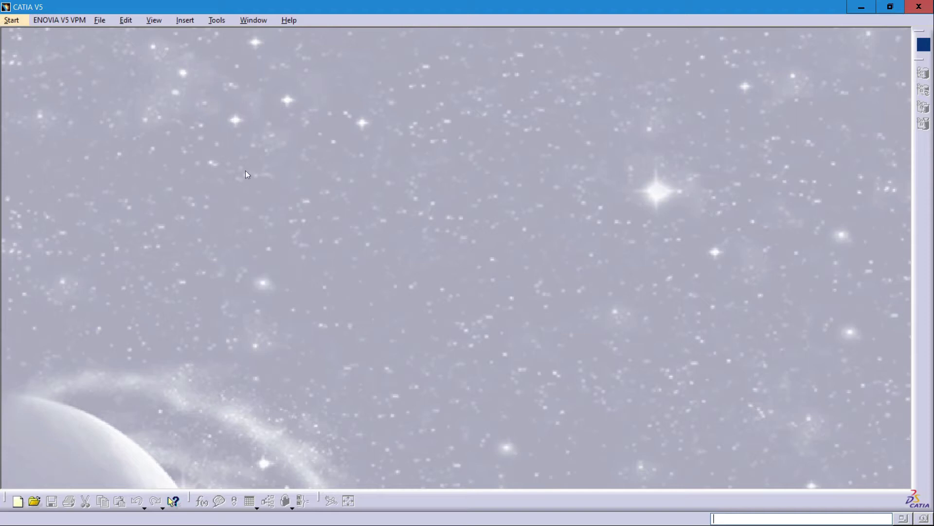
Create a new Part Design part named MESA DE TALADRO and save it as a CATPart in the MESA DE TALADRO folder.
click(12, 20)
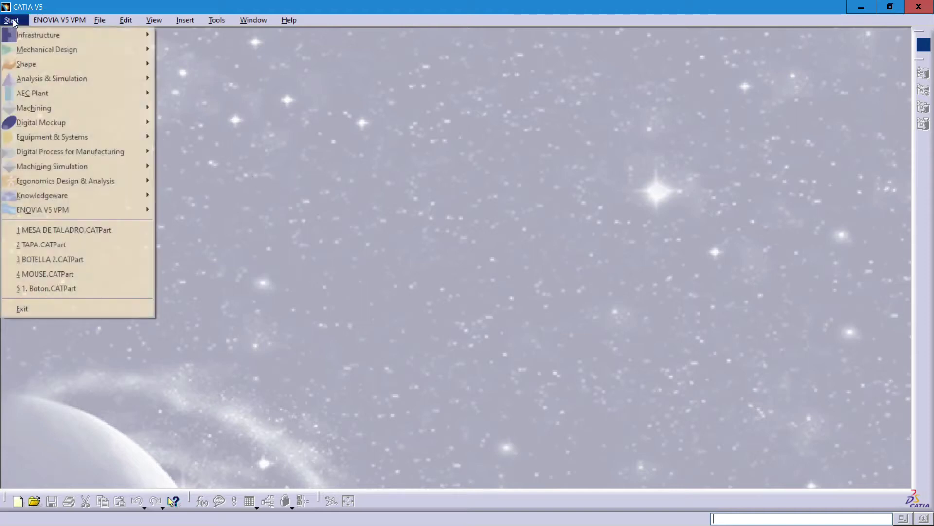
mouse_move(51, 51)
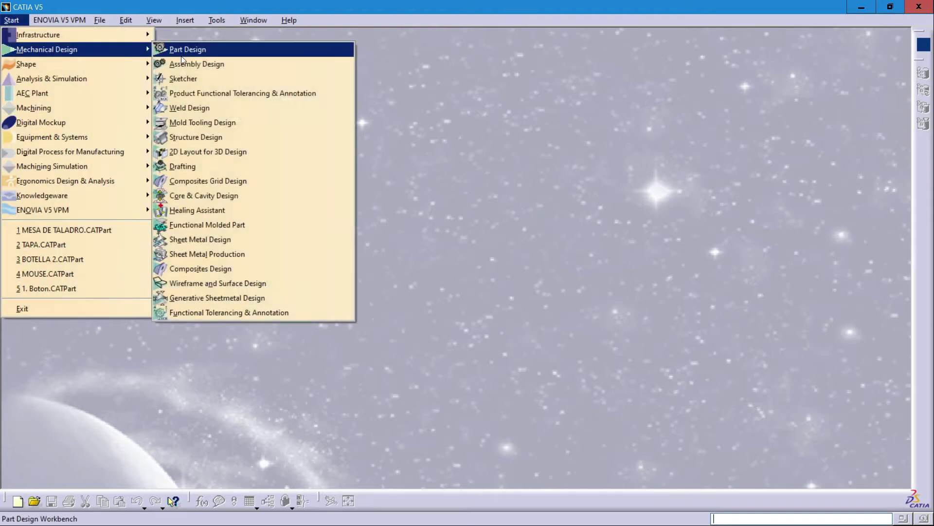
click(220, 52)
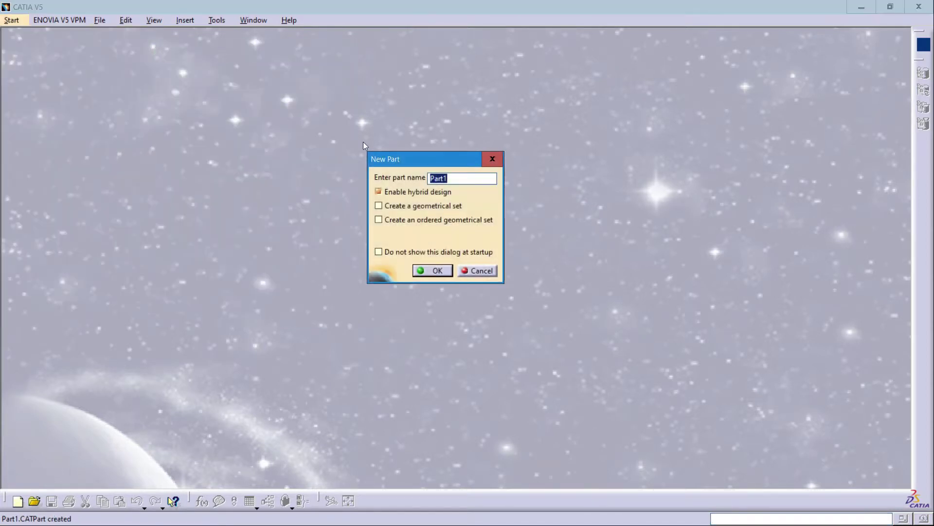
text(MESA DE TALADRO)
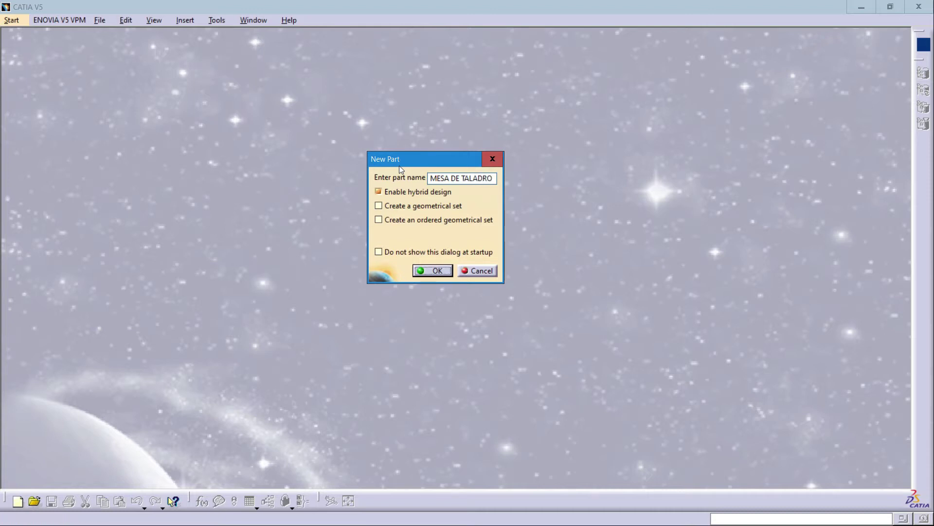
key(Return)
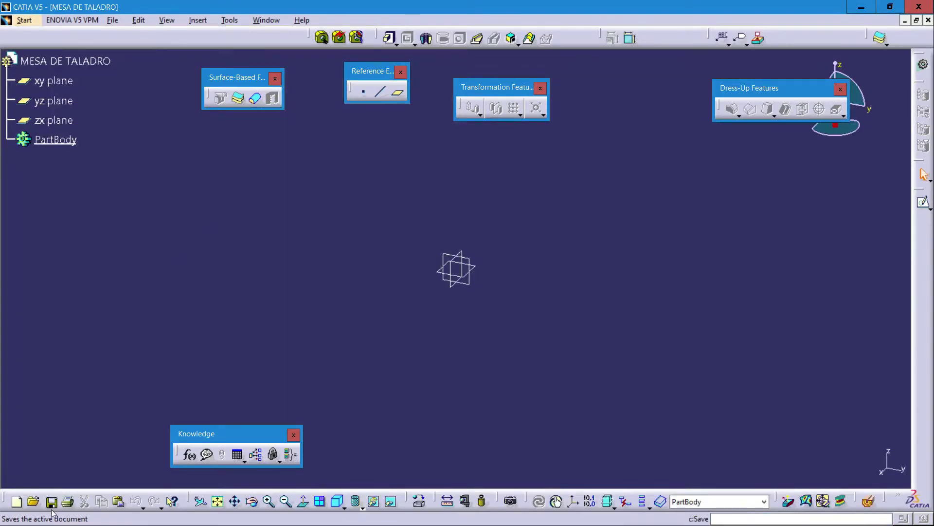
click(52, 502)
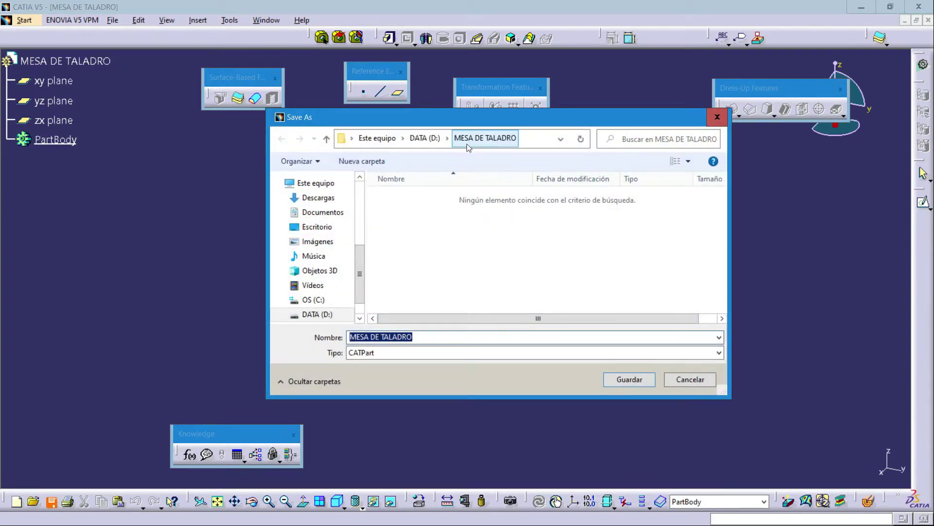
click(632, 379)
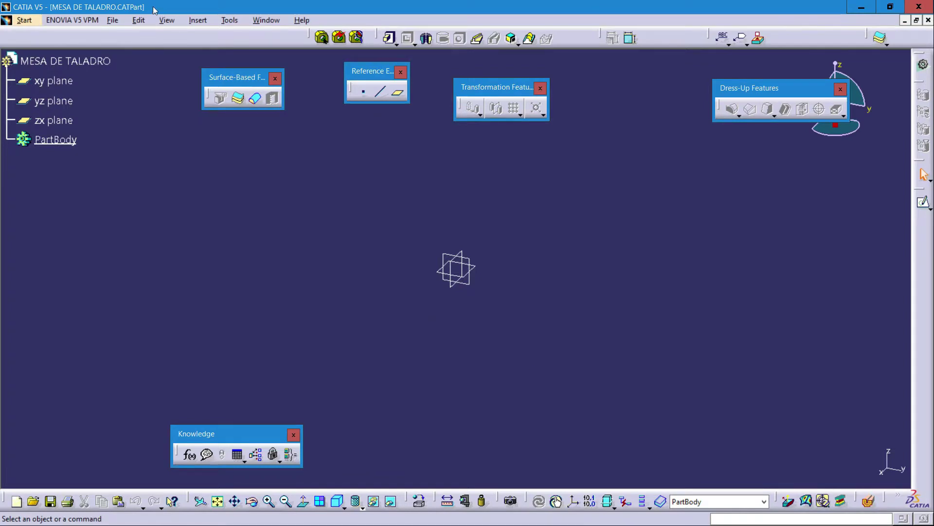
Insert a geometrical set named ESQUELETO under the MESA DE TALADRO part.
click(199, 21)
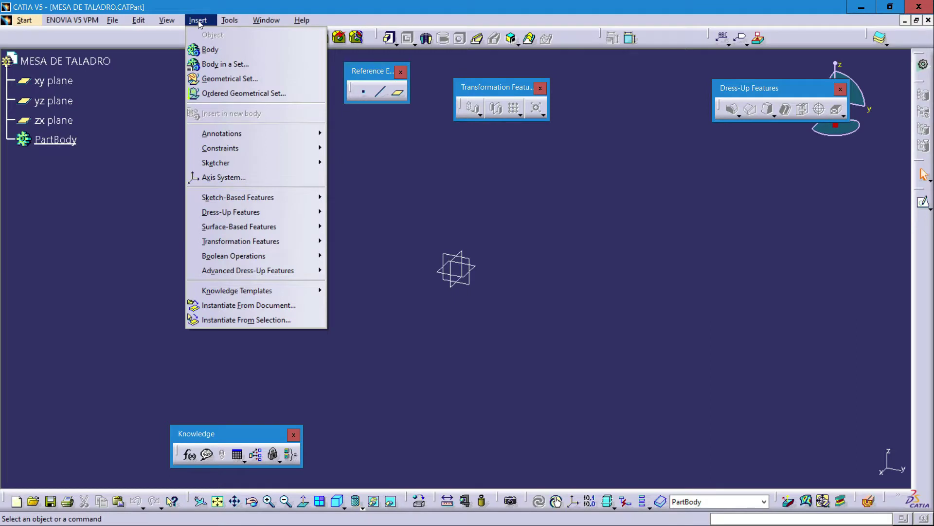
click(248, 80)
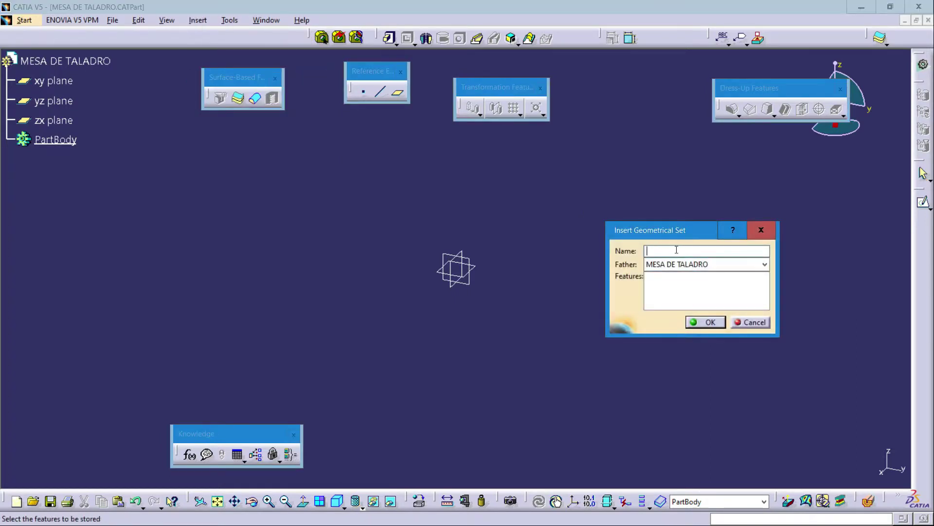
text(ESQUELETO)
click(706, 323)
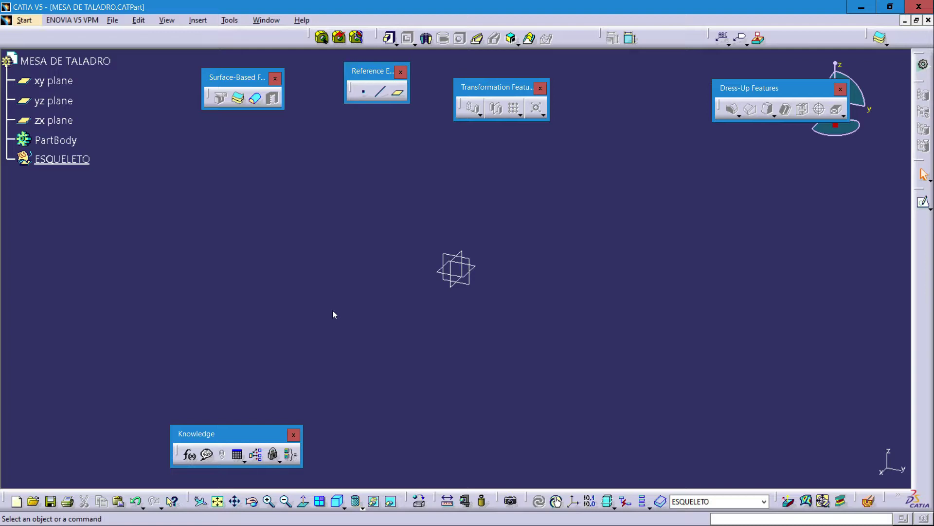
Start a sketch on the xy plane and draw a circle centred on the origin.
click(923, 202)
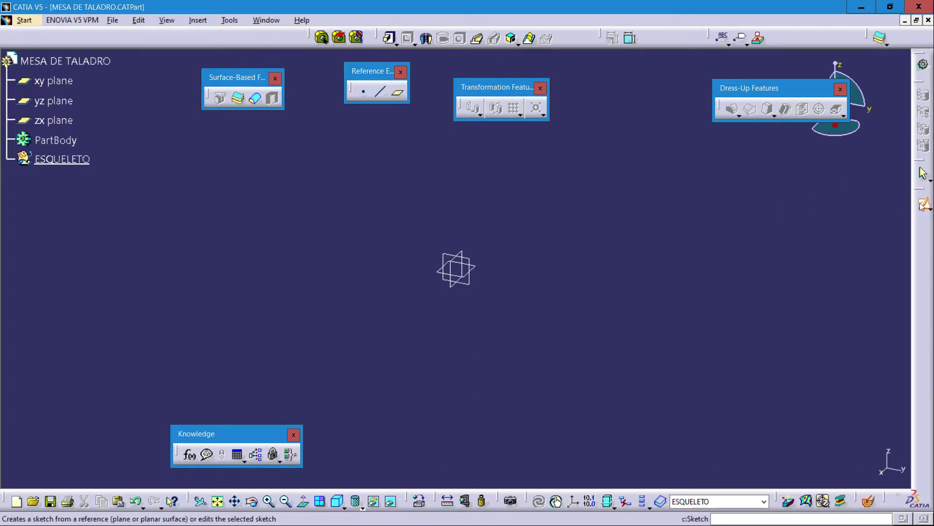
click(55, 83)
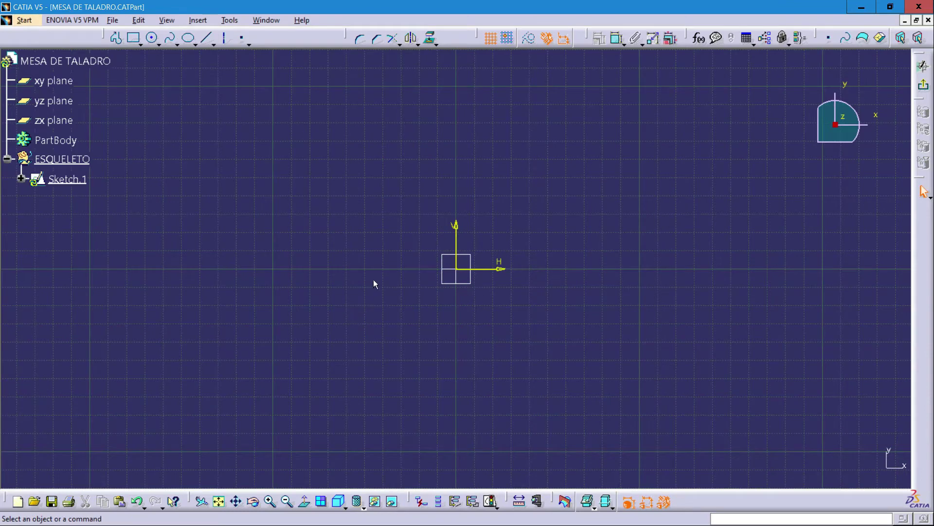
middle_drag(372, 280, 383, 298)
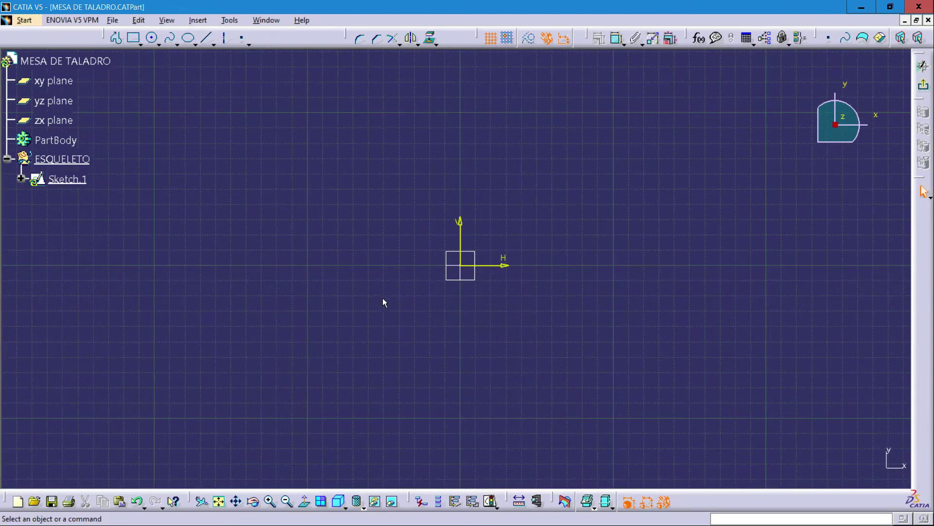
click(152, 38)
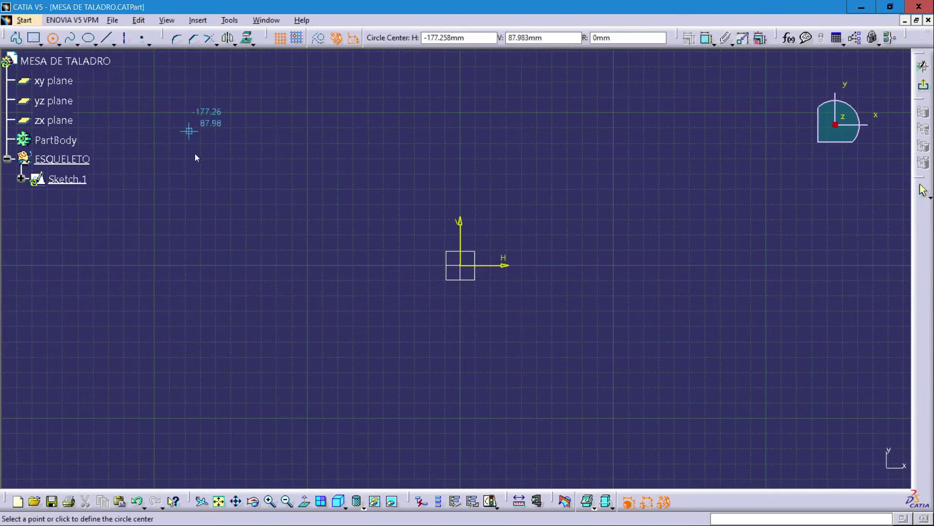
click(460, 265)
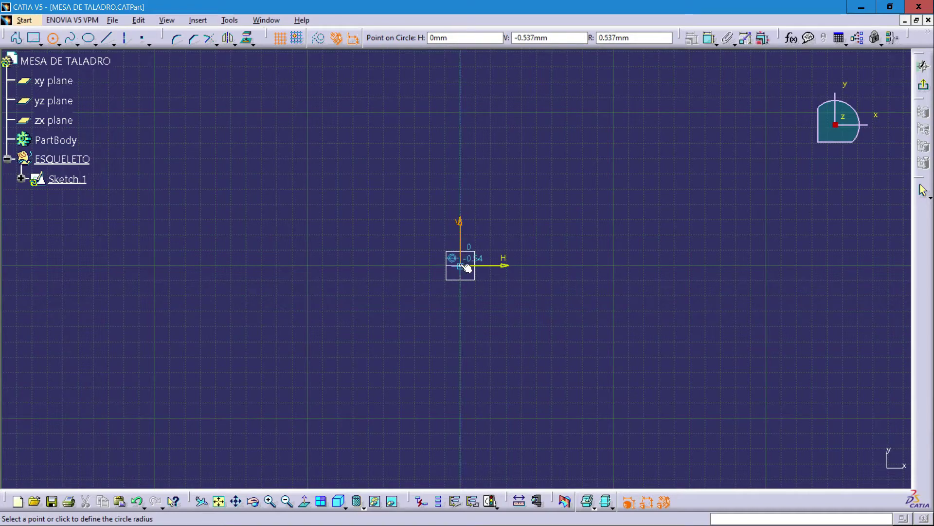
click(504, 286)
click(348, 291)
Sketch a closed profile with a rectangular body about 257 by 278 mm and a tapered end tangent to the circle, its tip on the horizontal axis.
mouse_move(349, 291)
middle_down()
mouse_move(407, 272)
mouse_move(402, 307)
mouse_move(463, 299)
mouse_move(426, 294)
mouse_move(454, 294)
middle_up()
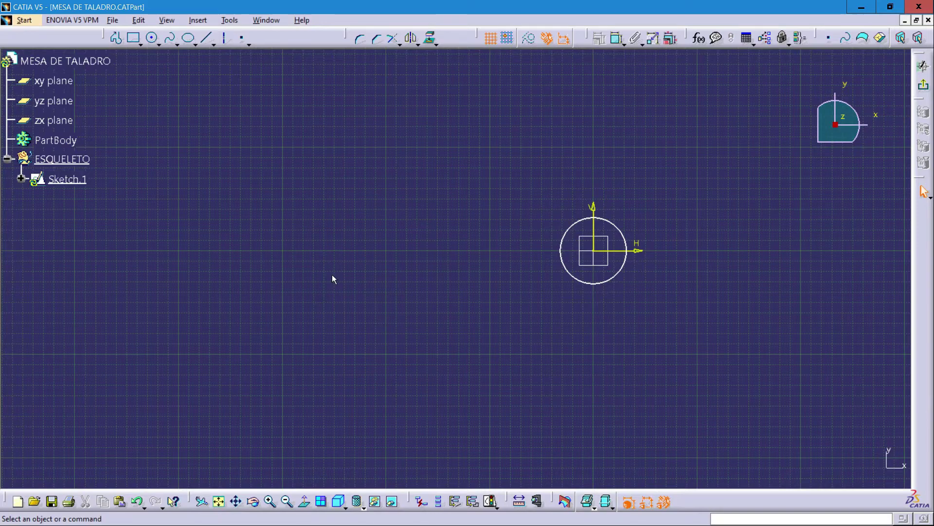
click(116, 41)
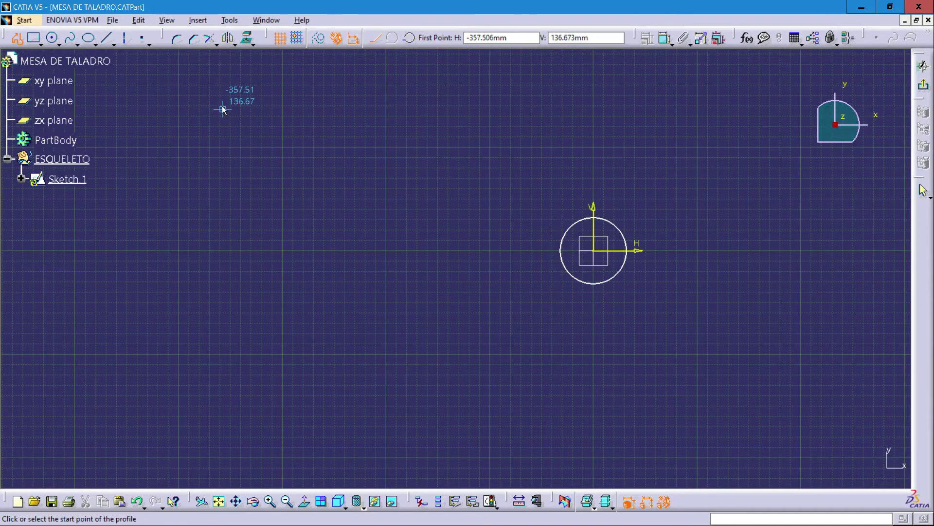
click(193, 104)
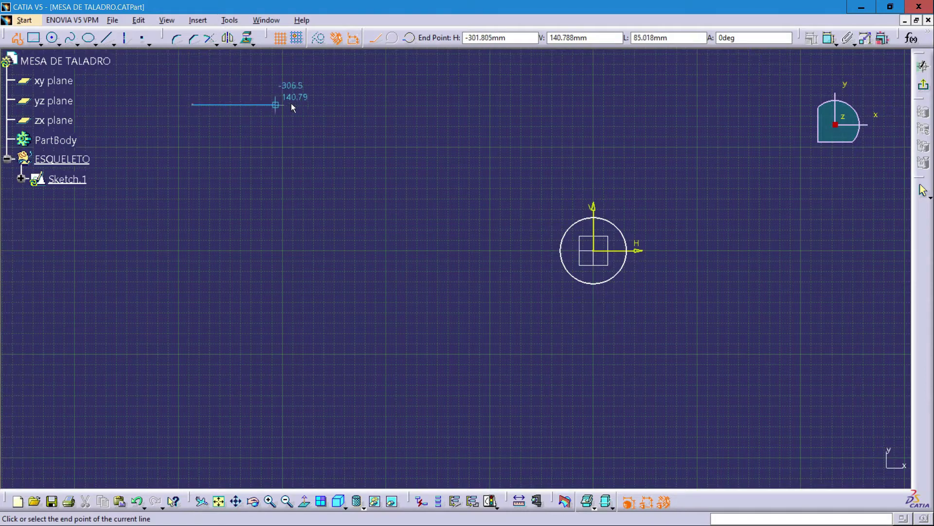
click(459, 105)
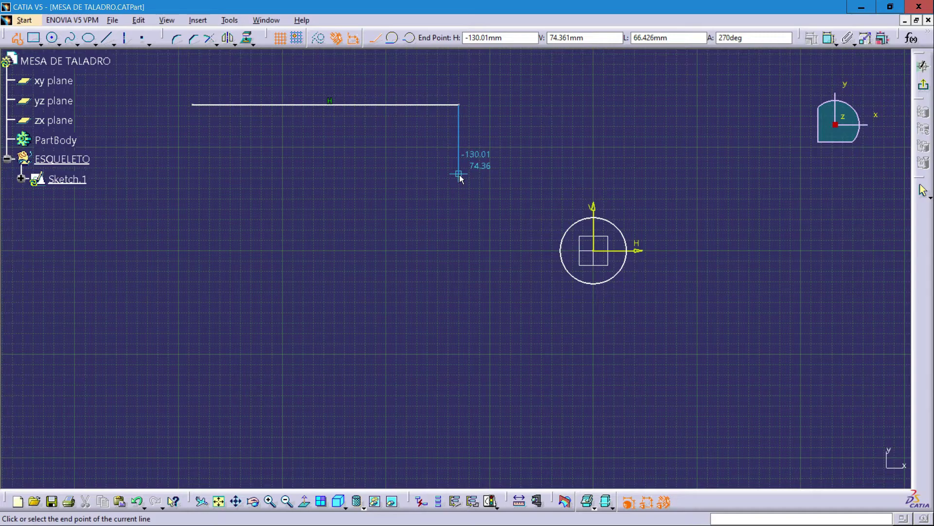
click(459, 174)
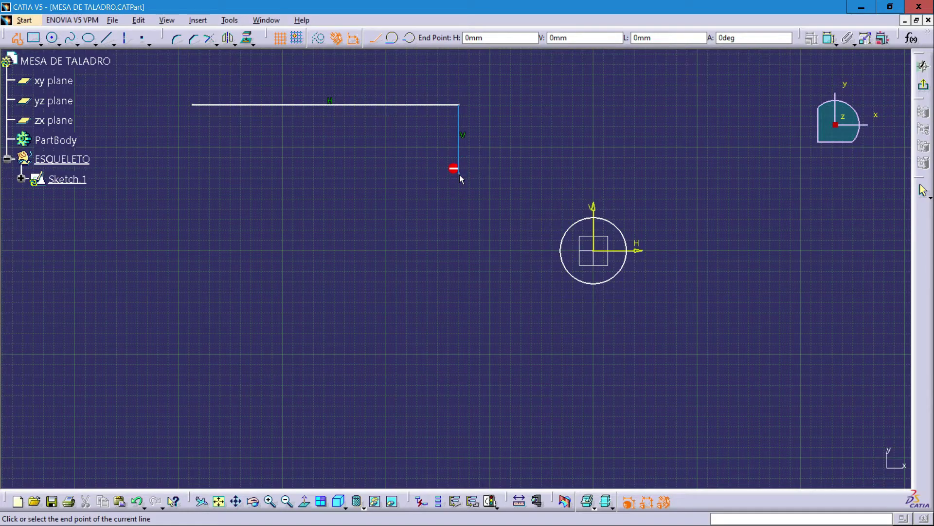
click(705, 251)
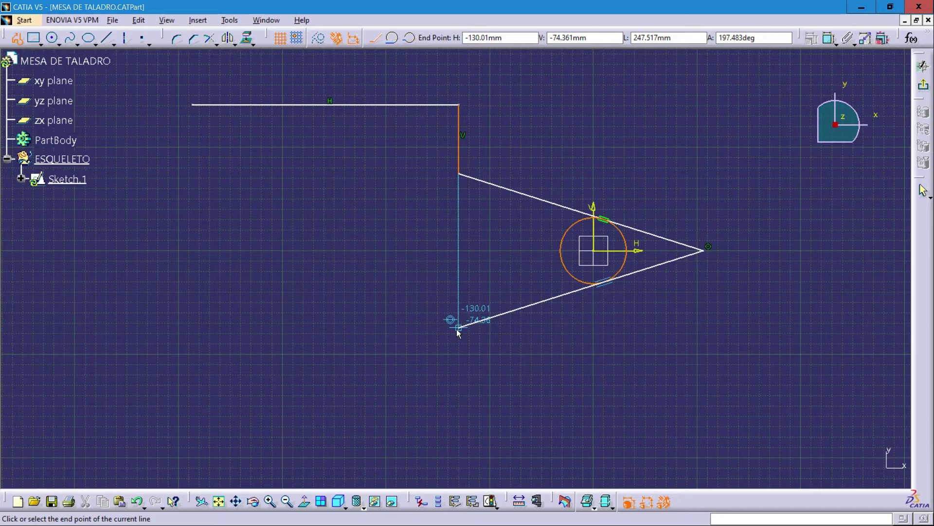
click(457, 331)
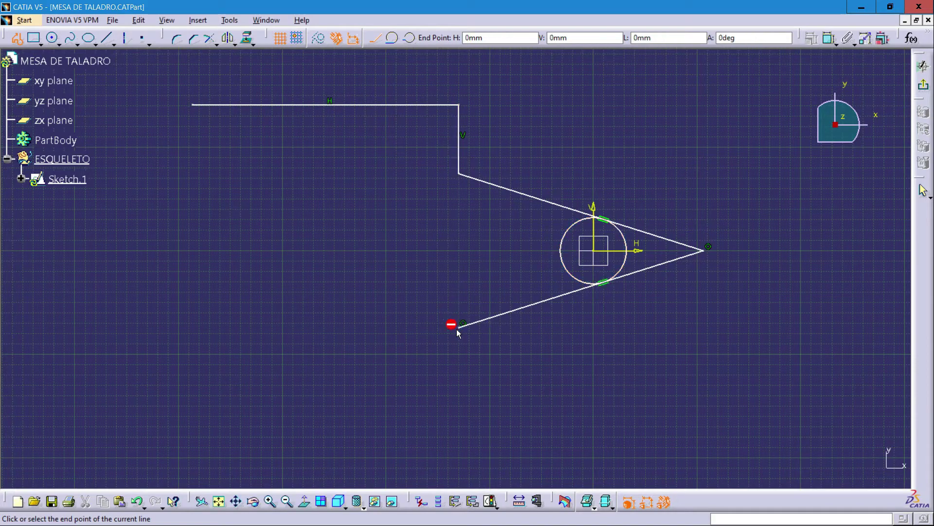
click(459, 393)
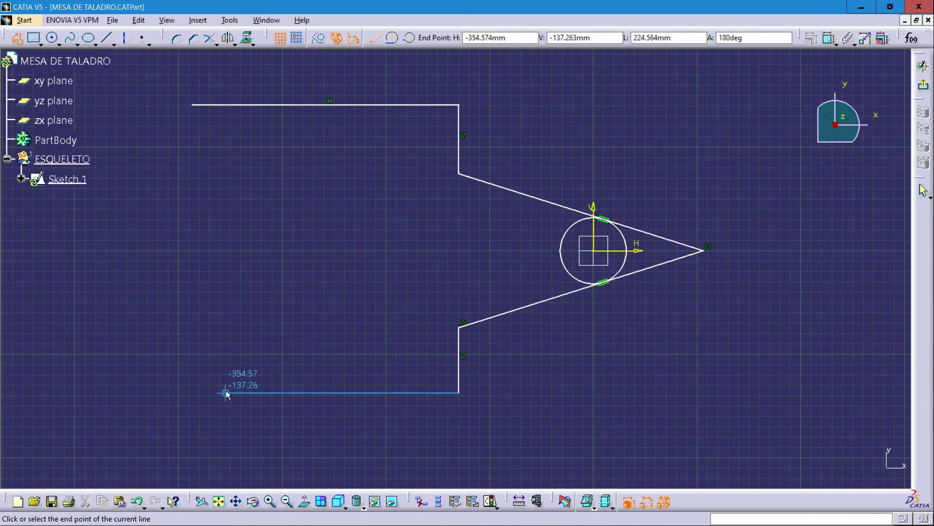
click(192, 393)
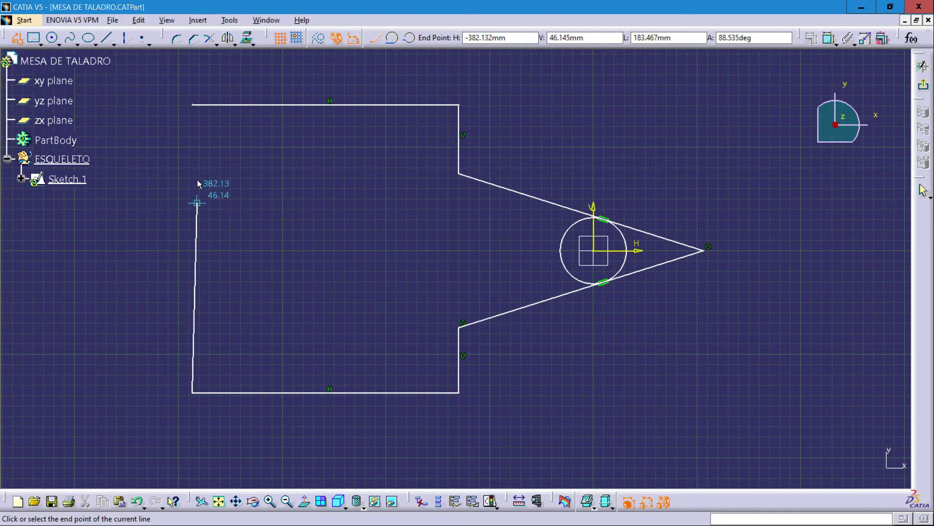
click(192, 105)
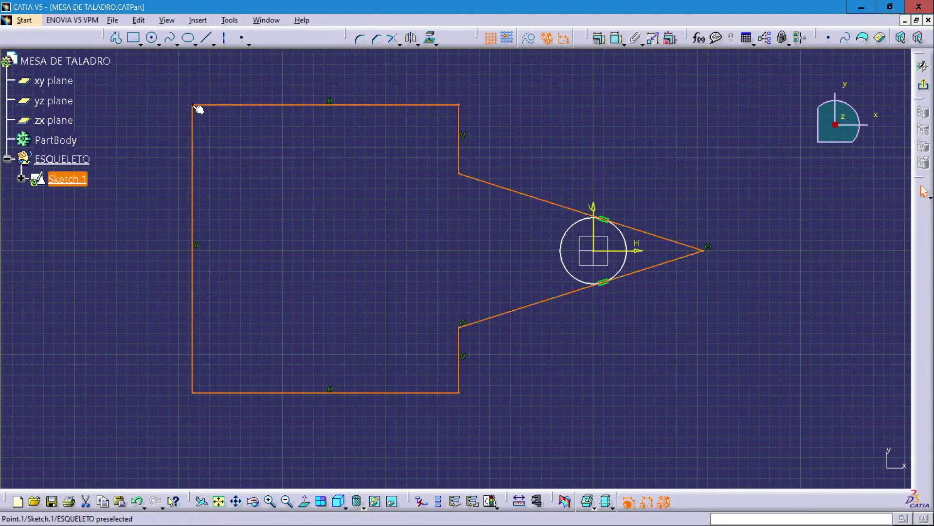
click(281, 159)
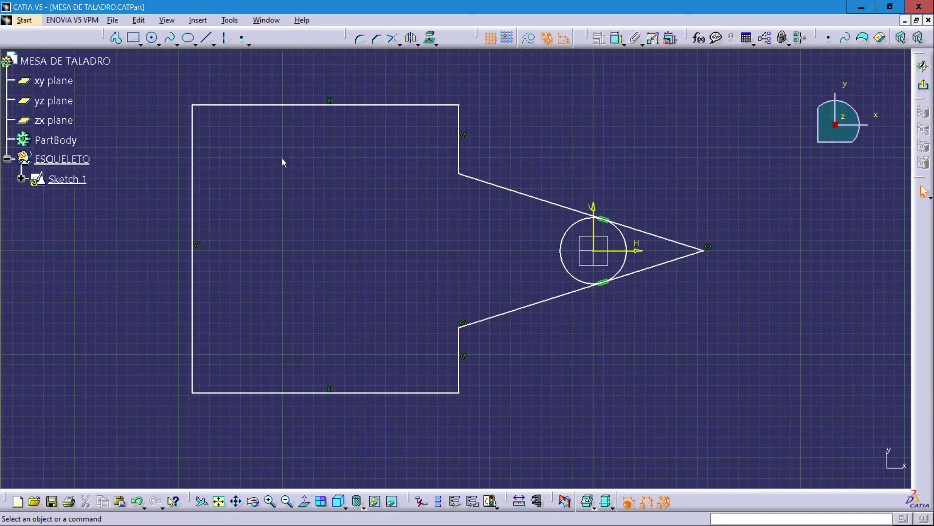
Constrain the profile's upper and lower horizontal edges to be symmetric about the horizontal axis.
mouse_move(329, 196)
middle_down()
mouse_move(346, 177)
mouse_move(348, 192)
middle_up()
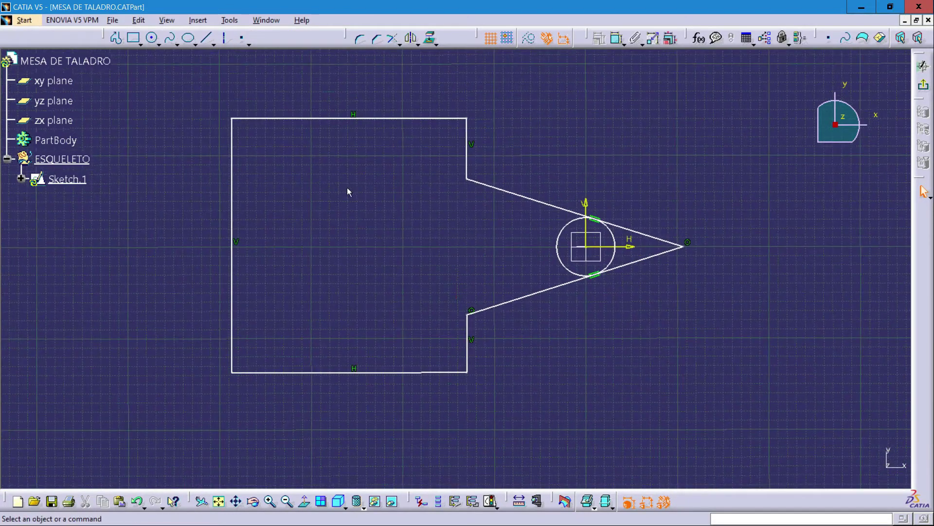
click(348, 119)
ctrl+click(371, 374)
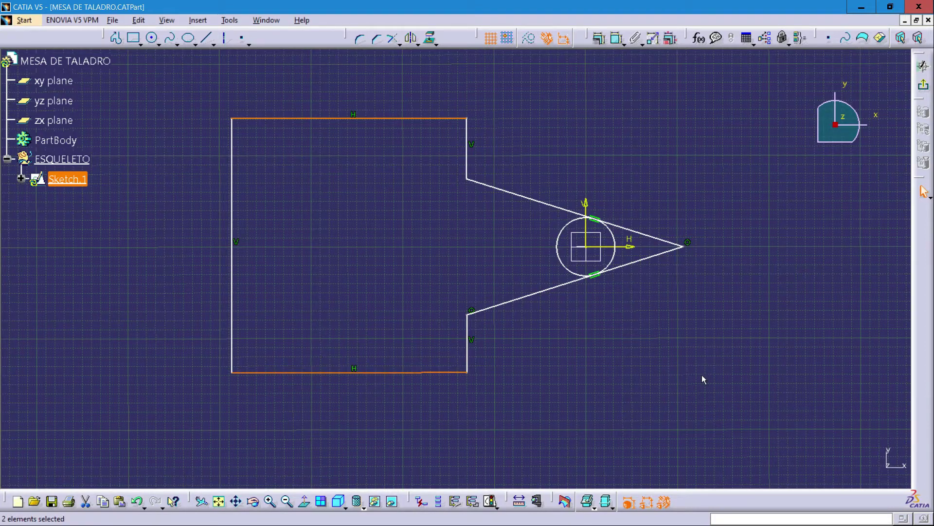
ctrl+click(631, 247)
click(599, 41)
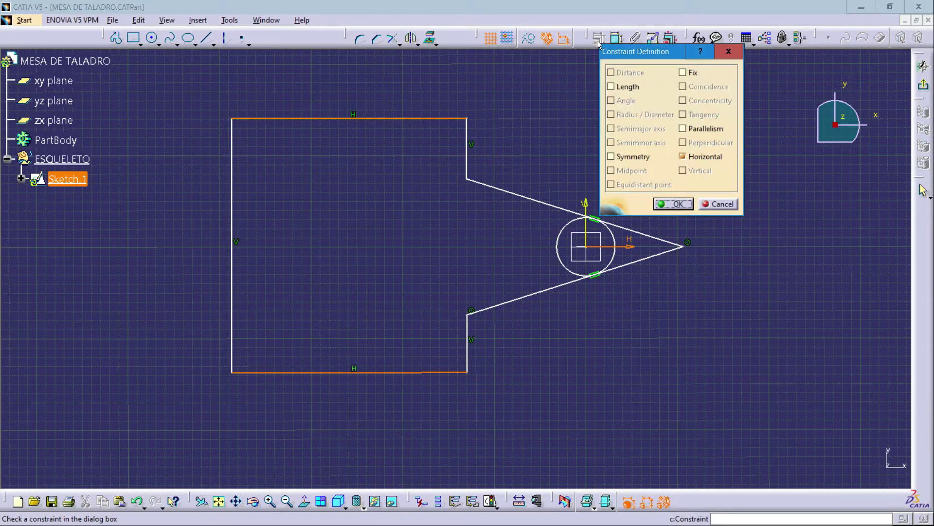
click(611, 156)
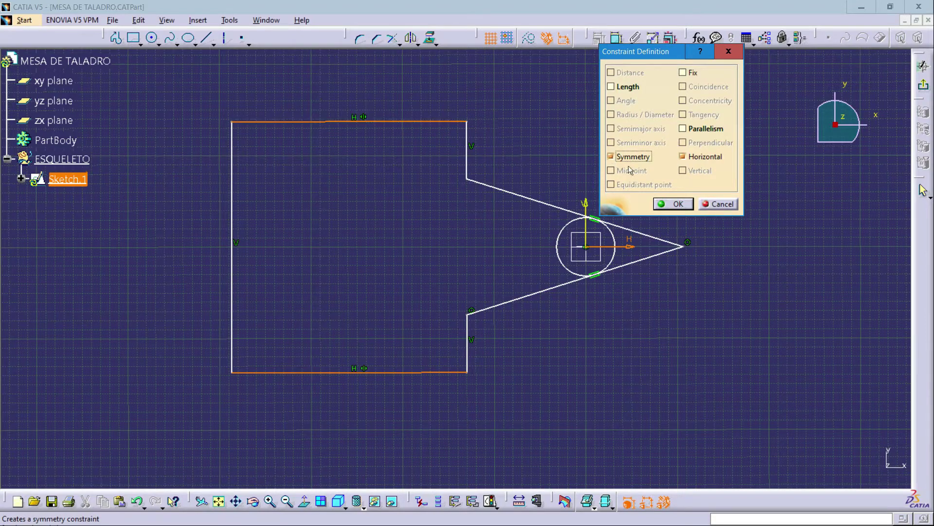
click(672, 203)
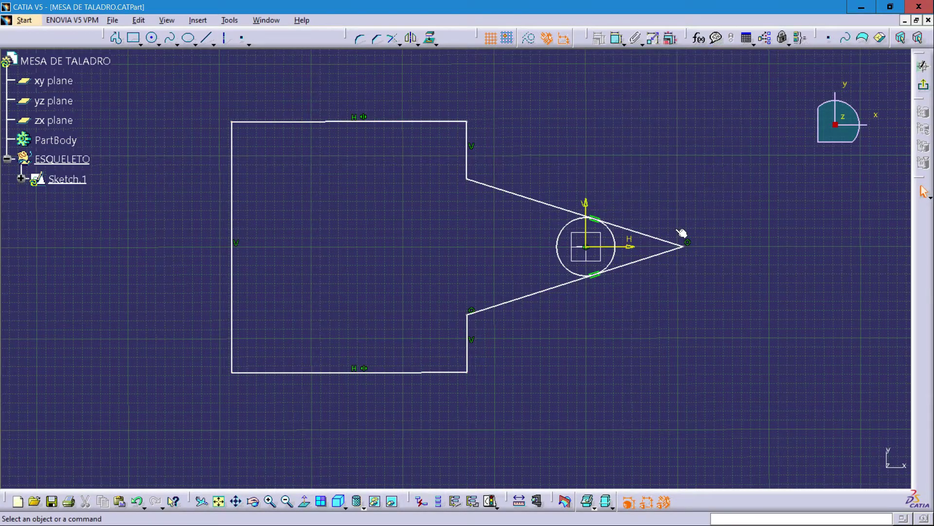
Dimension the distance from the vertical axis to the profile's far left vertical edge, placing the dimension above the profile.
mouse_move(666, 332)
middle_down()
mouse_move(669, 323)
mouse_move(670, 333)
middle_up()
middle_drag(611, 334, 672, 339)
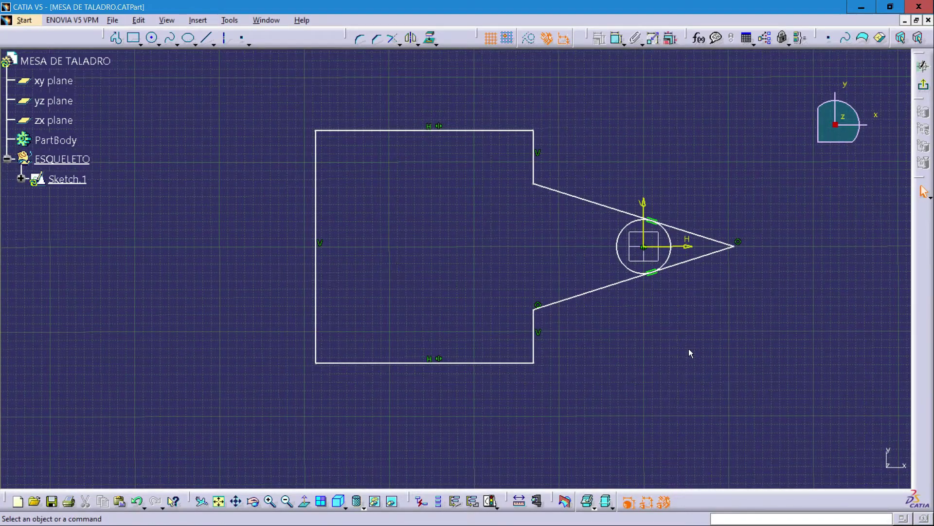
click(616, 39)
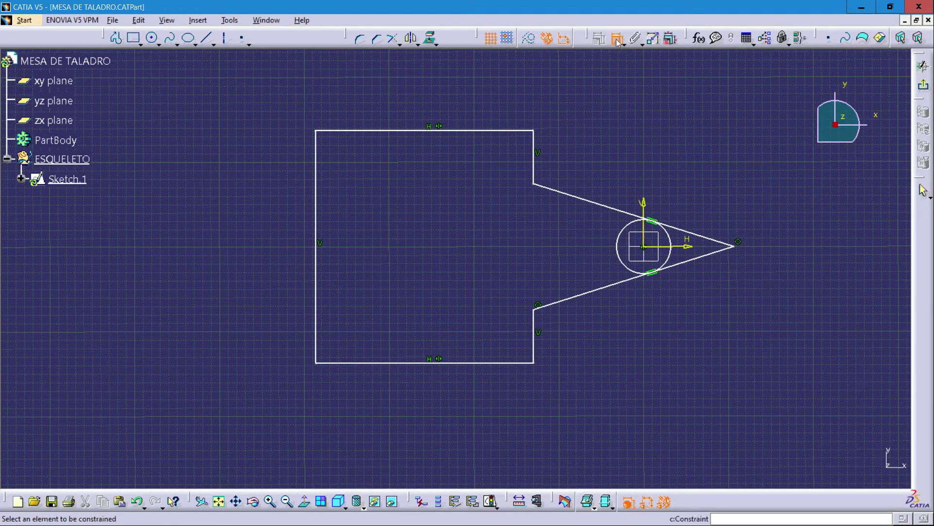
click(645, 217)
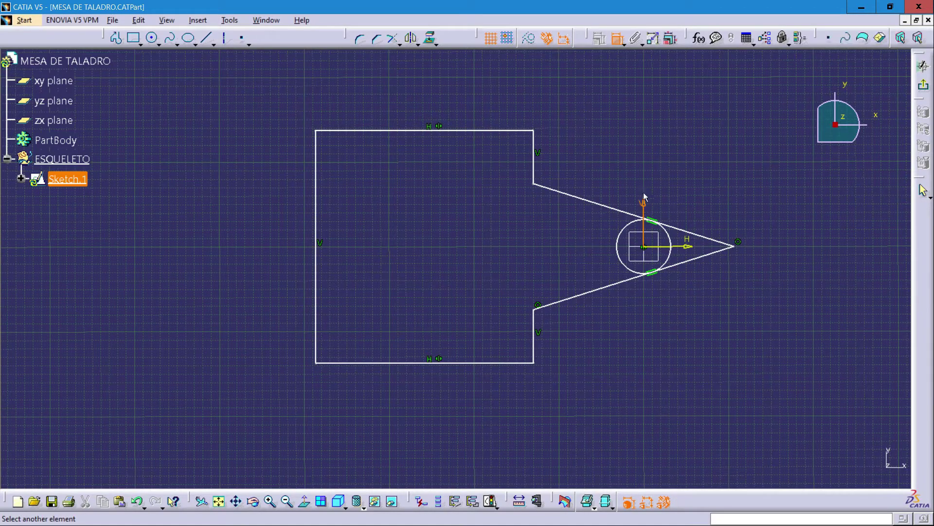
click(320, 219)
click(464, 76)
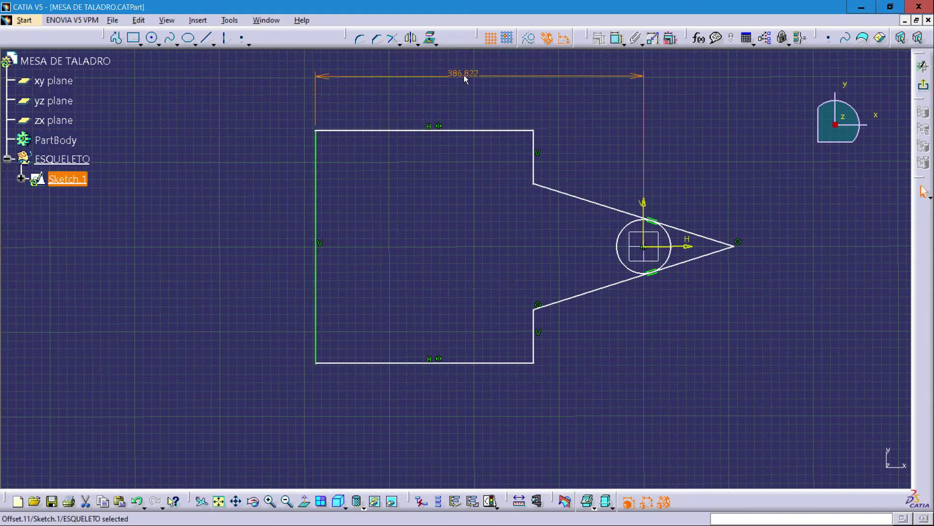
Set the distance from the vertical axis to the profile's far left vertical edge to 405 mm.
double_click(463, 75)
text(405)
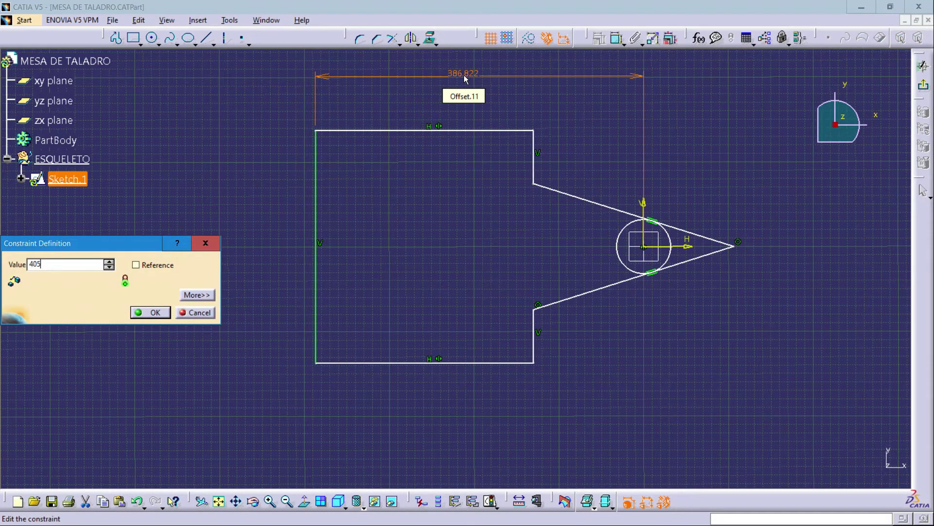
key(Return)
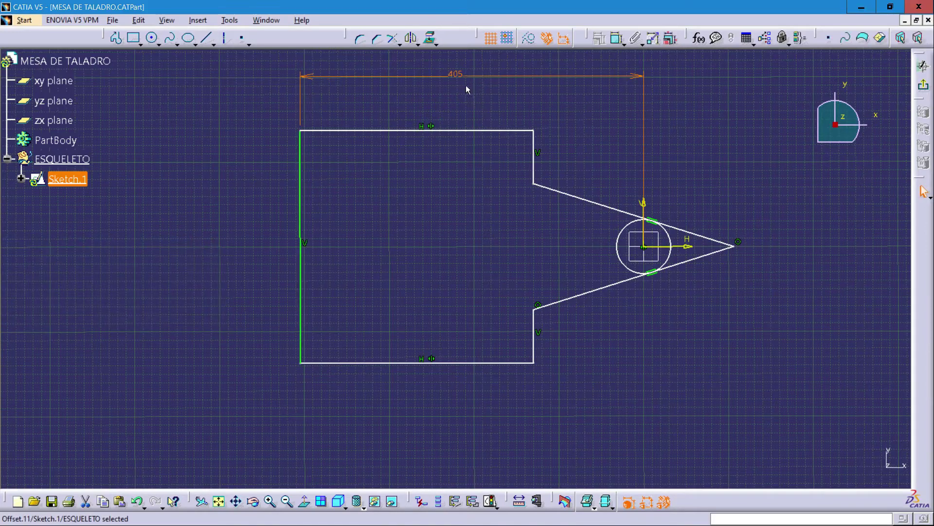
click(465, 91)
Dimension the length of the profile's upper horizontal edge, placing the dimension just above the edge.
click(618, 38)
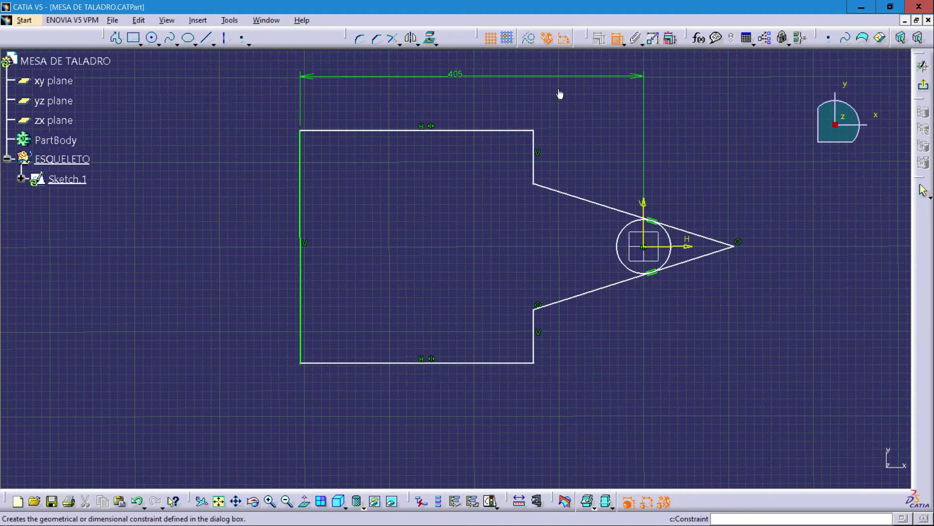
click(393, 131)
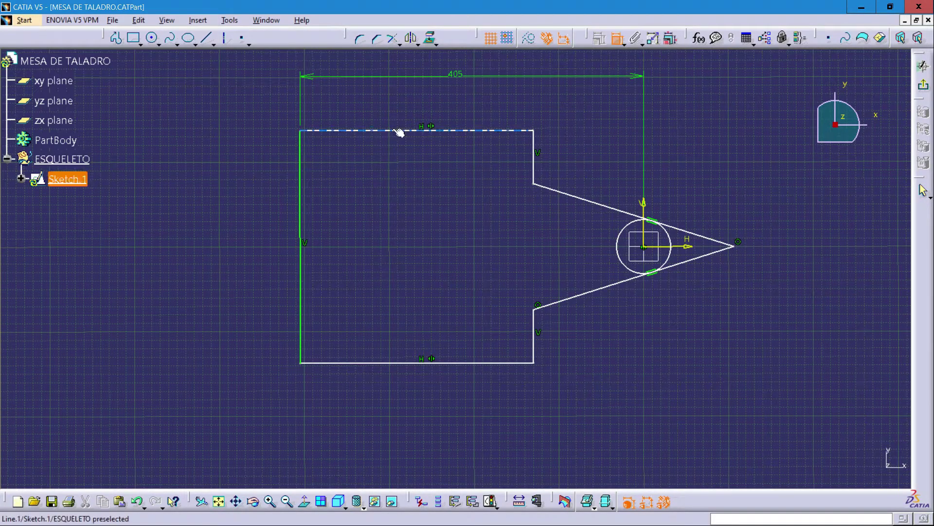
click(416, 109)
double_click(417, 110)
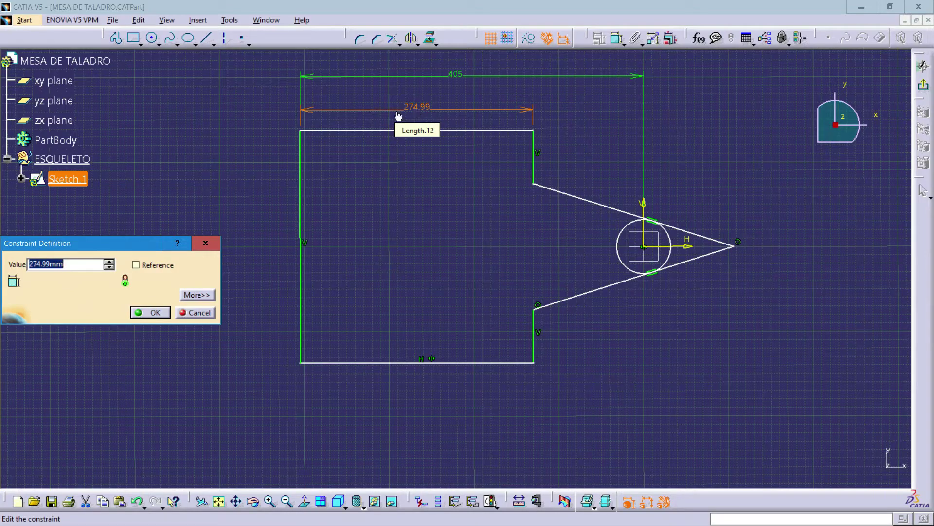
click(200, 312)
click(404, 267)
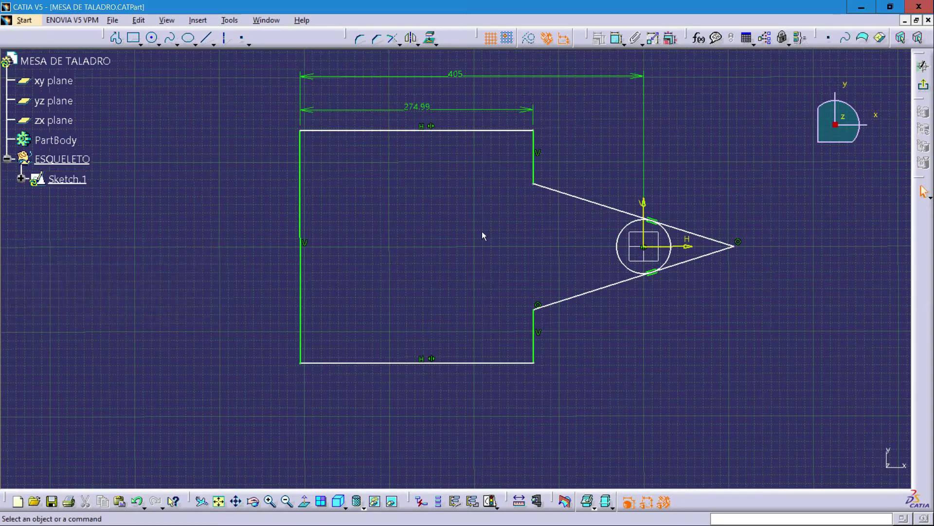
Set the distance from the vertical axis to the profile's far left vertical edge to 450 mm.
double_click(460, 76)
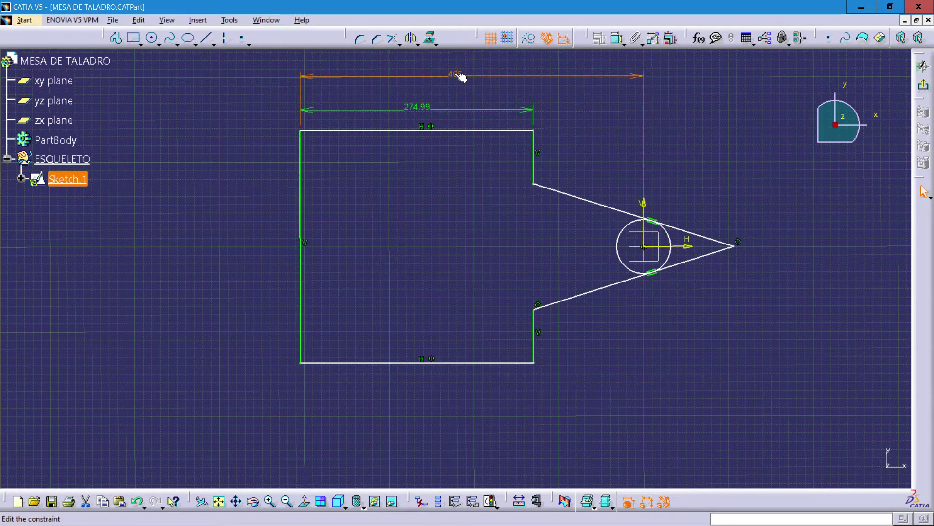
text(450)
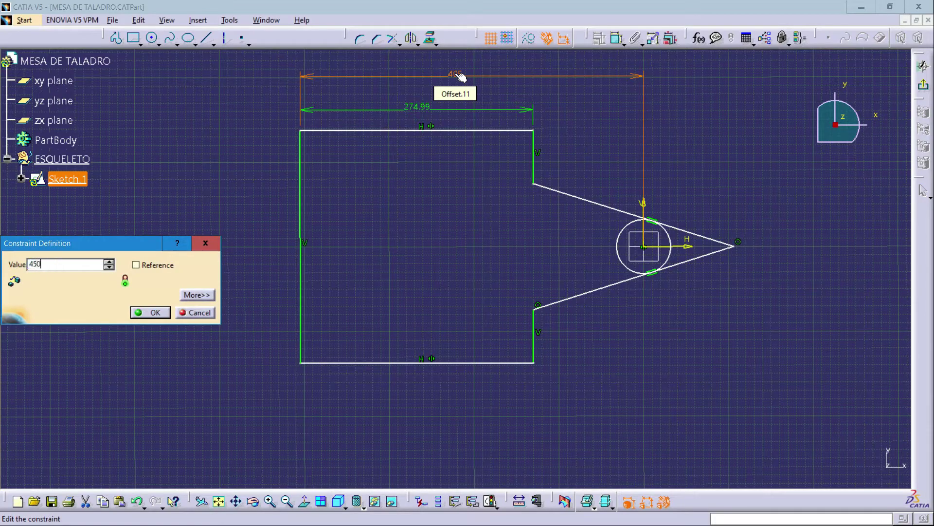
key(Return)
click(423, 224)
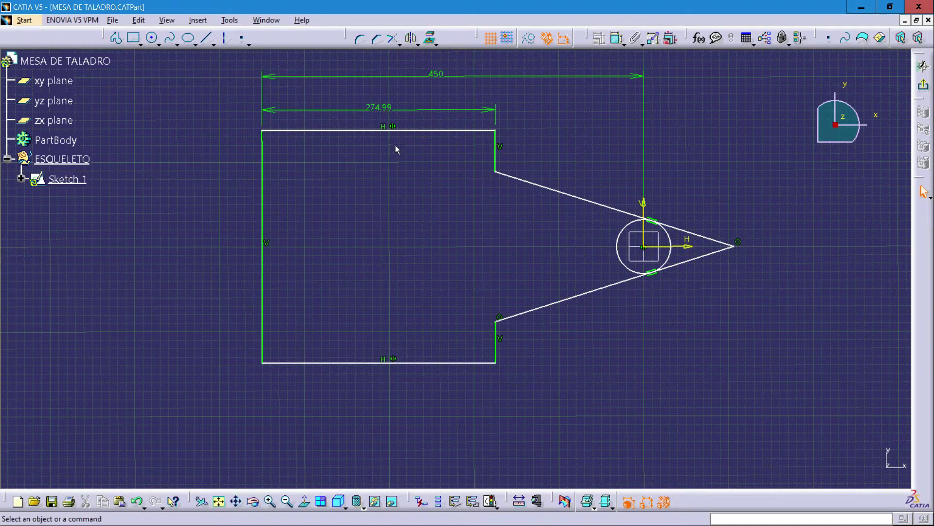
Set the length of the profile's upper horizontal edge to 405 mm.
double_click(381, 109)
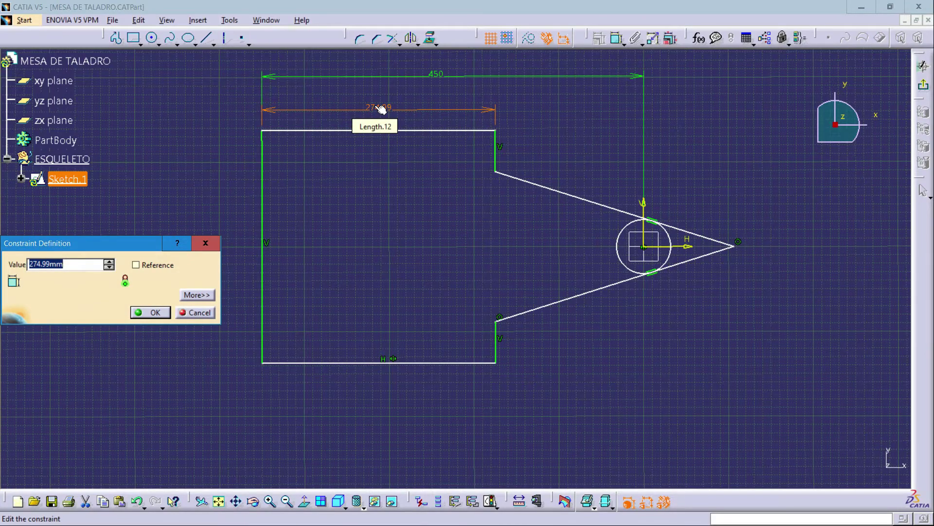
text(405)
key(Return)
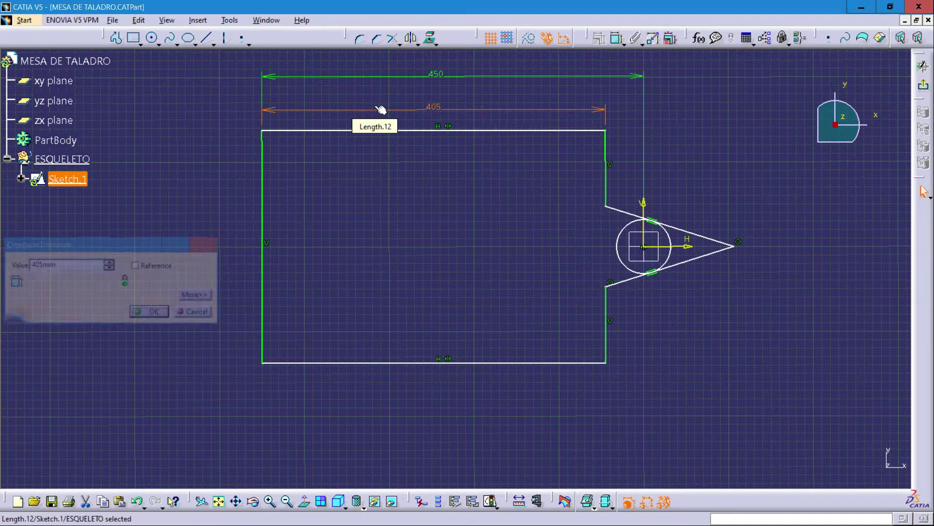
click(494, 204)
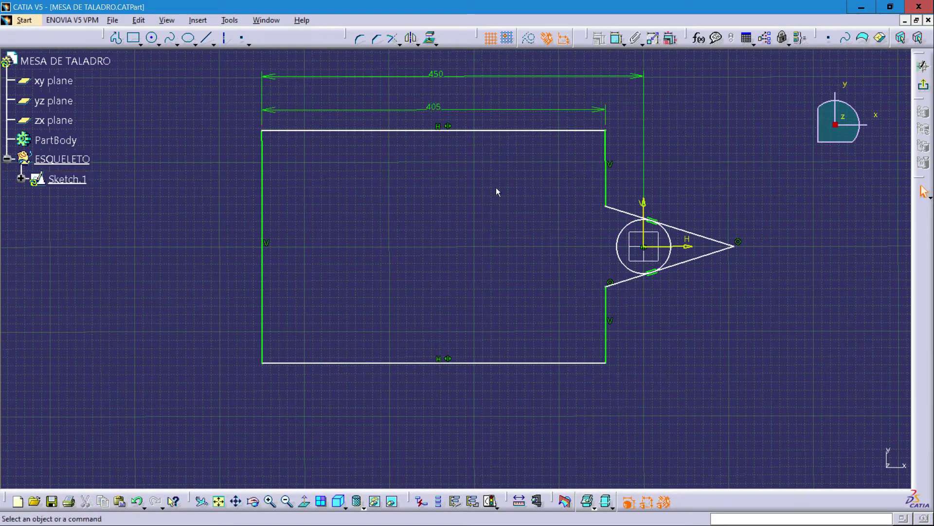
Dimension the profile's far left vertical edge and set its length to 350 mm.
click(617, 37)
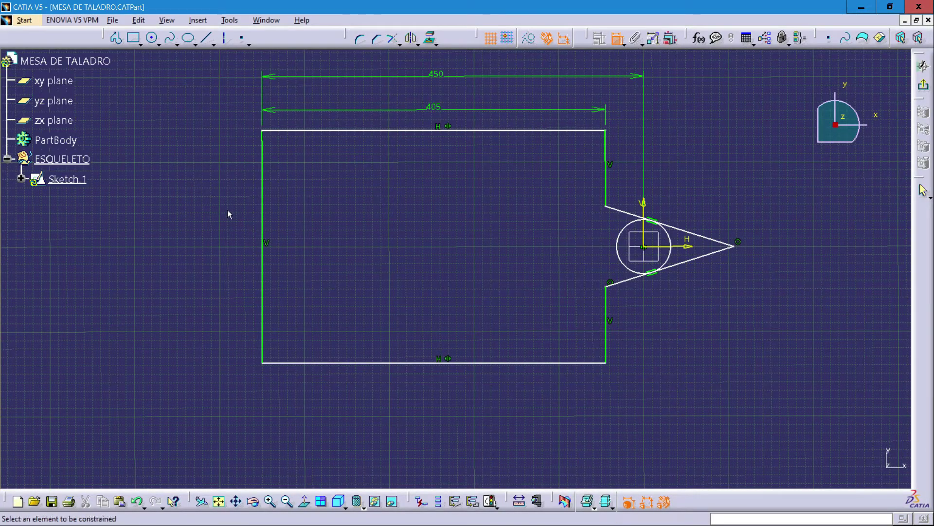
click(263, 223)
click(197, 231)
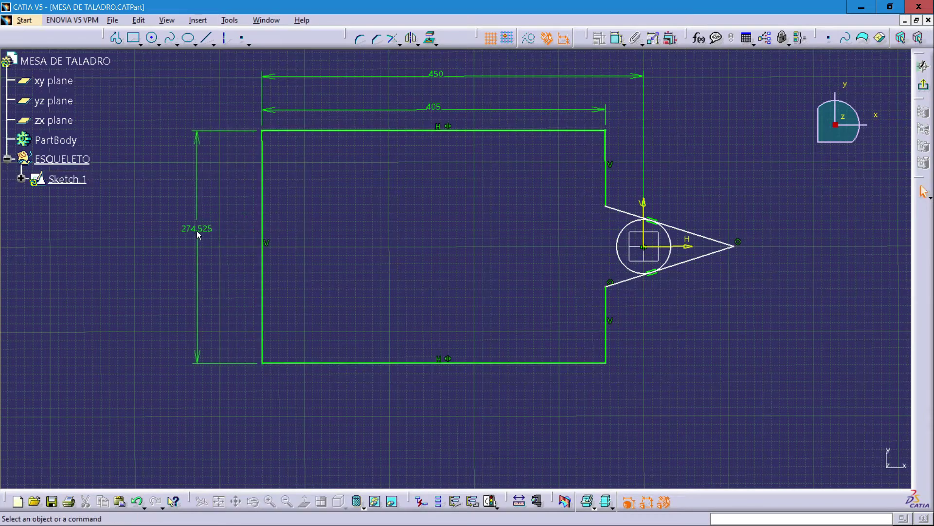
double_click(196, 231)
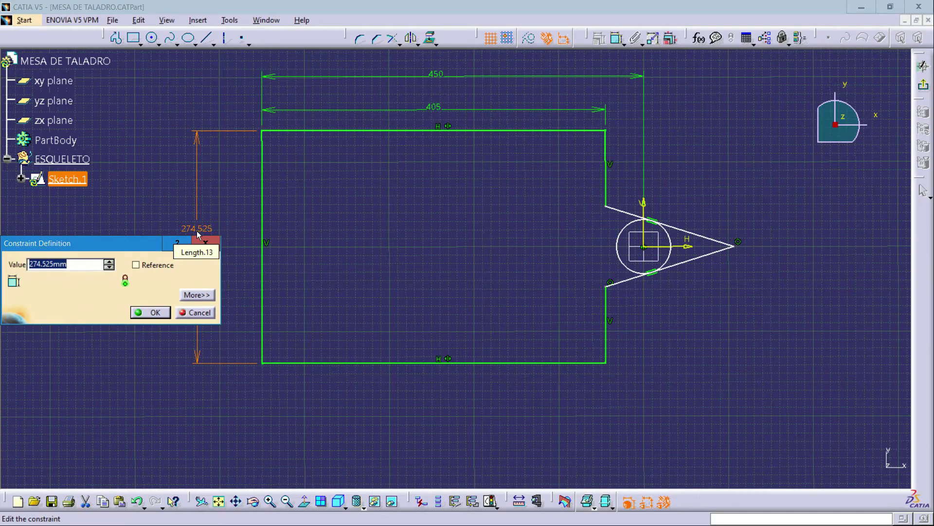
text(354)
text(0)
key(Return)
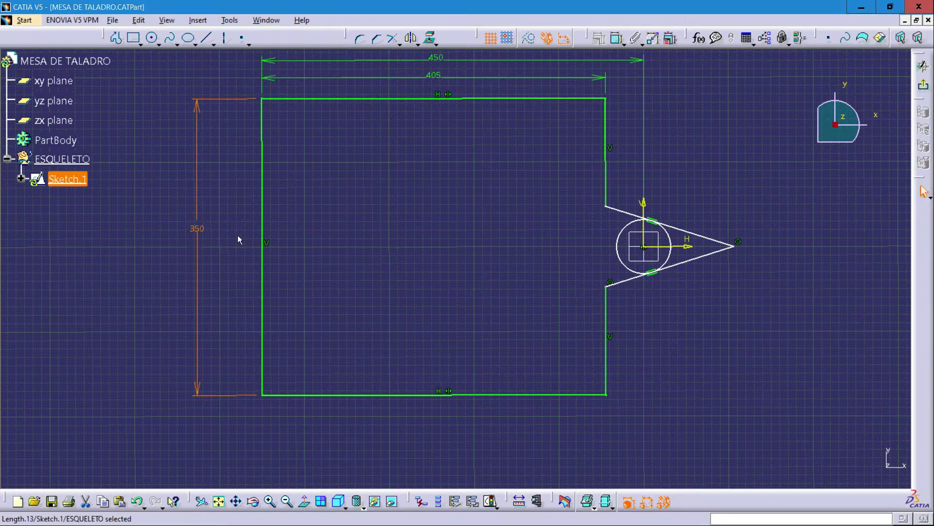
click(387, 233)
Dimension the circle at the origin and set its diameter to 90 mm.
middle_click(397, 200)
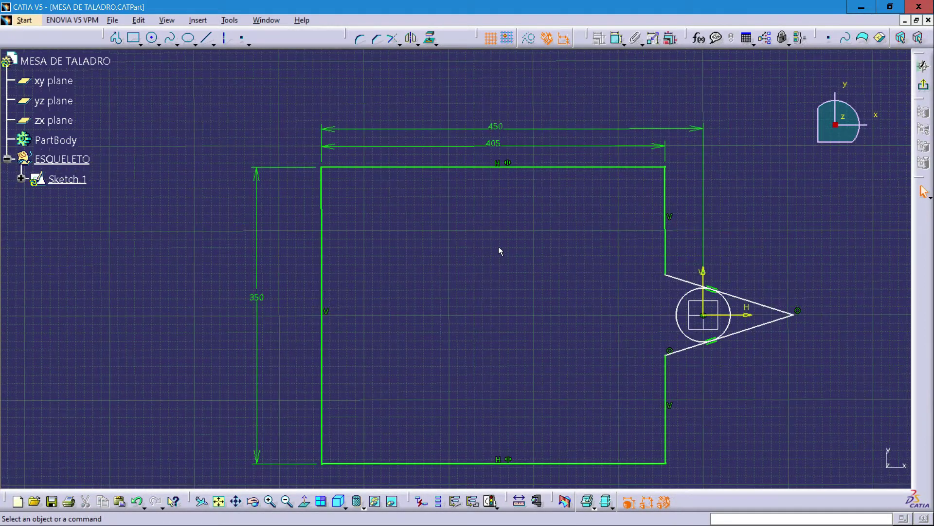
middle_drag(499, 251, 438, 179)
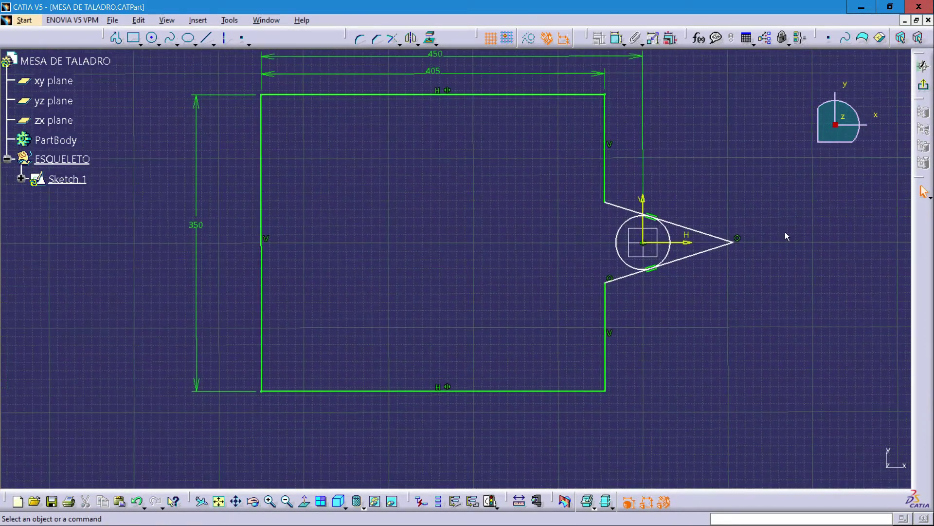
click(616, 40)
click(616, 235)
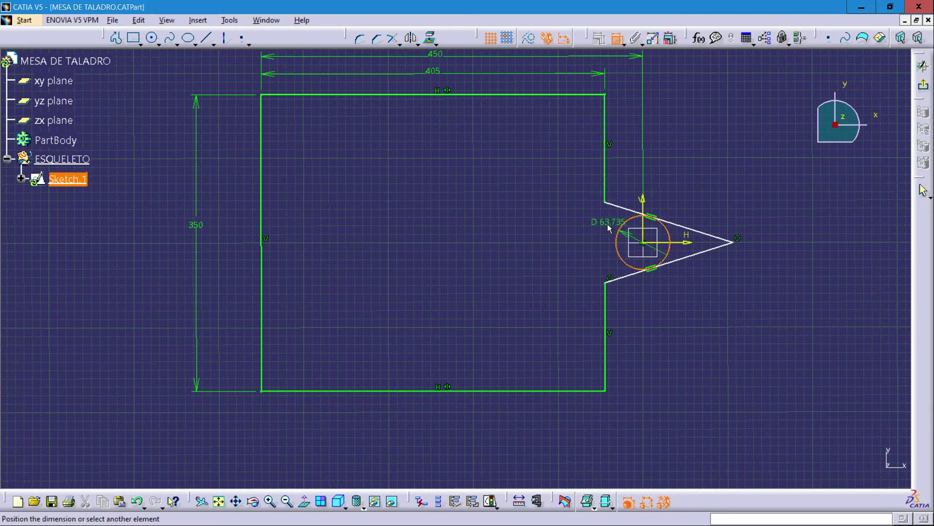
click(536, 203)
double_click(537, 209)
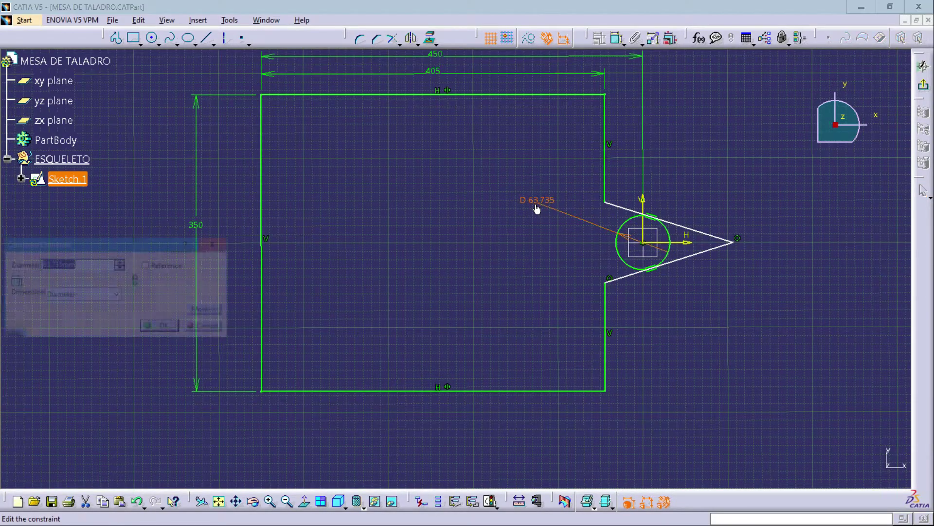
text(90)
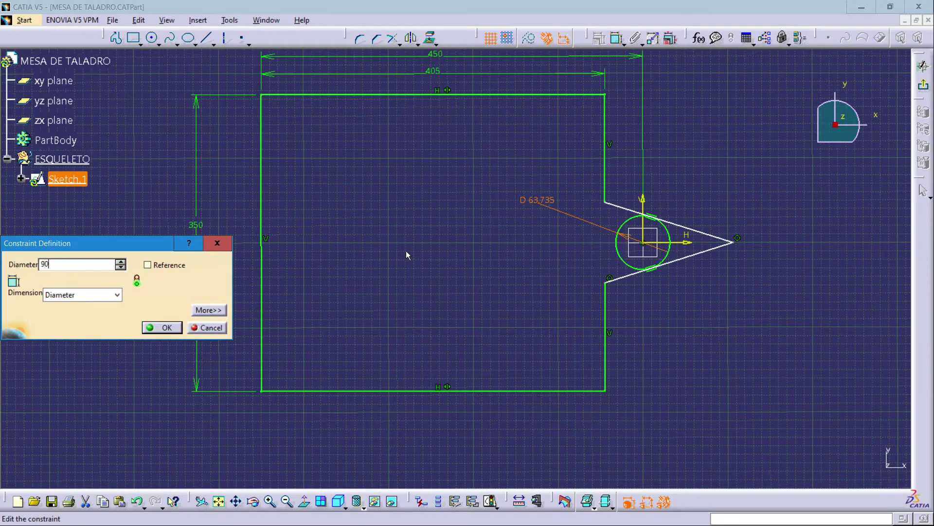
click(151, 330)
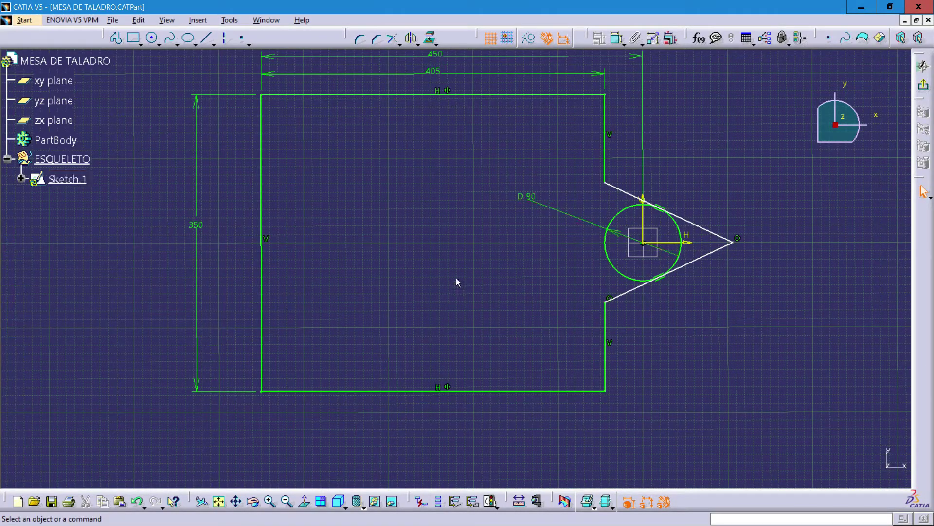
Constrain the angle between the upper short vertical edge and the upper slanted line to 125°.
mouse_move(456, 282)
middle_down()
mouse_move(456, 274)
mouse_move(456, 283)
middle_up()
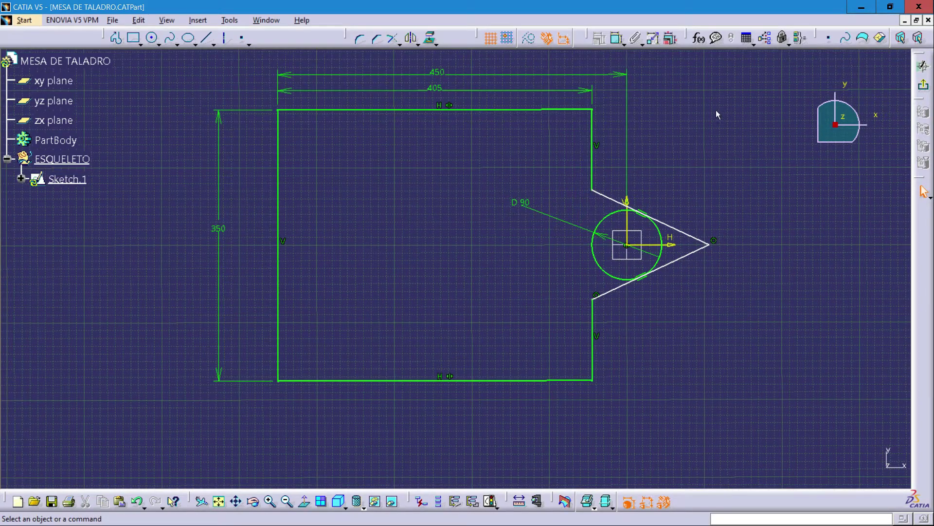
click(618, 44)
click(594, 163)
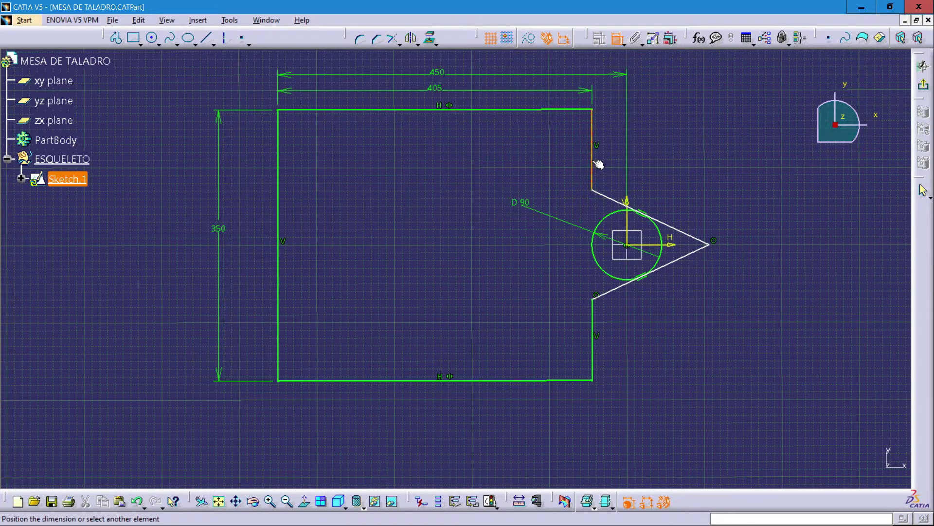
click(628, 206)
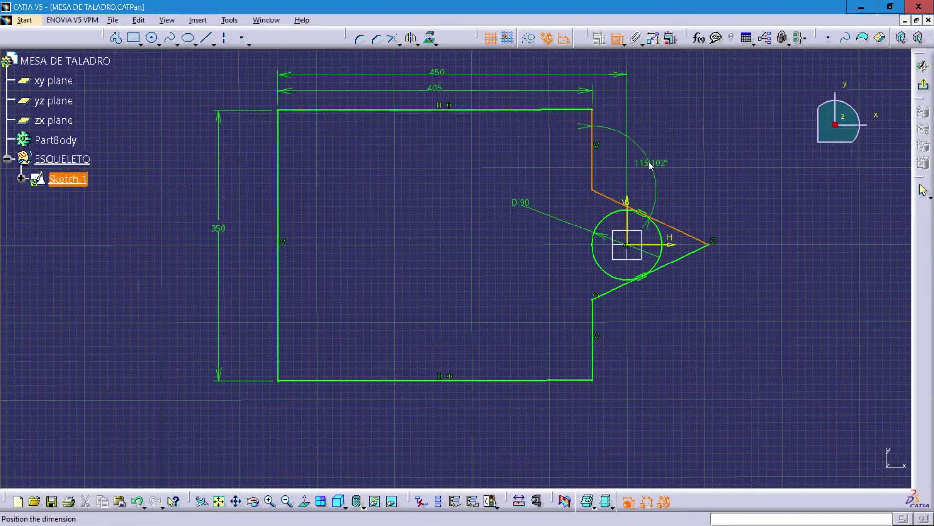
click(650, 159)
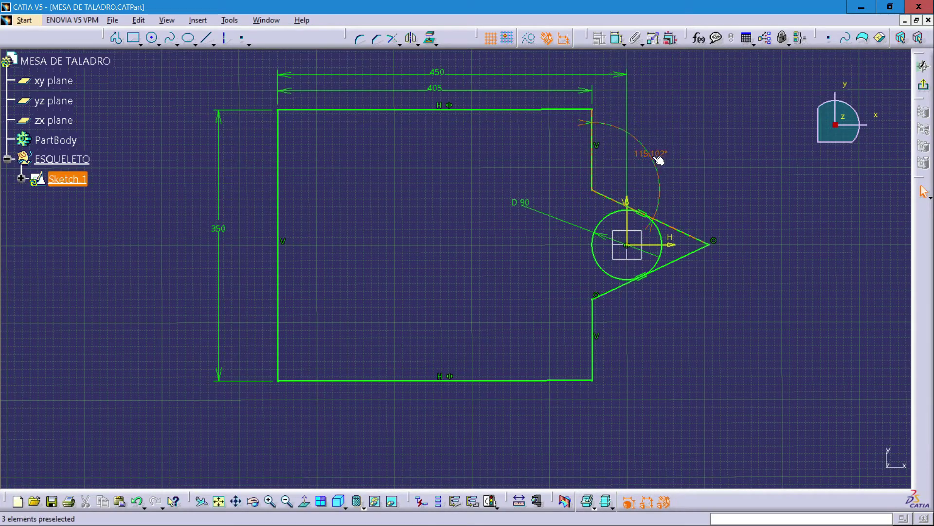
double_click(657, 158)
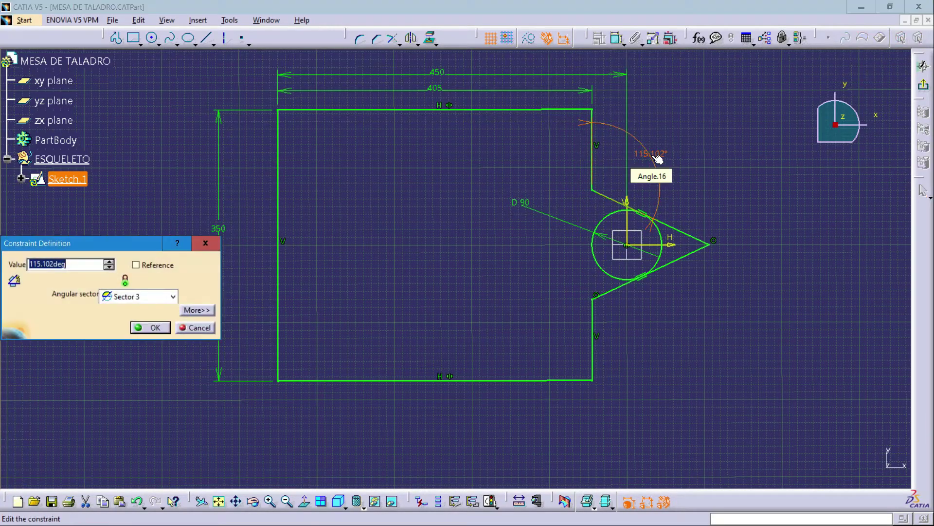
text(125)
key(Return)
click(716, 217)
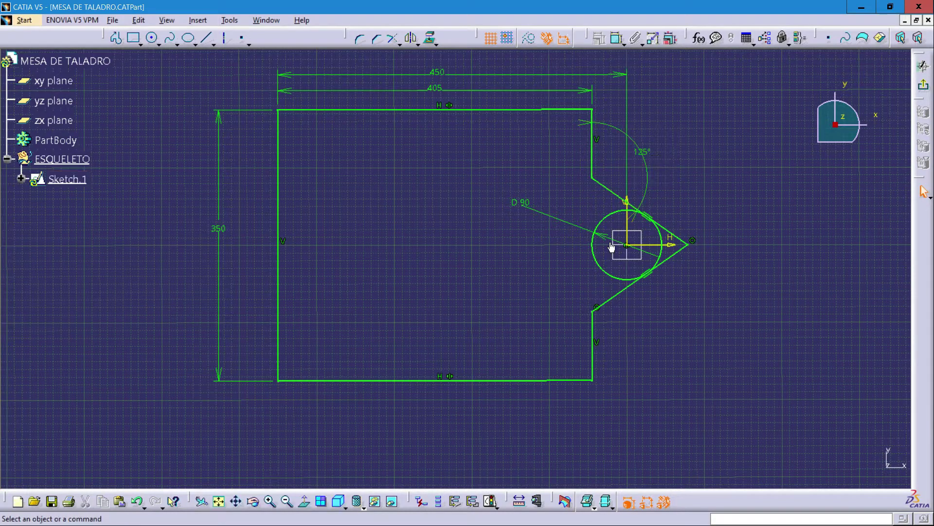
Trim the circle with the lower and upper slanted lines, leaving only the arc that rounds the profile's tip.
mouse_move(443, 267)
middle_down()
mouse_move(466, 247)
mouse_move(376, 225)
mouse_move(388, 246)
mouse_move(337, 255)
mouse_move(346, 233)
middle_up()
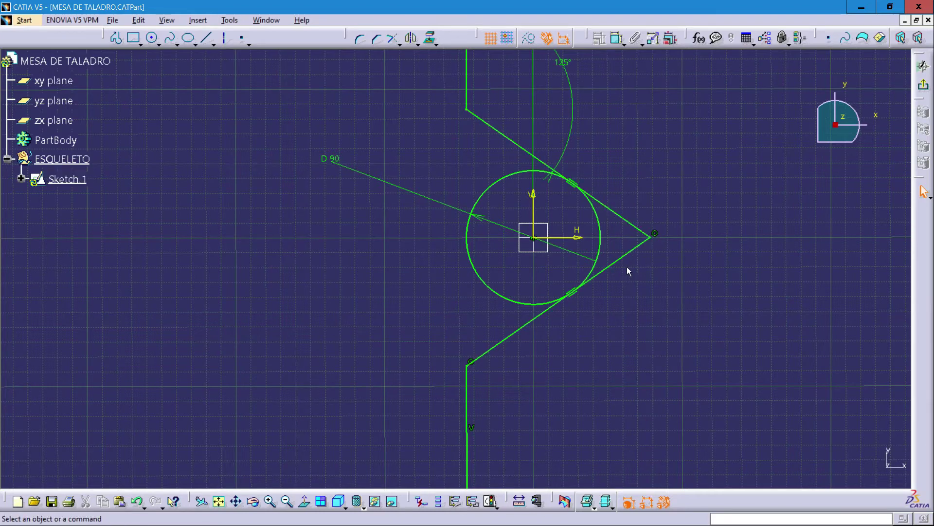
click(393, 41)
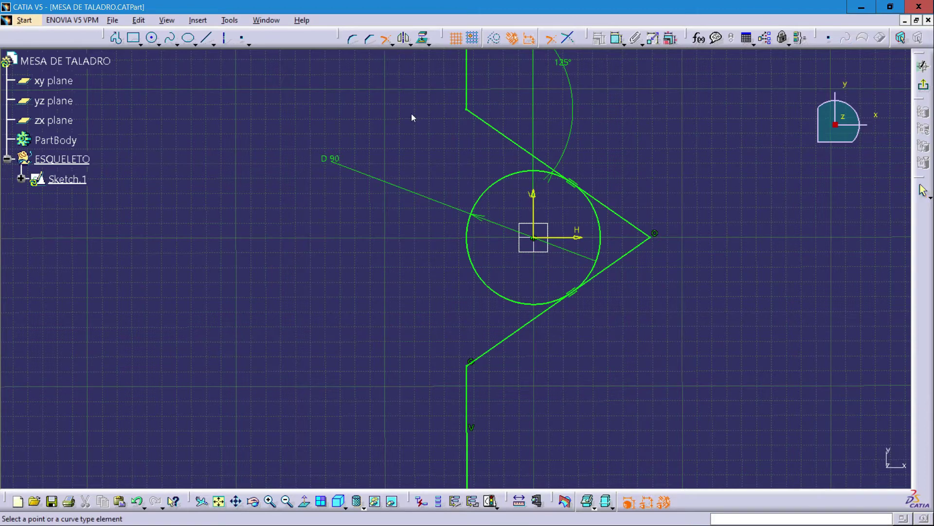
click(605, 247)
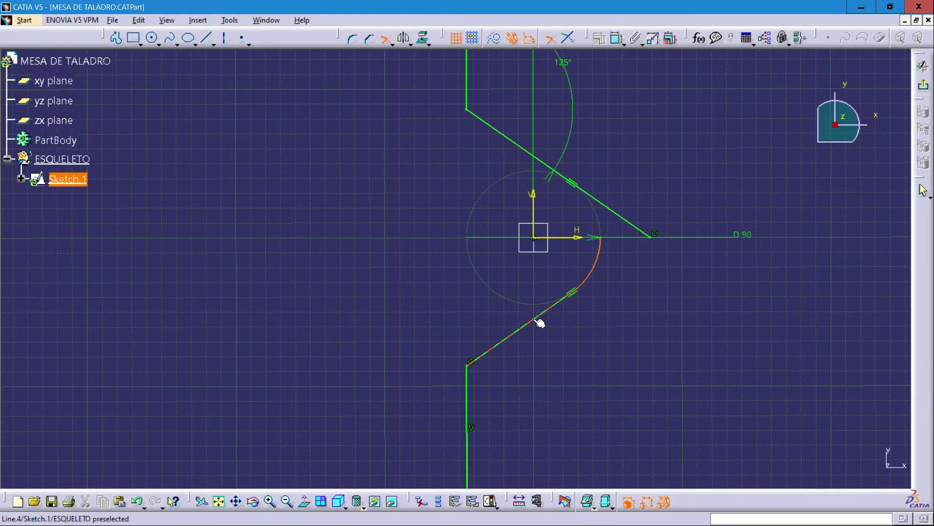
click(539, 322)
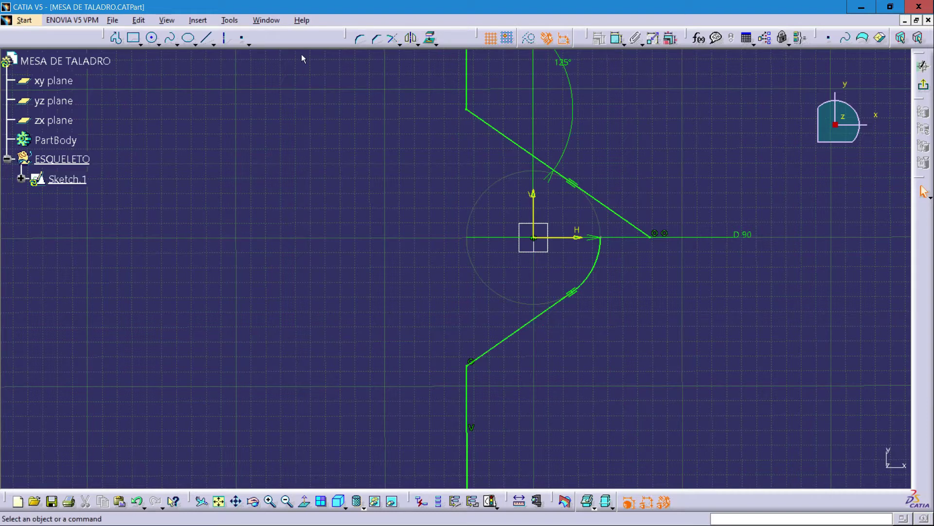
click(392, 38)
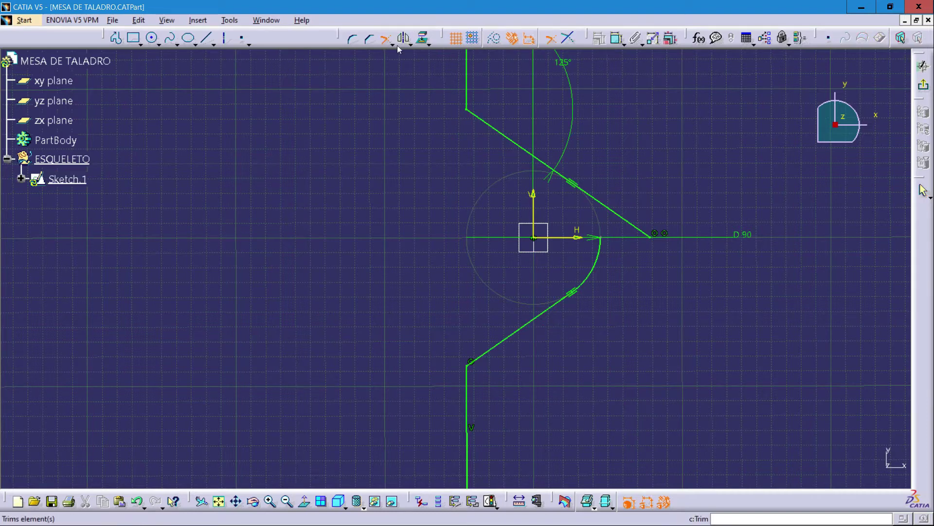
click(601, 257)
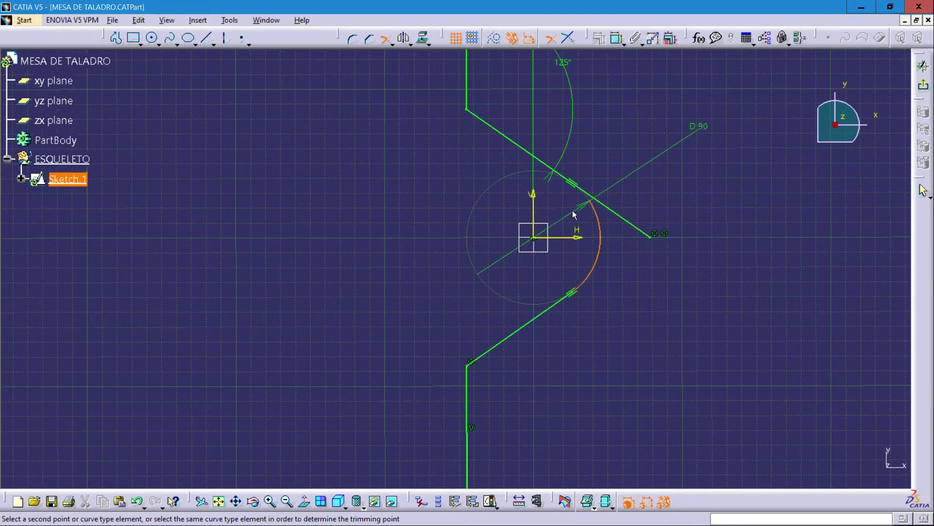
click(501, 133)
mouse_move(414, 169)
middle_down()
mouse_move(440, 196)
mouse_move(510, 210)
mouse_move(509, 229)
middle_up()
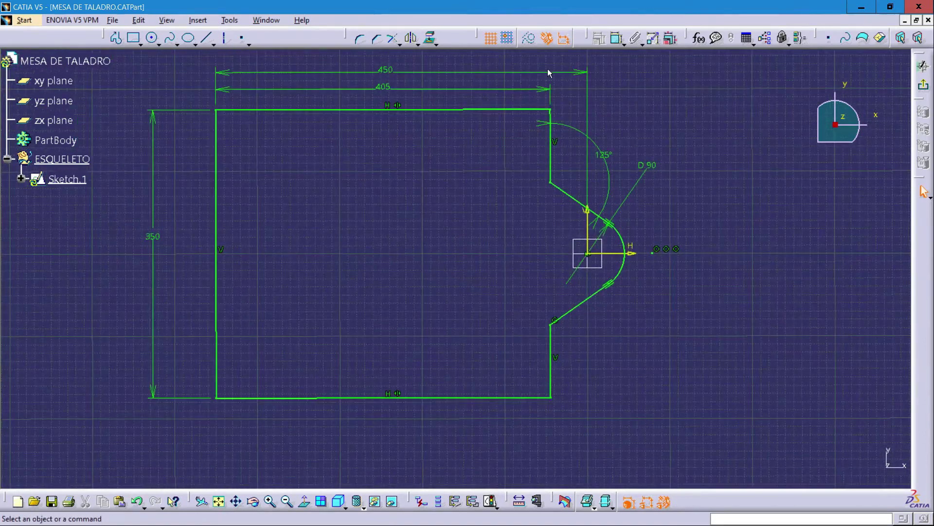
Draw a circle about 75 mm in diameter centred on the sketch origin, inside the profile's rounded tip.
click(151, 37)
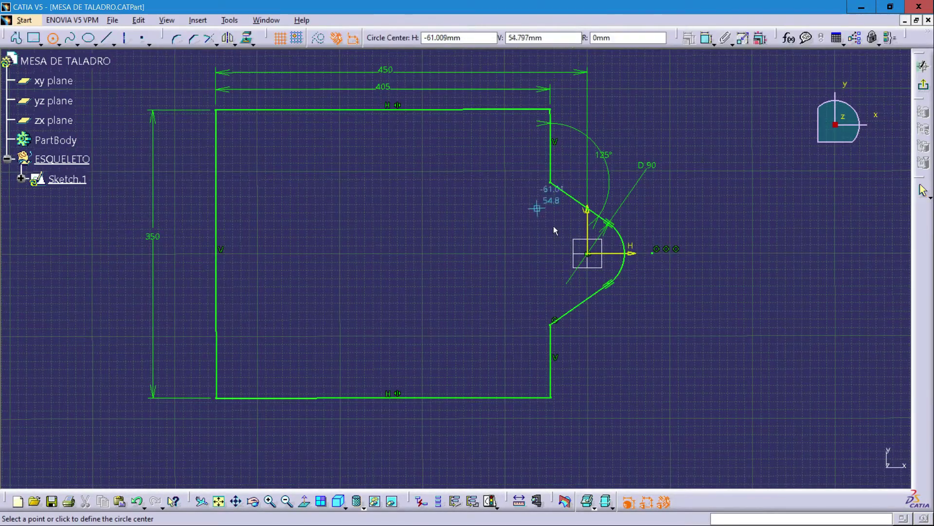
click(589, 254)
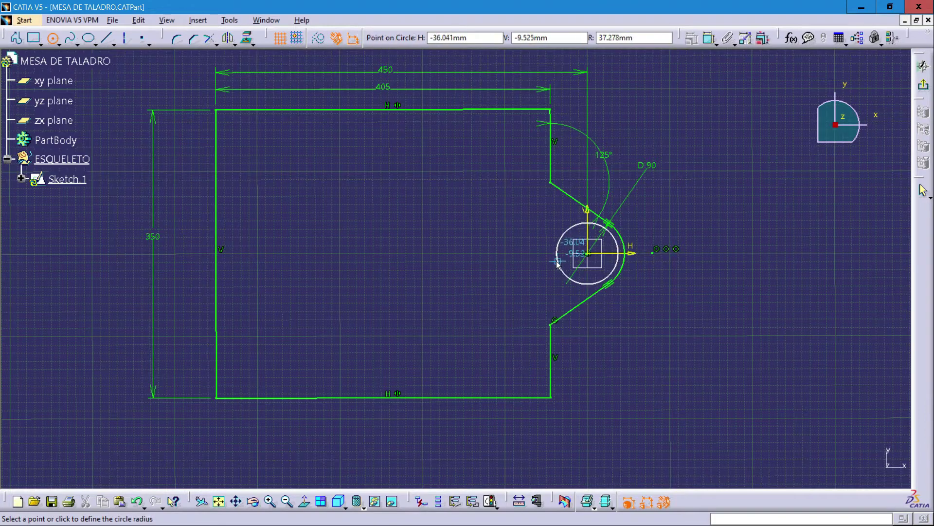
click(557, 263)
click(557, 263)
Dimension the new inner circle at the origin and set its diameter to 78 mm.
click(616, 38)
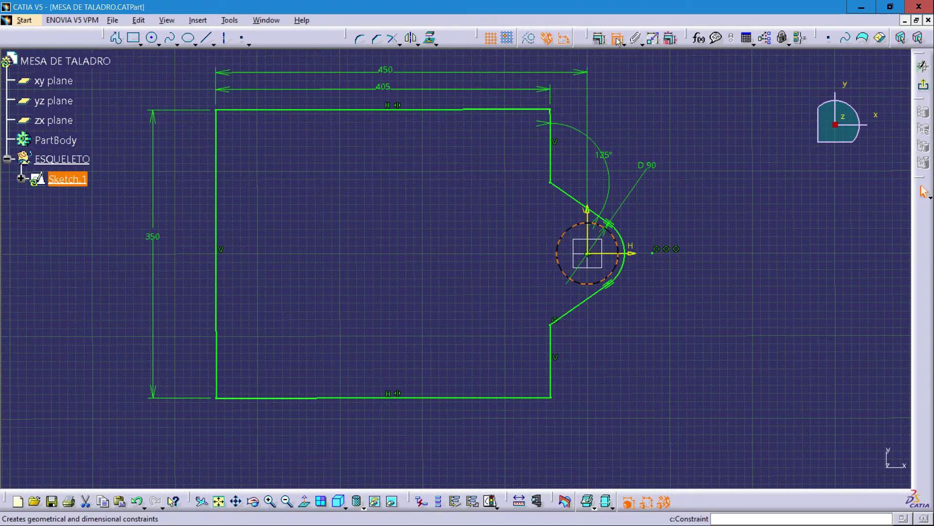
click(711, 207)
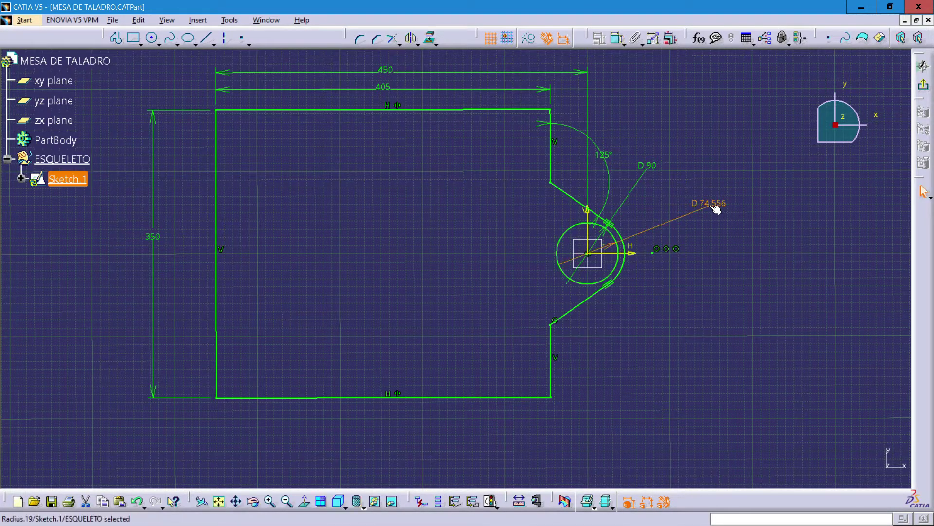
double_click(712, 209)
text(78)
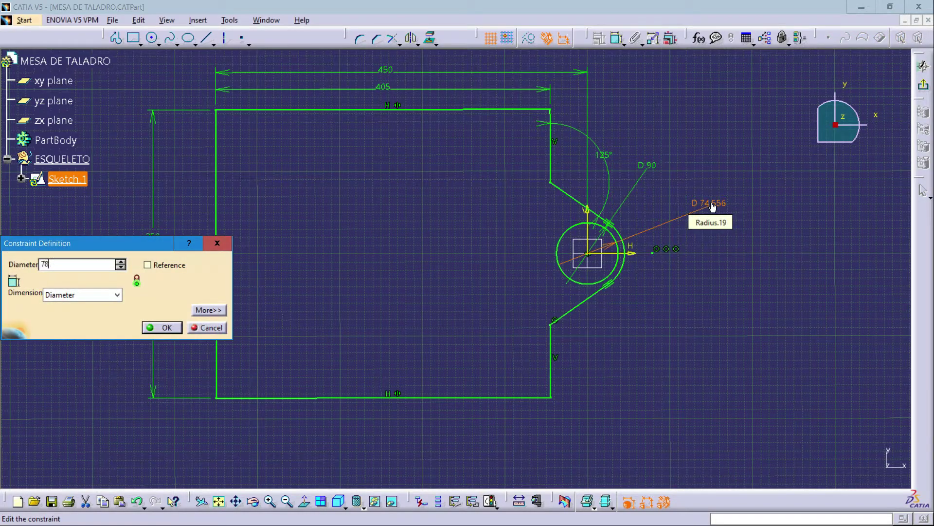
key(Return)
click(474, 220)
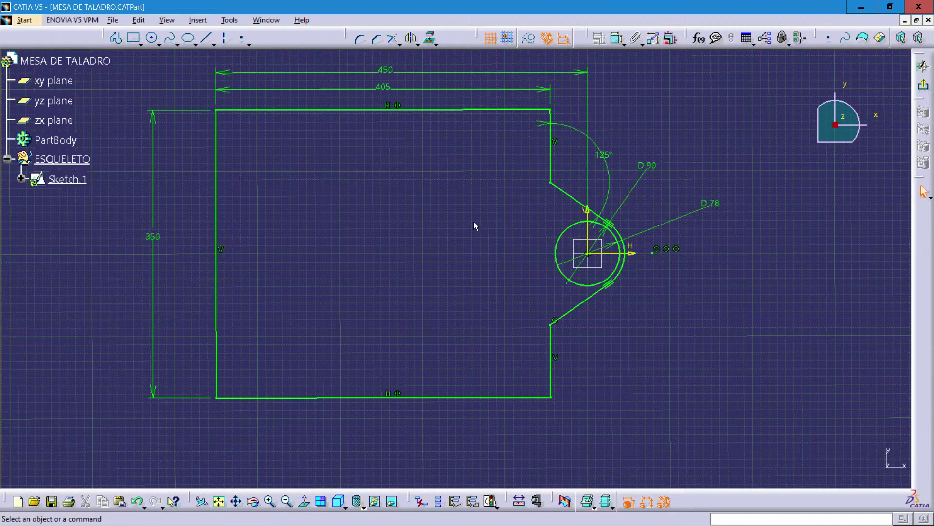
Round the profile's upper left corner with a 40 mm radius, accepting the conversion of the edge's length constraint into a distance.
middle_drag(475, 226, 510, 230)
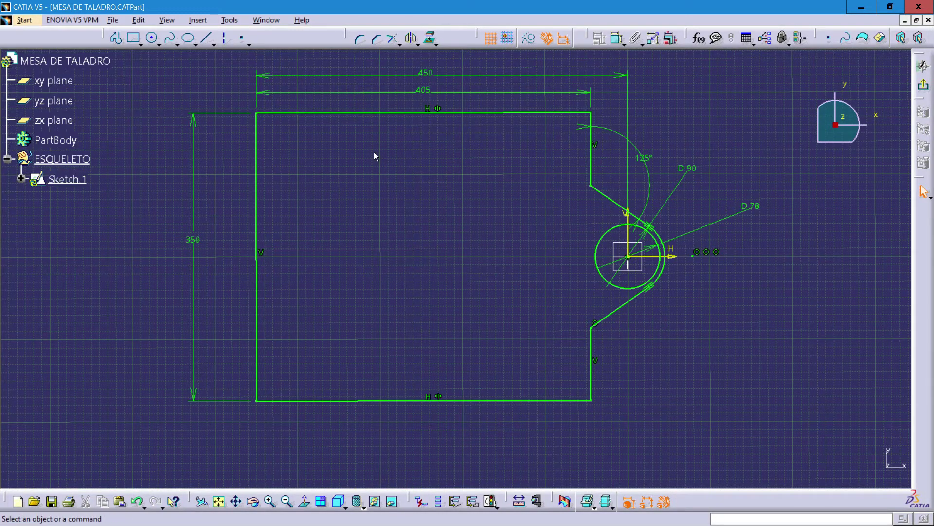
click(361, 41)
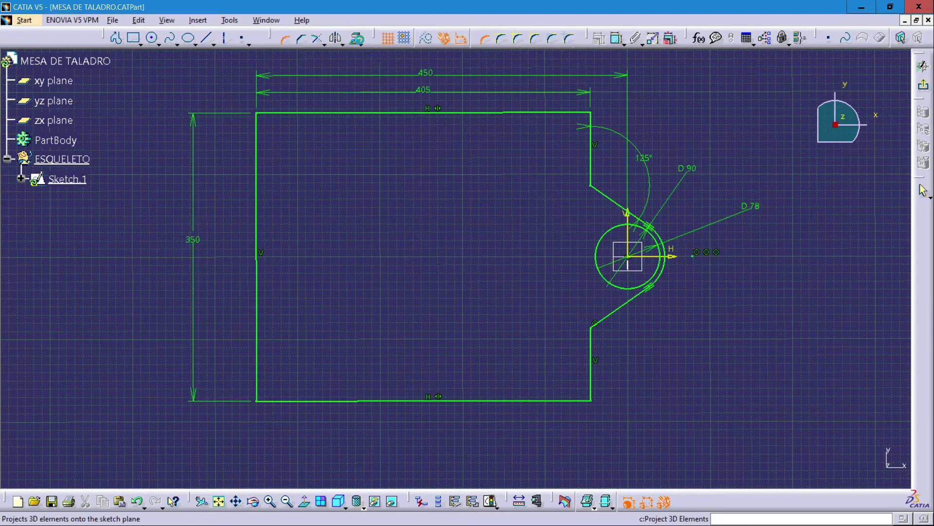
click(261, 116)
click(281, 136)
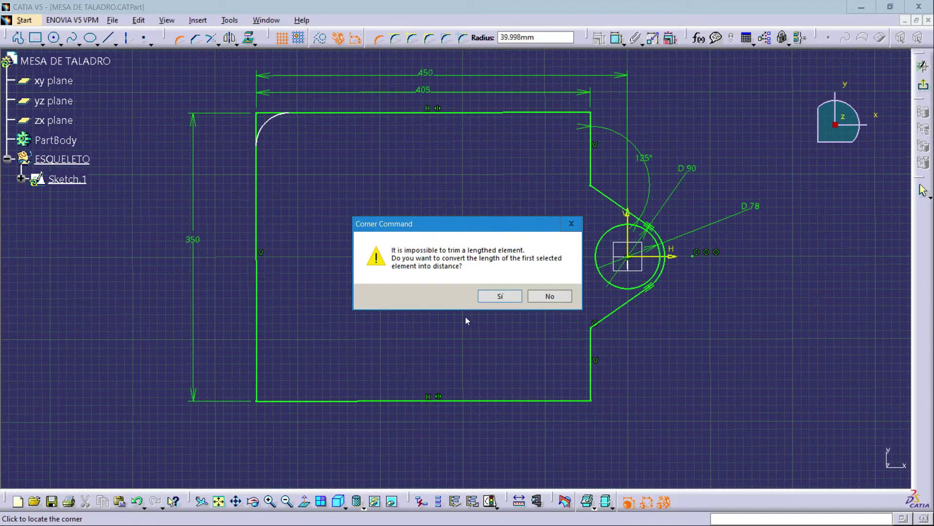
click(501, 297)
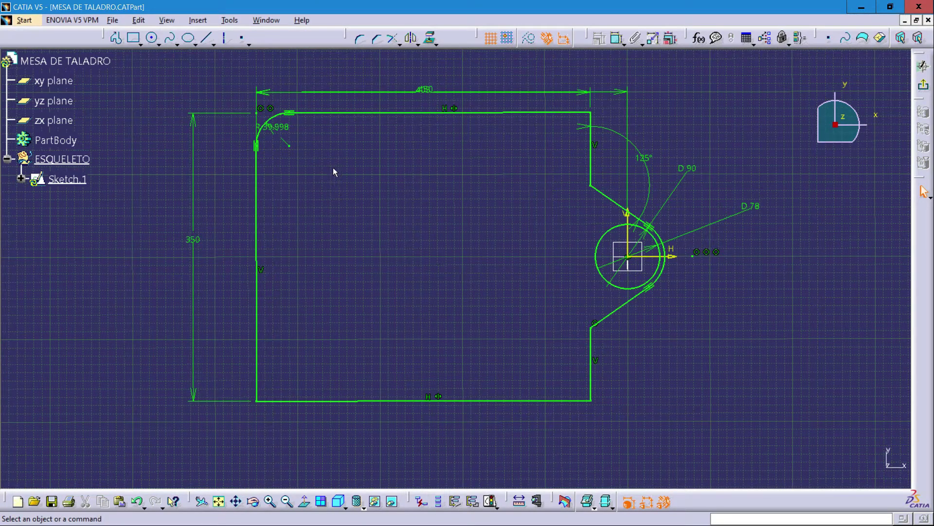
double_click(281, 126)
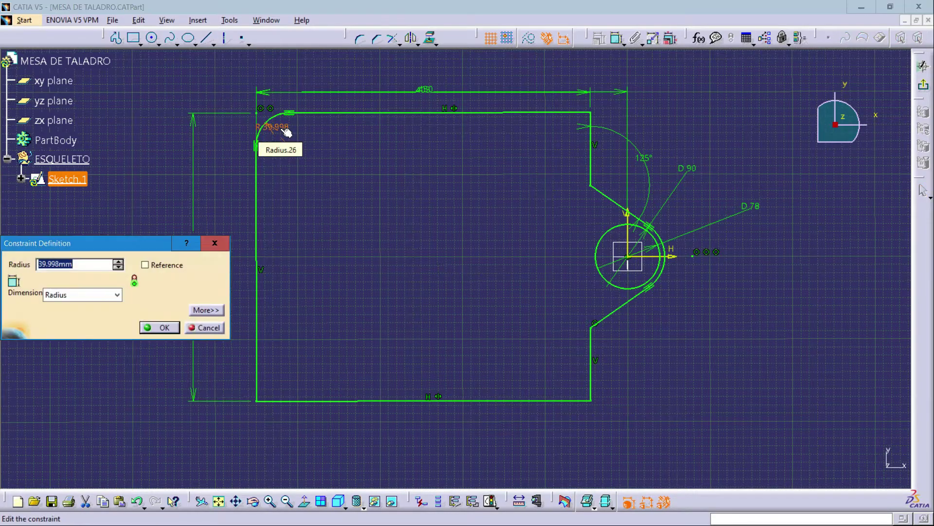
text(40)
key(Return)
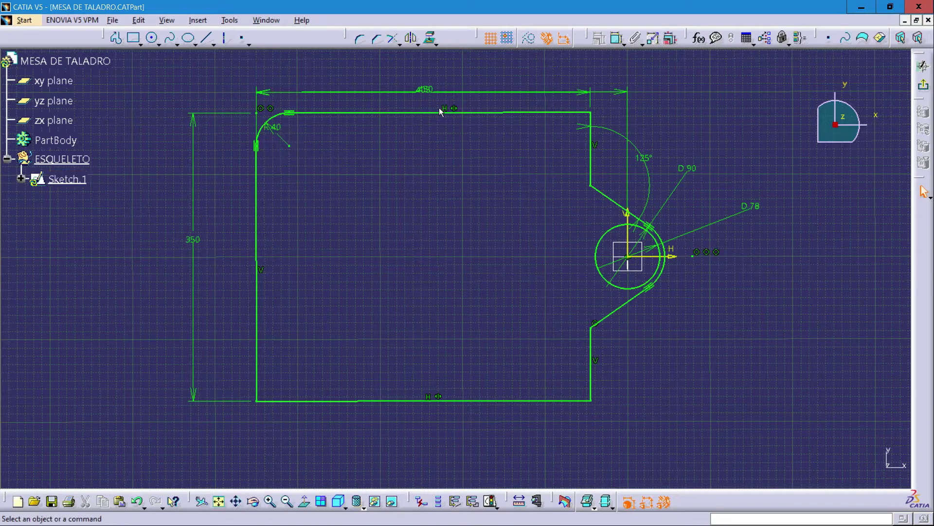
Round the profile's upper right corner and set its radius to 40 mm.
click(360, 38)
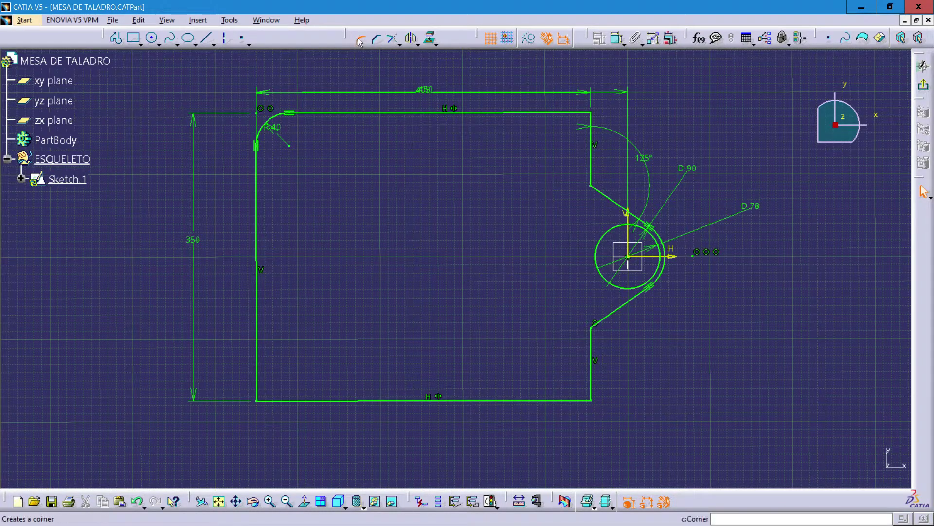
click(591, 113)
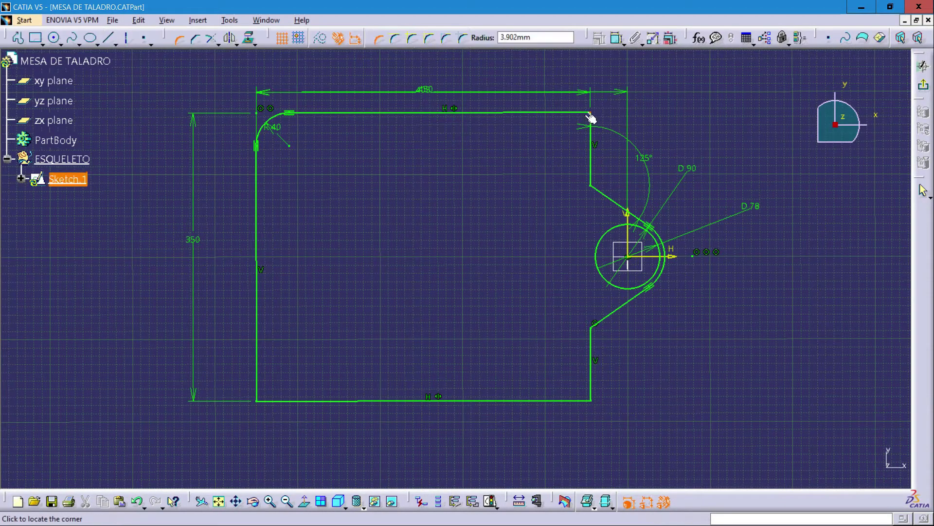
click(567, 137)
double_click(575, 128)
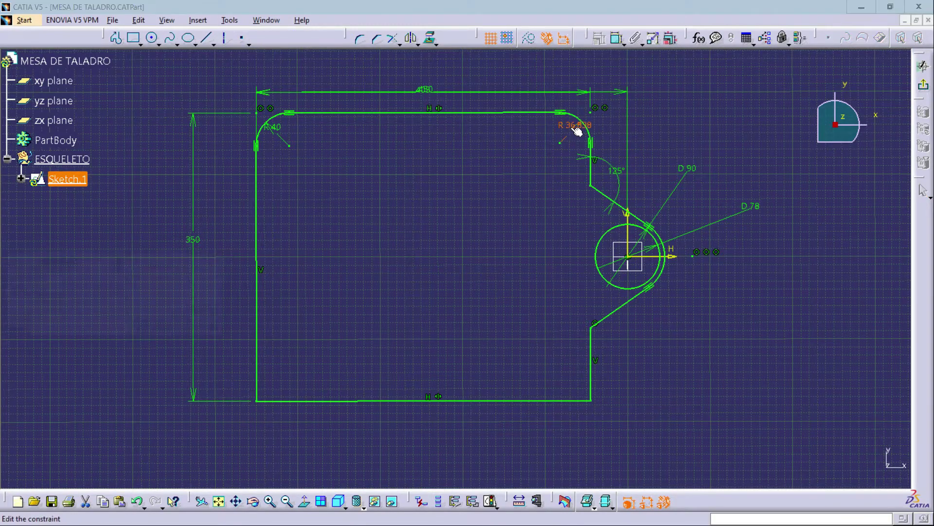
text(40)
key(Return)
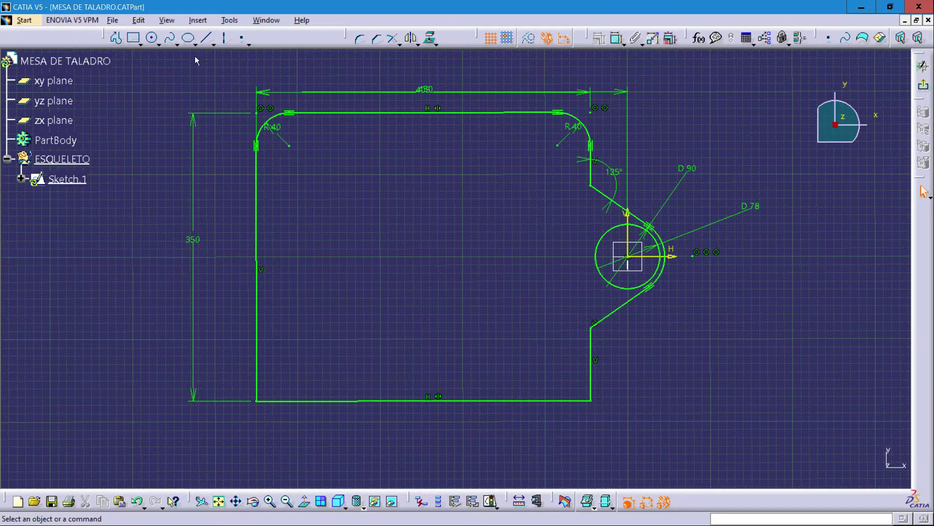
Round the profile's lower right corner and set its radius to 40 mm.
click(360, 39)
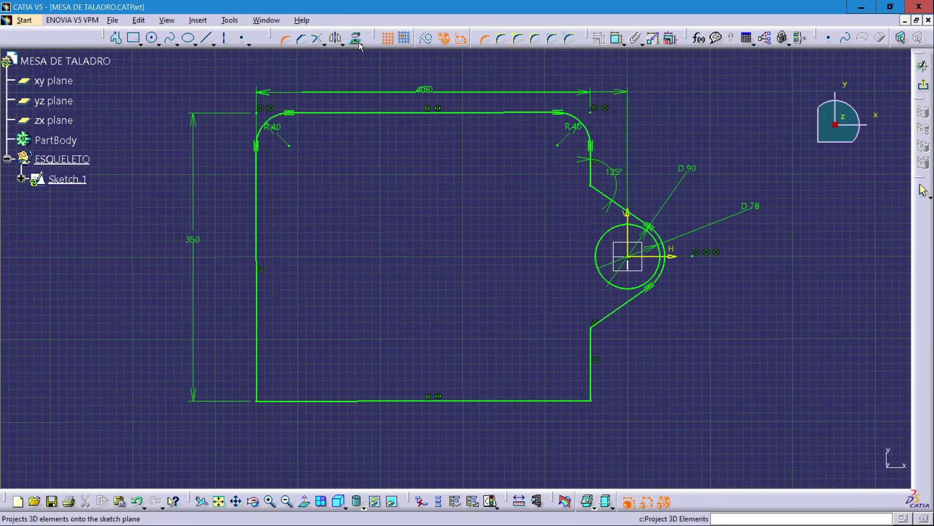
click(592, 401)
click(578, 388)
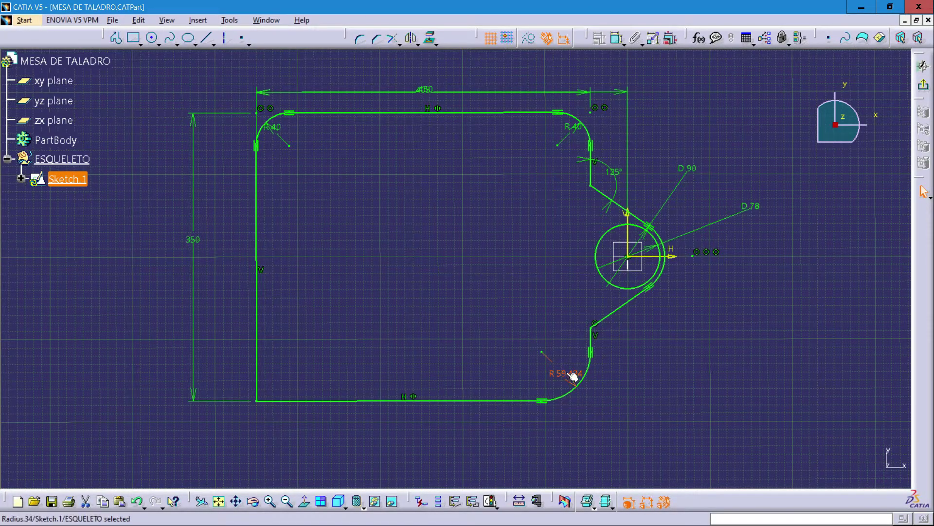
double_click(566, 373)
text(40)
key(Return)
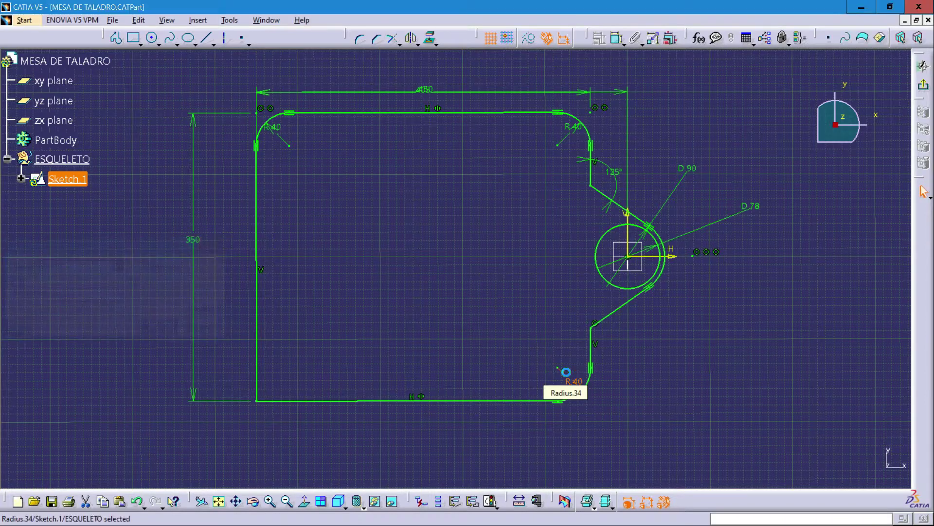
click(457, 327)
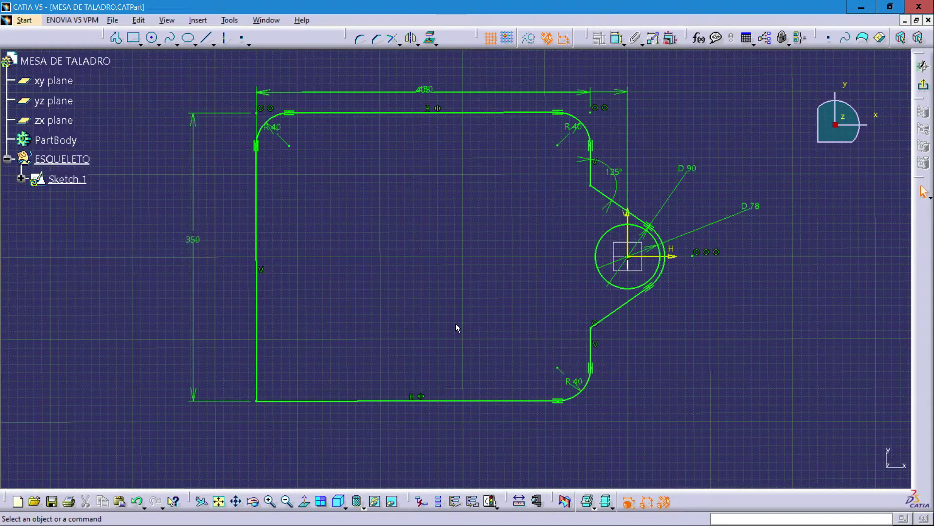
Round the profile's lower left corner and set its radius to 40 mm.
click(359, 38)
click(258, 400)
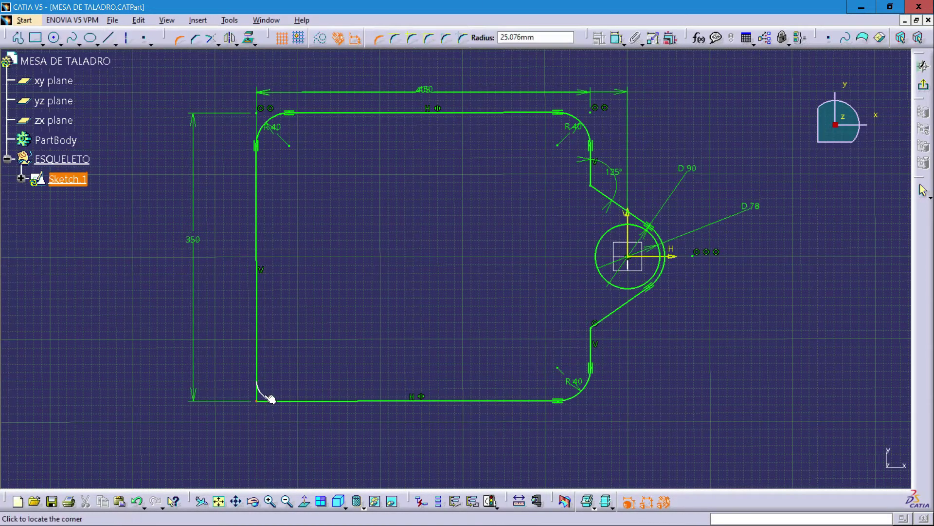
click(271, 392)
double_click(286, 382)
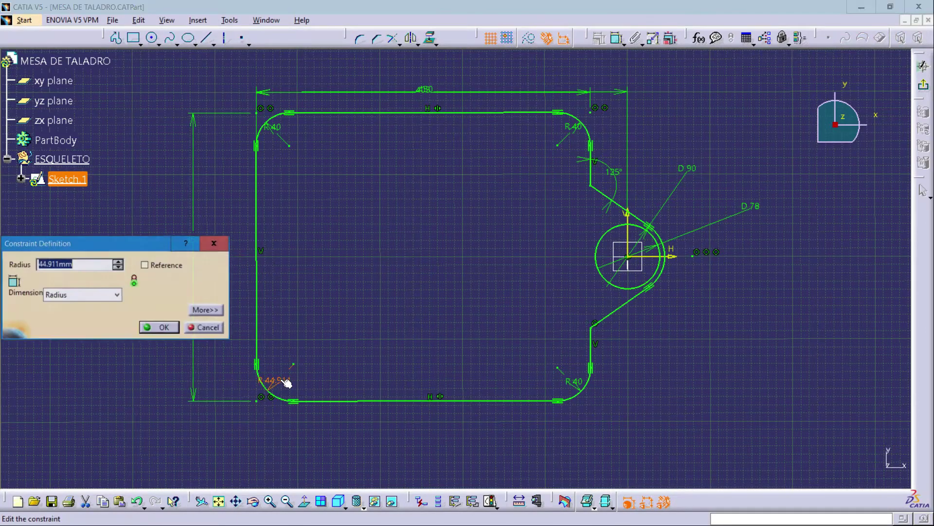
text(40)
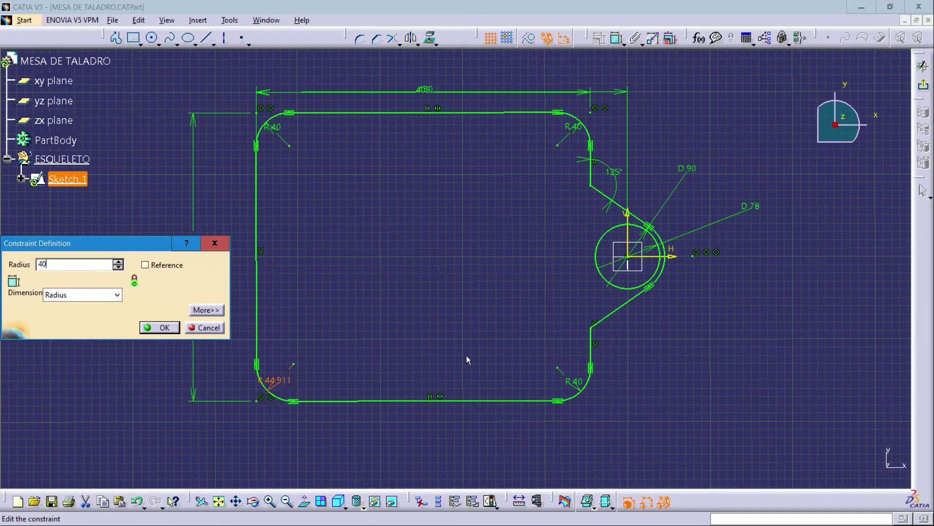
click(413, 322)
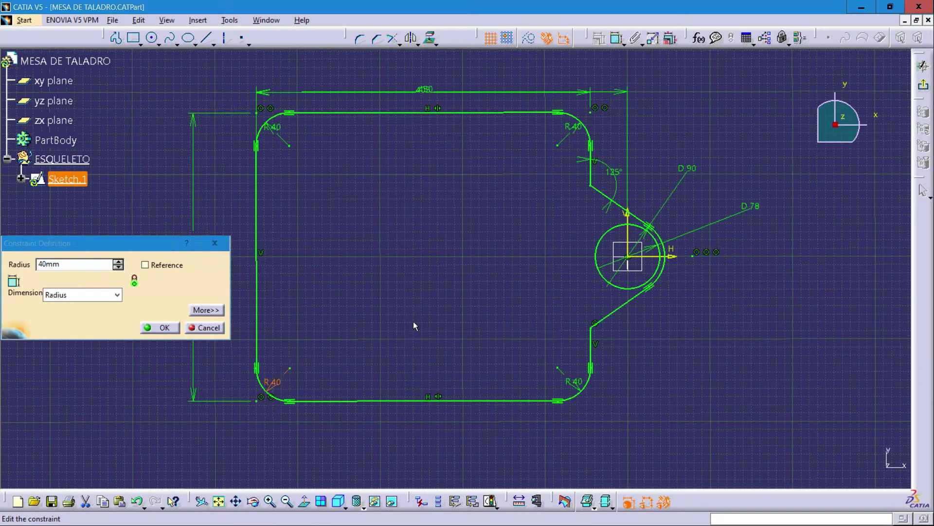
click(164, 327)
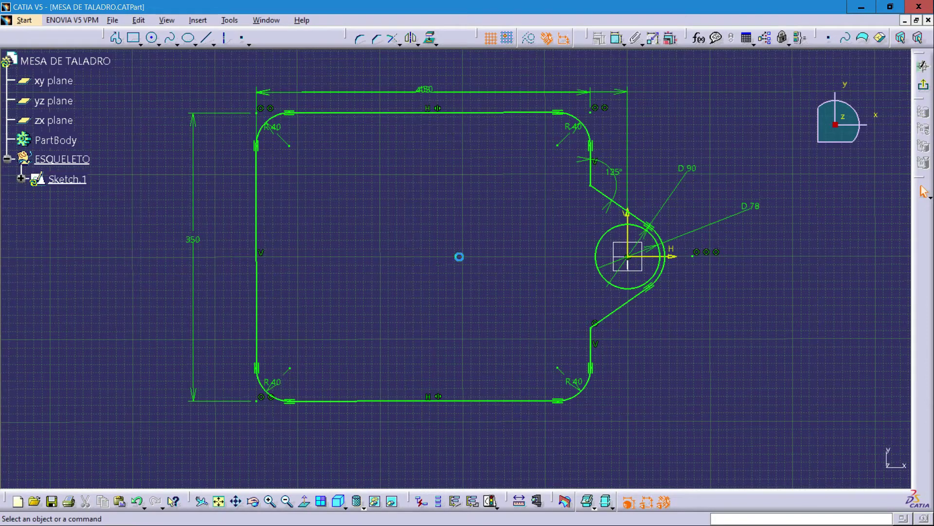
Round the inner corner between the upper short vertical edge and the upper slanted line with a 25 mm radius.
mouse_move(459, 256)
middle_down()
mouse_move(467, 246)
mouse_move(388, 234)
mouse_move(392, 225)
middle_up()
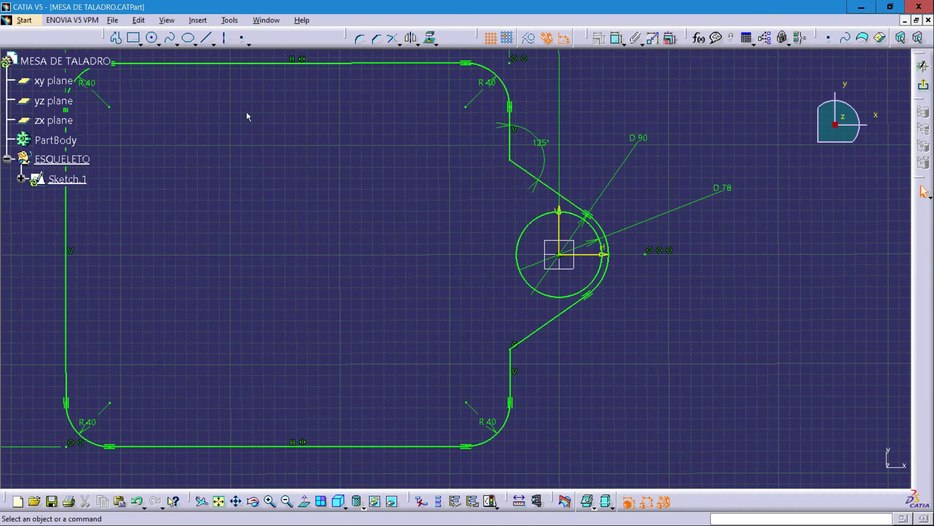
click(360, 40)
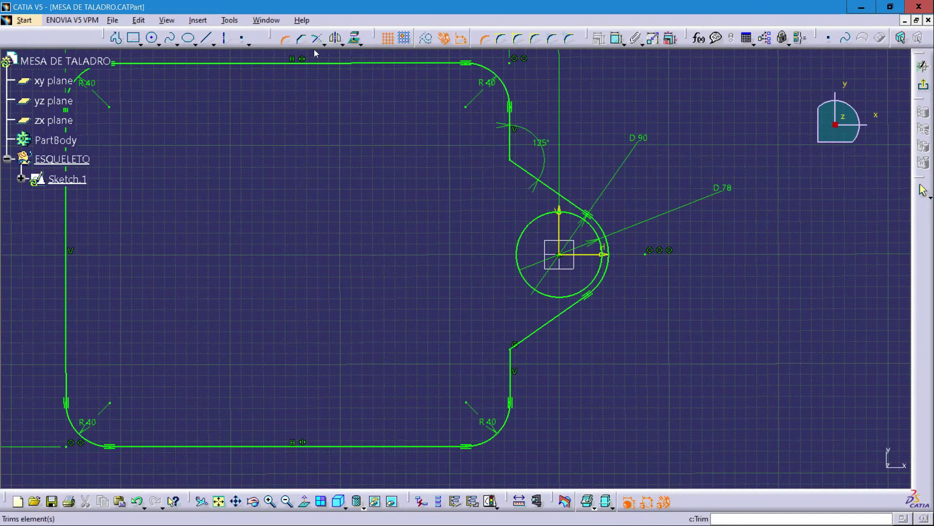
click(509, 162)
click(519, 156)
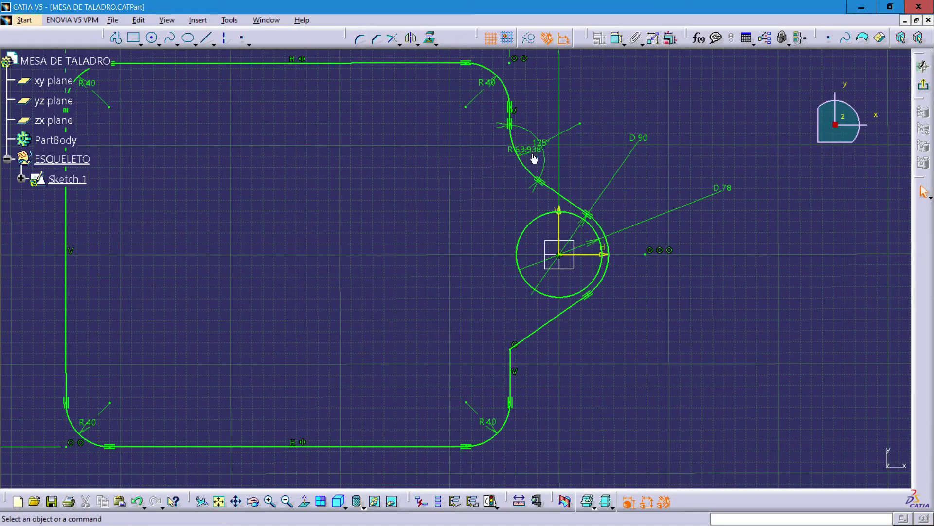
double_click(535, 155)
text(25)
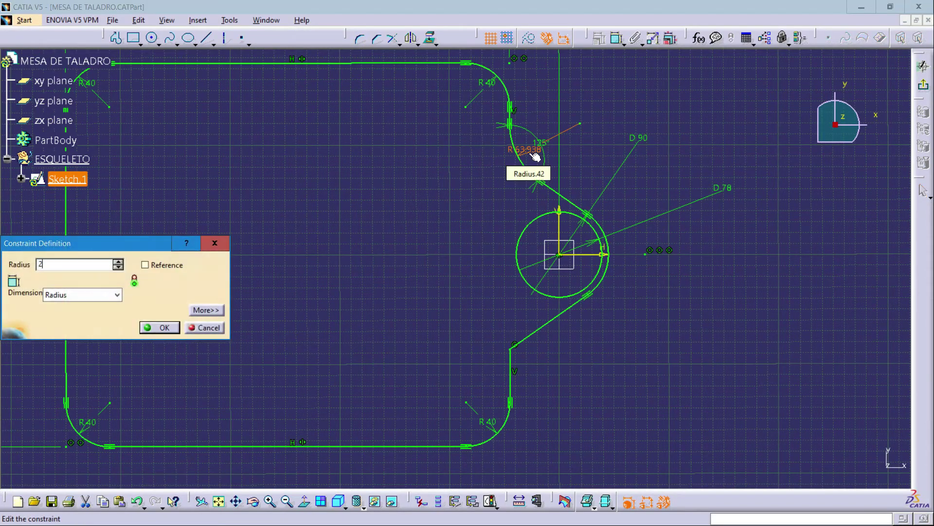
key(Return)
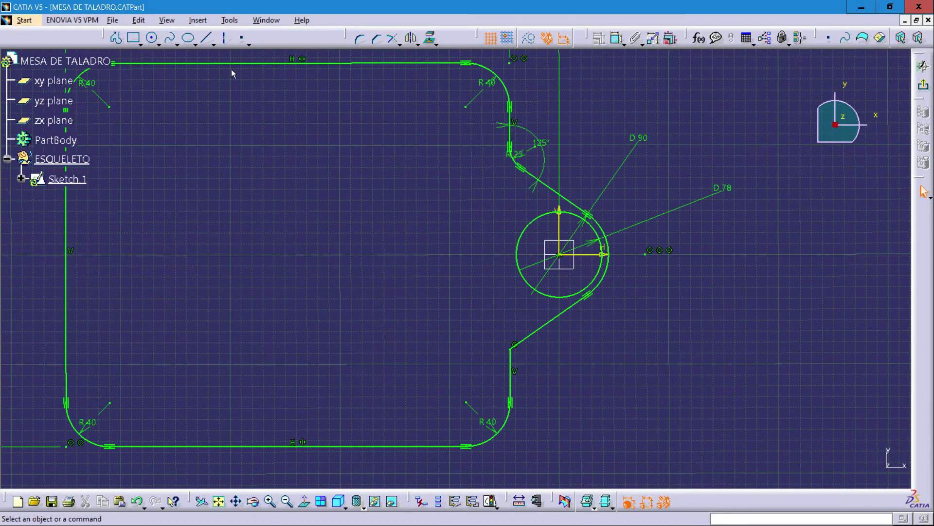
Round the inner corner between the lower short vertical edge and the lower slanted line with a 25 mm radius.
click(360, 39)
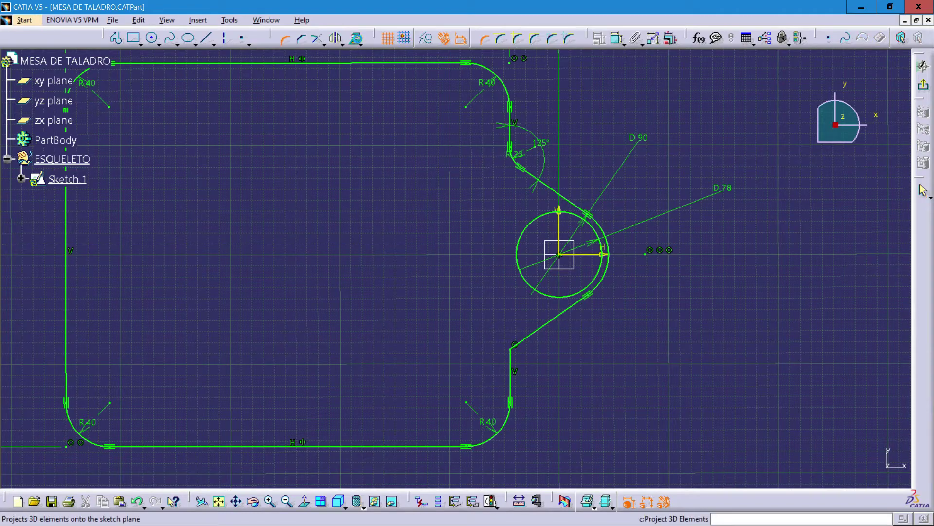
click(513, 350)
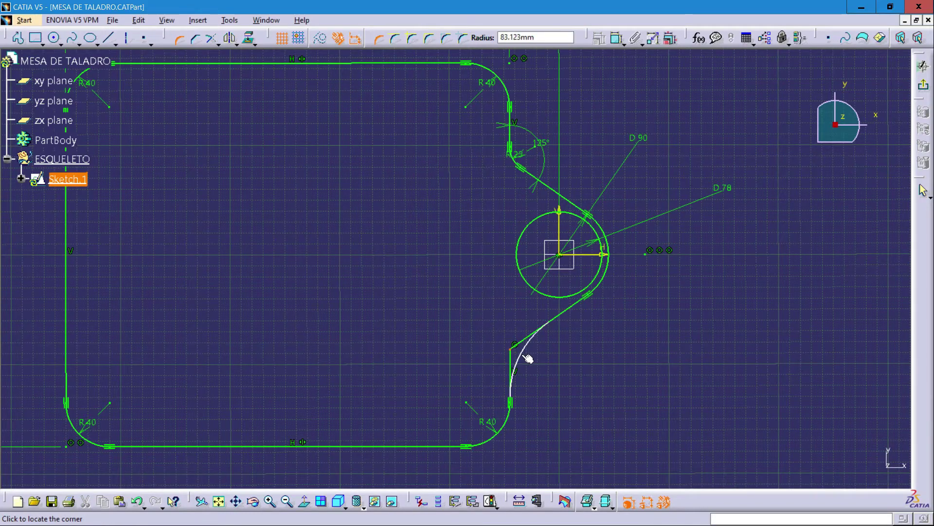
click(531, 359)
double_click(543, 361)
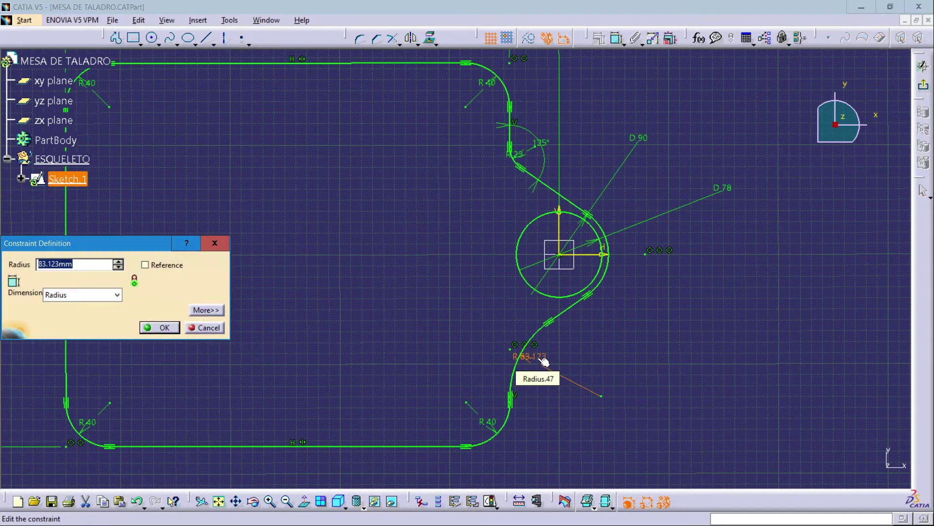
text(2)
key(Return)
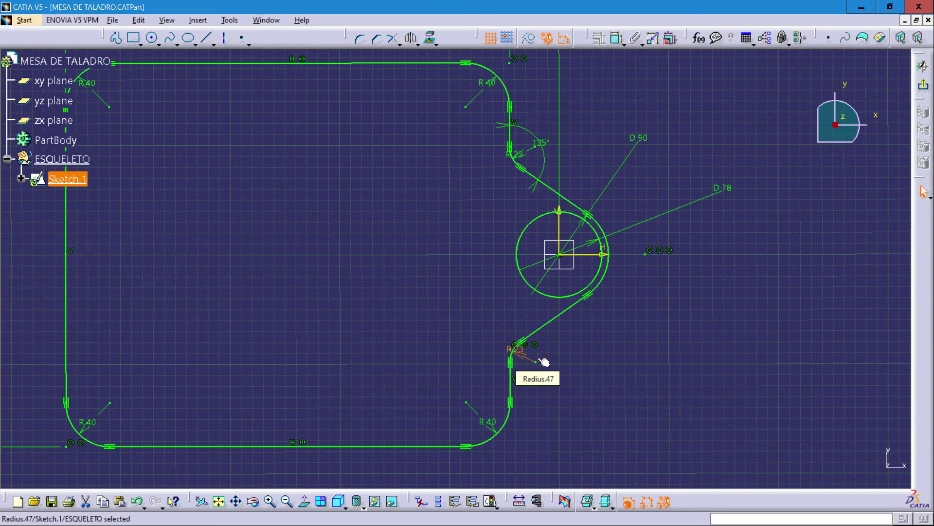
click(599, 358)
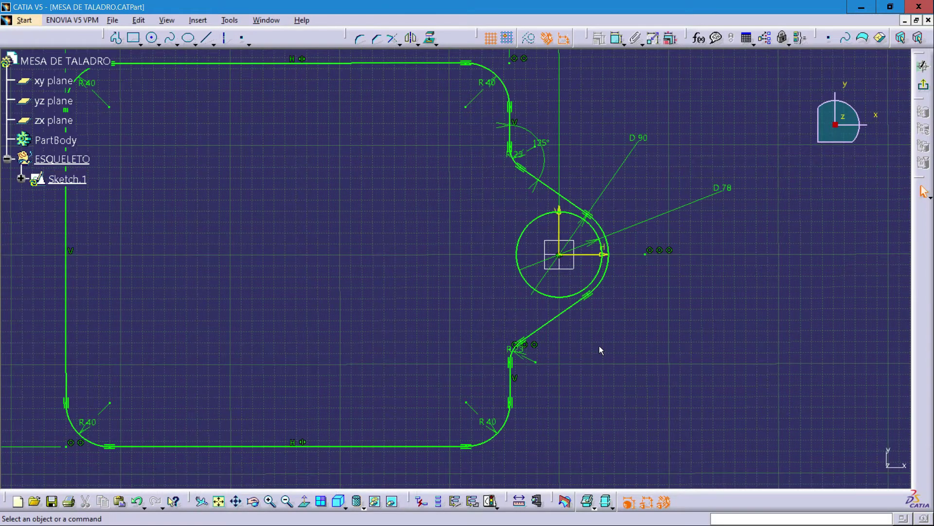
Exit the finished outline sketch and save the part.
mouse_move(605, 342)
middle_down()
mouse_move(680, 332)
mouse_move(681, 353)
mouse_move(680, 329)
mouse_move(703, 372)
middle_up()
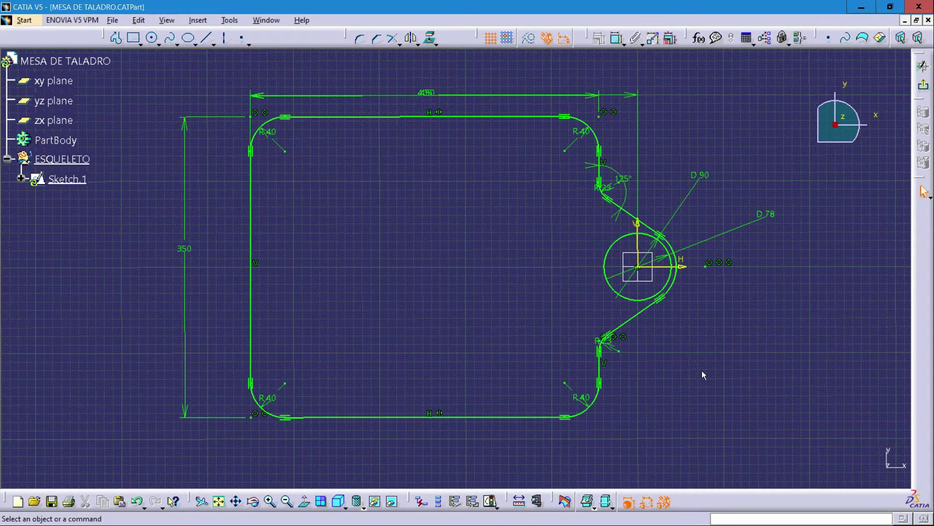
click(924, 87)
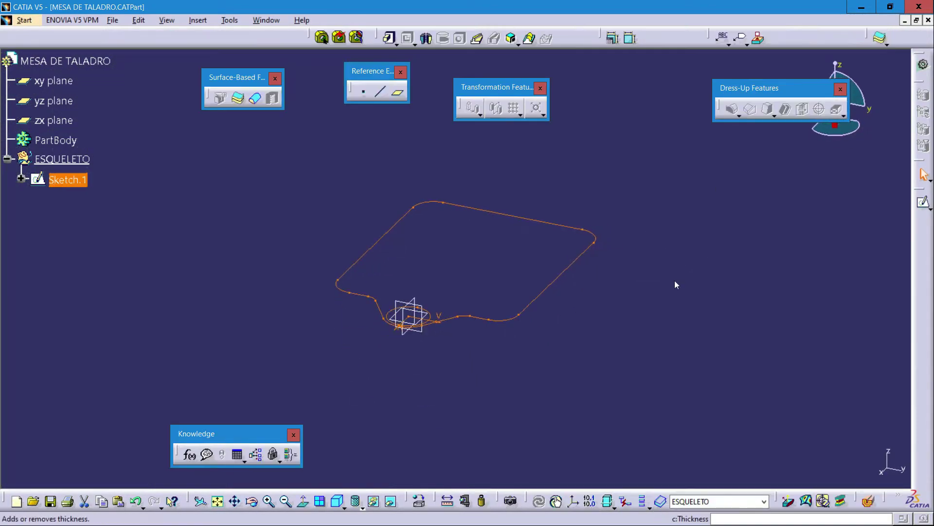
click(666, 281)
click(50, 501)
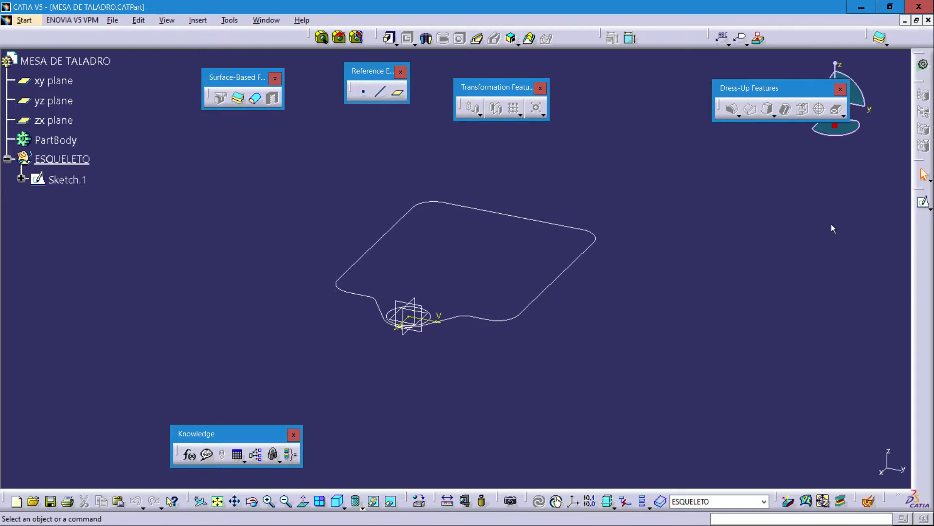
Start a new sketch on the xy plane and draw a circle centred on the origin, about 220 mm in diameter.
click(924, 202)
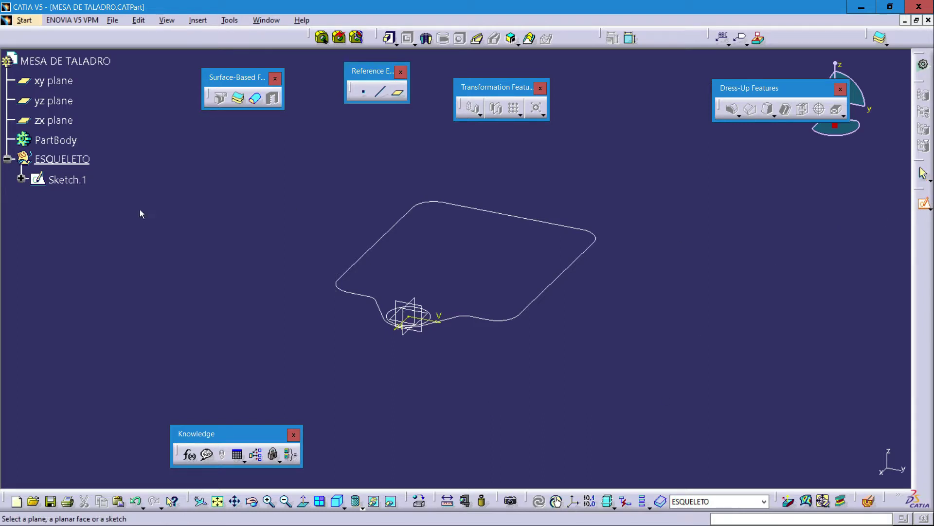
click(53, 81)
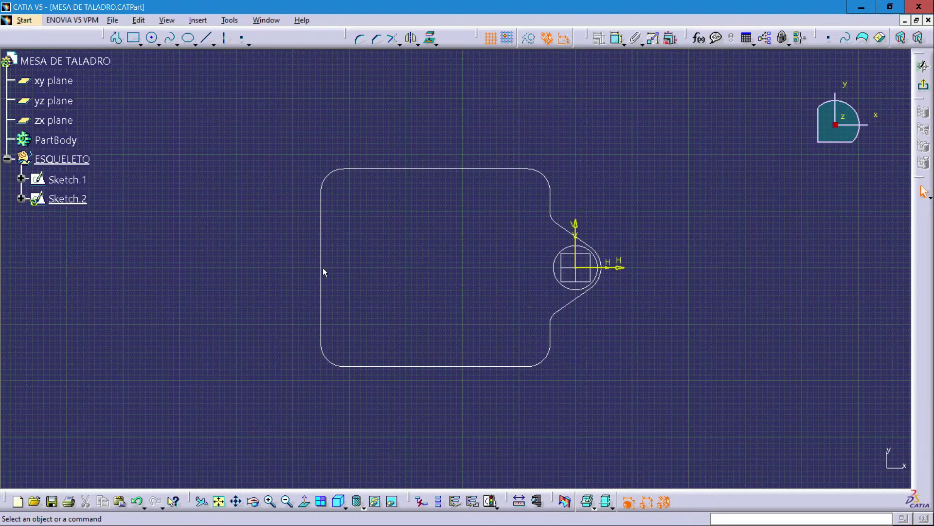
mouse_move(386, 259)
middle_down()
mouse_move(313, 258)
mouse_move(334, 214)
mouse_move(335, 263)
mouse_move(349, 231)
mouse_move(305, 194)
middle_up()
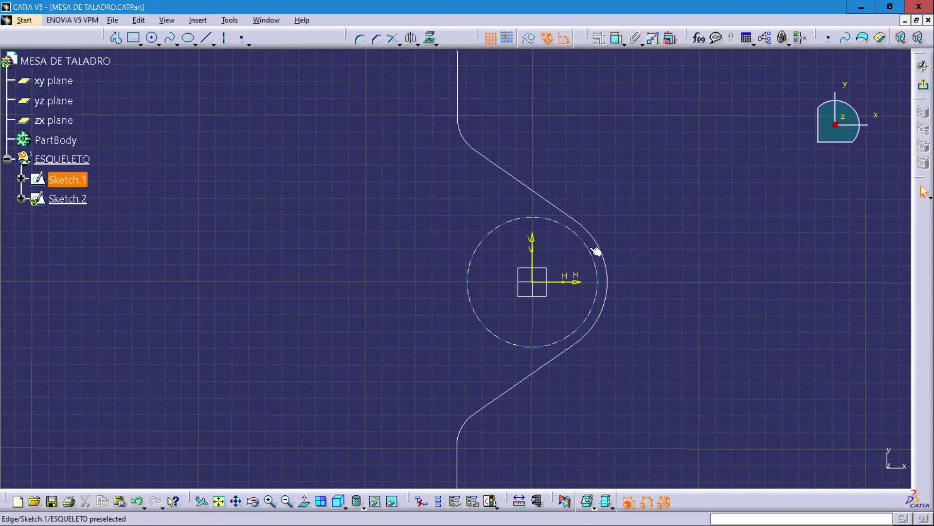
mouse_move(596, 250)
middle_down()
mouse_move(644, 265)
mouse_move(645, 255)
mouse_move(644, 296)
middle_up()
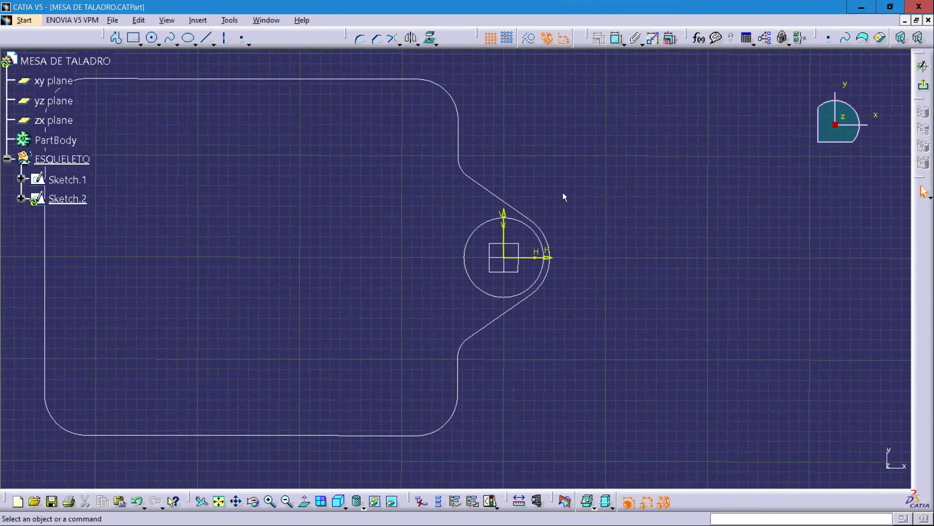
click(153, 38)
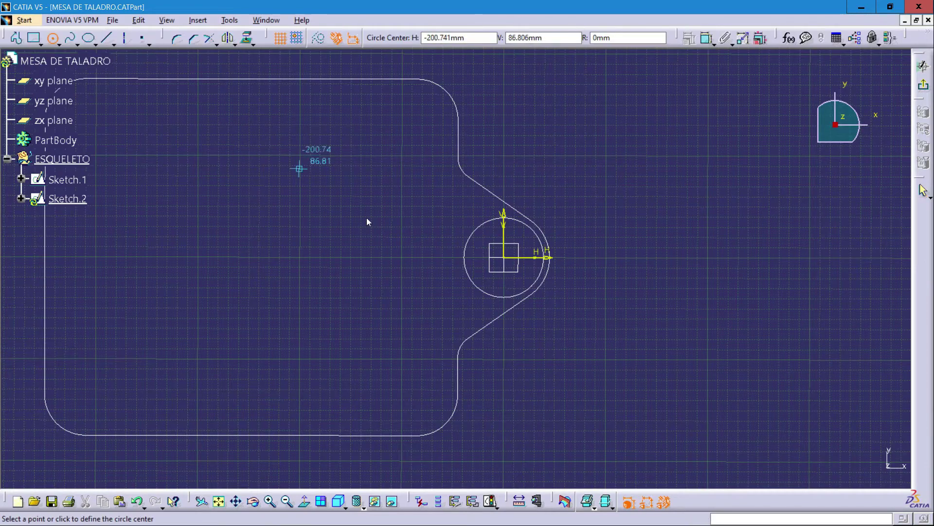
click(510, 261)
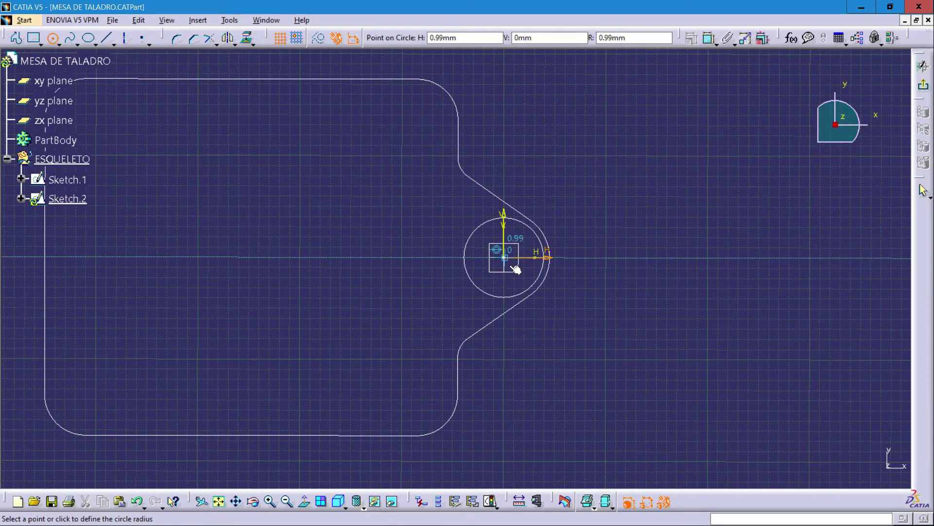
click(615, 286)
click(616, 285)
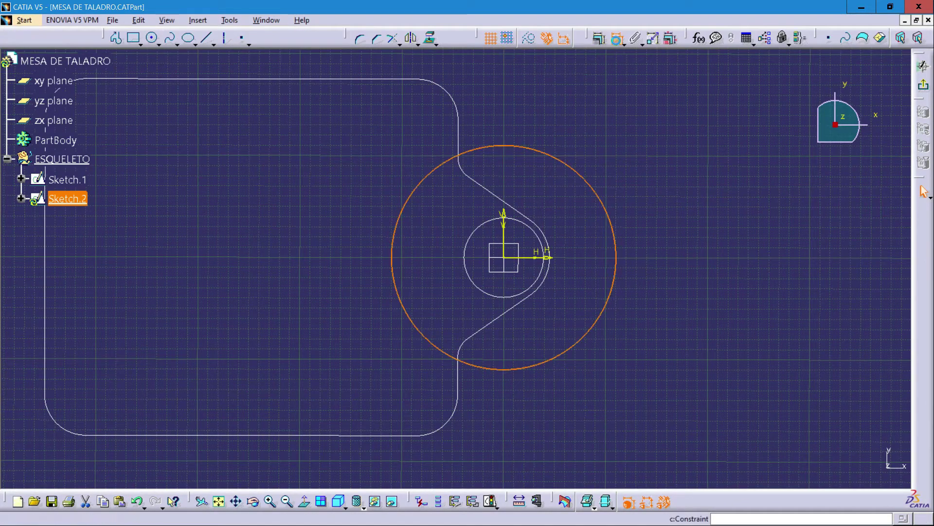
Dimension the new circle and set its diameter to 90 mm.
click(617, 39)
click(635, 168)
double_click(630, 167)
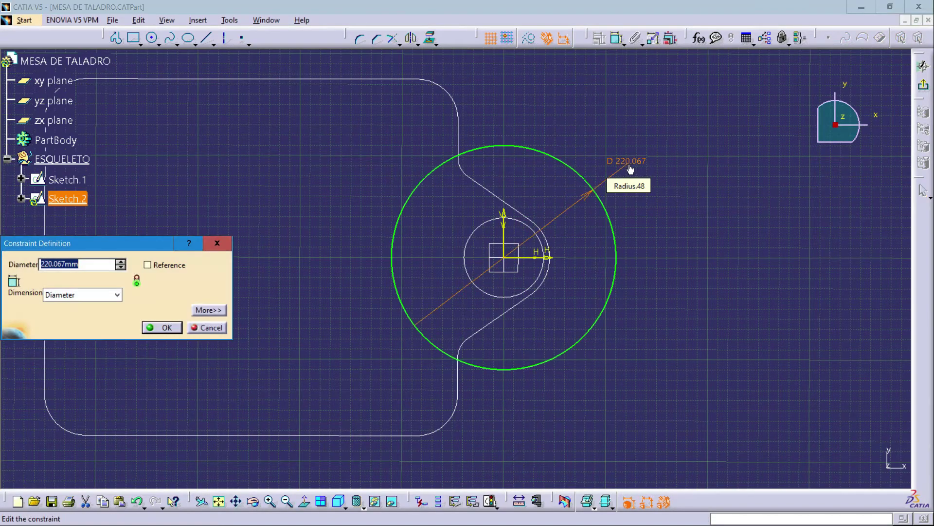
text(90)
key(Return)
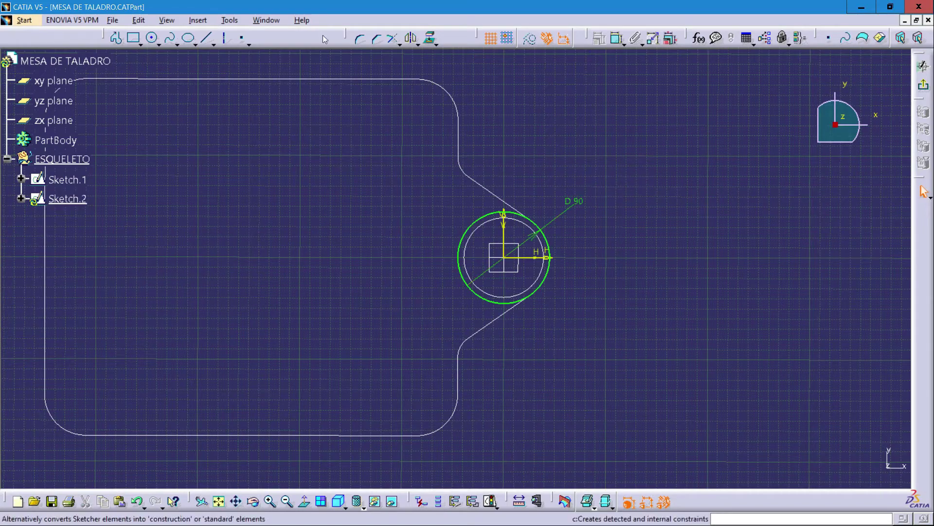
Draw a second circle centred on the origin and constrain its diameter to 78 mm.
click(152, 38)
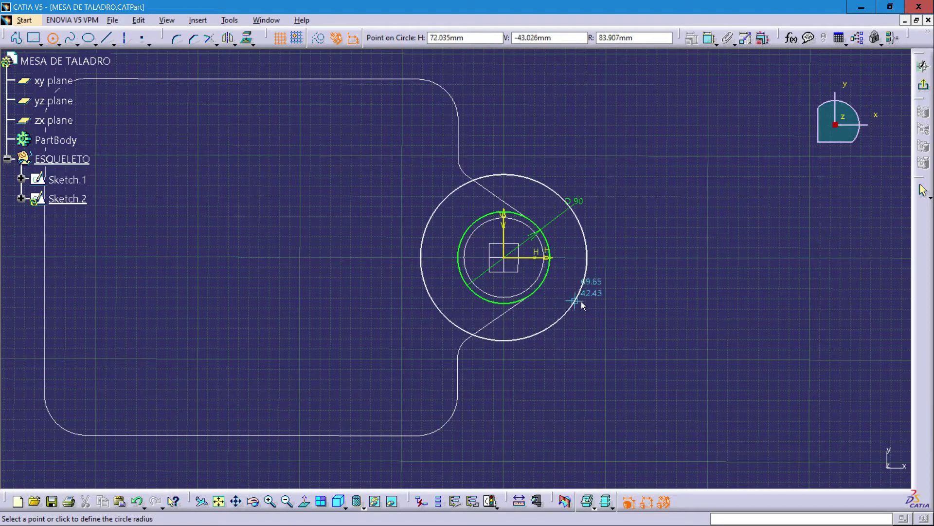
click(605, 305)
click(616, 39)
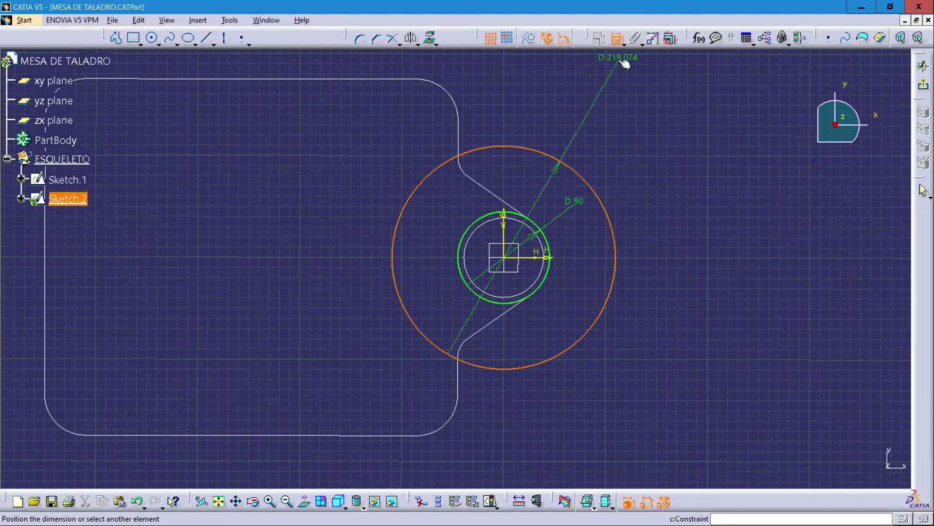
click(646, 172)
double_click(640, 171)
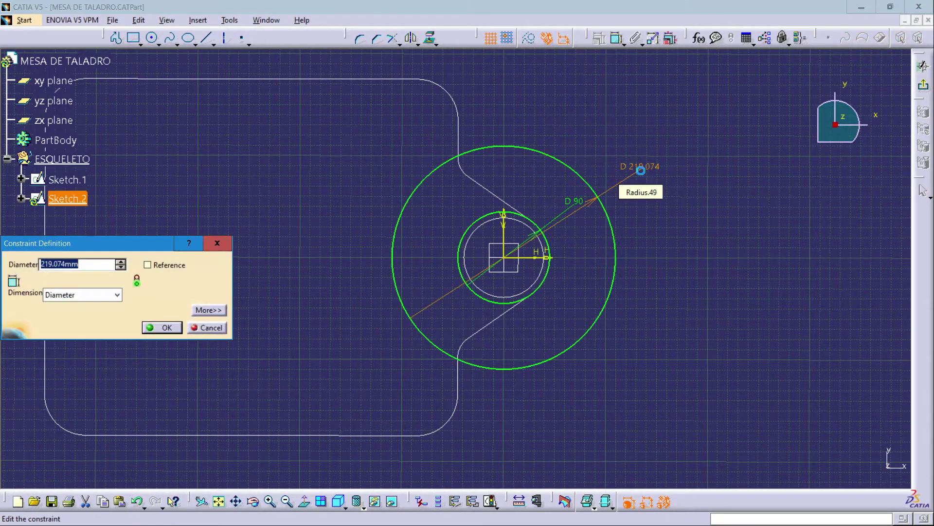
text(78)
key(Return)
click(580, 321)
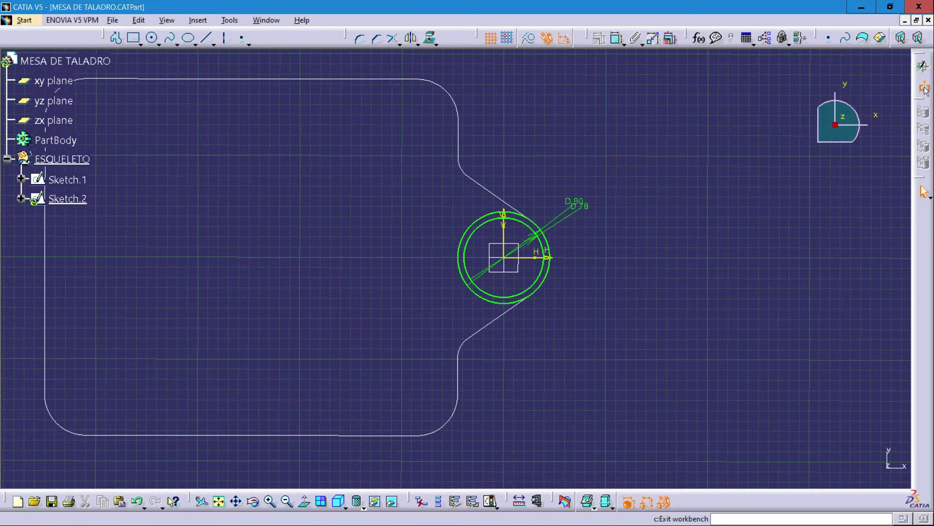
Exit the circles sketch and start another sketch on the xy plane.
click(924, 66)
click(489, 370)
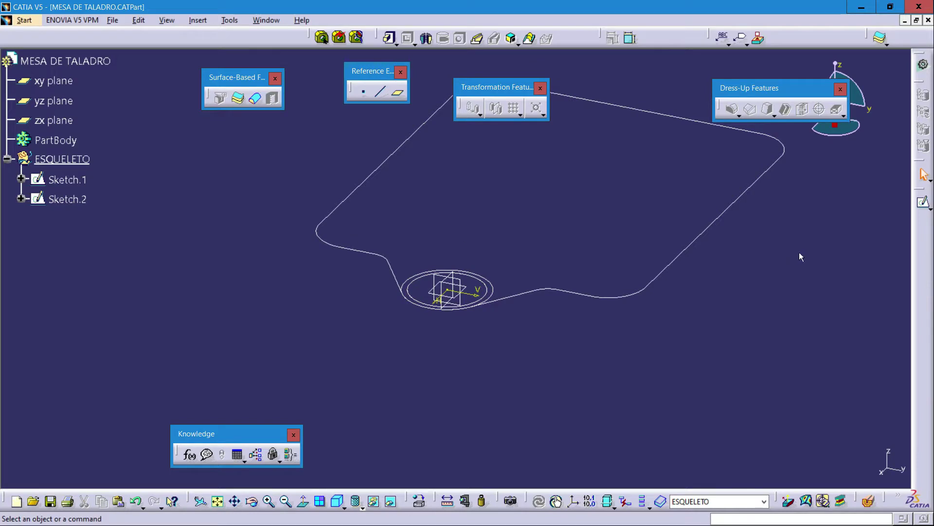
click(923, 202)
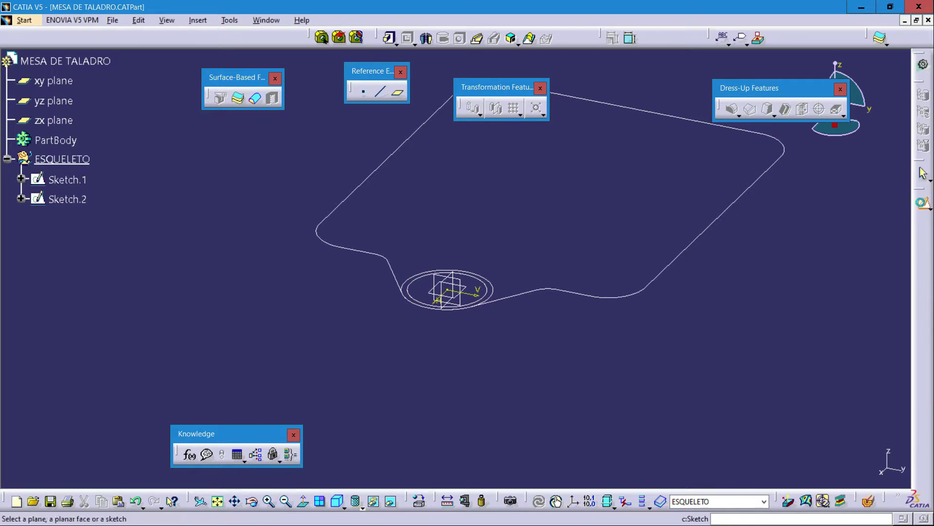
click(53, 82)
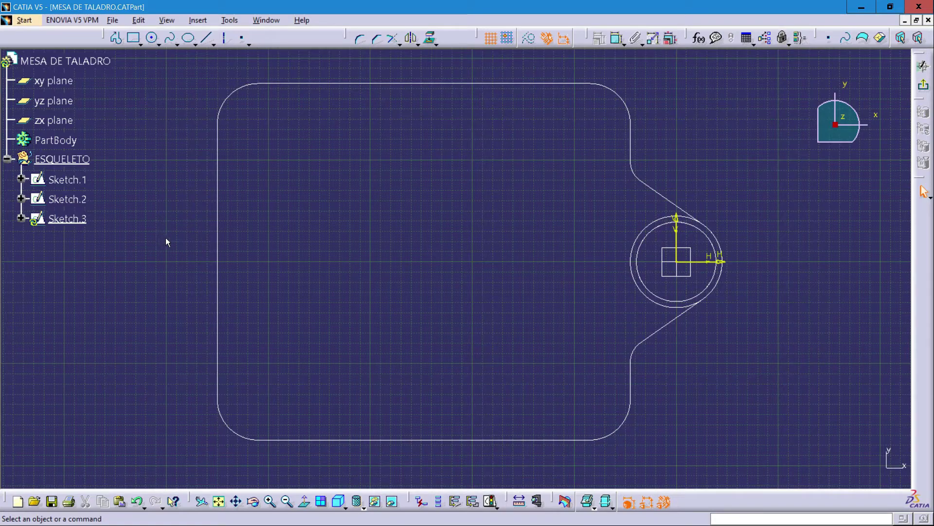
Draw a horizontal elongated hole near the table's upper edge, about 267 mm between centres with a radius of about 11 mm.
click(141, 44)
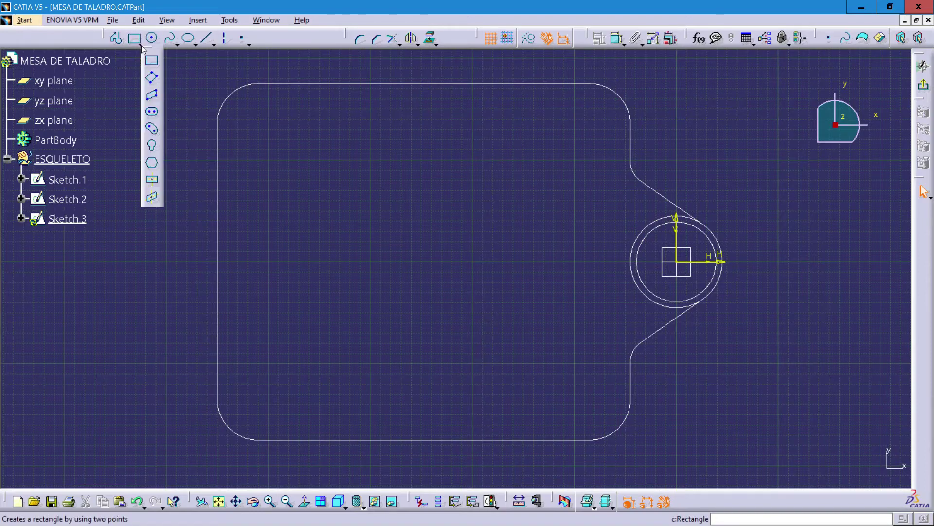
click(153, 113)
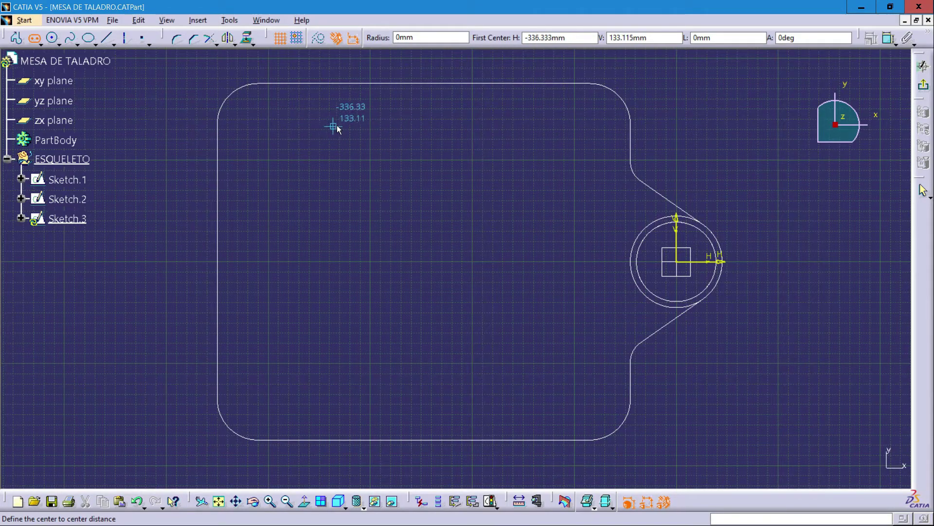
click(288, 126)
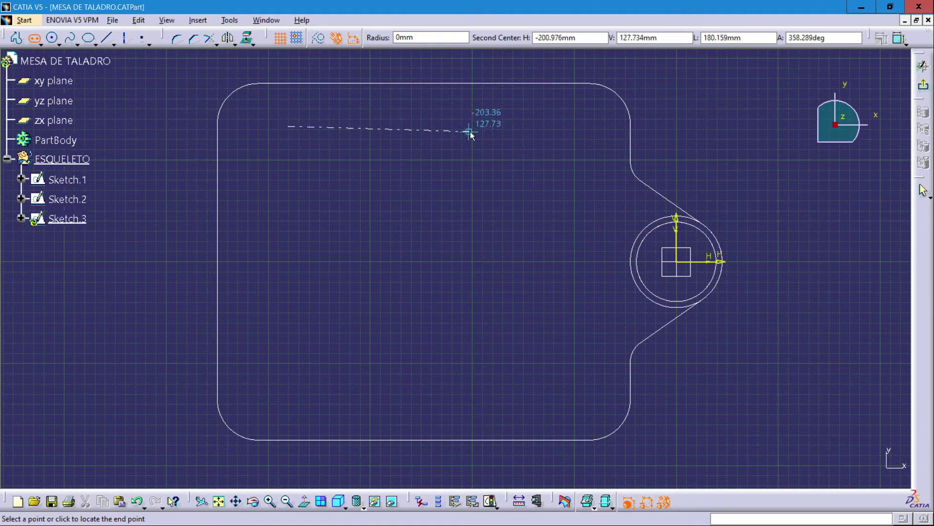
click(560, 127)
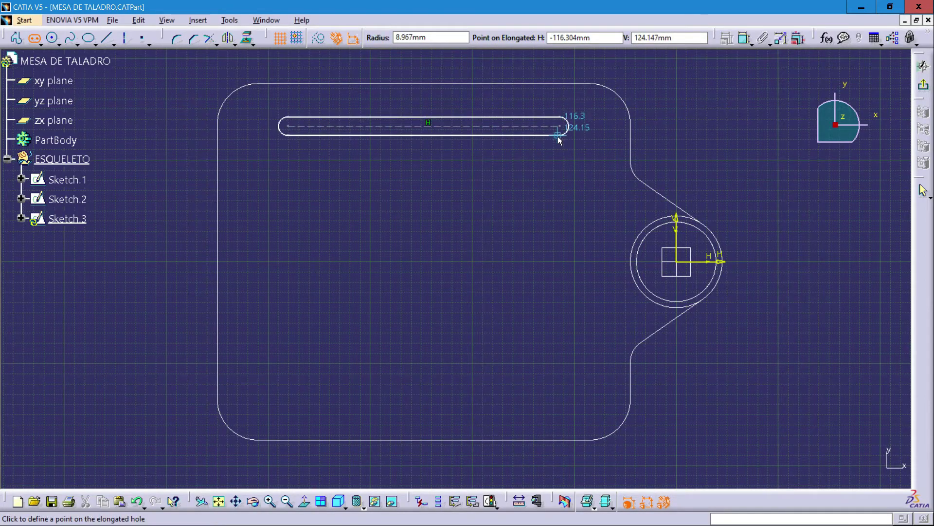
click(558, 139)
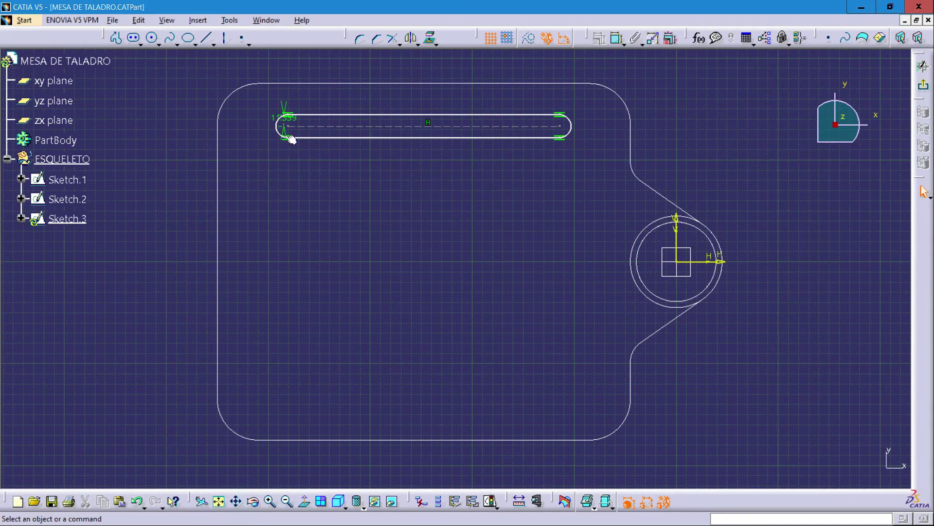
Set the elongated hole's radius to 6 mm.
mouse_move(291, 139)
mouse_down()
mouse_move(286, 119)
mouse_move(319, 129)
mouse_move(303, 148)
mouse_up()
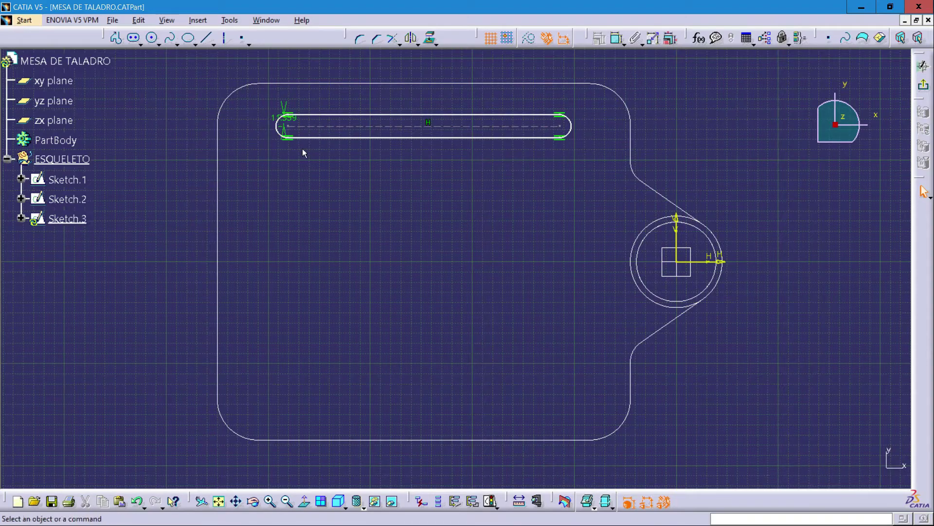
double_click(290, 123)
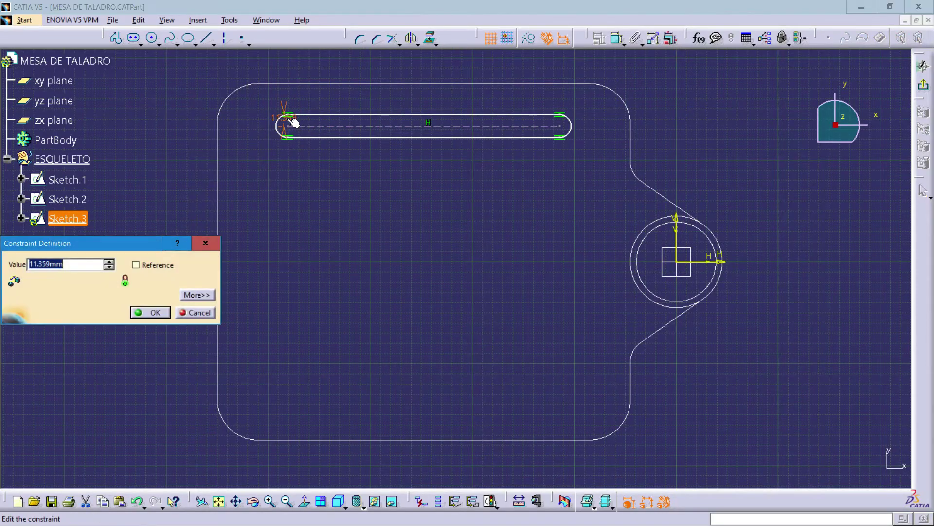
text(6)
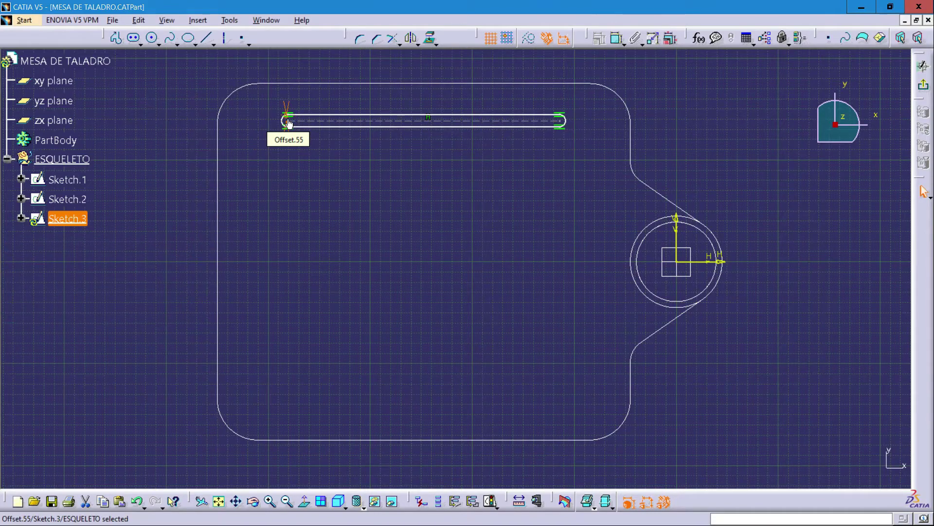
click(388, 196)
Dimension the elongated hole's straight edge and set its length to 300 mm.
mouse_move(372, 192)
middle_down()
mouse_move(362, 214)
mouse_move(371, 177)
mouse_move(396, 203)
mouse_move(397, 233)
middle_up()
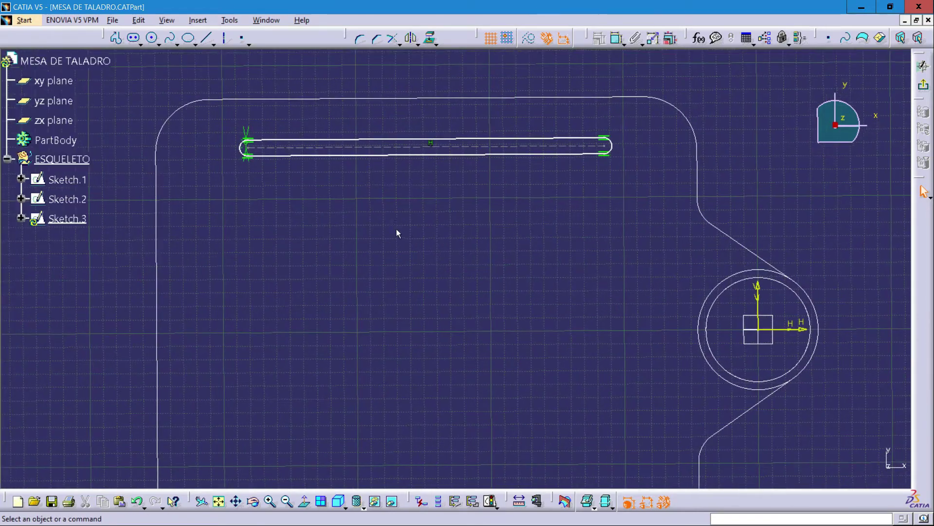
click(617, 40)
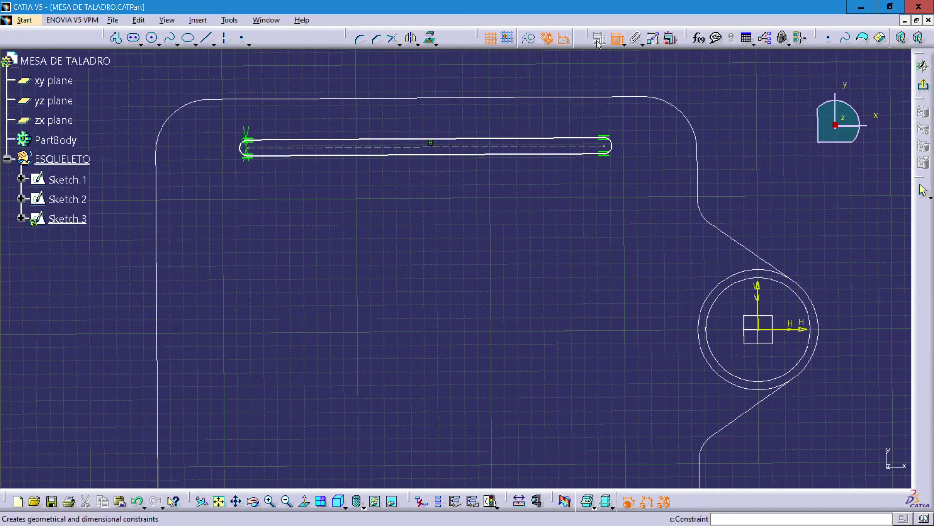
click(404, 142)
click(417, 122)
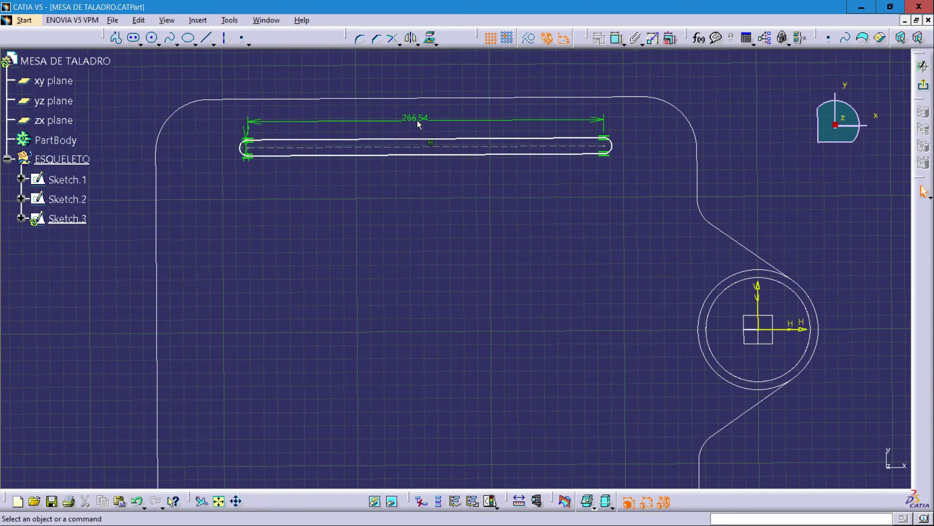
double_click(417, 121)
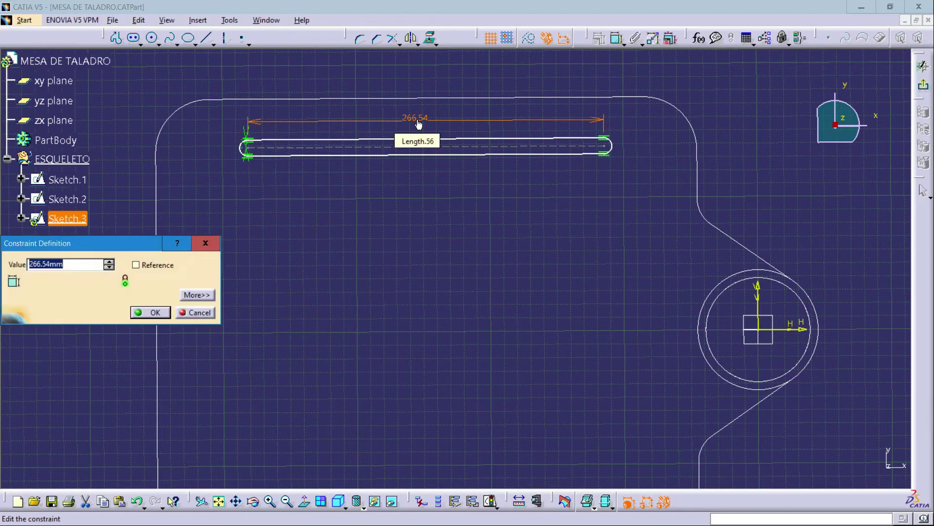
text(300mm)
key(Return)
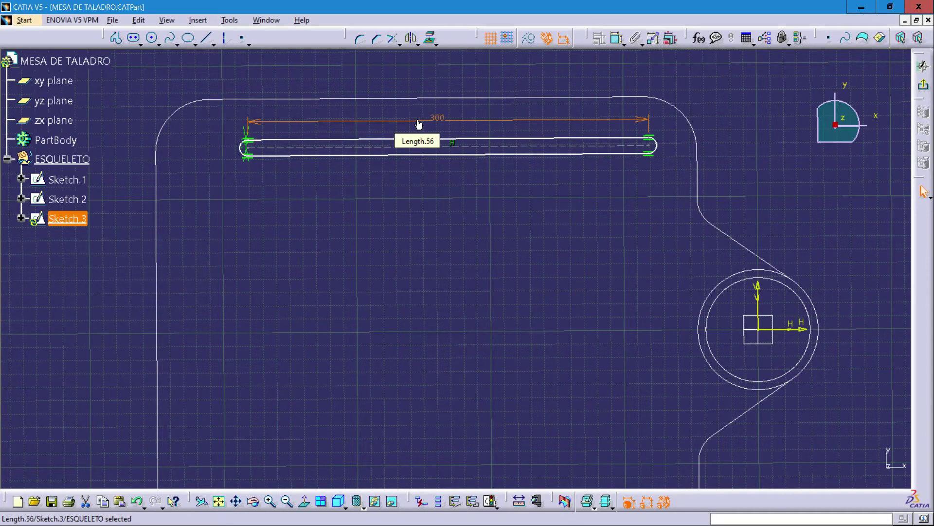
click(464, 209)
Dimension the horizontal distance from the slot's hub-side end centre to the vertical axis and set it to 100 mm.
middle_drag(463, 209, 388, 184)
click(616, 38)
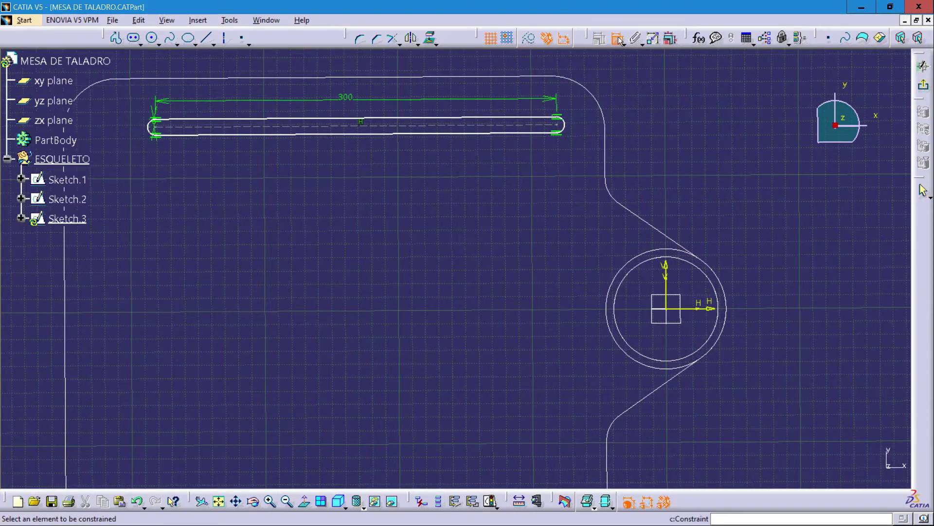
click(563, 127)
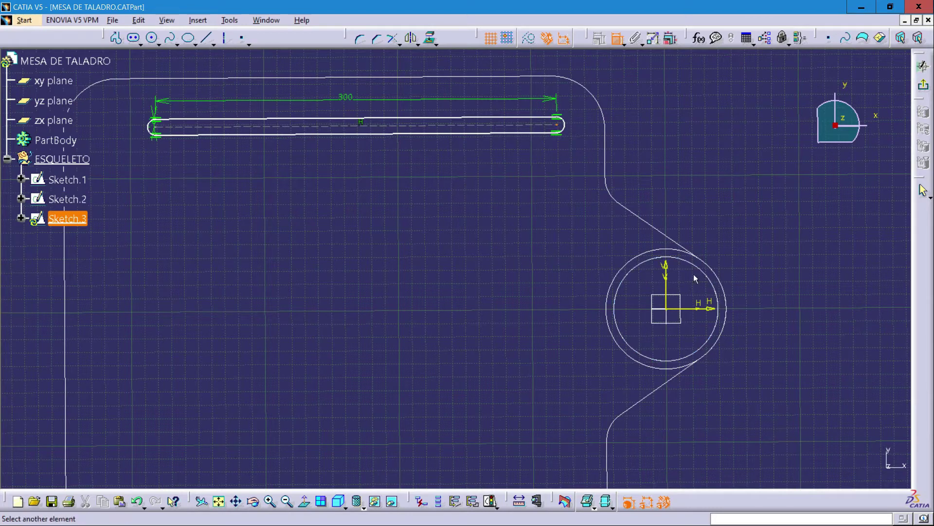
click(666, 275)
click(597, 216)
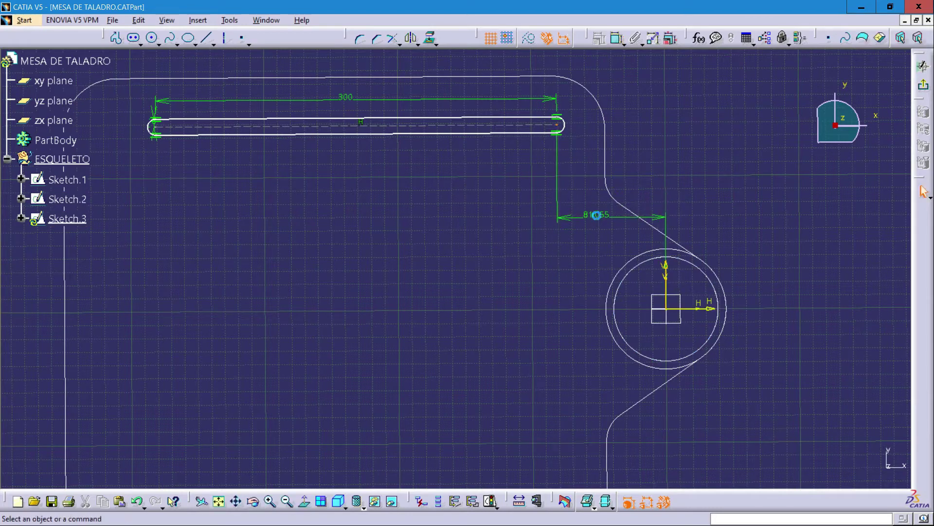
double_click(597, 215)
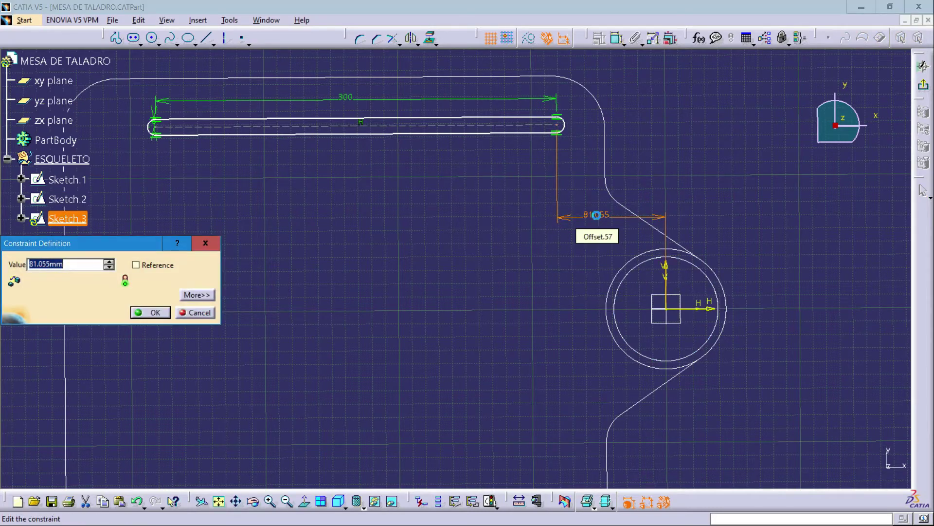
text(100)
key(Return)
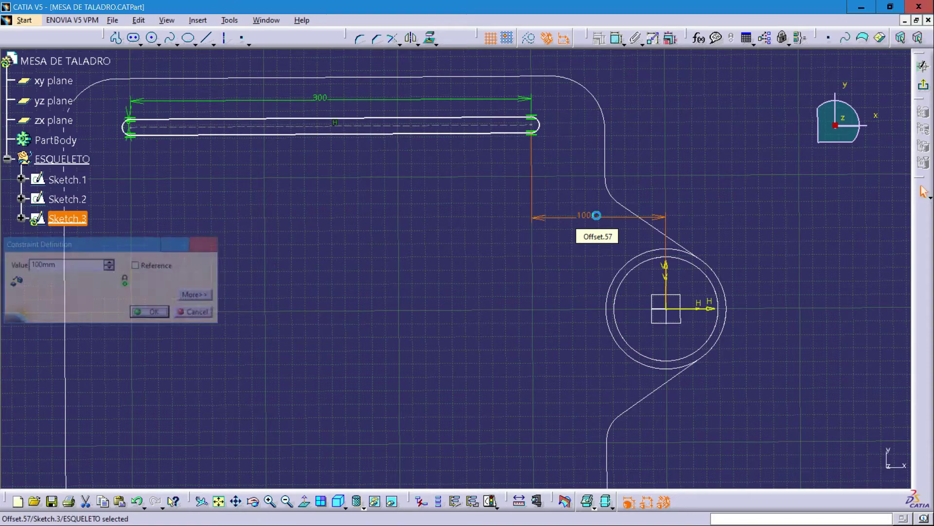
Dimension the height of the slot's hub-side end centre above the horizontal axis and set it to 108 mm.
click(616, 38)
click(531, 126)
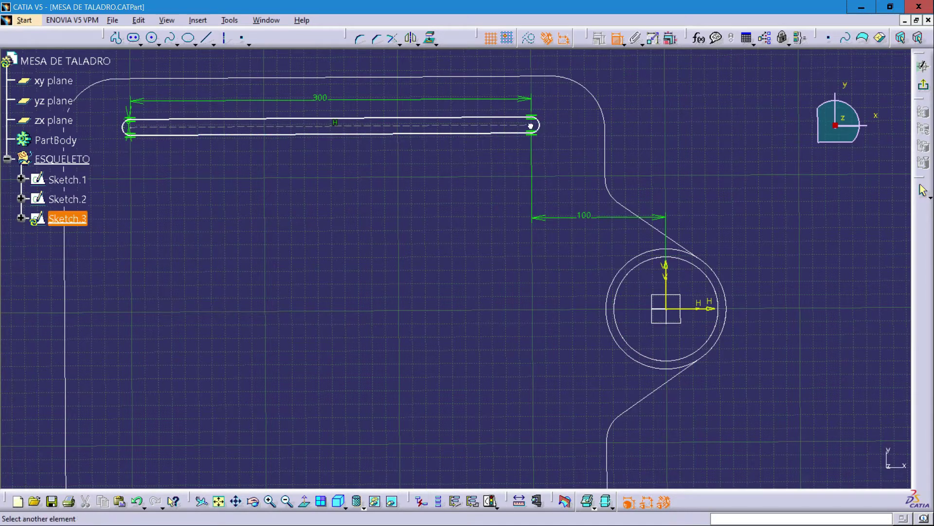
click(698, 308)
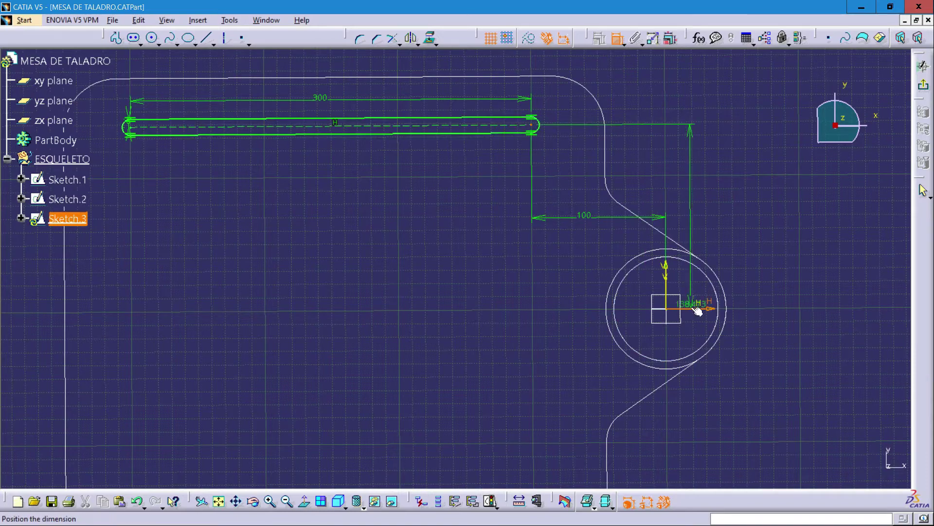
click(720, 226)
double_click(720, 224)
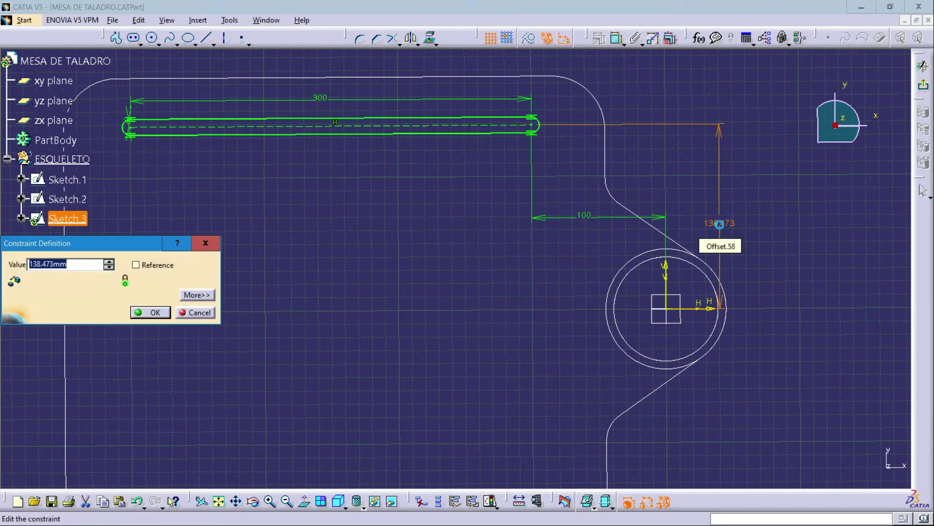
text(108)
key(Return)
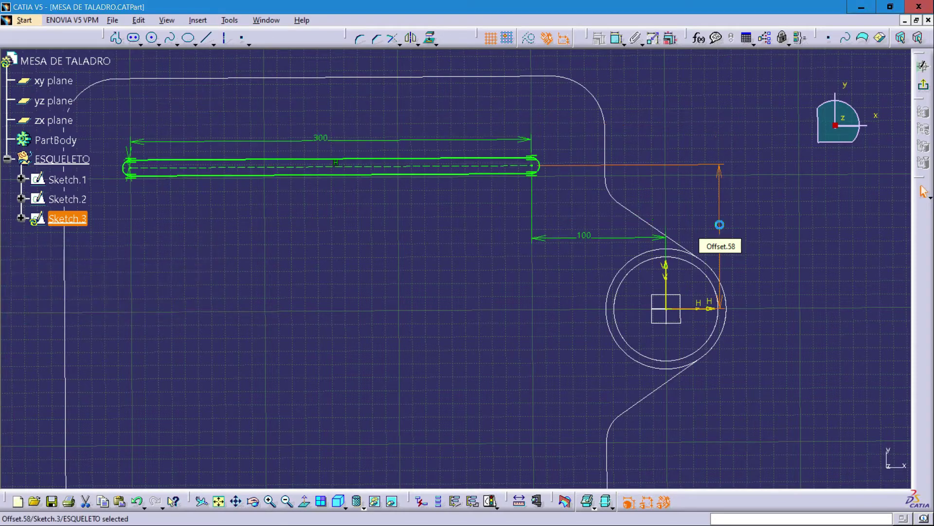
Align the view with the sketch plane and mirror the whole elongated hole about the horizontal axis.
mouse_move(362, 246)
middle_down()
mouse_move(456, 261)
mouse_move(449, 299)
middle_up()
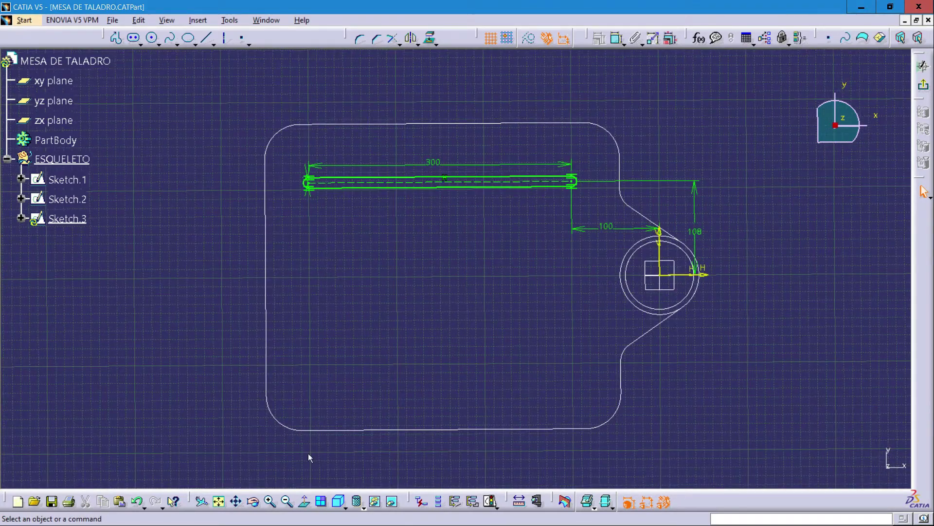
click(303, 501)
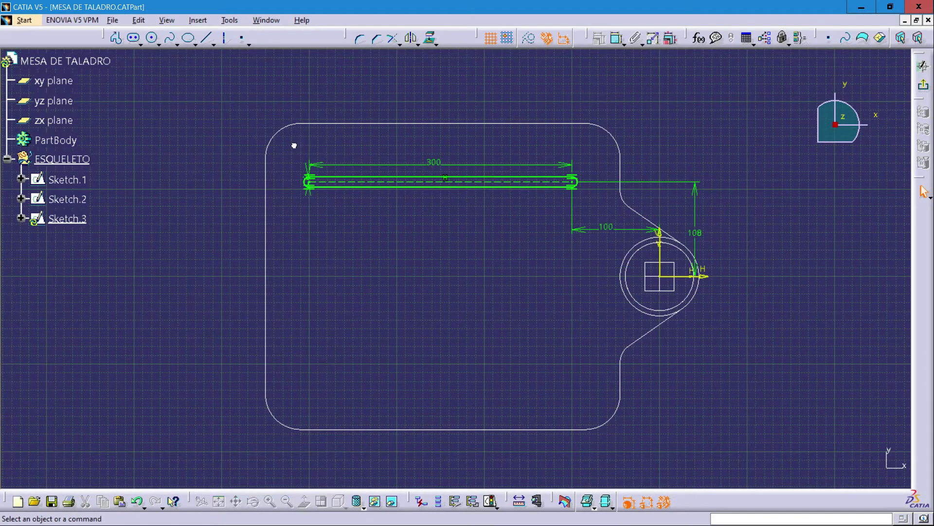
mouse_move(294, 144)
mouse_down()
mouse_move(393, 200)
mouse_move(593, 208)
mouse_up()
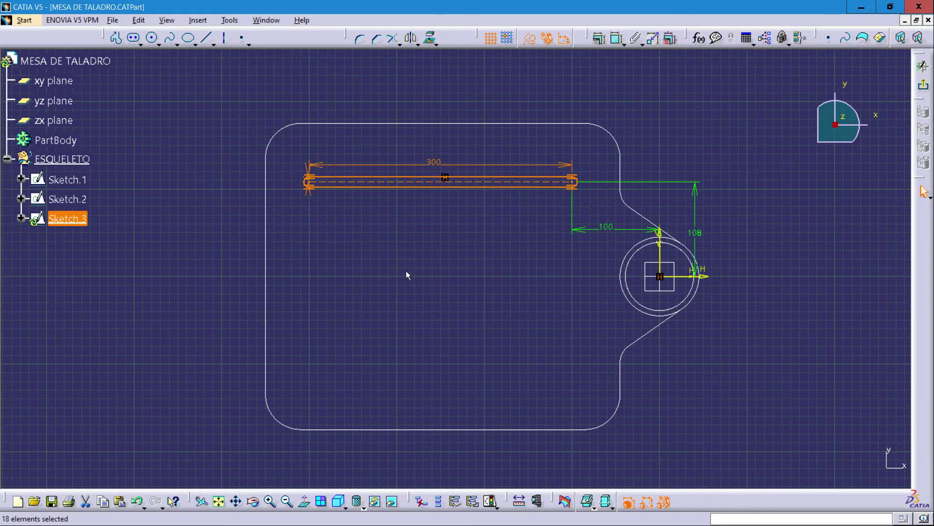
click(413, 39)
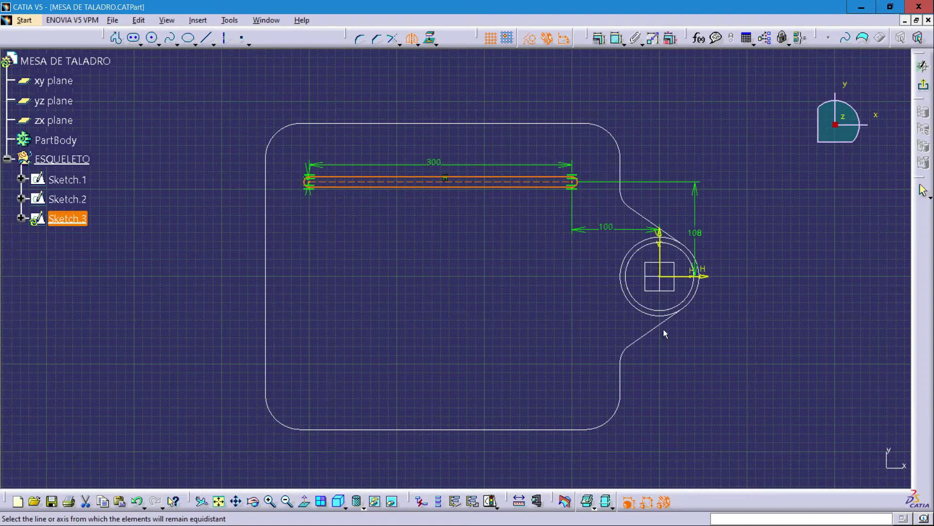
click(692, 279)
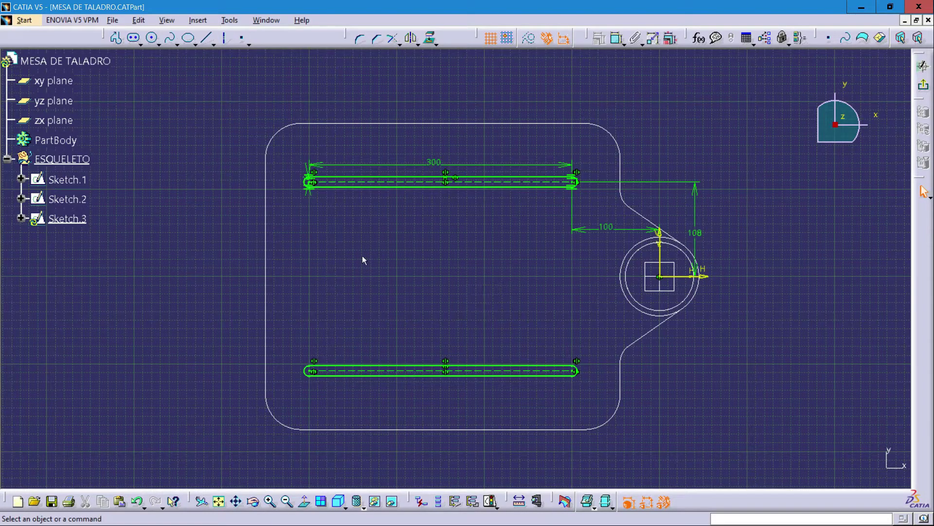
Draw a circle about 30 mm in diameter between the slots, centred on the horizontal axis about 345 mm from the origin.
click(152, 41)
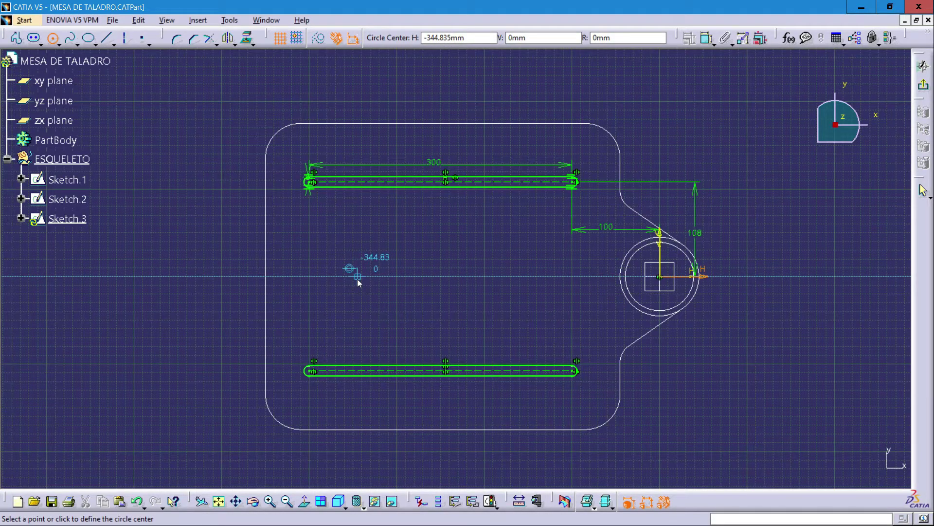
click(357, 279)
click(367, 287)
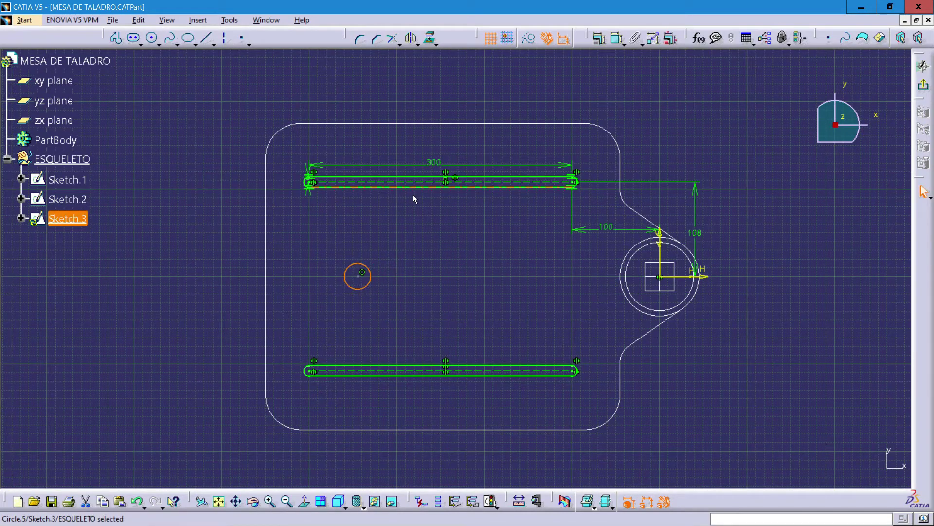
Dimension the circle between the slots and set its diameter to 20 mm.
click(617, 38)
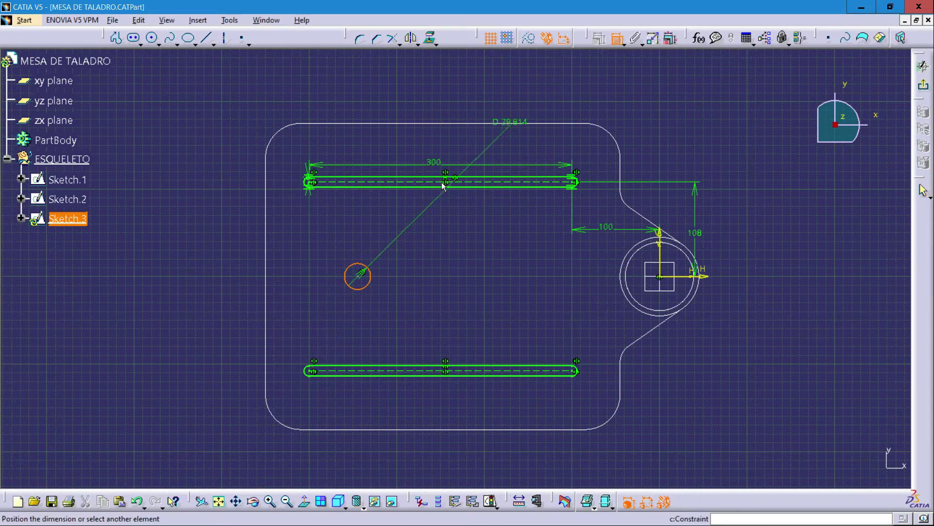
click(389, 246)
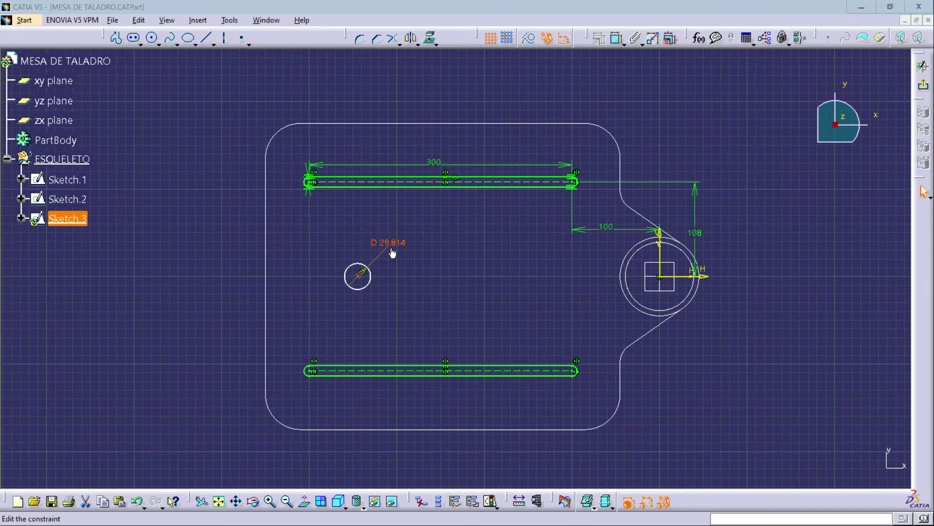
double_click(392, 249)
text(20)
key(Return)
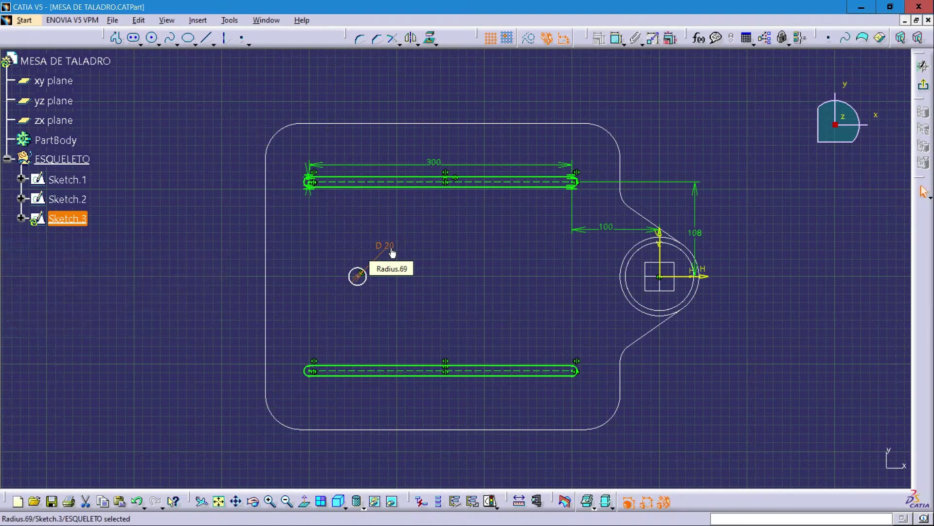
click(434, 304)
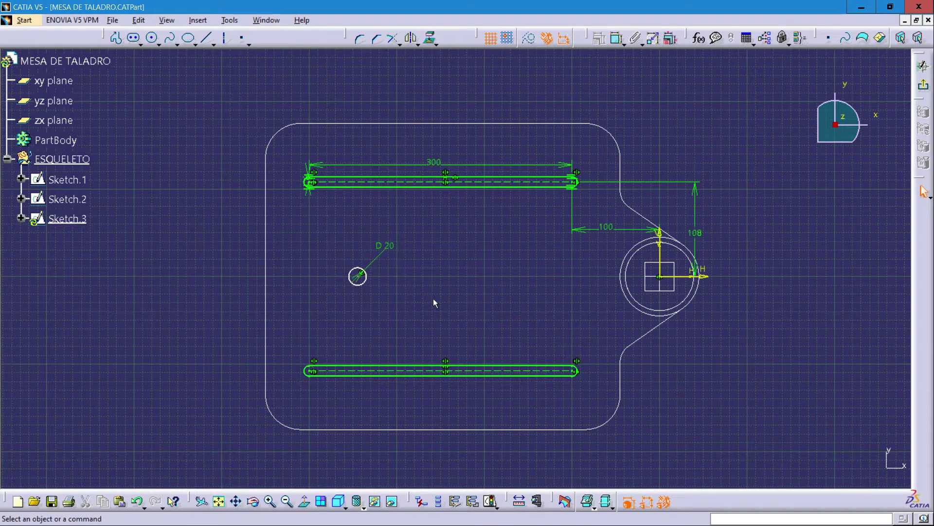
Dimension the distance from the small circle's centre to the vertical axis and set it to 323 mm.
click(617, 39)
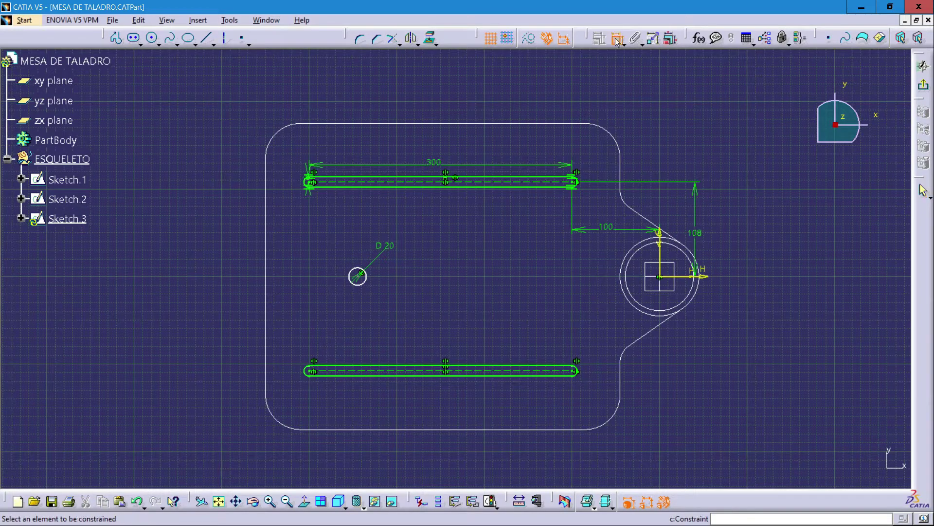
click(359, 276)
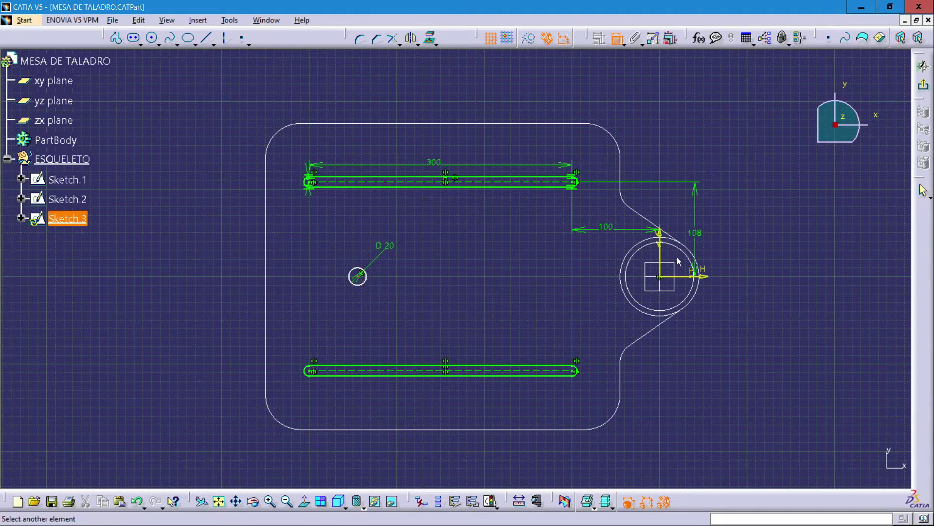
click(659, 261)
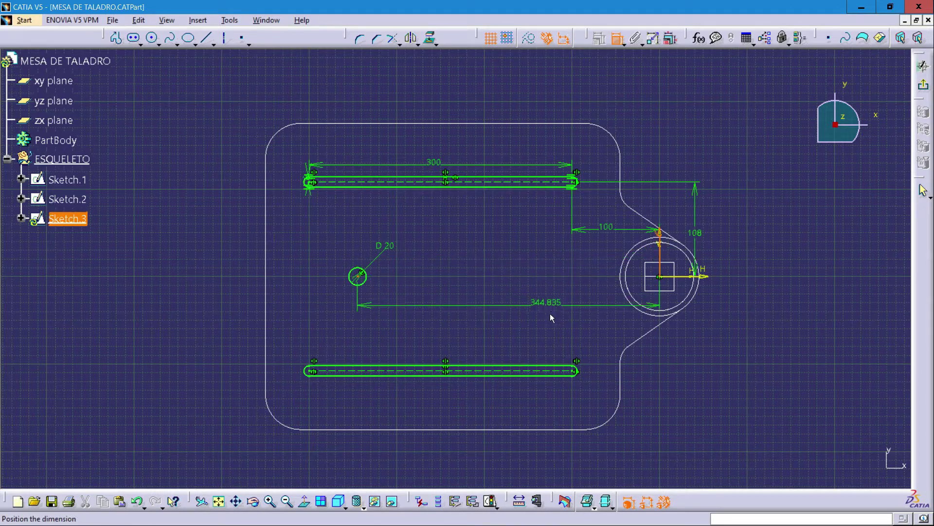
click(547, 312)
double_click(547, 313)
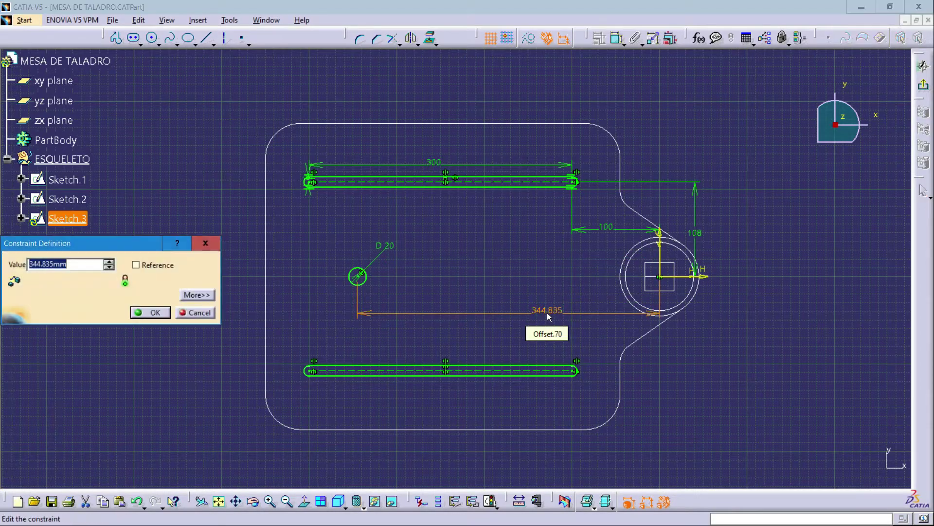
text(23)
key(Return)
click(517, 393)
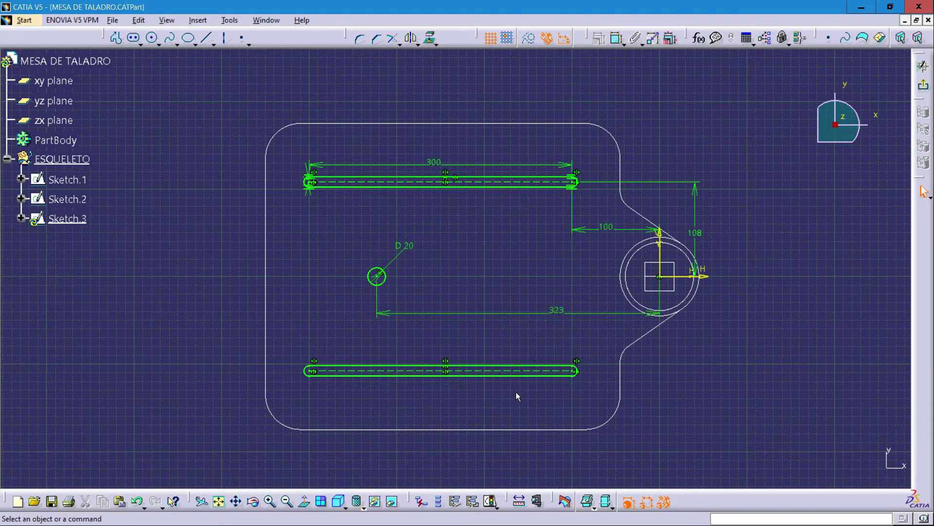
Draw a centred rectangle about 70 mm wide and 12 mm high over the hub, centred on the horizontal axis about 35 mm from the origin.
mouse_move(482, 399)
middle_down()
mouse_move(414, 367)
mouse_move(459, 345)
mouse_move(413, 385)
mouse_move(433, 355)
mouse_move(370, 388)
mouse_move(378, 357)
mouse_move(310, 345)
mouse_move(316, 338)
mouse_move(261, 341)
mouse_move(270, 332)
mouse_move(182, 299)
middle_up()
click(413, 367)
click(413, 384)
click(369, 388)
click(310, 344)
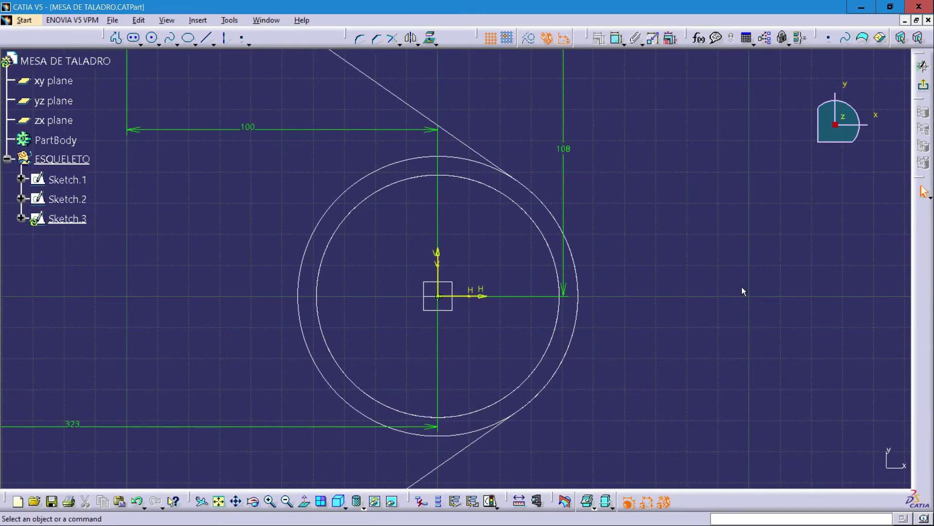
click(142, 46)
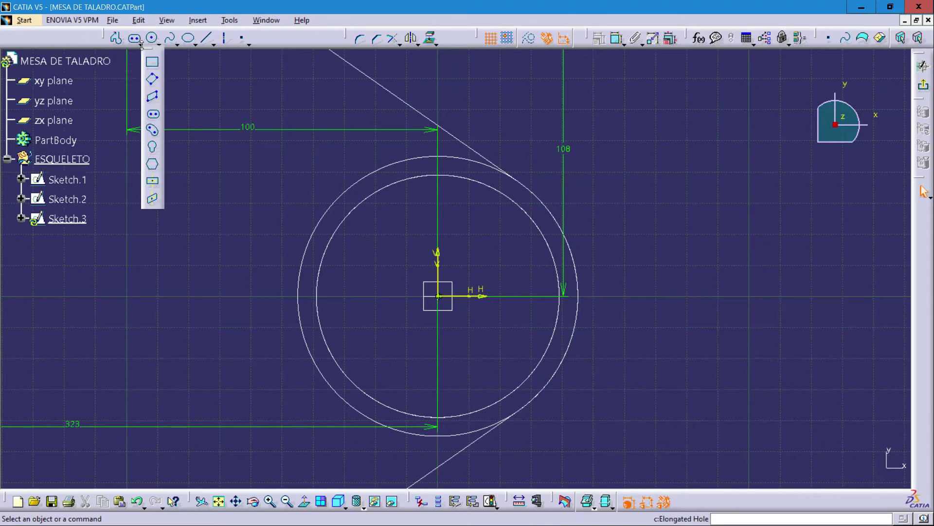
click(154, 183)
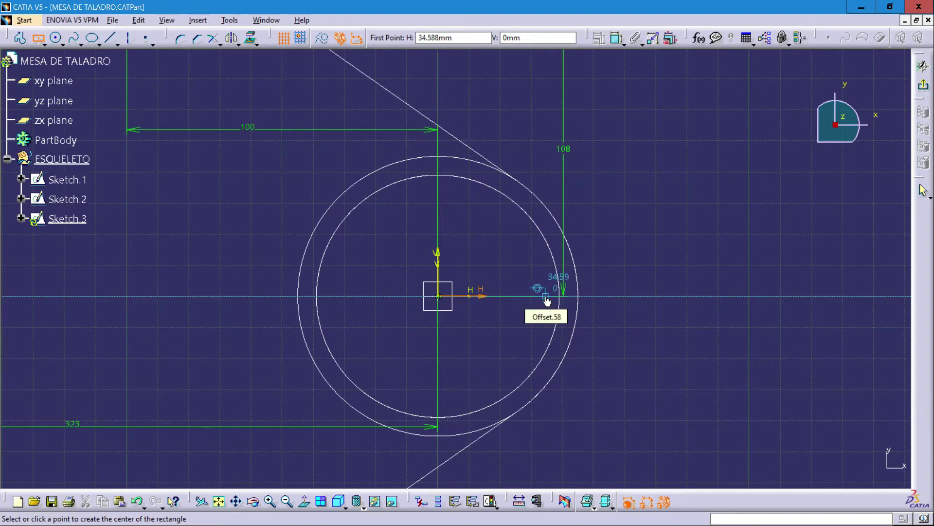
click(546, 298)
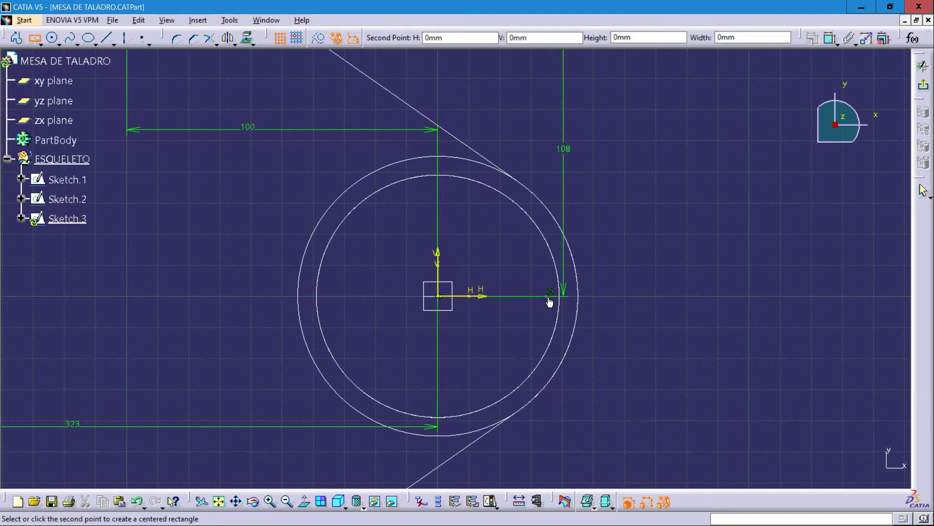
click(657, 320)
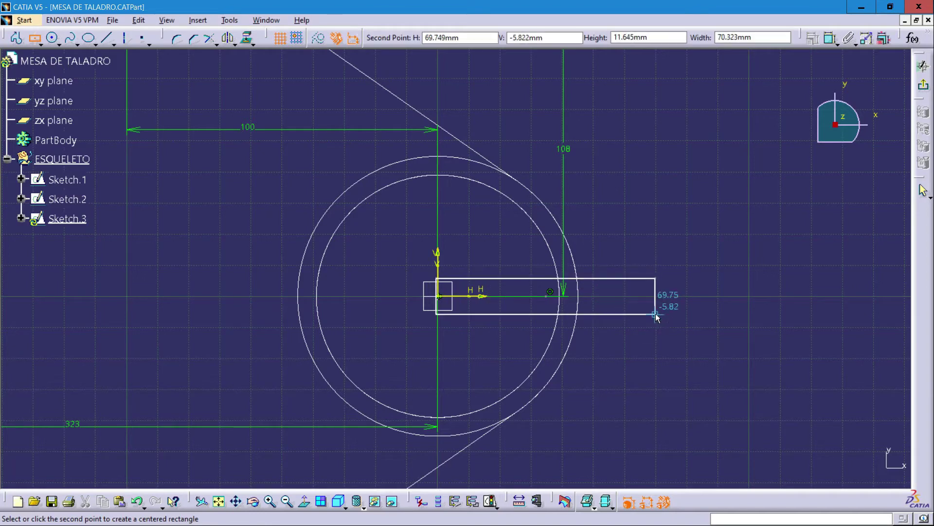
click(660, 363)
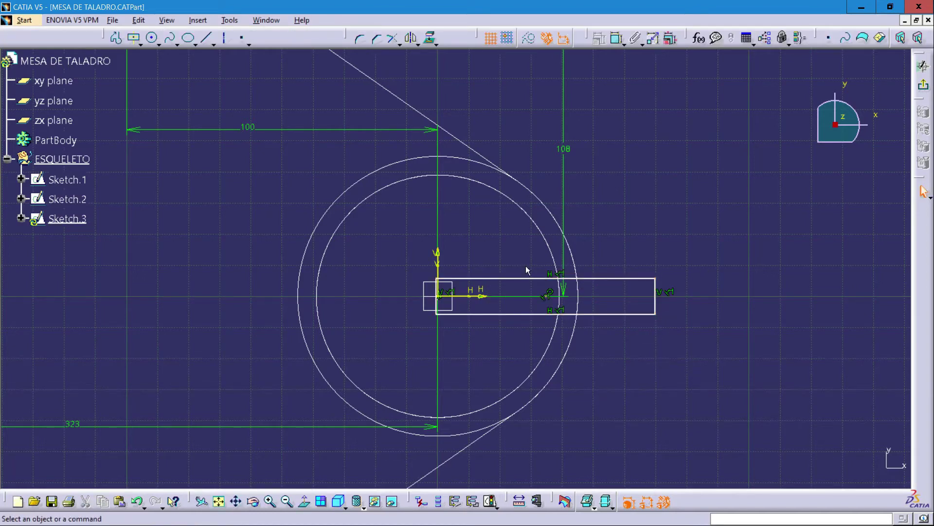
Dimension the distance from the hub rectangle's centre to the vertical axis and set it to 45 mm.
click(616, 38)
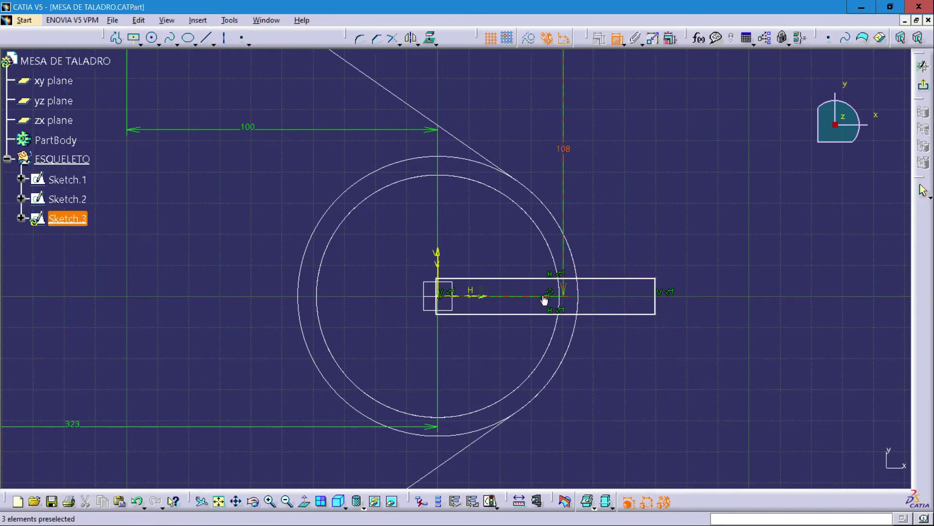
click(524, 270)
click(439, 263)
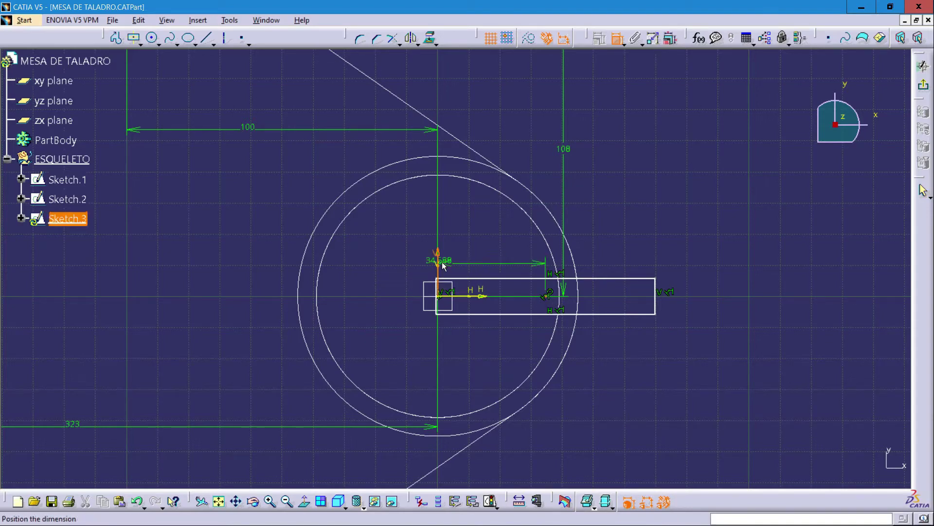
click(501, 113)
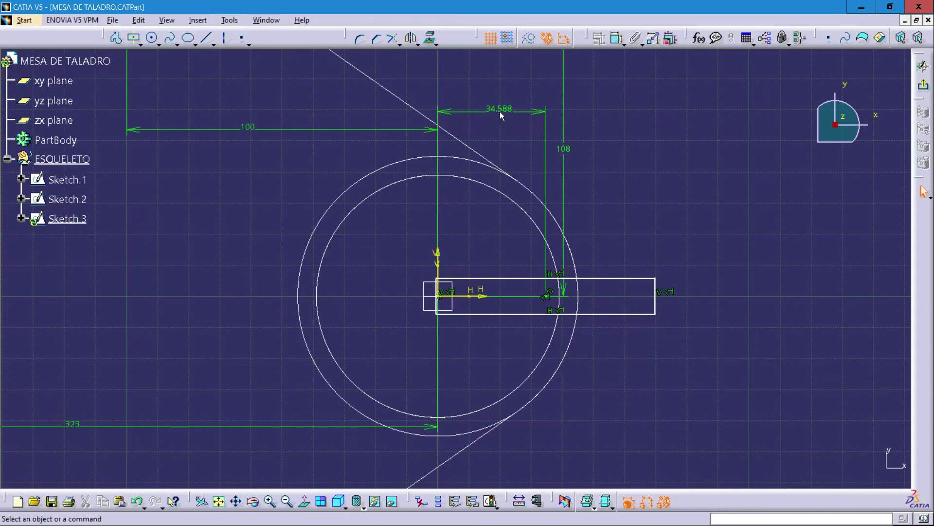
double_click(501, 112)
text(45)
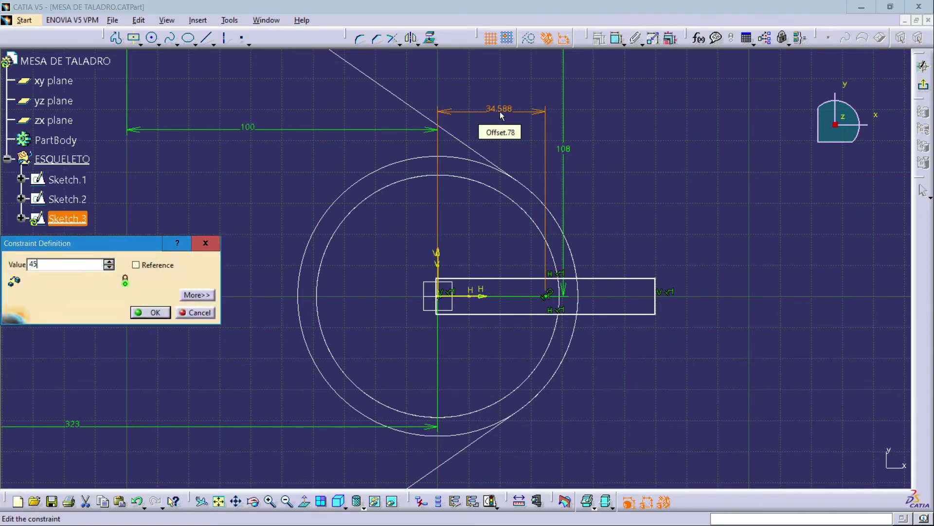
key(Return)
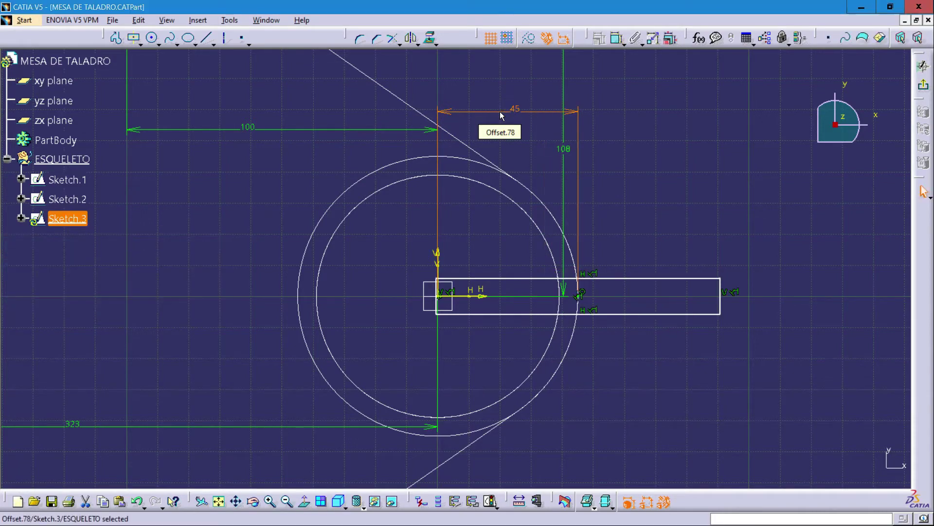
click(673, 203)
Dimension the hub rectangle's long side and set its length to 90 mm.
click(618, 40)
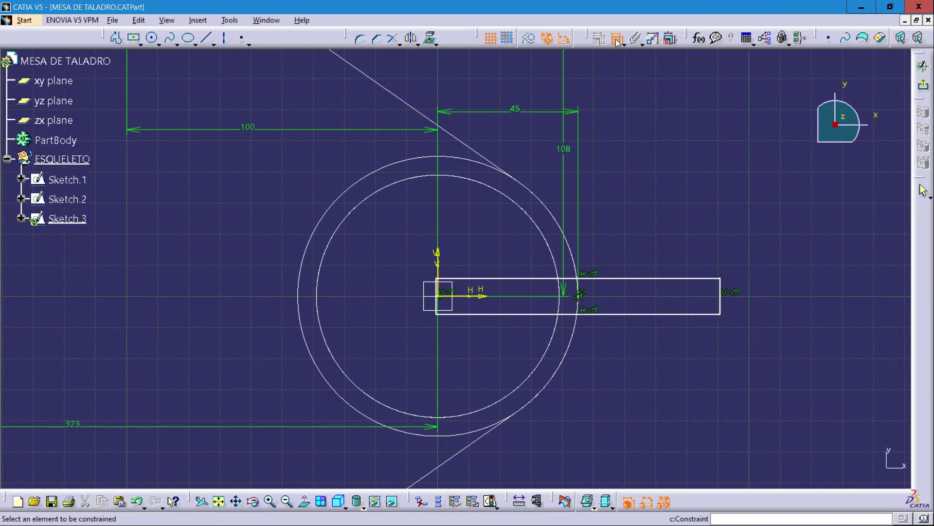
click(643, 278)
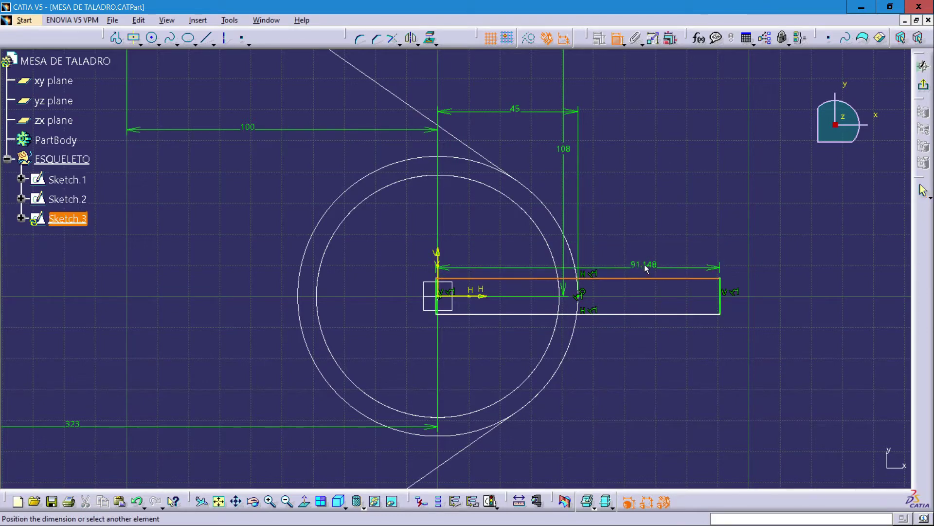
click(646, 262)
double_click(646, 262)
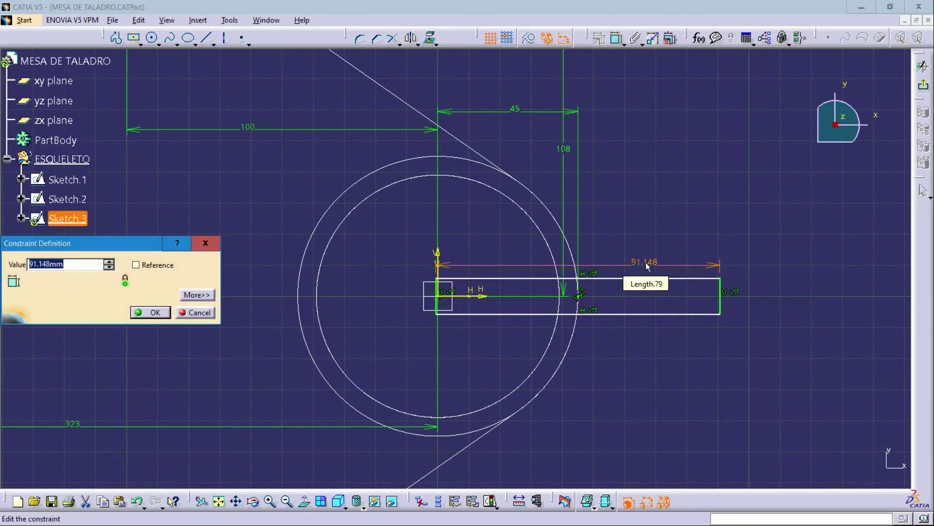
text(90)
key(Return)
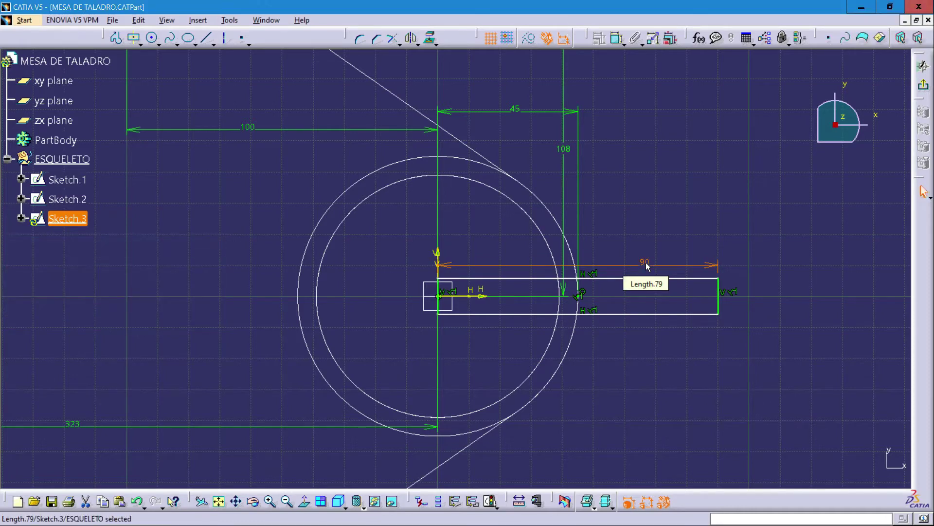
click(768, 244)
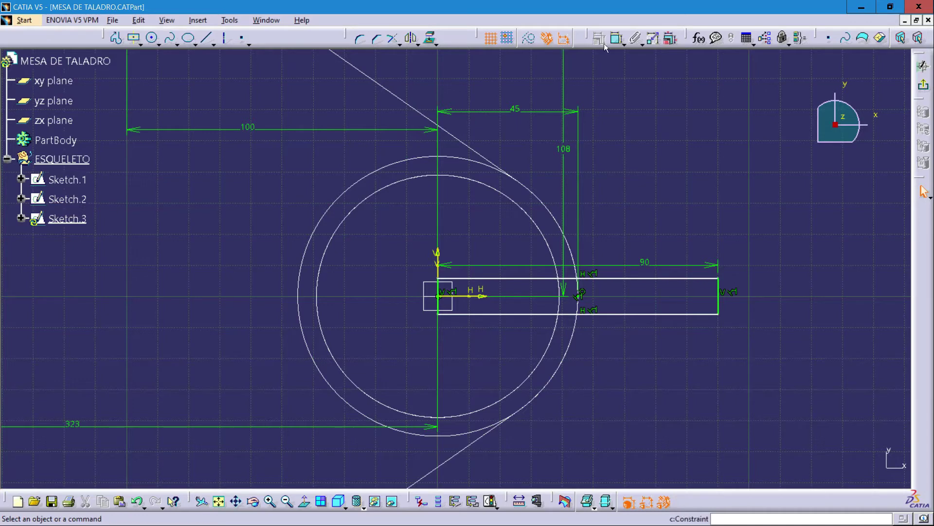
Dimension the short side of the hub rectangle and set its height to 3 mm.
click(618, 39)
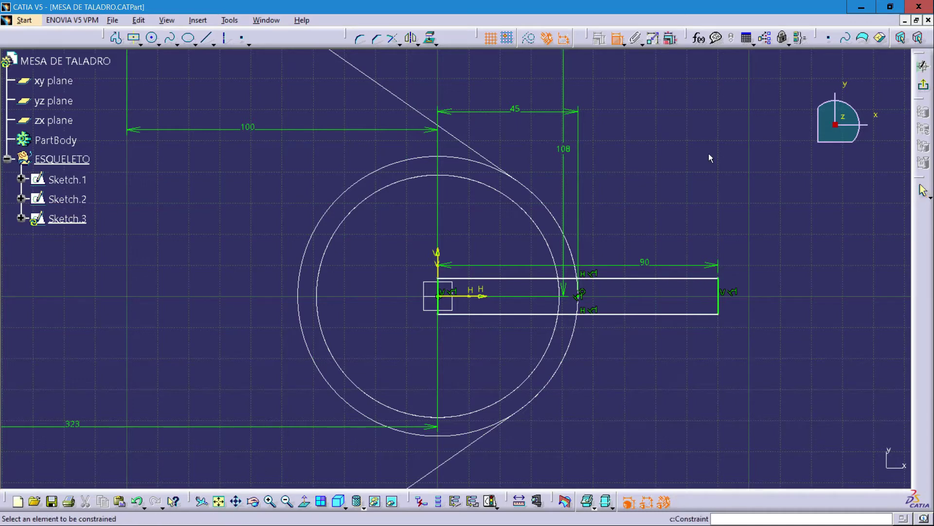
click(719, 303)
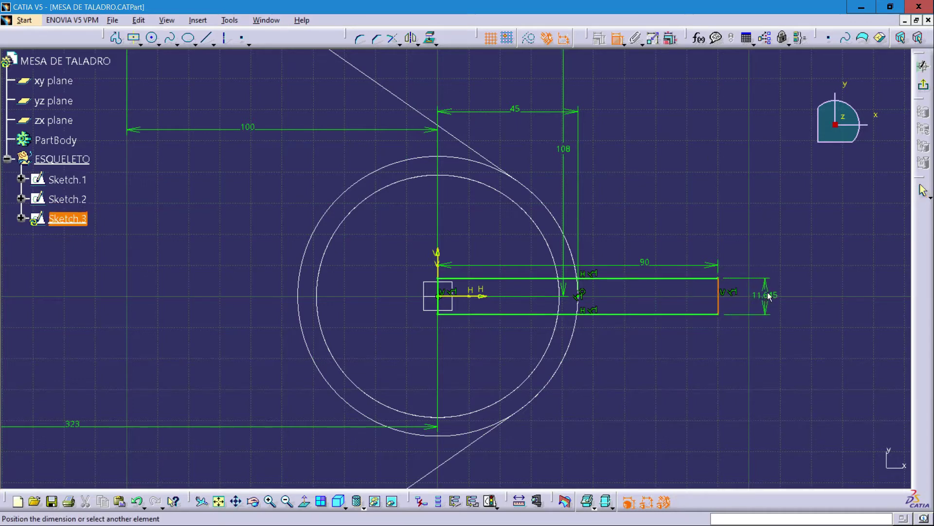
click(772, 253)
double_click(771, 253)
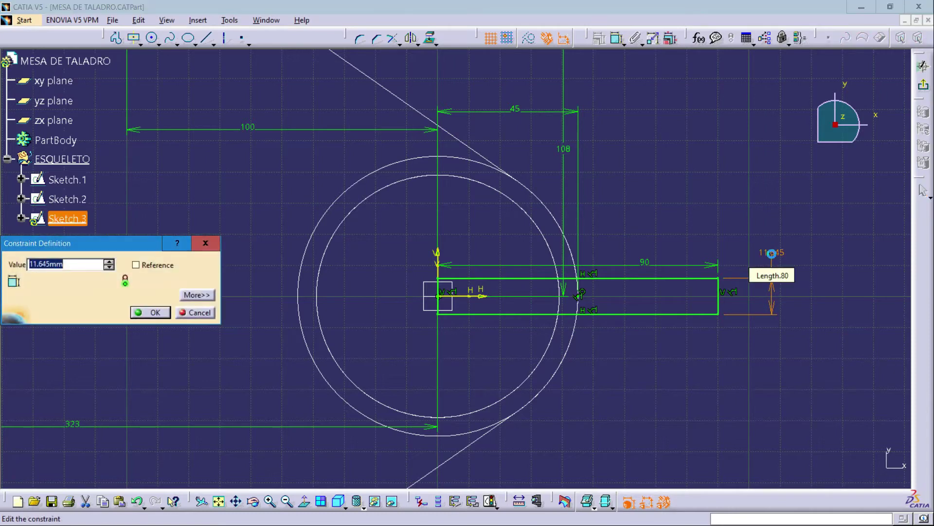
text(3)
key(Return)
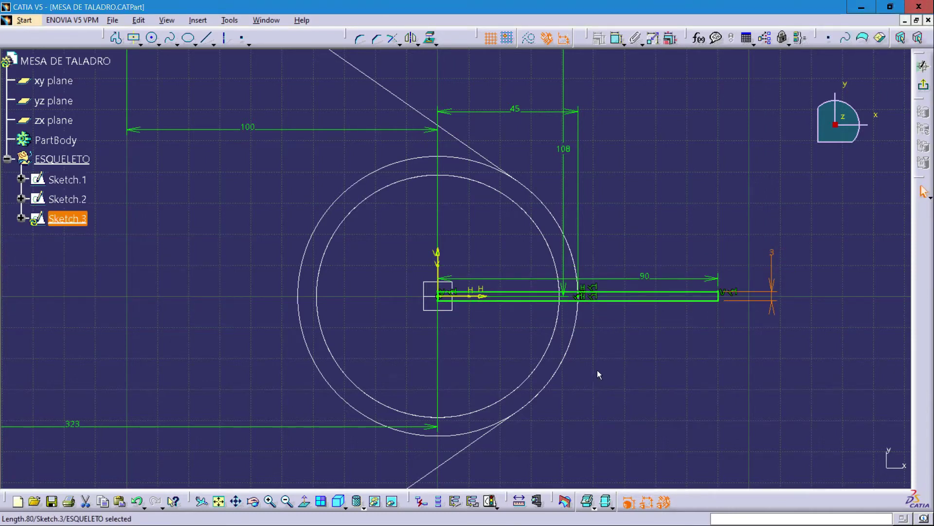
click(560, 423)
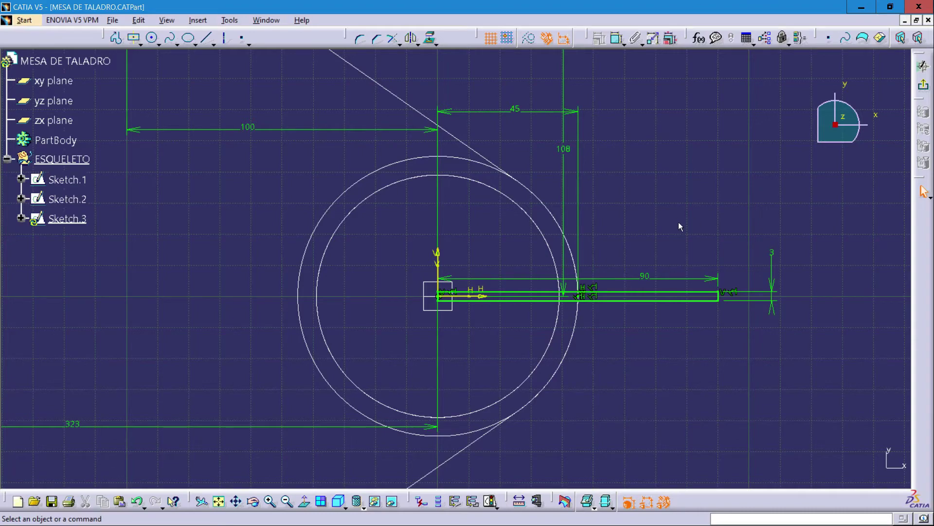
Exit the sketch with the slots, small hole and hub rectangle, and save the part.
mouse_move(679, 224)
ctrl+middle_down()
mouse_move(613, 317)
mouse_move(691, 286)
mouse_move(671, 302)
mouse_move(718, 300)
ctrl+middle_up()
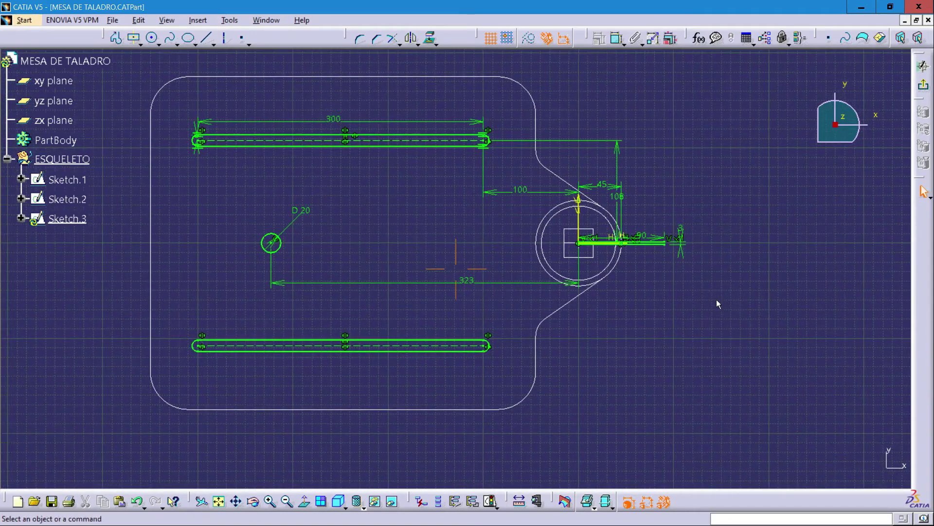
click(924, 87)
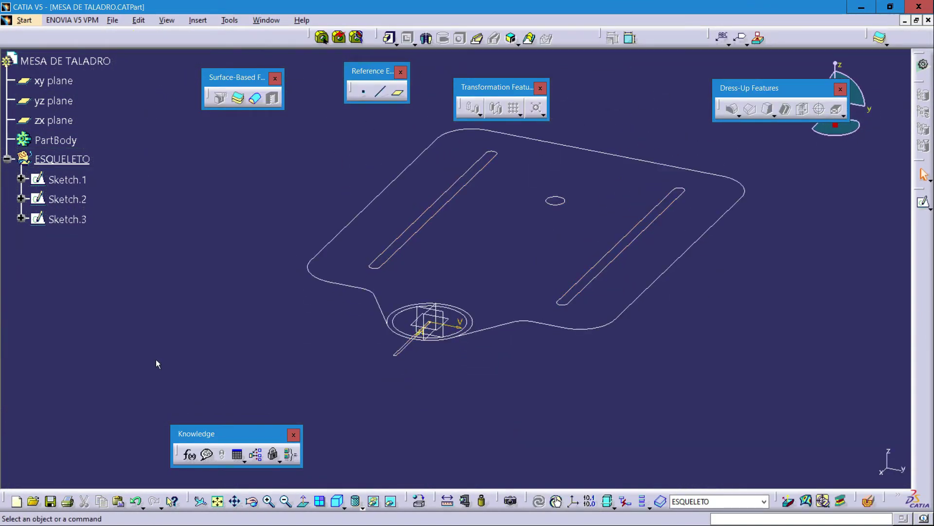
click(51, 501)
Start a new sketch on the zx plane within the ESQUELETO set.
click(923, 201)
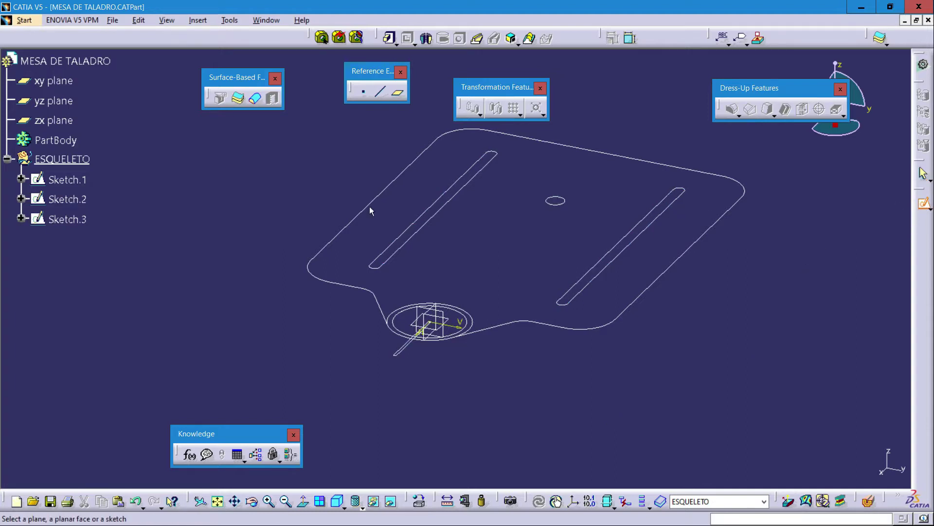
click(63, 121)
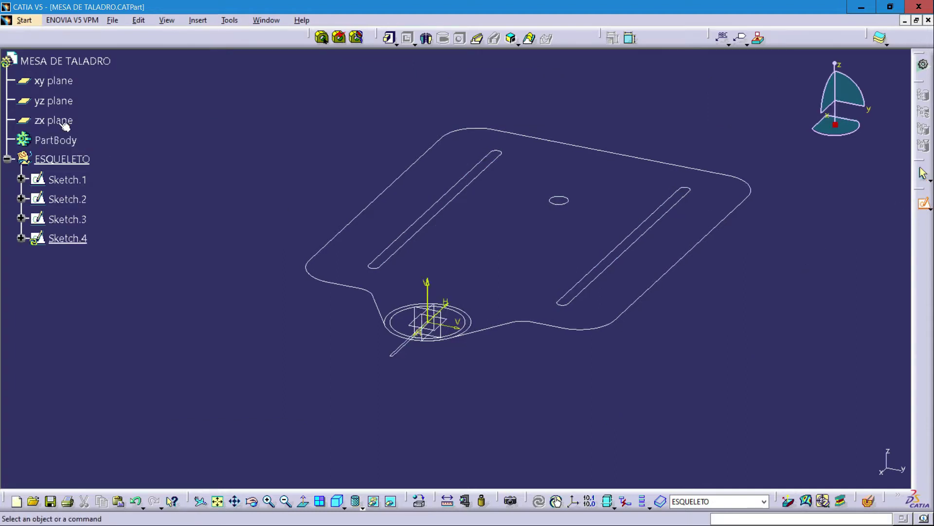
middle_drag(197, 212, 274, 155)
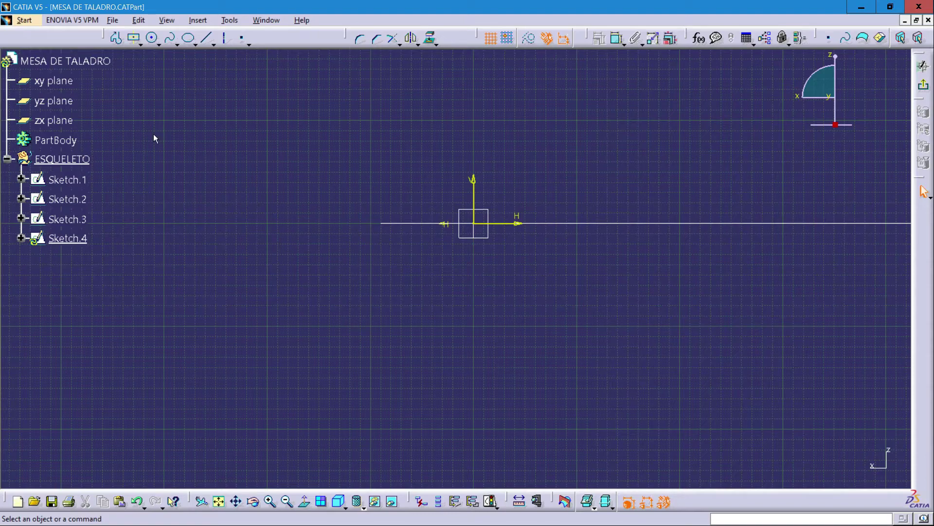
Draw an open C-shaped profile with a vertical side about 44 mm high, about 27 mm below the horizontal axis, opening towards the vertical axis.
click(117, 41)
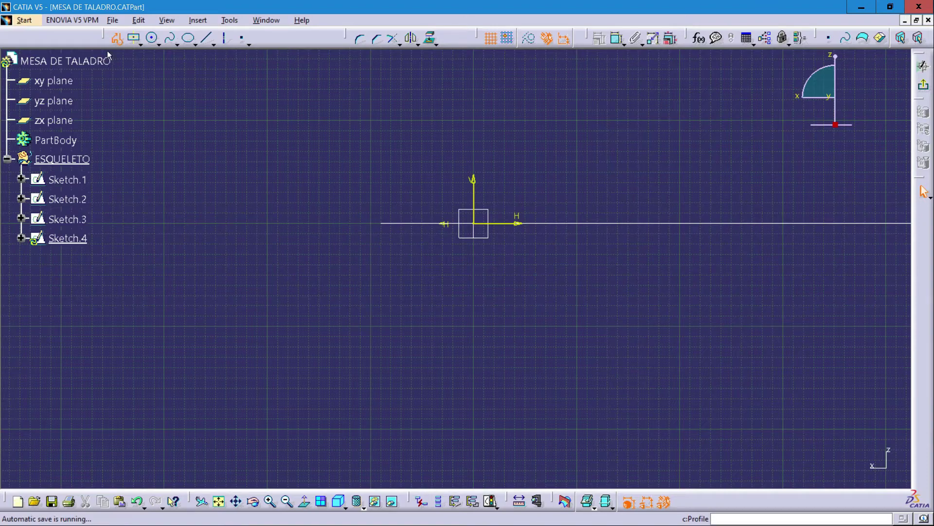
click(427, 251)
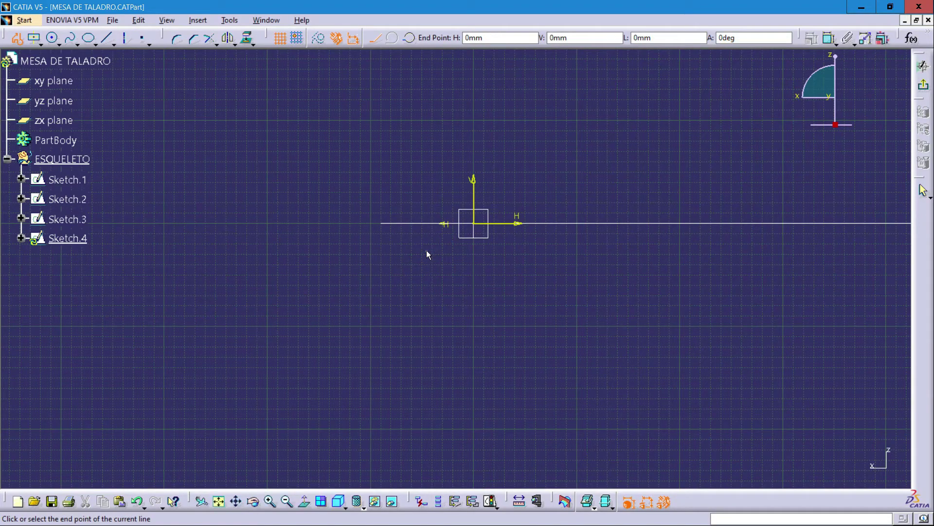
click(378, 252)
click(379, 297)
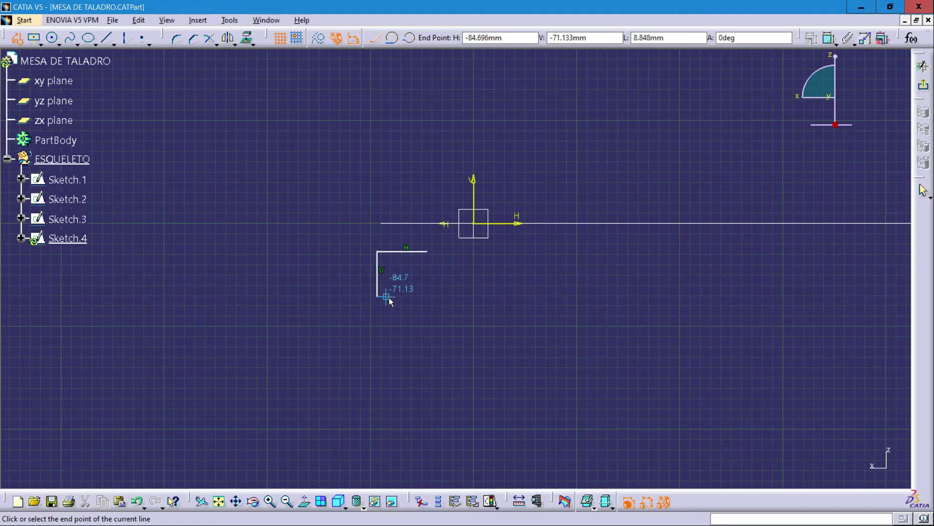
click(425, 297)
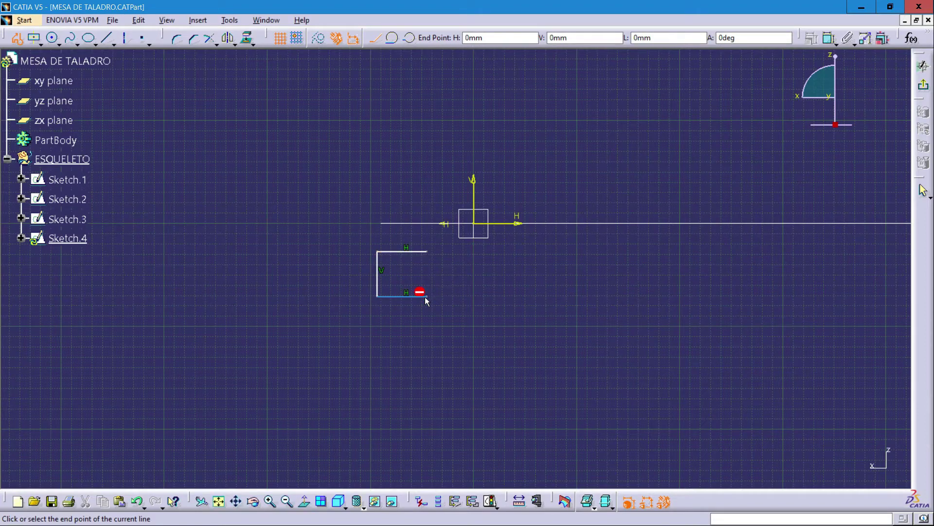
key(Escape)
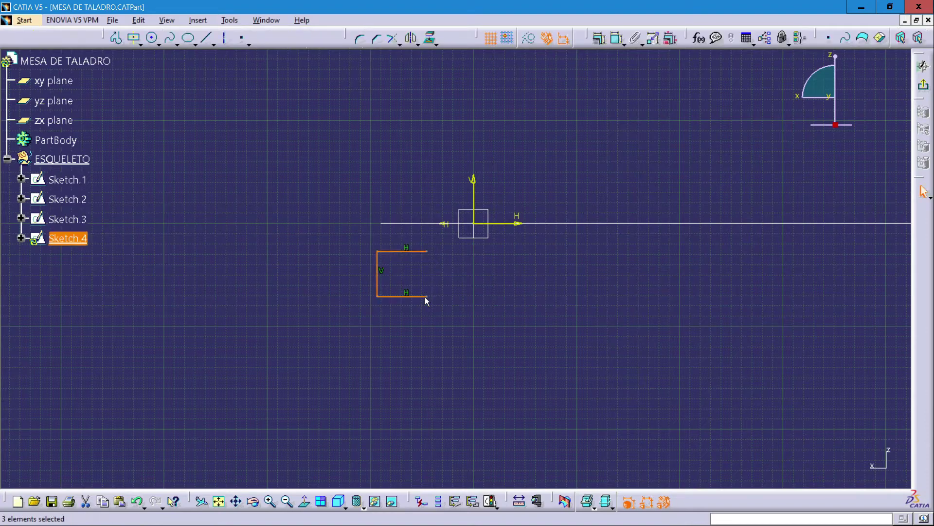
click(433, 325)
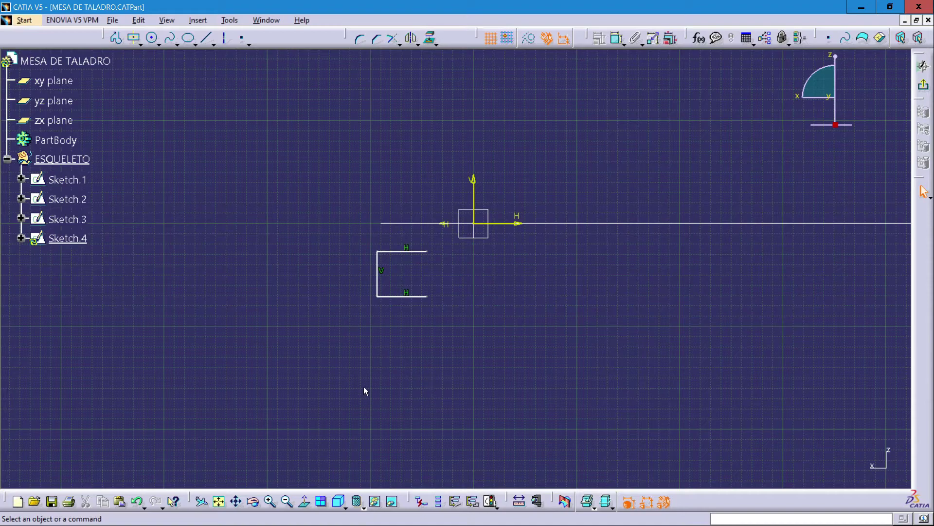
Dimension the distance from the horizontal axis to the C profile's upper line and set it to 11 mm.
click(616, 40)
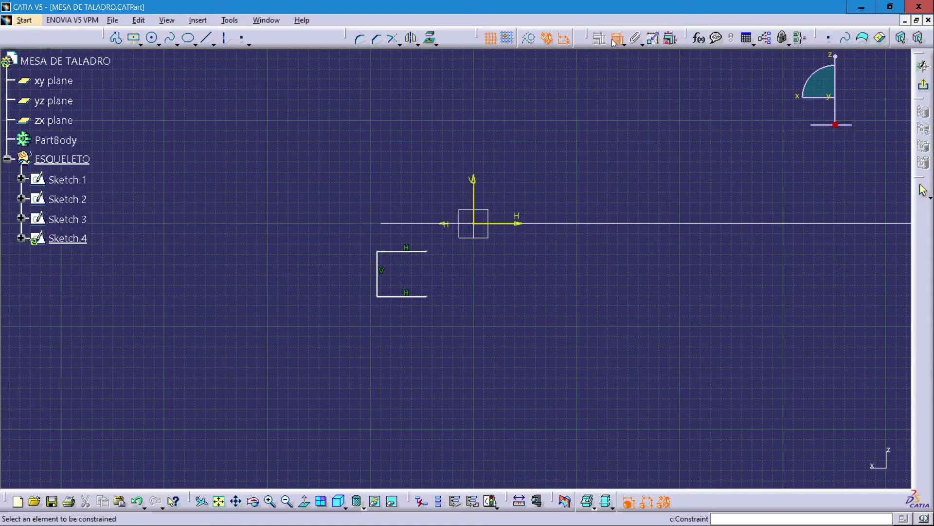
click(507, 227)
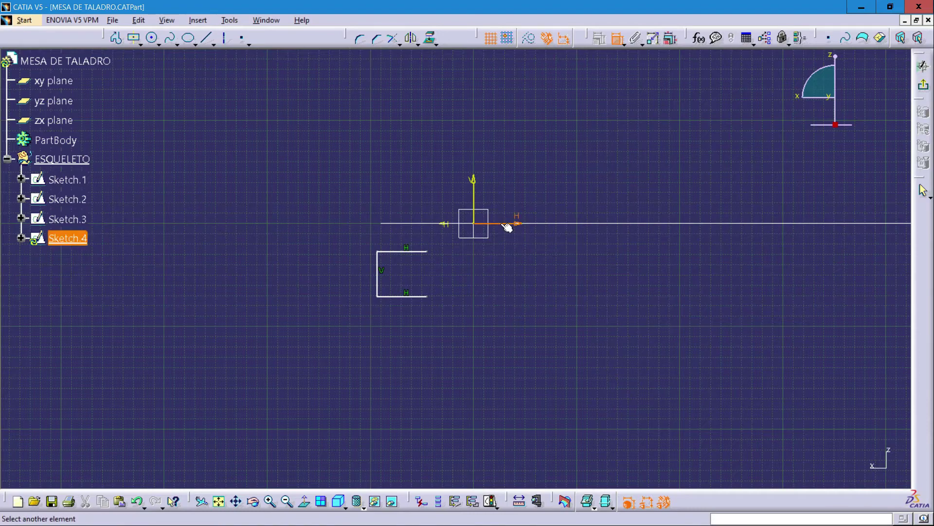
click(411, 252)
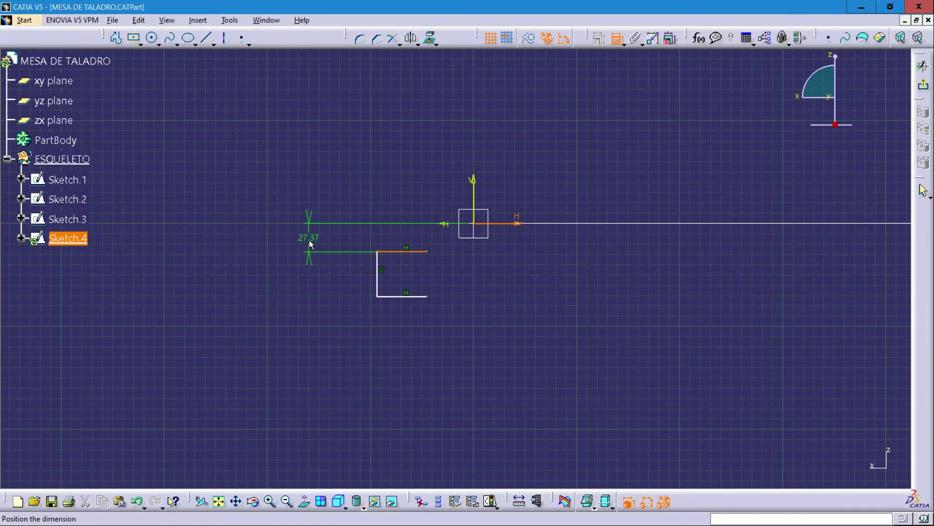
click(311, 245)
double_click(309, 245)
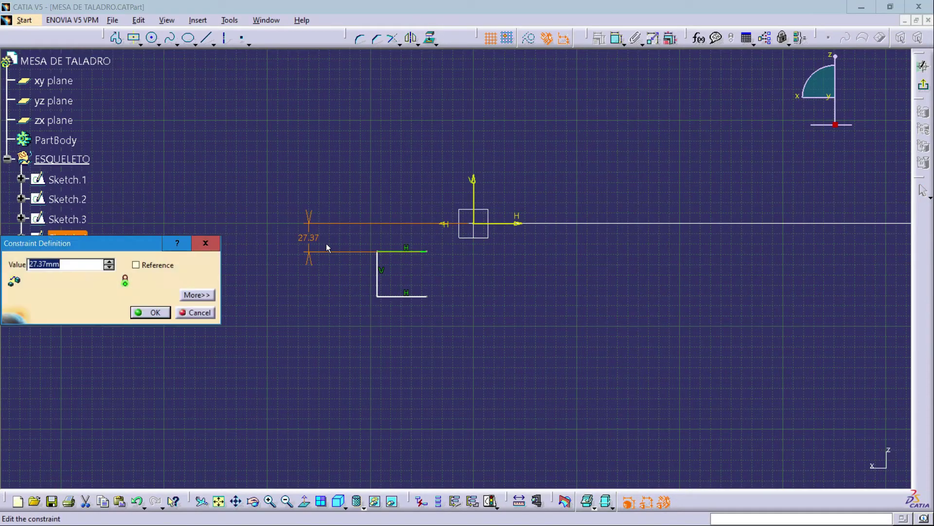
text(11)
key(Return)
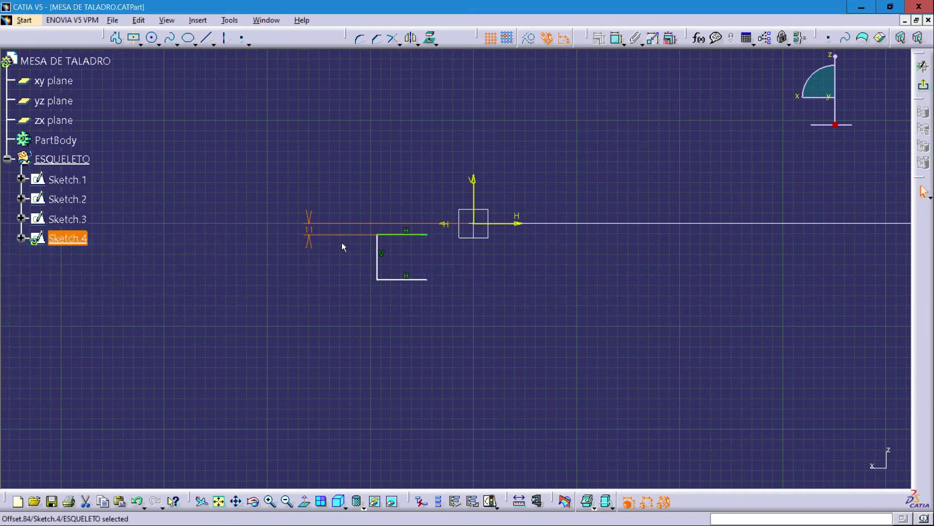
click(349, 269)
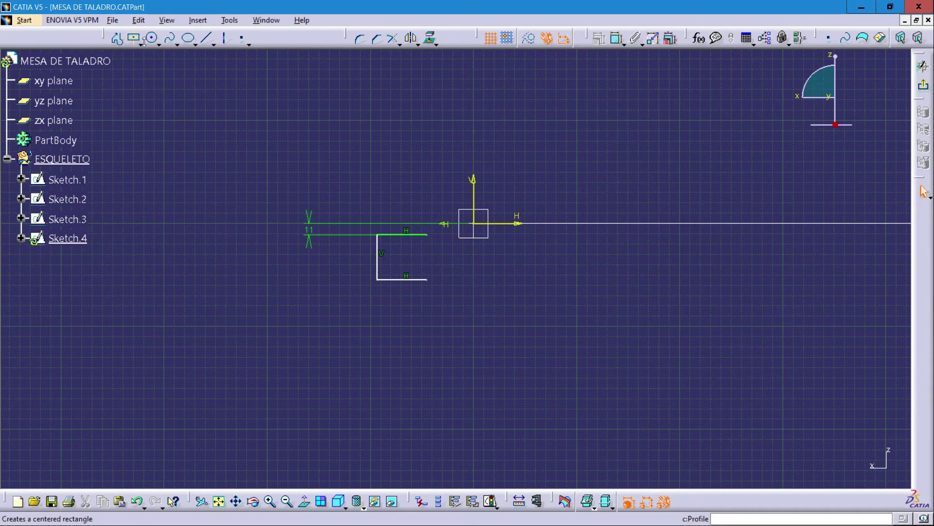
Dimension the length of the C profile's vertical side and set it to 22 mm.
click(616, 39)
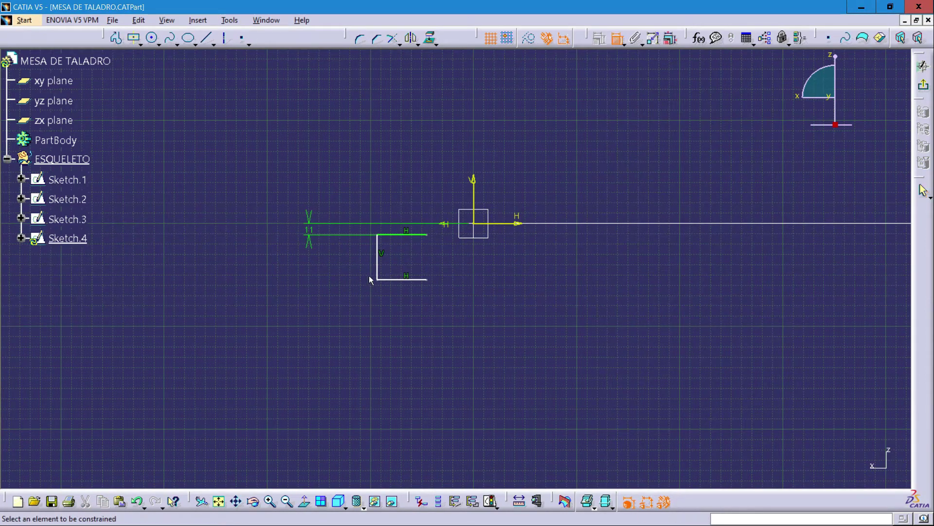
click(378, 256)
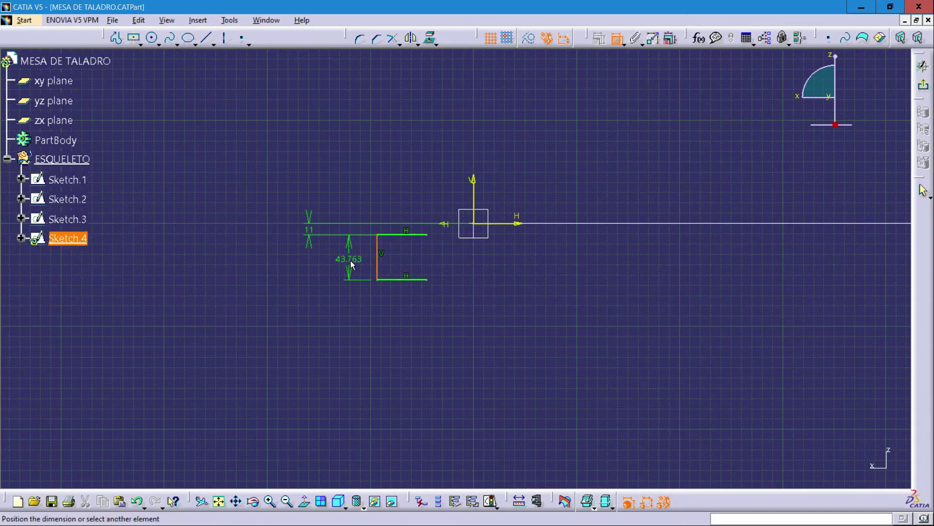
click(351, 265)
double_click(350, 261)
text(22)
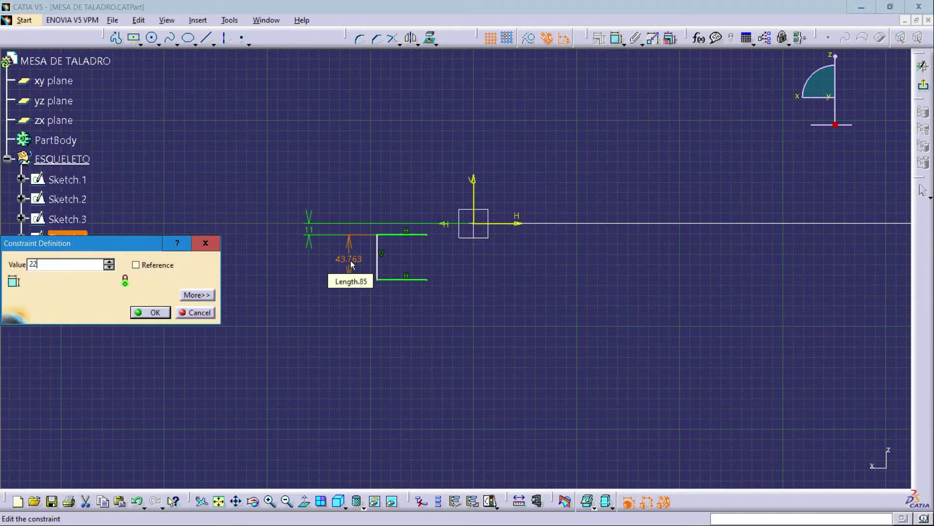
key(Return)
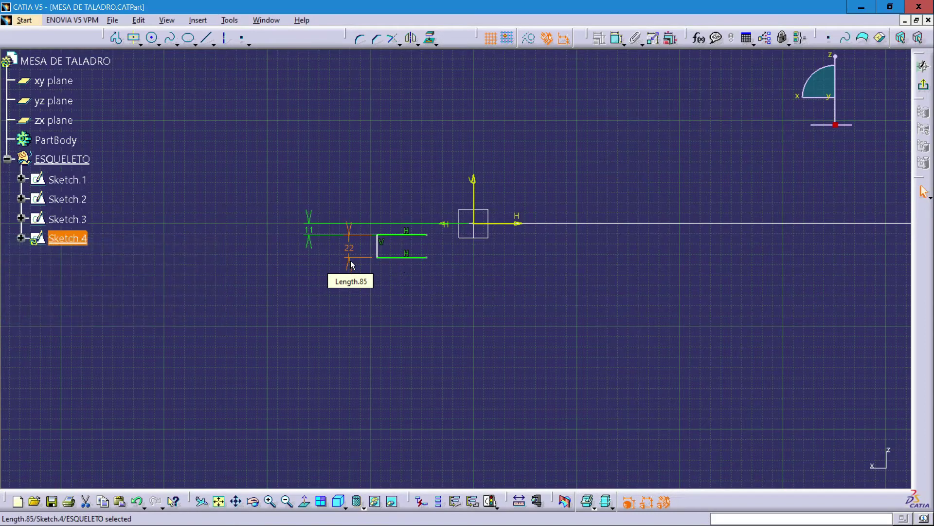
click(427, 294)
Dimension the length of the C profile's lower horizontal line and set it to 35 mm.
mouse_move(411, 301)
middle_down()
mouse_move(463, 261)
mouse_move(526, 274)
middle_up()
click(617, 38)
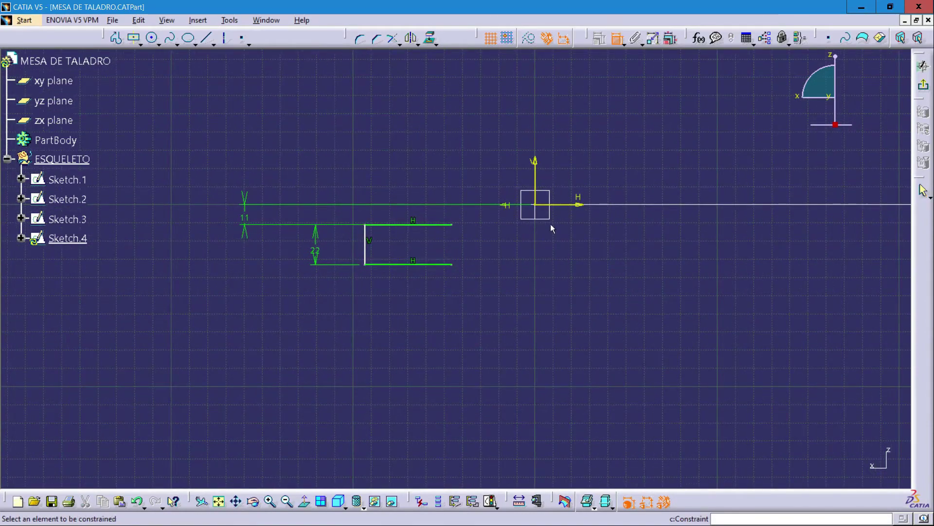
click(422, 264)
click(413, 313)
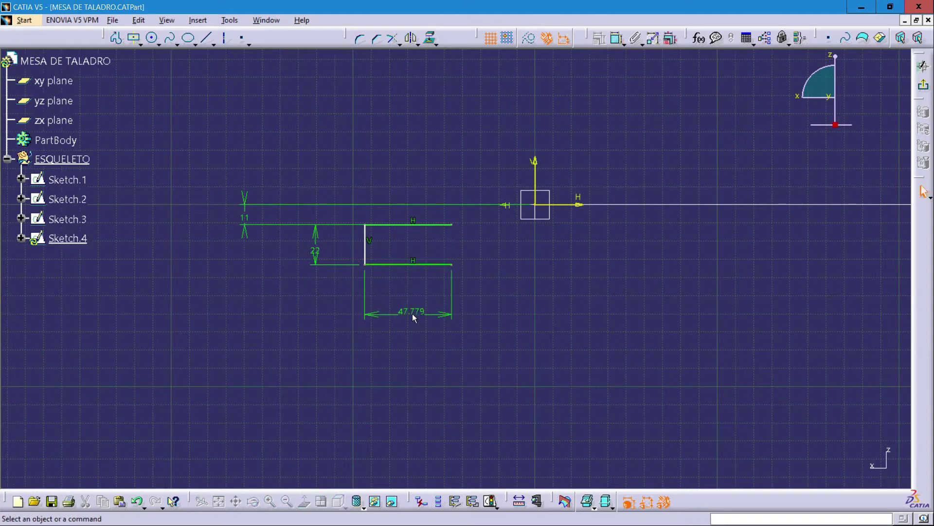
double_click(411, 313)
text(35)
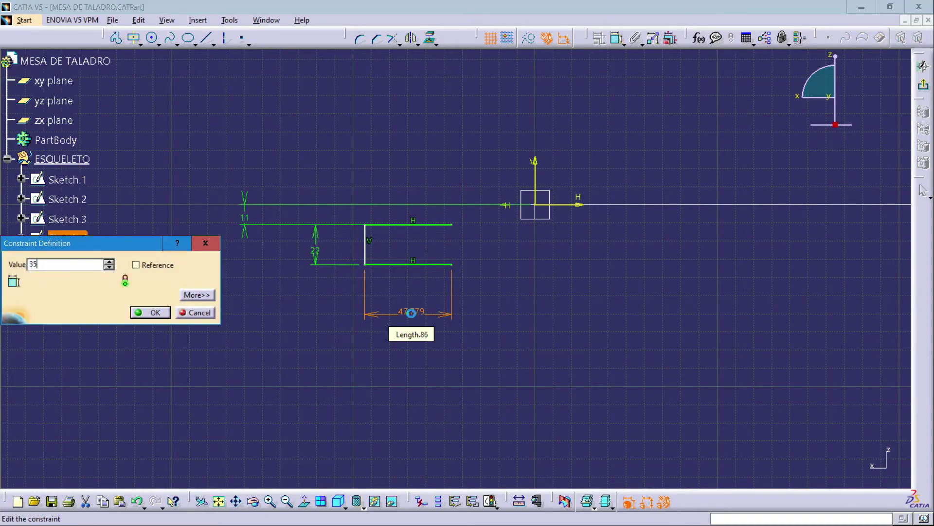
key(Return)
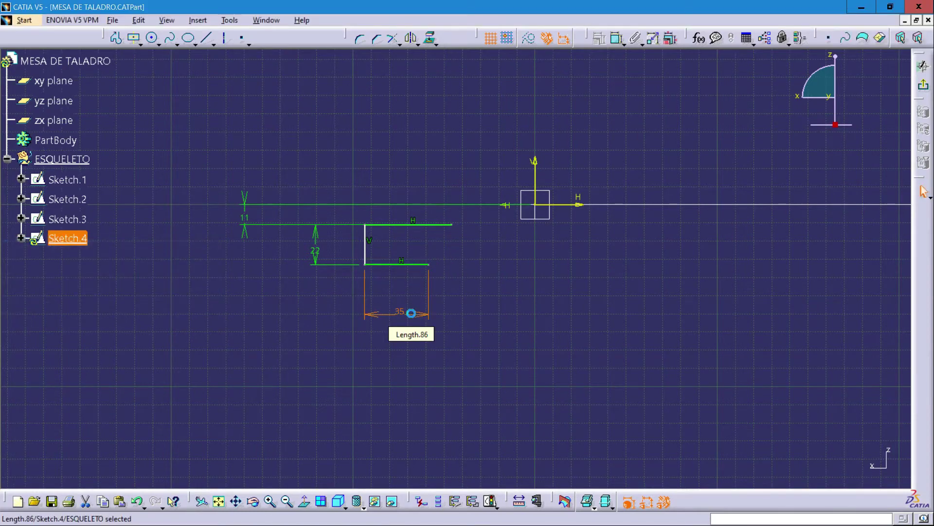
Dimension the length of the C profile's upper horizontal line and set it to 35 mm.
click(617, 38)
click(419, 225)
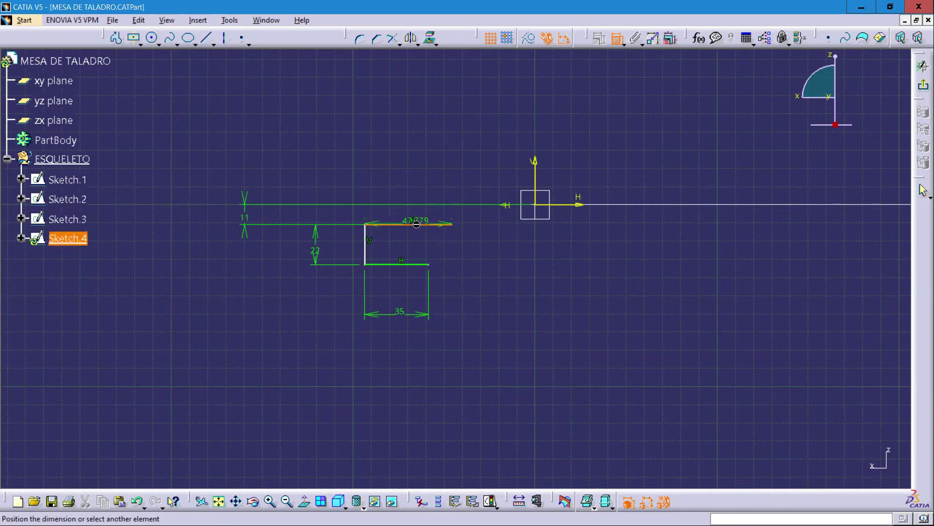
click(400, 160)
double_click(400, 159)
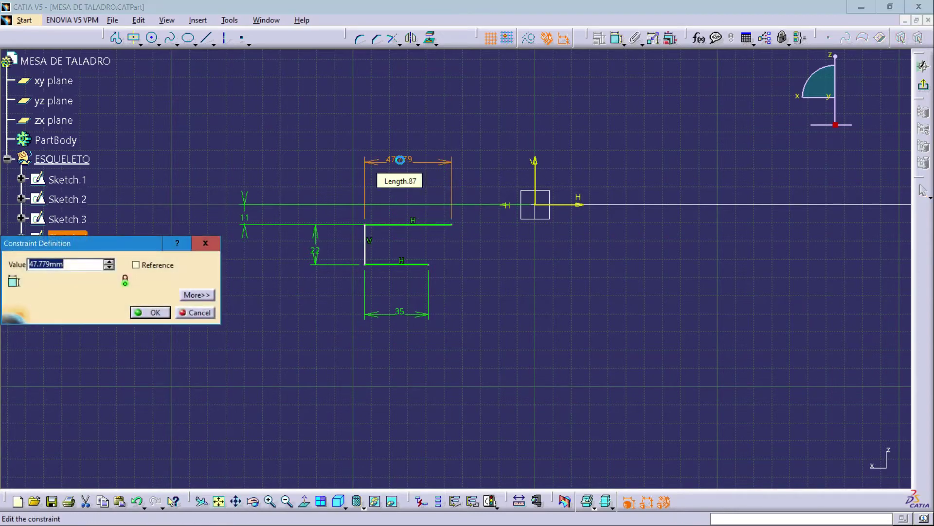
text(35)
key(Return)
click(517, 254)
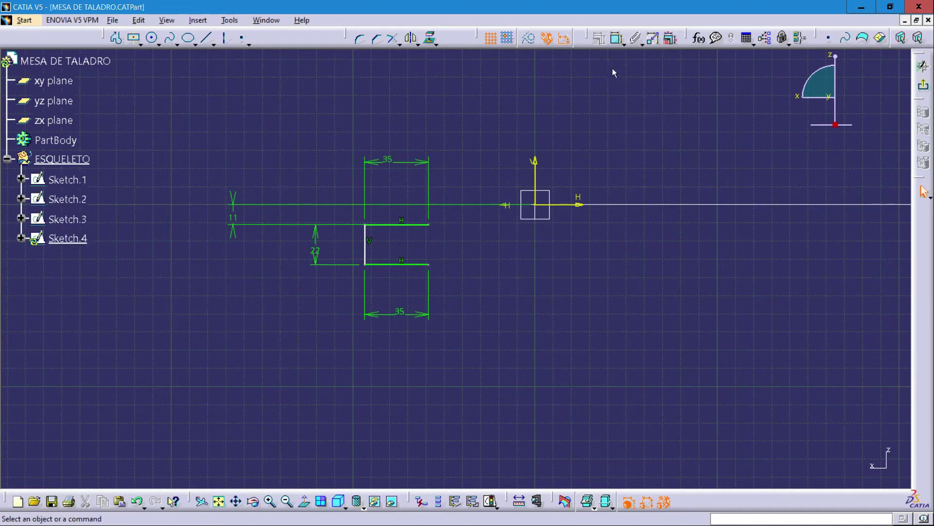
Dimension the distance from the C profile's vertical side to the vertical axis and set it to 80 mm.
click(616, 38)
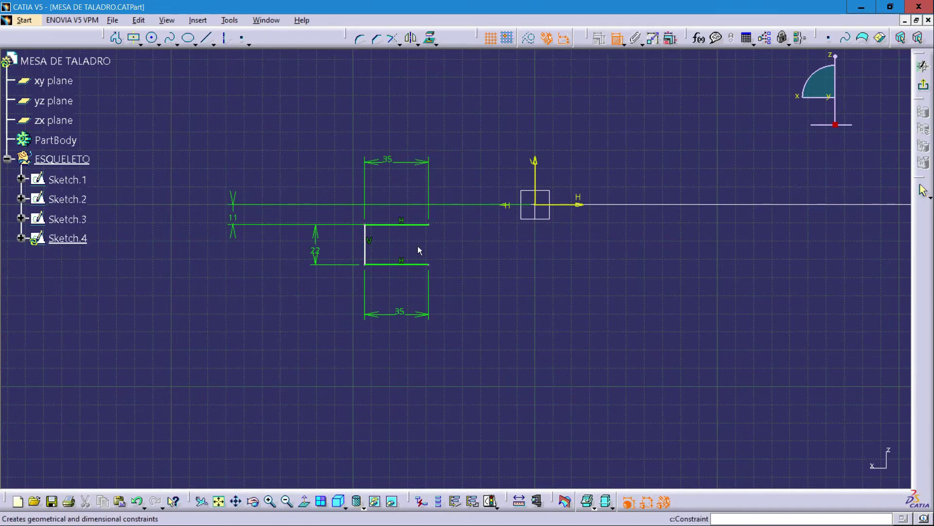
click(366, 246)
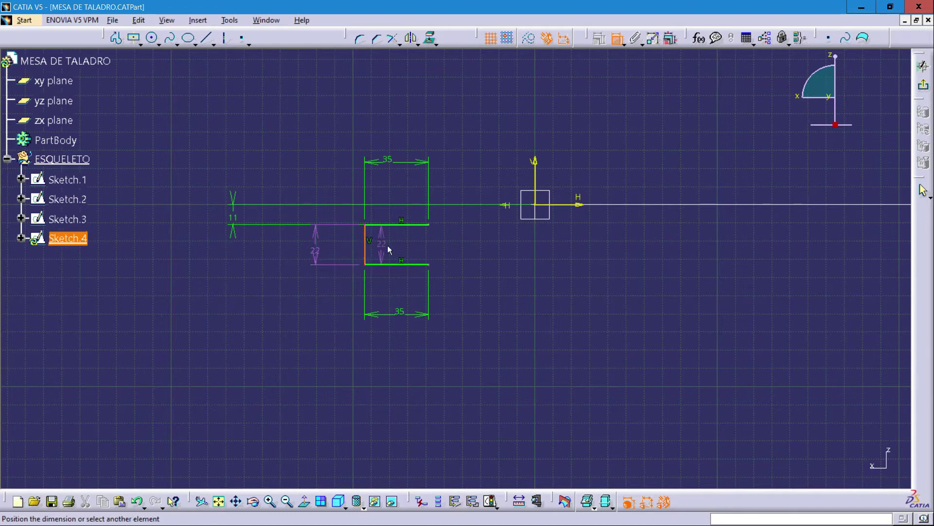
click(536, 174)
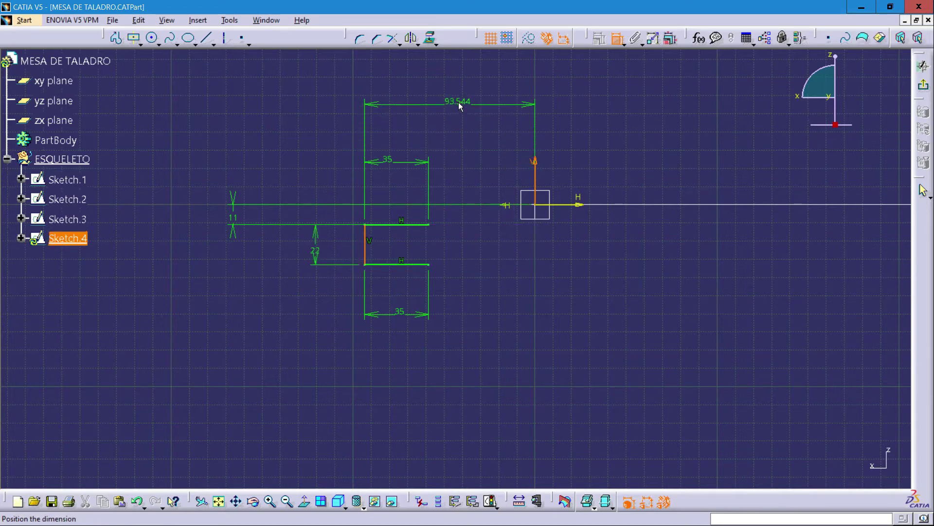
click(460, 107)
double_click(458, 102)
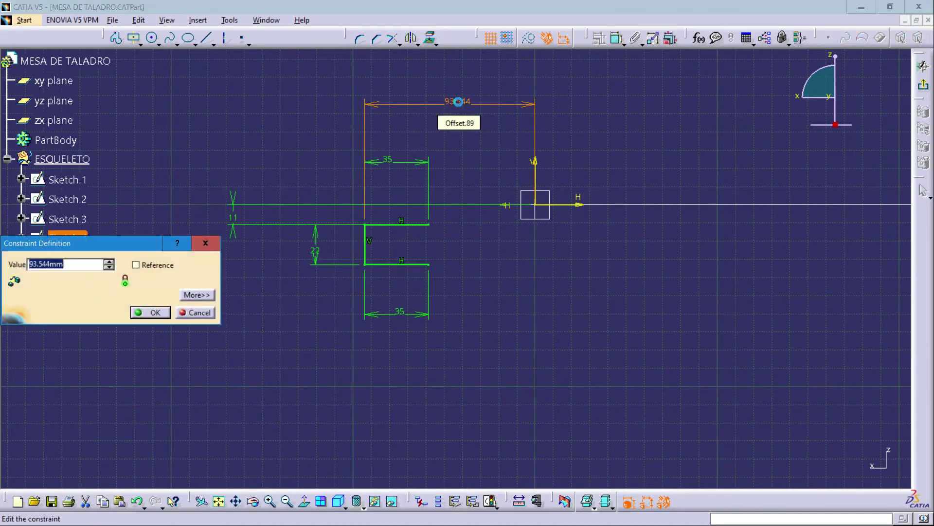
text(80)
key(Return)
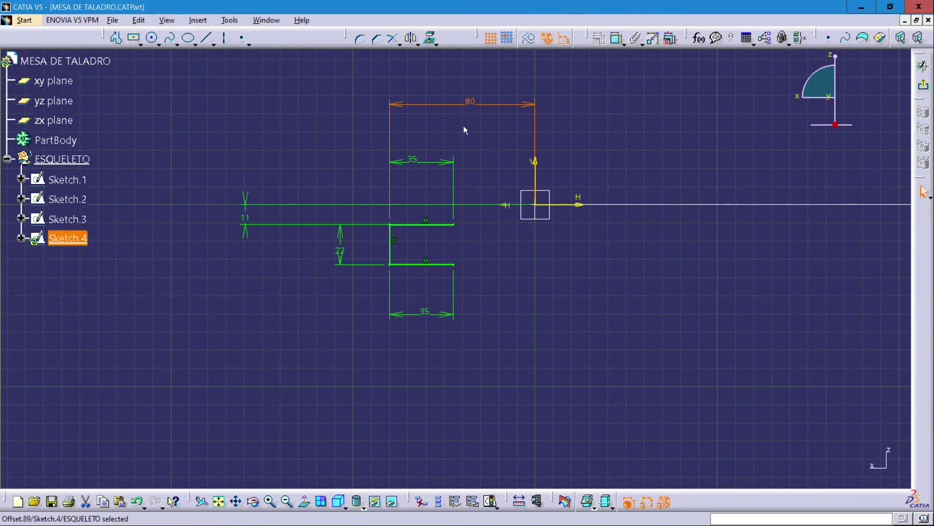
click(534, 319)
Exit the sketch with the dimensioned C profile and return to the 3D part.
mouse_move(521, 300)
middle_down()
mouse_move(508, 261)
mouse_move(517, 286)
middle_up()
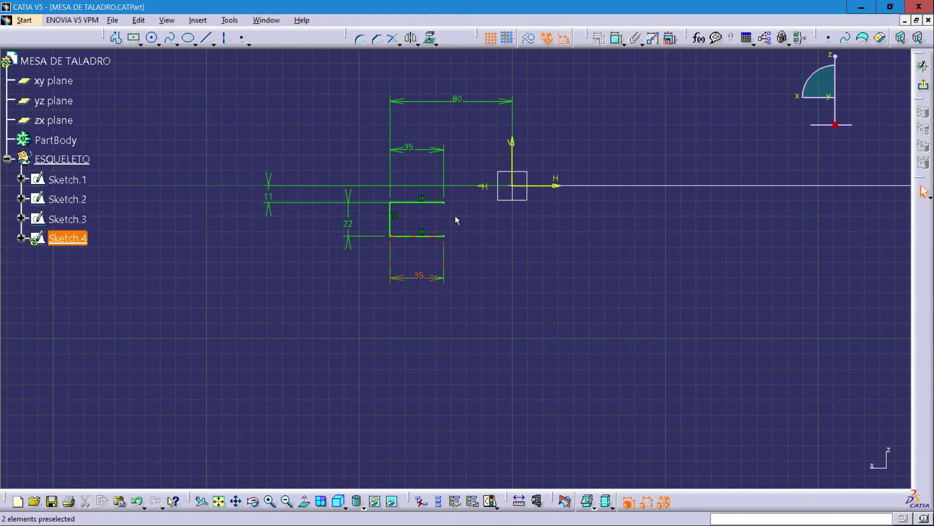
mouse_move(592, 251)
middle_down()
mouse_move(567, 256)
mouse_move(569, 273)
middle_up()
click(564, 255)
mouse_move(624, 248)
middle_down()
mouse_move(607, 275)
mouse_move(616, 259)
middle_up()
click(607, 275)
click(923, 85)
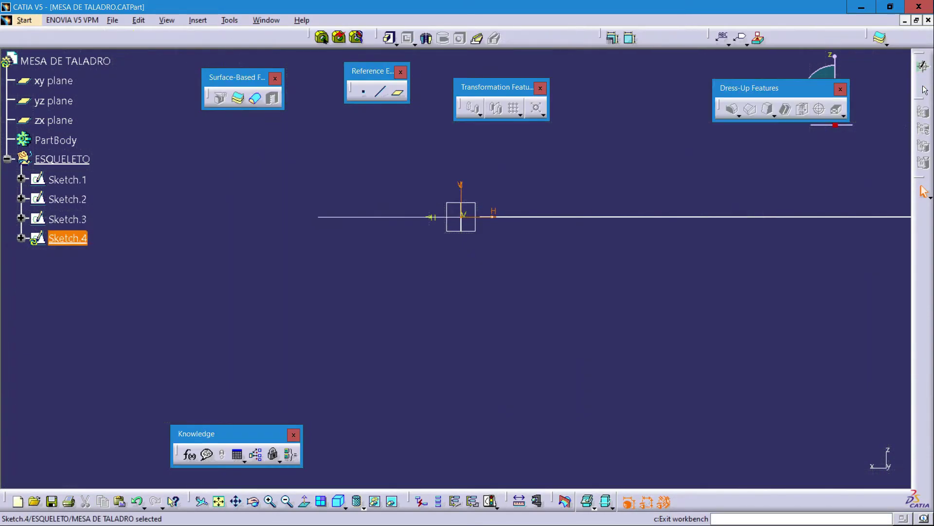
click(308, 333)
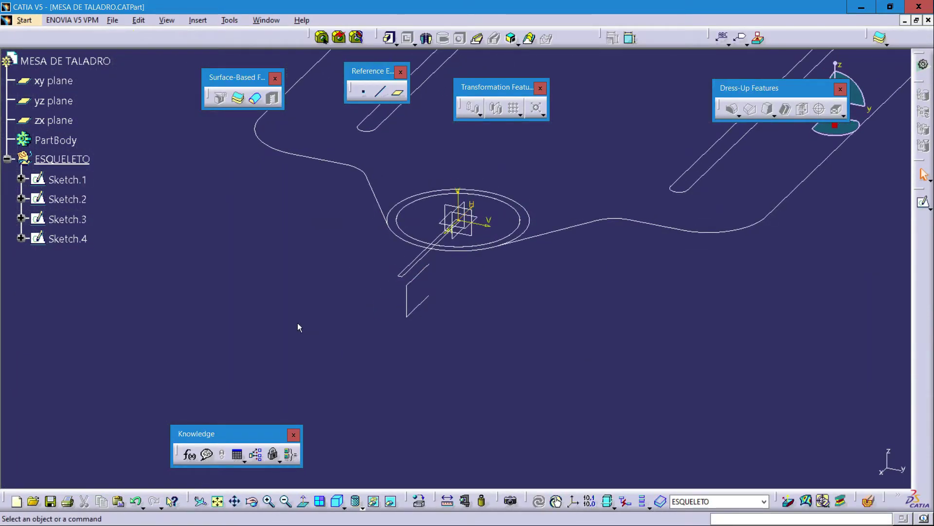
Create an Angle/Normal to plane reference plane rotated 17 degrees about the Z axis from the zx plane.
mouse_move(298, 325)
middle_down()
mouse_move(355, 308)
mouse_move(472, 328)
mouse_move(419, 313)
mouse_move(423, 346)
mouse_move(448, 313)
mouse_move(415, 329)
mouse_move(408, 343)
mouse_move(451, 324)
mouse_move(438, 263)
mouse_move(390, 313)
mouse_move(361, 273)
mouse_move(452, 290)
mouse_move(450, 314)
middle_up()
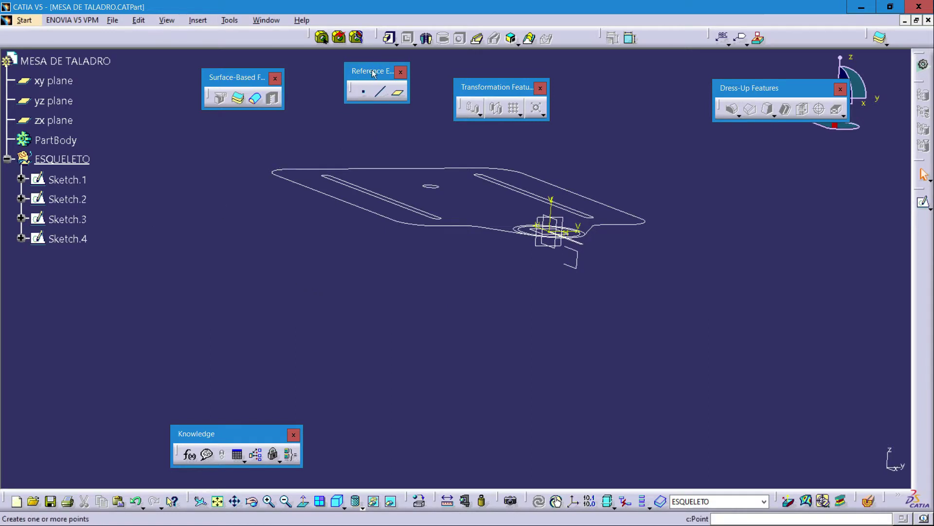
click(399, 96)
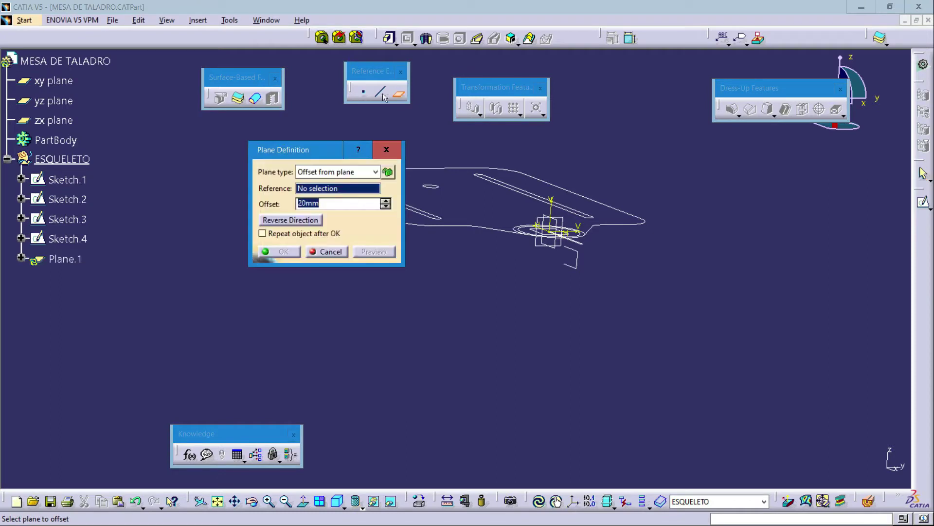
drag(288, 154, 251, 213)
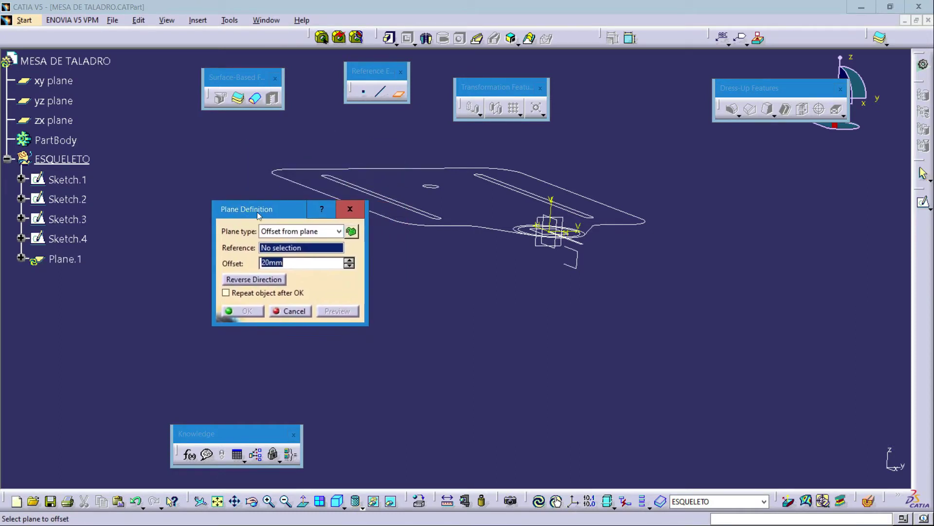
click(302, 232)
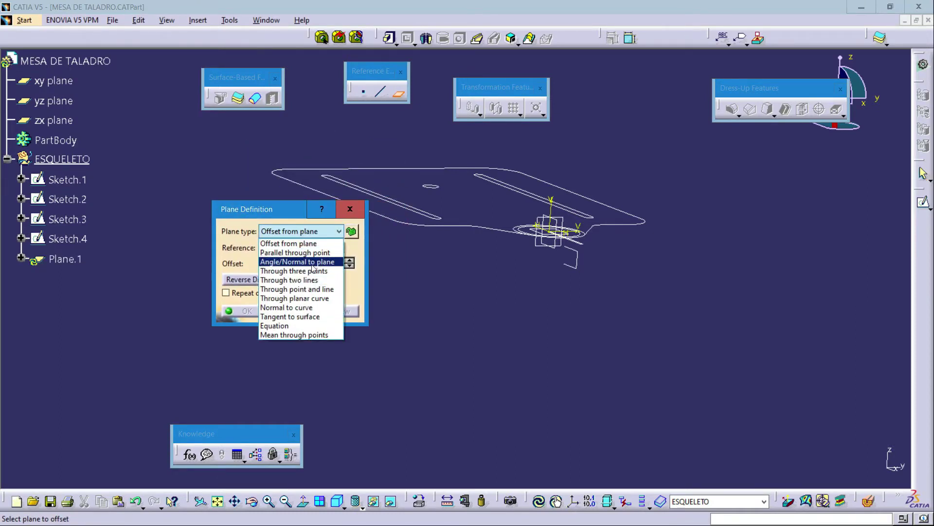
click(313, 265)
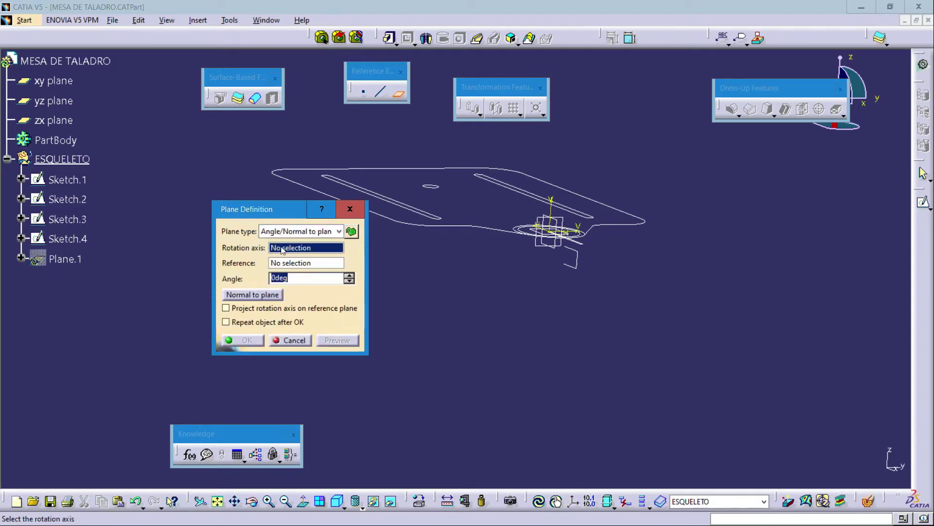
right_click(288, 249)
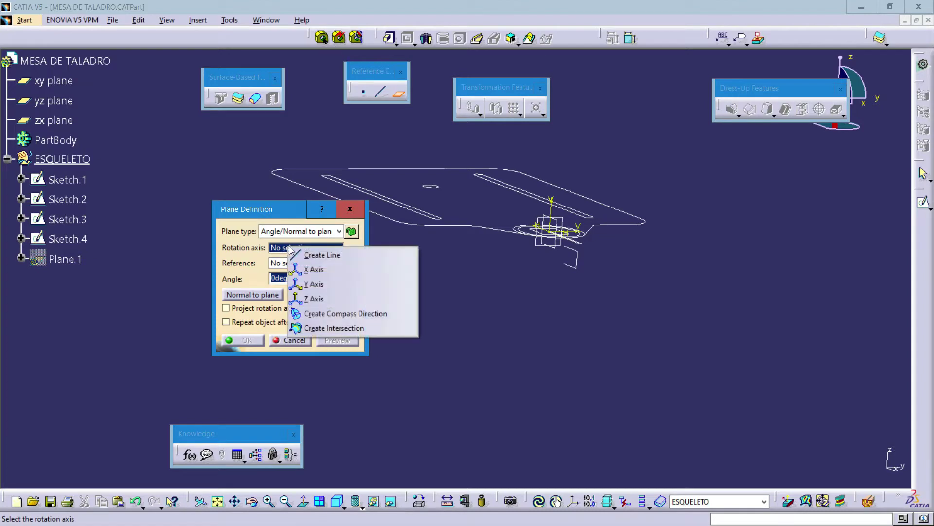
click(333, 299)
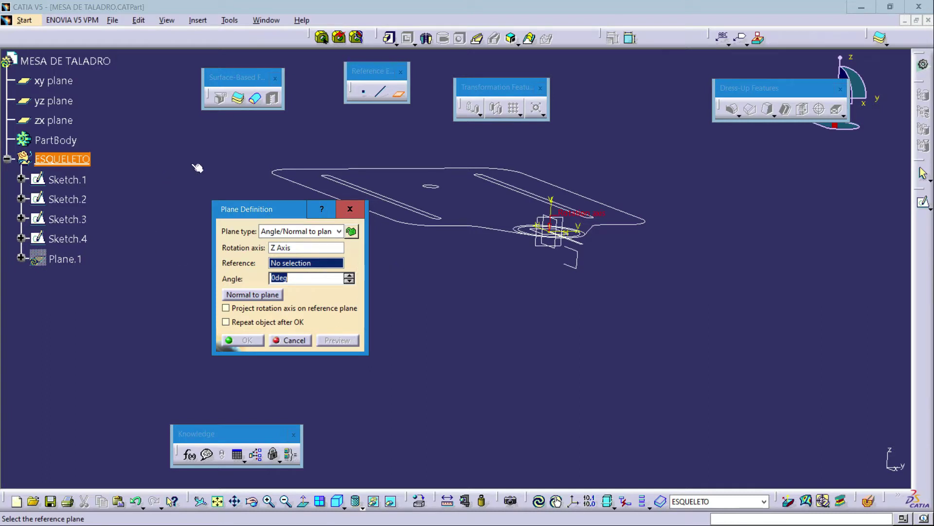
click(57, 126)
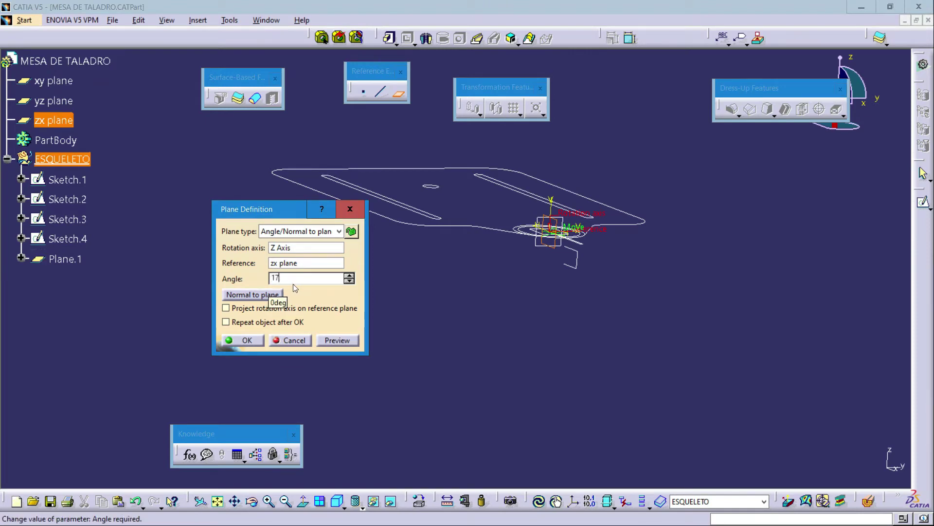
click(256, 343)
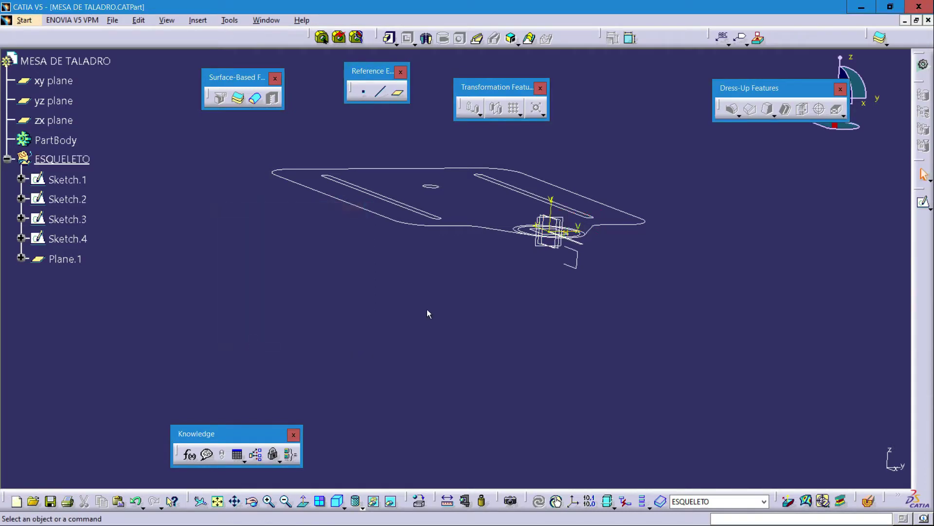
middle_drag(460, 323, 438, 276)
middle_drag(526, 299, 515, 403)
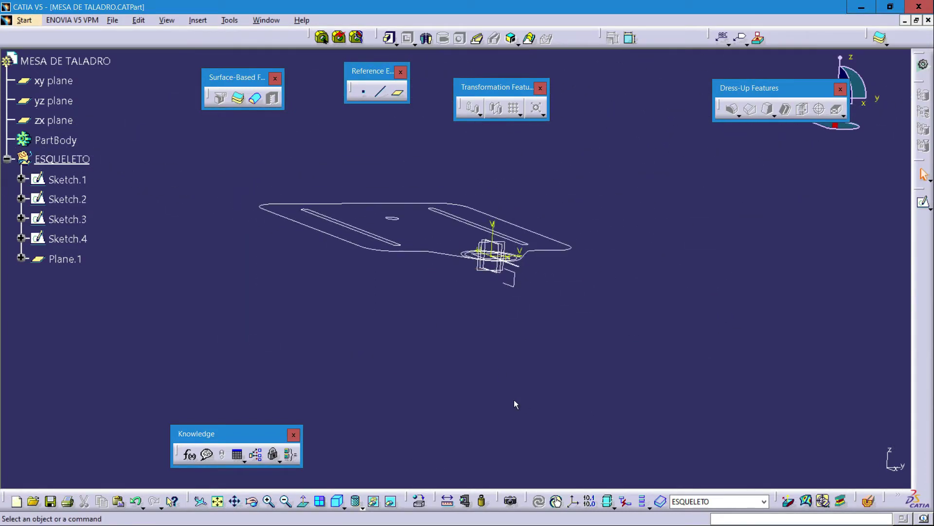
click(65, 260)
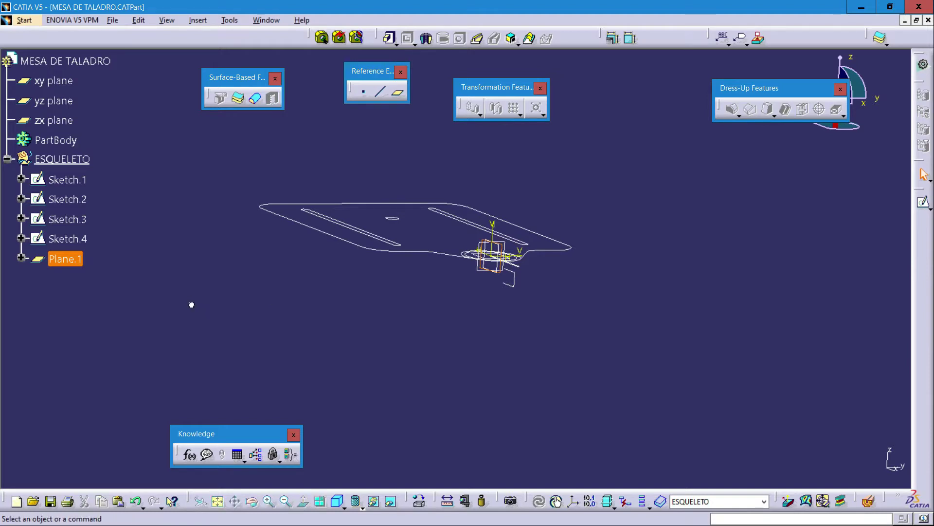
click(161, 304)
middle_drag(161, 305, 215, 321)
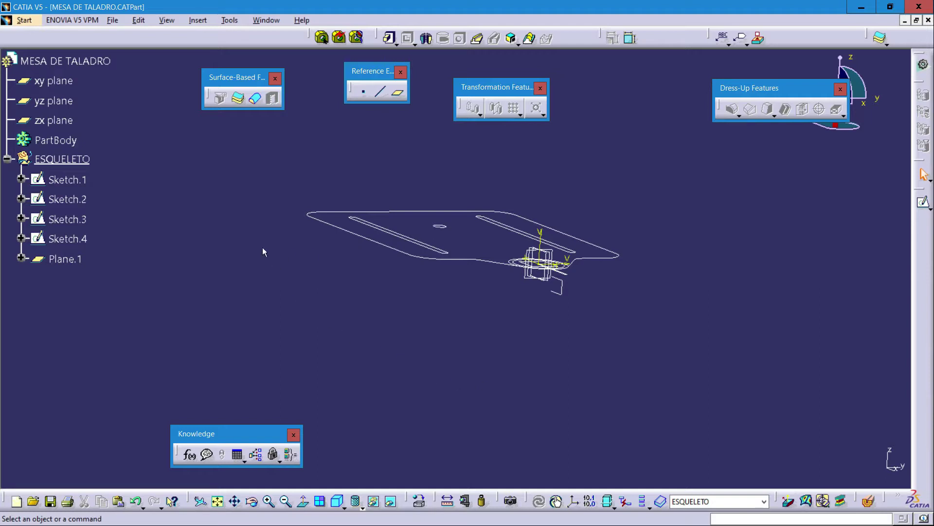
Define PartBody as the in-work object.
right_click(67, 140)
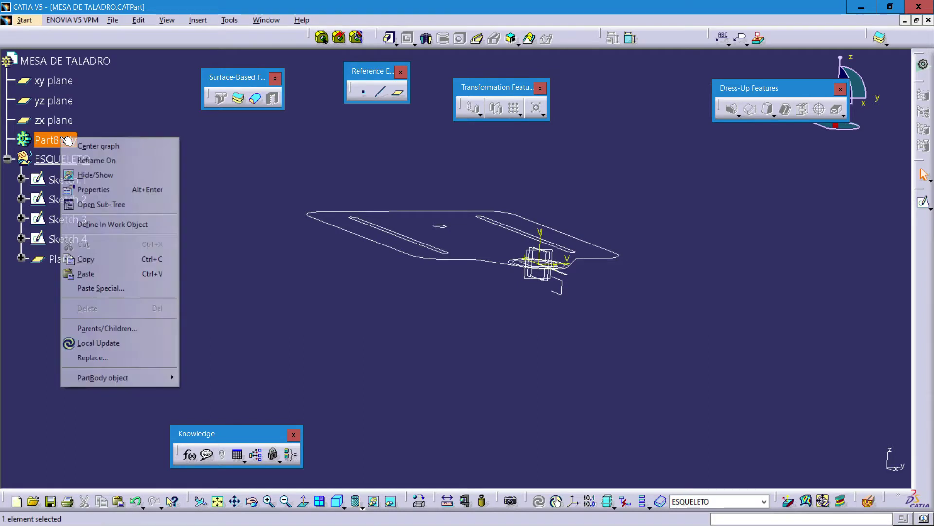
click(149, 225)
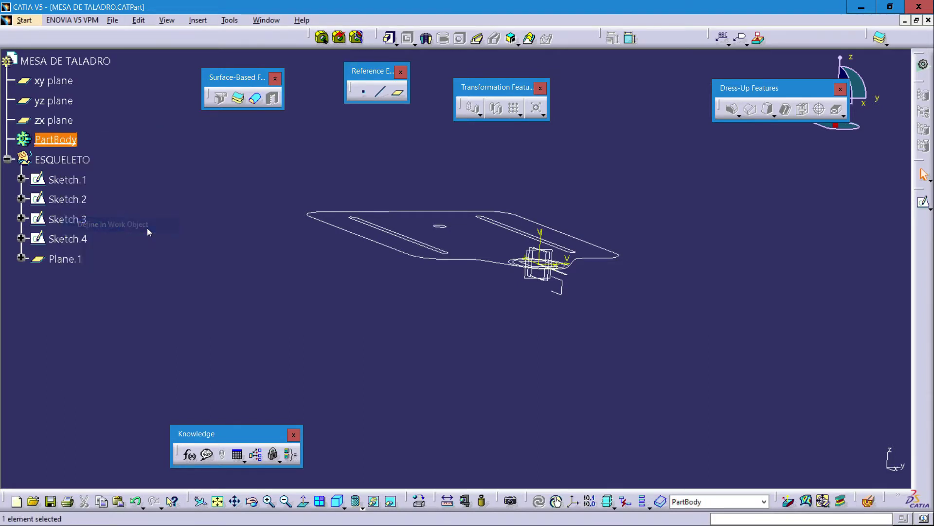
click(195, 226)
Pad the table outline Sketch.1 to a length of 40 mm in the reversed direction, below the sketch plane.
middle_drag(225, 258, 356, 307)
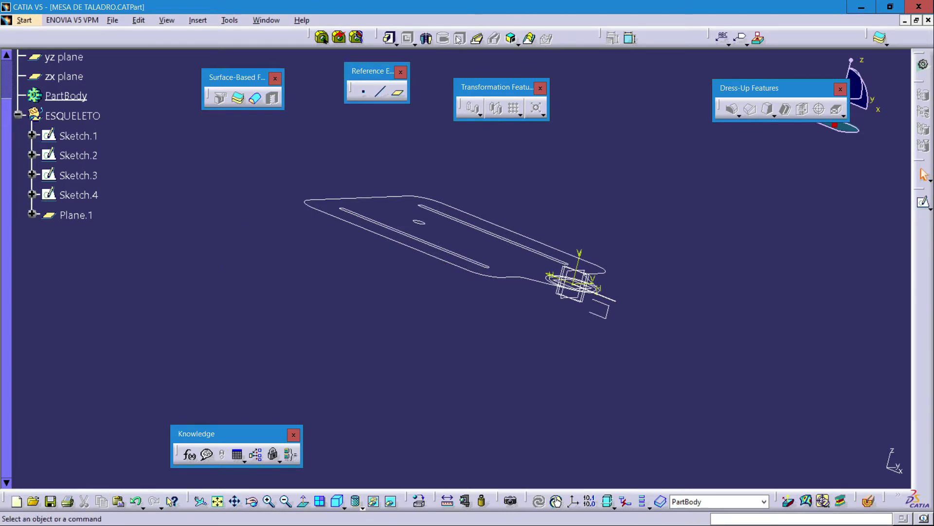
click(389, 40)
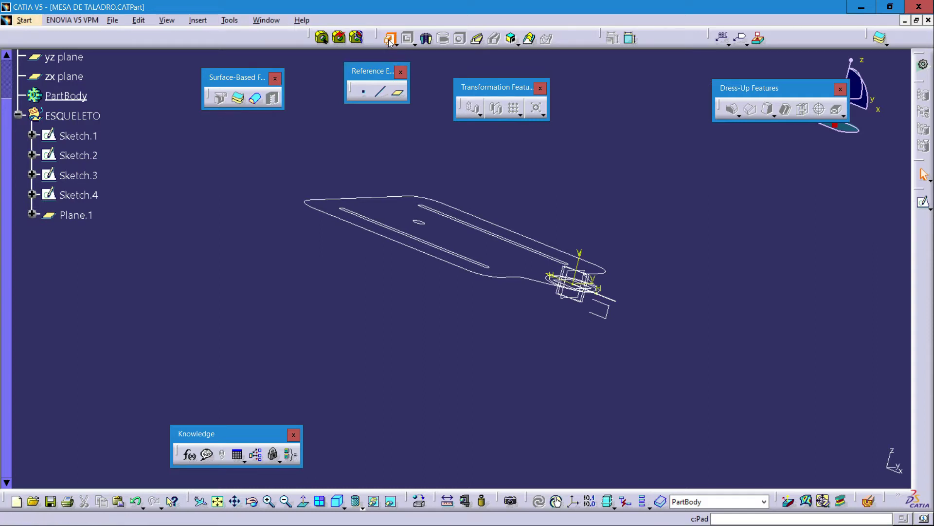
click(323, 204)
middle_drag(240, 276, 317, 304)
click(446, 193)
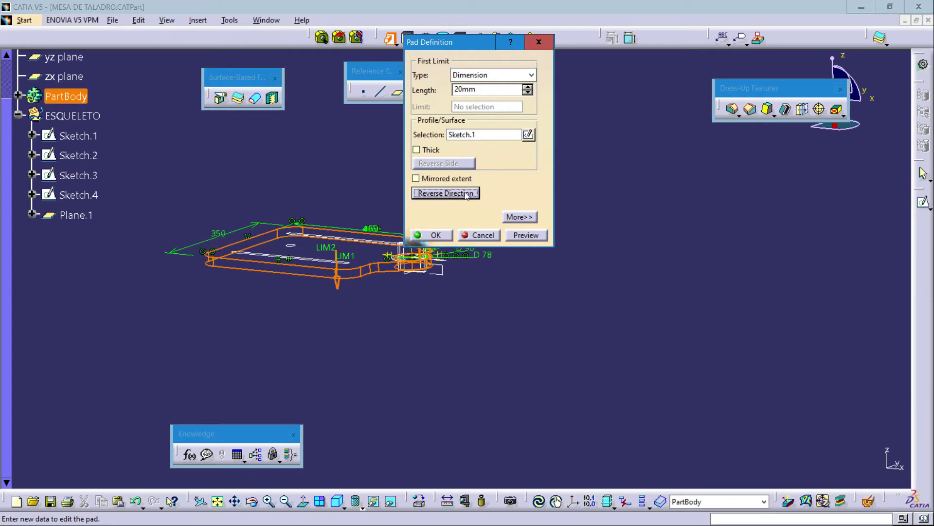
double_click(484, 91)
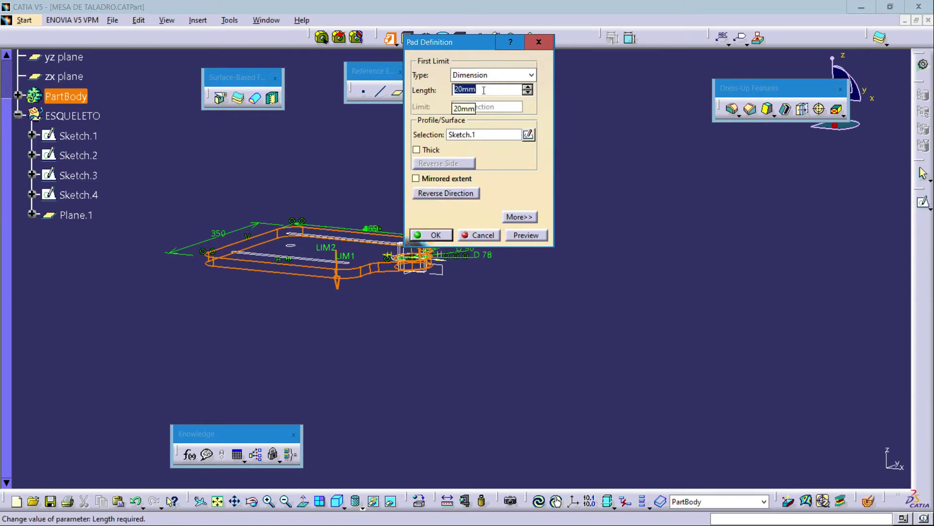
text(40)
click(436, 236)
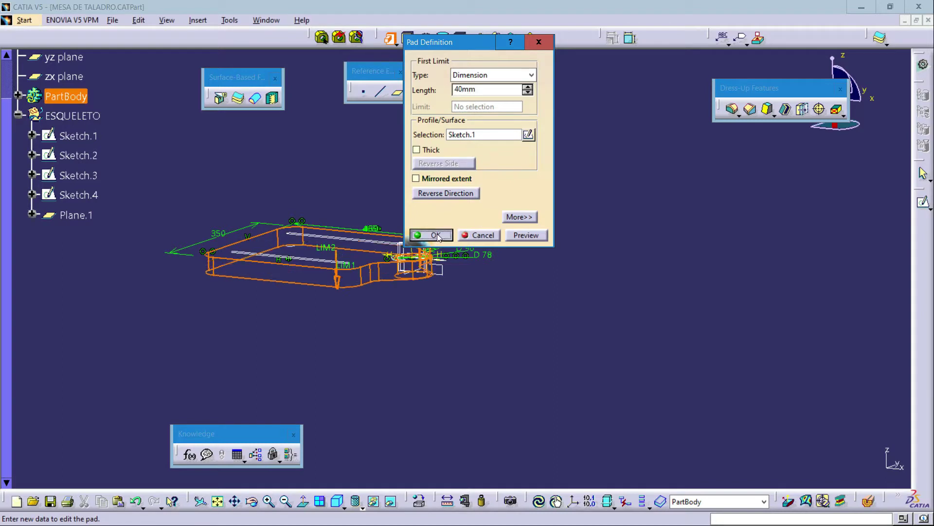
Change the display mode of the padded part to shading with edges.
mouse_move(402, 340)
middle_down()
mouse_move(365, 316)
mouse_move(393, 315)
mouse_move(403, 326)
middle_up()
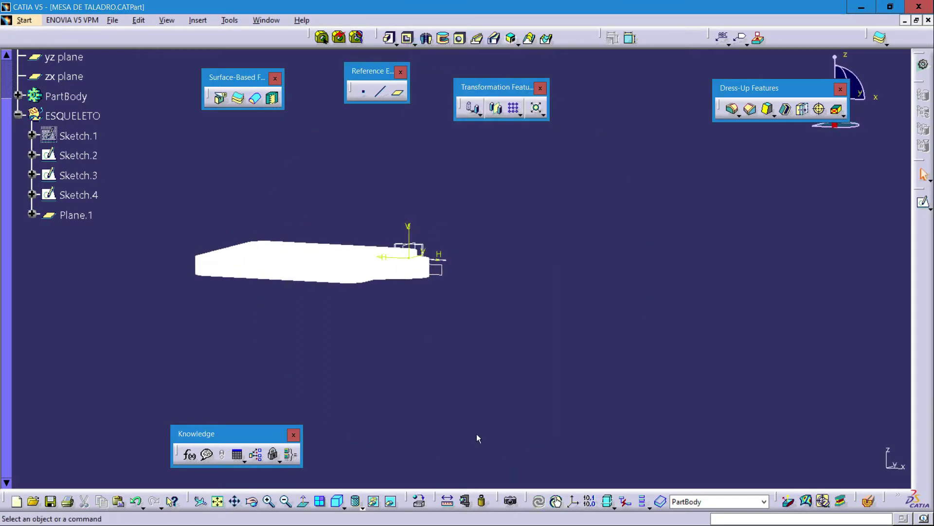
click(363, 508)
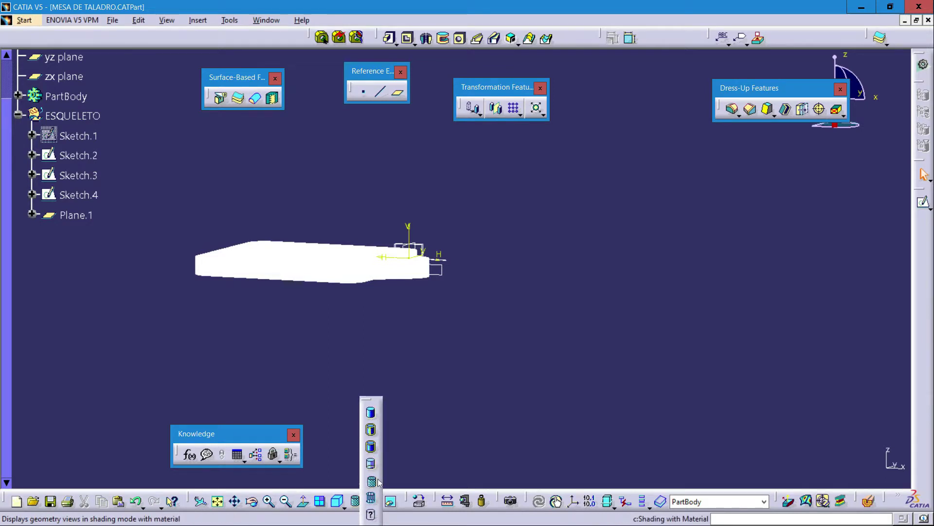
click(372, 429)
mouse_move(389, 372)
middle_down()
mouse_move(424, 359)
mouse_move(472, 394)
mouse_move(432, 375)
mouse_move(449, 377)
mouse_move(427, 369)
mouse_move(433, 354)
mouse_move(435, 371)
middle_up()
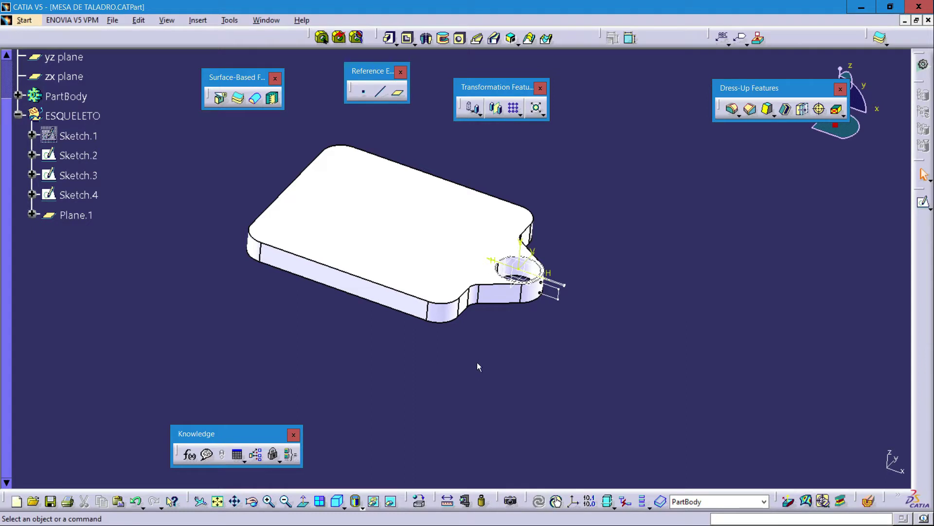
Define a Shell with 3 mm inside and 0 mm outside thickness, removing the underside face of the table.
middle_drag(477, 363, 441, 374)
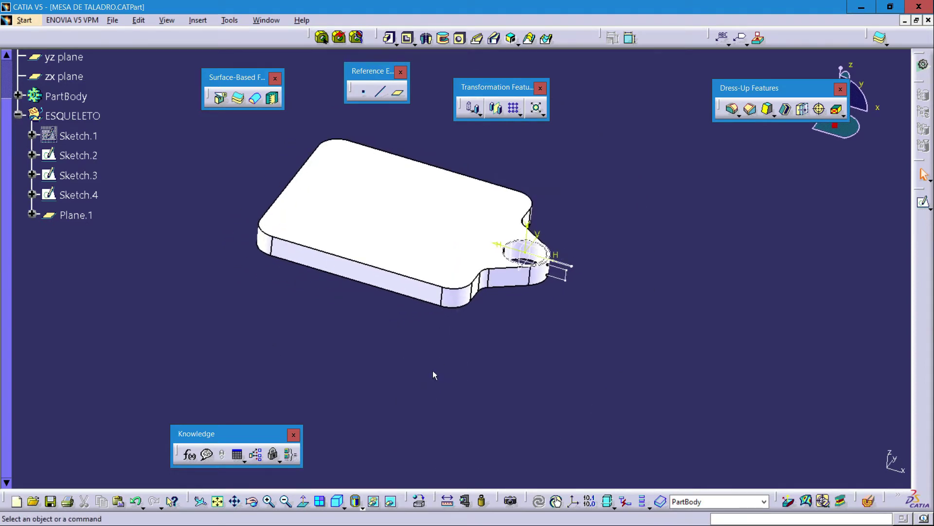
middle_drag(484, 384, 484, 196)
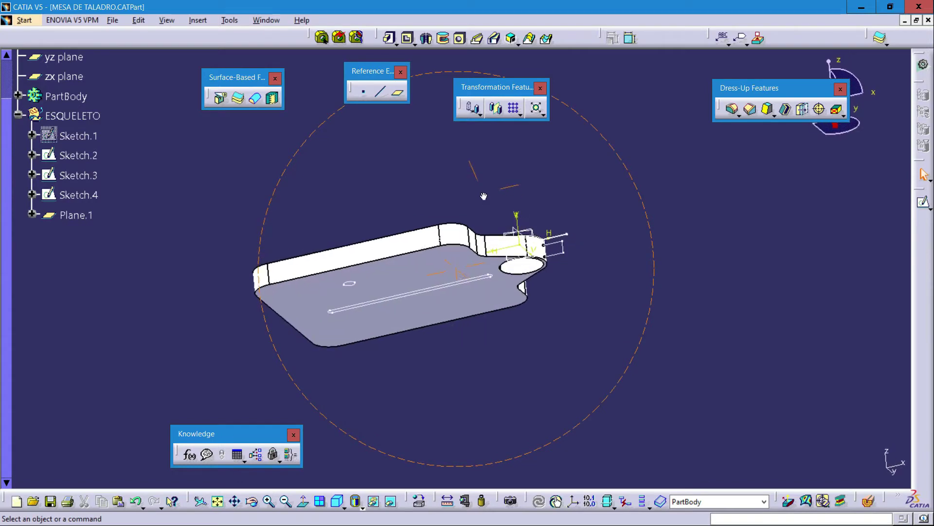
drag(762, 92, 725, 97)
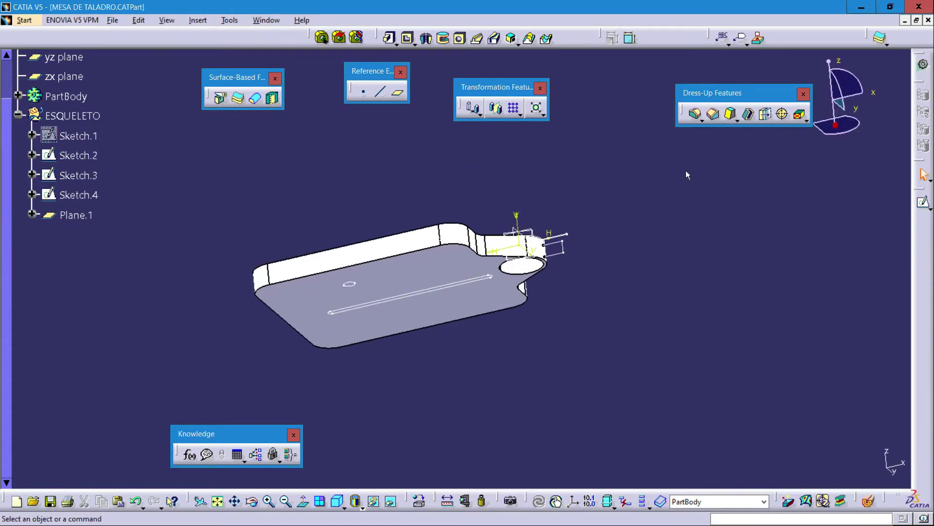
click(750, 116)
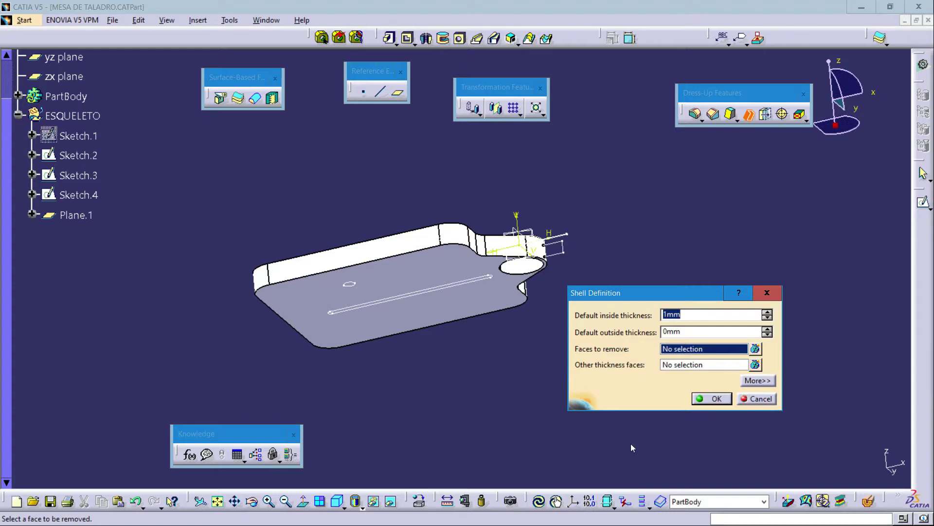
text(3)
click(695, 332)
click(433, 278)
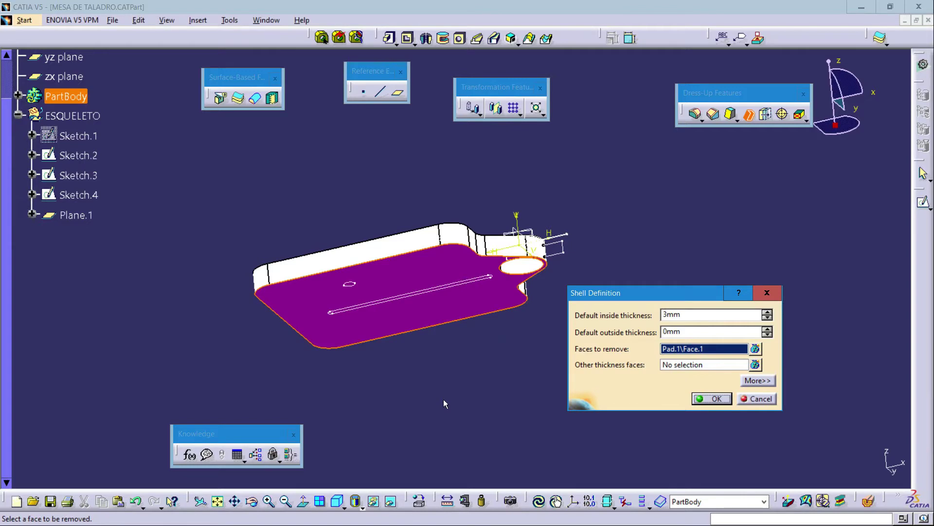
middle_drag(444, 399, 405, 352)
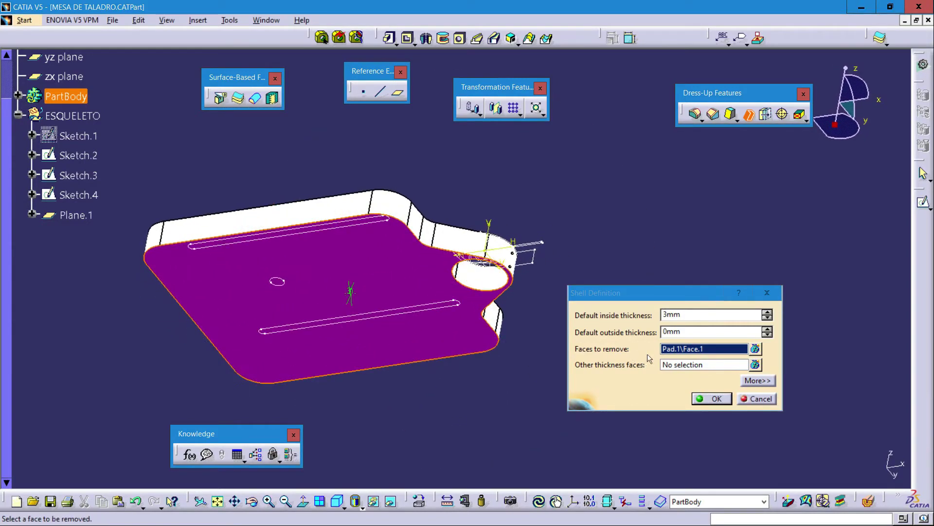
Assign the cylindrical hole wall as the shell's other thickness face and create the shell.
click(705, 364)
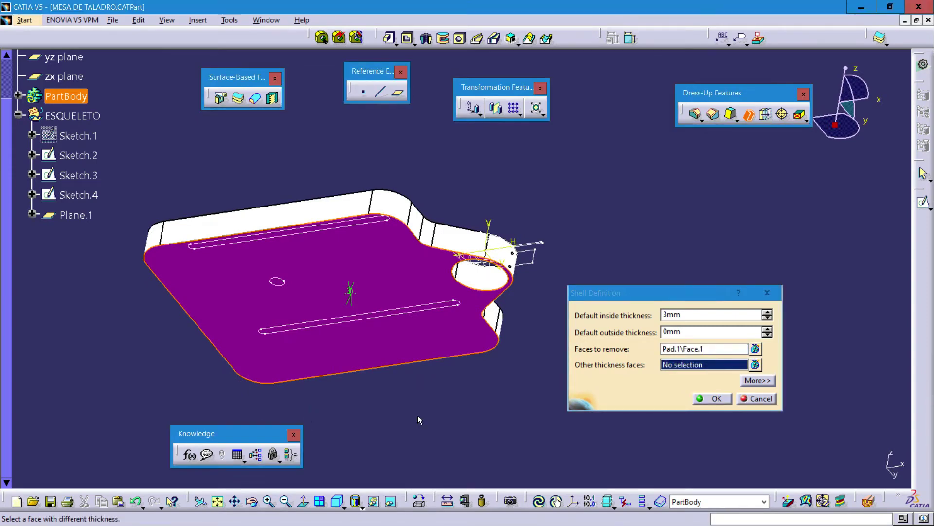
middle_drag(417, 416, 452, 263)
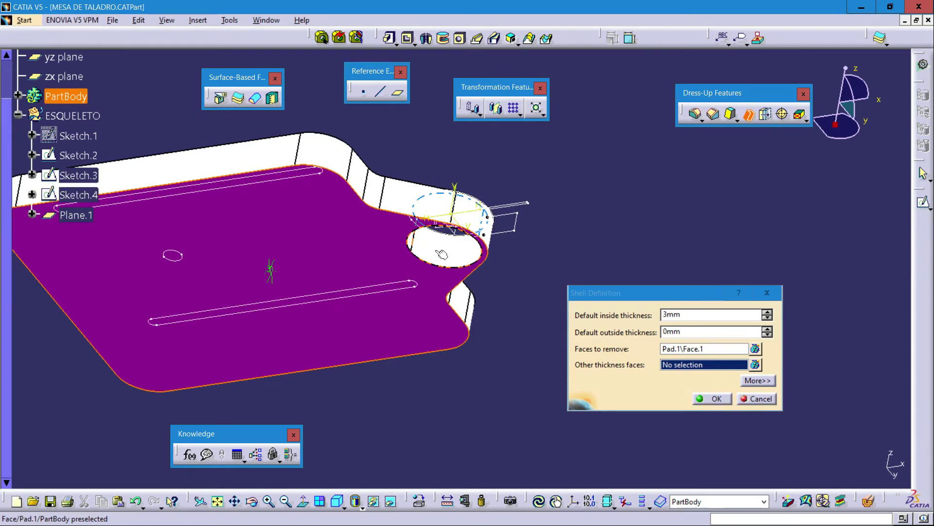
click(442, 254)
middle_drag(415, 409, 438, 378)
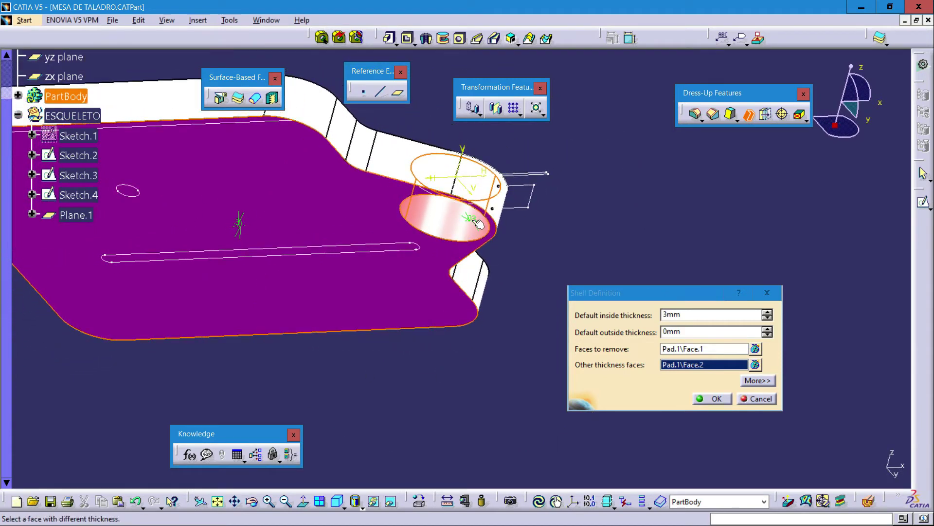
middle_drag(385, 371, 459, 372)
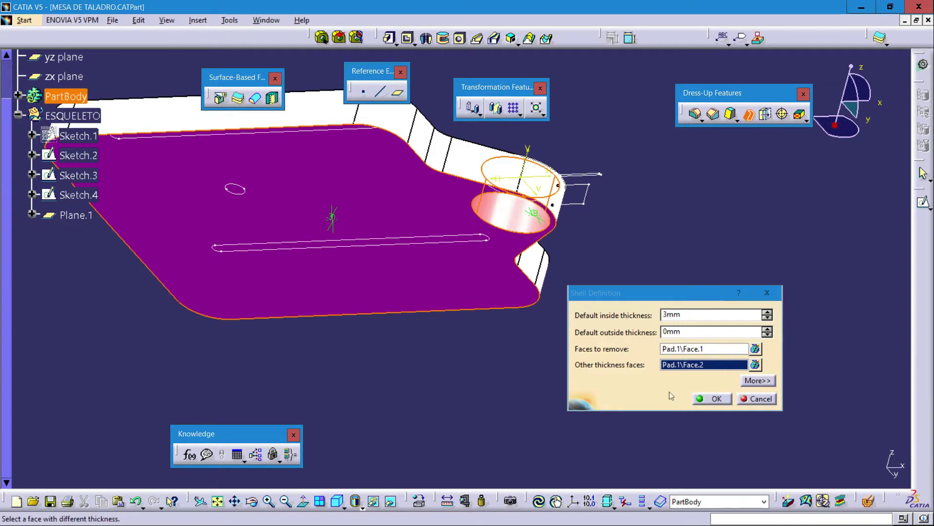
click(714, 399)
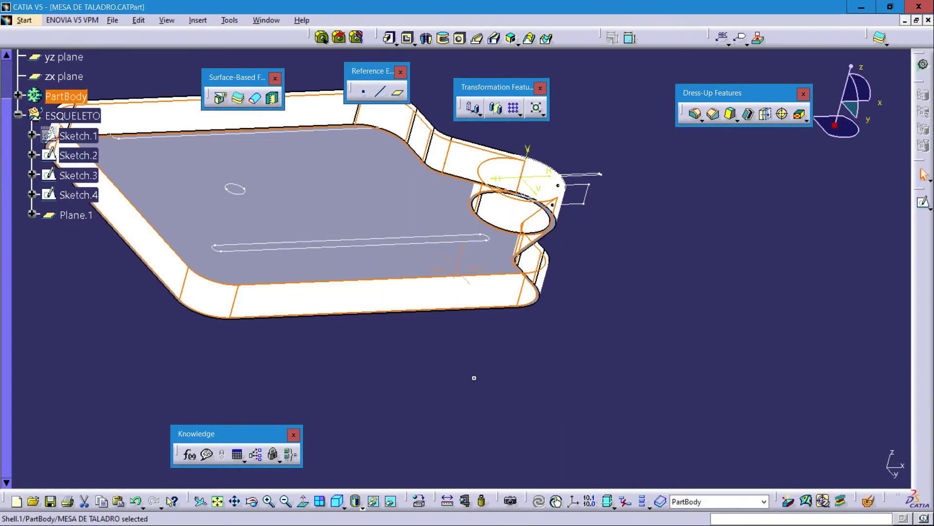
Set the shell's InsideThickness.1 parameter, which controls the wall around the cylindrical hole, to 6 mm.
middle_drag(474, 378, 403, 393)
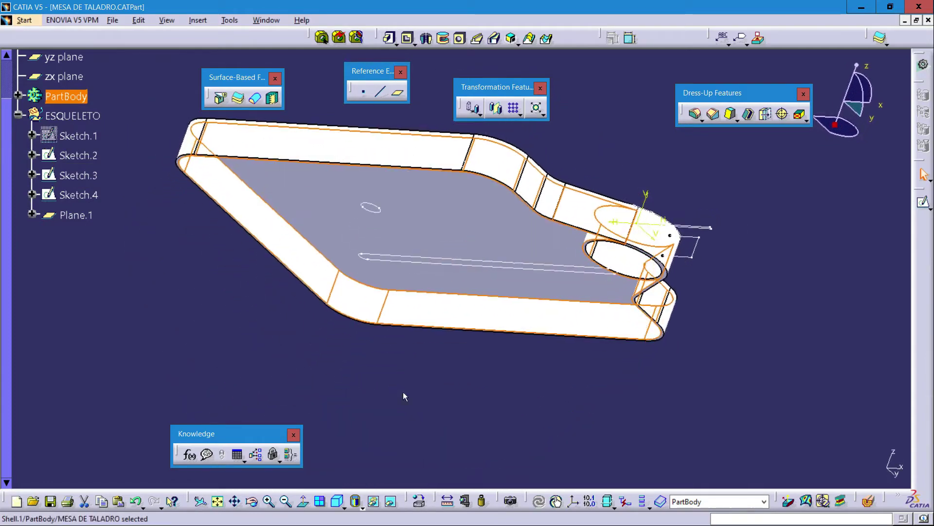
middle_drag(526, 378, 627, 280)
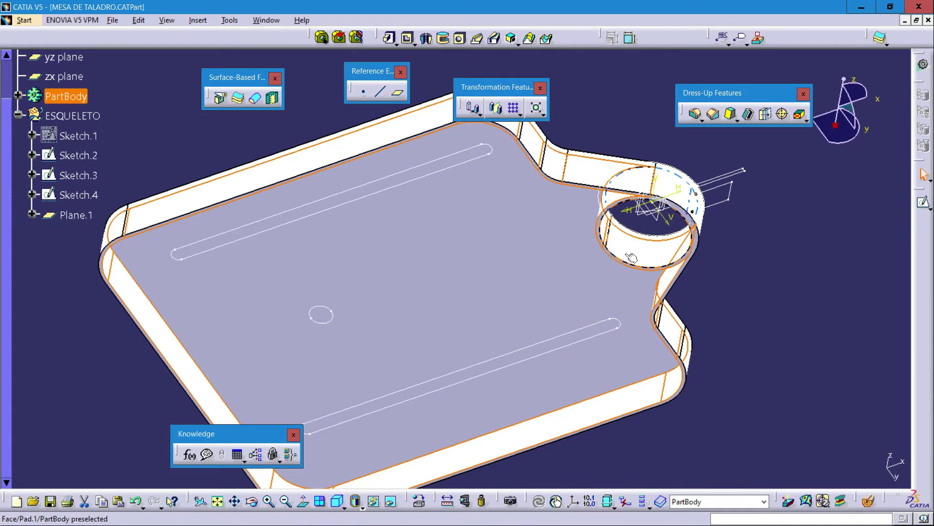
middle_drag(507, 334, 600, 257)
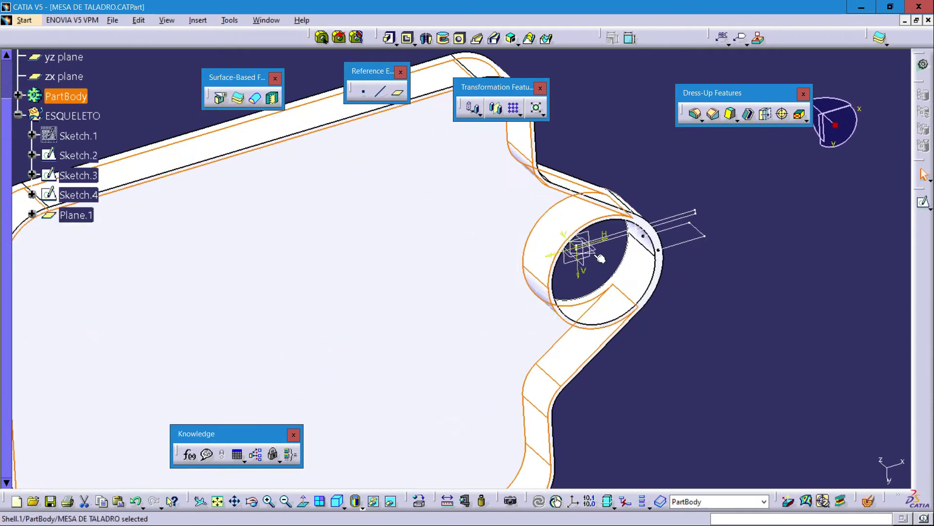
middle_drag(427, 254, 286, 288)
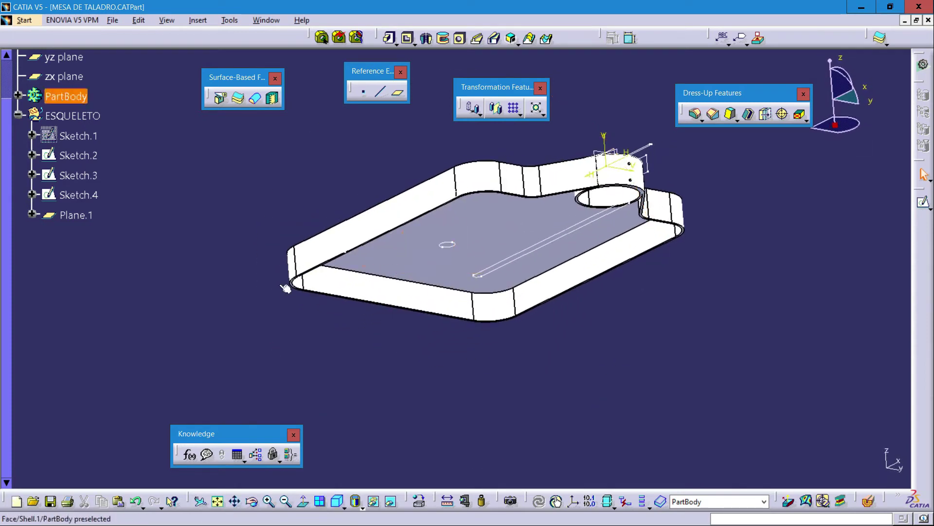
click(18, 97)
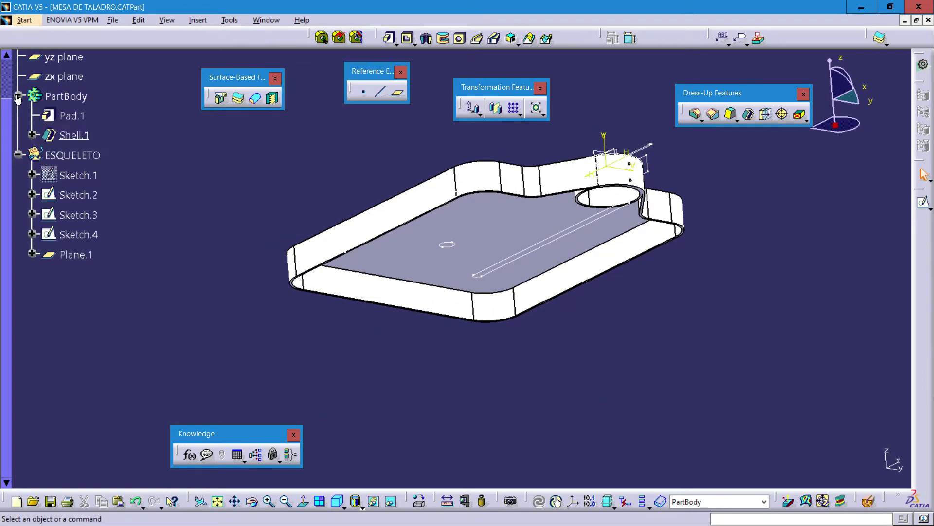
click(32, 135)
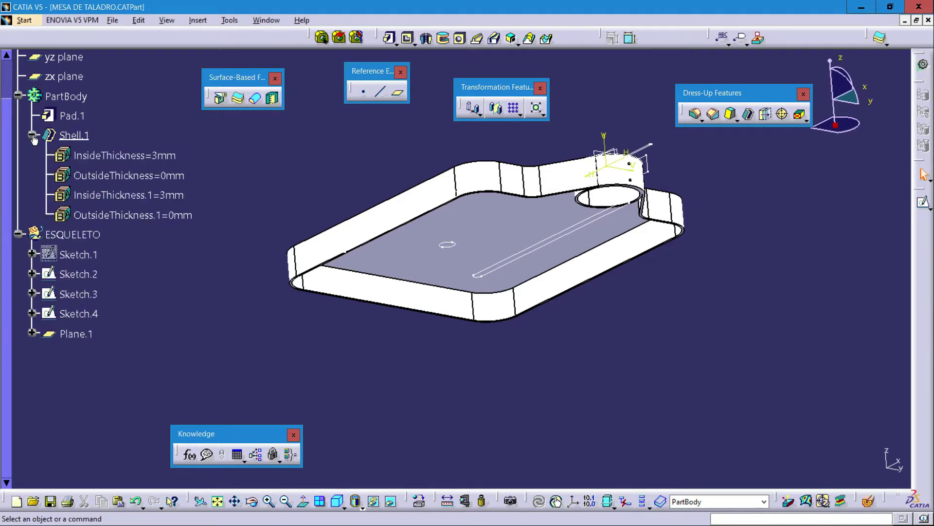
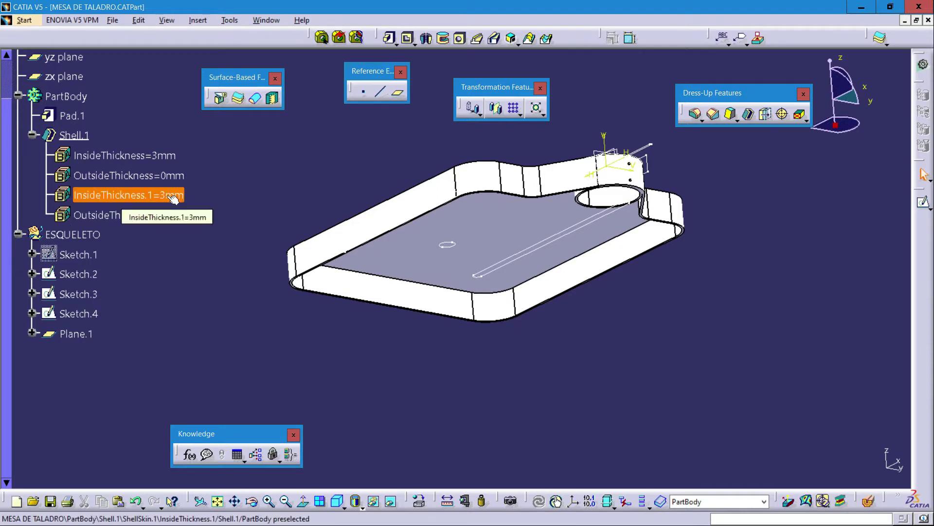
double_click(173, 196)
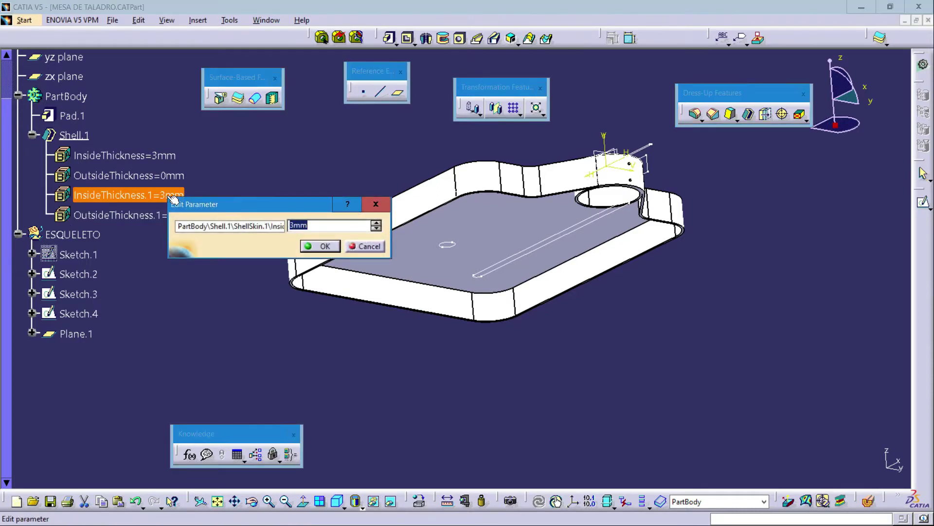
text(6)
click(324, 249)
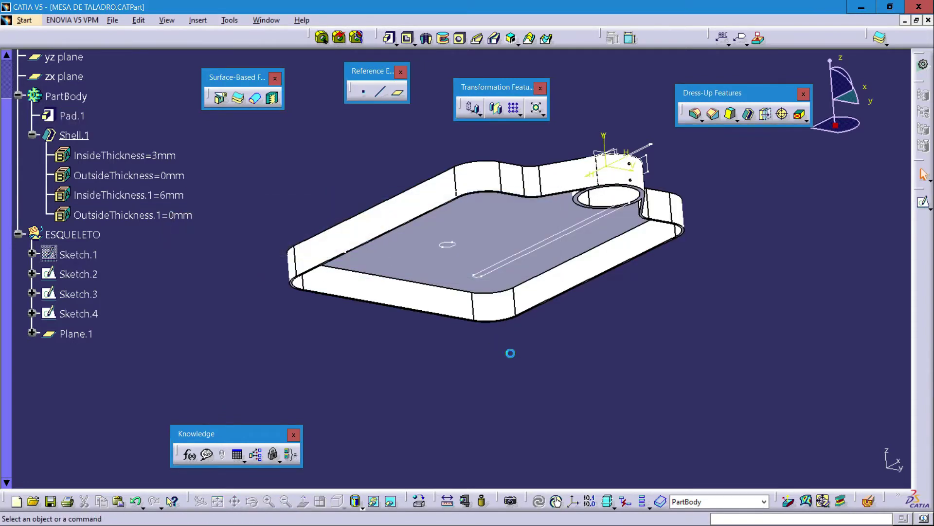
Inspect the shelled underside of the table and the thickened cylindrical wall around the hole.
middle_drag(511, 351, 530, 219)
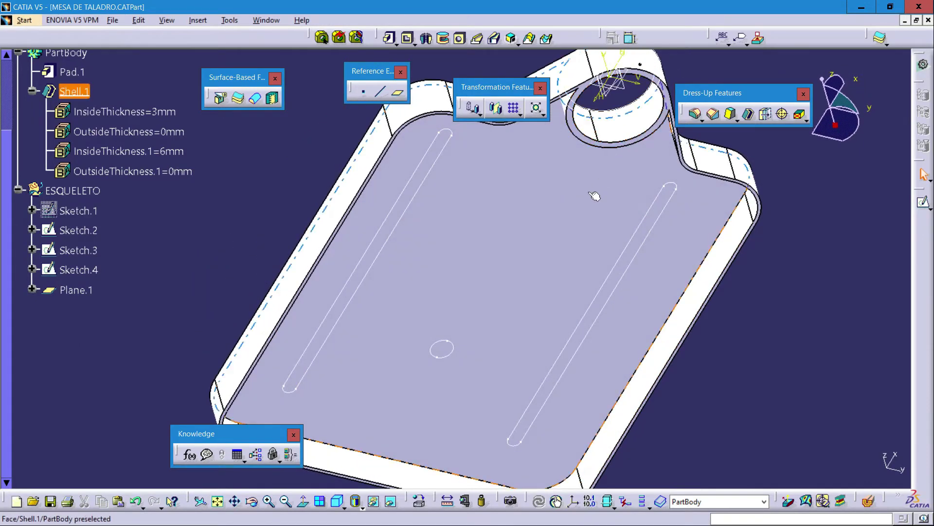
middle_drag(594, 194, 586, 305)
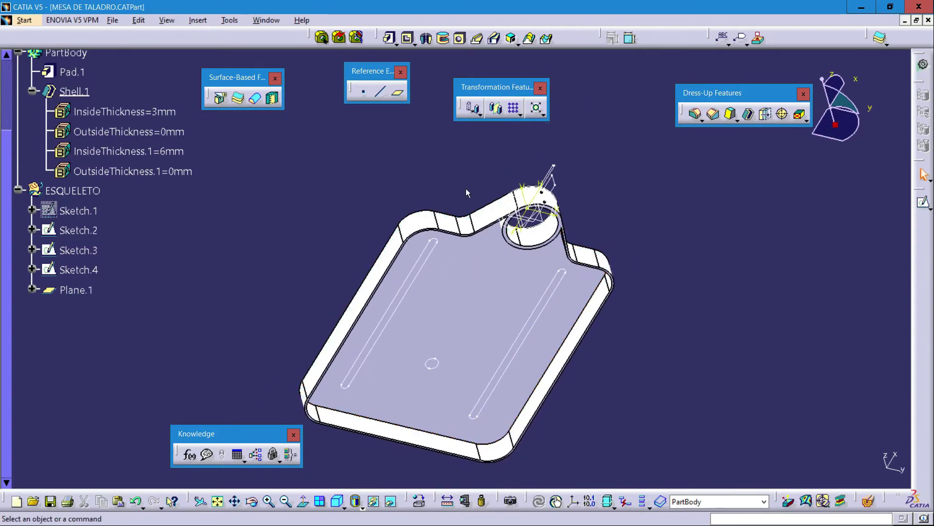
middle_drag(466, 190, 608, 258)
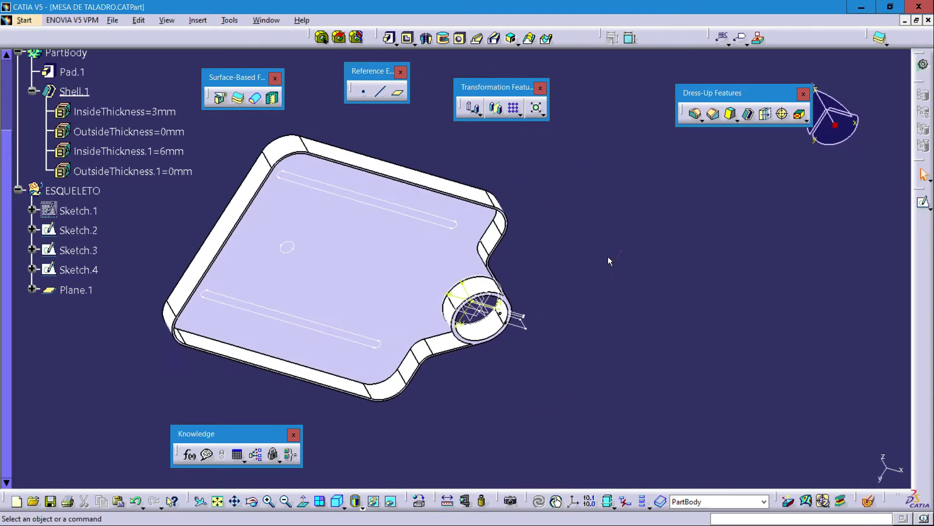
middle_drag(526, 393, 599, 322)
middle_drag(364, 136, 404, 390)
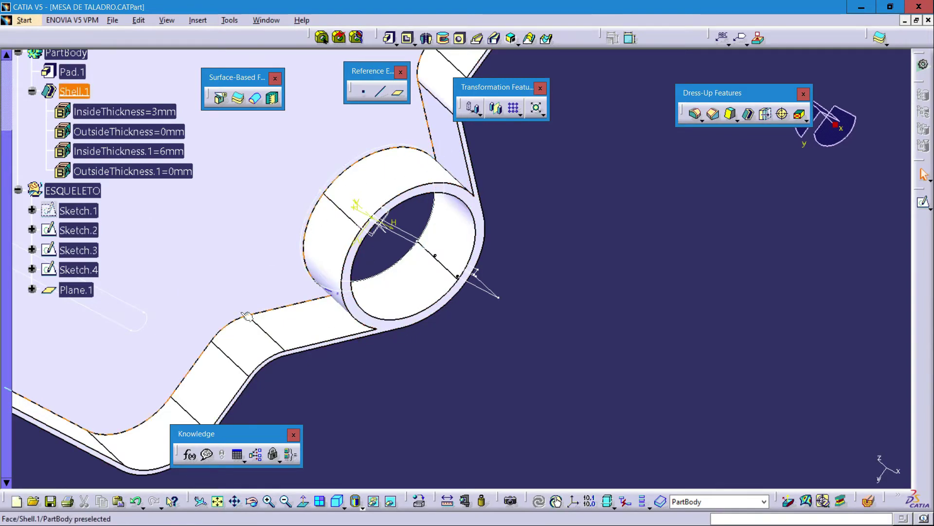
middle_drag(559, 332, 728, 319)
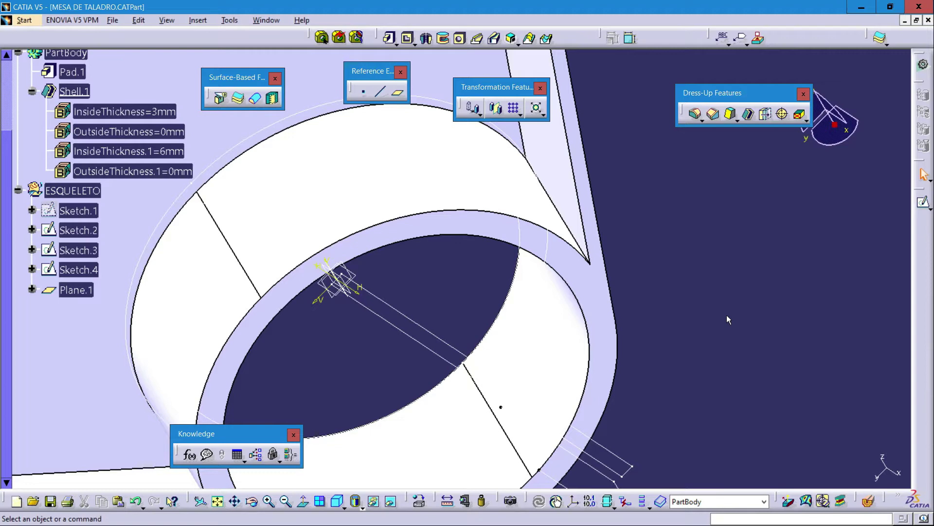
middle_drag(722, 308, 709, 216)
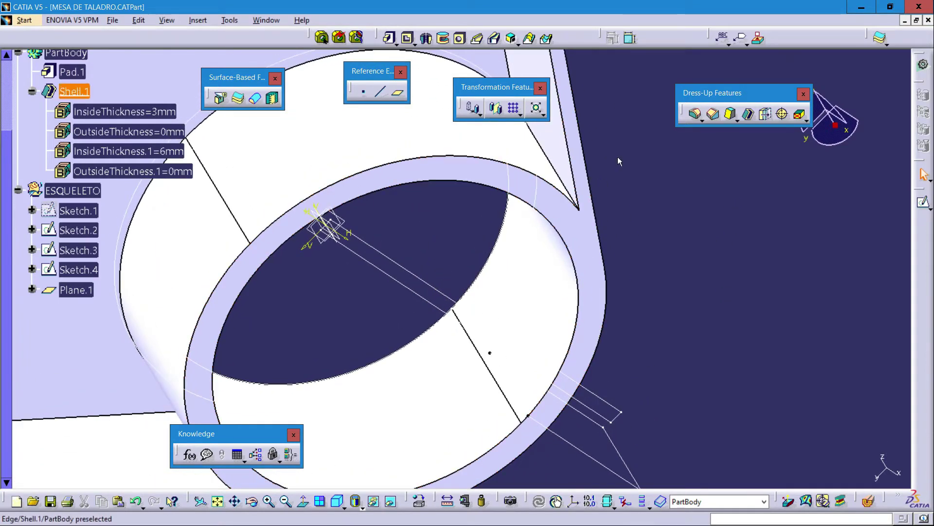
Apply a 5 mm Edge Fillet to the two inner edges where the cylindrical wall meets the table's side walls.
click(697, 115)
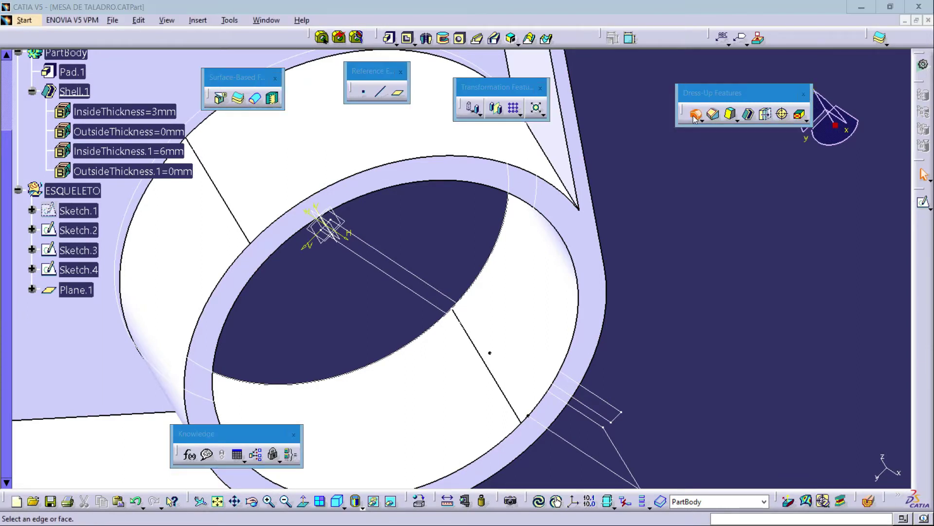
click(810, 192)
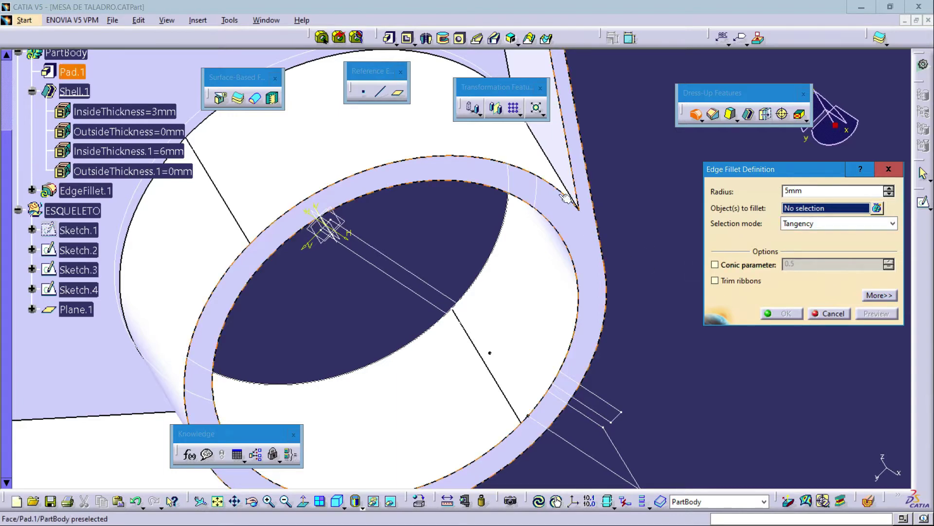
click(567, 183)
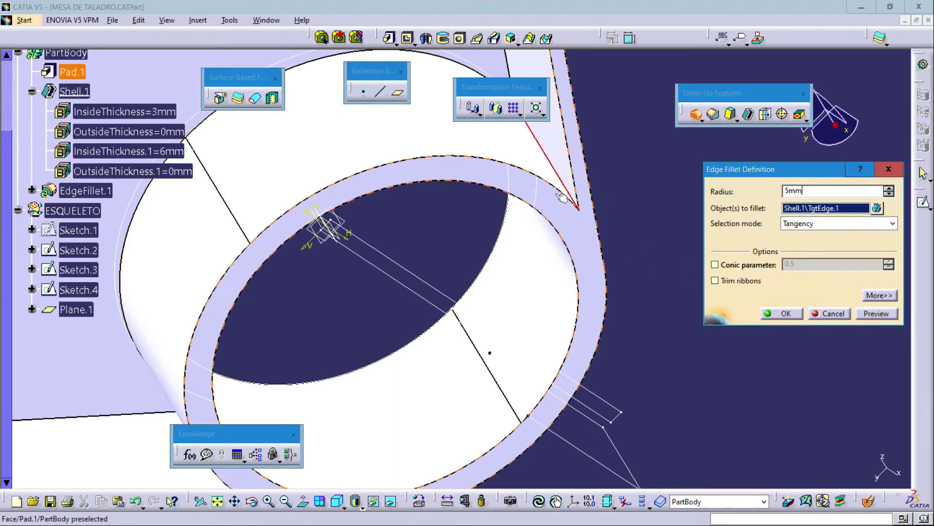
middle_drag(567, 183, 253, 361)
middle_drag(190, 365, 846, 325)
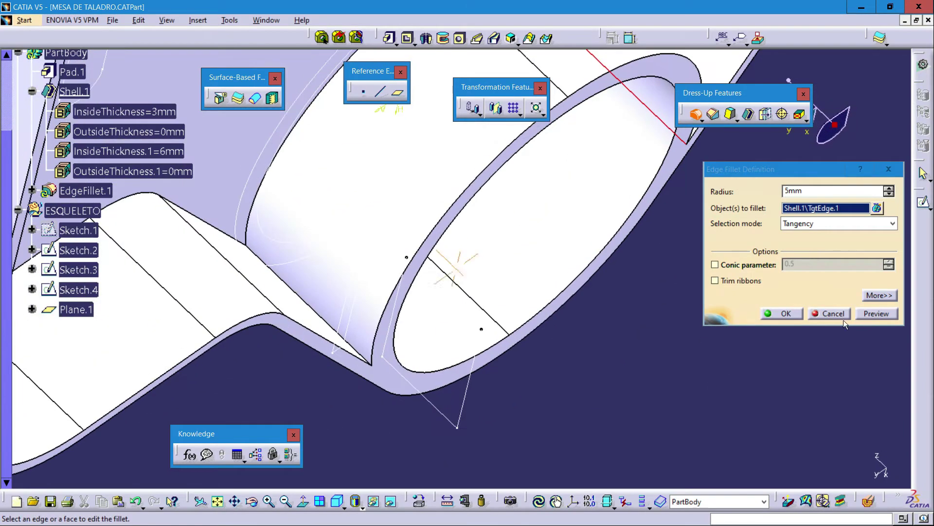
click(364, 356)
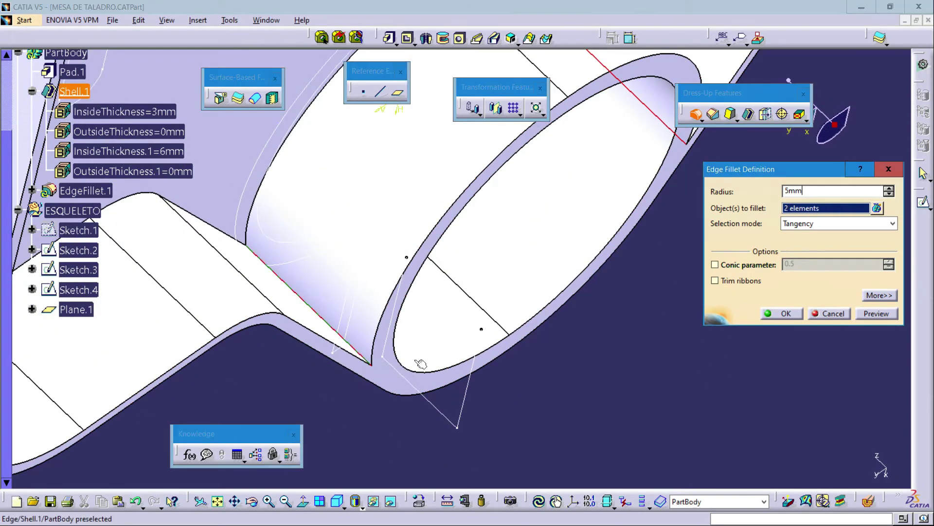
middle_drag(364, 356, 550, 382)
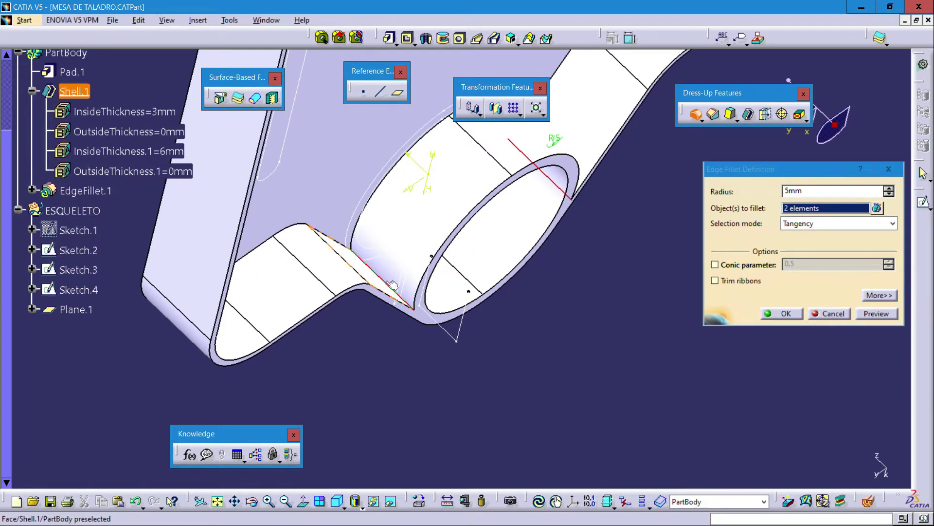
click(795, 316)
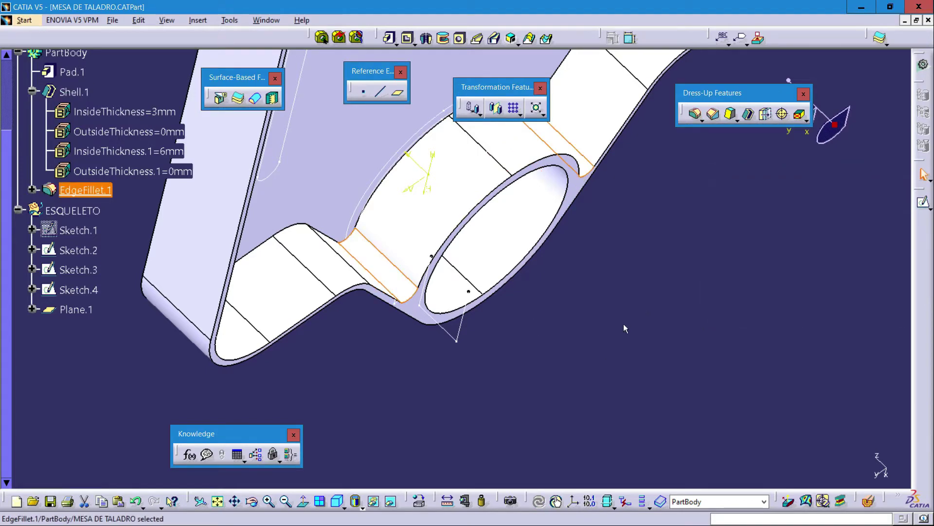
Start a Pad from Sketch.2, reverse its direction to go down through the table, and expose the second limit settings.
middle_drag(624, 325, 517, 350)
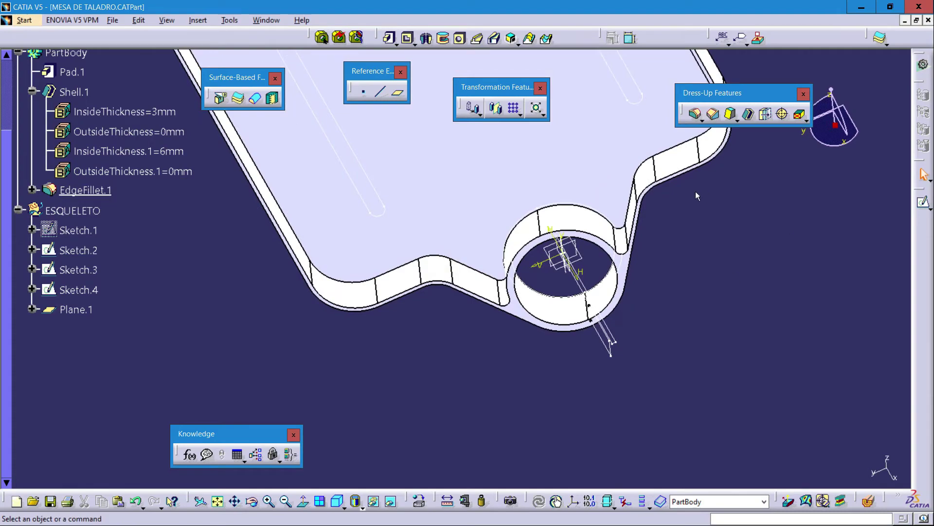
middle_drag(696, 195, 584, 204)
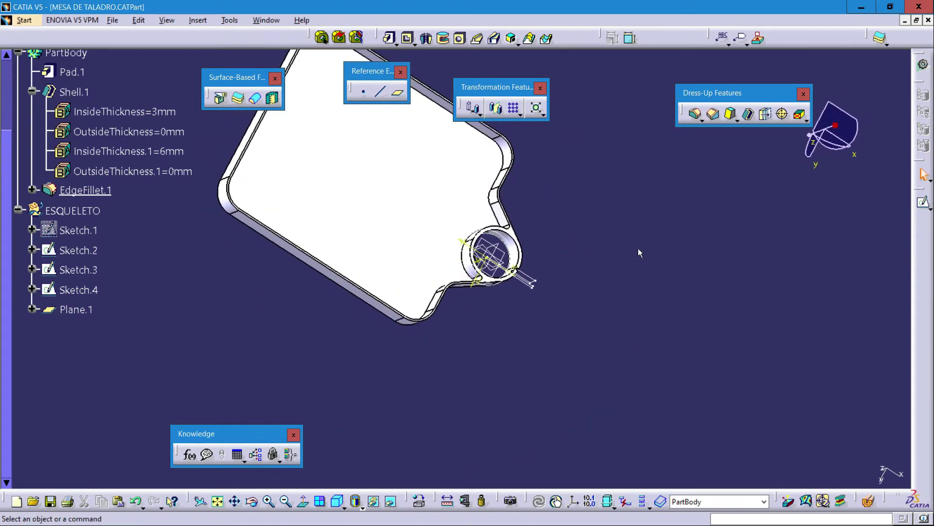
middle_drag(502, 342, 546, 349)
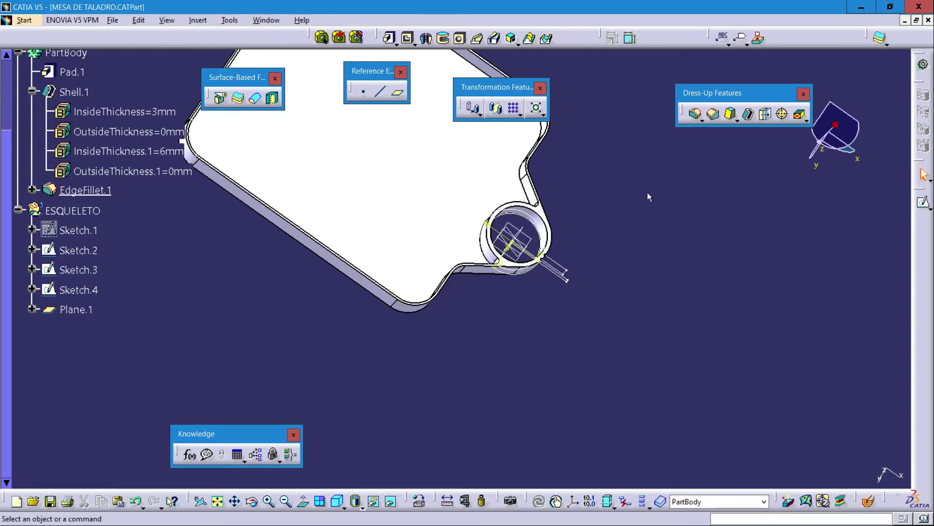
middle_drag(607, 118, 480, 340)
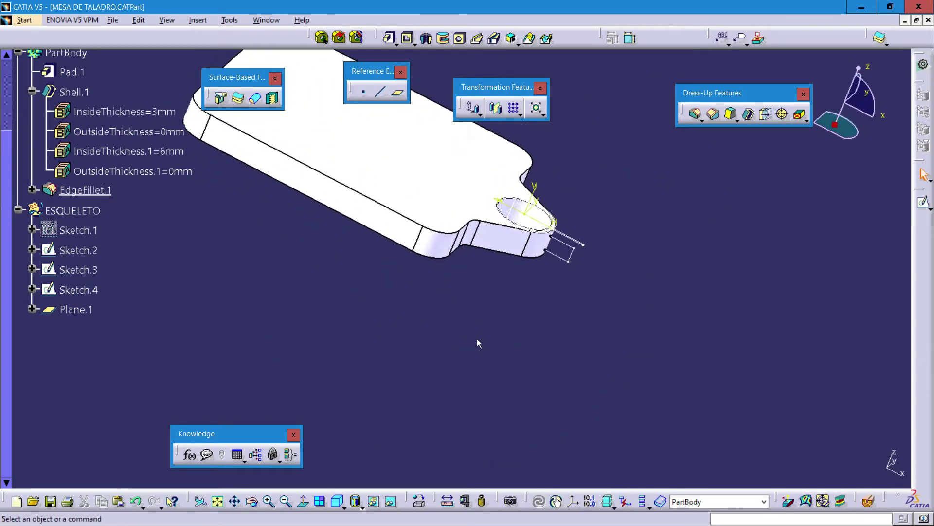
click(389, 39)
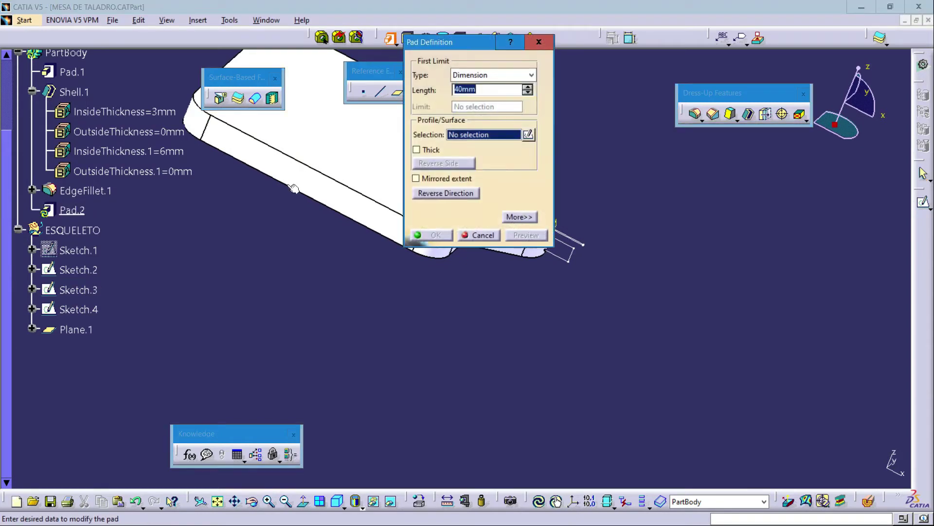
click(80, 271)
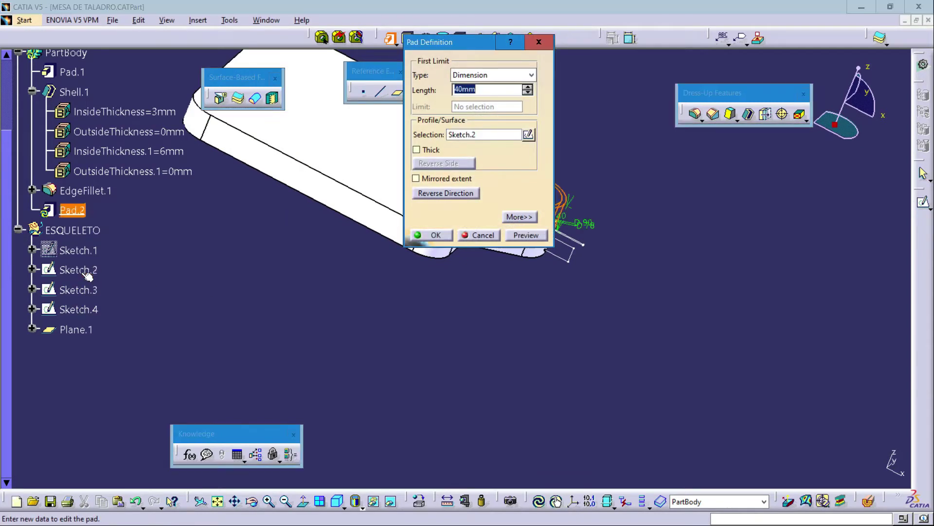
middle_drag(327, 263, 142, 298)
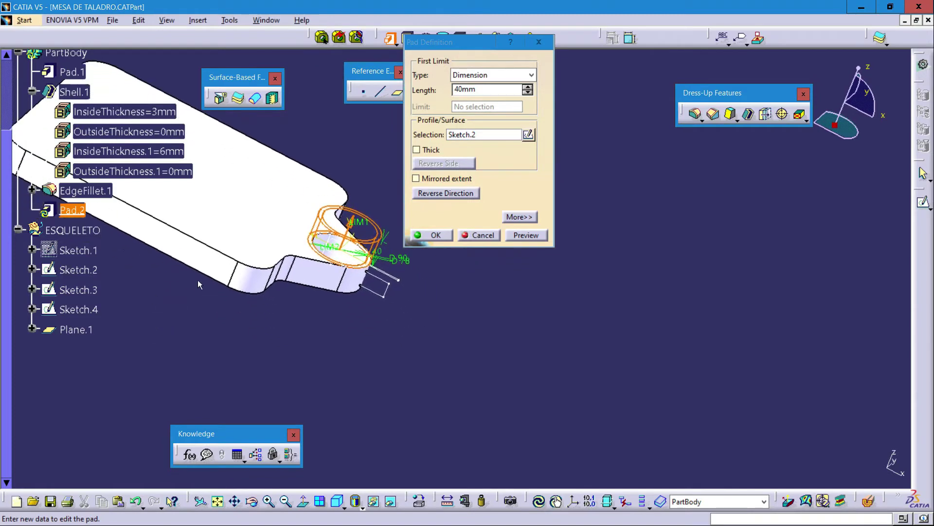
click(457, 198)
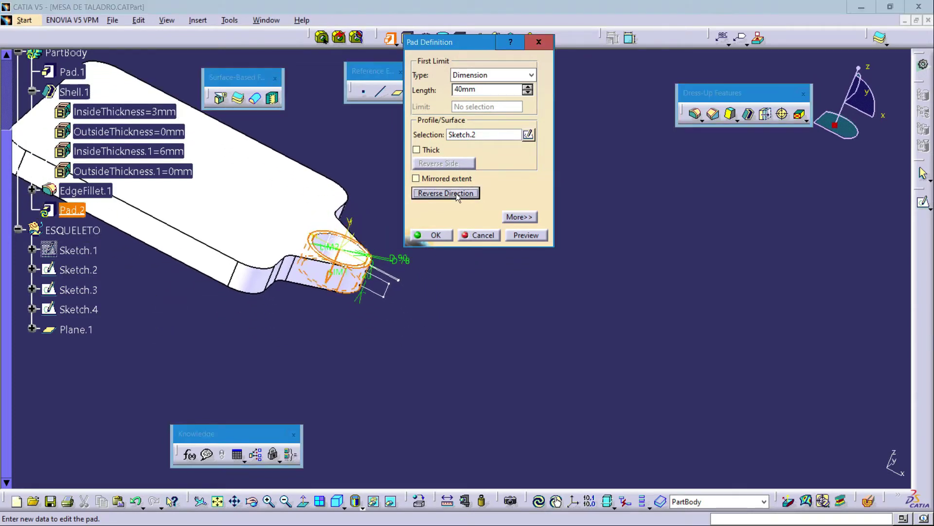
click(520, 217)
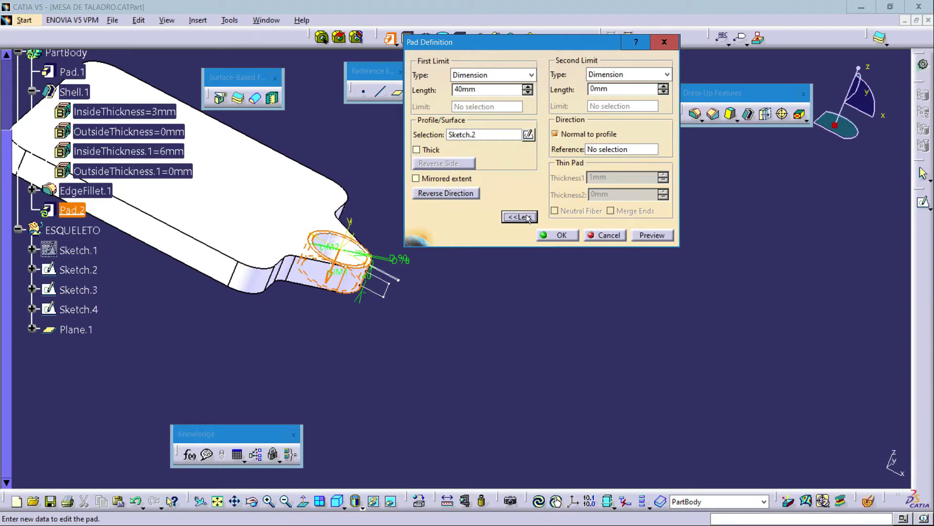
Set the pad's first limit to 45 mm and second limit to -40 mm, and create it.
double_click(488, 91)
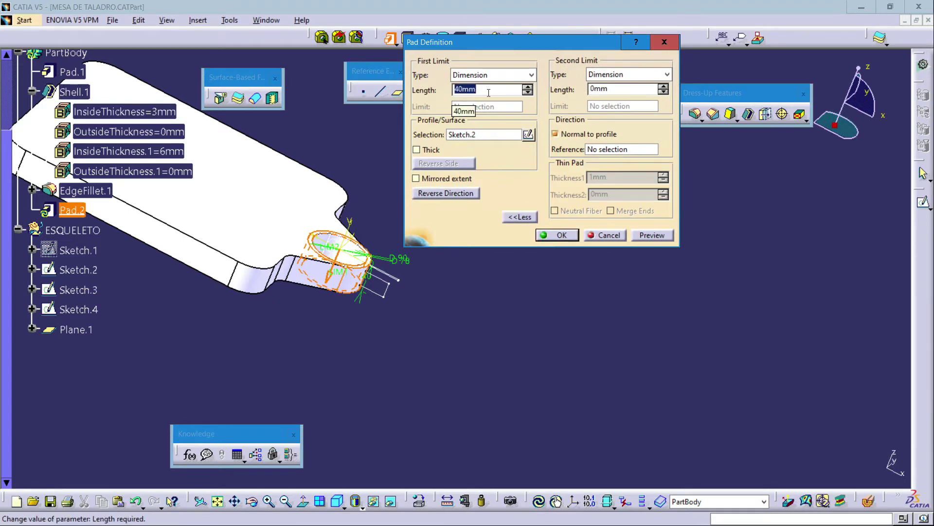
text(45)
double_click(621, 89)
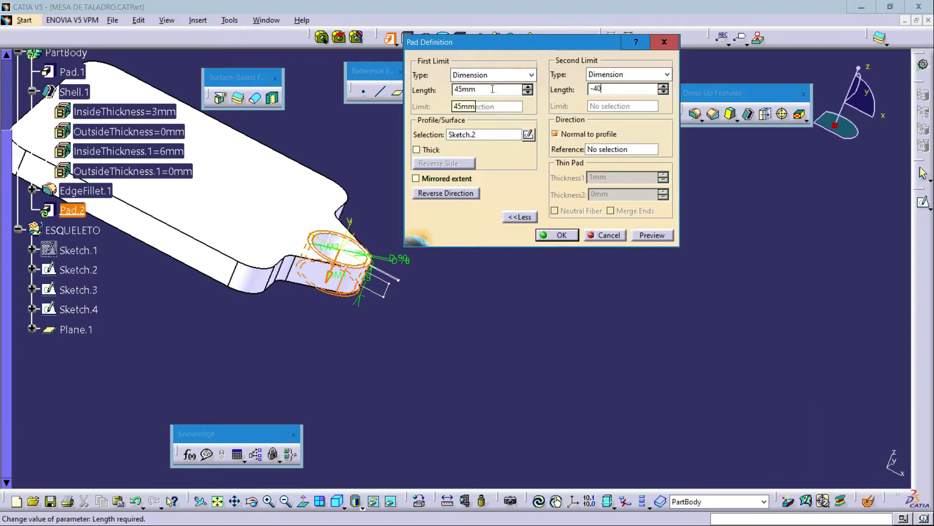
key(Return)
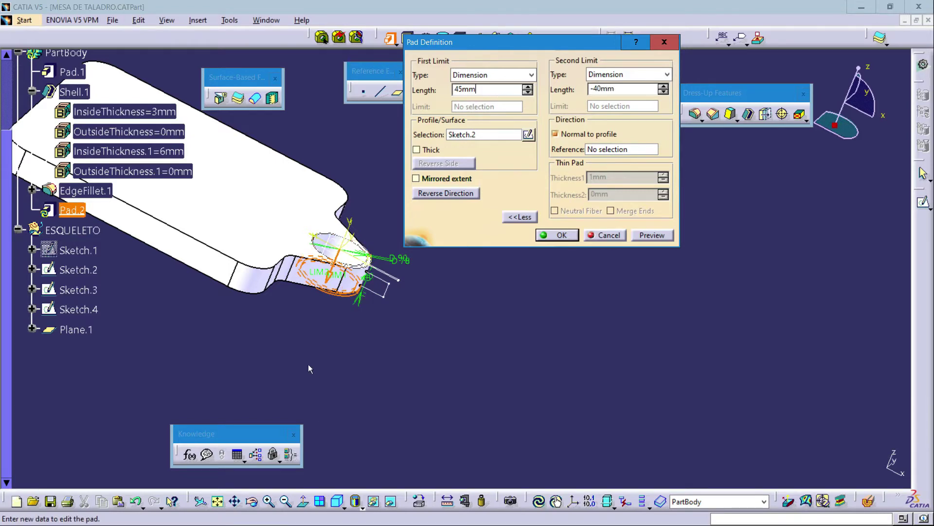
middle_drag(308, 365, 349, 308)
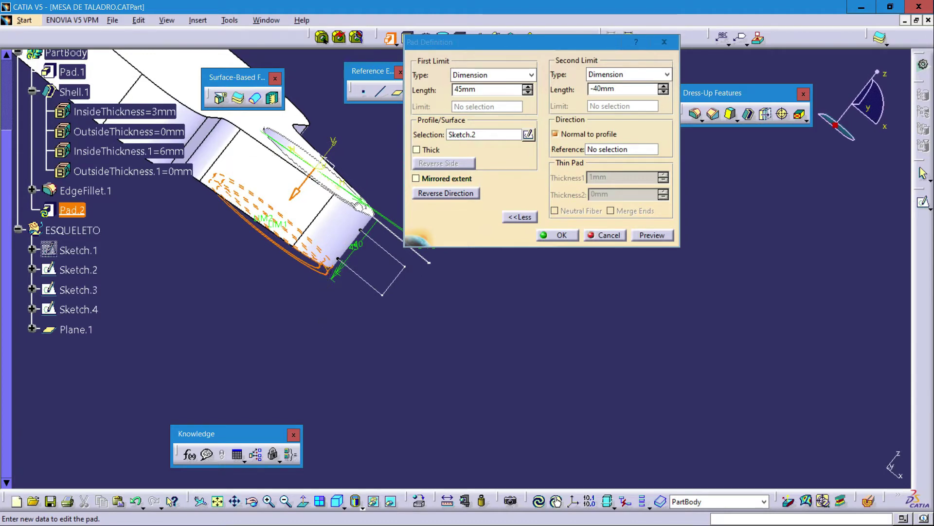
middle_drag(439, 361, 551, 415)
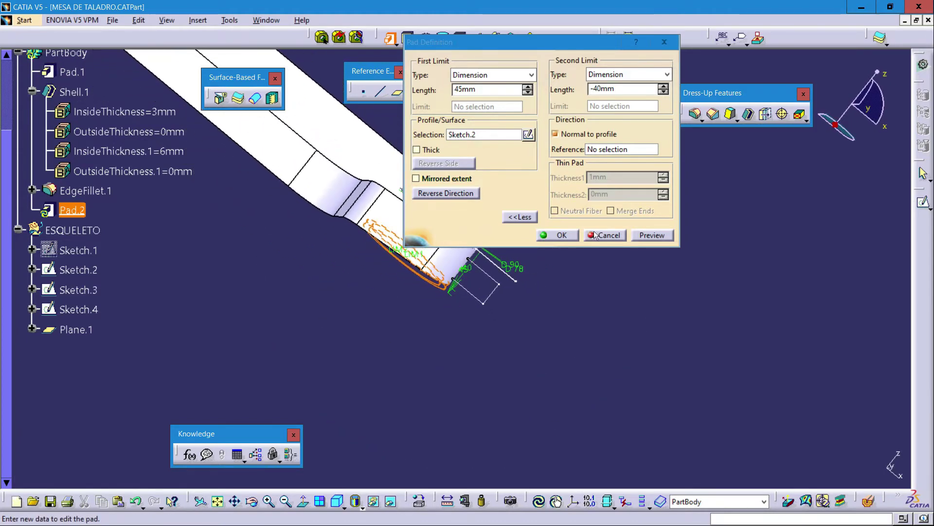
click(561, 235)
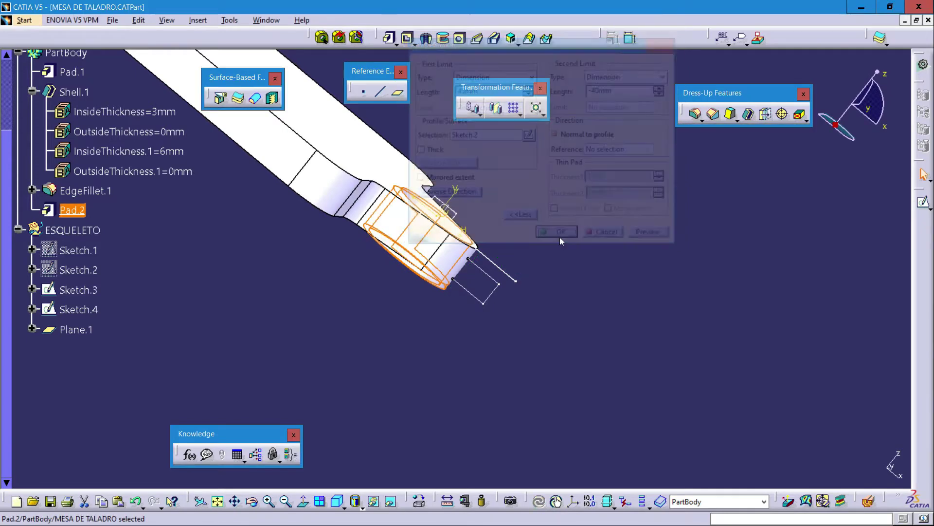
Define ESQUELETO as the in-work object.
middle_drag(394, 291, 428, 323)
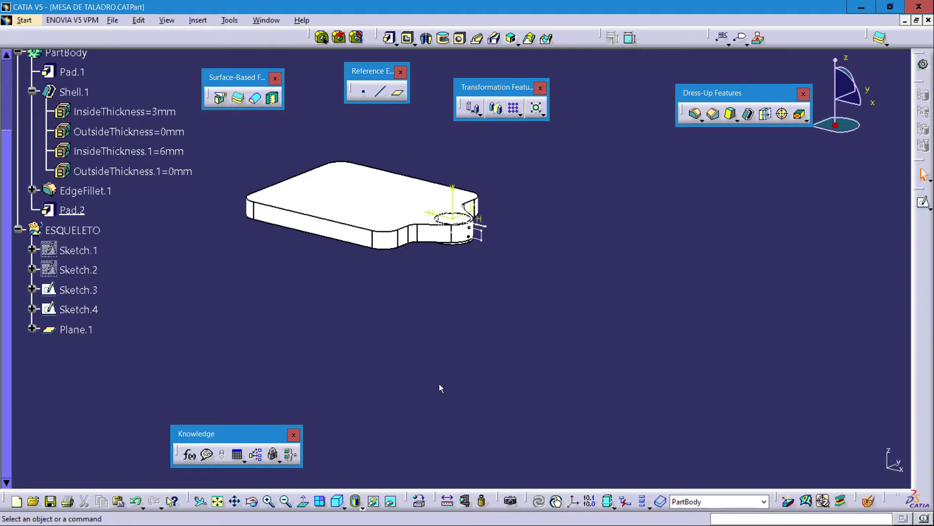
middle_drag(382, 371, 308, 311)
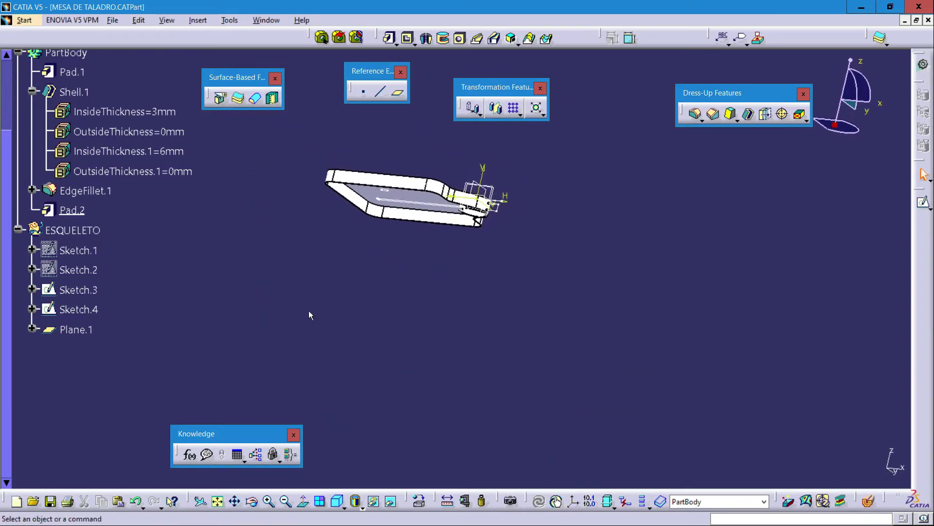
right_click(91, 236)
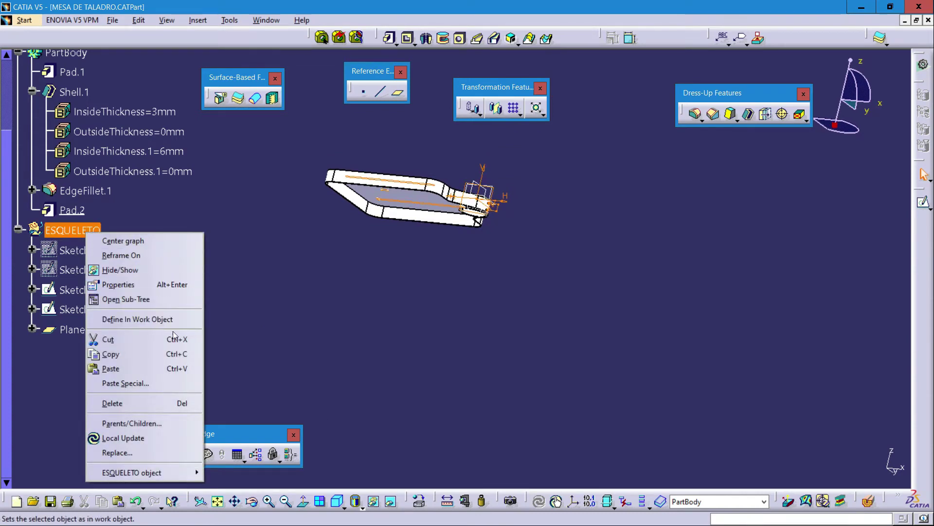
Define the ESQUELETO set as the in-work object.
click(138, 319)
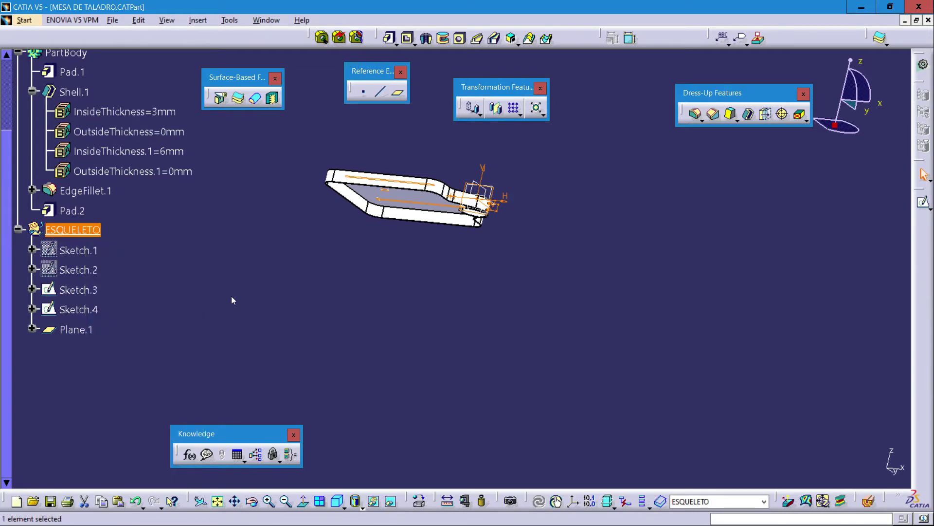
click(322, 324)
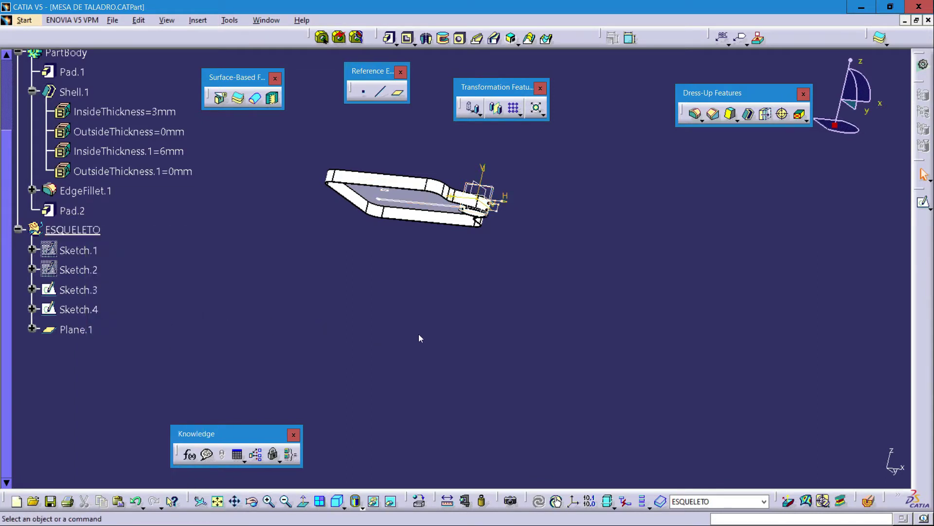
Set the fill colour of Shell.1 to the lighter blue in its graphic properties.
middle_drag(421, 337, 506, 319)
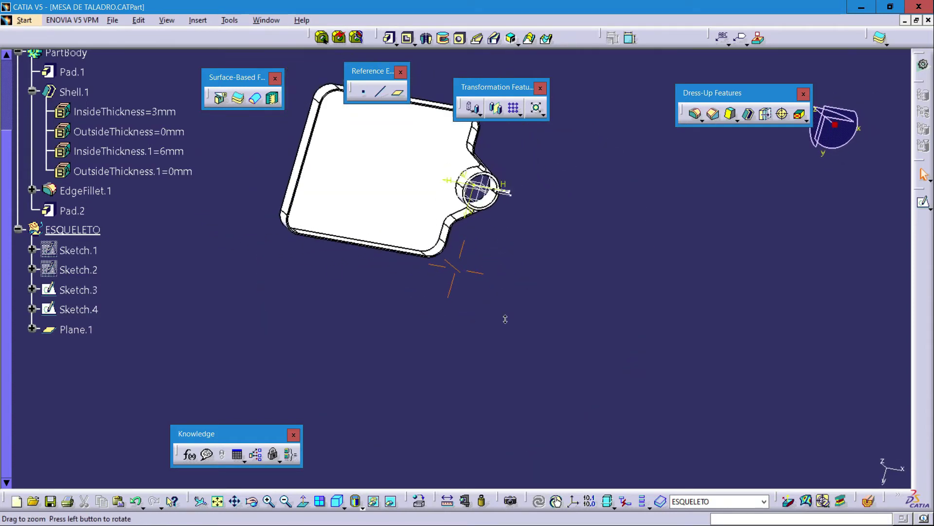
mouse_move(451, 308)
middle_down()
mouse_move(355, 327)
mouse_move(334, 355)
mouse_move(347, 325)
middle_up()
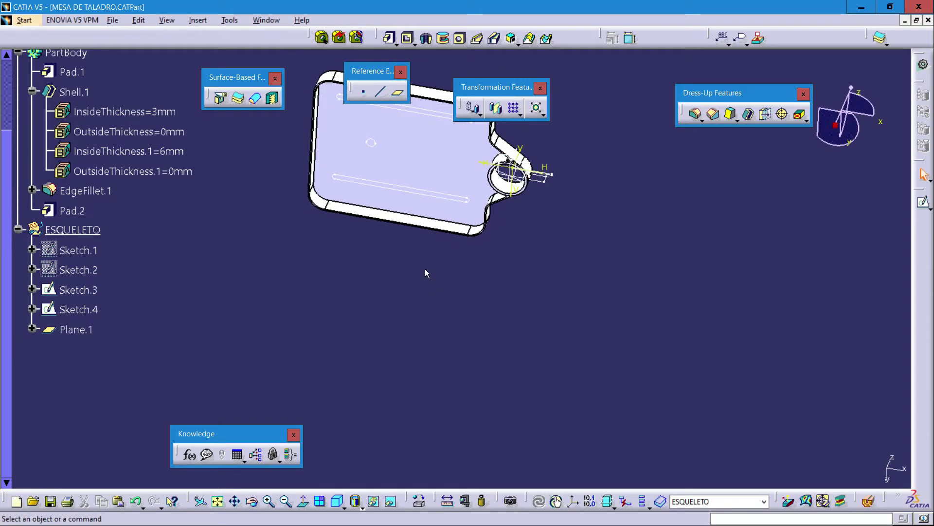
middle_drag(426, 273, 485, 336)
middle_drag(417, 328, 431, 273)
click(74, 92)
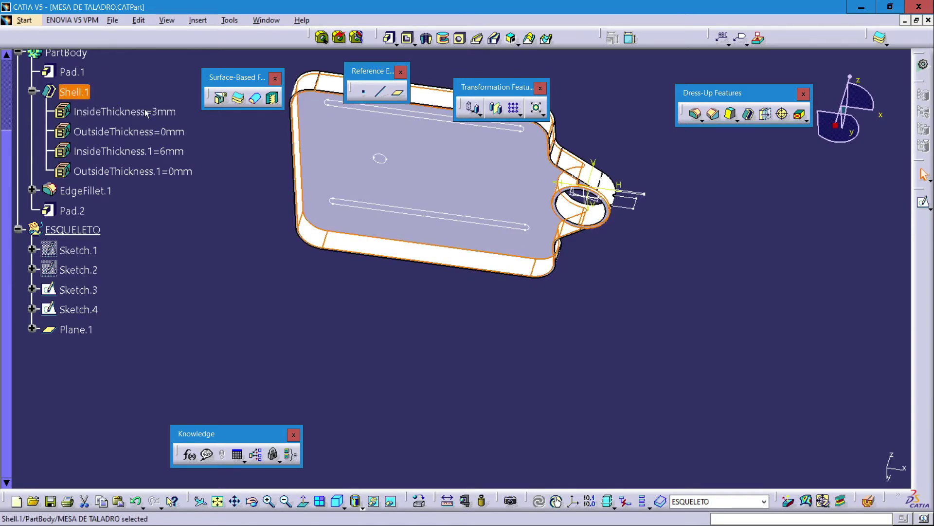
right_click(84, 91)
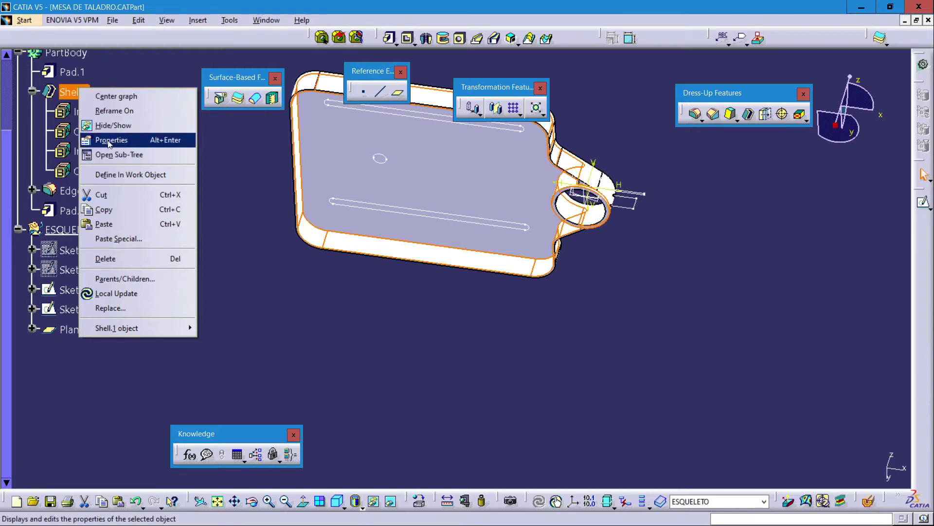
click(120, 142)
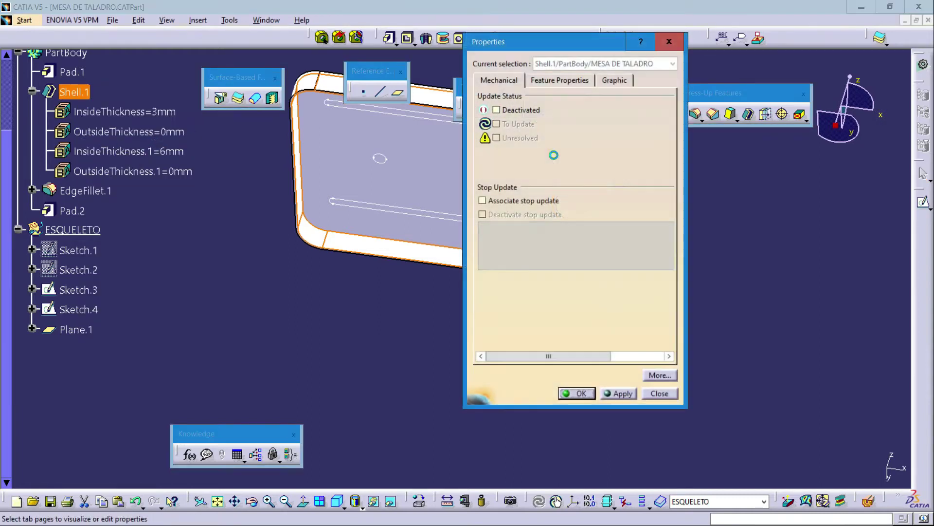
click(616, 80)
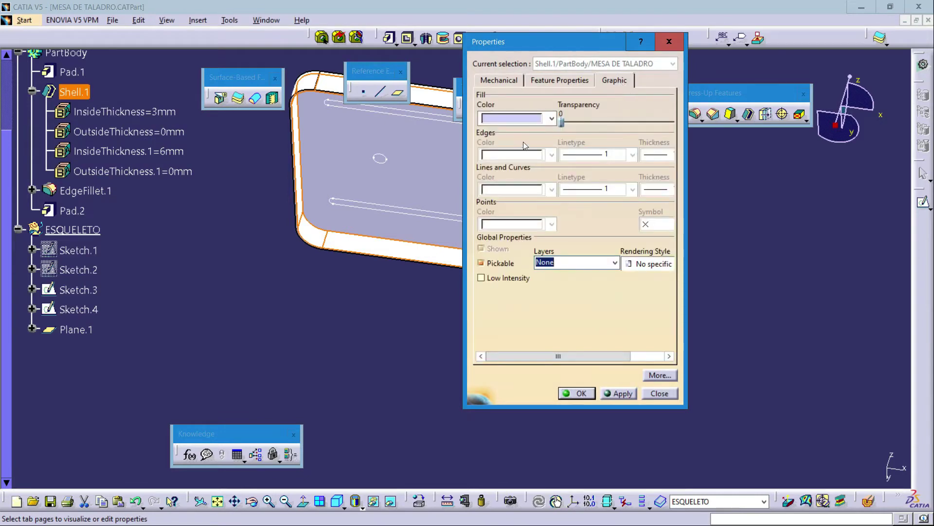
click(513, 118)
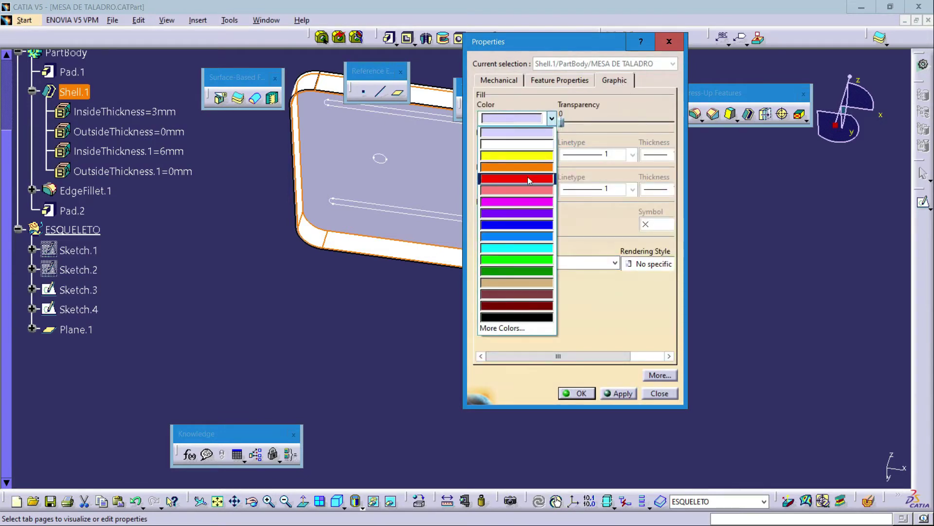
click(539, 235)
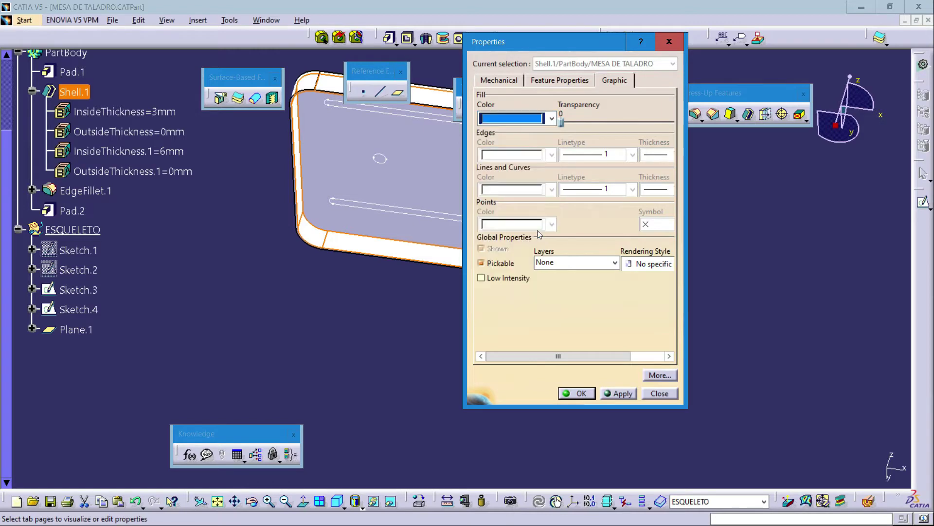
click(618, 393)
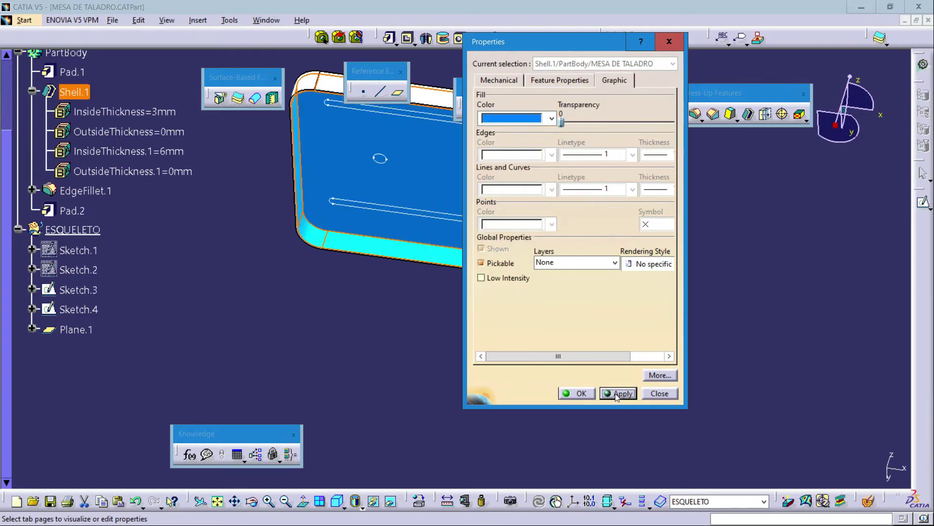
click(575, 394)
Start a new sketch on Plane.1.
middle_drag(454, 350, 463, 188)
middle_drag(484, 377, 525, 330)
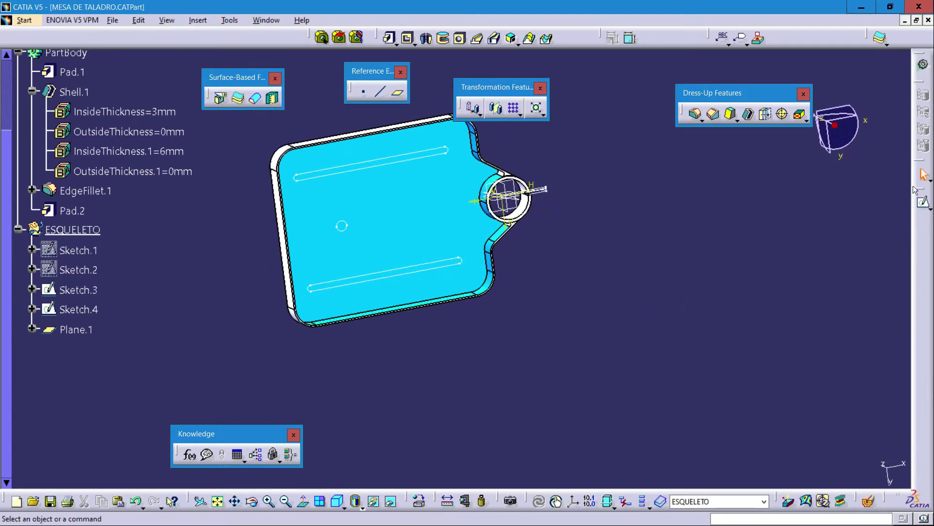
click(924, 204)
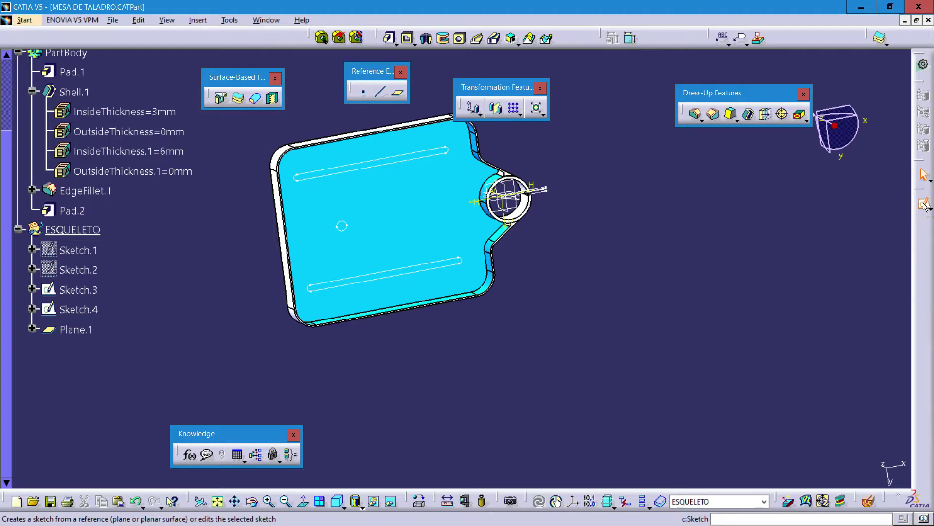
click(94, 329)
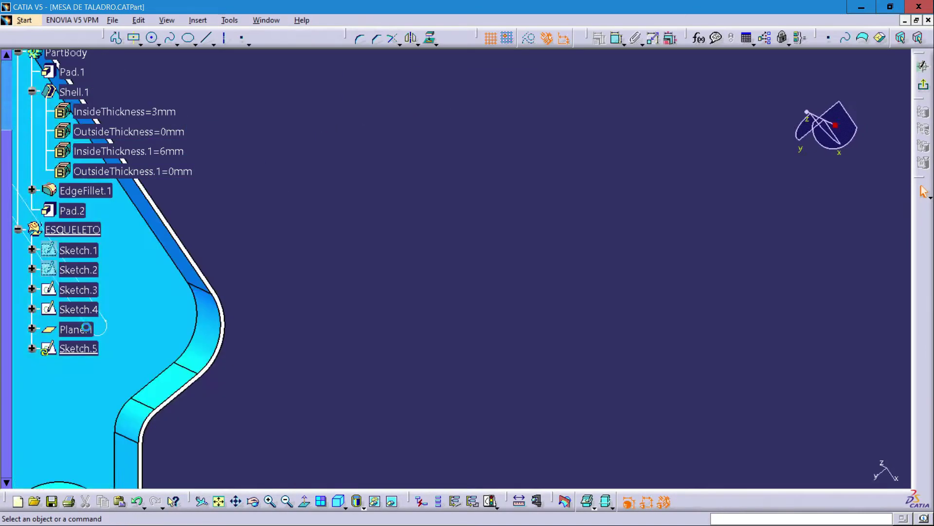
Project the 3D silhouette edges of the ring boss's outer cylindrical face onto the sketch plane.
click(217, 501)
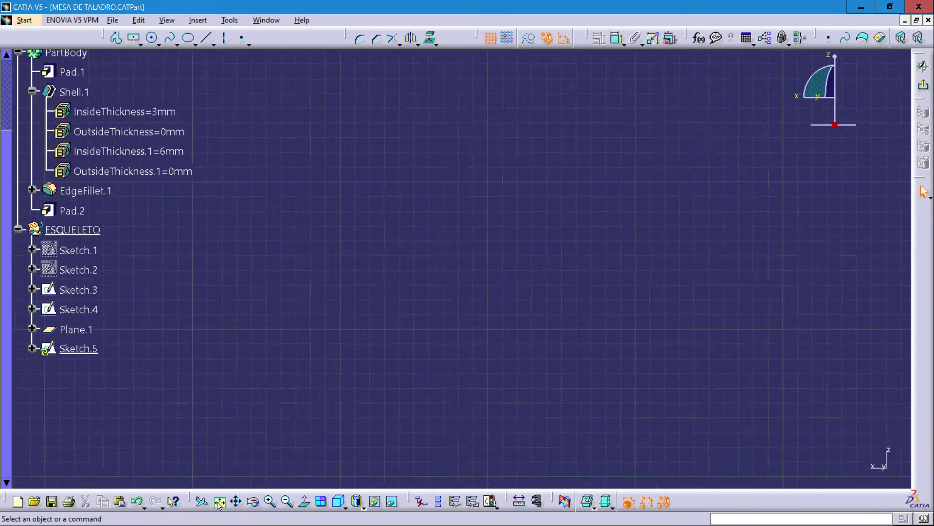
middle_drag(378, 360, 520, 239)
mouse_move(477, 264)
middle_down()
mouse_move(438, 267)
mouse_move(370, 319)
mouse_move(381, 330)
mouse_move(419, 269)
middle_up()
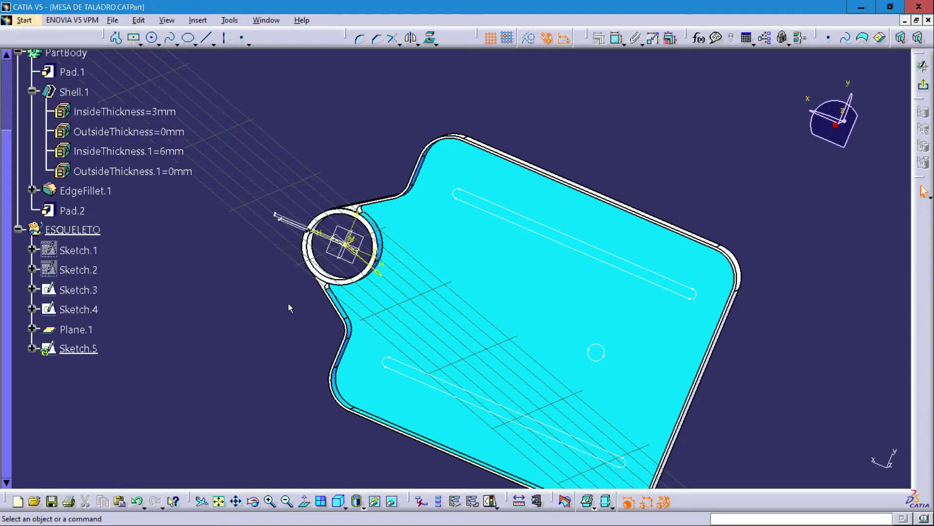
middle_drag(423, 317, 385, 250)
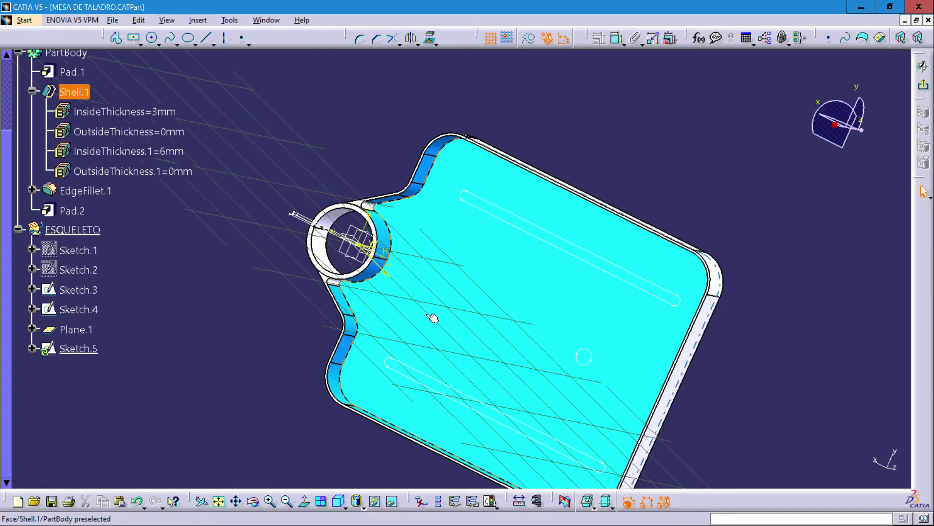
middle_drag(381, 326, 438, 353)
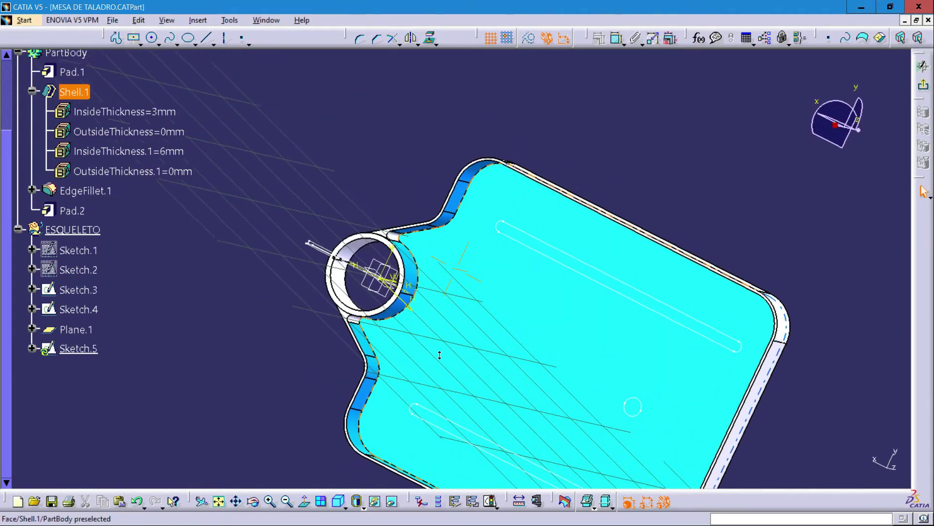
click(437, 42)
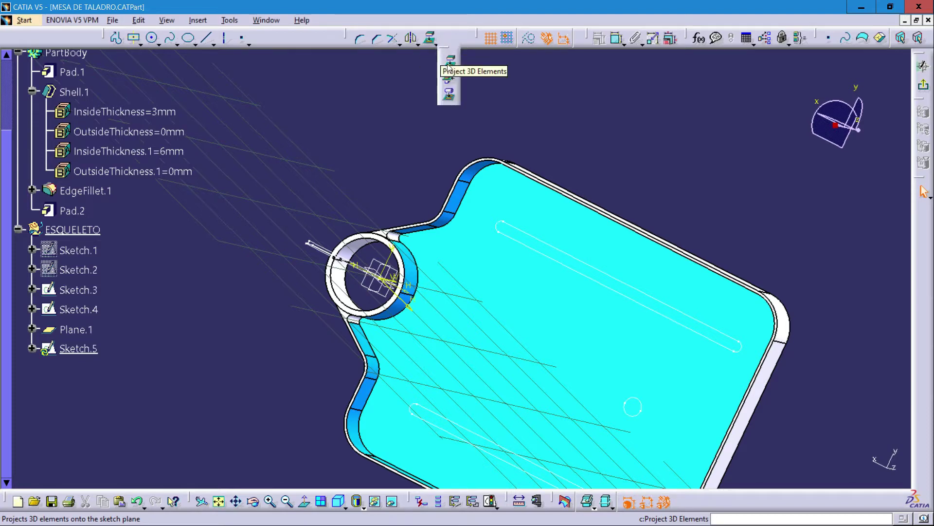
click(450, 97)
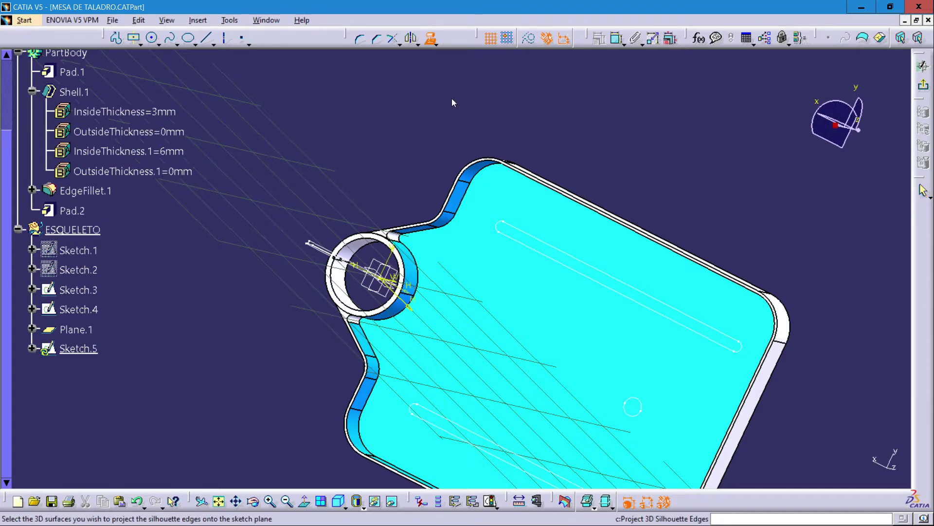
click(419, 274)
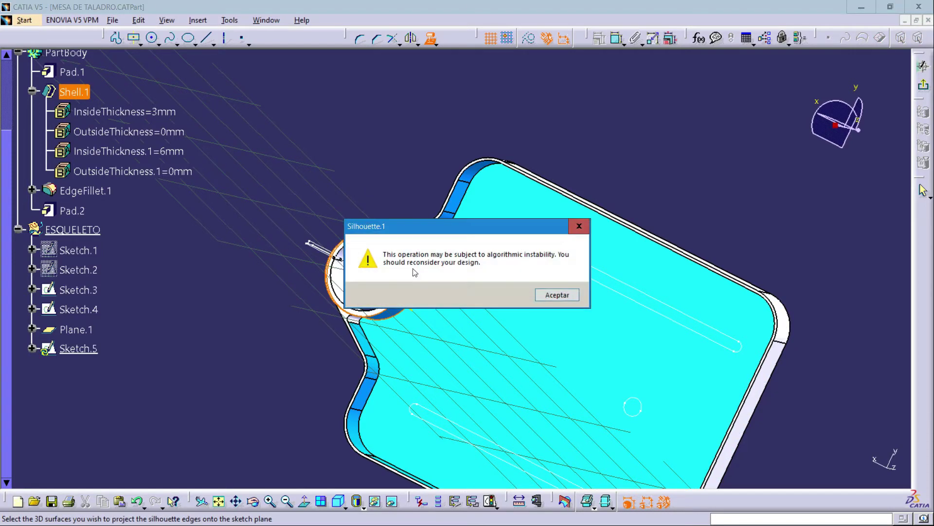
click(556, 295)
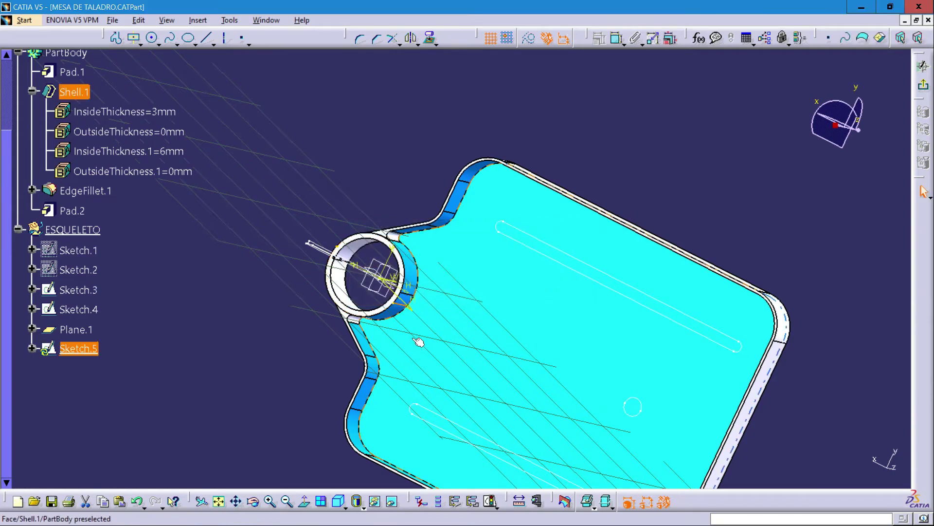
Convert the projected silhouette line on the tray side of the ring boss into a construction element.
mouse_move(402, 366)
middle_down()
mouse_move(391, 355)
mouse_move(454, 318)
mouse_move(474, 331)
mouse_move(451, 360)
mouse_move(428, 283)
mouse_move(377, 258)
mouse_move(398, 248)
mouse_move(433, 290)
mouse_move(530, 297)
middle_up()
click(225, 382)
mouse_move(226, 348)
middle_down()
mouse_move(418, 325)
mouse_move(317, 322)
mouse_move(340, 317)
mouse_move(313, 381)
mouse_move(224, 291)
middle_up()
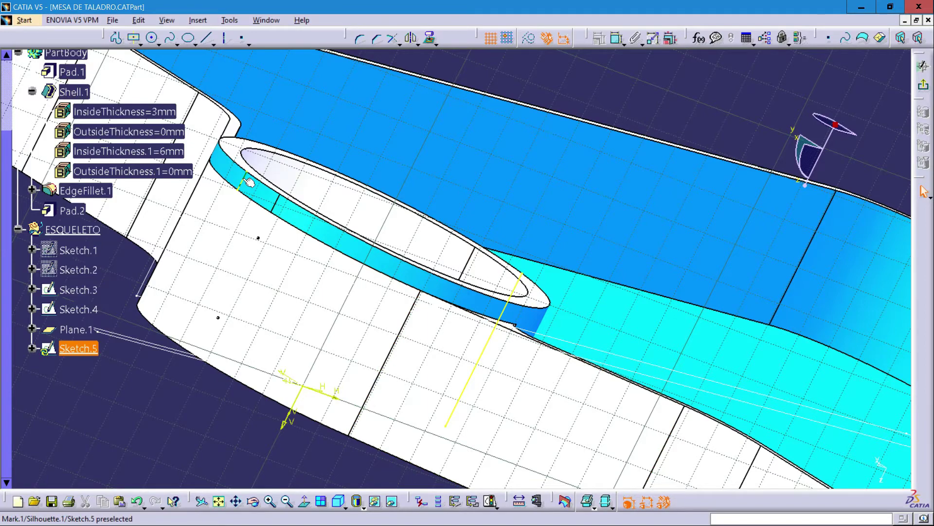
middle_drag(253, 236, 362, 320)
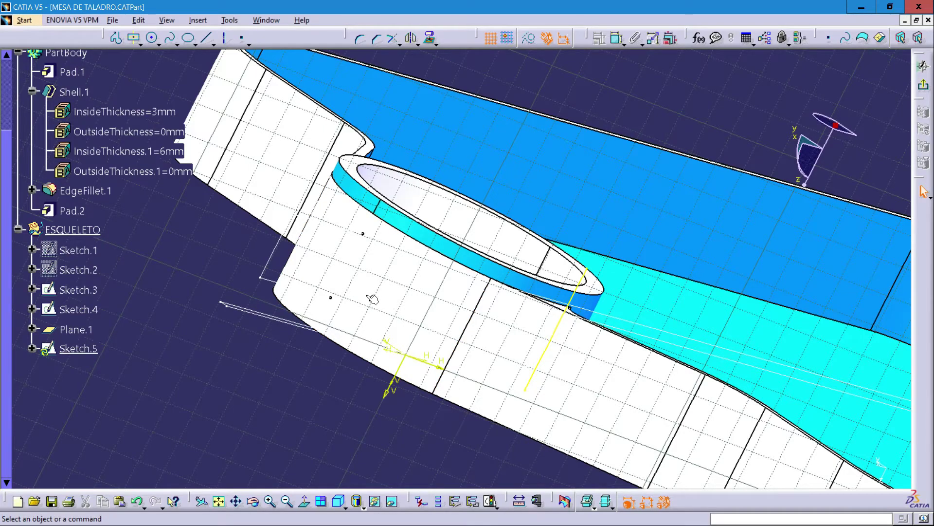
middle_drag(682, 317, 446, 302)
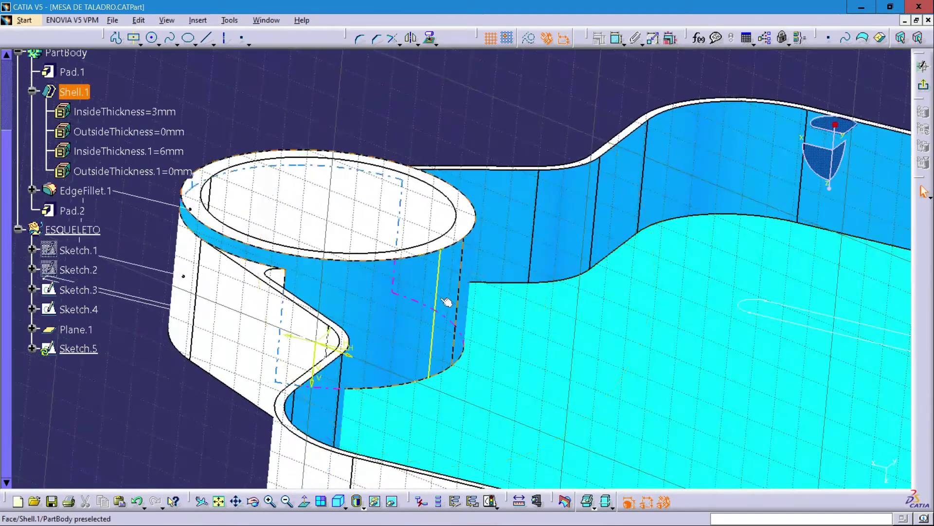
middle_drag(475, 375, 606, 337)
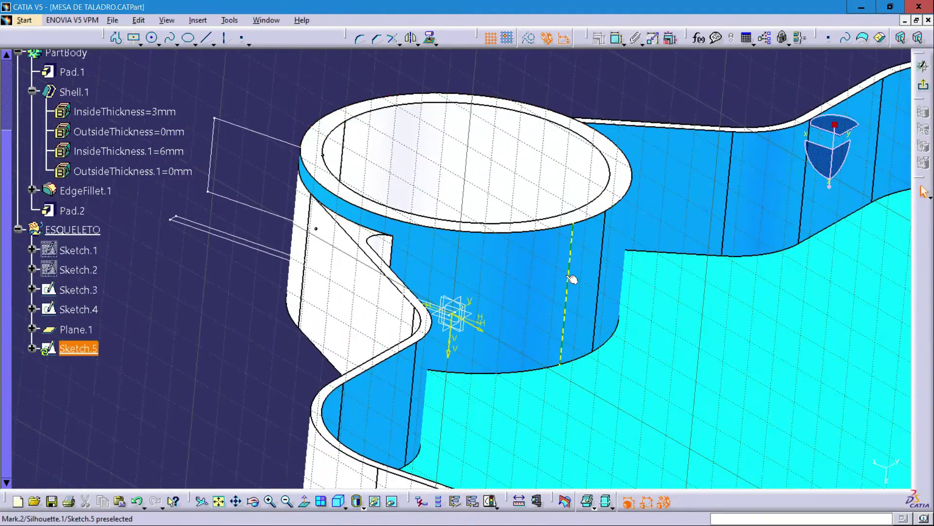
click(571, 306)
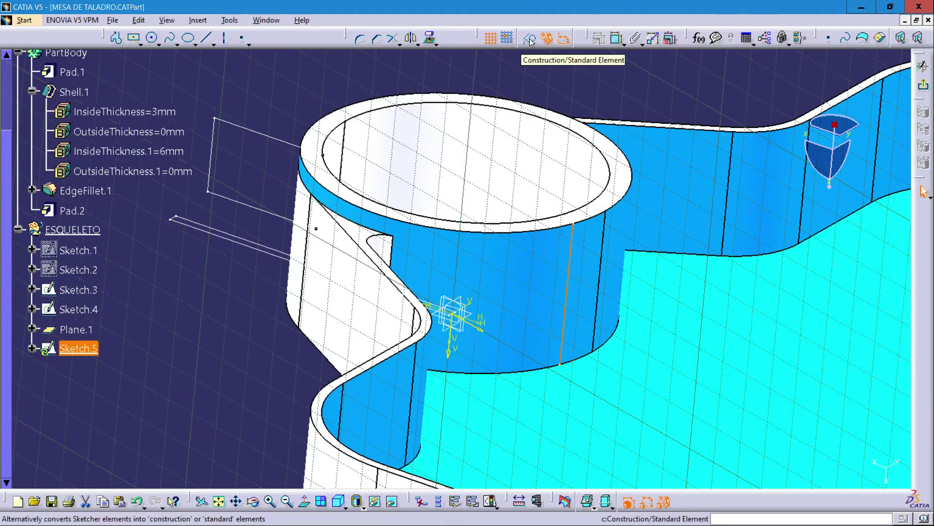
click(530, 39)
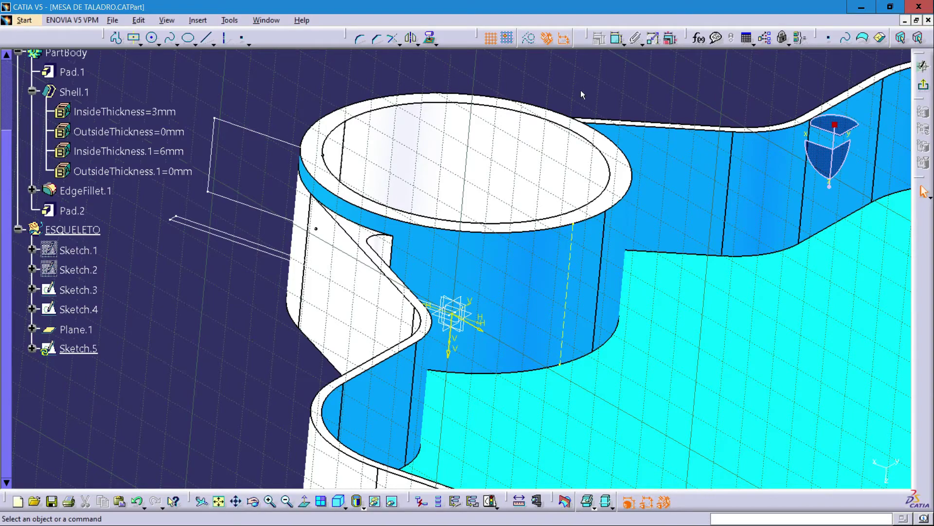
Sketch a line from the construction silhouette line on the boss outward over the tray floor.
middle_drag(582, 94, 530, 142)
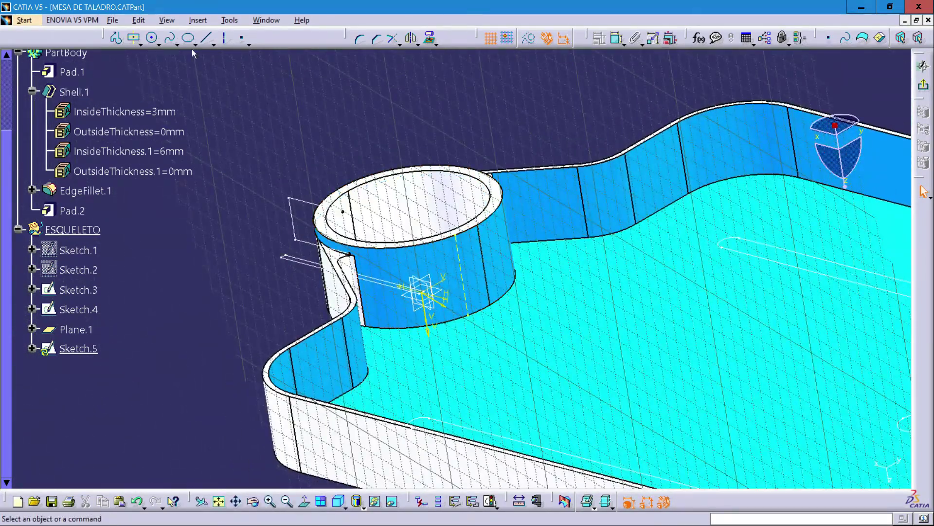
click(207, 40)
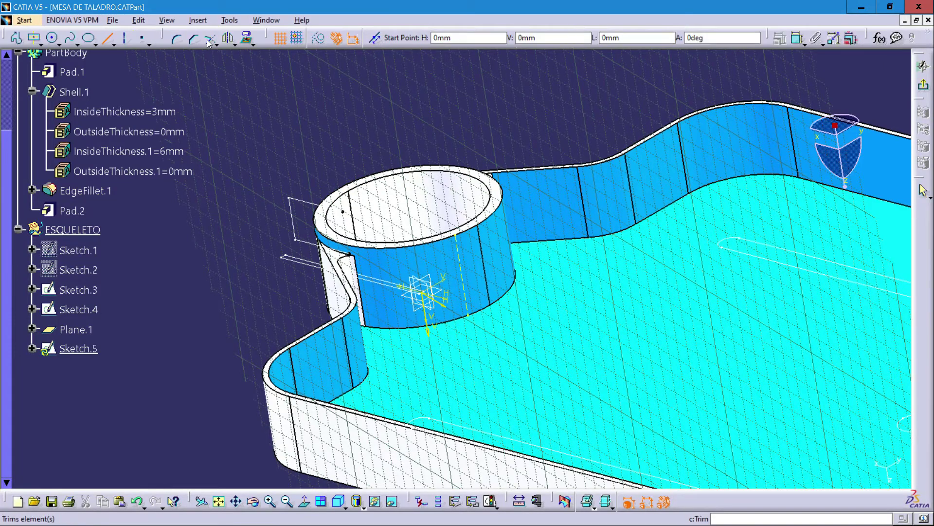
click(461, 259)
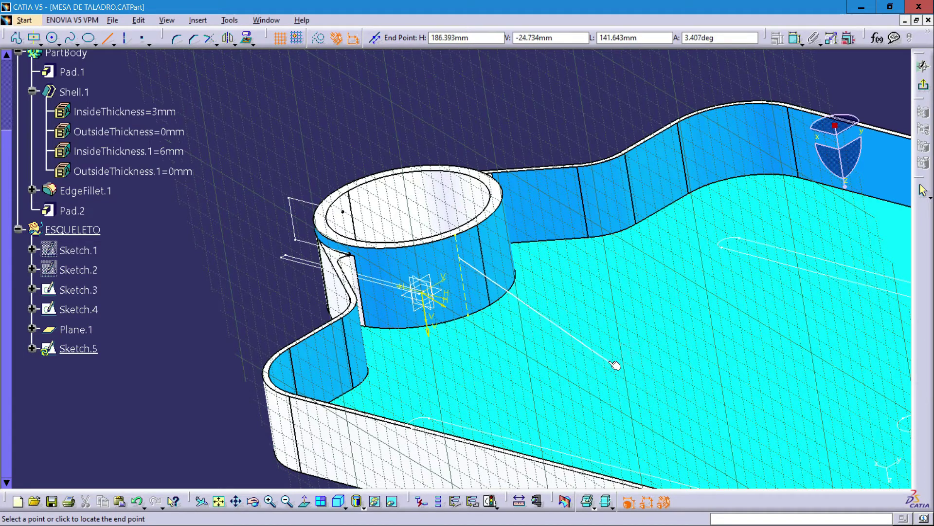
click(625, 387)
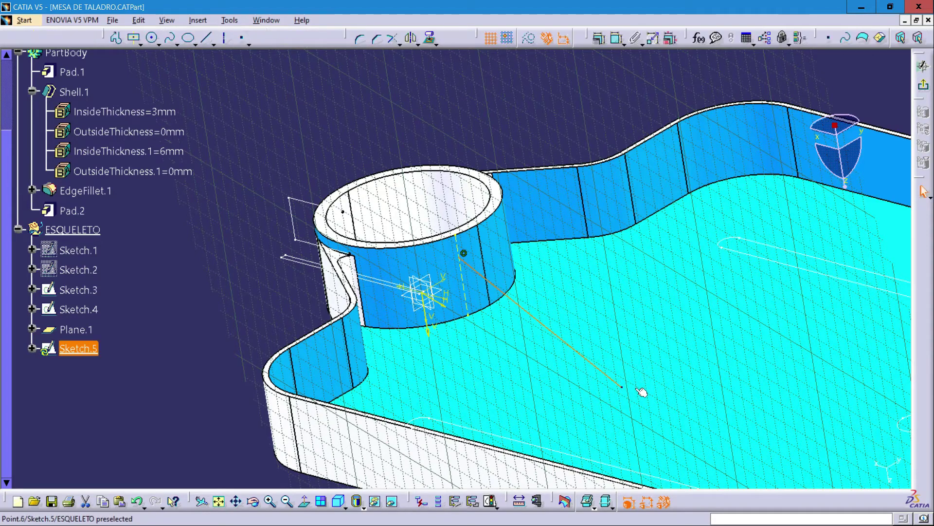
click(722, 347)
Make the sketch line's outer endpoint coincident with the tray floor face.
middle_drag(713, 341, 685, 275)
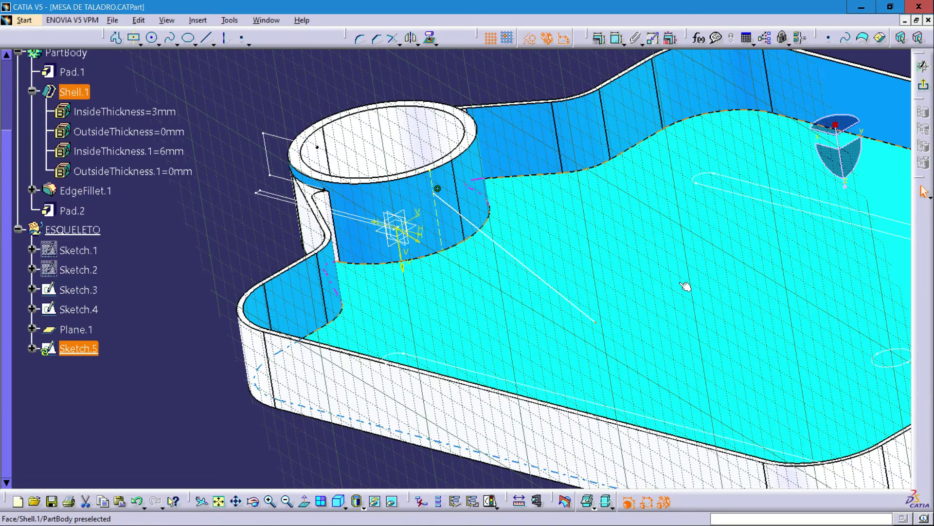
middle_drag(685, 287, 680, 291)
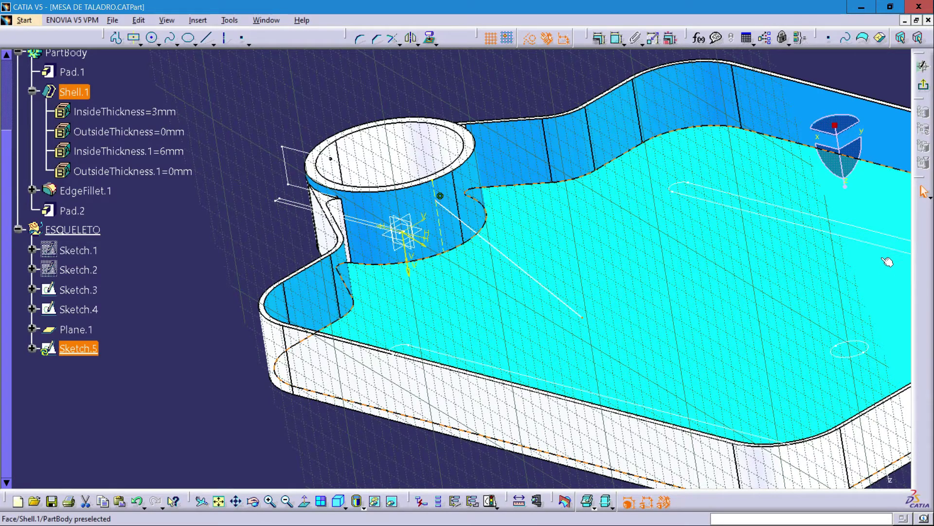
click(601, 254)
click(598, 43)
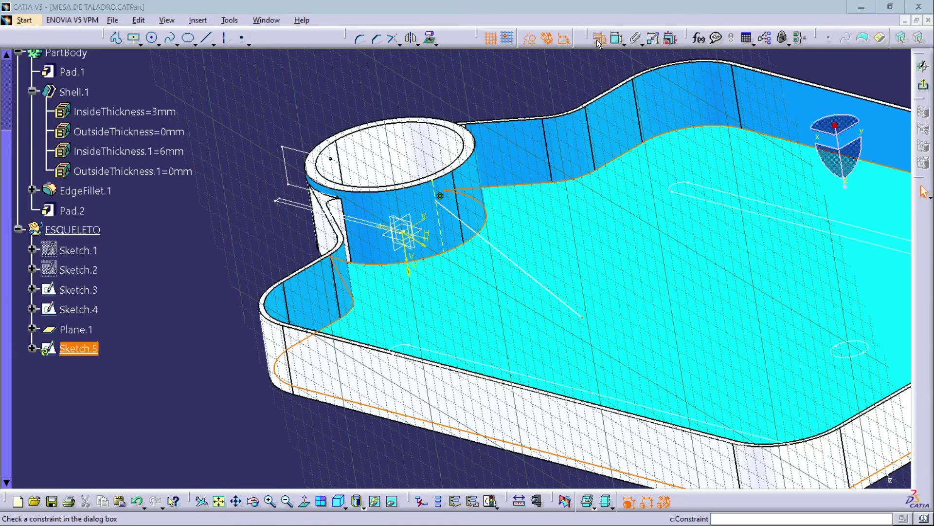
click(683, 86)
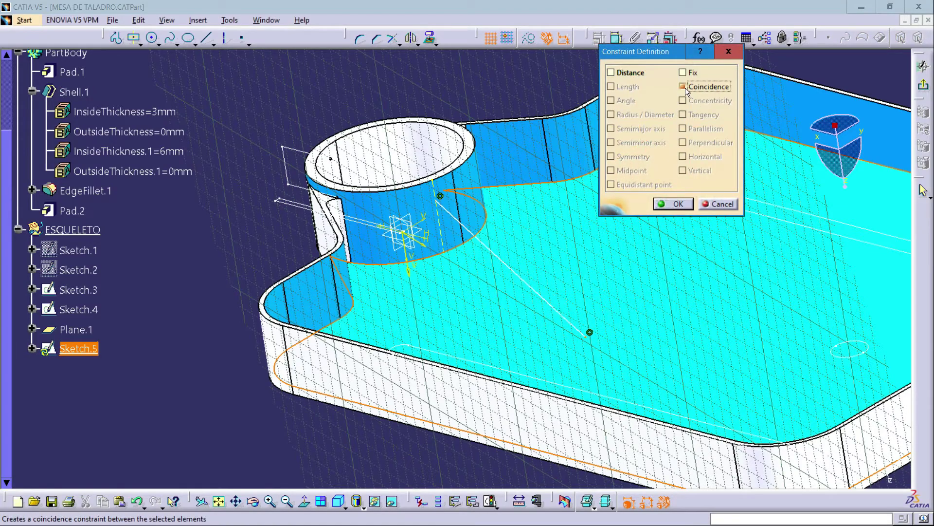
click(673, 204)
middle_drag(616, 217, 490, 322)
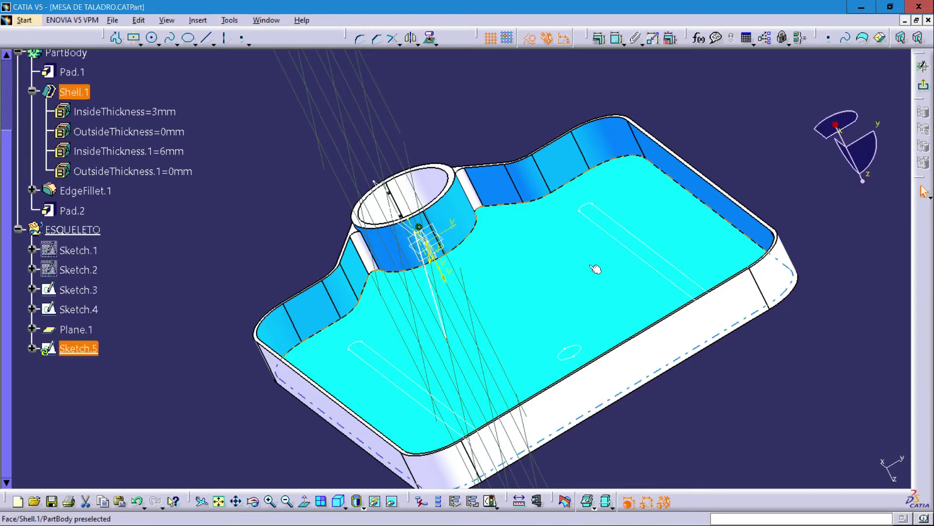
ctrl+click(546, 280)
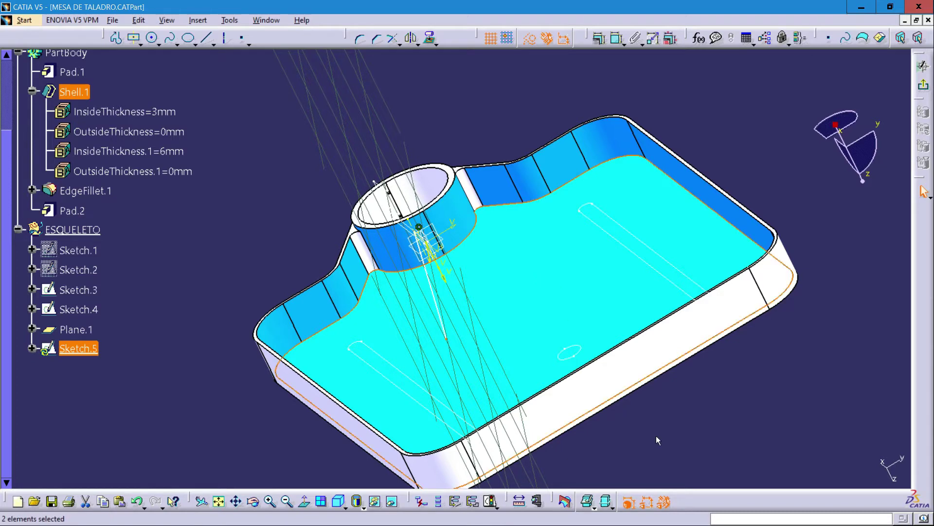
click(600, 39)
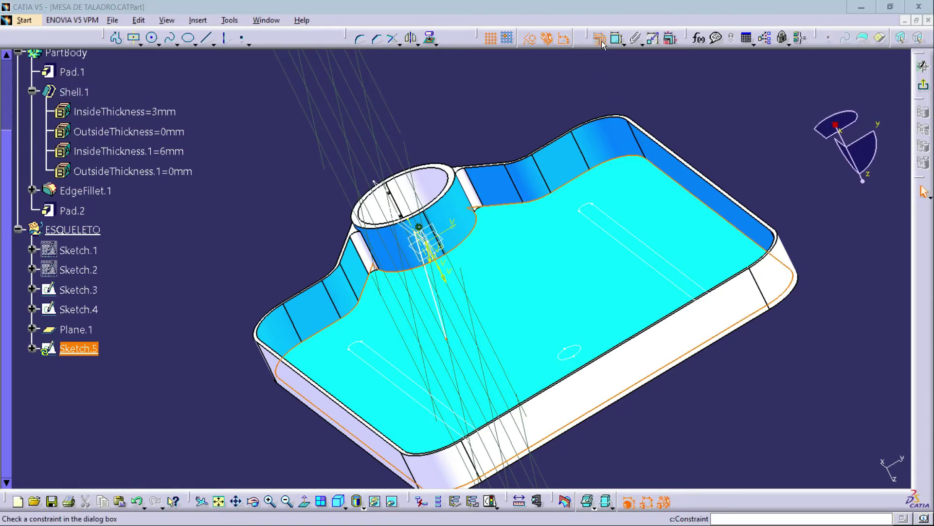
click(683, 86)
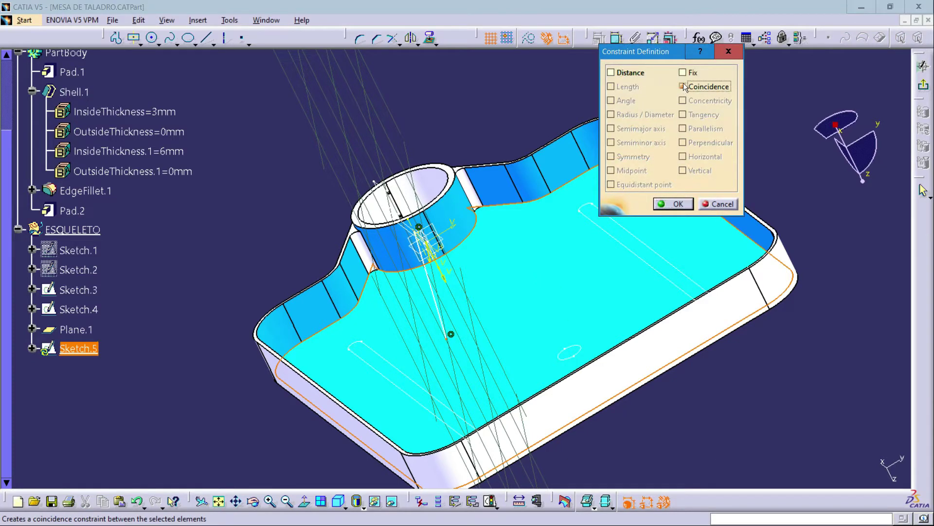
click(674, 203)
Remove the coincidence between the line's outer endpoint and the tray floor, and swing the endpoint out across the tray.
mouse_move(542, 229)
middle_down()
mouse_move(603, 217)
mouse_move(603, 238)
mouse_move(560, 272)
mouse_move(538, 308)
mouse_move(484, 238)
mouse_move(443, 265)
middle_up()
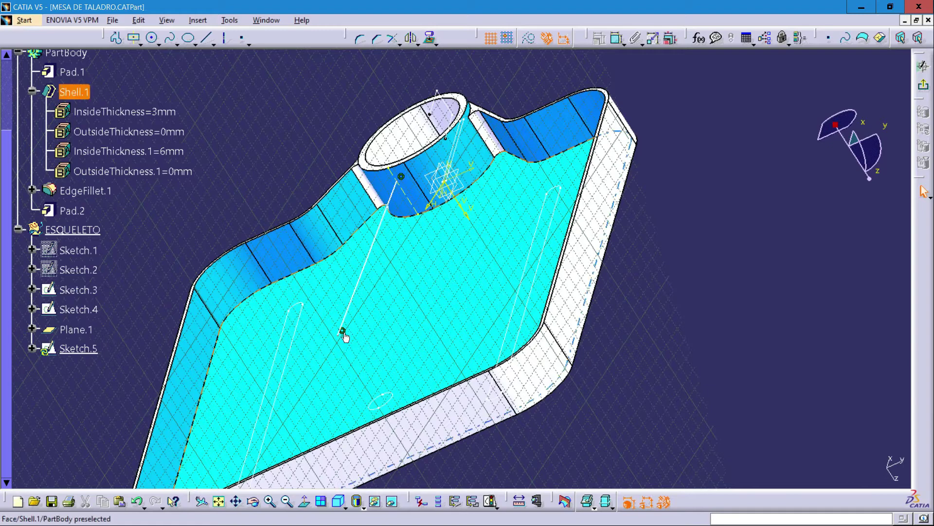
click(343, 331)
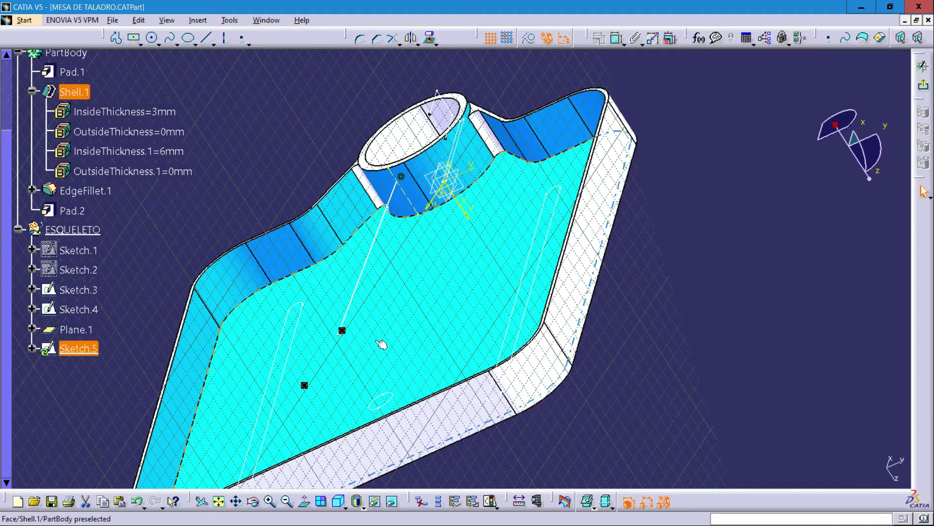
key(Escape)
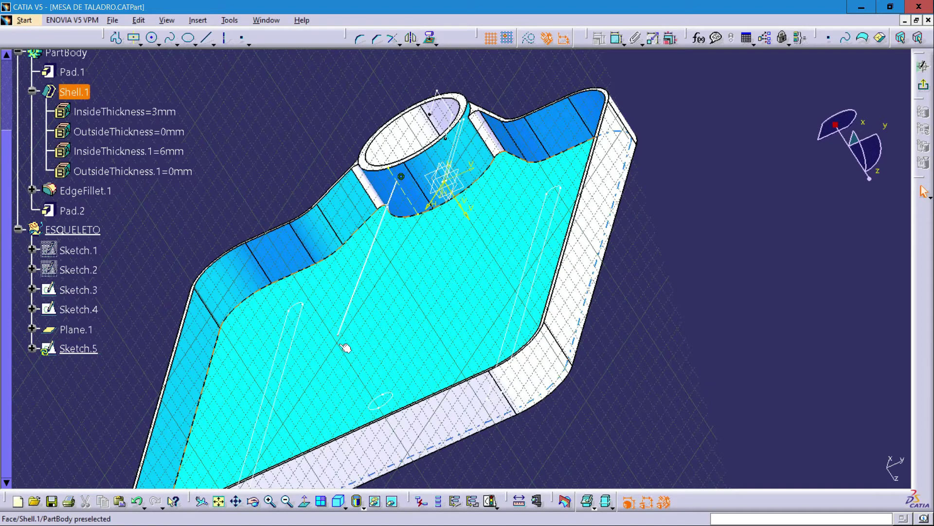
mouse_move(344, 336)
mouse_down()
mouse_move(414, 346)
mouse_move(518, 308)
mouse_up()
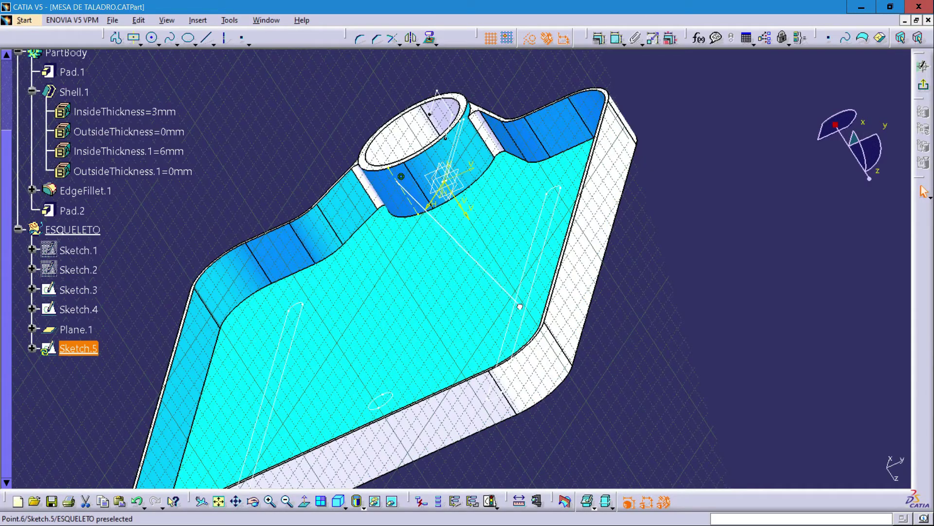
Try a coincidence constraint between the tray floor face and the repositioned free endpoint of the line.
mouse_move(409, 309)
middle_down()
mouse_move(454, 317)
mouse_move(432, 349)
mouse_move(367, 349)
mouse_move(330, 307)
mouse_move(394, 292)
middle_up()
middle_drag(403, 302, 429, 303)
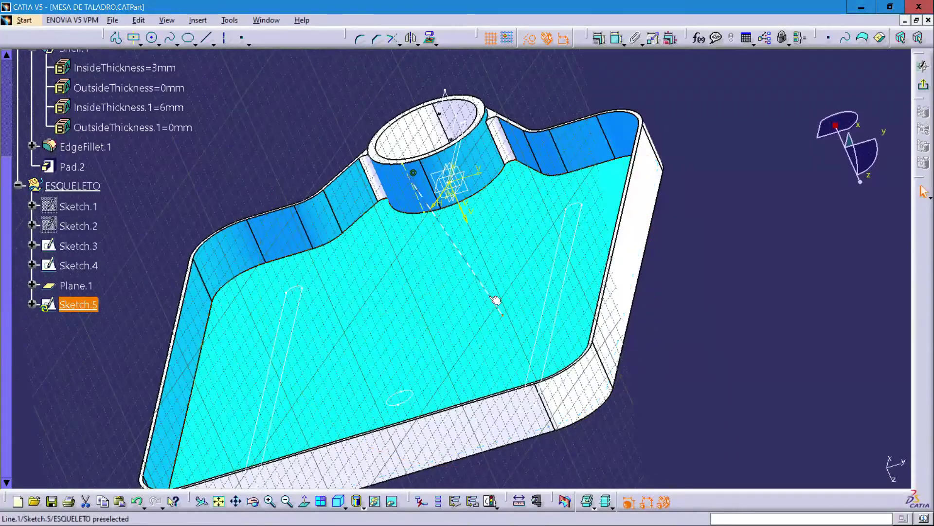
click(619, 172)
middle_drag(706, 325, 612, 301)
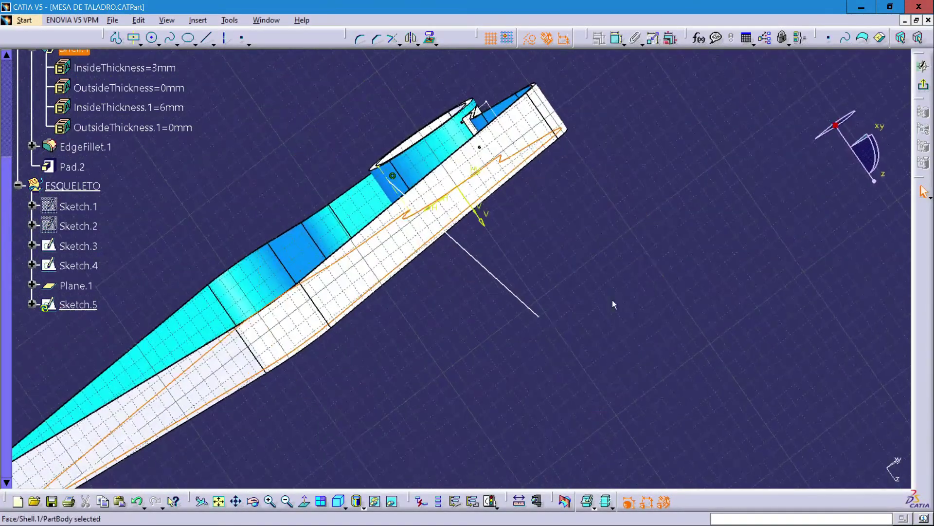
click(542, 318)
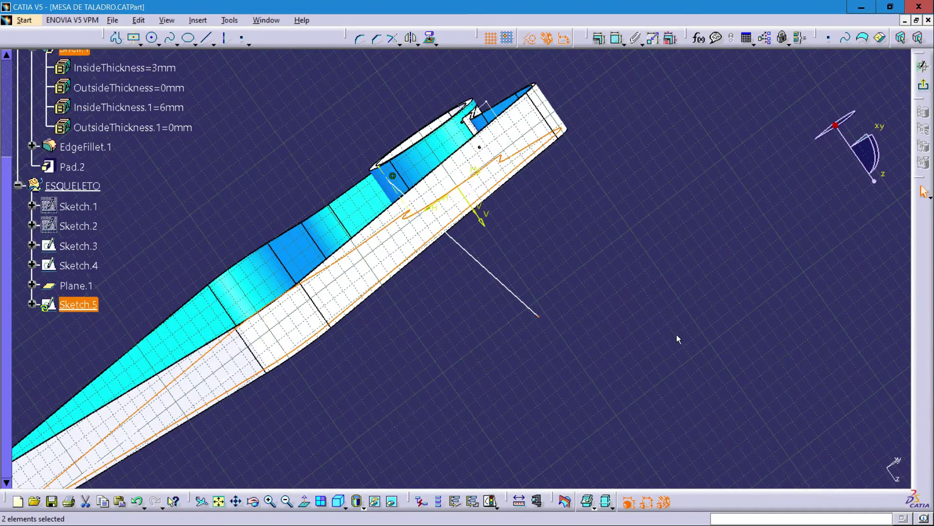
click(600, 40)
click(683, 86)
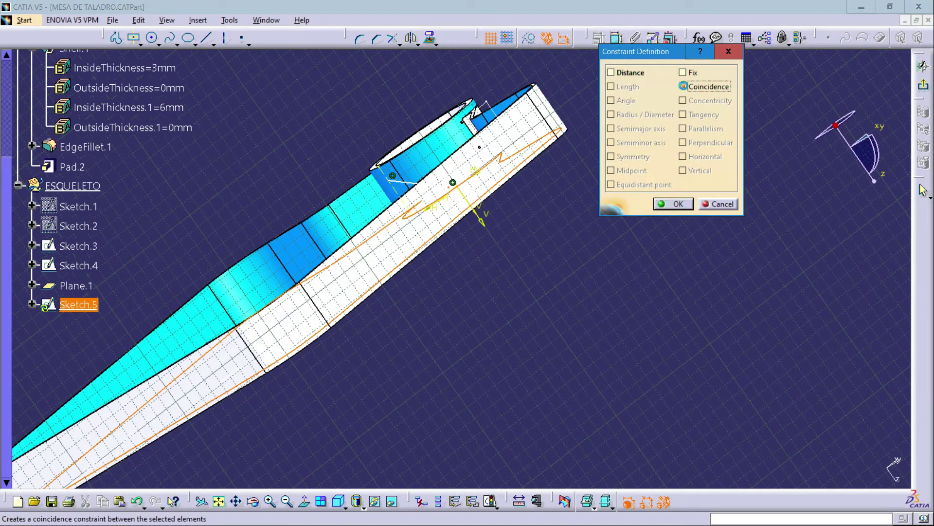
middle_drag(340, 208, 361, 227)
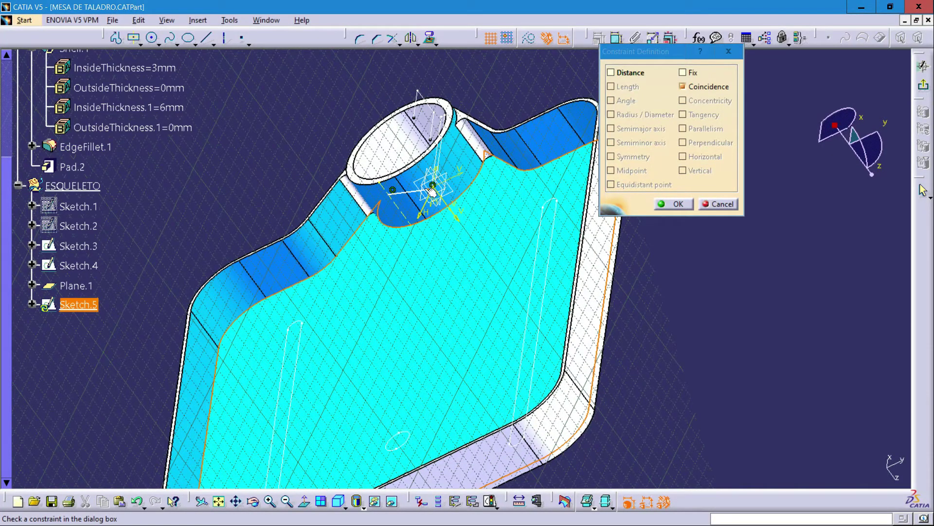
middle_drag(417, 220, 445, 249)
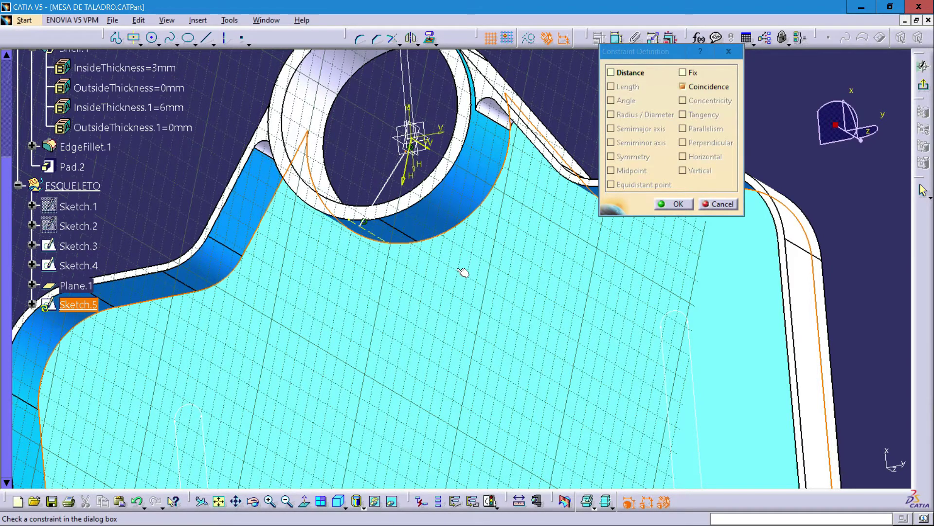
key(Return)
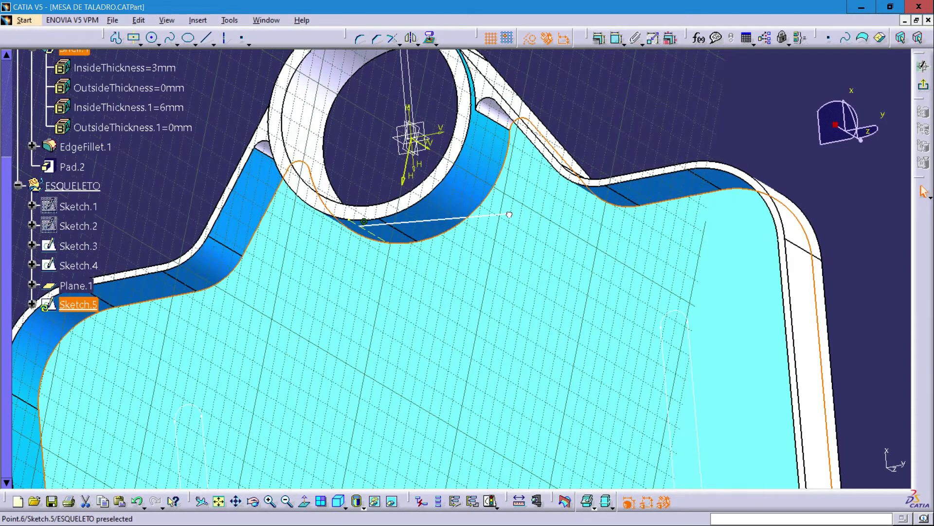
Reposition the line's free endpoint over the tray floor, away from the ring boss, and constrain it coincident with the floor face.
middle_drag(594, 413, 526, 302)
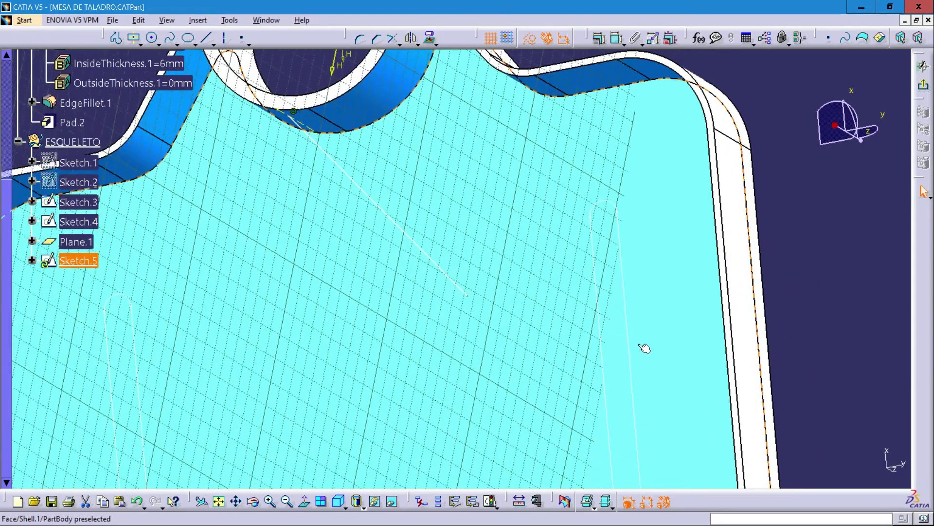
mouse_move(644, 344)
middle_down()
mouse_move(582, 336)
mouse_move(586, 236)
mouse_move(609, 236)
mouse_move(609, 258)
mouse_move(642, 321)
middle_up()
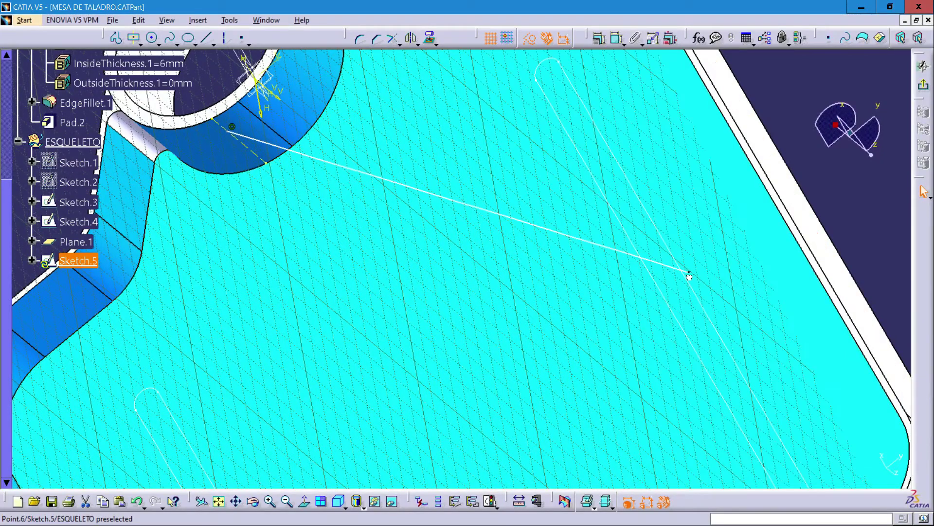
click(420, 308)
mouse_move(364, 310)
mouse_down()
mouse_move(261, 339)
mouse_move(383, 420)
mouse_move(400, 419)
mouse_up()
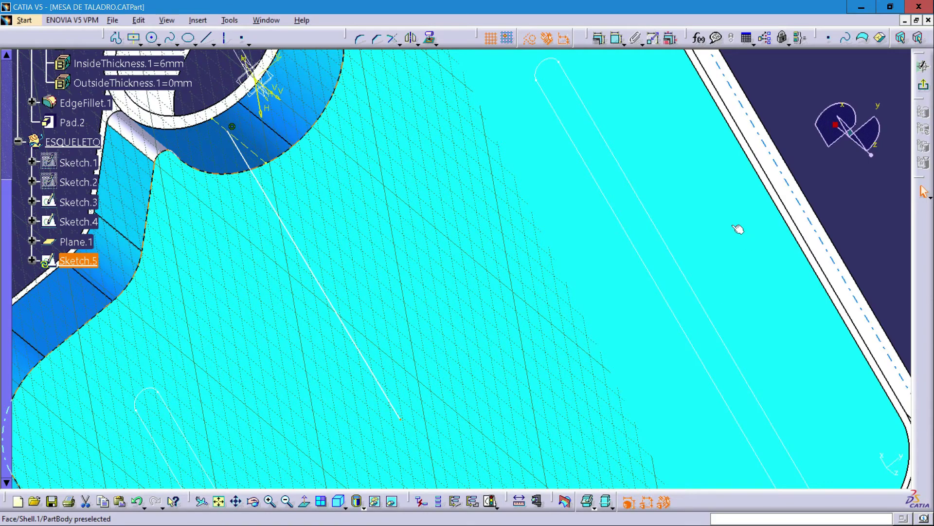
click(600, 38)
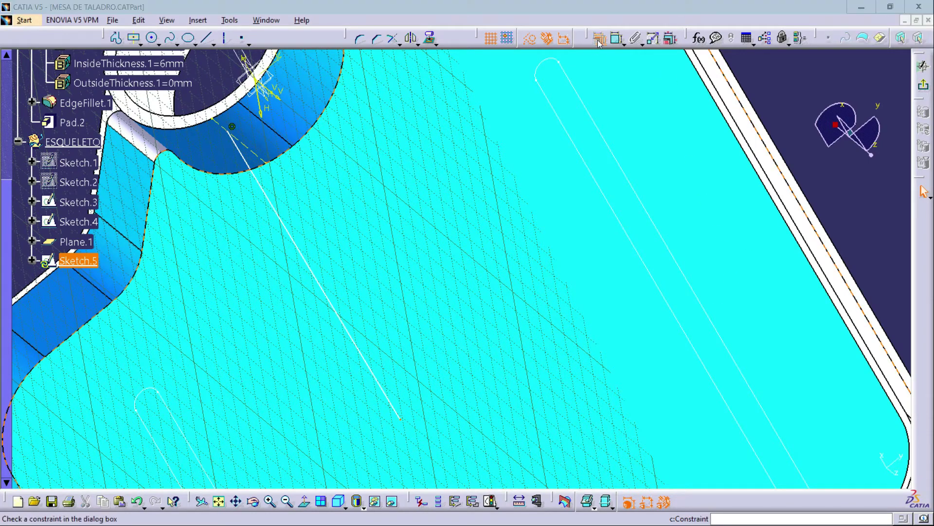
click(683, 86)
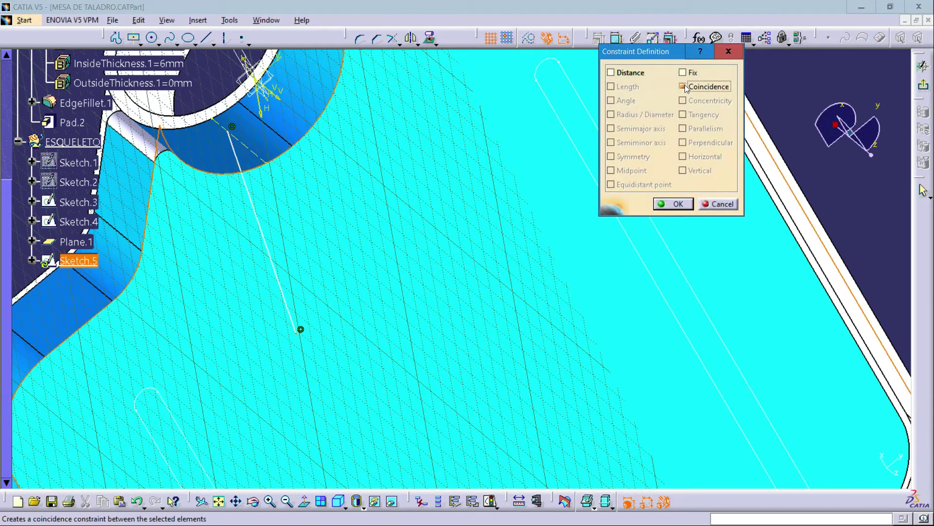
click(673, 204)
Dimension the angle between the sketch line and the tray floor face and set it to 9 deg.
mouse_move(309, 357)
middle_down()
mouse_move(380, 278)
mouse_move(448, 225)
mouse_move(383, 170)
mouse_move(370, 146)
mouse_move(337, 164)
middle_up()
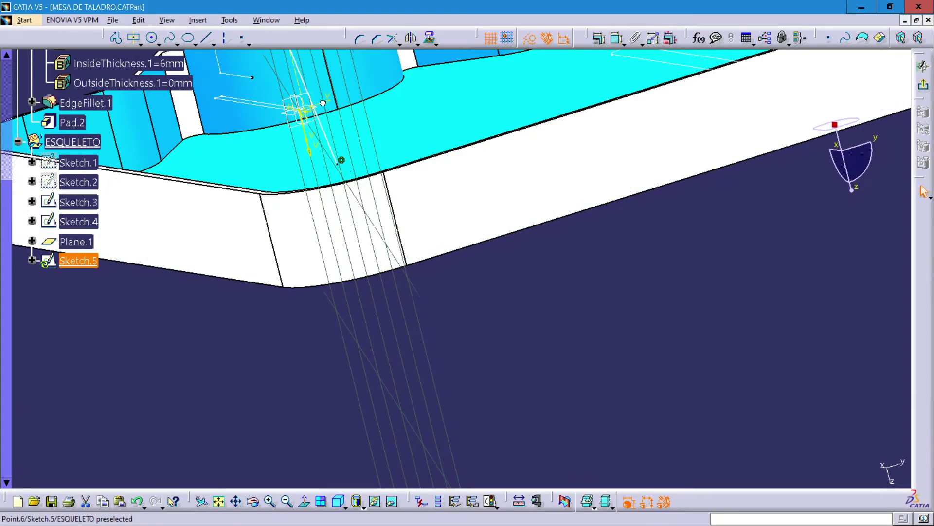
mouse_move(323, 103)
middle_down()
mouse_move(307, 167)
mouse_move(344, 171)
mouse_move(357, 152)
mouse_move(269, 171)
mouse_move(254, 313)
mouse_move(383, 330)
mouse_move(298, 299)
mouse_move(415, 221)
mouse_move(488, 237)
middle_up()
mouse_move(496, 352)
middle_down()
mouse_move(501, 338)
mouse_move(511, 343)
middle_up()
middle_drag(413, 238, 549, 345)
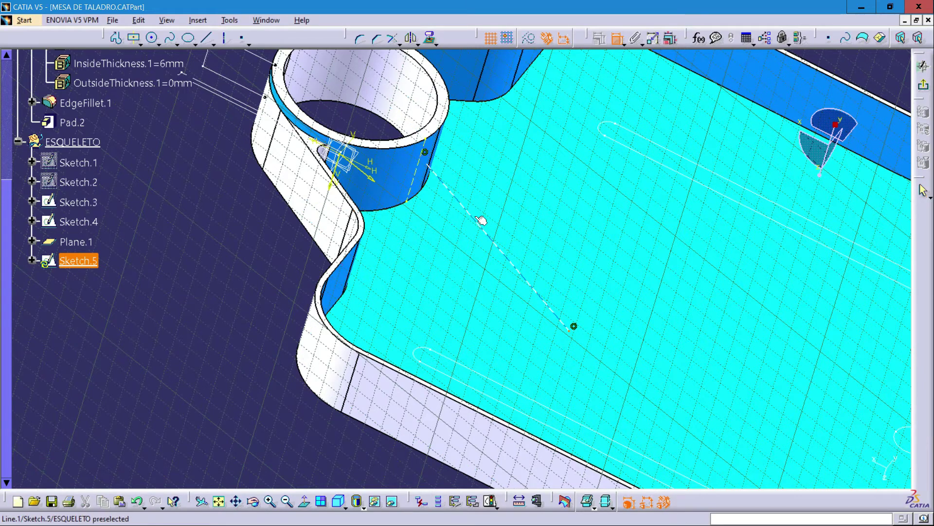
key(Escape)
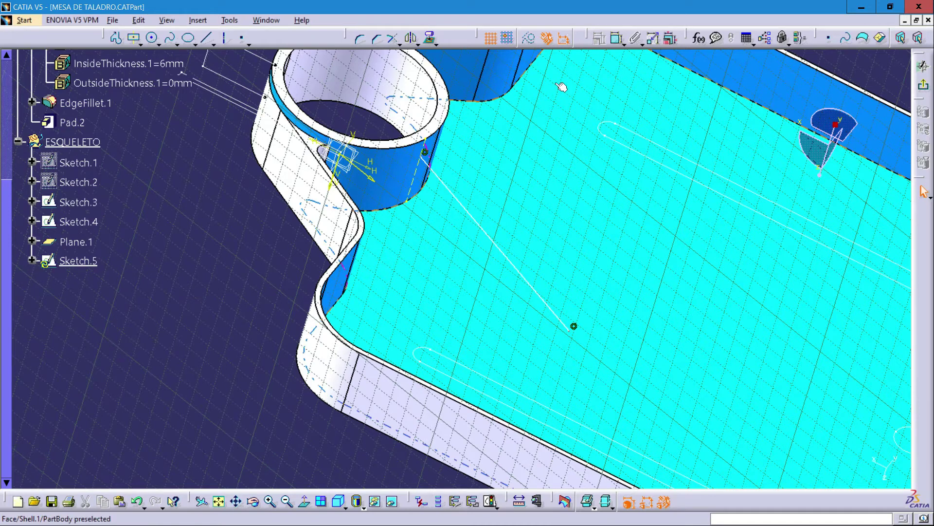
click(618, 39)
click(486, 230)
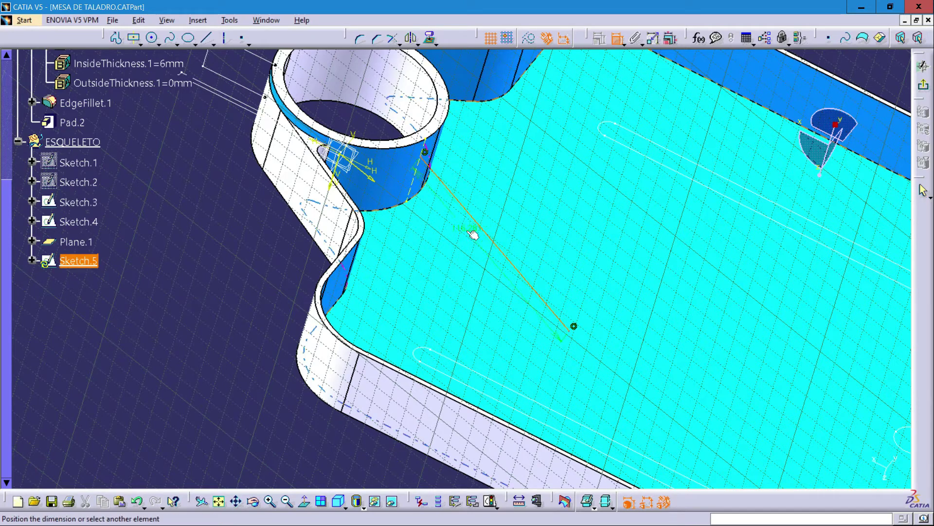
click(466, 263)
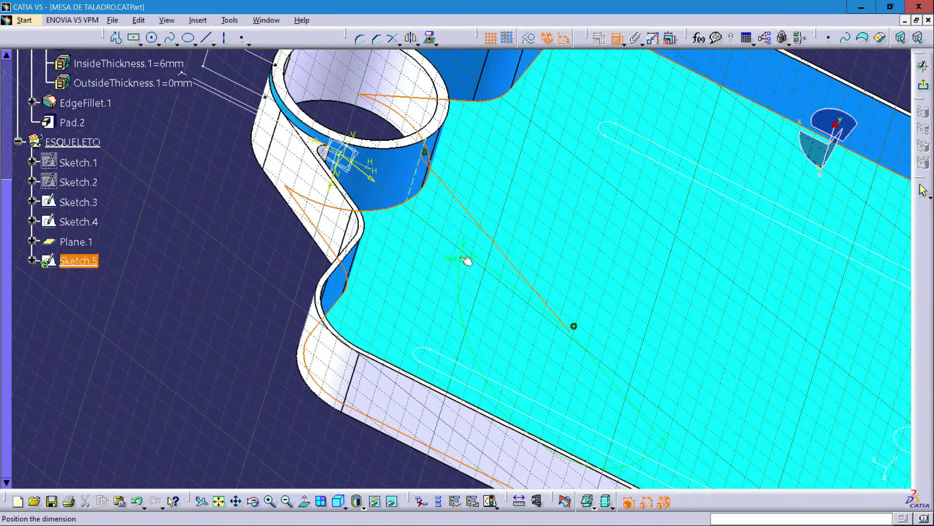
click(441, 206)
double_click(441, 206)
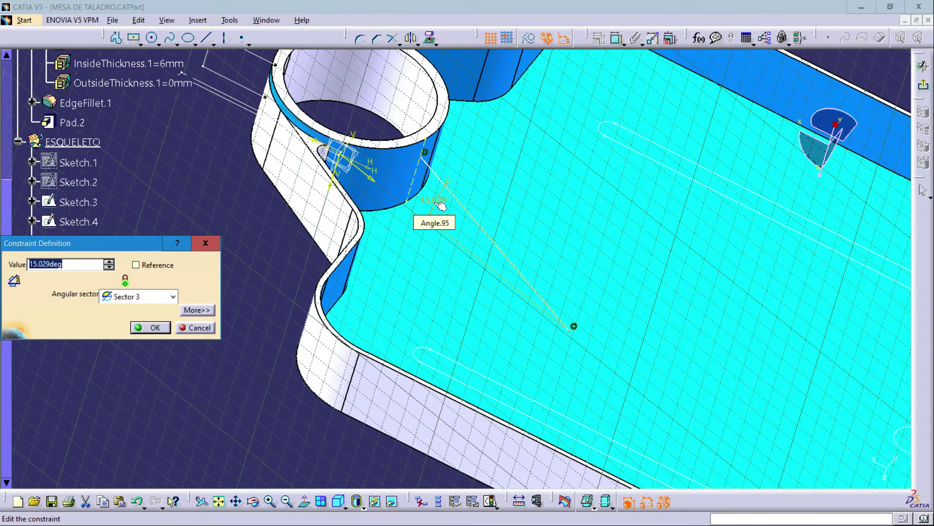
text(90)
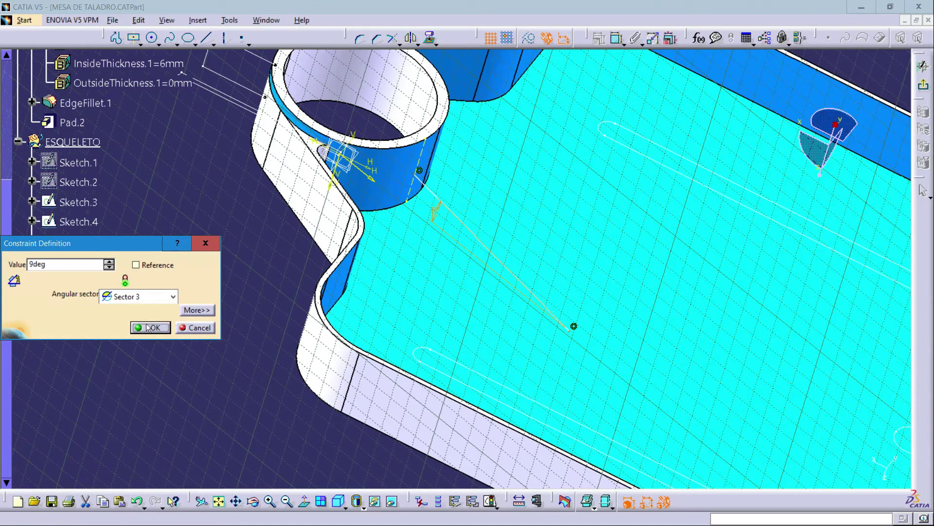
click(150, 327)
Dimension the distance between the sketch's vertical axis and the line's endpoint on the tray floor, and set it to 200 mm.
middle_drag(207, 335, 246, 309)
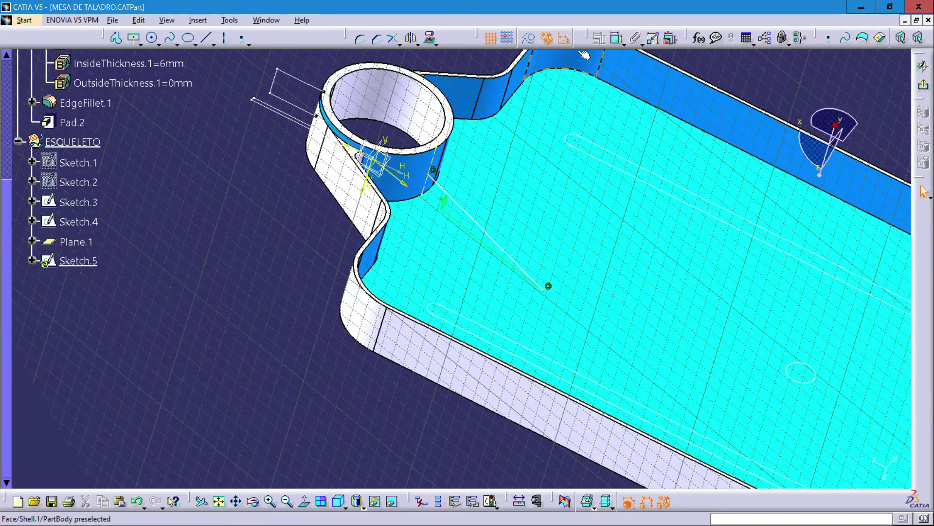
click(617, 41)
middle_drag(287, 237, 316, 263)
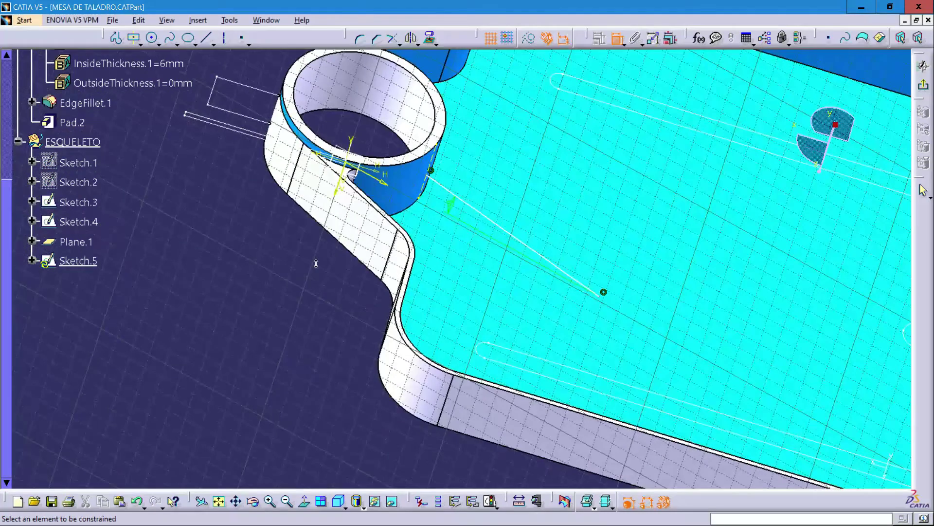
click(343, 187)
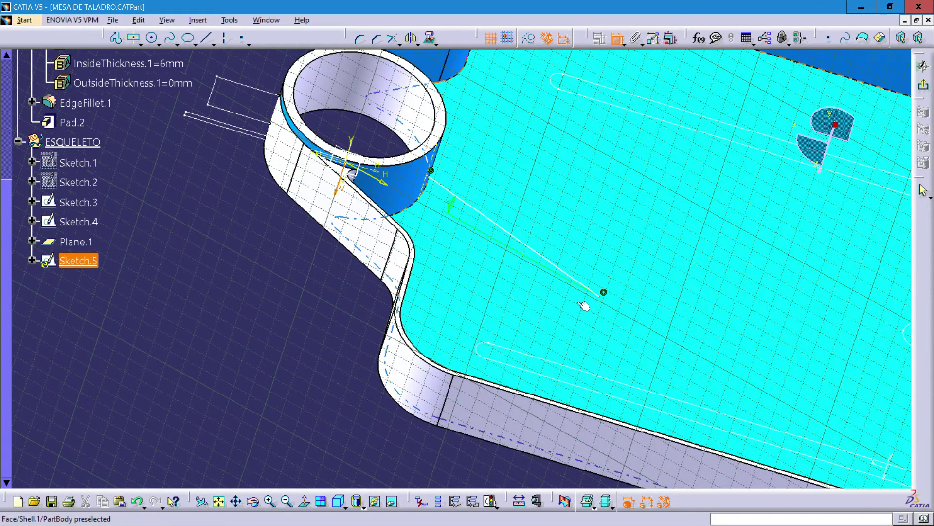
click(603, 293)
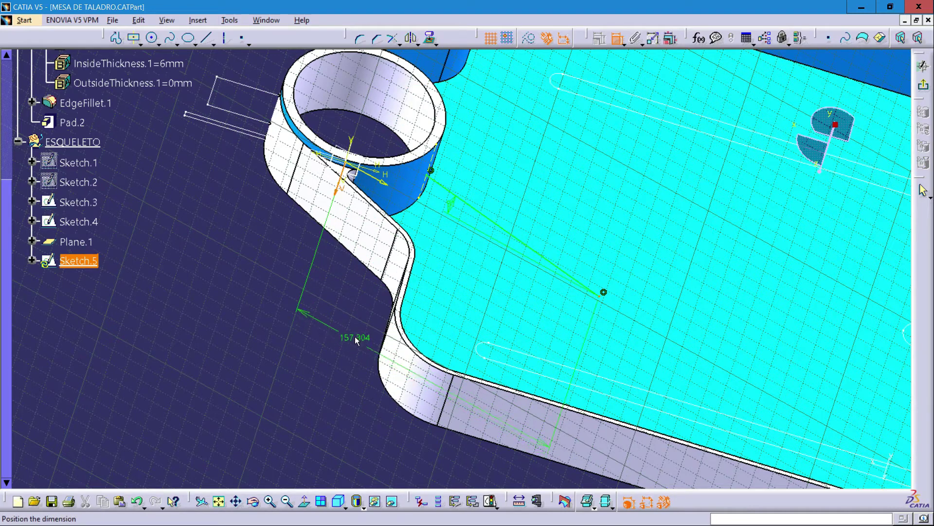
click(367, 348)
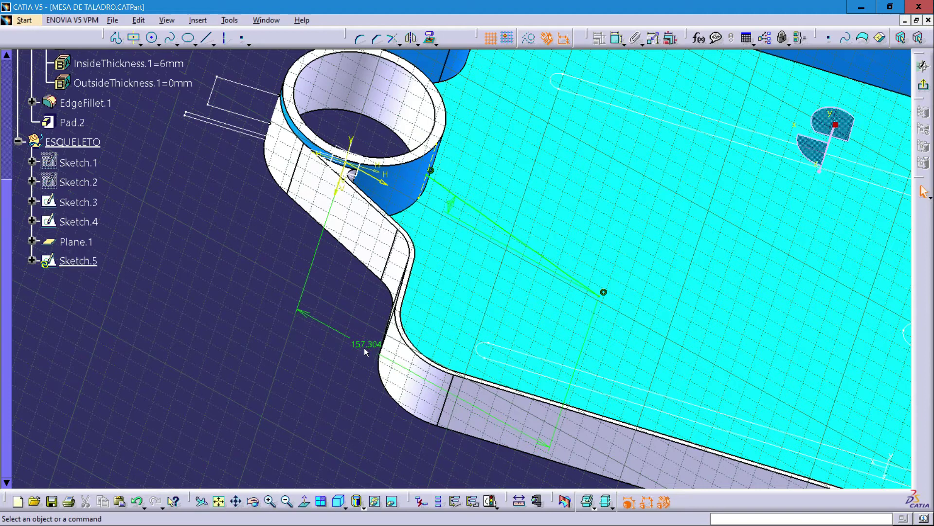
double_click(371, 346)
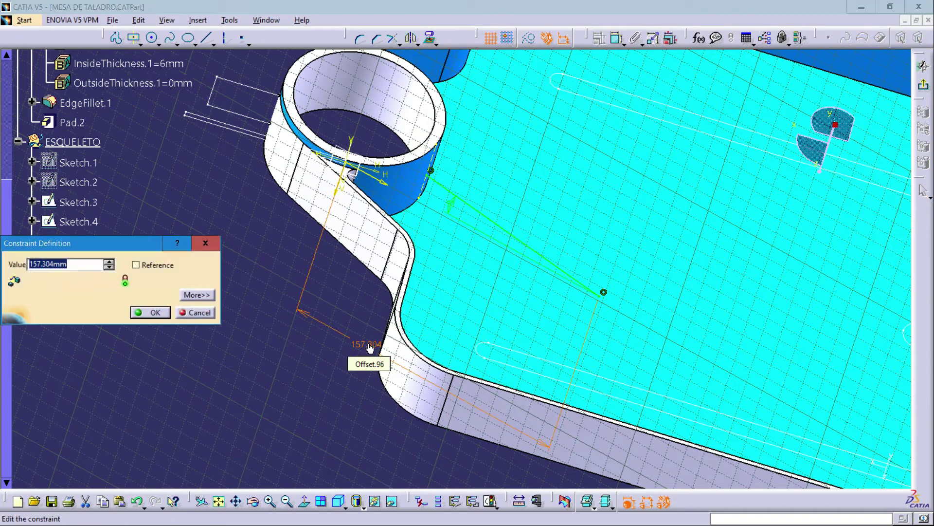
key(Return)
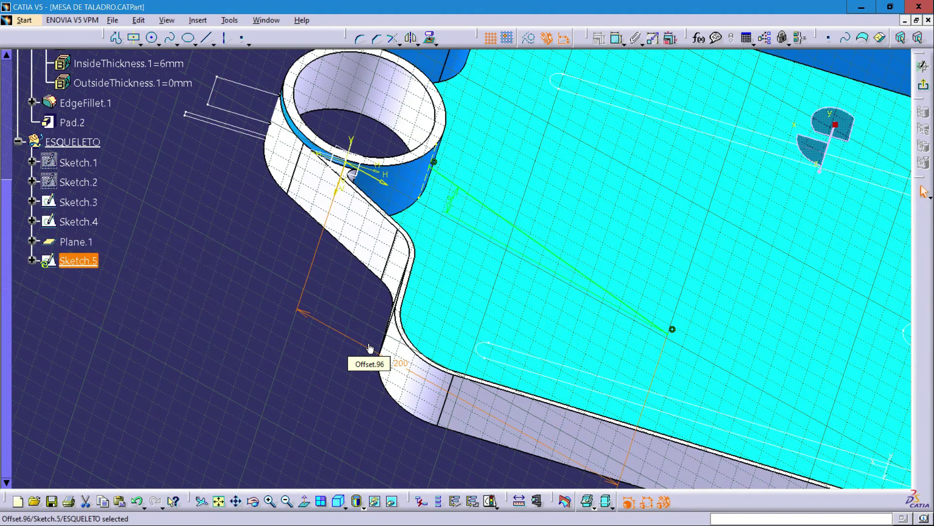
click(336, 400)
mouse_move(334, 361)
middle_down()
mouse_move(337, 342)
mouse_move(371, 329)
mouse_move(409, 404)
mouse_move(401, 371)
mouse_move(365, 340)
mouse_move(344, 375)
mouse_move(417, 403)
middle_up()
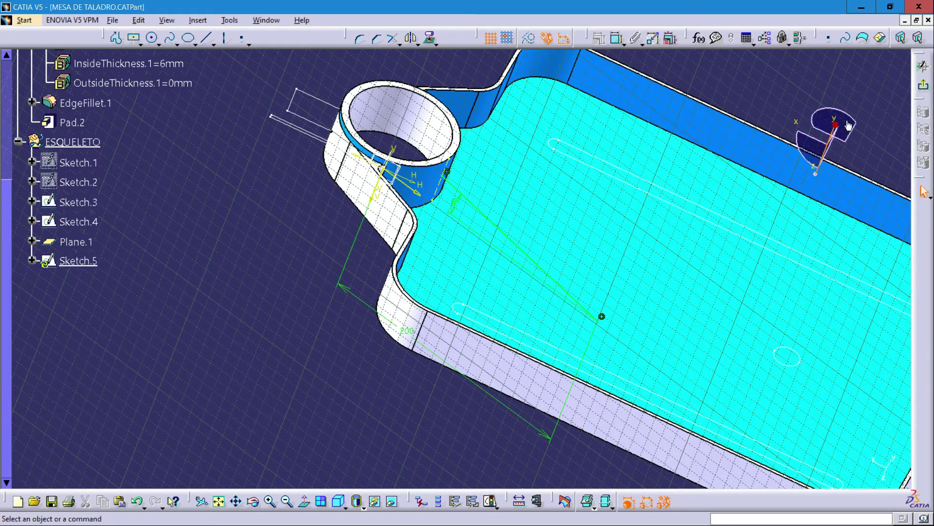
Exit the sketch and define PartBody as the in-work object.
click(924, 87)
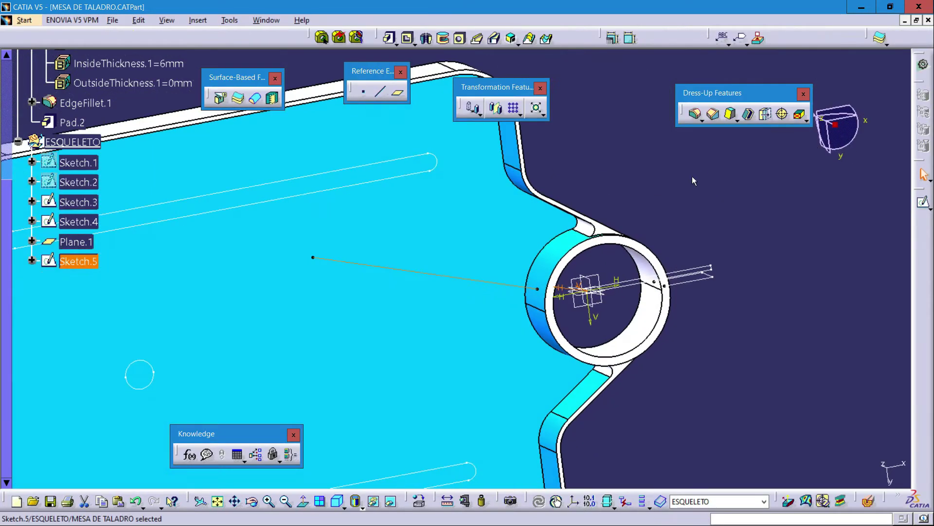
click(676, 178)
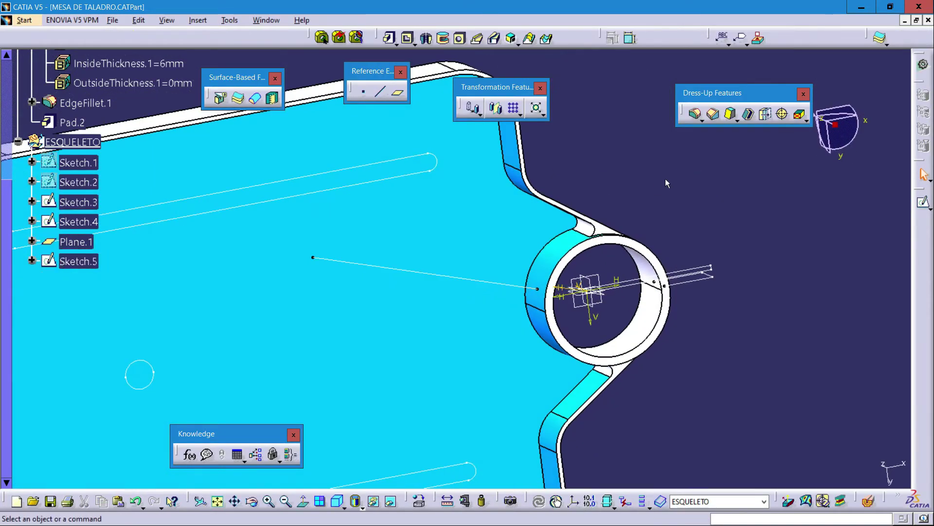
mouse_move(665, 179)
middle_down()
mouse_move(608, 204)
mouse_move(491, 292)
mouse_move(547, 247)
mouse_move(486, 273)
mouse_move(404, 340)
middle_up()
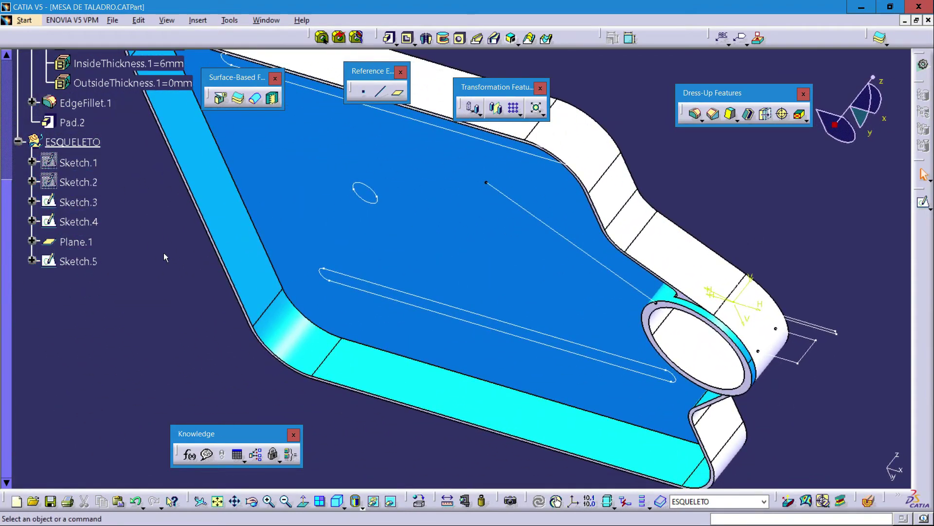
scroll(170, 252, up, 5)
click(54, 140)
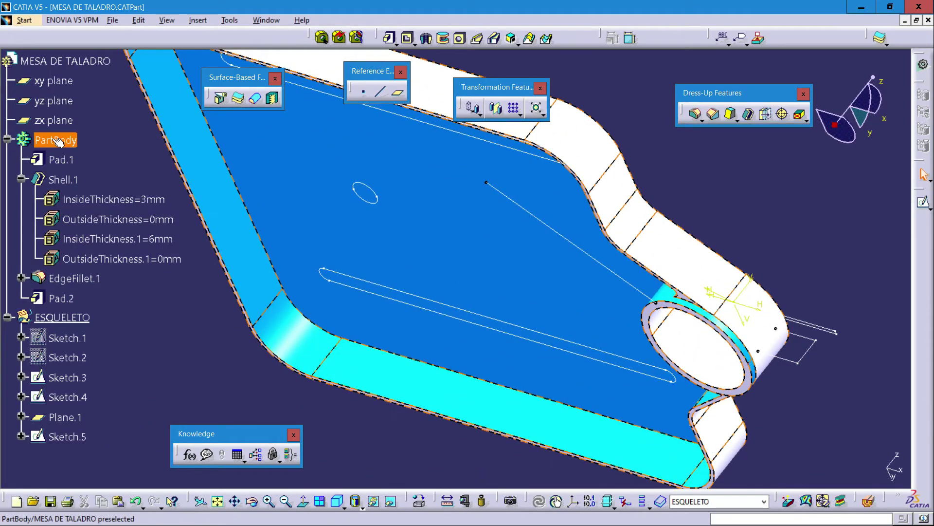
right_click(54, 140)
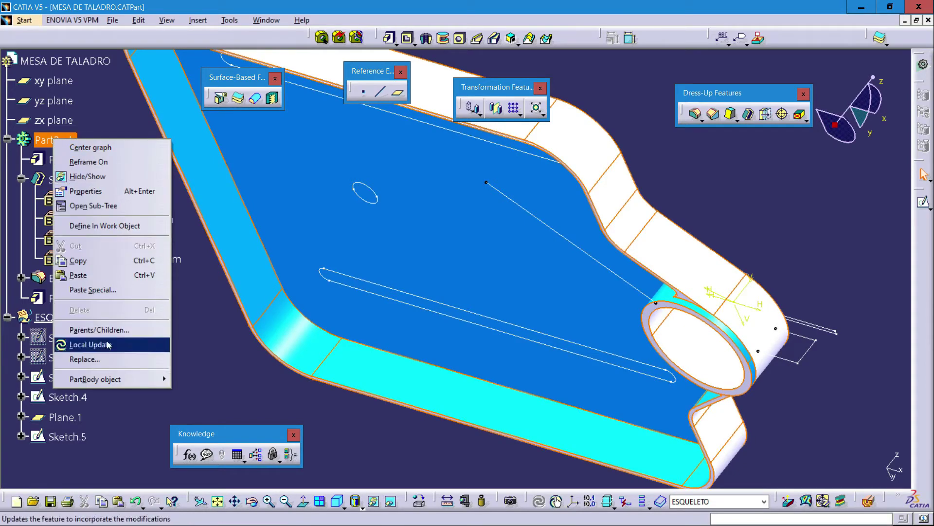
click(105, 227)
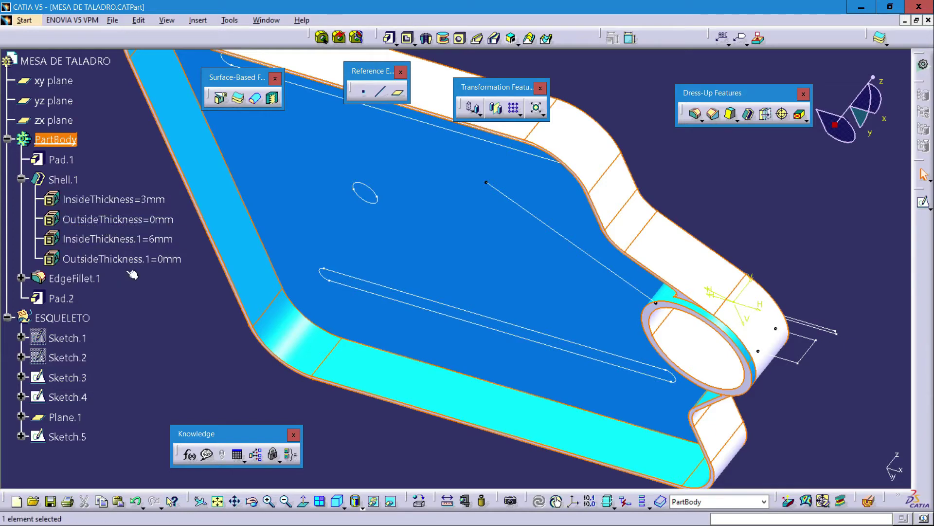
Start a Stiffener in From Side mode with Sketch.5, the sloped line beside the ring boss, as its profile.
middle_drag(193, 323, 209, 333)
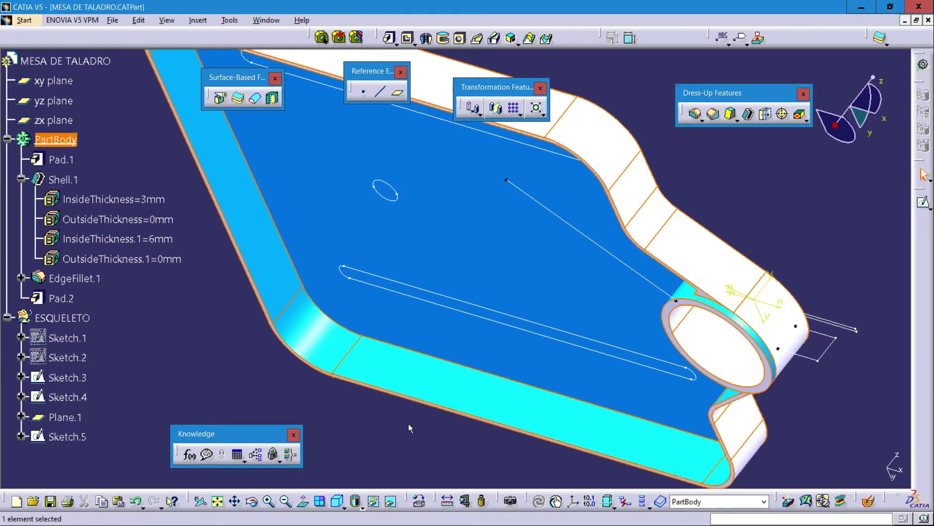
mouse_move(407, 419)
middle_down()
mouse_move(407, 400)
mouse_move(410, 436)
mouse_move(403, 354)
mouse_move(417, 396)
mouse_move(403, 414)
middle_up()
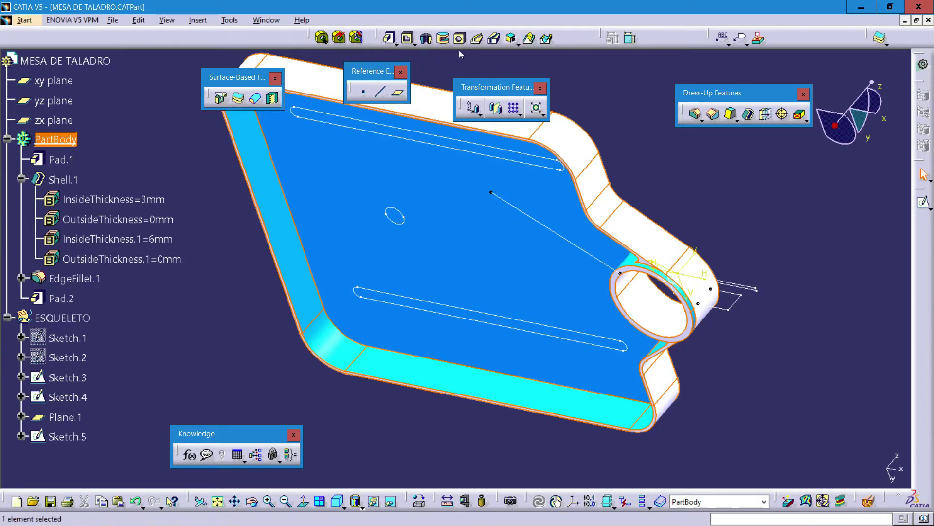
click(518, 45)
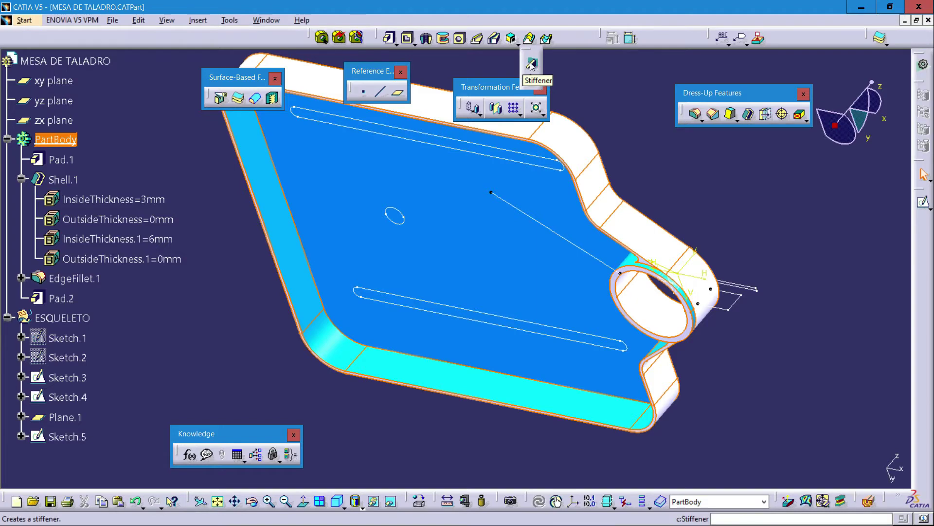
click(532, 64)
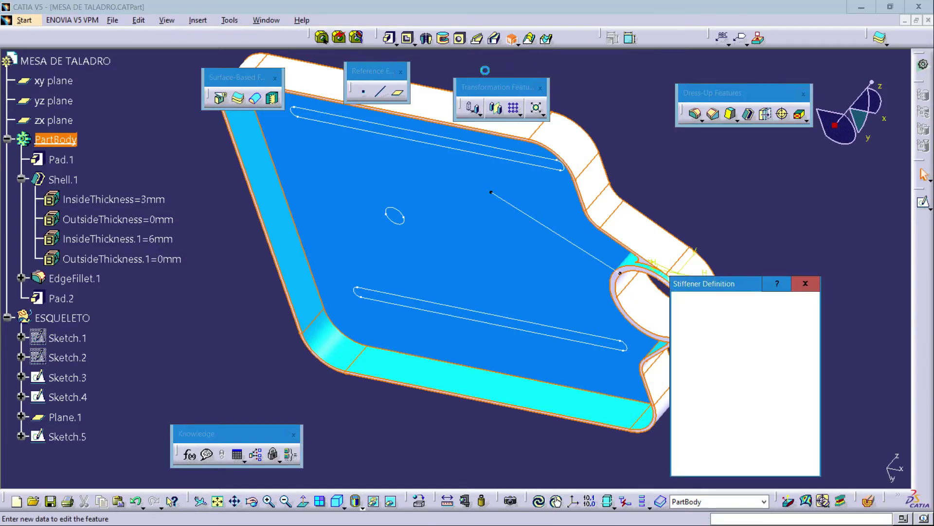
middle_drag(437, 304, 515, 297)
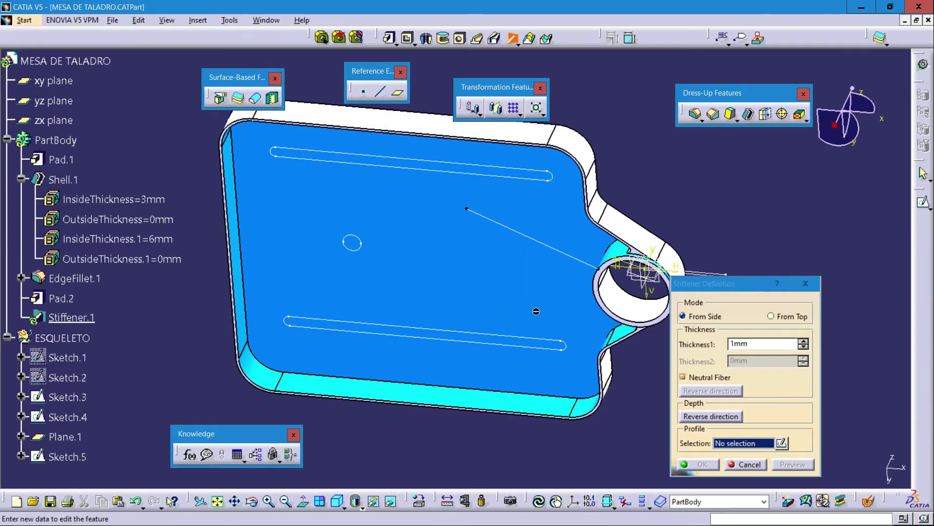
click(536, 241)
middle_drag(510, 290, 589, 233)
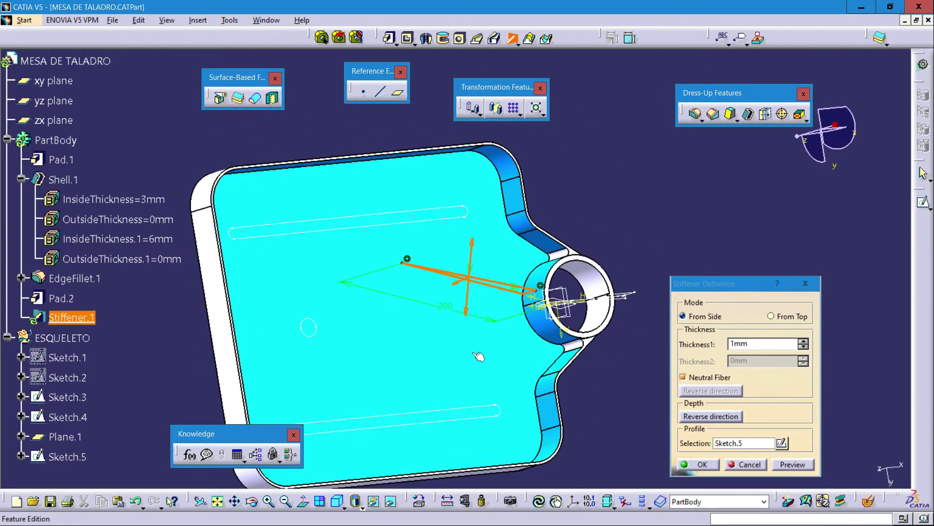
middle_drag(480, 357, 496, 293)
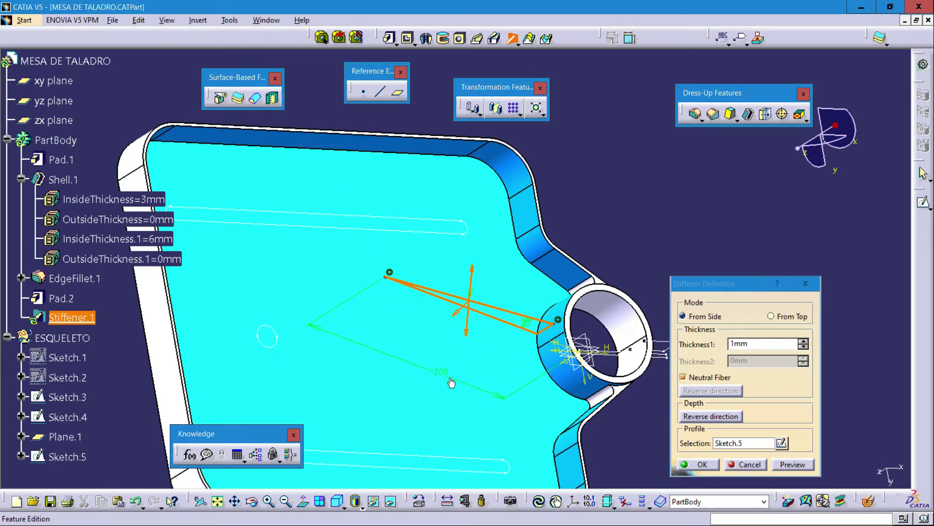
middle_drag(444, 377, 361, 297)
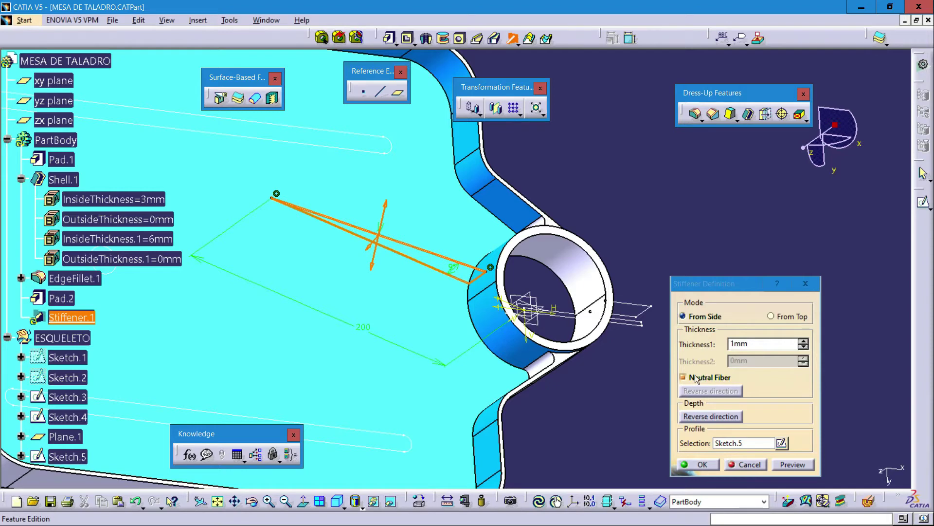
Set the stiffener's thickness to 7 mm with Neutral Fiber on, preview it and create the rib.
double_click(752, 345)
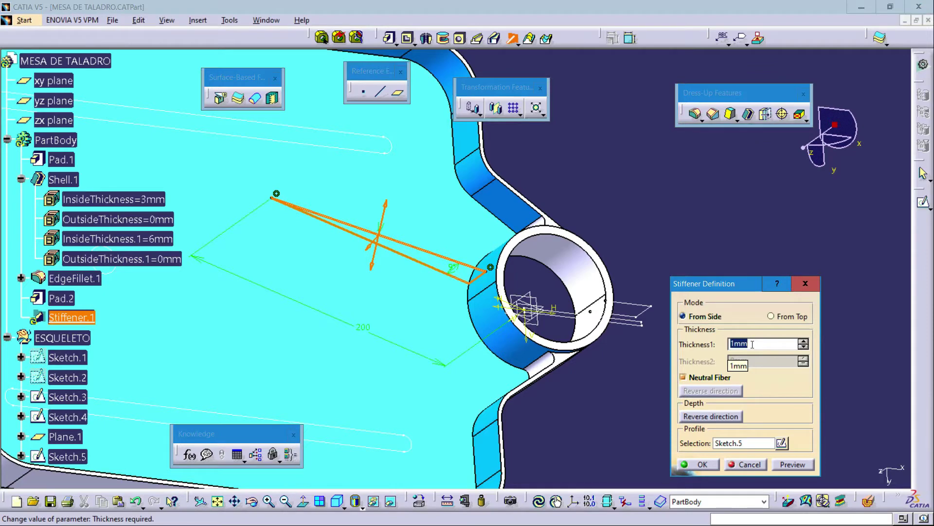
text(7)
key(Return)
click(795, 465)
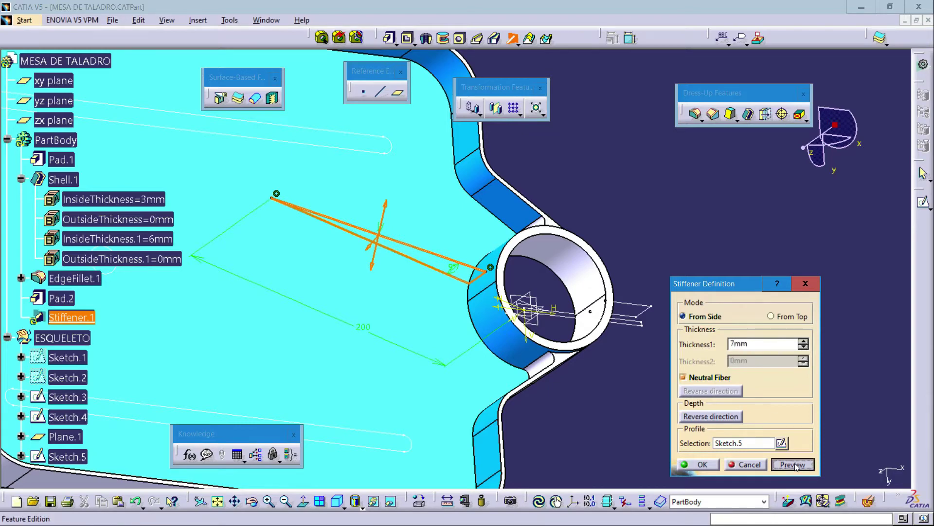
ctrl+middle_drag(407, 308, 460, 246)
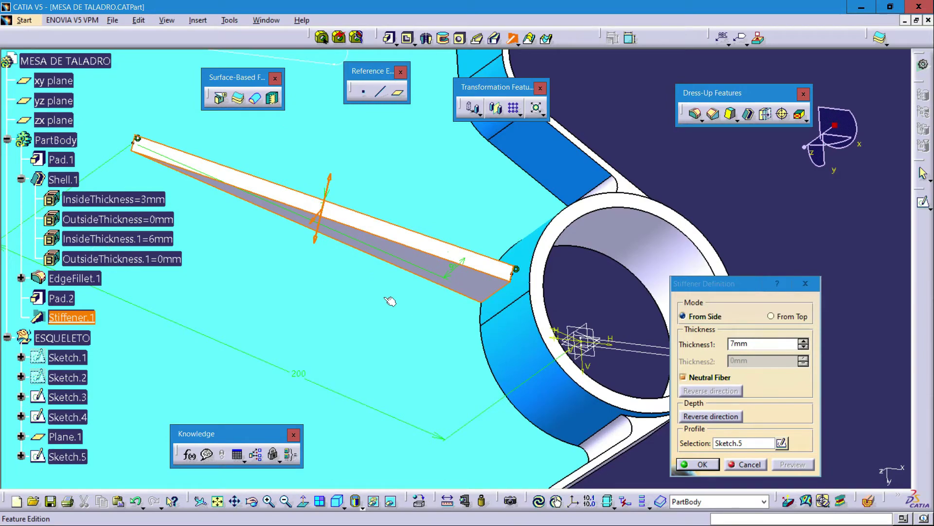
middle_drag(389, 299, 433, 333)
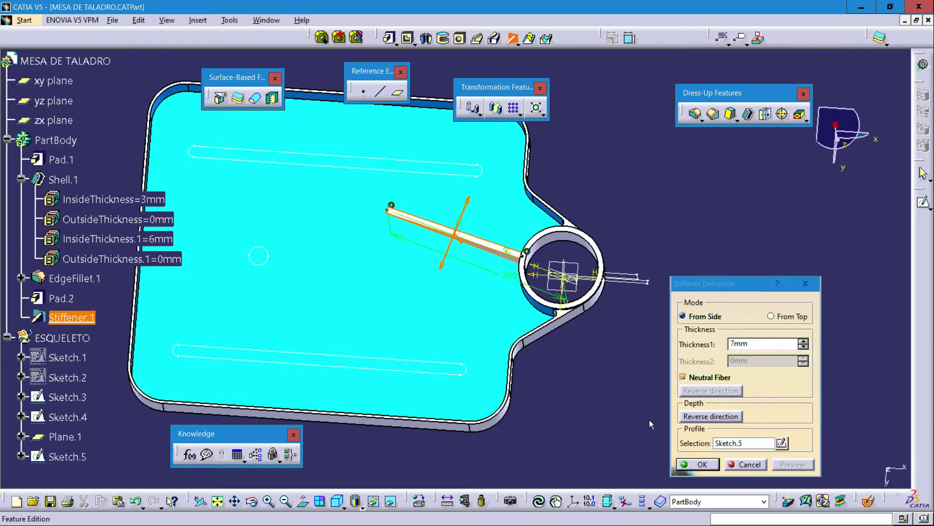
click(700, 465)
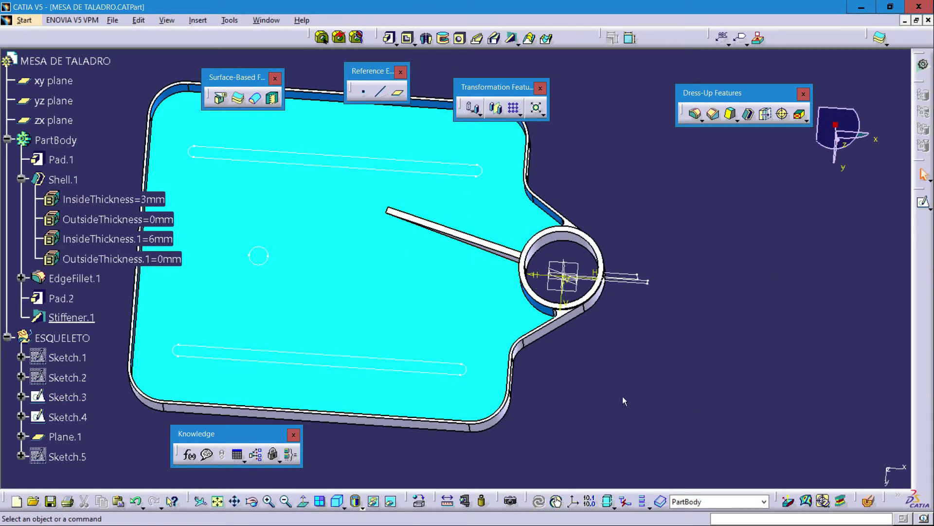
Mirror the stiffener across the zx plane to add a matching rib on the other side of the ring boss.
middle_drag(623, 401, 718, 392)
middle_drag(523, 453, 539, 421)
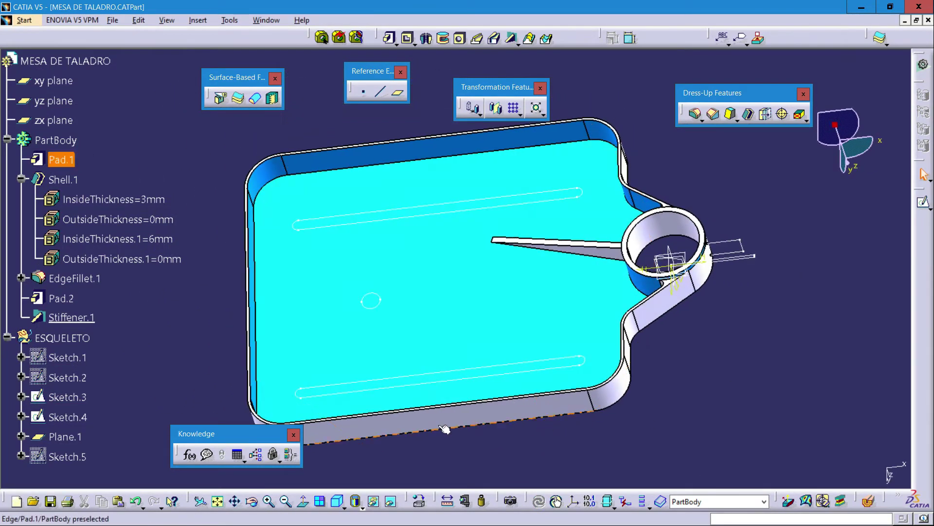
click(87, 319)
middle_drag(147, 326, 199, 326)
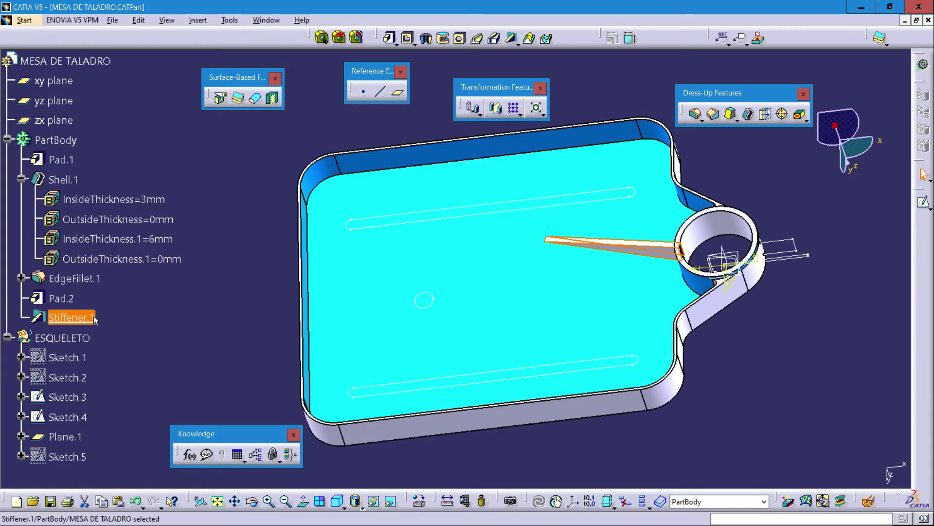
click(497, 109)
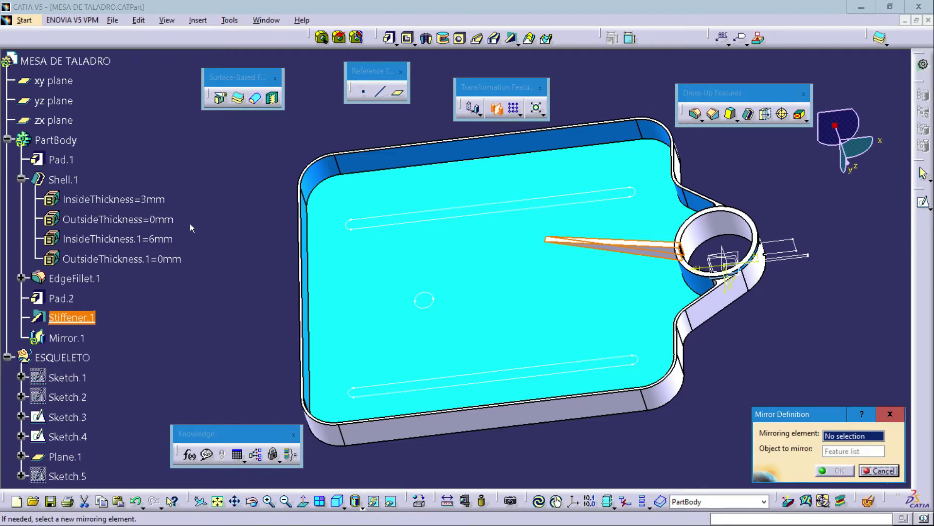
click(57, 122)
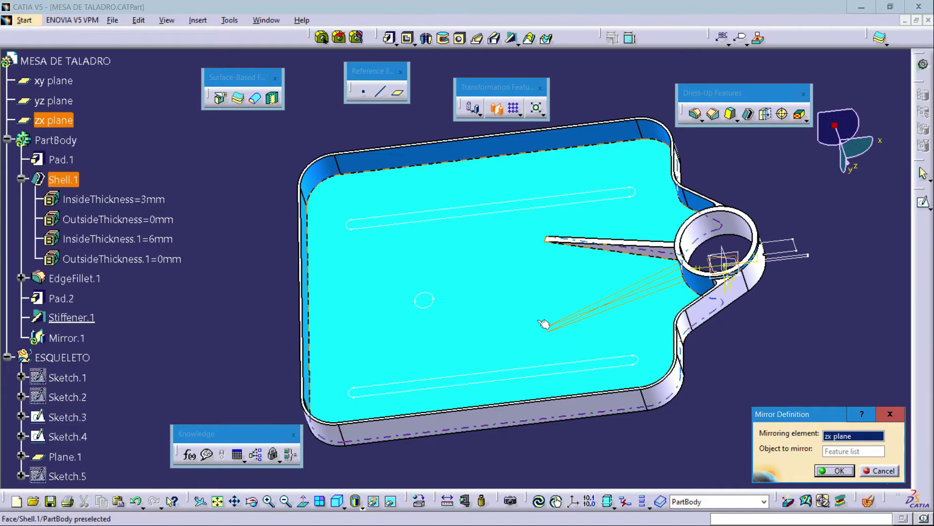
click(835, 470)
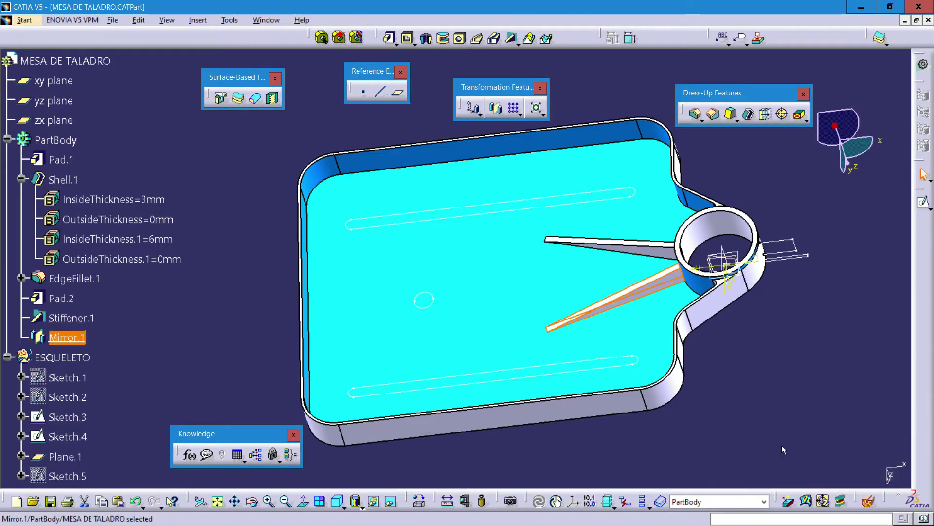
Save the MESA DE TALADRO part with the mirrored rib in place.
middle_drag(555, 211, 585, 285)
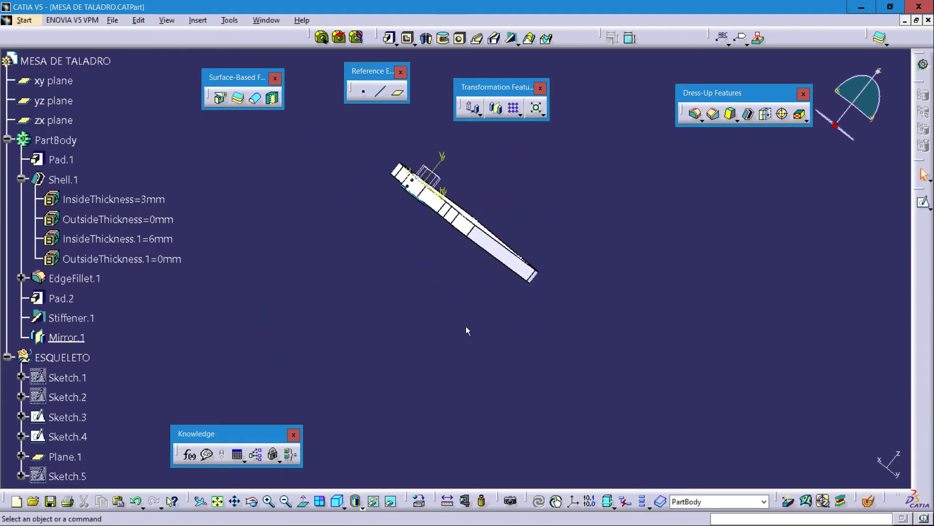
middle_drag(466, 326, 366, 370)
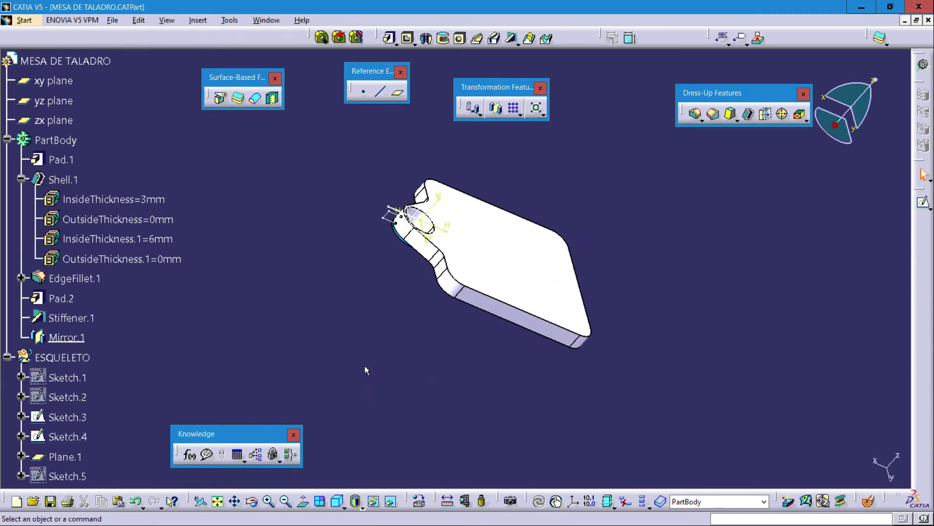
click(81, 476)
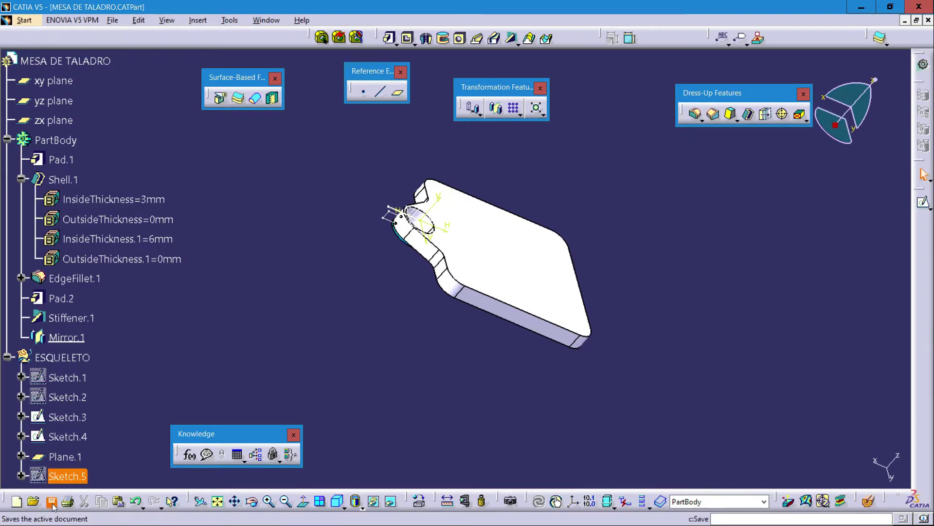
click(52, 501)
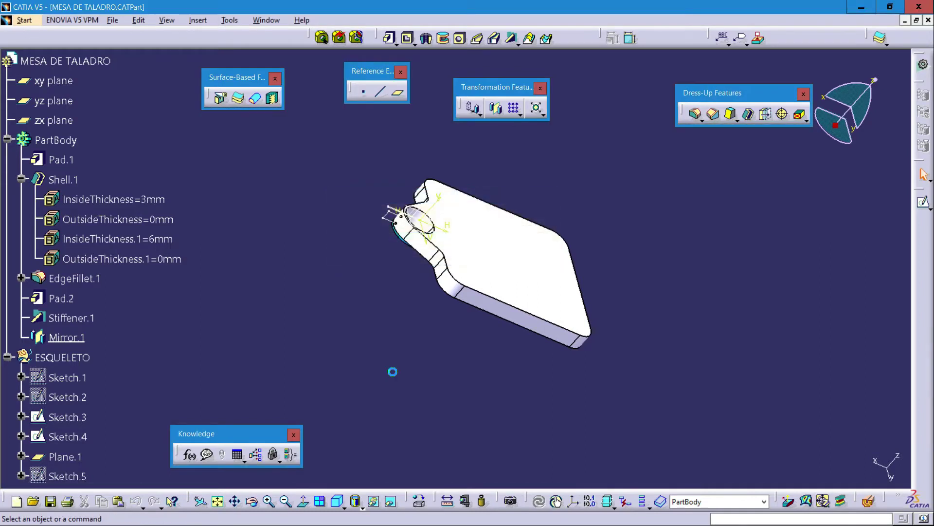
Start a From Side stiffener with Sketch.4, the open rectangular profile outside the ring boss, and reverse its depth direction towards the boss.
middle_drag(392, 371, 543, 409)
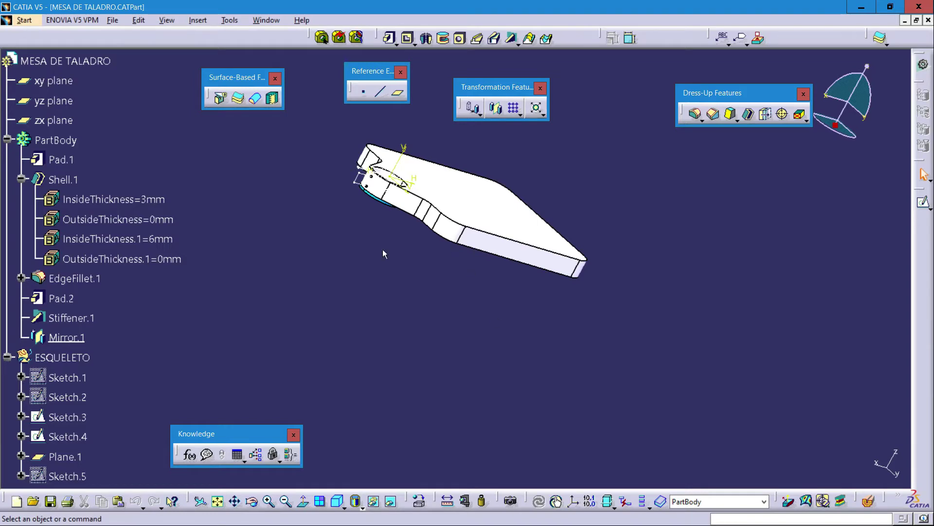
middle_drag(382, 249, 477, 350)
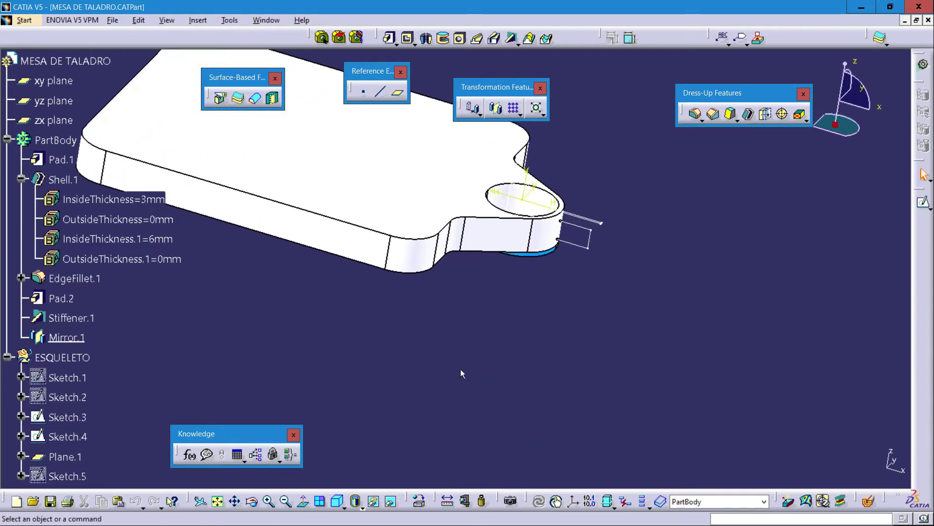
middle_drag(430, 390, 485, 343)
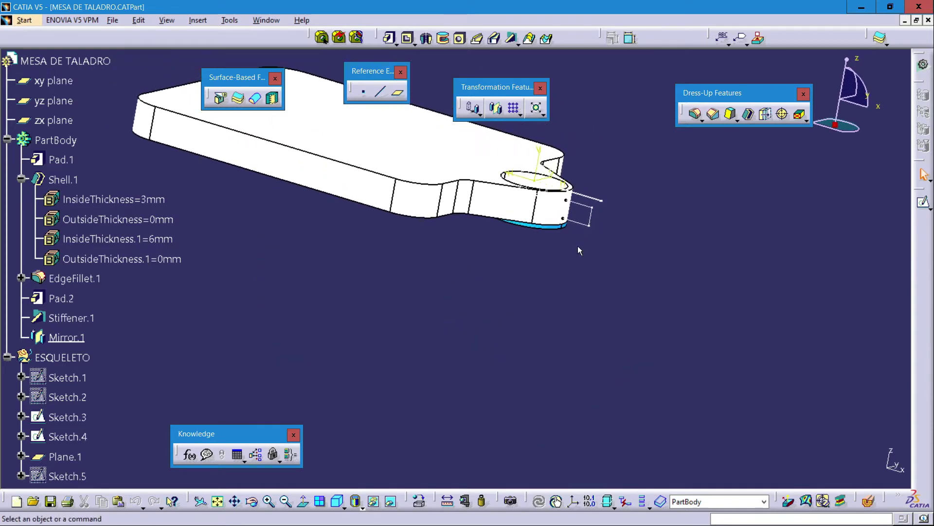
mouse_move(577, 246)
middle_down()
mouse_move(545, 275)
mouse_move(518, 257)
middle_up()
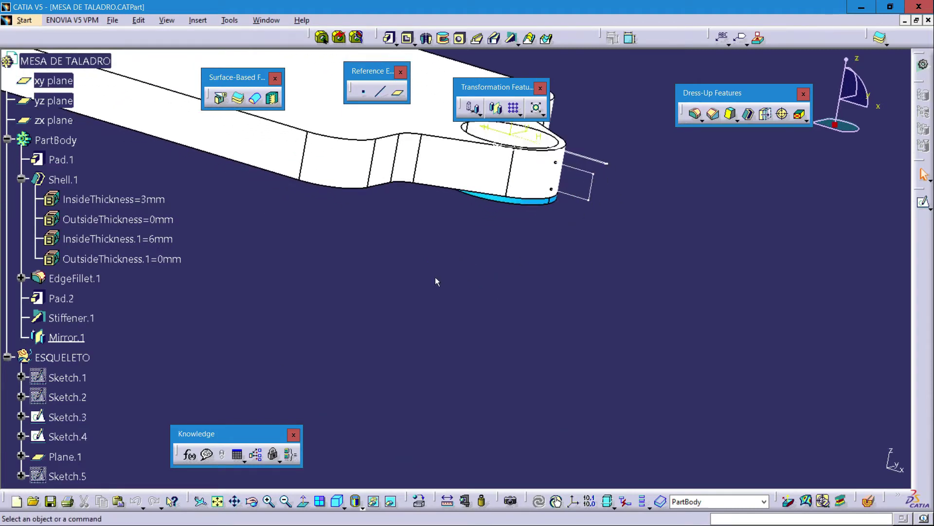
middle_drag(439, 291, 445, 327)
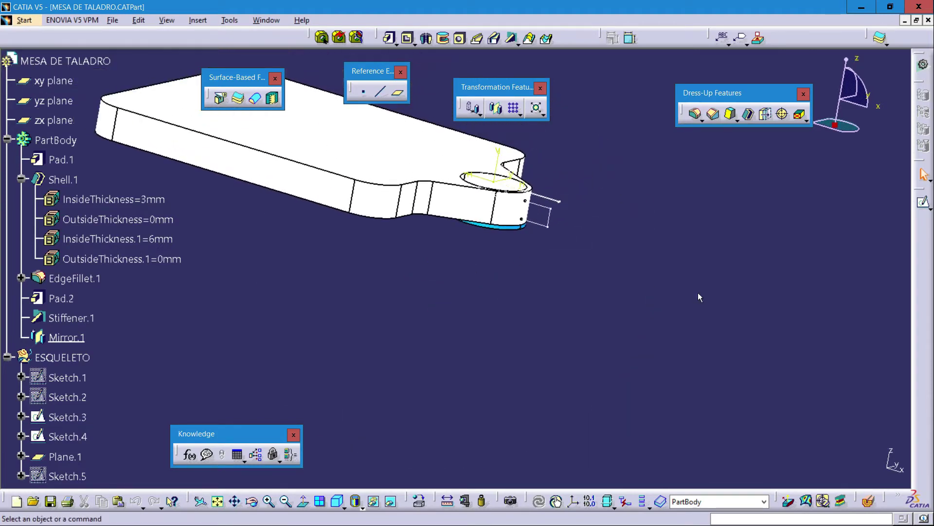
click(511, 39)
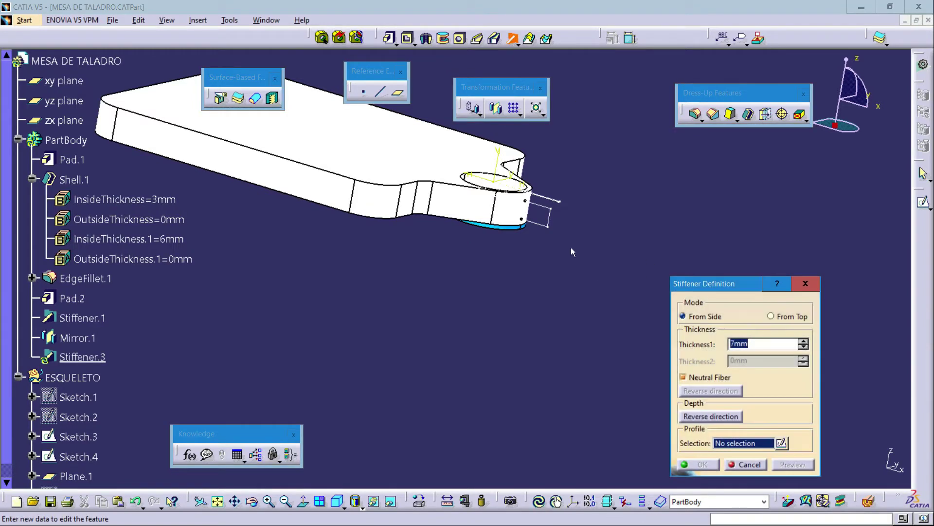
click(555, 219)
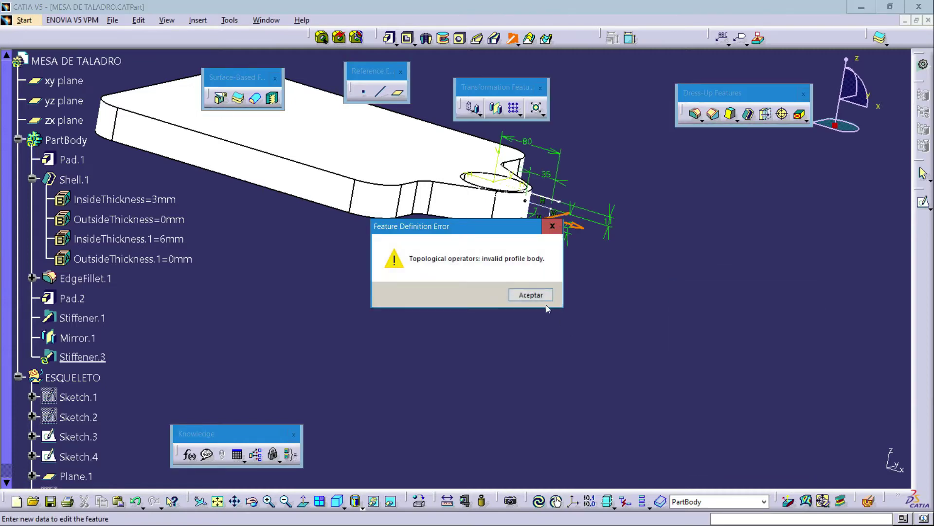
click(530, 295)
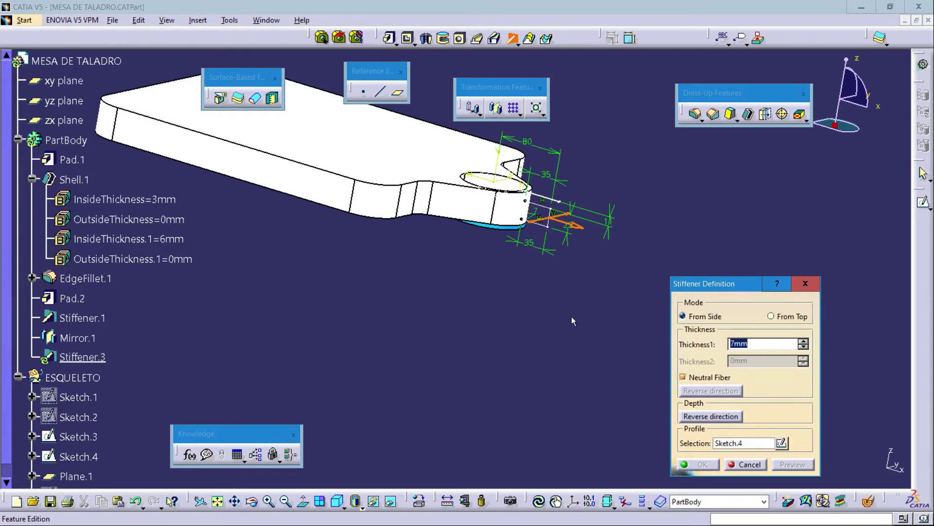
click(714, 417)
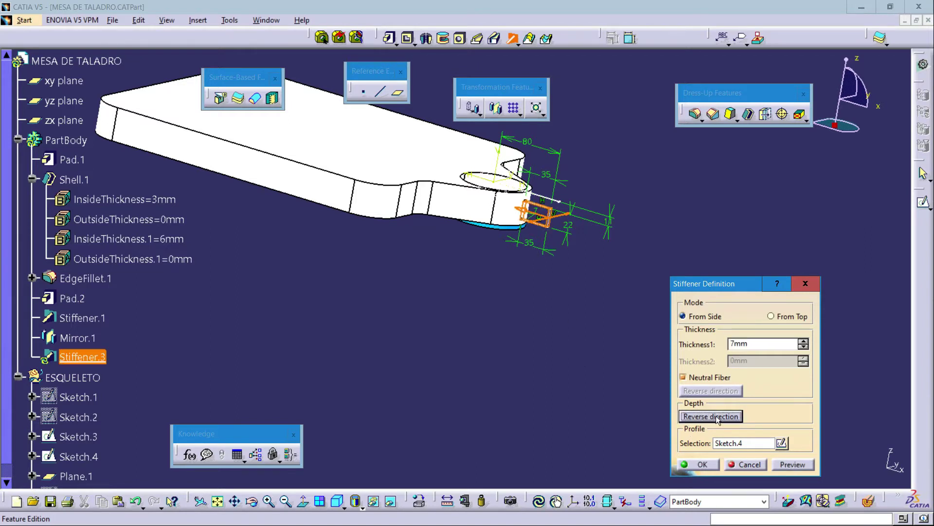
Set the outer stiffener's thickness to 30 mm with Neutral Fiber on, preview it and create the block.
middle_drag(495, 348, 451, 292)
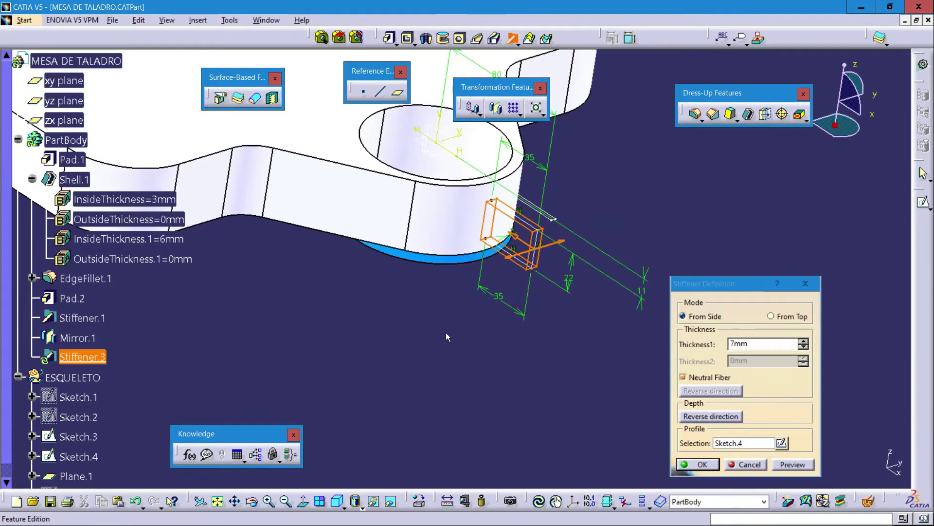
middle_drag(448, 336, 502, 289)
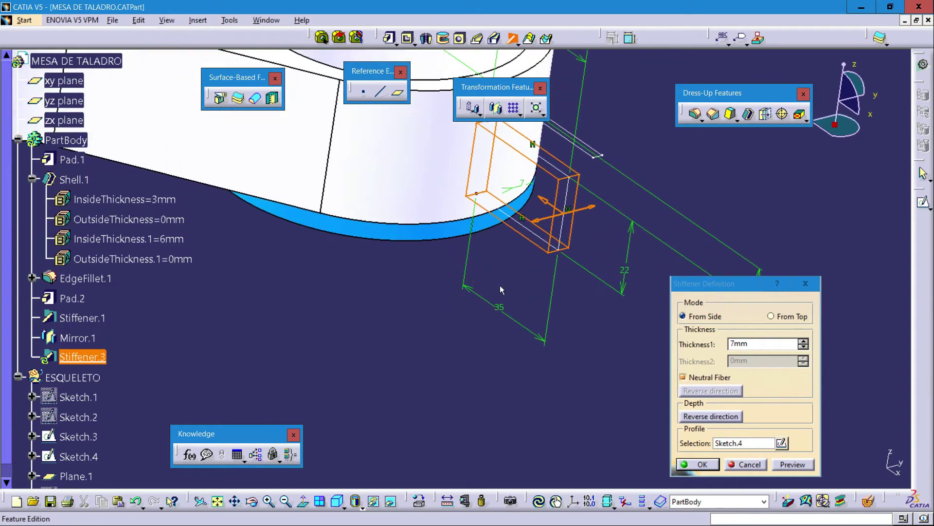
middle_drag(528, 404, 563, 461)
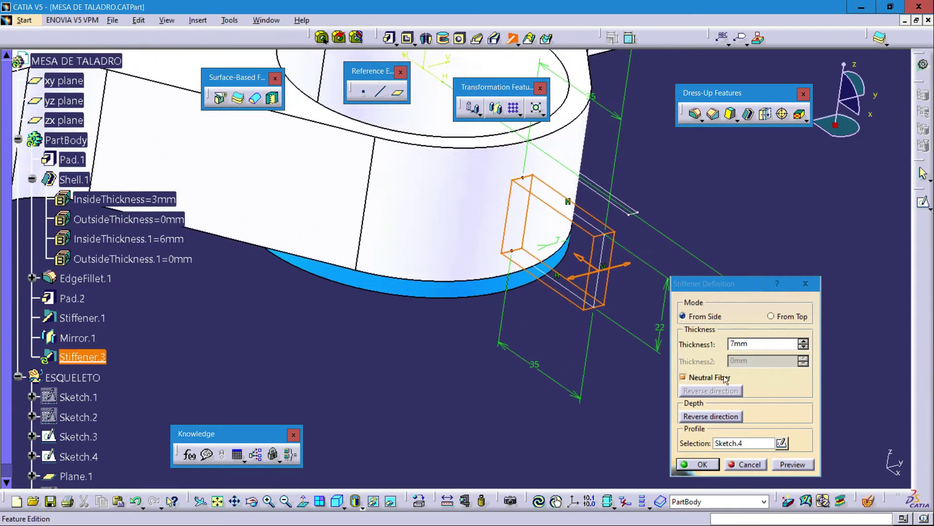
click(755, 345)
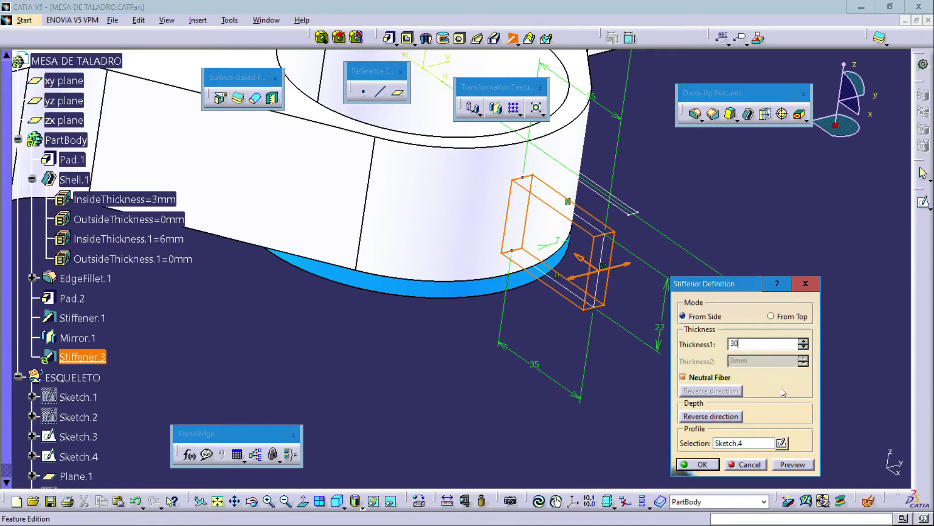
click(793, 465)
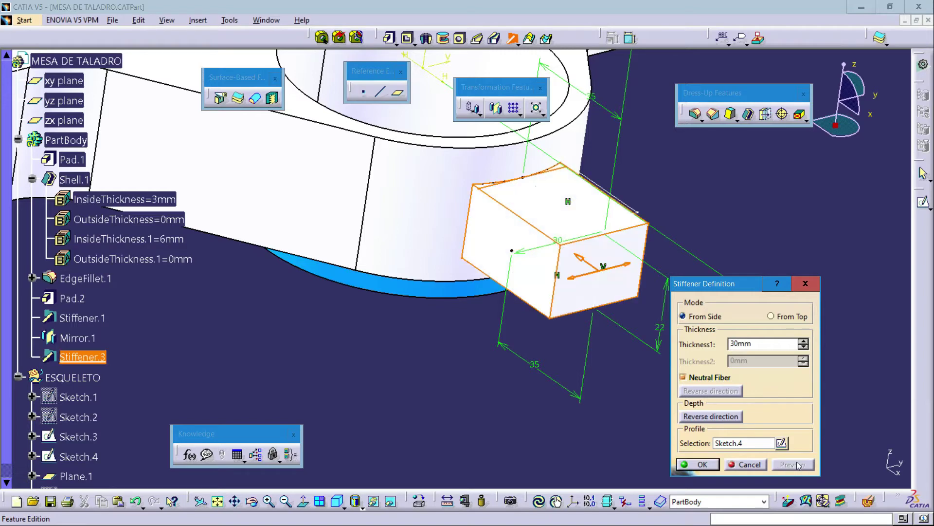
click(698, 465)
Start a Tritangent Fillet with the upper and lower faces of the block outside the ring boss as the faces to fillet.
middle_drag(667, 181, 605, 320)
middle_drag(675, 320, 787, 279)
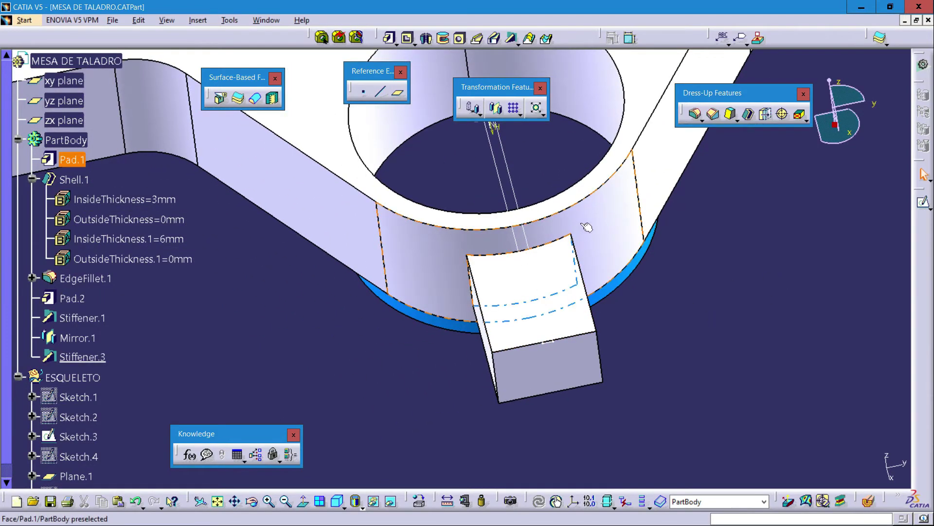
middle_drag(404, 316, 422, 345)
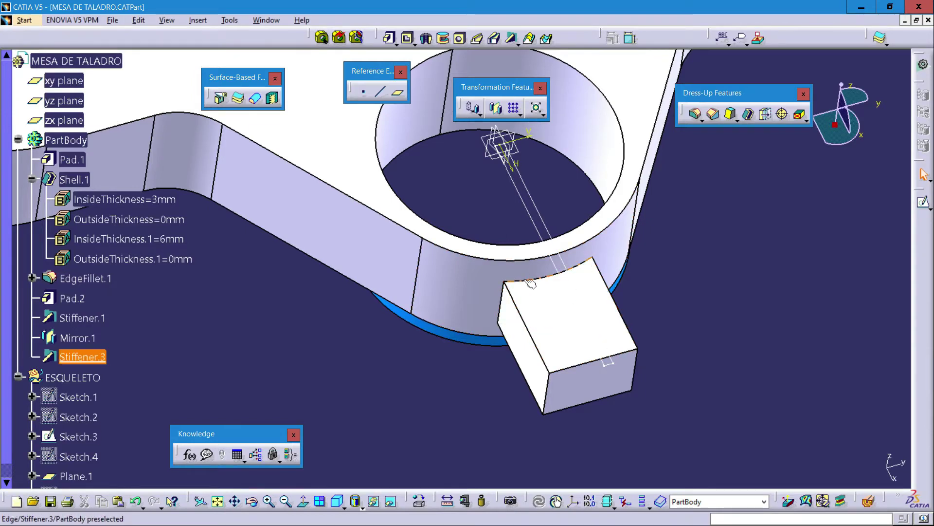
middle_drag(480, 351, 519, 368)
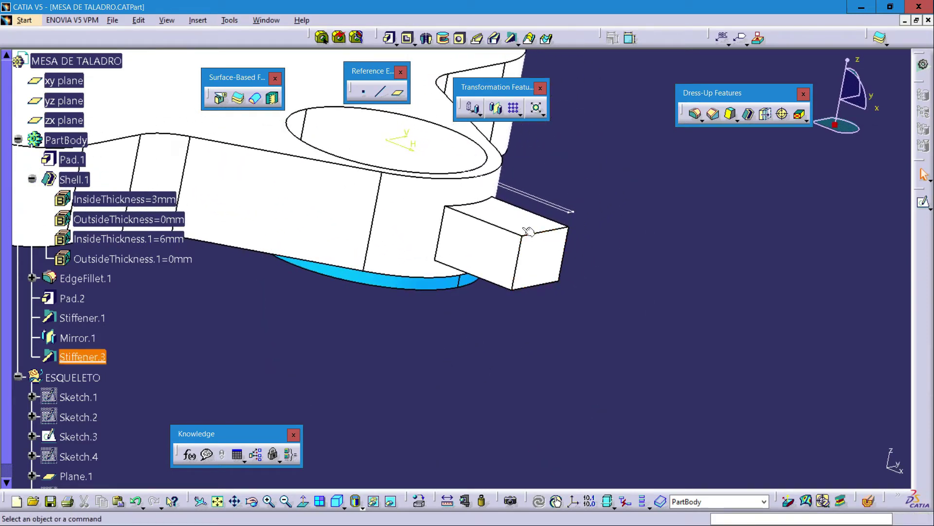
middle_drag(522, 292, 528, 361)
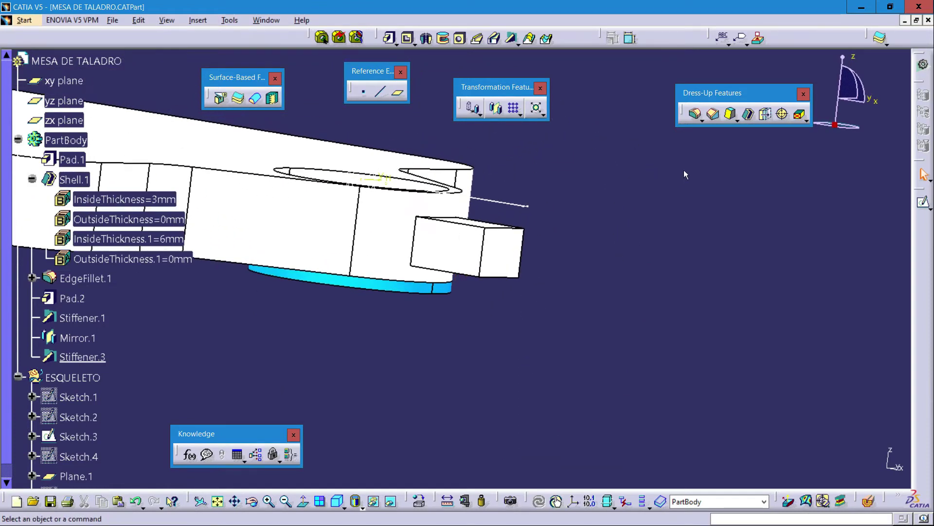
click(702, 120)
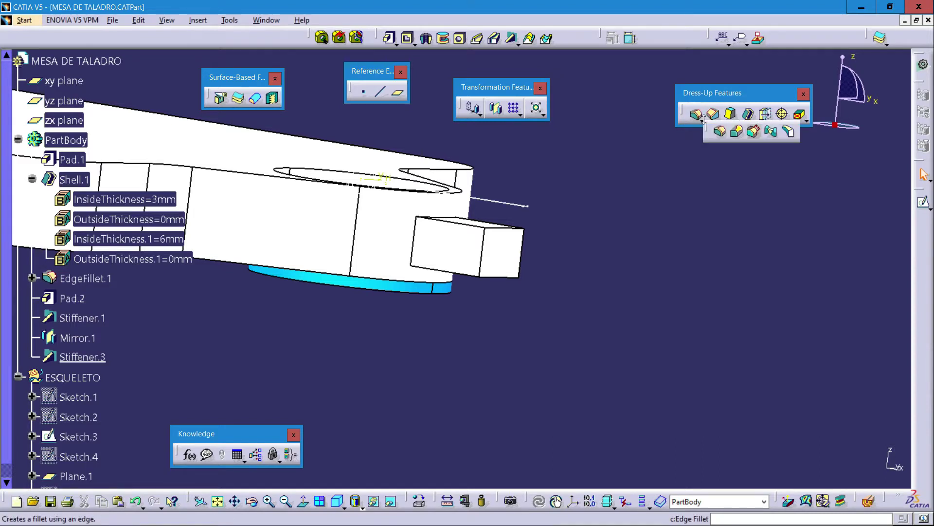
click(791, 131)
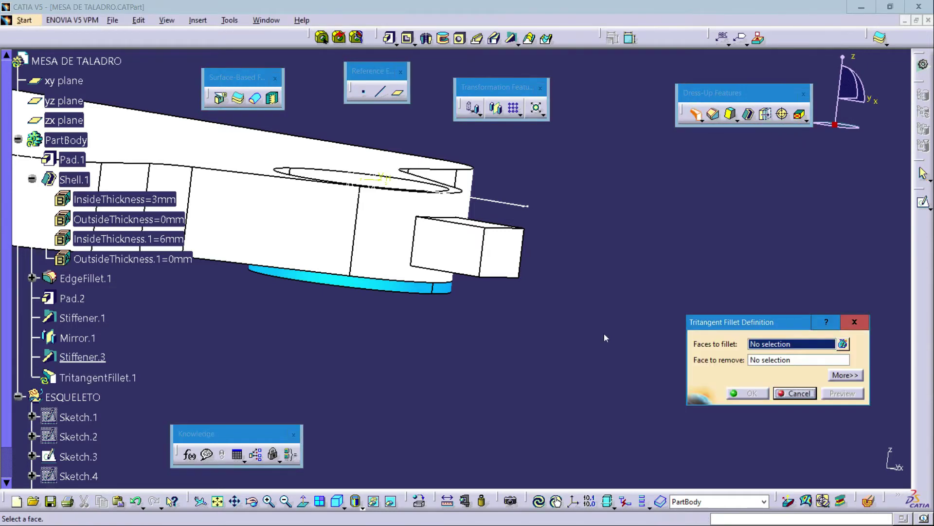
middle_drag(564, 340, 544, 386)
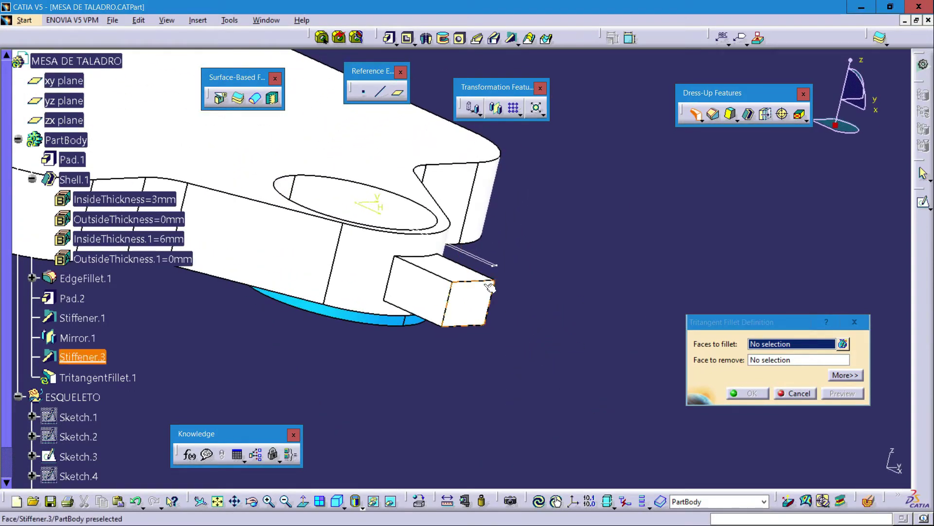
click(445, 268)
middle_drag(448, 358, 506, 269)
click(485, 206)
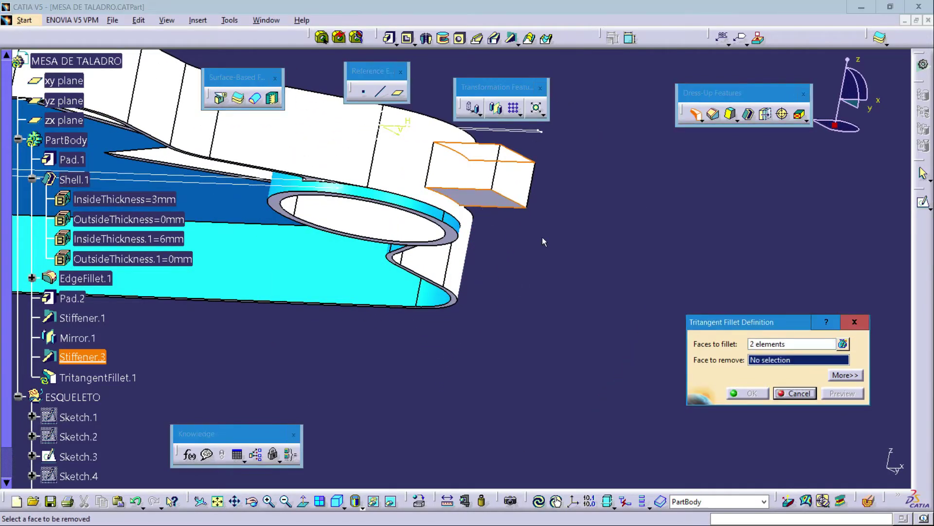
Set the block's outer end face as the face to remove and create the tritangent fillet.
middle_drag(484, 206, 612, 309)
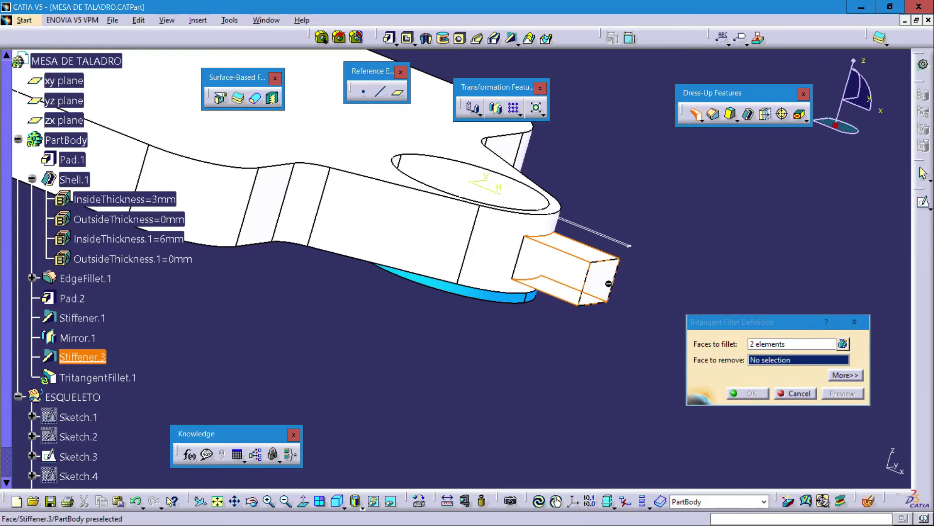
middle_drag(596, 367, 540, 257)
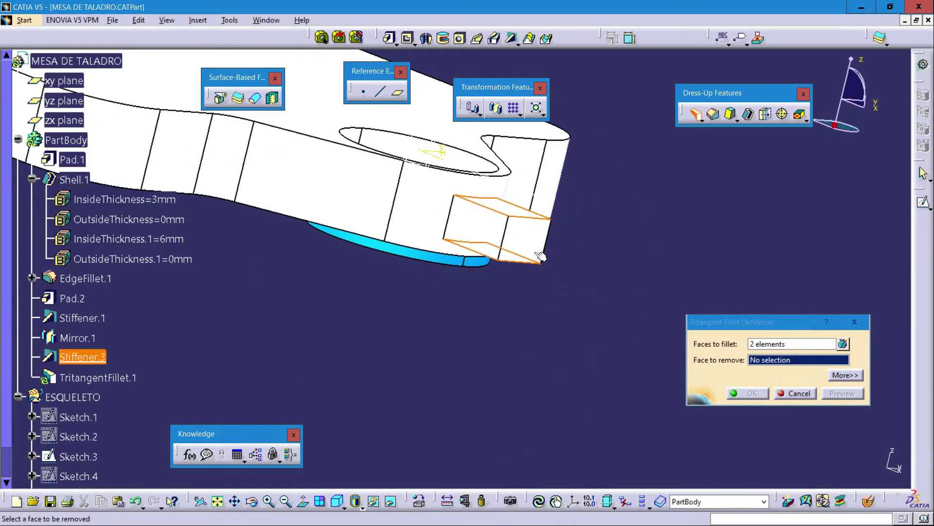
click(531, 243)
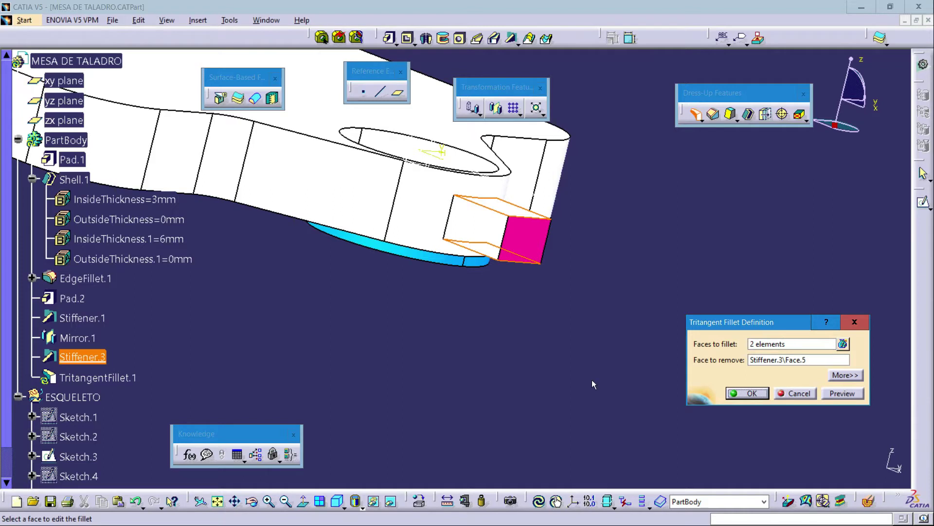
click(752, 394)
Start a 10 mm diameter hole on the flat side face of the rounded lug with its extension set to Up To Next.
middle_drag(468, 353, 553, 263)
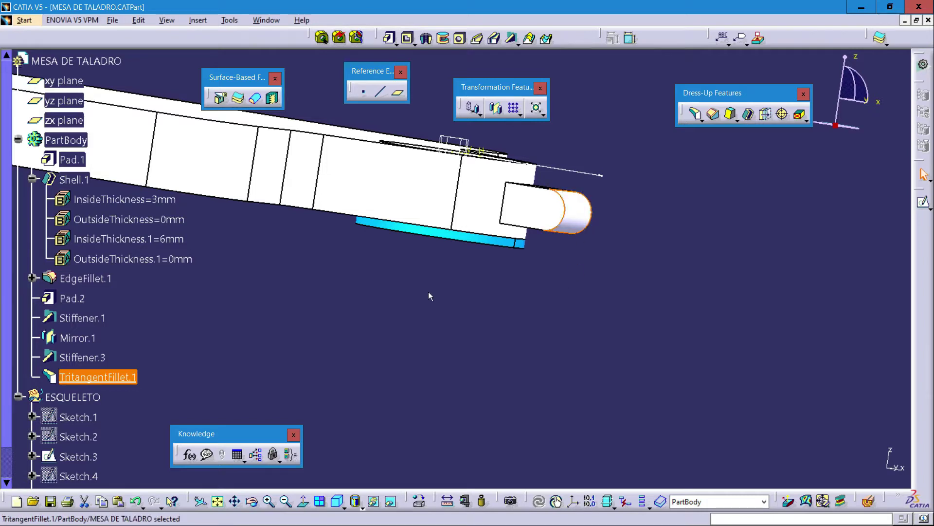
middle_drag(544, 304, 538, 323)
middle_drag(571, 364, 580, 344)
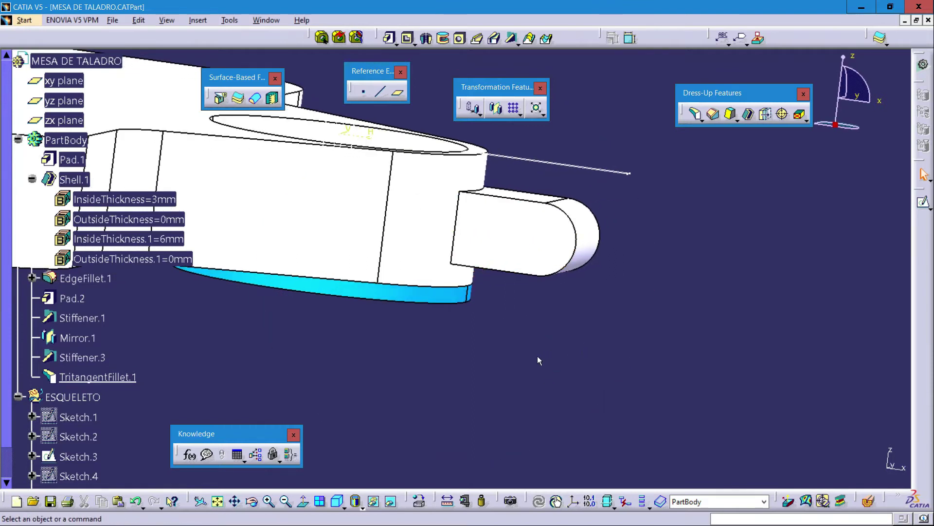
middle_drag(517, 359, 516, 341)
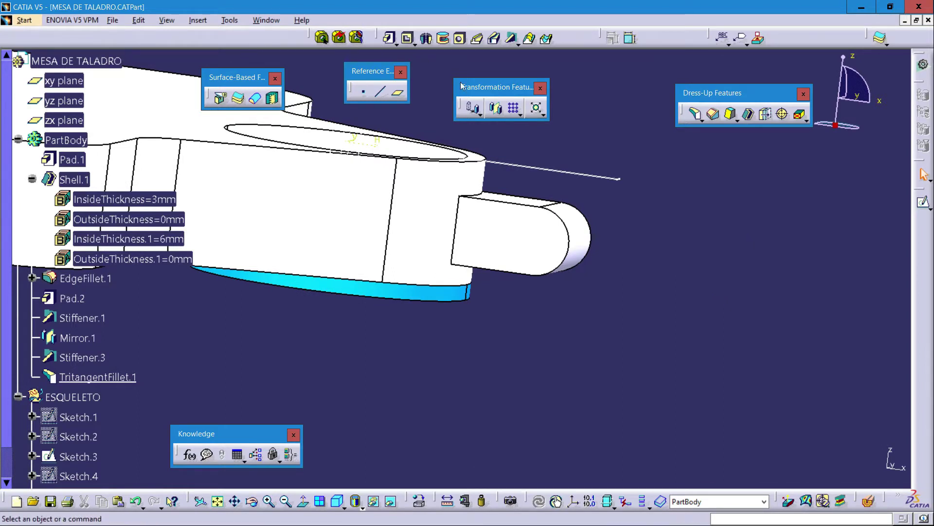
click(461, 40)
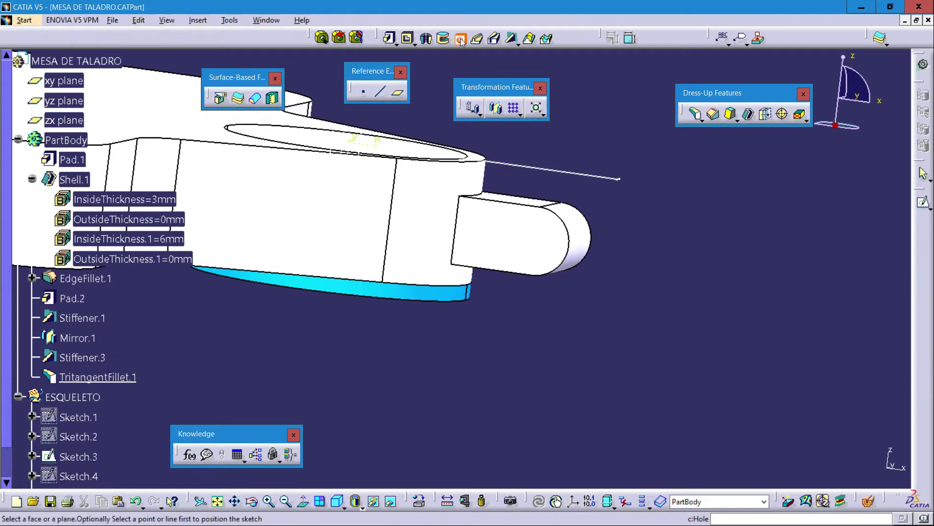
click(546, 244)
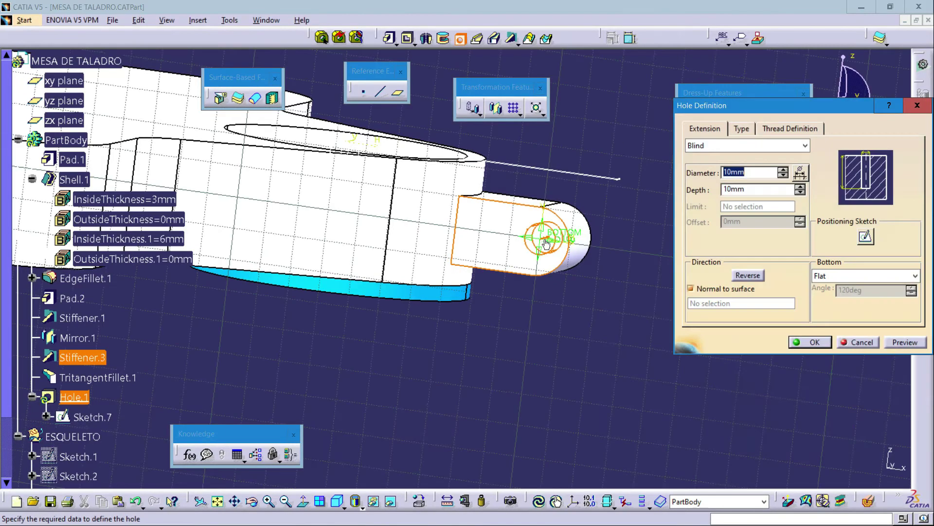
click(721, 147)
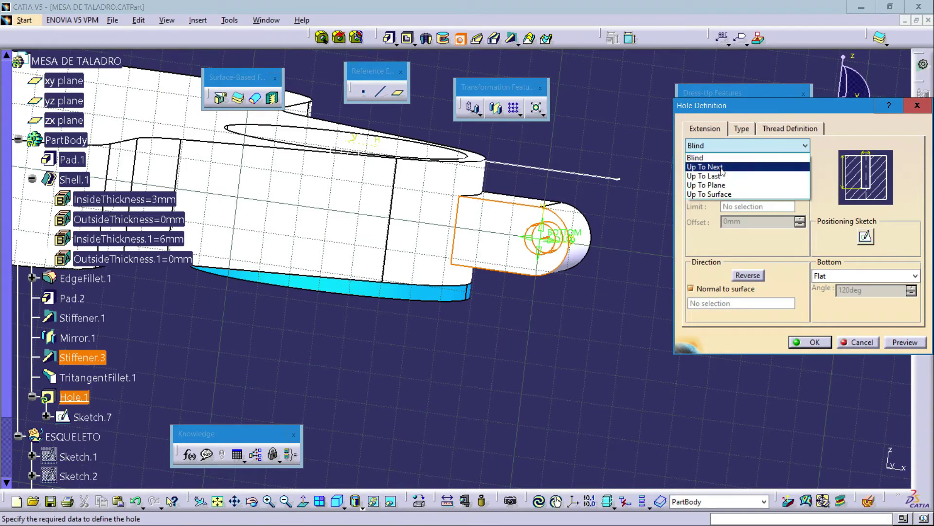
click(722, 167)
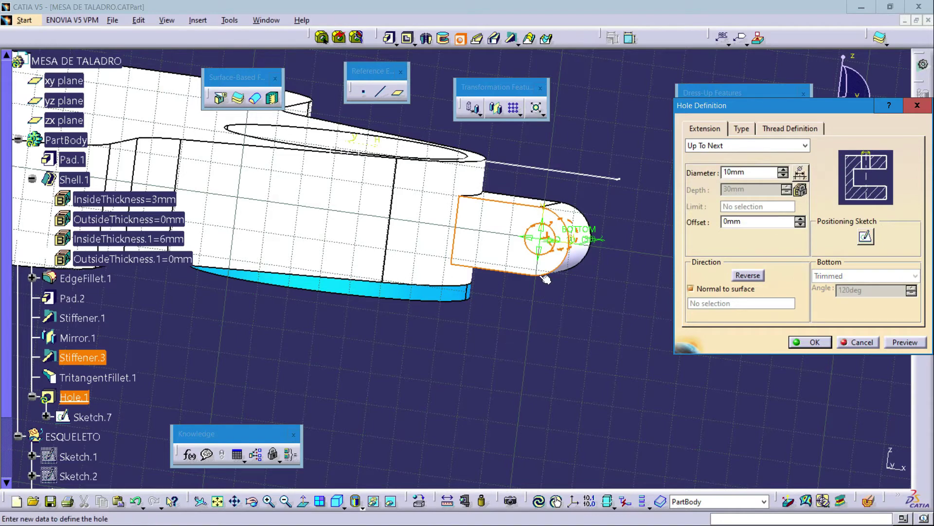
Make the hole's centre point concentric with the lug's rounded end in the positioning sketch and create the hole.
click(866, 238)
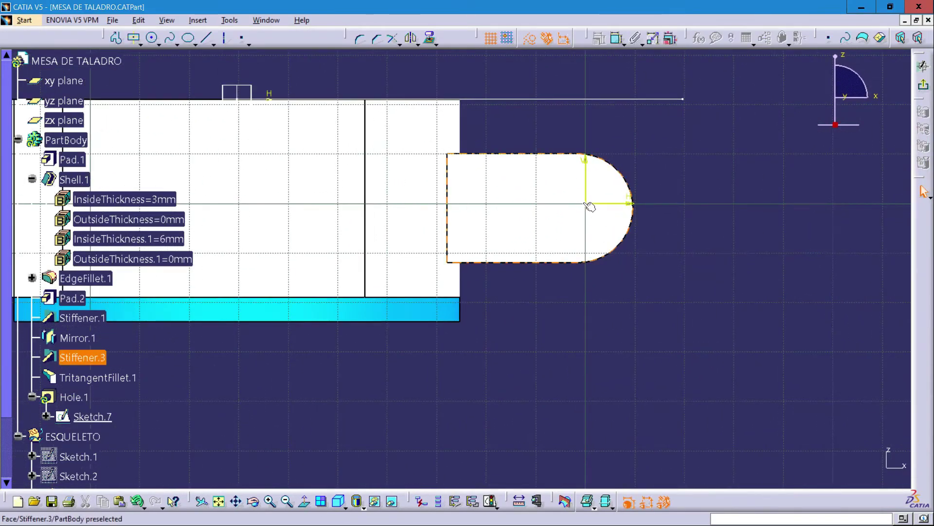
click(586, 204)
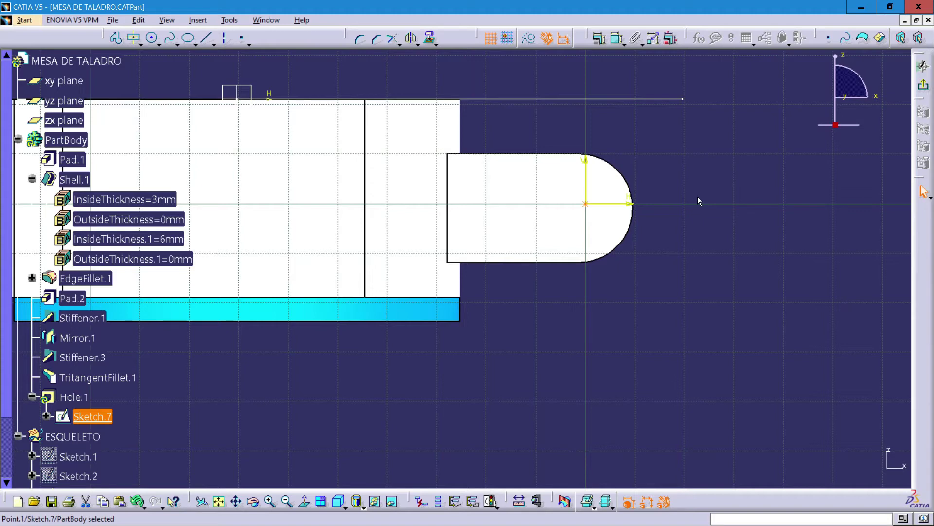
click(626, 176)
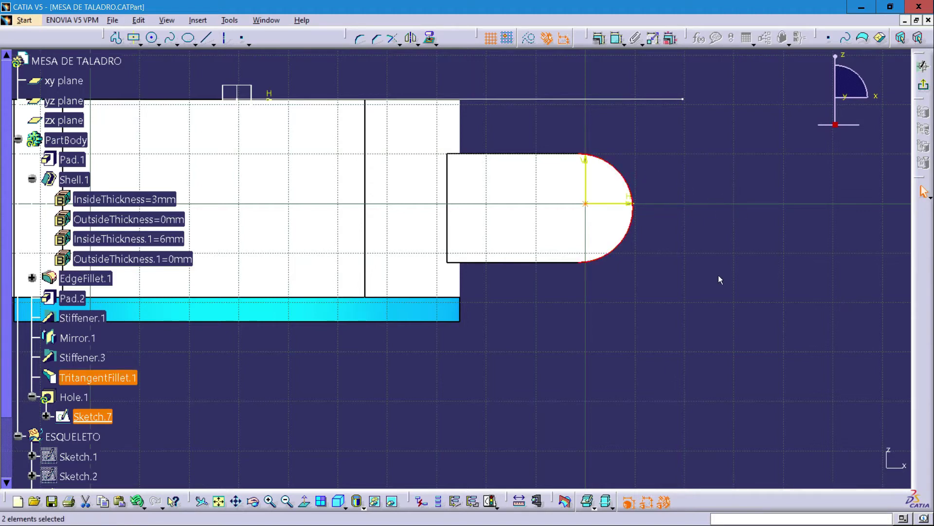
click(599, 39)
click(684, 101)
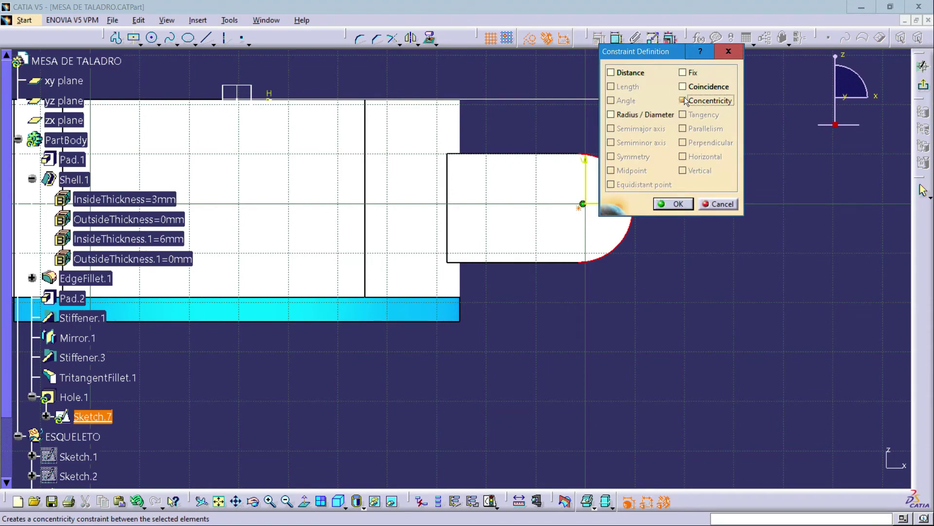
click(674, 204)
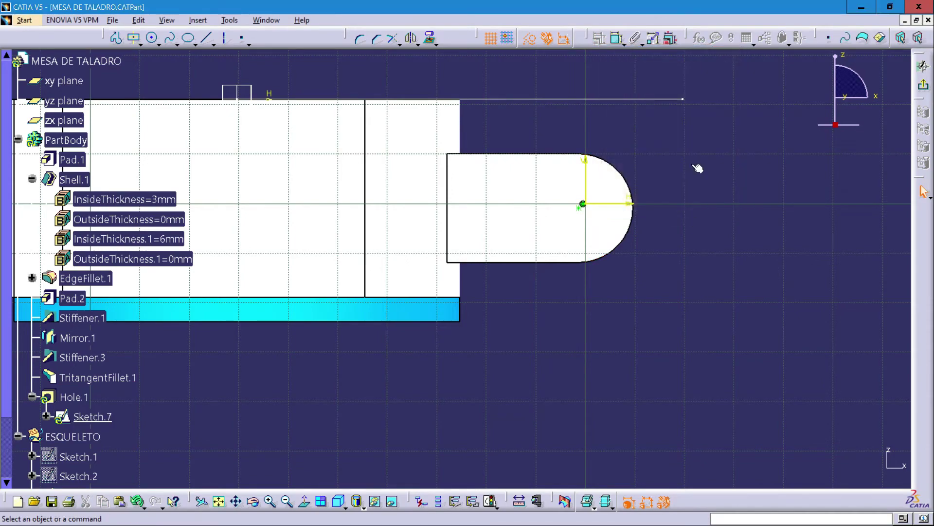
middle_drag(687, 146, 556, 214)
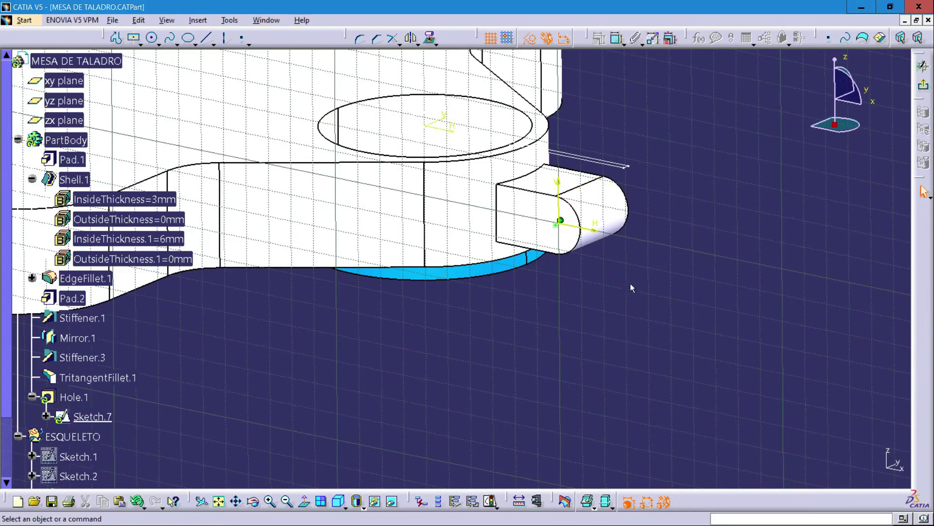
click(923, 87)
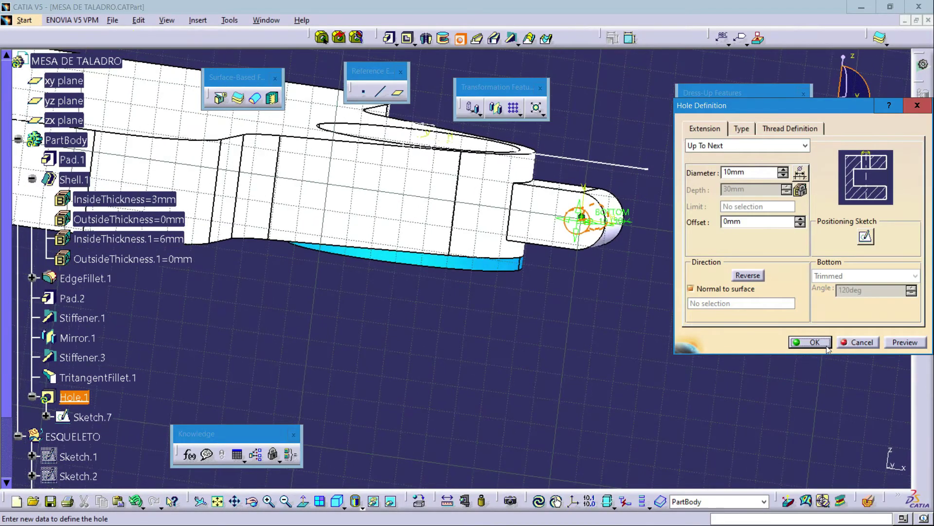
click(812, 343)
Cut a pocket from Sketch.3 with the Up to last limit through the table plate and lug.
middle_drag(599, 328, 606, 375)
middle_drag(507, 392, 463, 386)
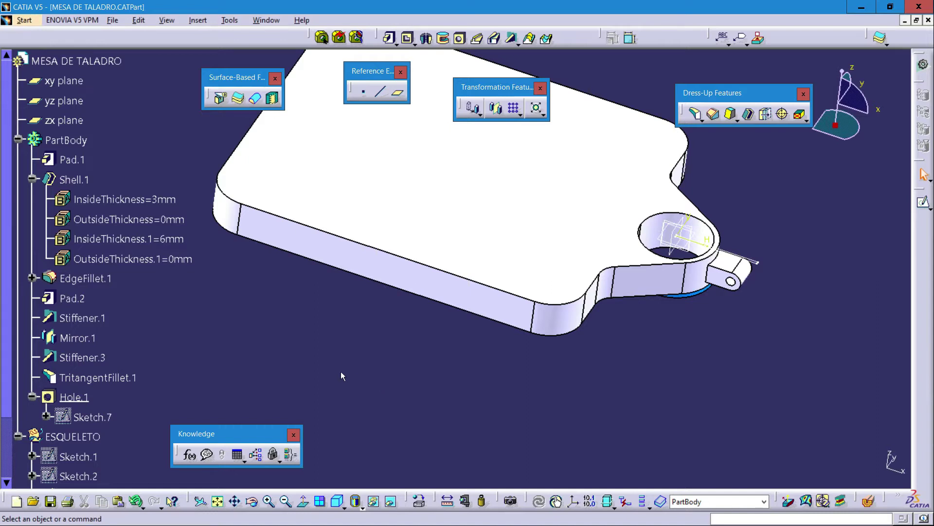
click(354, 273)
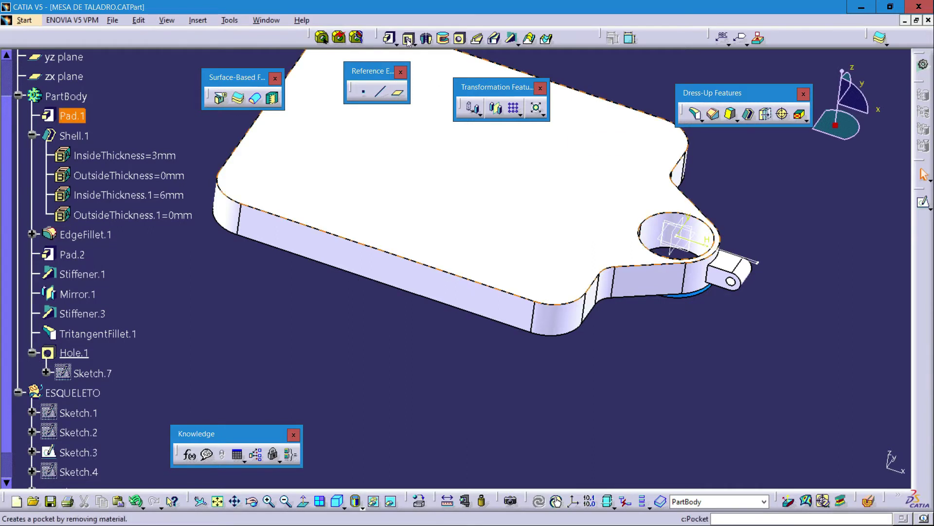
click(408, 40)
scroll(170, 317, down, 3)
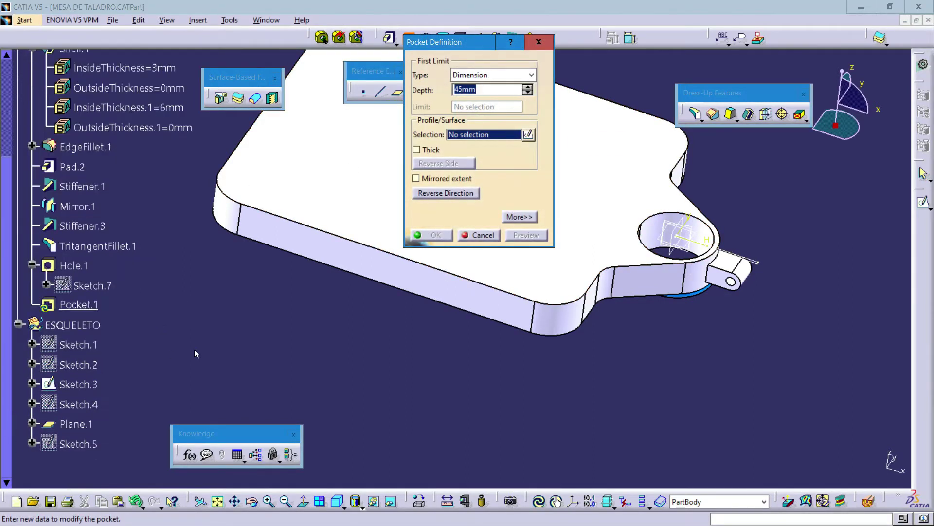
click(80, 386)
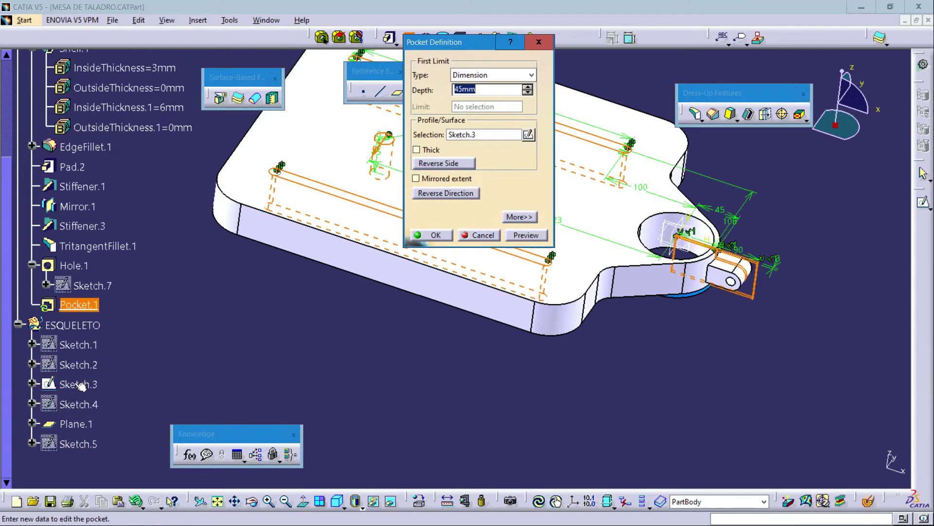
click(493, 75)
click(492, 105)
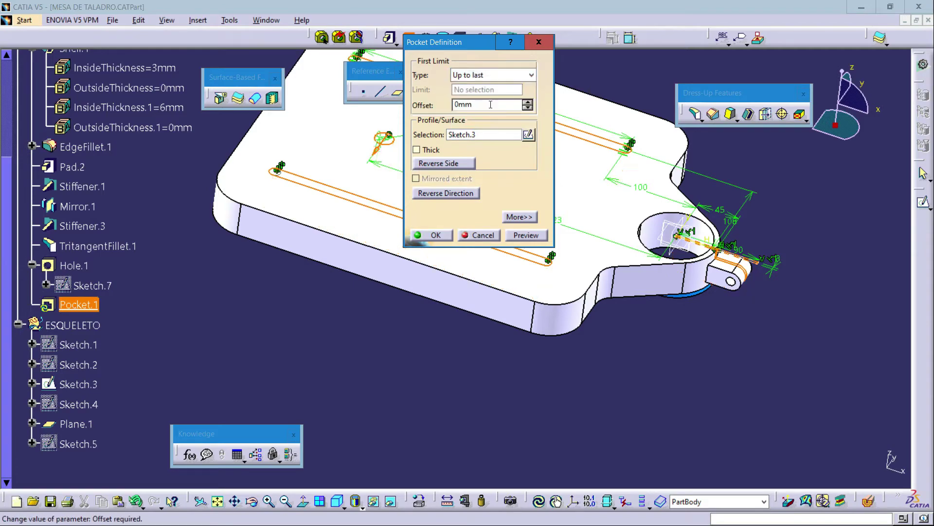
middle_drag(490, 404, 473, 427)
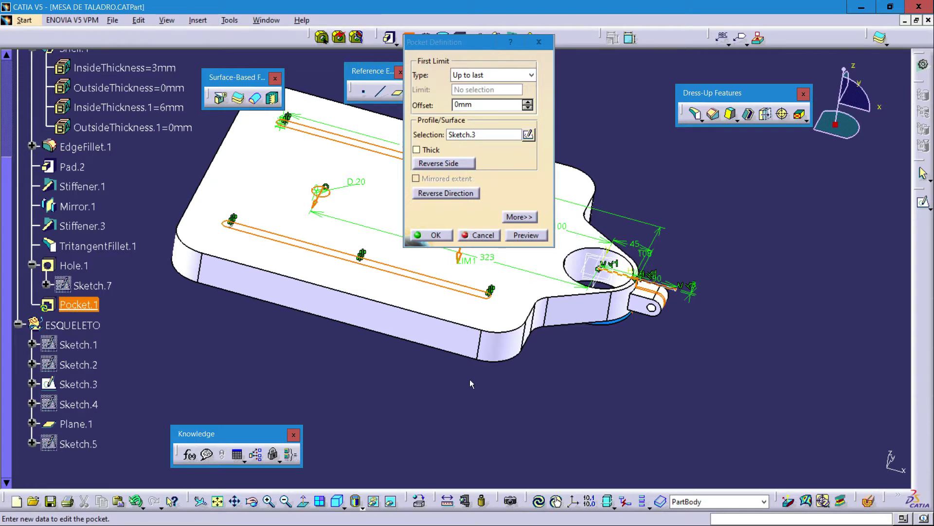
click(434, 235)
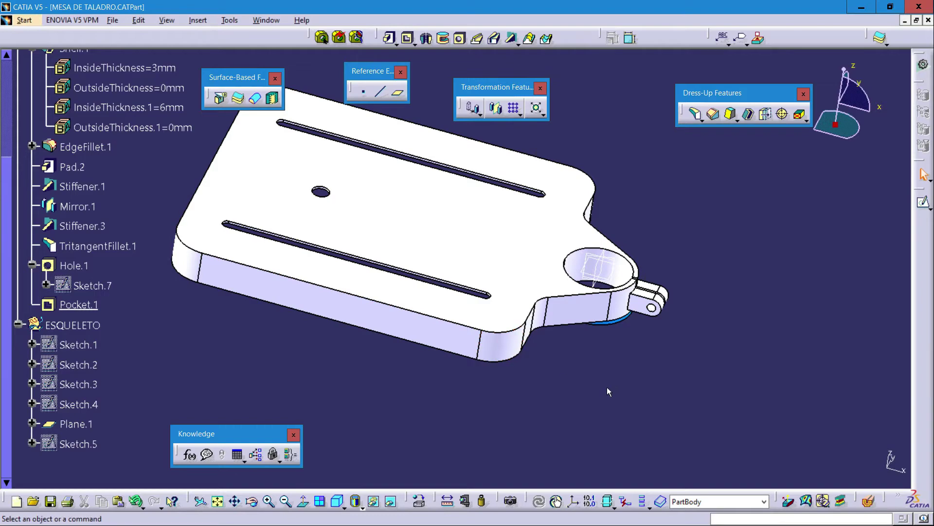
Inspect the cut through the ring boss and lug, and save the part.
middle_drag(607, 387, 495, 310)
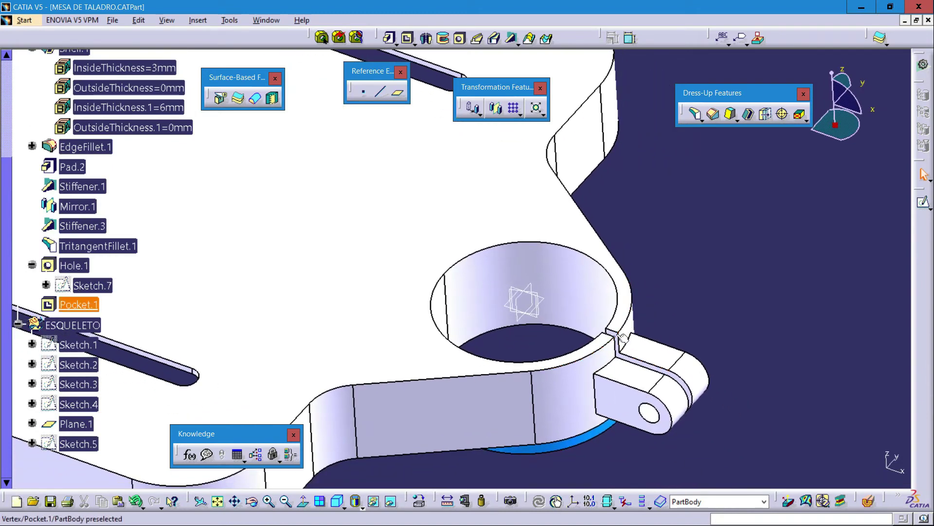
middle_drag(635, 305, 597, 343)
middle_drag(503, 349, 536, 334)
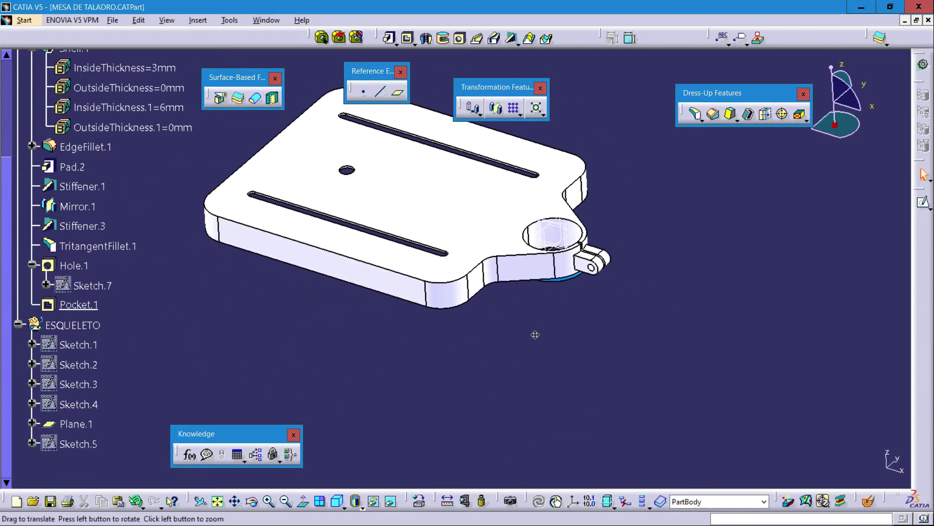
click(50, 500)
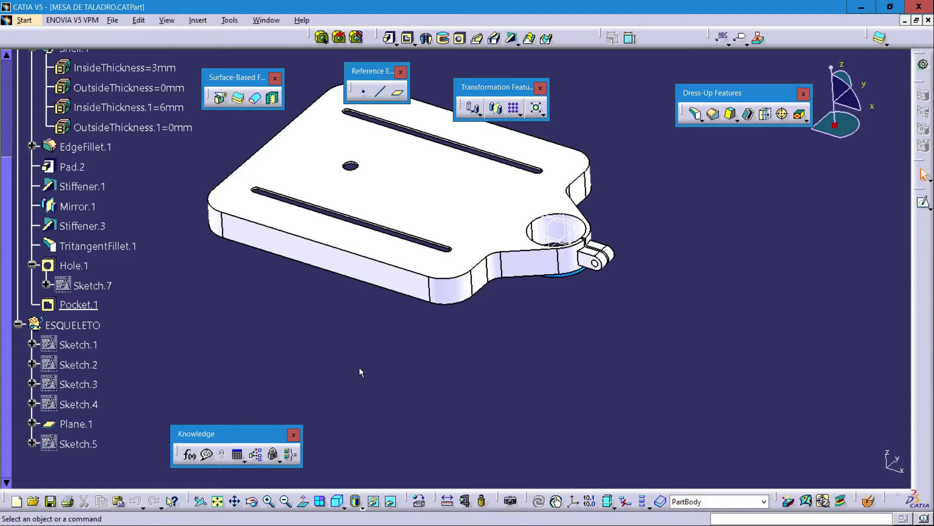
Switch to the Generative Shape Design workbench and define the ESQUELETO geometrical set as the in-work object.
middle_drag(313, 327, 366, 373)
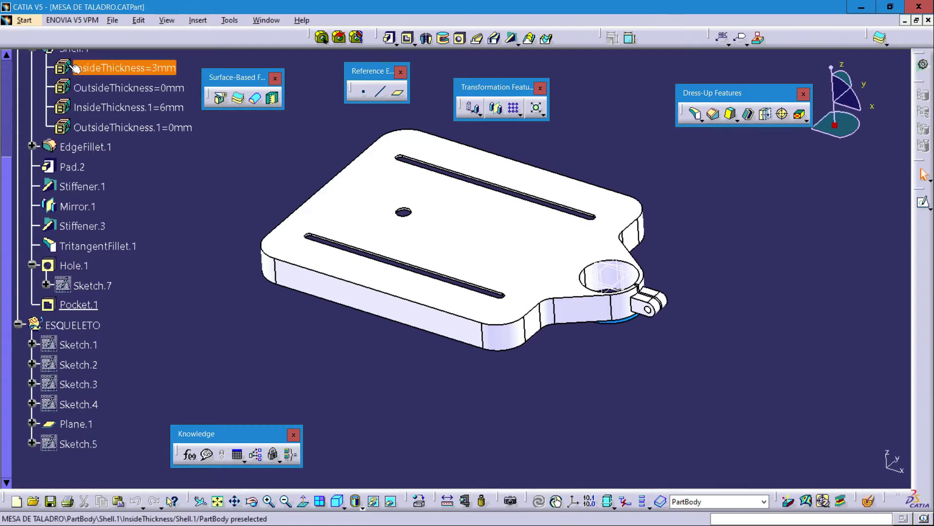
click(21, 21)
mouse_move(41, 65)
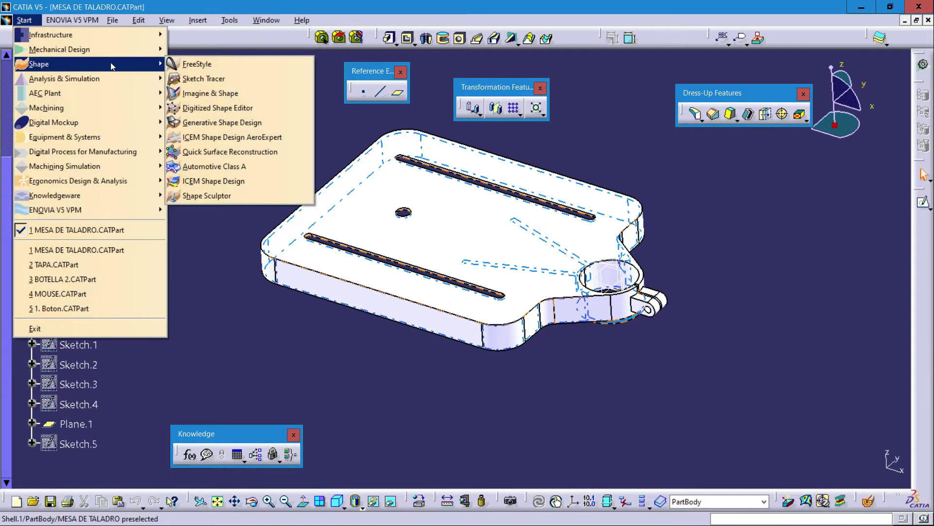
click(273, 125)
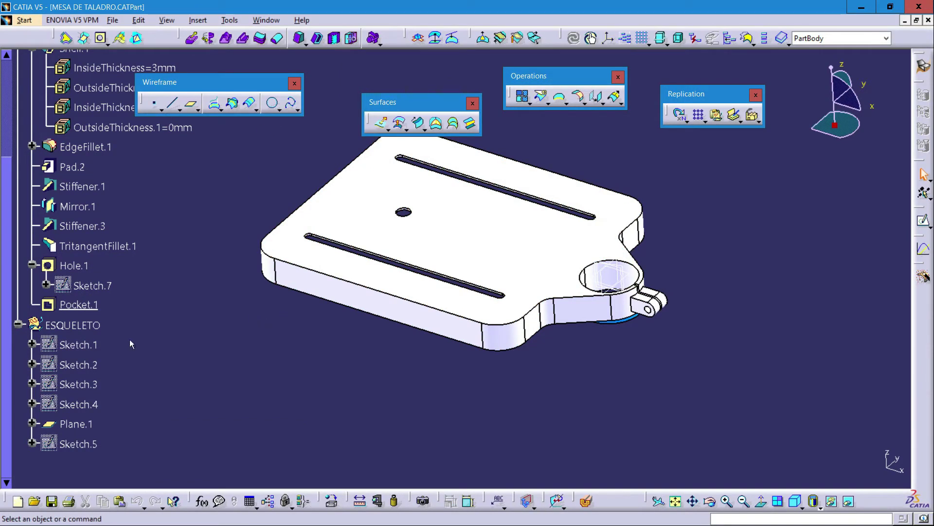
right_click(78, 329)
mouse_move(147, 316)
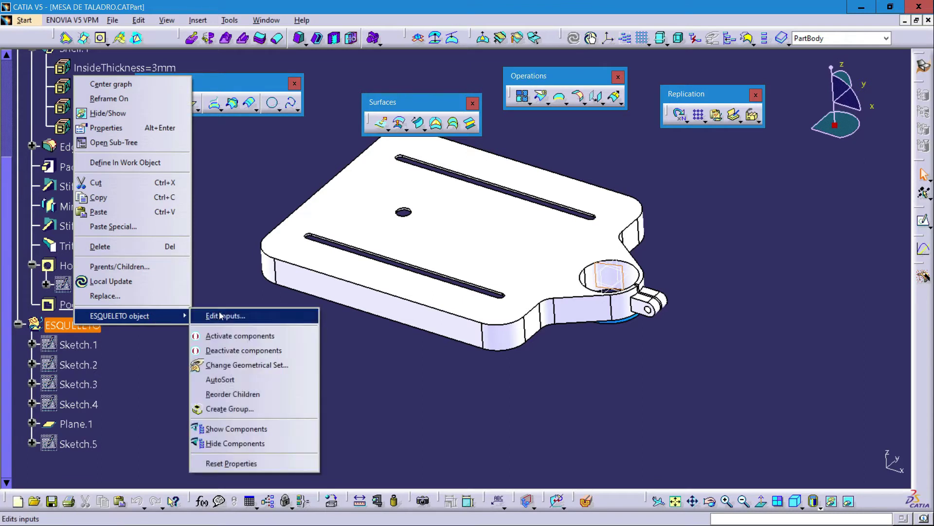
click(130, 165)
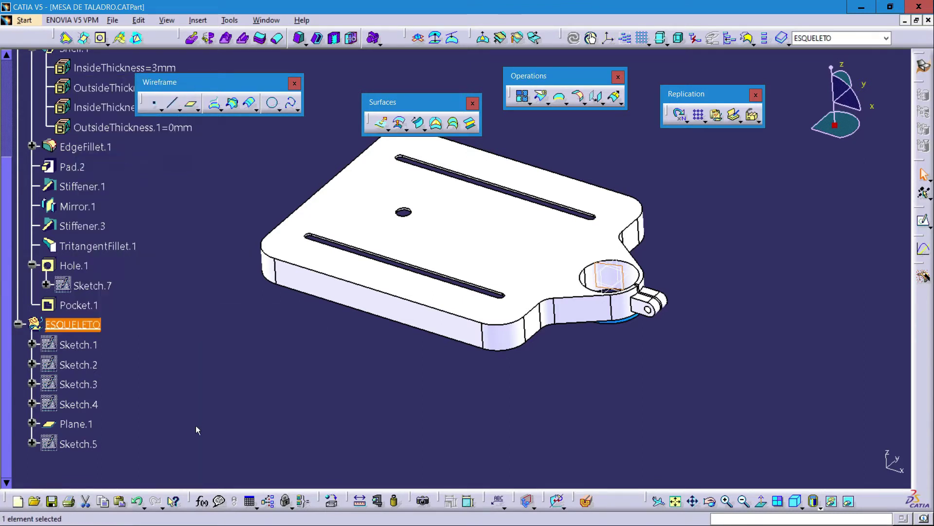
Hide Plane.1 in the ESQUELETO set.
right_click(77, 423)
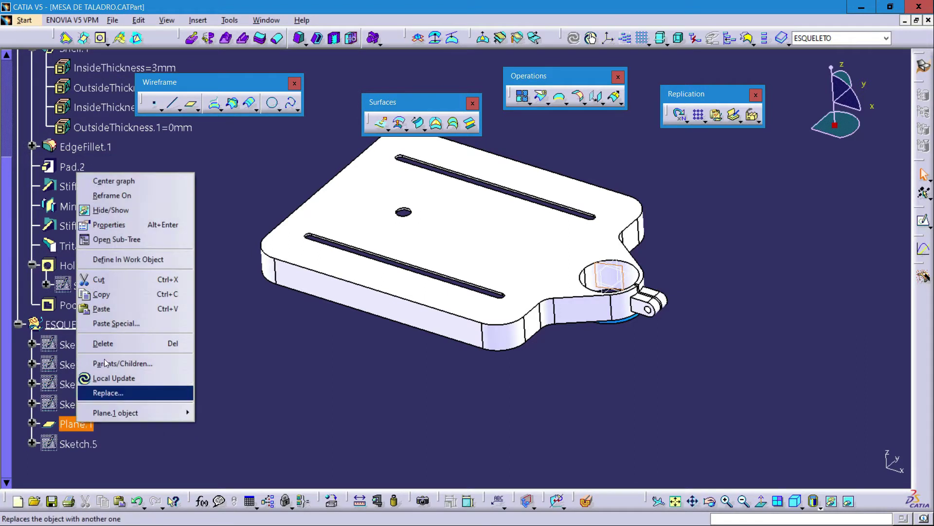
click(102, 209)
middle_drag(254, 375, 294, 364)
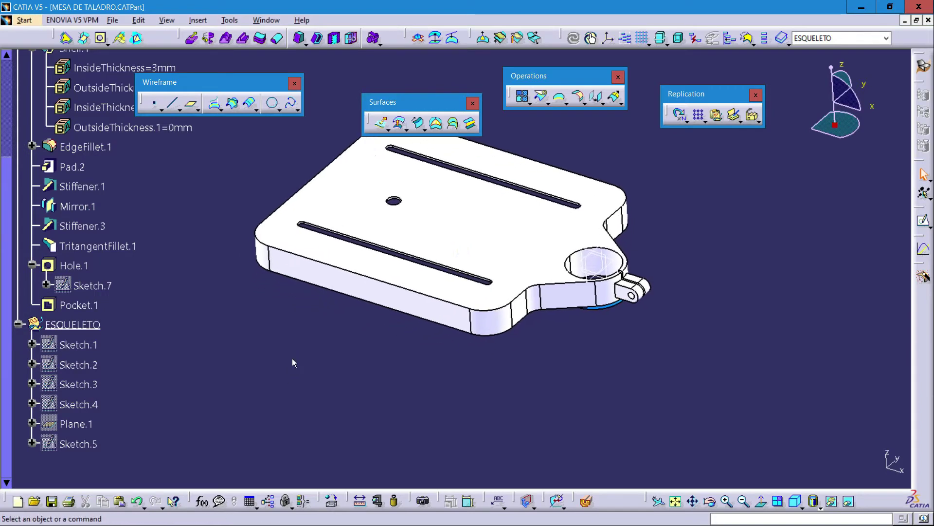
Sketch a centered rectangle about 250 mm by 259 mm on the xy plane, across the table's two long slots.
click(923, 222)
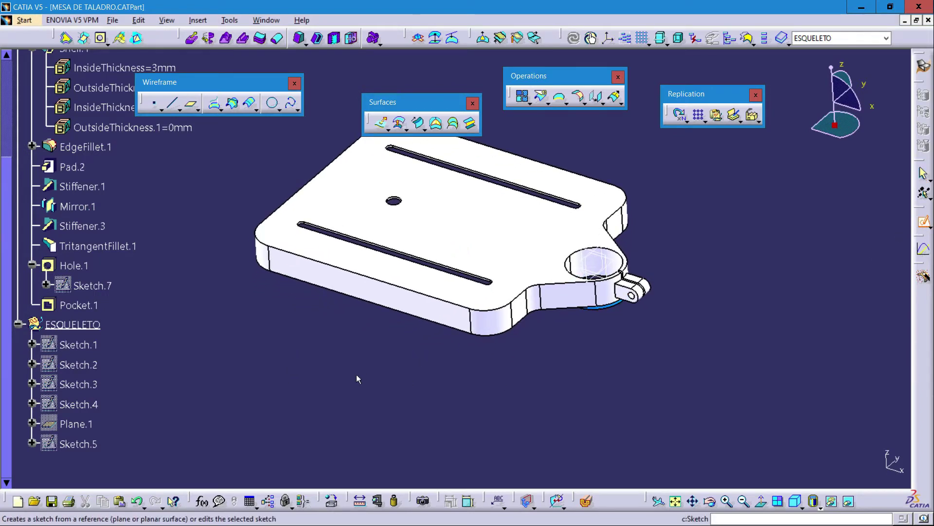
scroll(245, 357, up, 5)
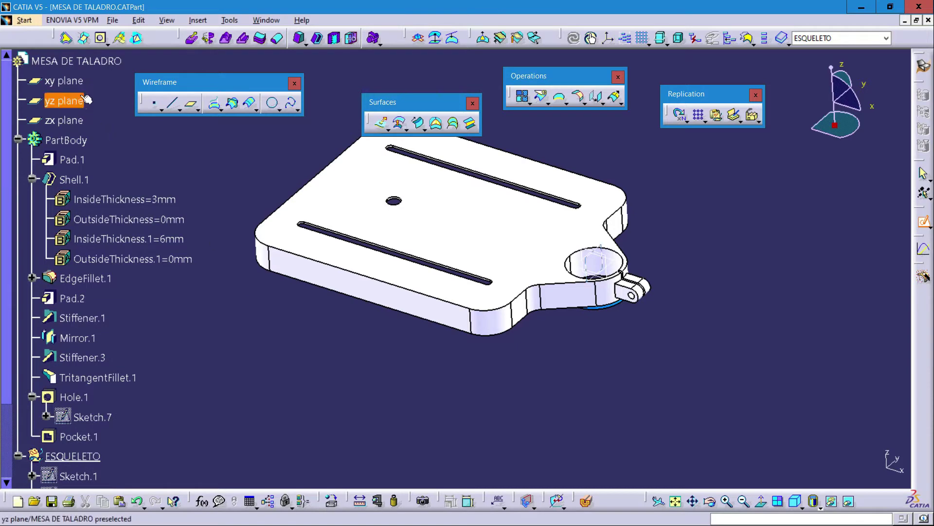
click(64, 81)
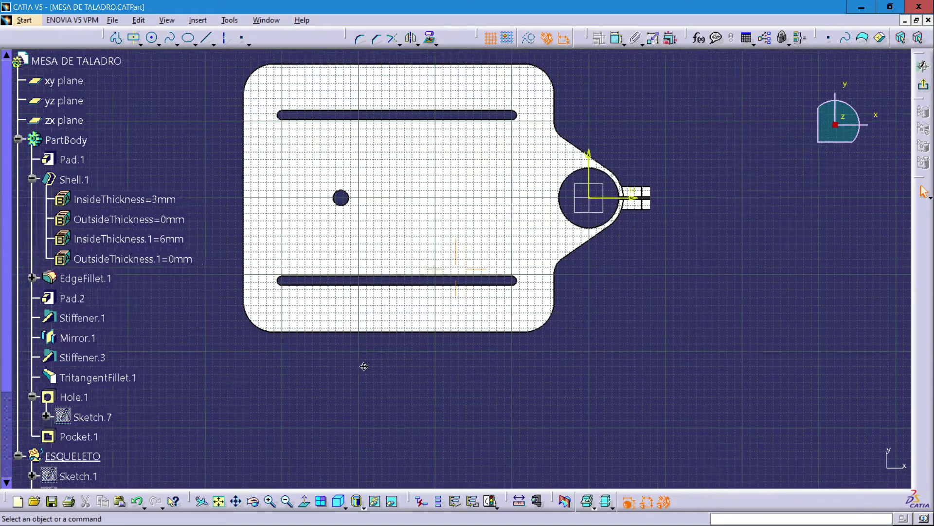
click(134, 39)
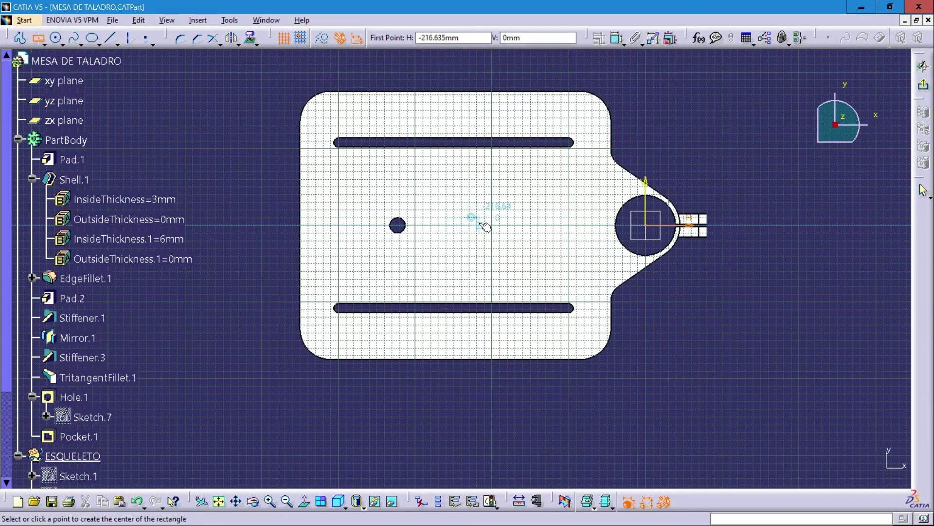
click(449, 221)
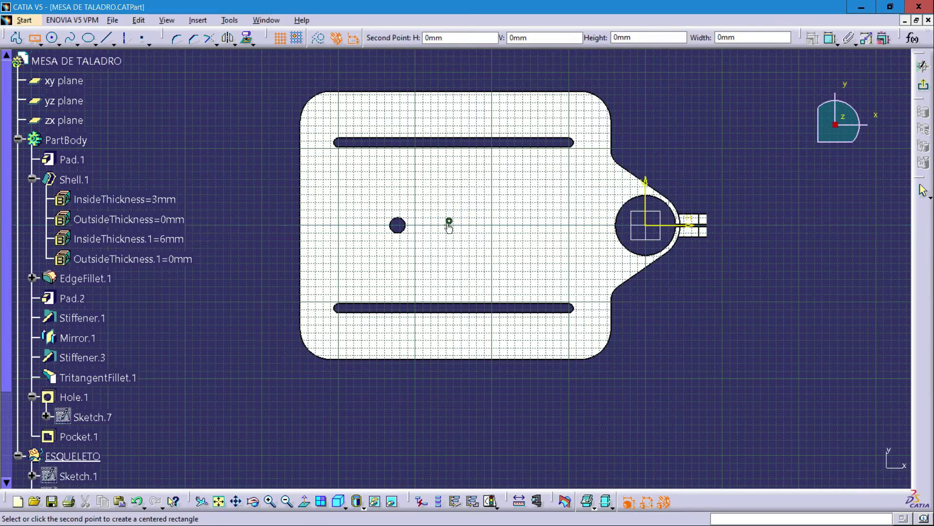
click(541, 324)
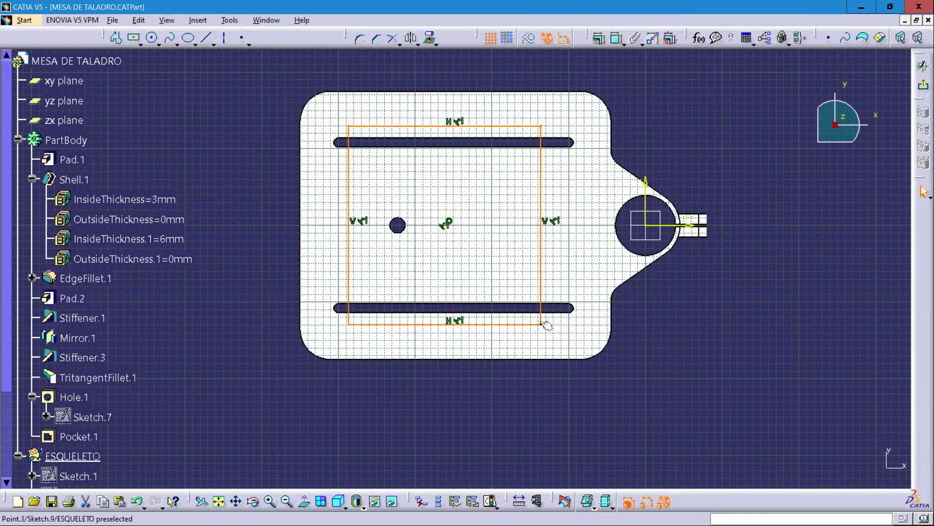
click(643, 84)
Dimension the rectangle's upper horizontal side and set its length to 280 mm.
click(617, 38)
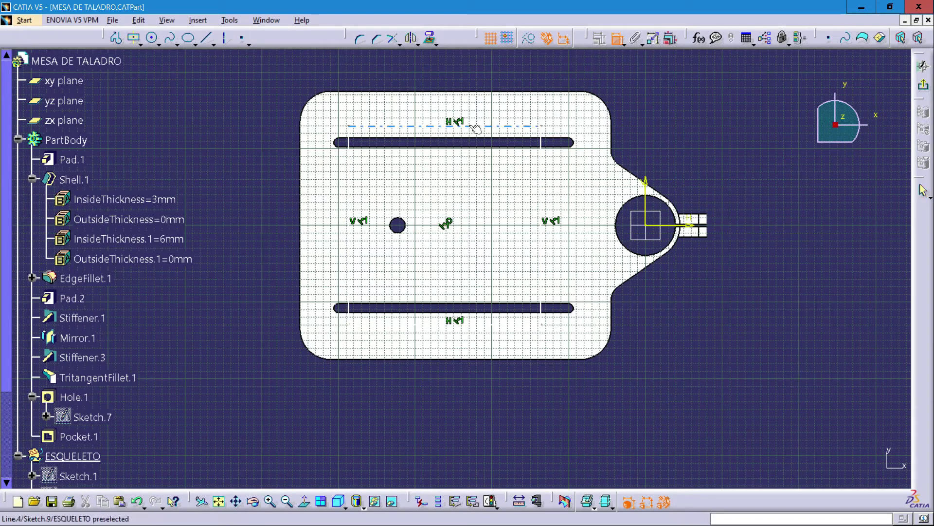
click(476, 128)
click(466, 80)
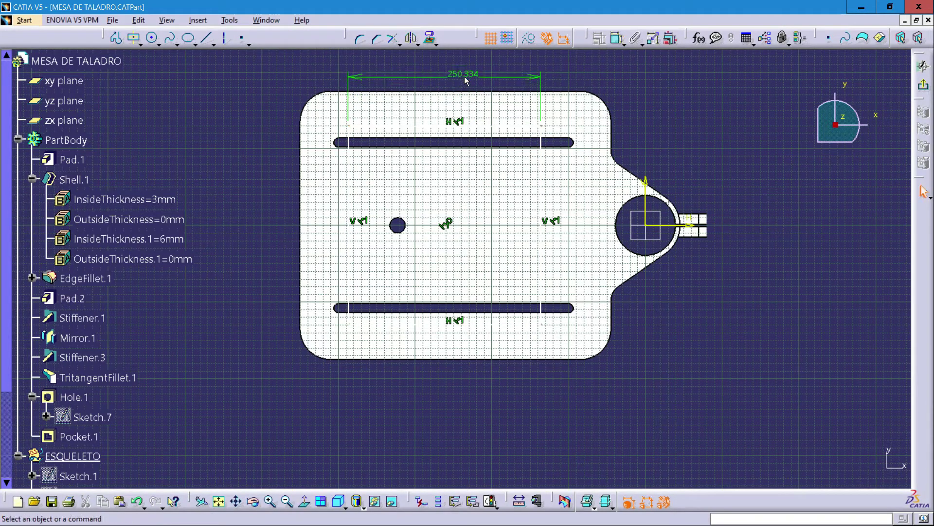
double_click(466, 80)
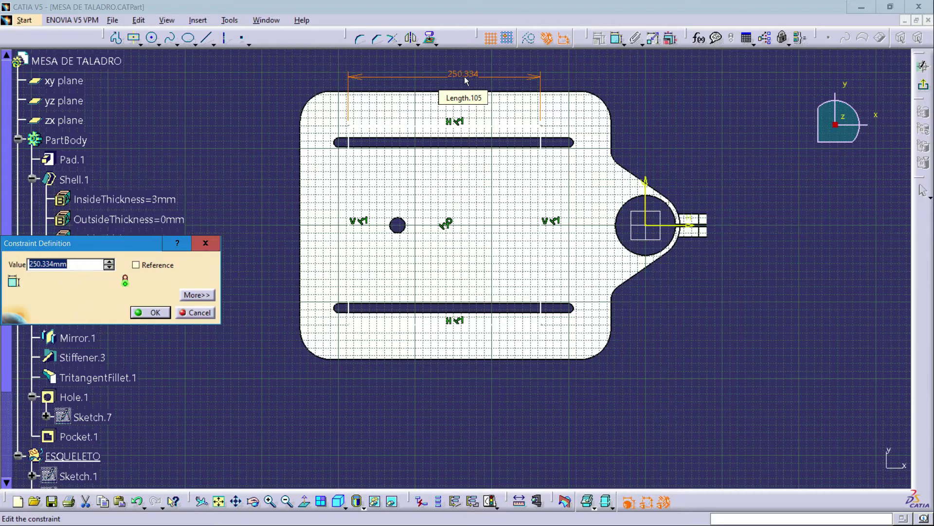
text(280)
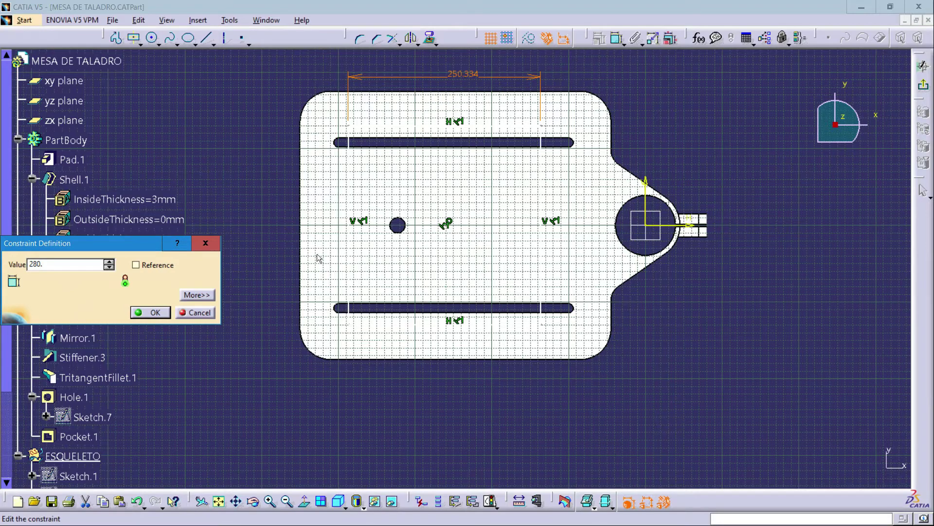
key(Return)
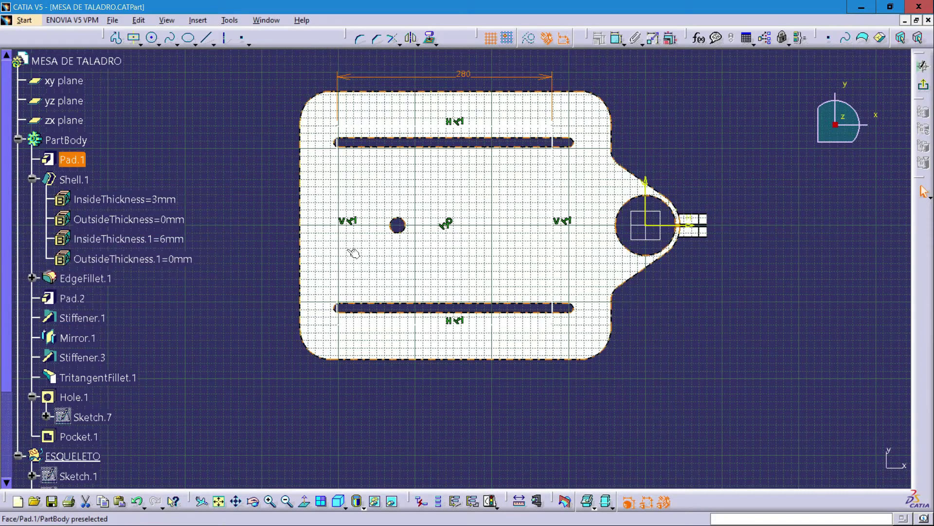
Dimension the rectangle's vertical side nearest the ring boss and set its length to 280 mm.
click(618, 39)
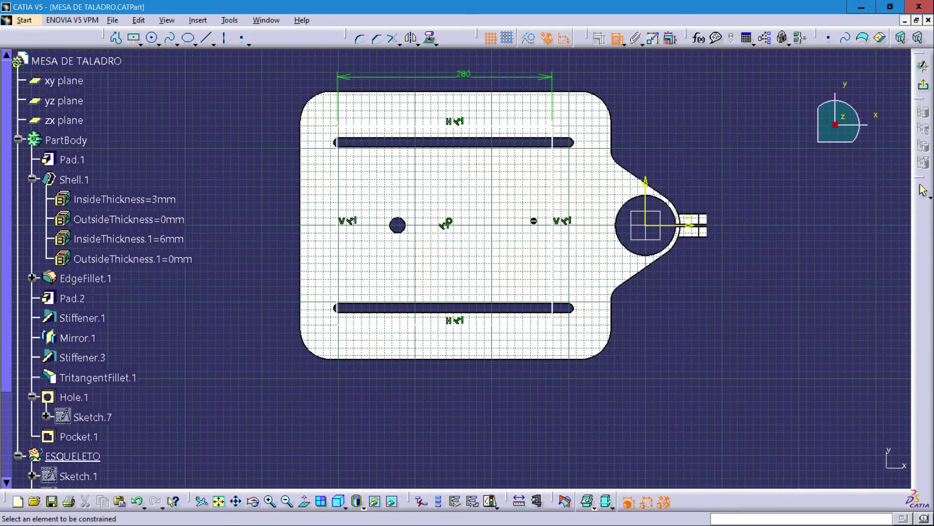
click(553, 206)
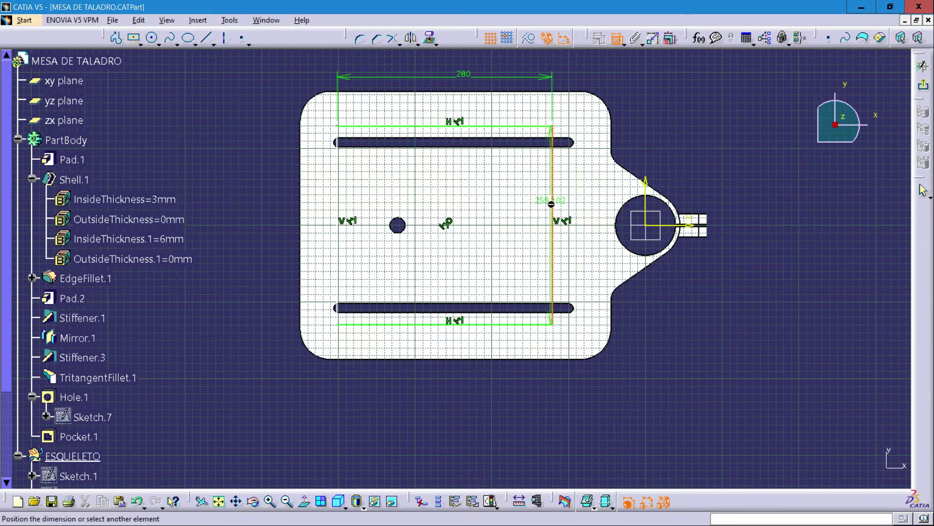
click(738, 197)
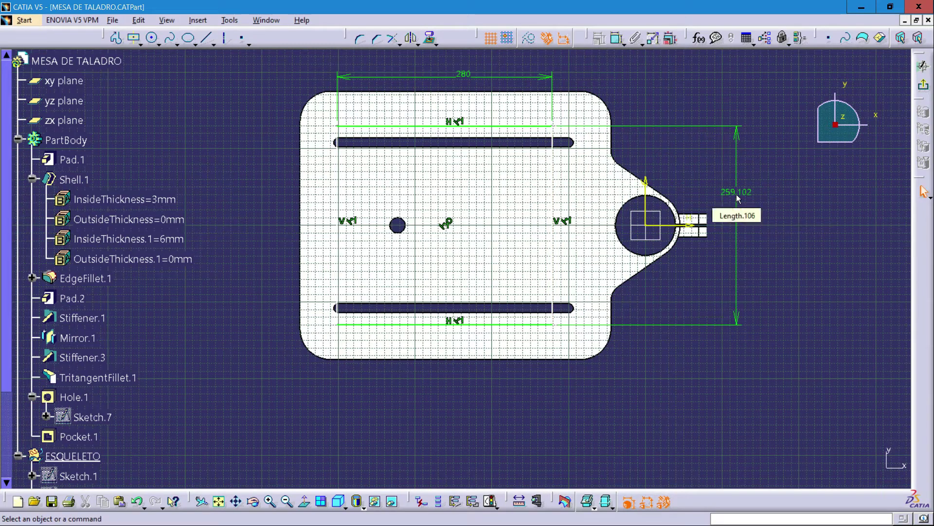
double_click(738, 197)
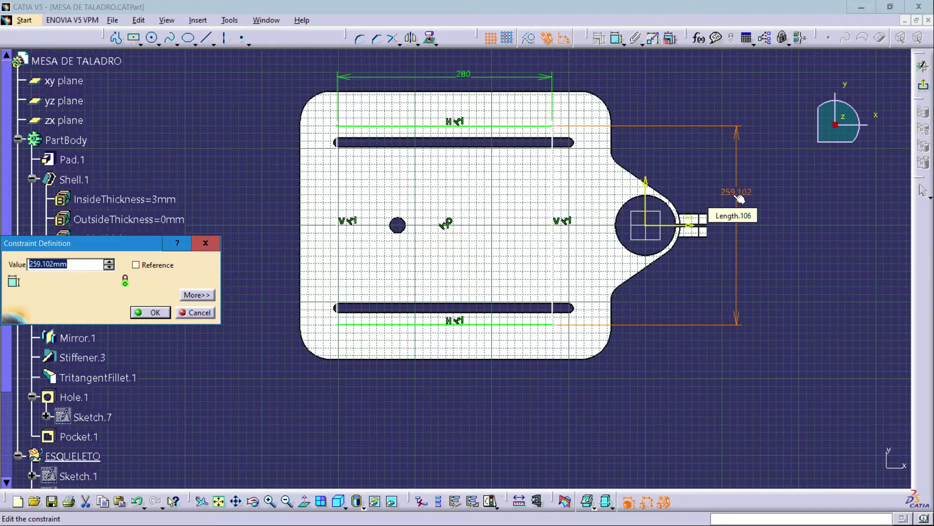
text(280)
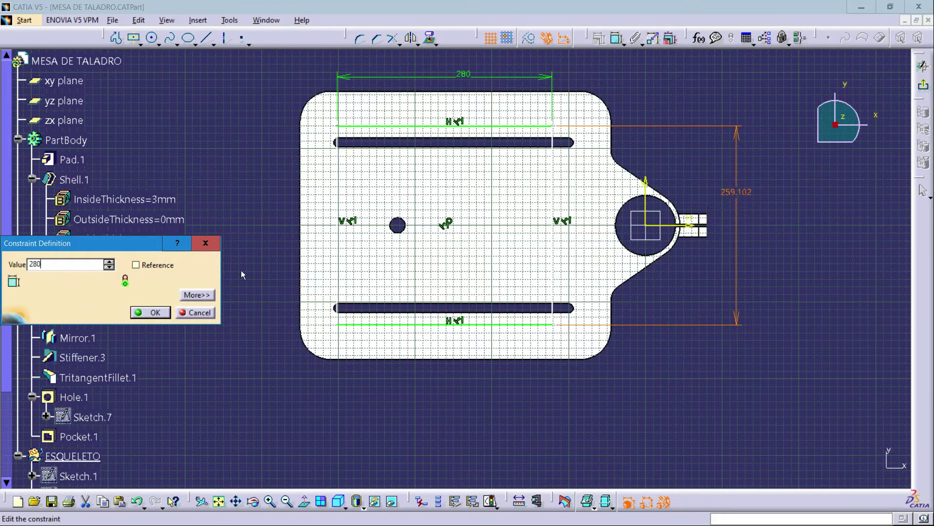
click(155, 313)
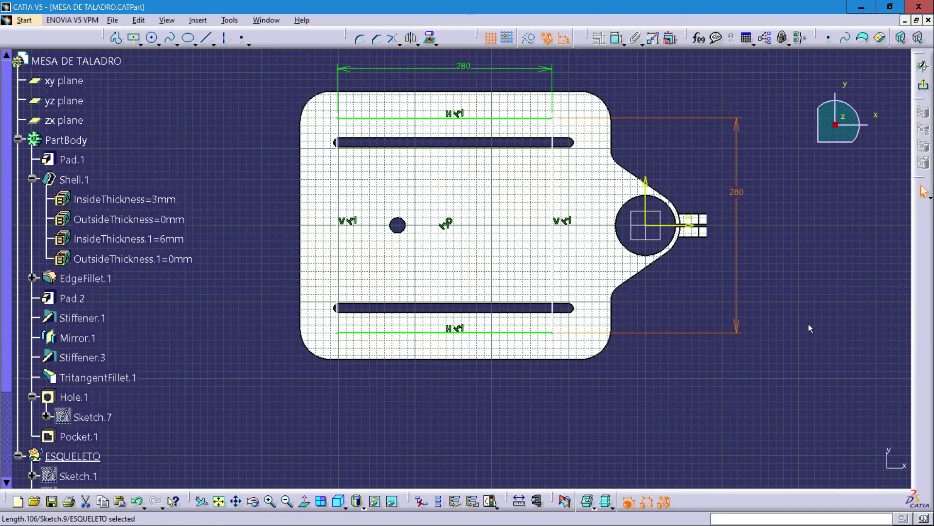
Dimension the rectangle's side nearest the ring boss from the sketch's vertical axis, and set the distance to 100 mm.
click(617, 39)
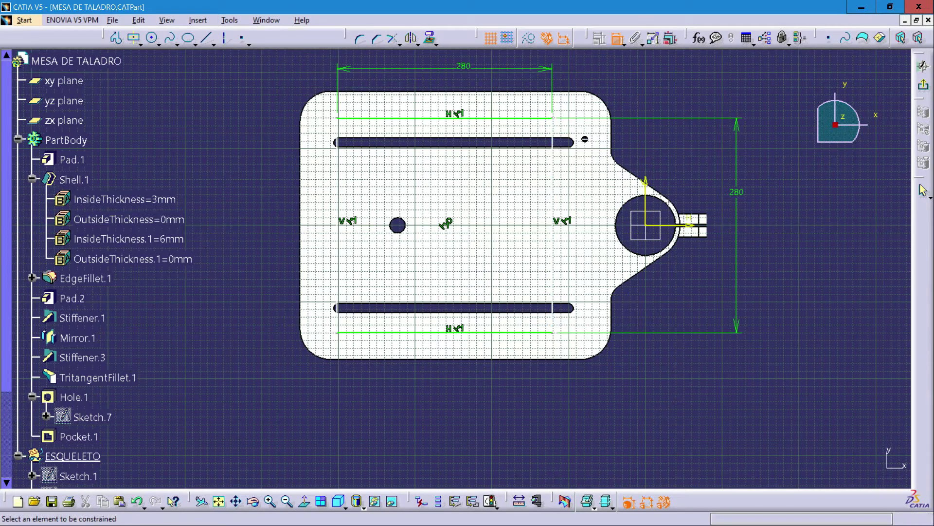
click(552, 146)
click(648, 203)
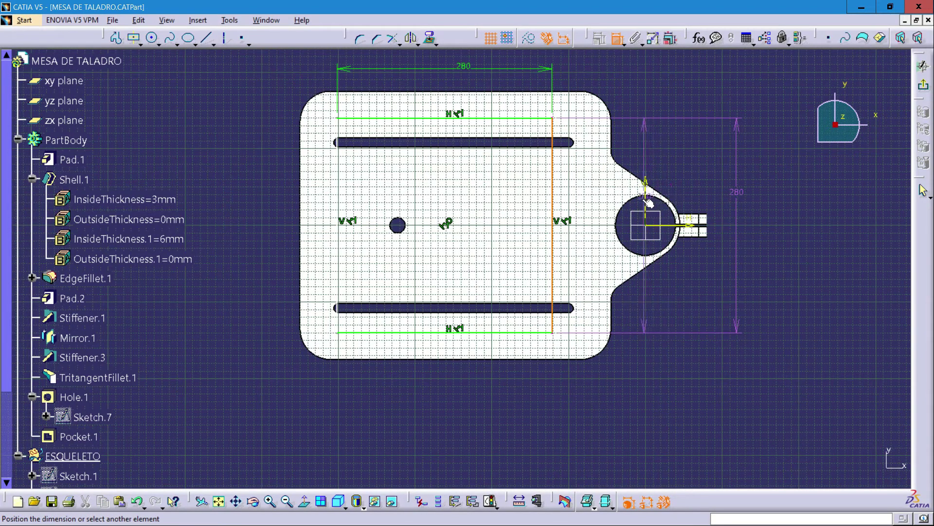
click(680, 142)
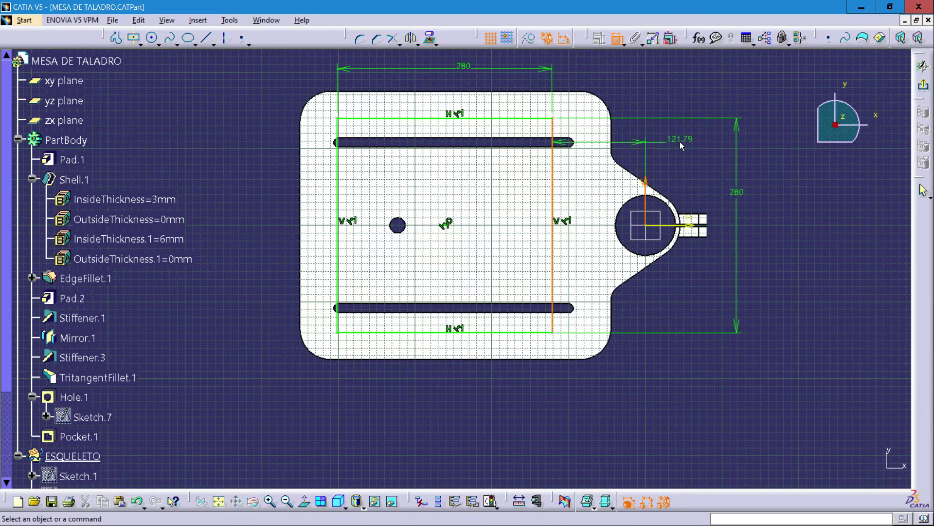
double_click(681, 142)
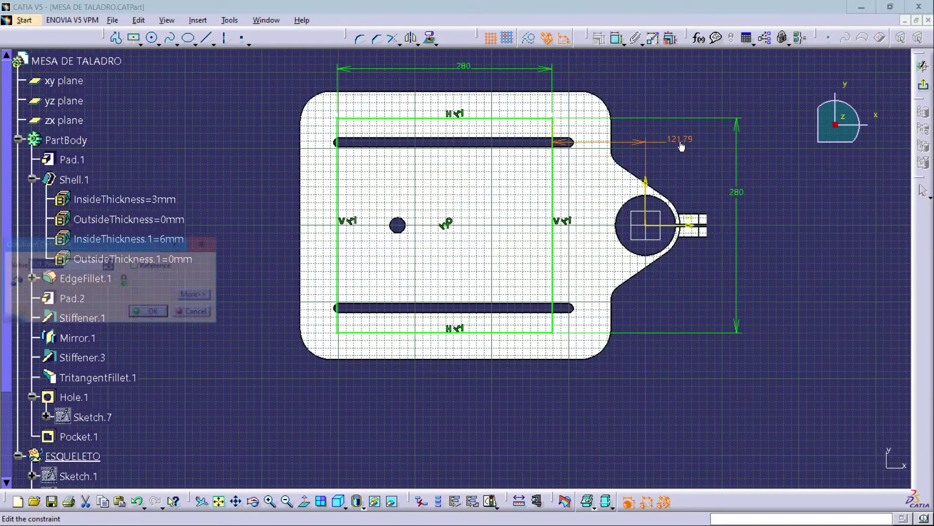
text(100)
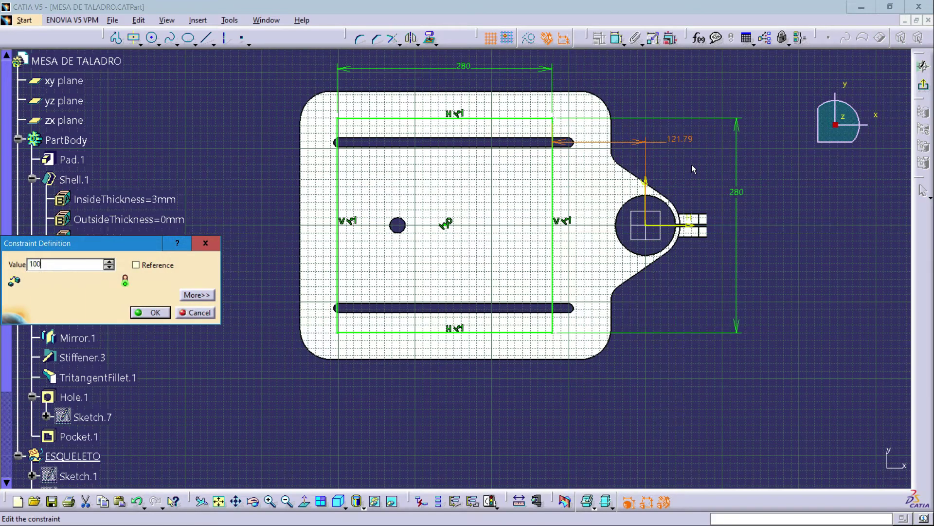
key(Return)
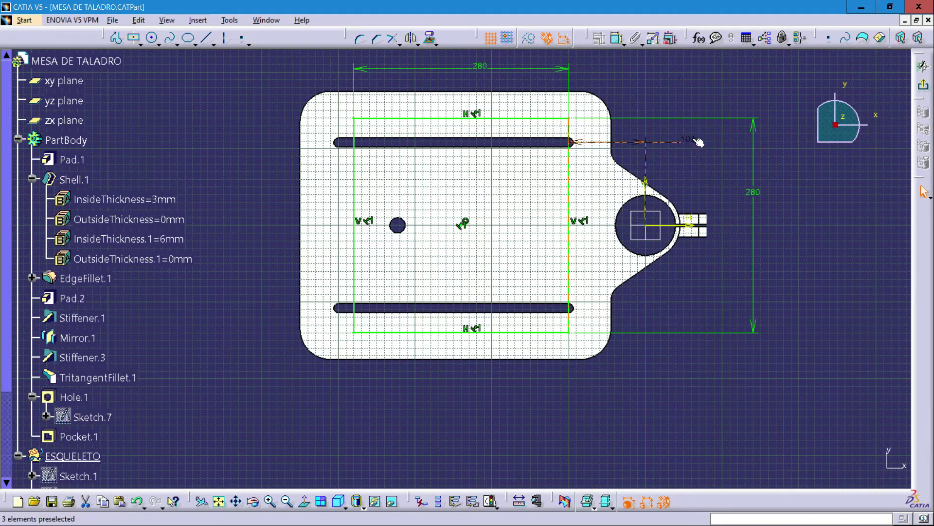
Set the rectangle's distance from the vertical axis to 110 mm and exit the sketch.
double_click(698, 144)
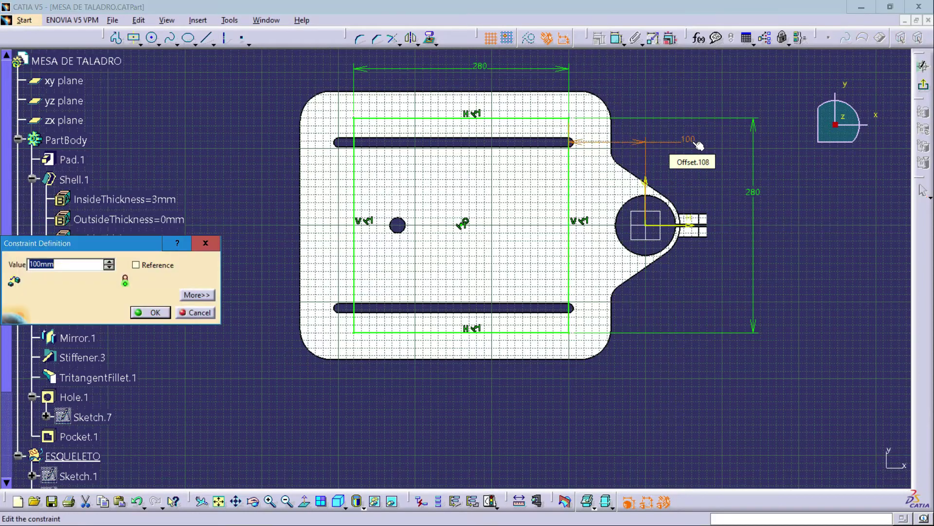
text(1)
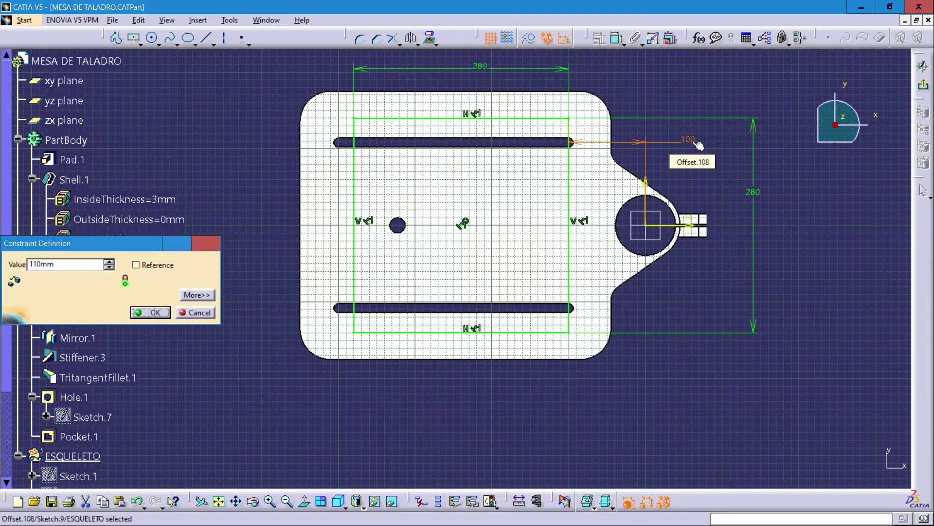
key(Return)
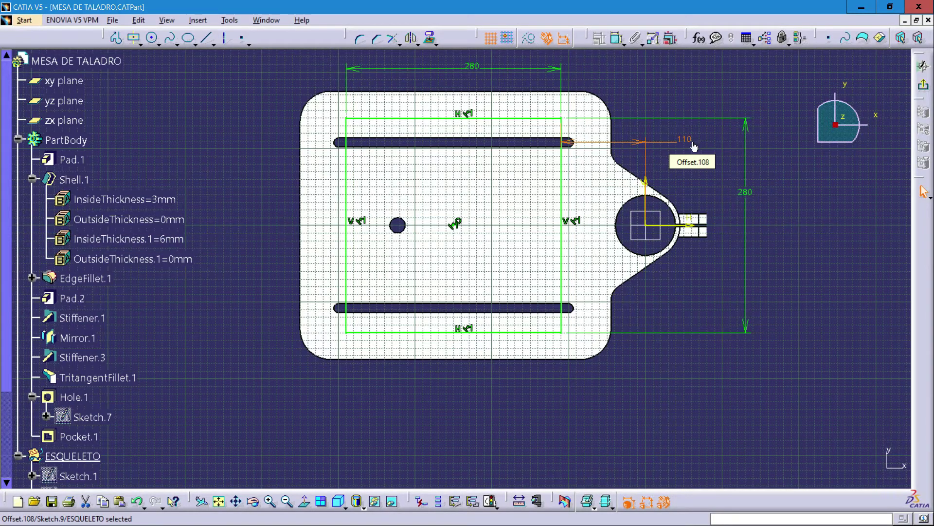
click(817, 228)
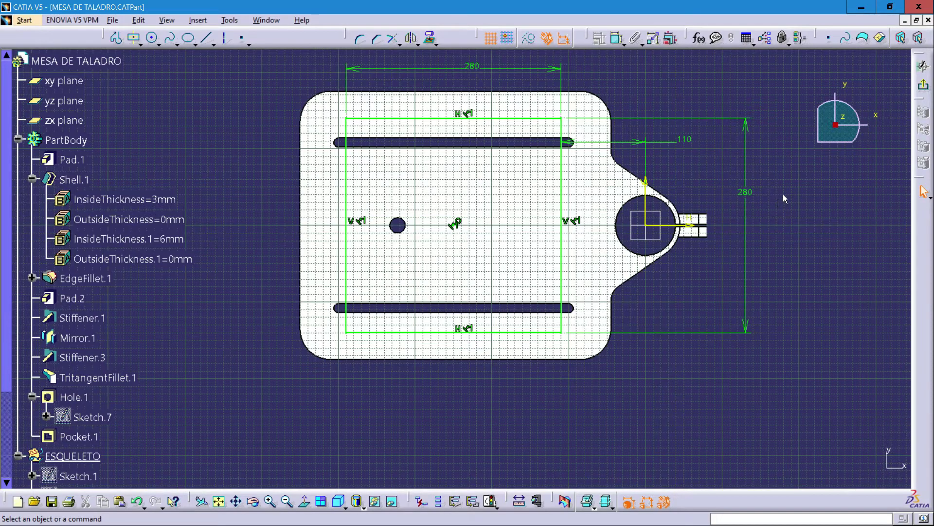
click(926, 88)
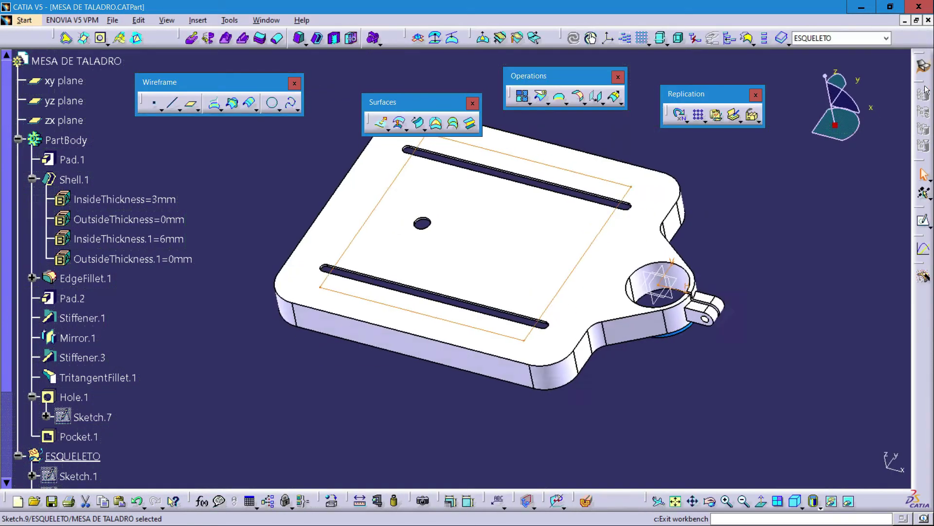
click(763, 238)
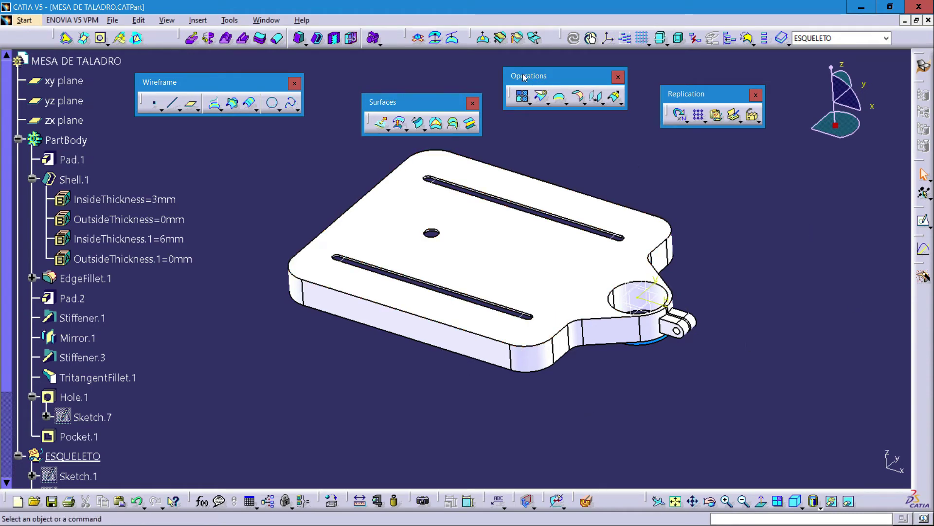
Extract the table's top face with no propagation.
click(567, 103)
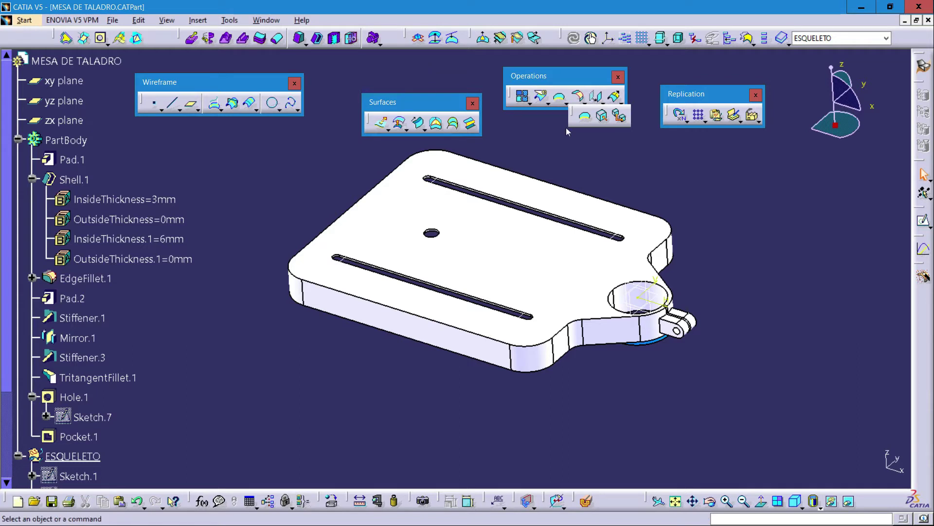
click(602, 119)
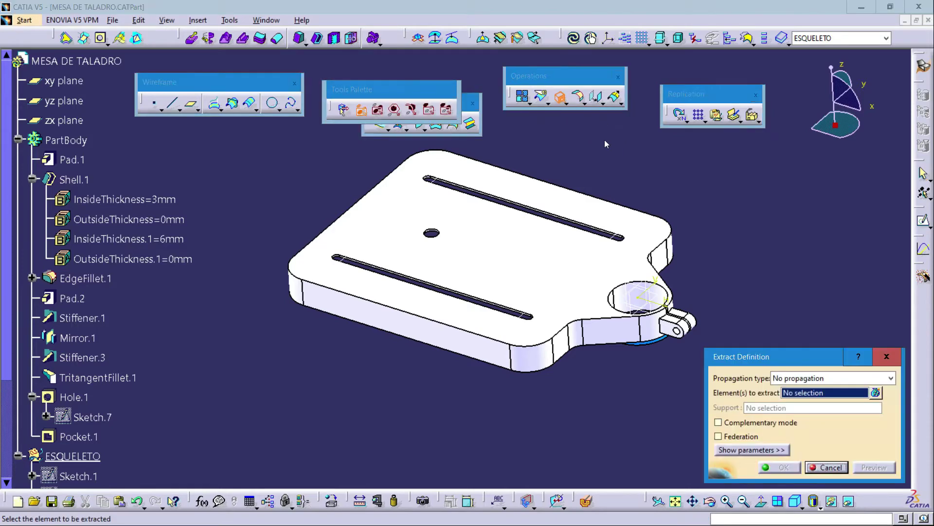
click(644, 268)
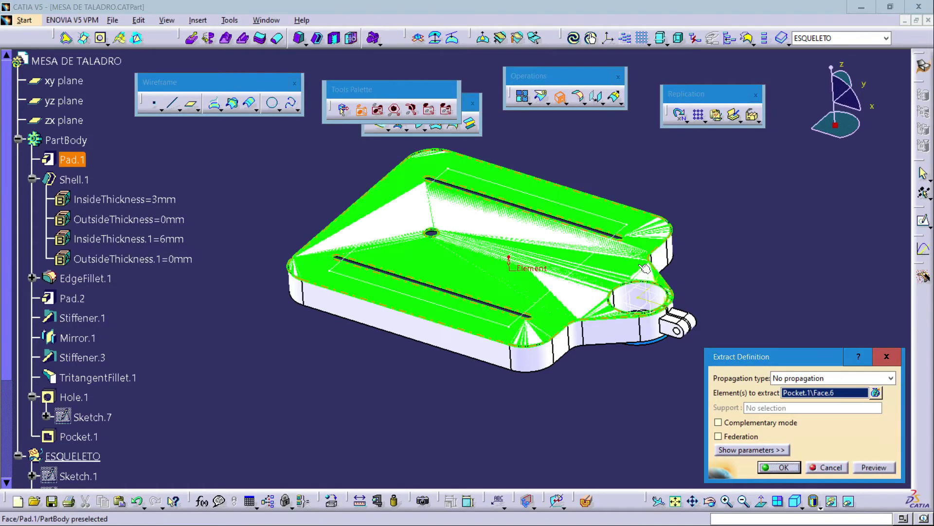
click(774, 469)
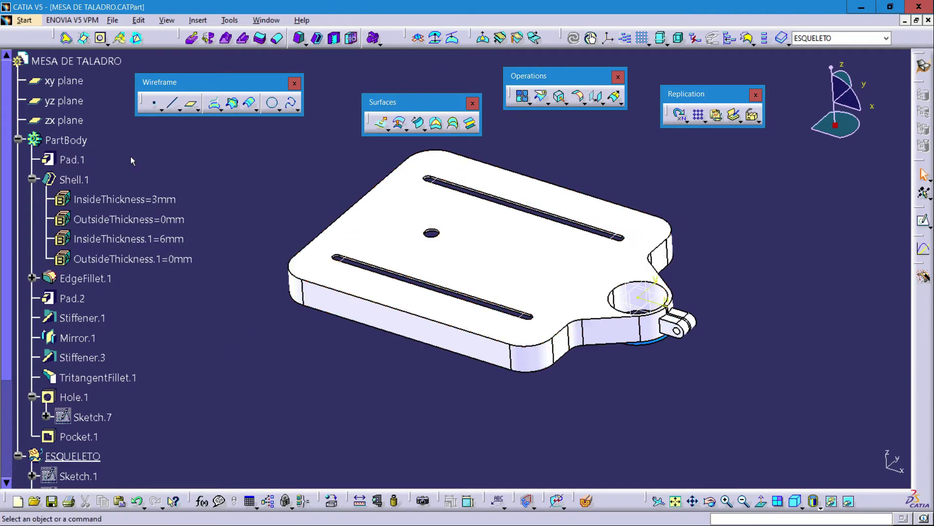
Change the fill color of Pad.1 to blue.
right_click(75, 159)
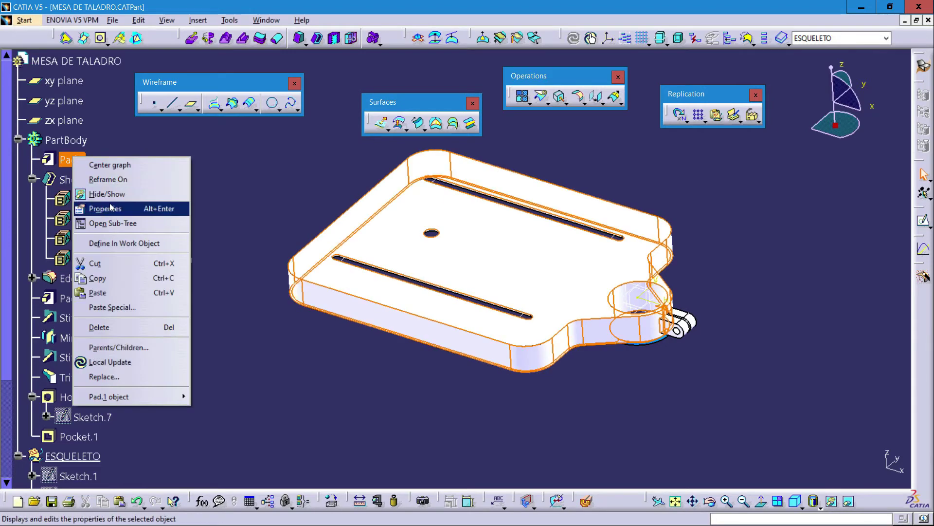
click(87, 207)
click(539, 123)
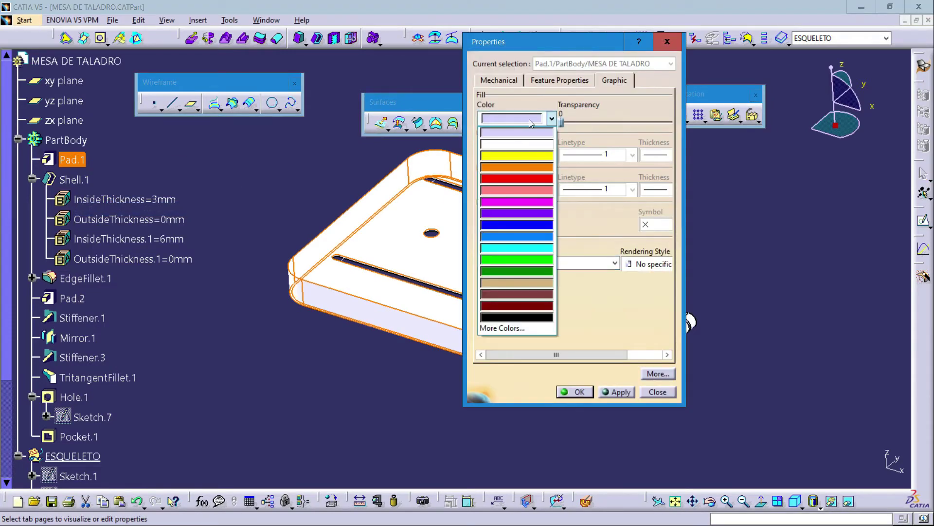
click(523, 227)
click(616, 391)
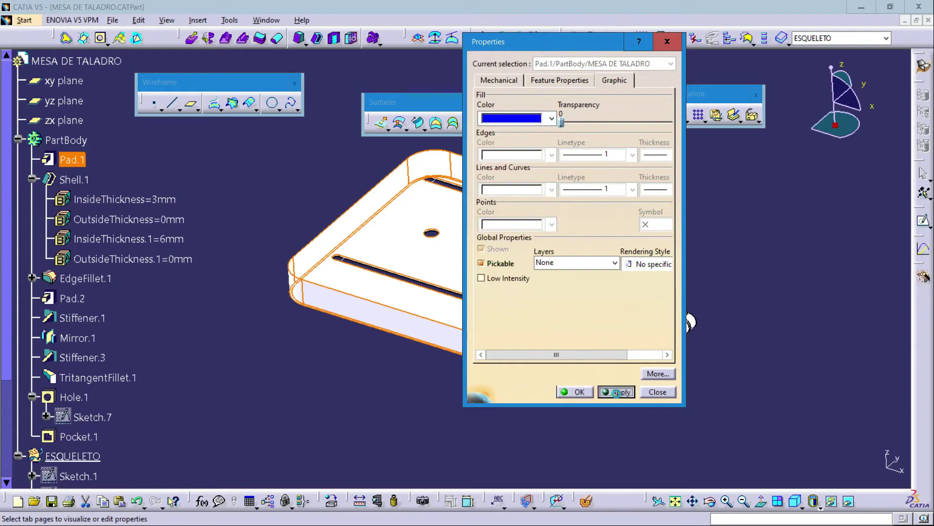
click(577, 391)
Set up a split of the extracted top face, Extract.1, with the square Sketch.9 as the cutting element.
middle_drag(488, 407, 474, 375)
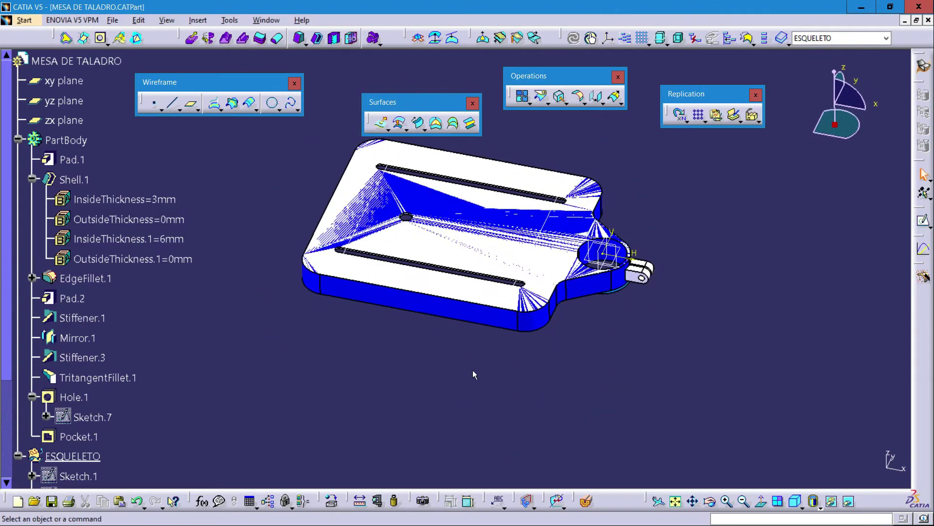
mouse_move(400, 359)
middle_down()
mouse_move(395, 376)
mouse_move(384, 376)
middle_up()
scroll(314, 358, down, 4)
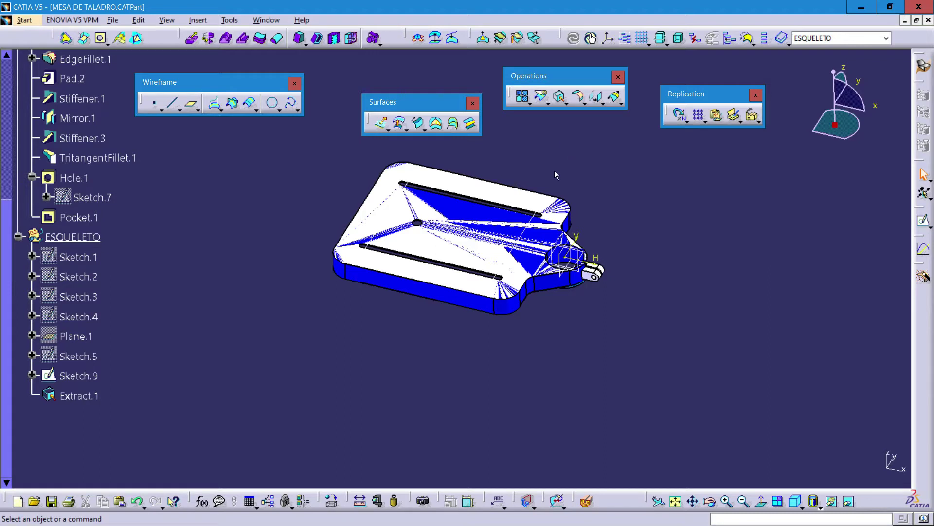
click(542, 98)
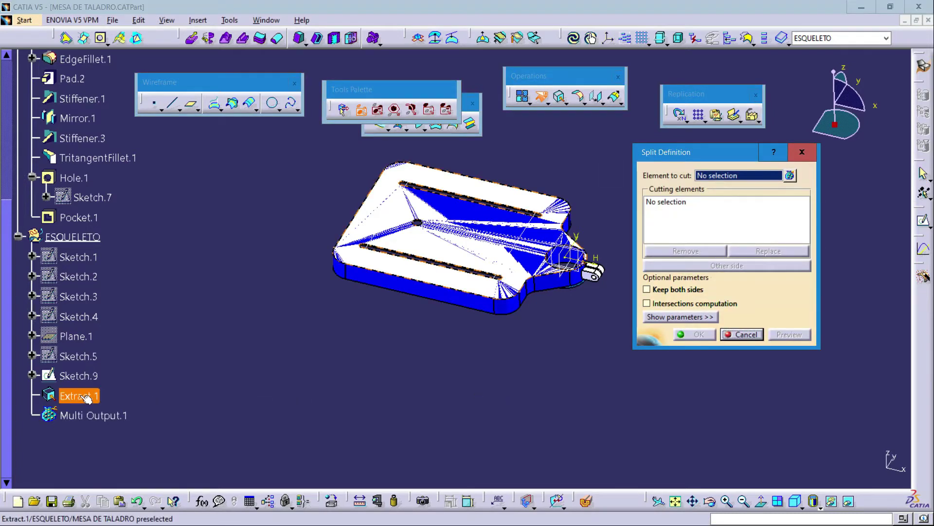
click(116, 400)
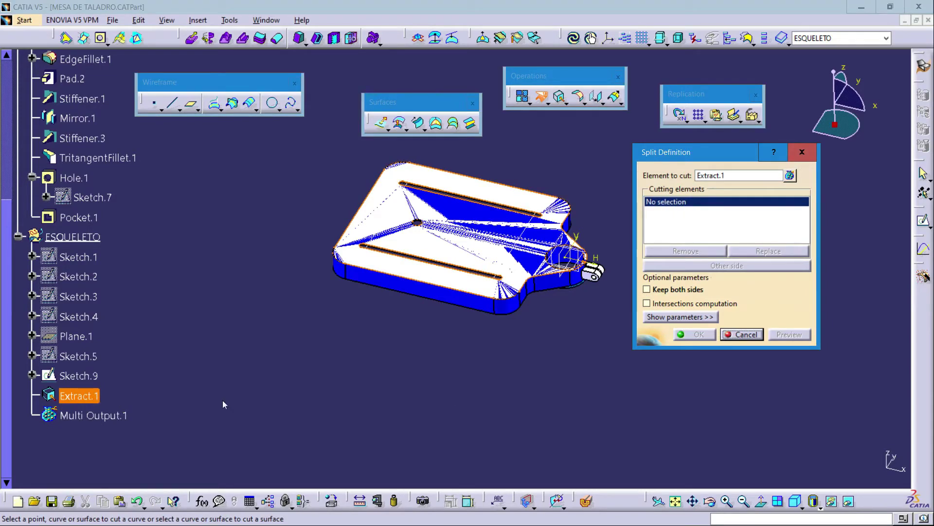
click(91, 376)
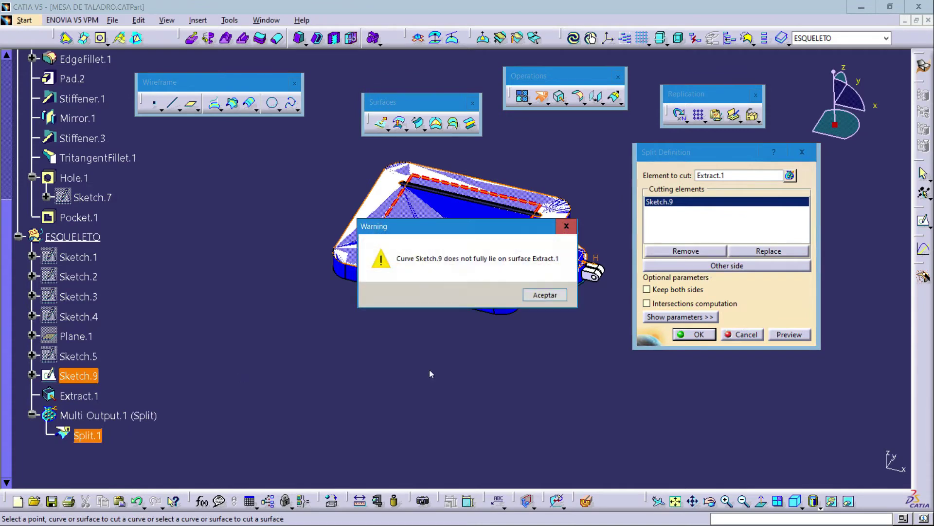
click(545, 295)
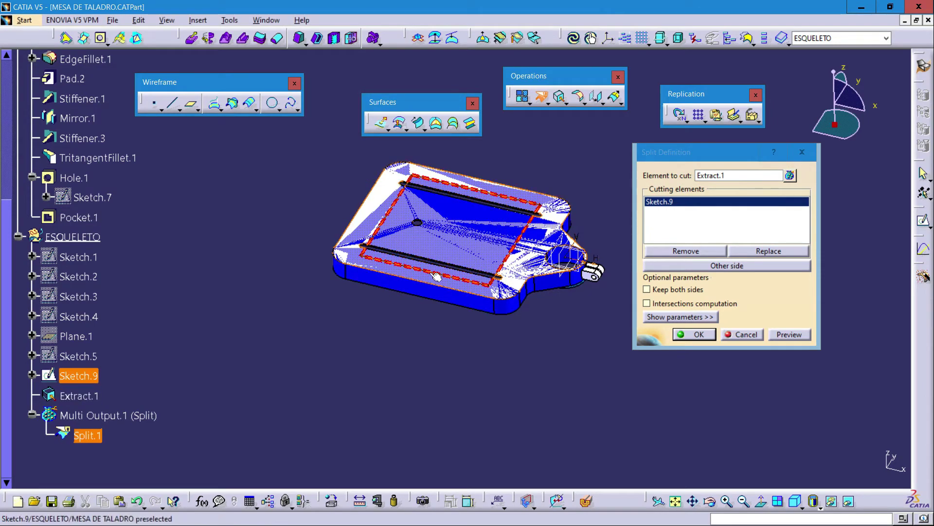
middle_drag(448, 400, 476, 386)
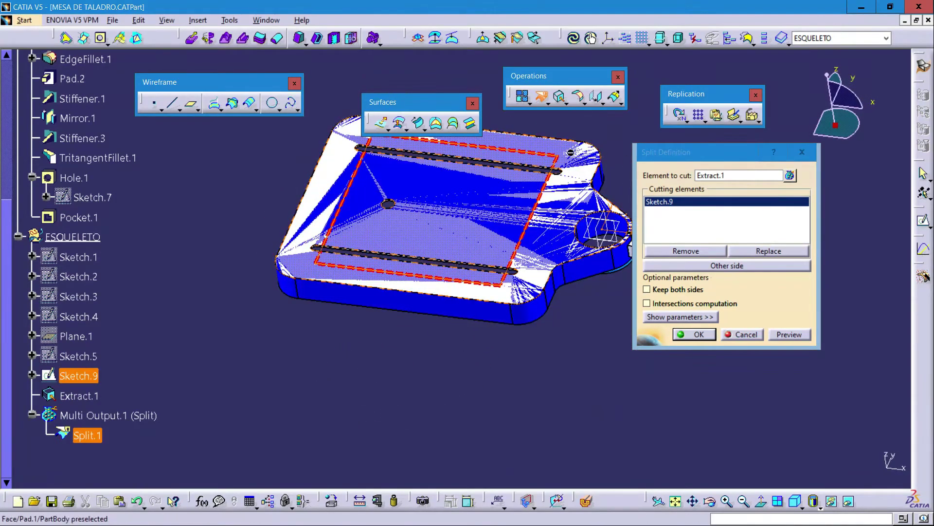
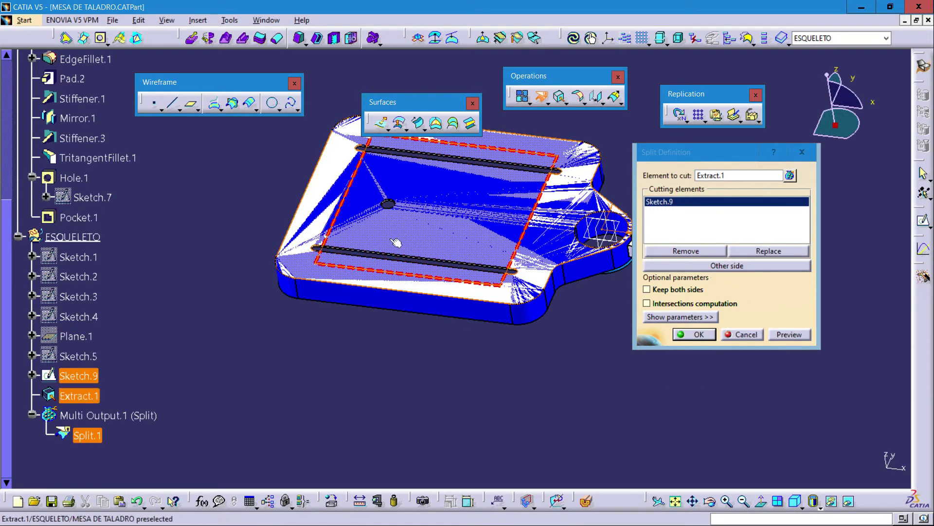
Invert the split to keep the area inside the square, and complete it keeping all the sub-elements.
click(723, 269)
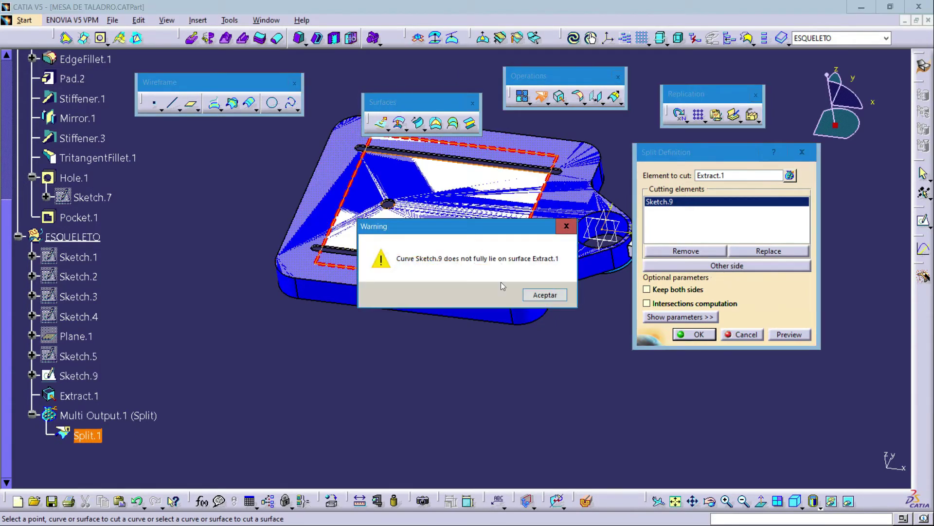
click(545, 296)
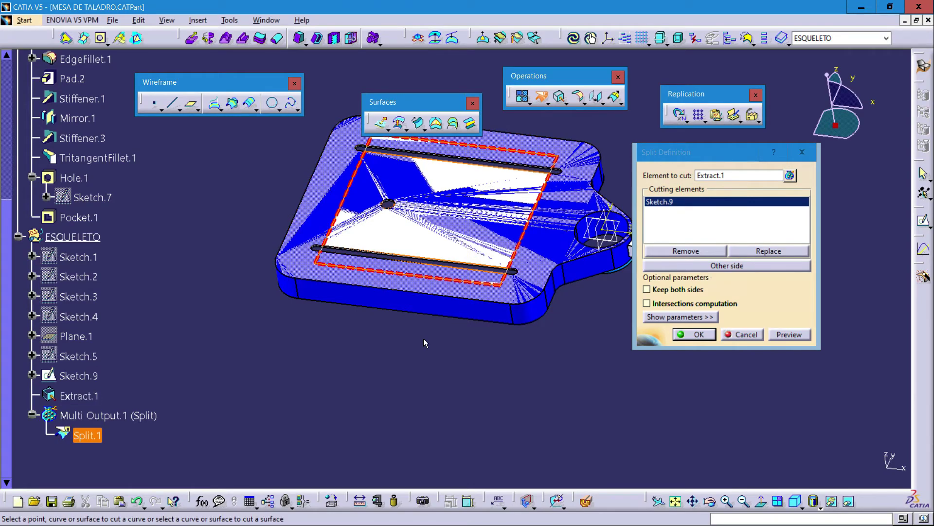
mouse_move(411, 355)
middle_down()
mouse_move(421, 386)
mouse_move(438, 335)
mouse_move(428, 365)
mouse_move(432, 354)
mouse_move(436, 375)
mouse_move(448, 352)
middle_up()
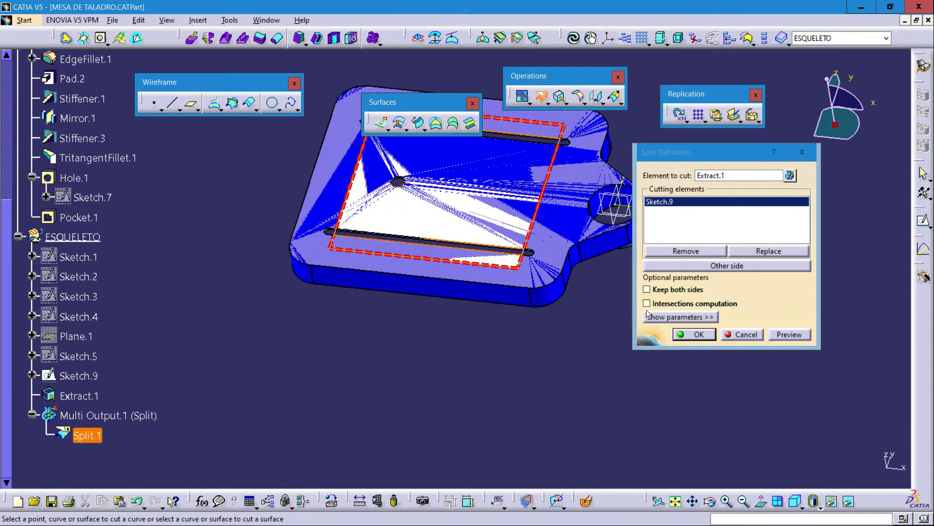
click(699, 335)
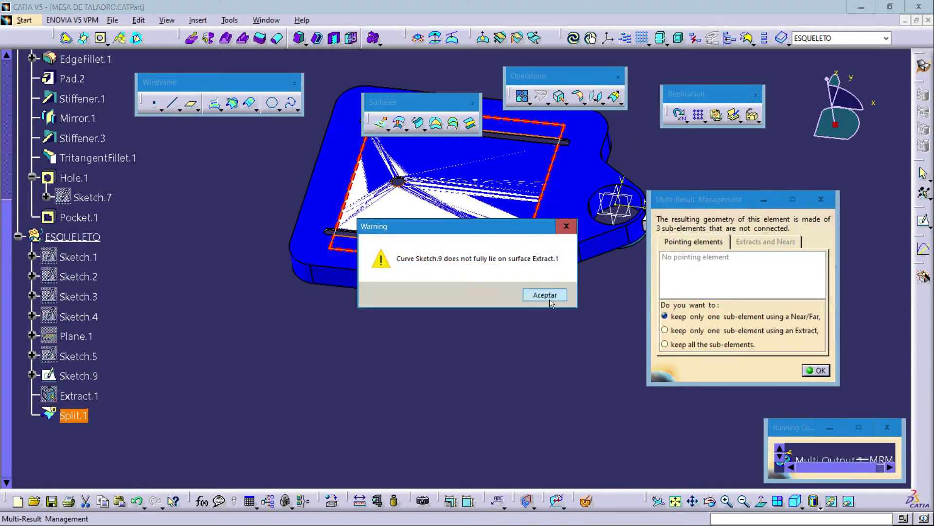
click(544, 295)
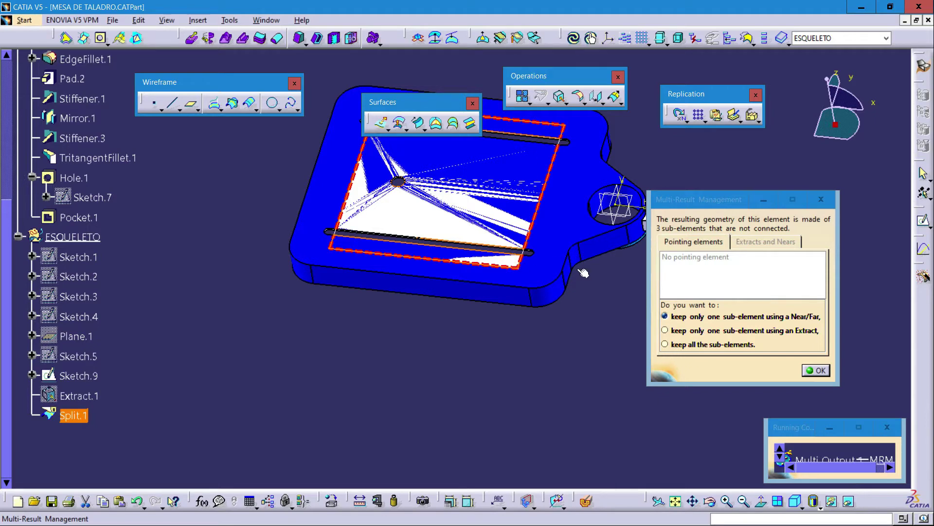
click(666, 345)
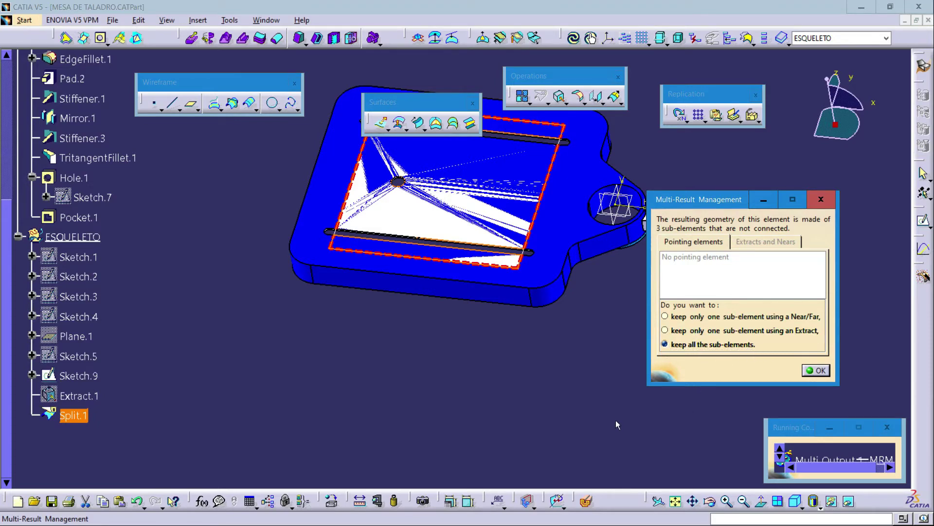
click(819, 371)
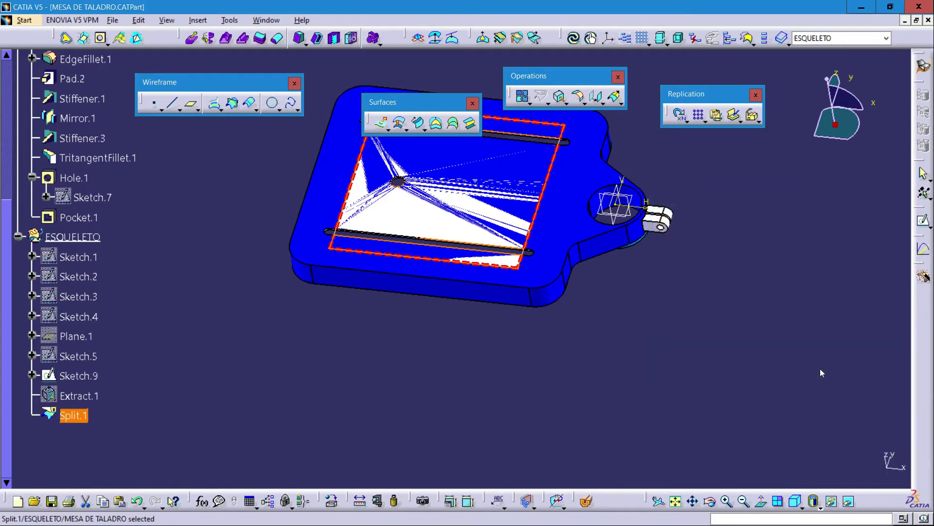
Hide the square sketch, Sketch.9.
click(185, 379)
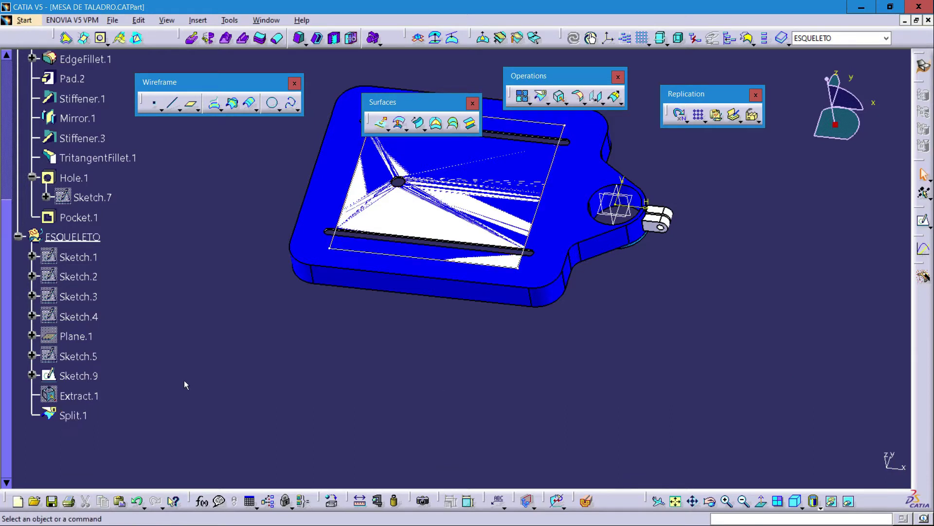
right_click(87, 380)
click(117, 165)
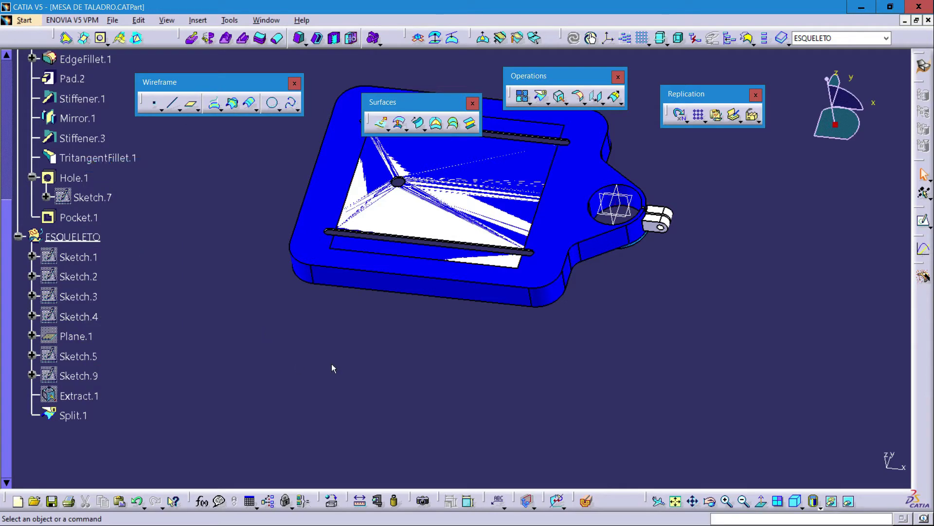
middle_drag(339, 380, 410, 362)
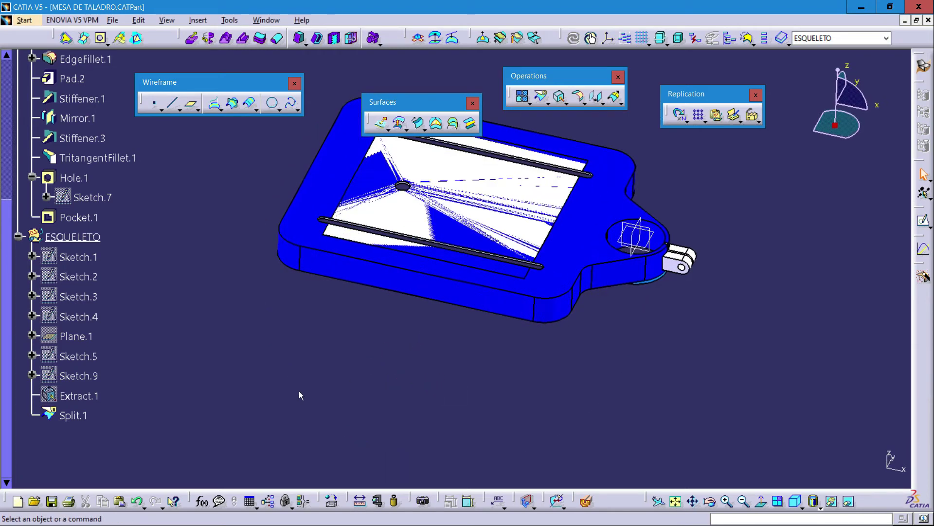
Switch to the Part Design workbench and define PartBody as the in-work object.
scroll(263, 392, up, 6)
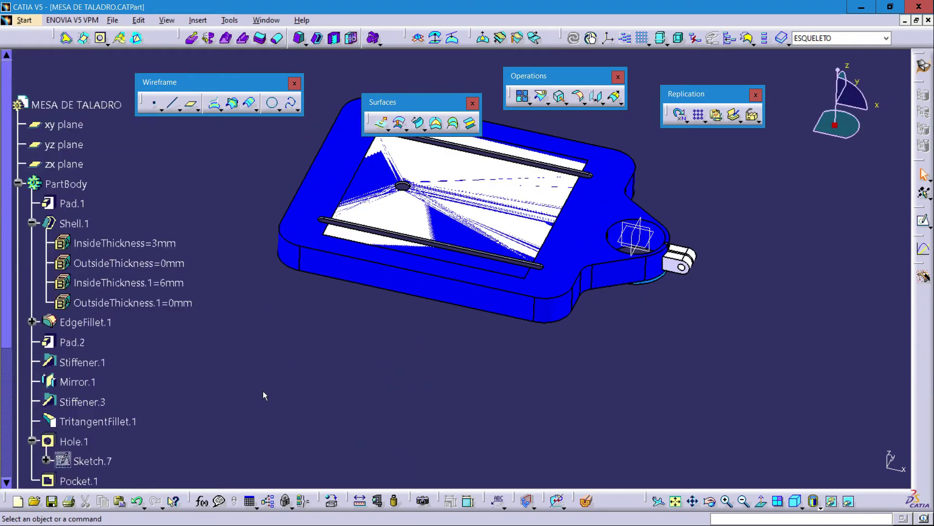
scroll(263, 390, down, 4)
scroll(71, 95, up, 6)
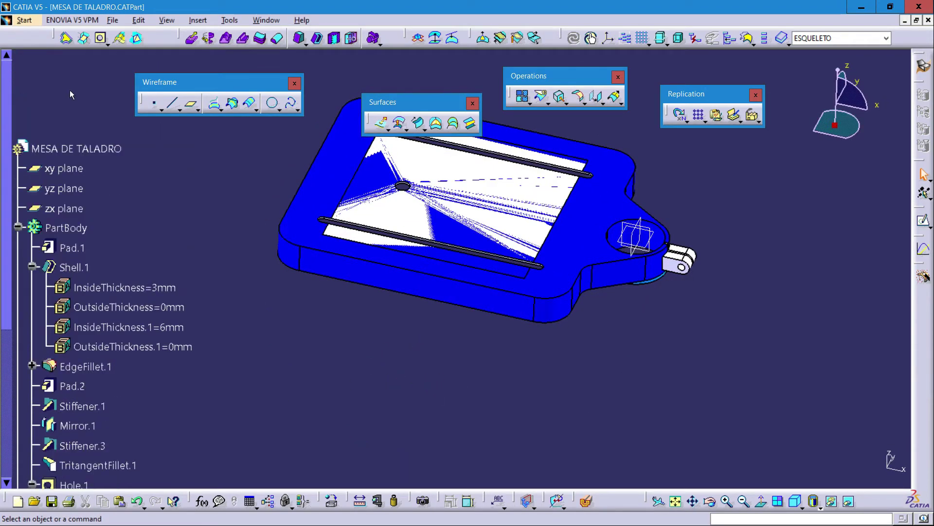
click(24, 20)
mouse_move(57, 51)
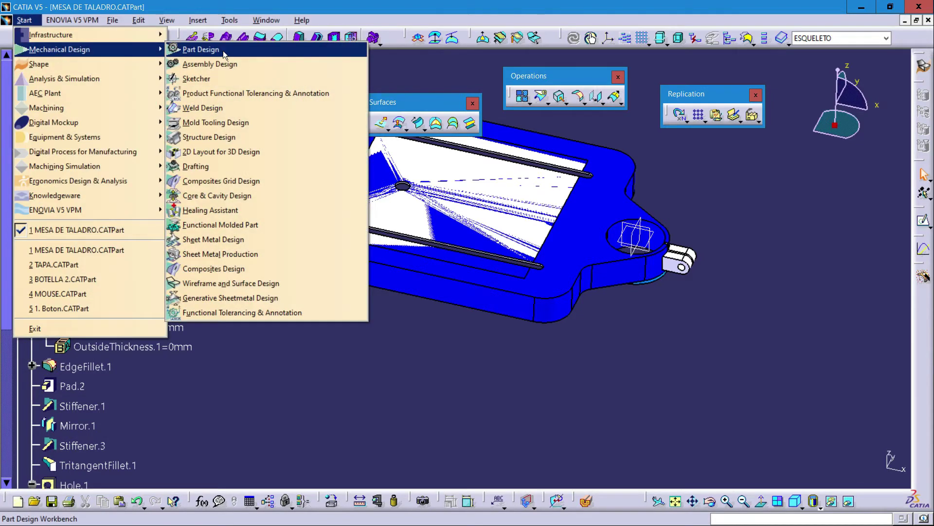
click(220, 49)
scroll(209, 179, down, 3)
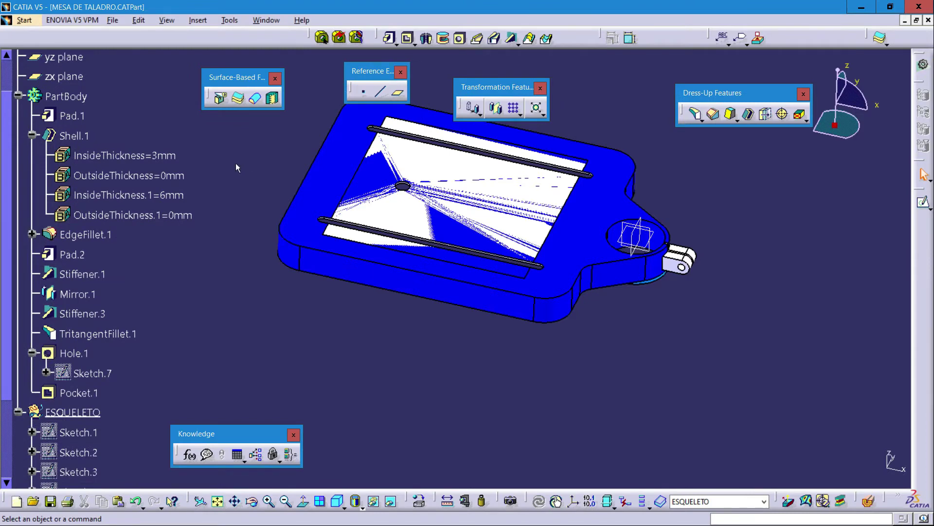
click(68, 96)
right_click(72, 100)
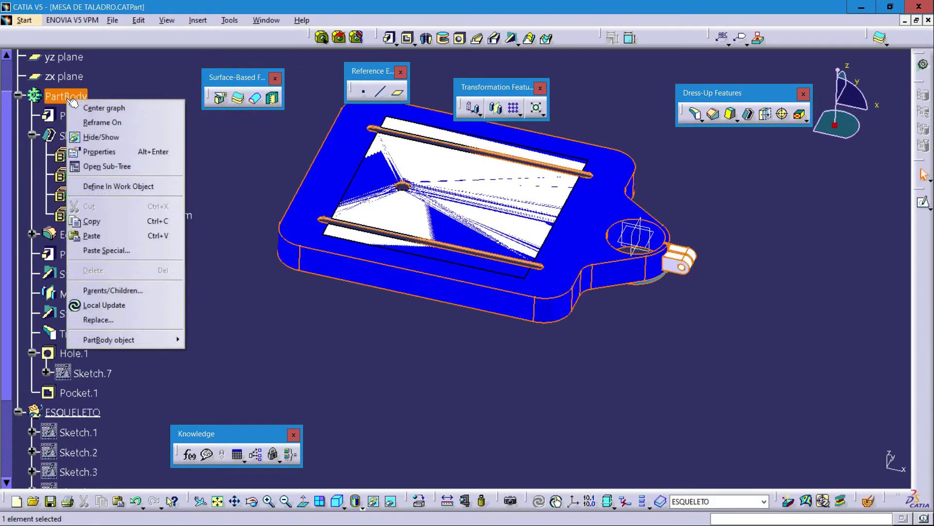
click(150, 187)
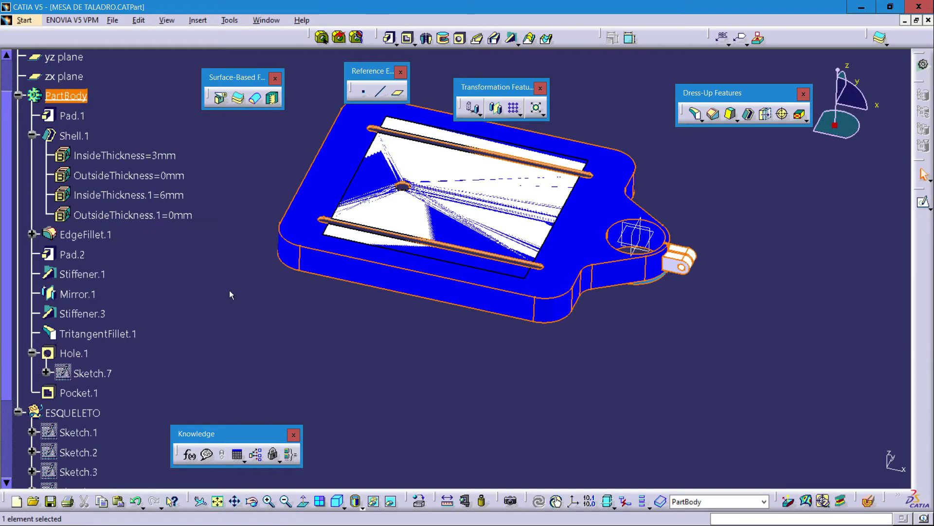
Sew the Split.1 surface onto the part body with geometry simplification turned off.
mouse_move(231, 294)
middle_down()
mouse_move(229, 254)
mouse_move(230, 278)
middle_up()
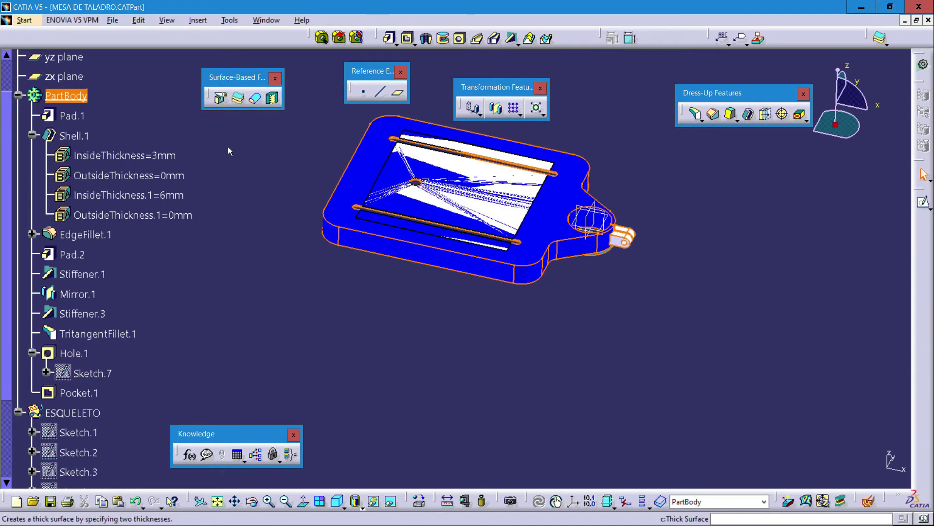
scroll(264, 235, down, 1)
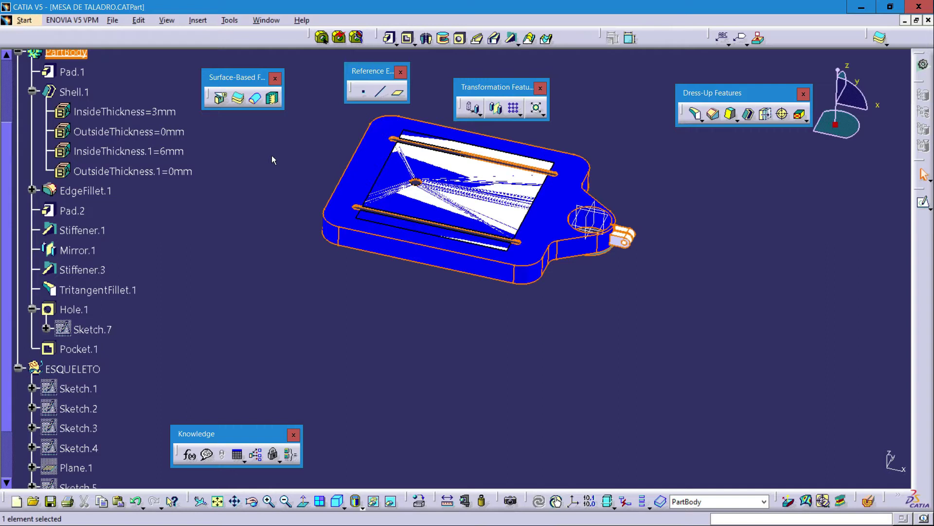
click(274, 104)
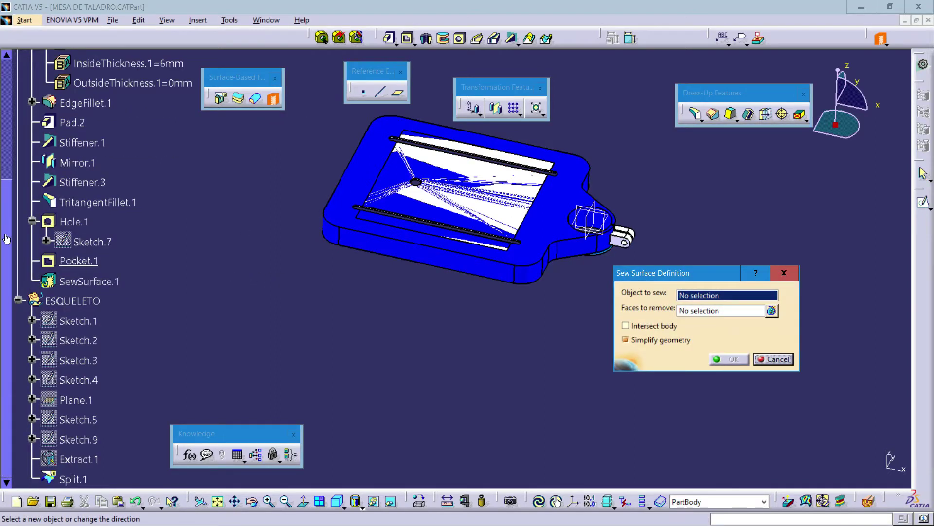
click(79, 482)
middle_drag(467, 295, 319, 331)
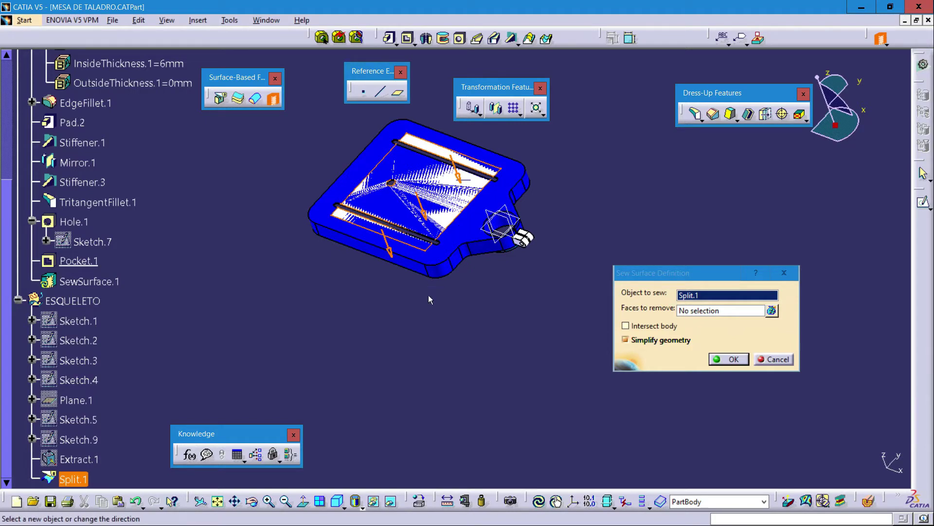
ctrl+middle_drag(375, 315, 419, 284)
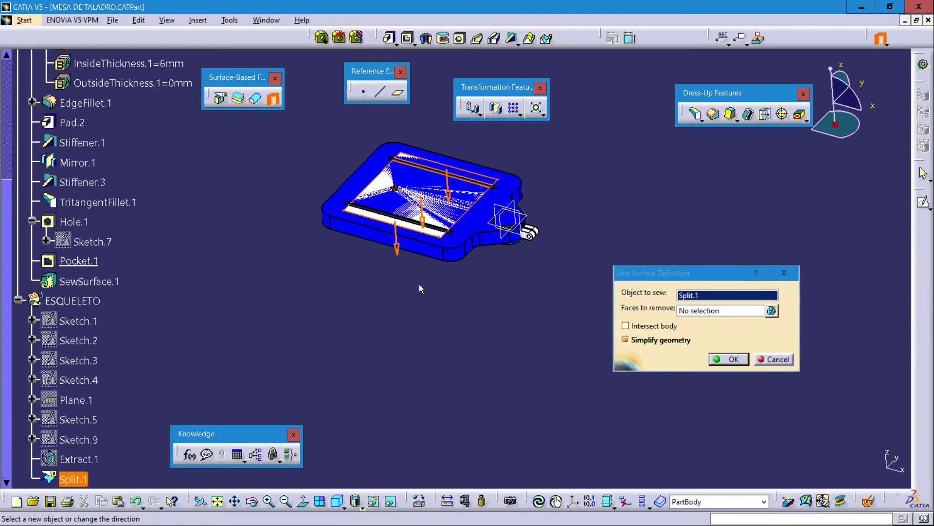
click(626, 340)
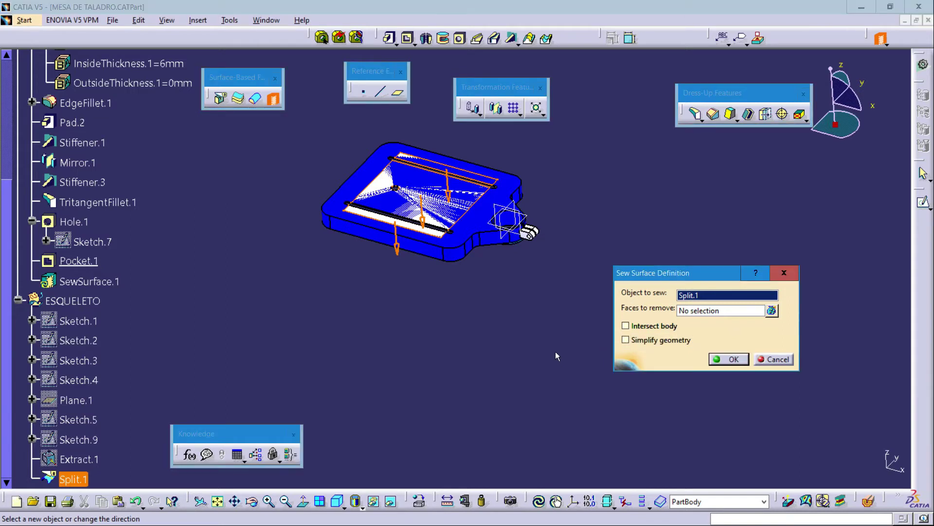
click(729, 360)
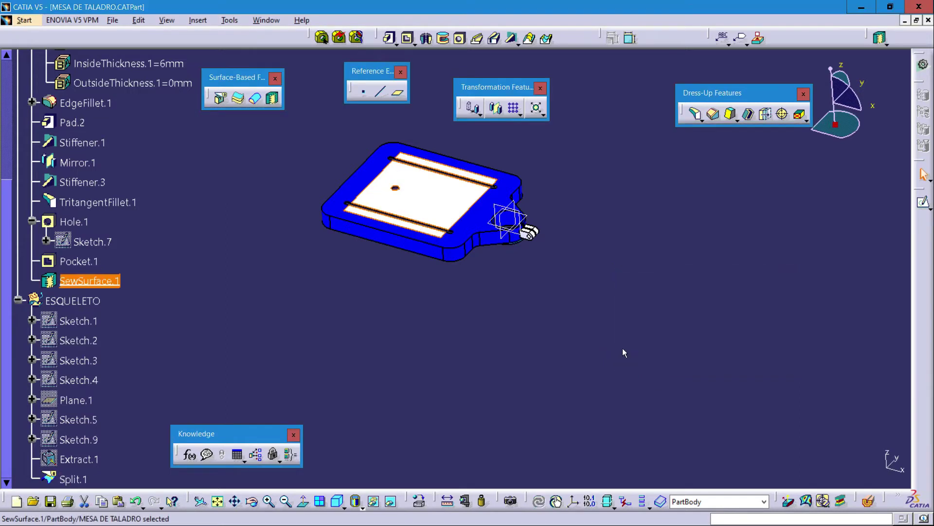
click(259, 320)
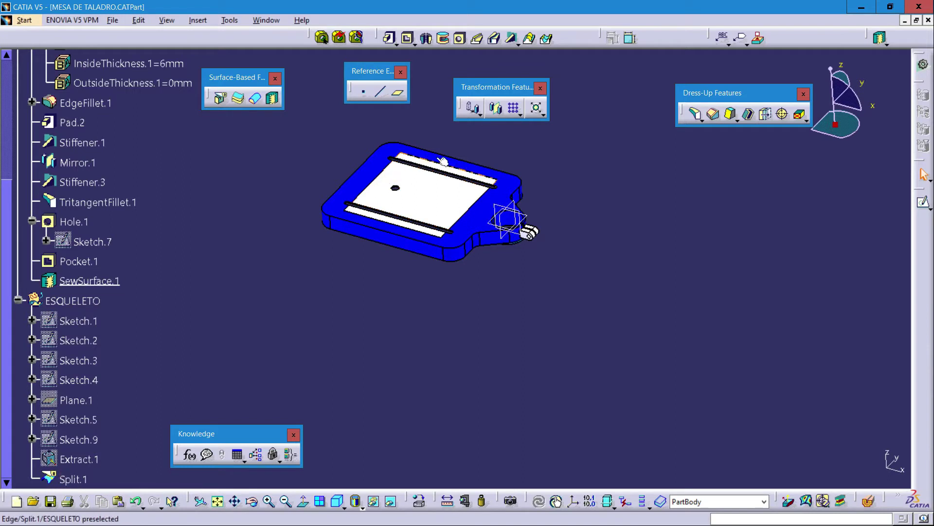
Hide the Split.1 surface in the ESQUELETO set and save the part.
ctrl+middle_drag(318, 290, 335, 214)
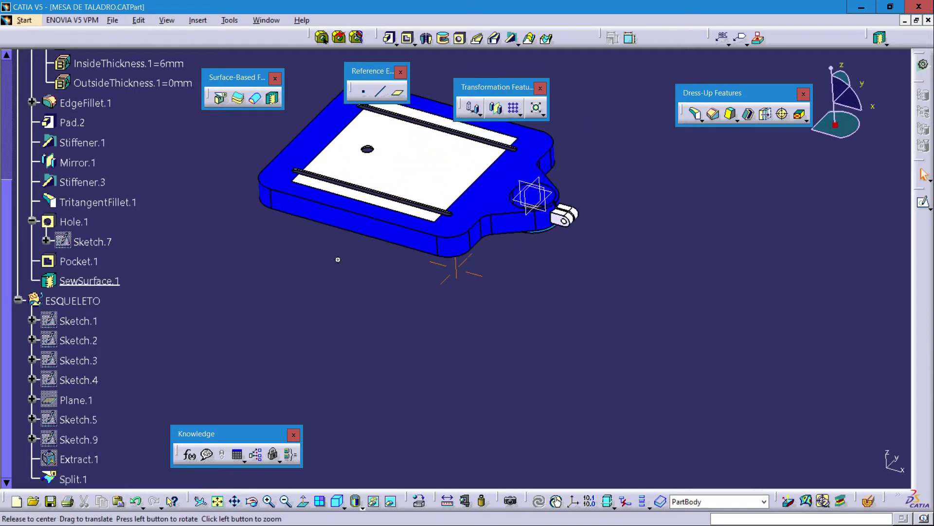
middle_drag(338, 258, 373, 221)
scroll(212, 311, down, 2)
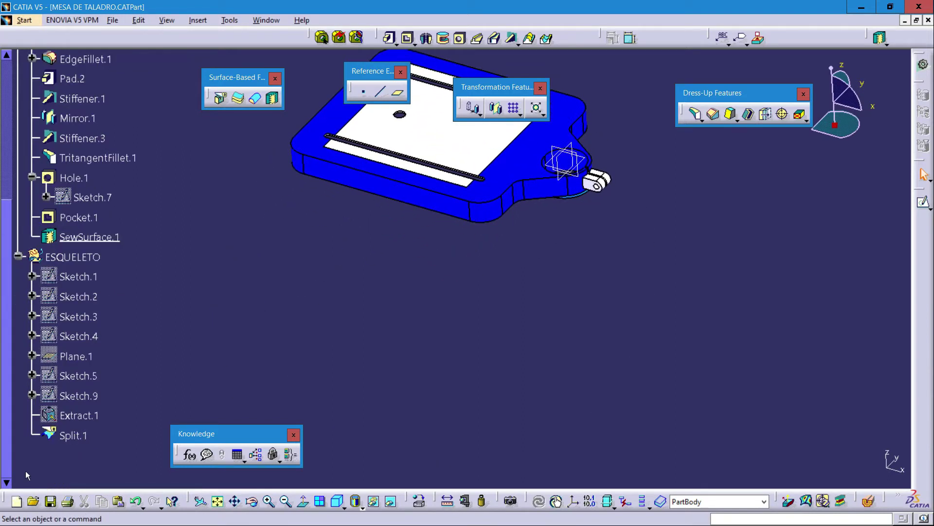
right_click(73, 436)
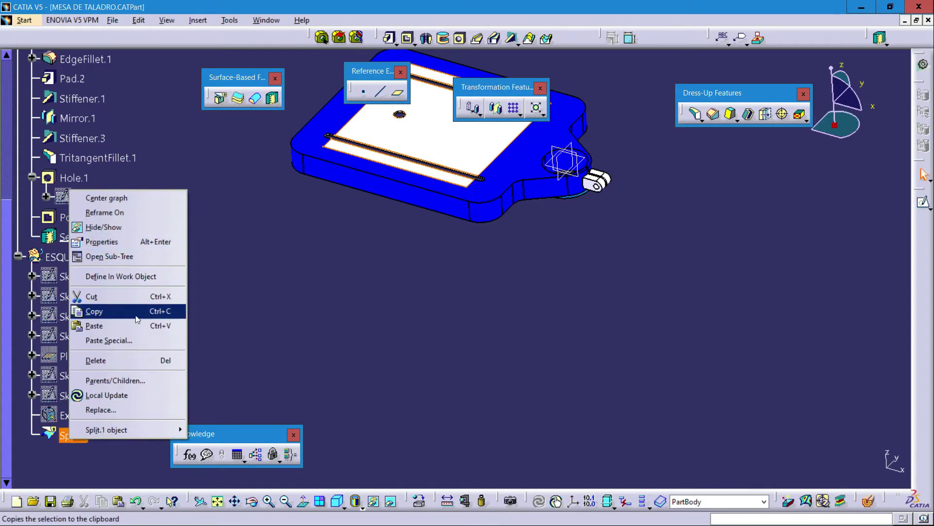
click(111, 227)
scroll(253, 324, up, 5)
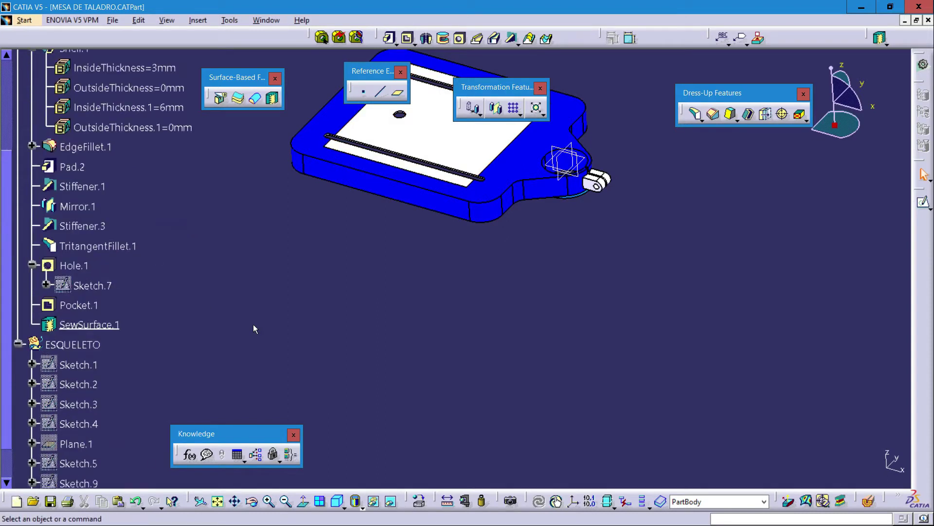
middle_drag(426, 260, 456, 265)
click(51, 502)
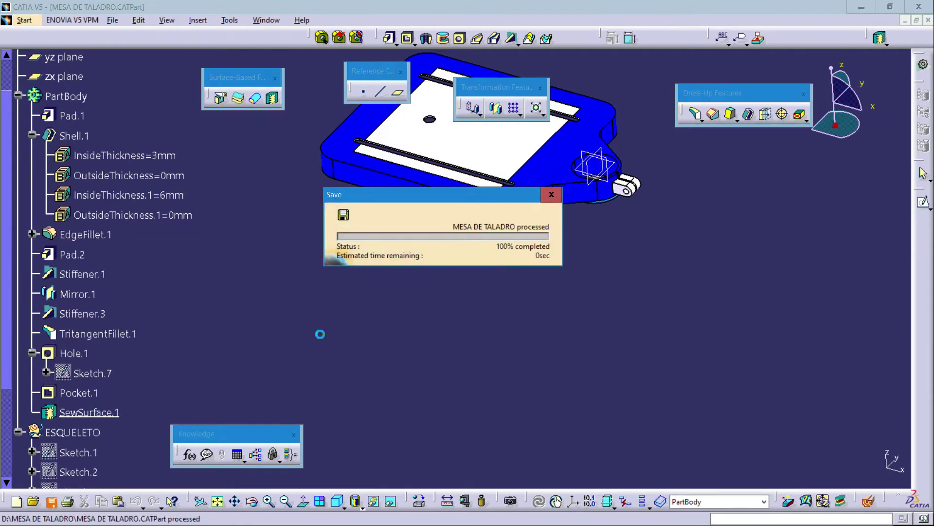
Apply the HF BS 821 cast iron from the HIERROS FUNDIDOS material family to PartBody.
middle_drag(323, 330, 361, 354)
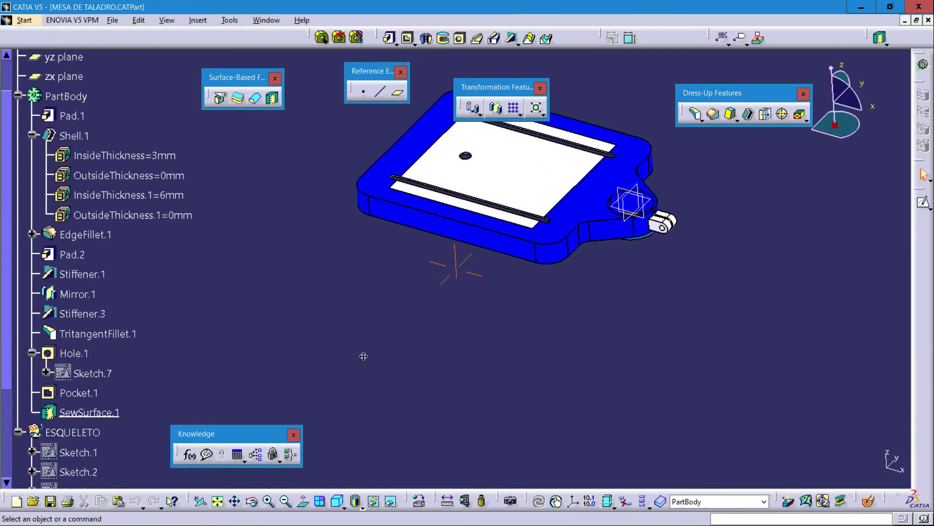
scroll(352, 355, up, 2)
scroll(352, 355, down, 1)
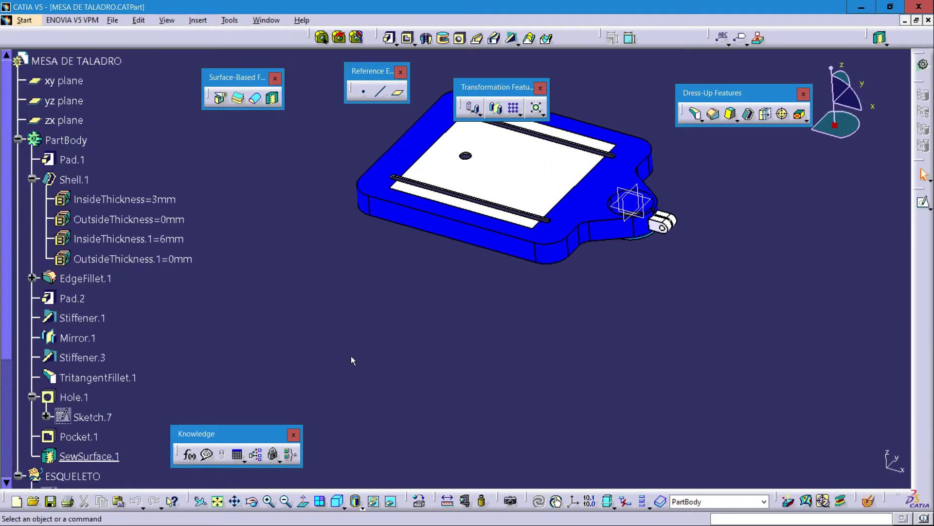
scroll(352, 357, down, 2)
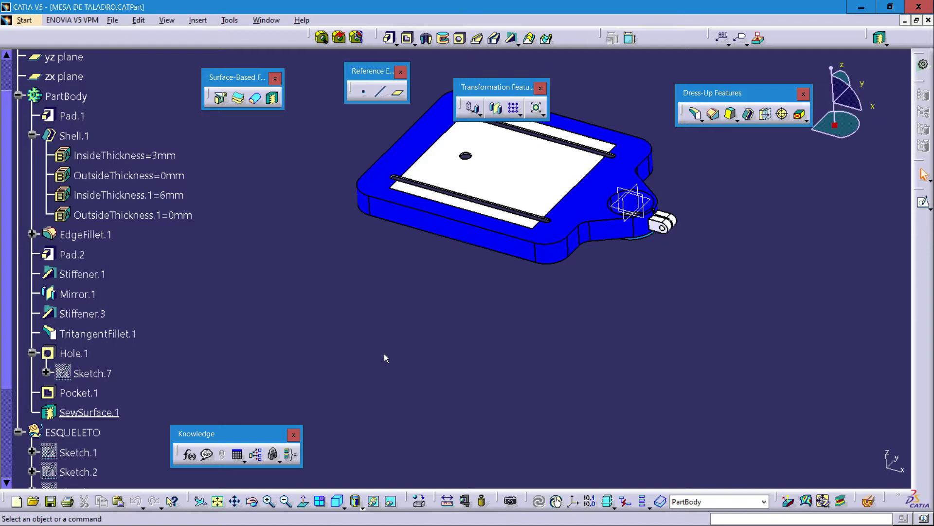
click(421, 501)
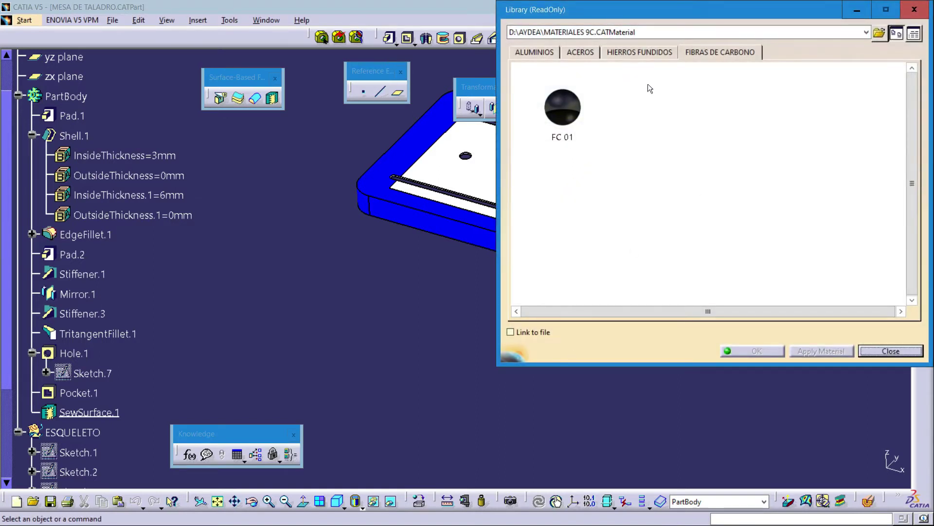
click(583, 52)
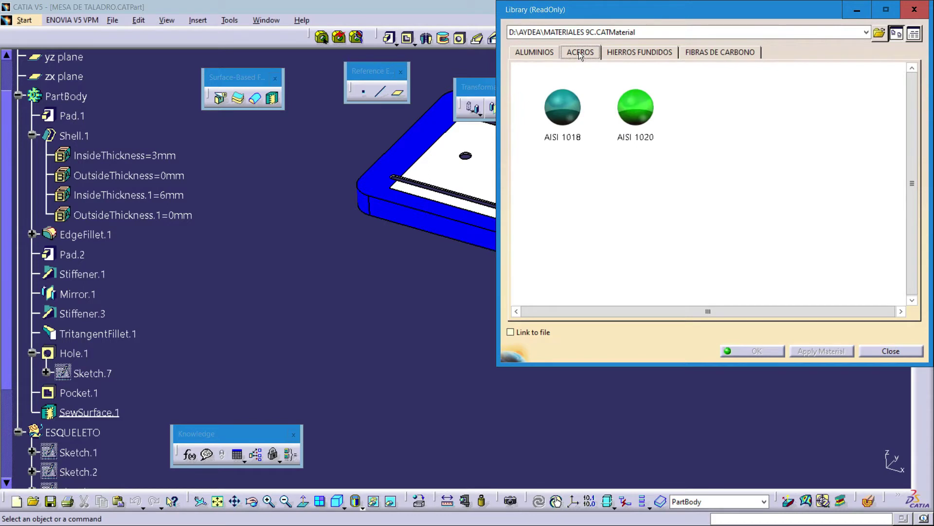
click(635, 52)
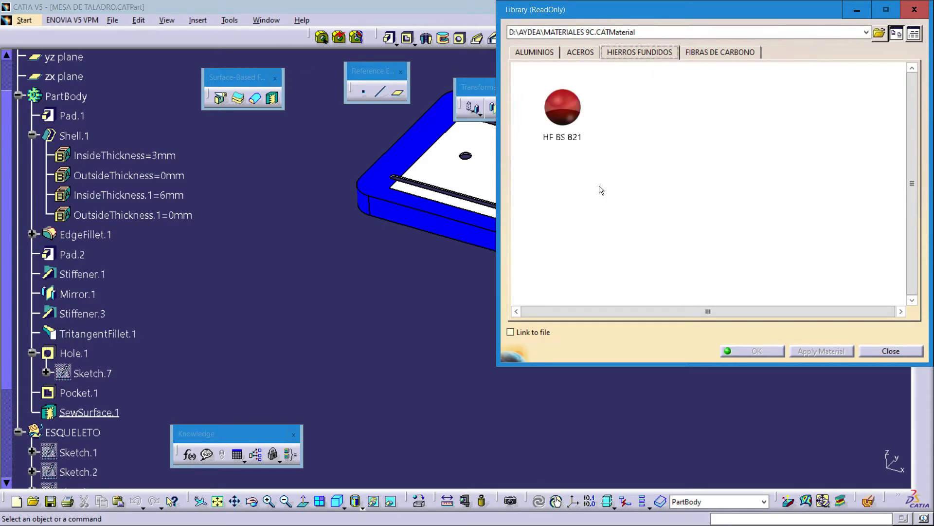
click(569, 111)
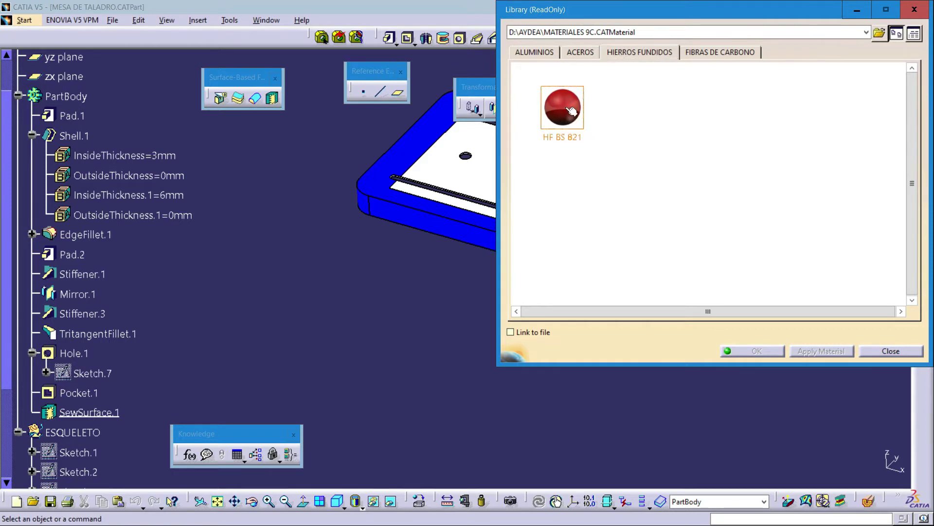
drag(569, 111, 56, 95)
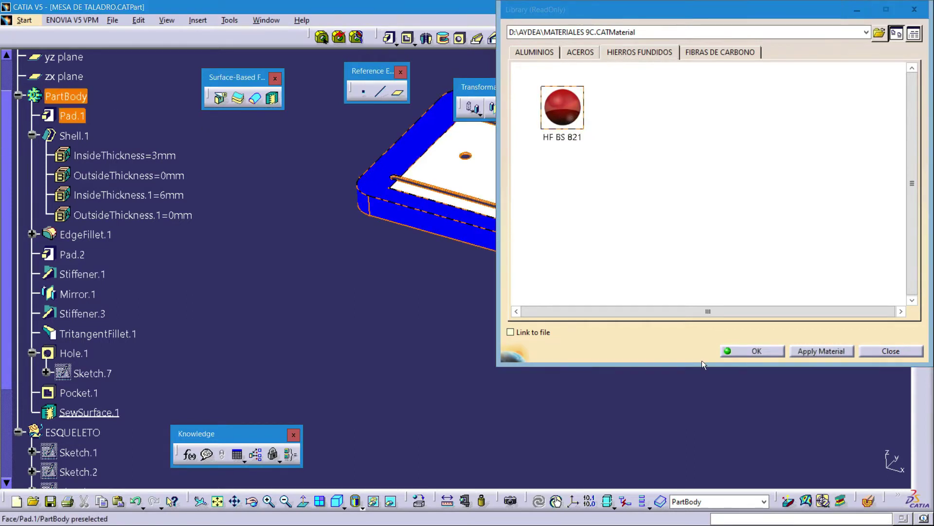
click(759, 351)
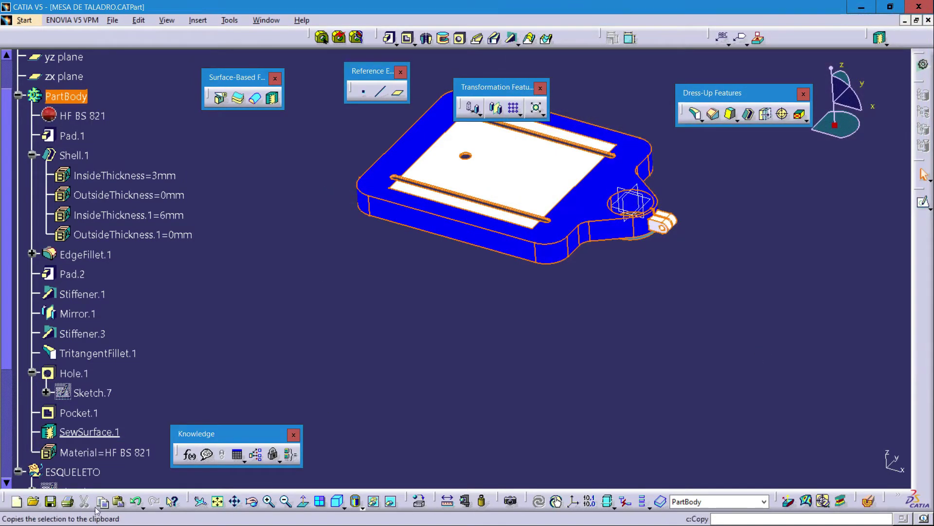
Switch the view mode to shading with material so the table shows its applied material.
click(356, 502)
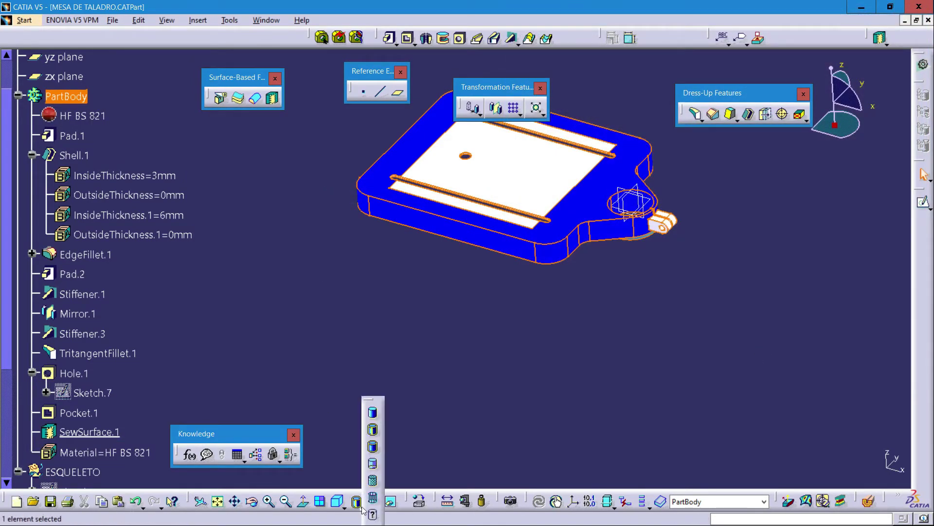
click(373, 480)
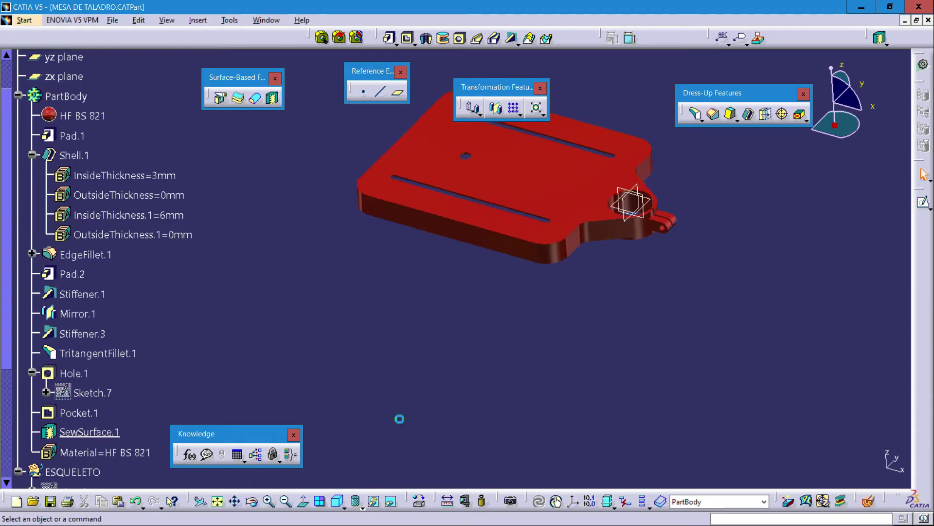
mouse_move(396, 418)
middle_down()
mouse_move(408, 434)
mouse_move(357, 387)
mouse_move(378, 424)
middle_up()
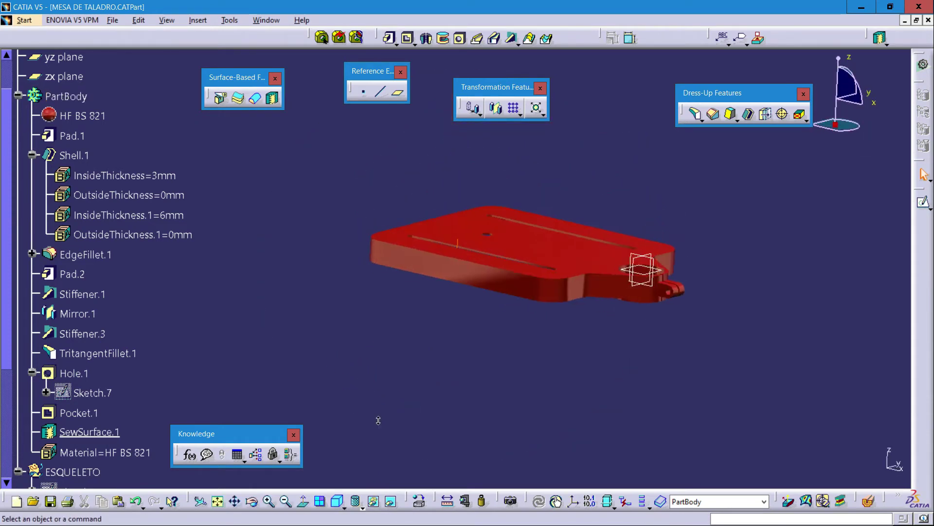
Hide the xy, yz and zx reference planes together and save the part.
scroll(112, 149, up, 3)
click(80, 124)
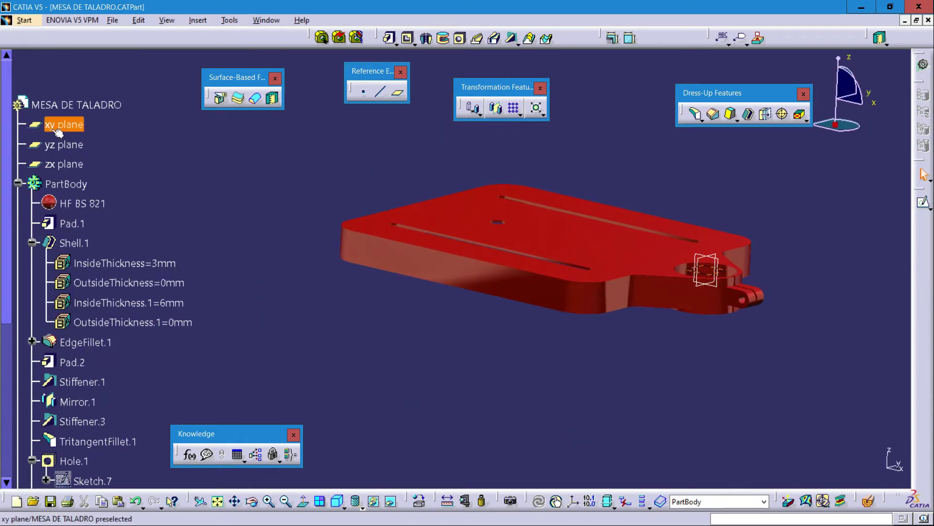
ctrl+click(75, 165)
ctrl+click(68, 144)
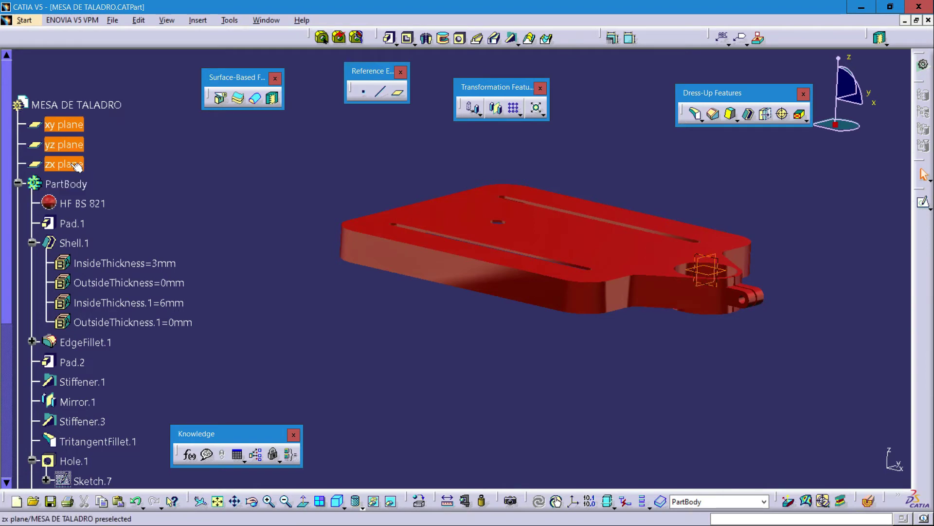
right_click(71, 164)
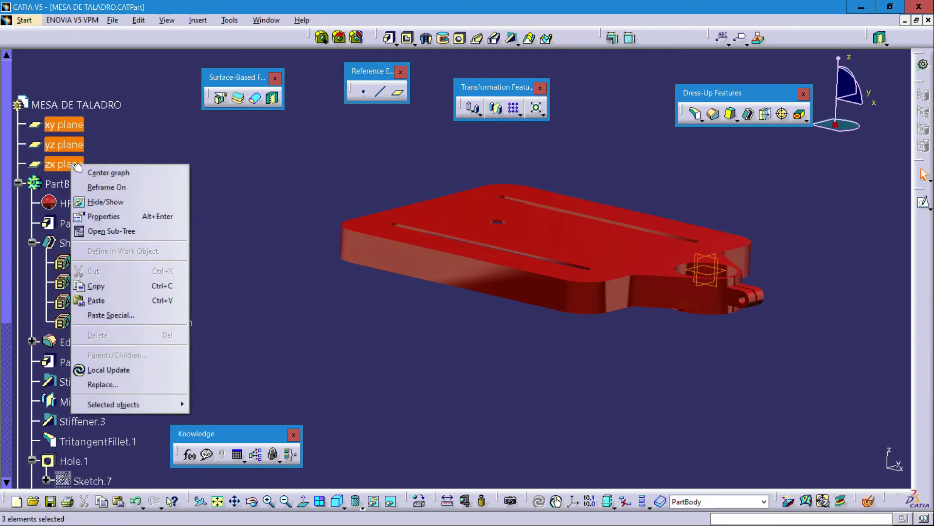
click(119, 207)
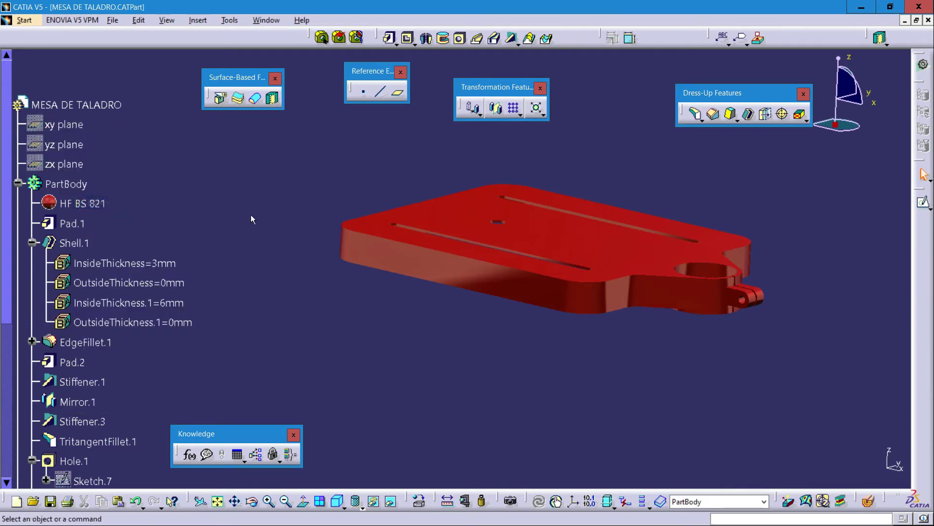
click(50, 502)
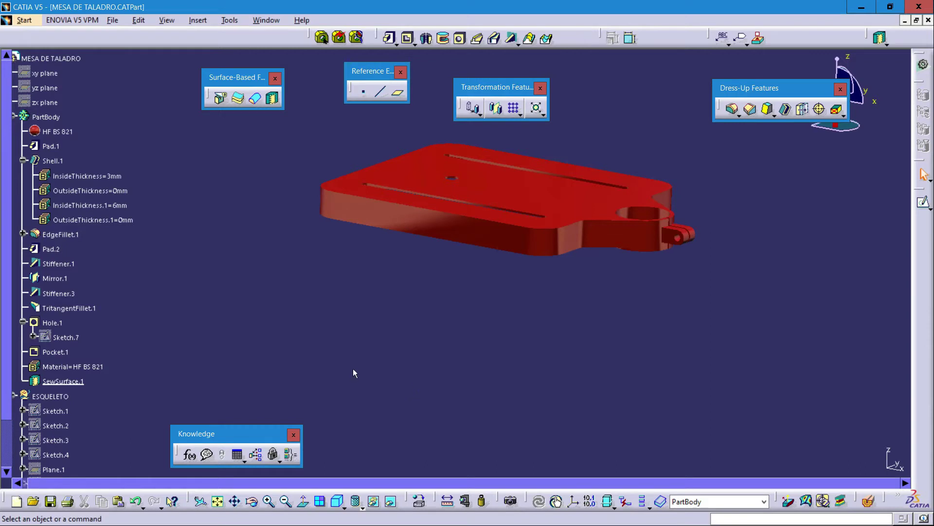
Switch to the Generative Structural Analysis workbench and create a Static Analysis case for the part.
click(23, 20)
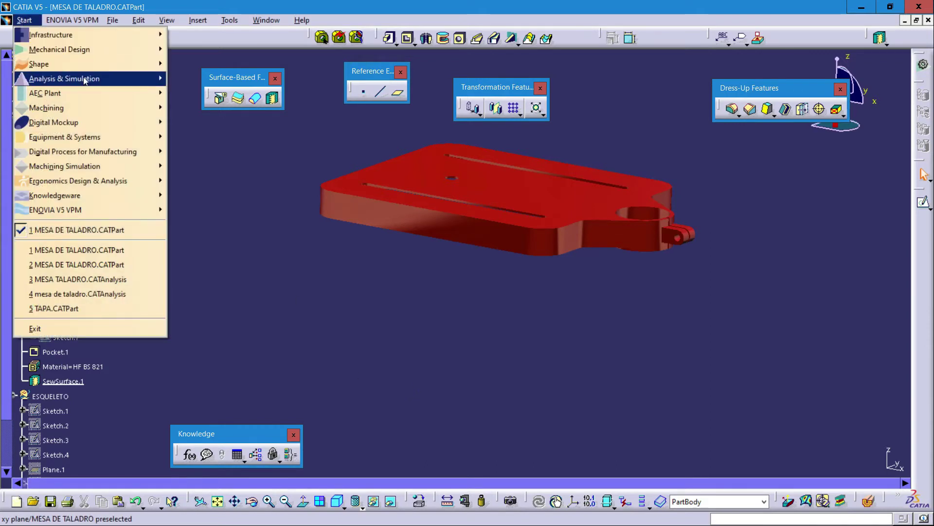
mouse_move(84, 81)
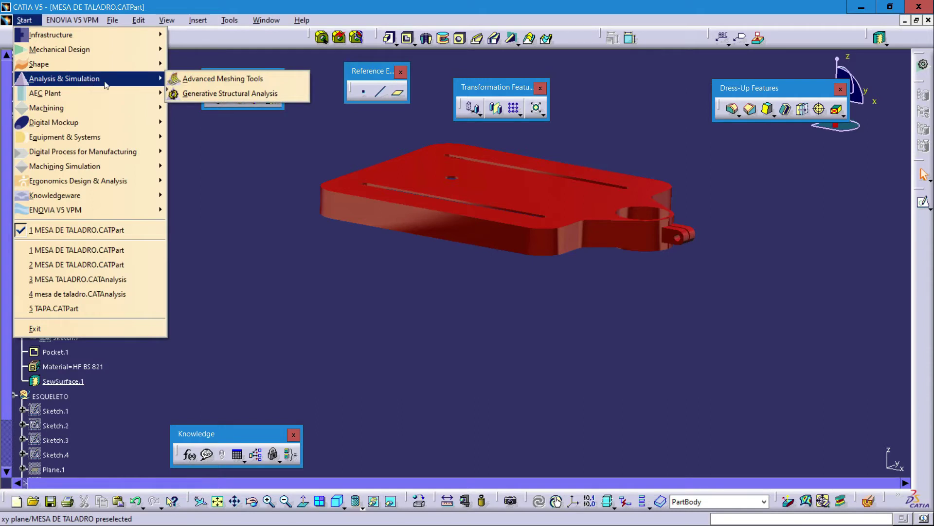
click(232, 94)
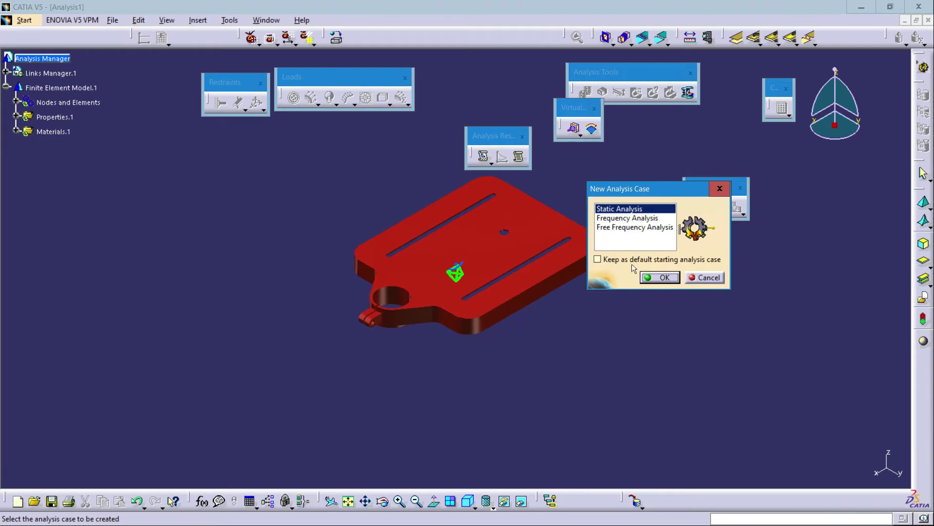
click(657, 277)
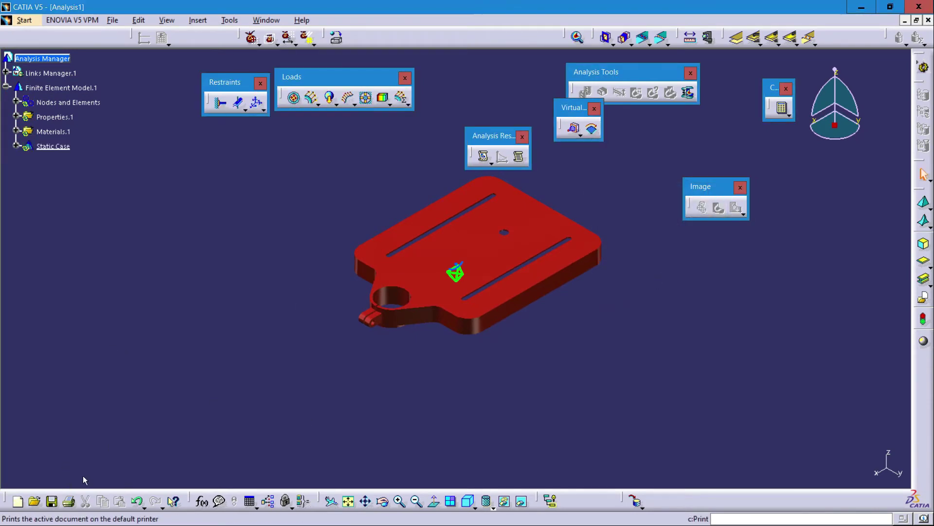
Save the analysis as MESA PARA TALADRO in the MESA DE TALADRO folder, accepting the save of the related documents.
click(53, 503)
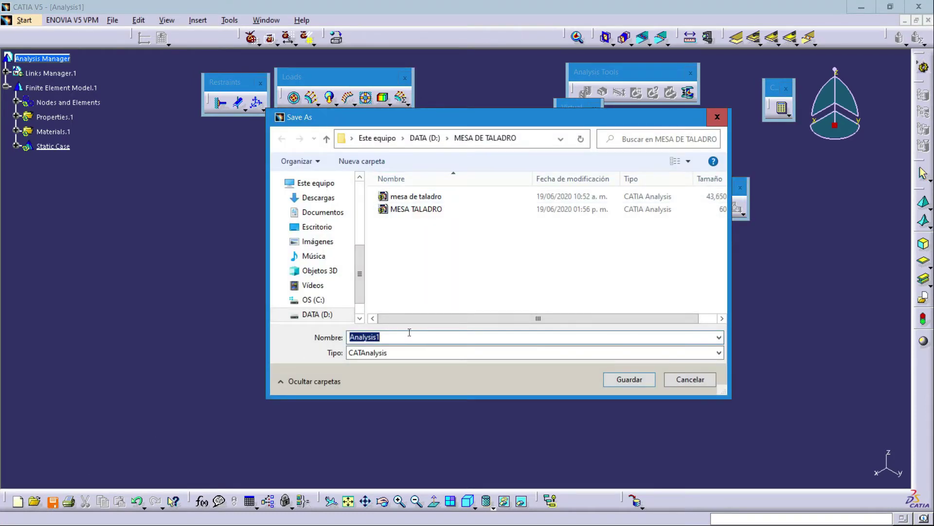
text(MESA )
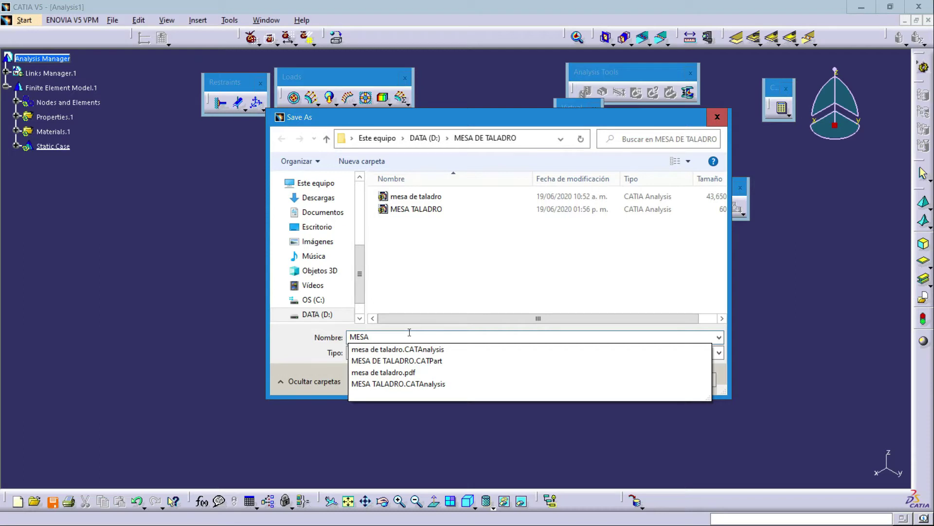
text(PARA TA)
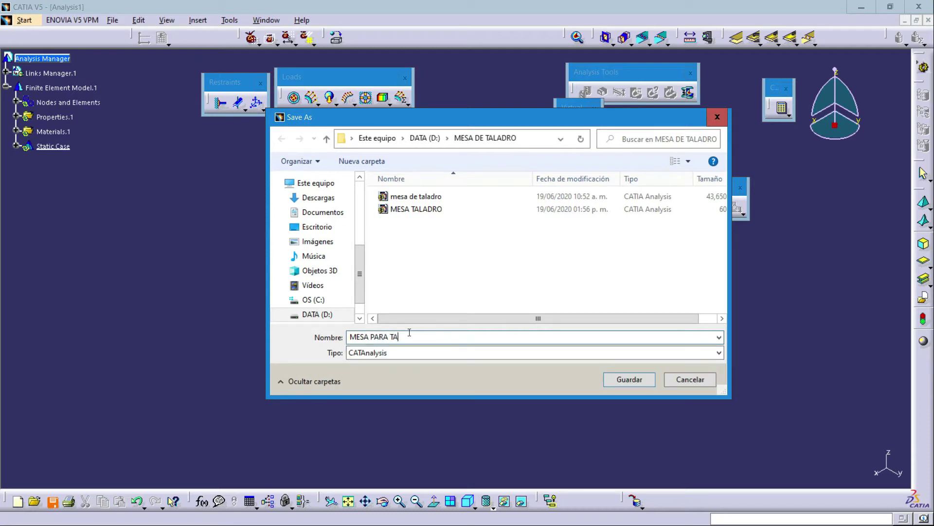
text(LADRO)
key(Return)
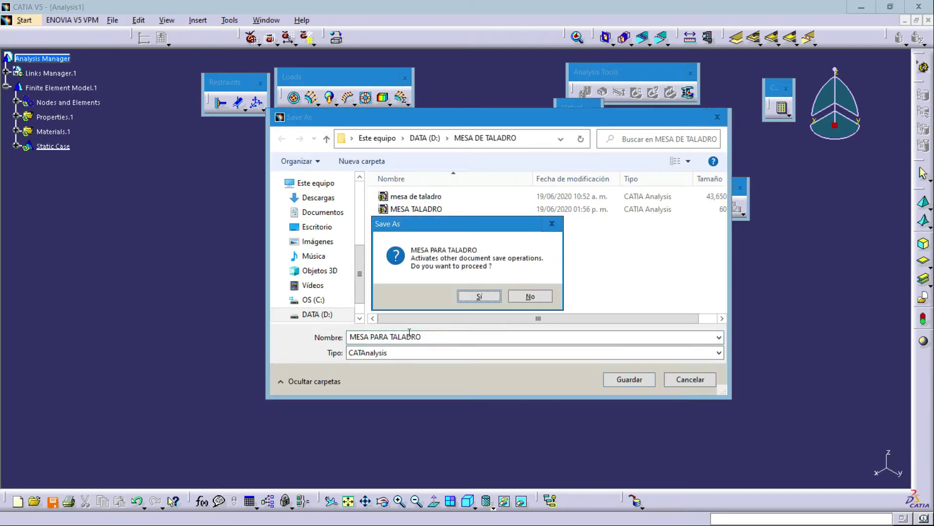
click(479, 296)
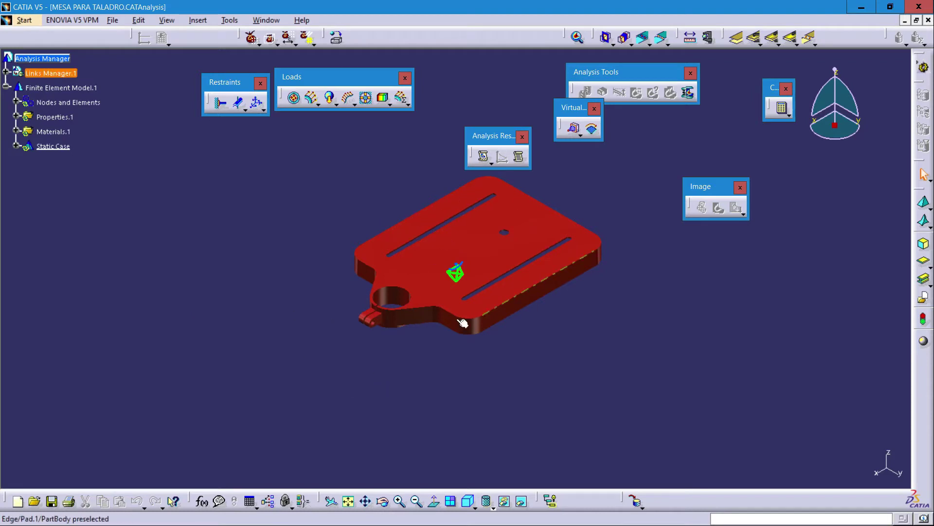
Expand Links Manager.1 and its Link.1 down to the contents of the linked MESA DE TALADRO part.
mouse_move(494, 378)
middle_down()
mouse_move(511, 361)
mouse_move(482, 371)
mouse_move(503, 348)
mouse_move(476, 356)
mouse_move(496, 374)
mouse_move(487, 382)
middle_up()
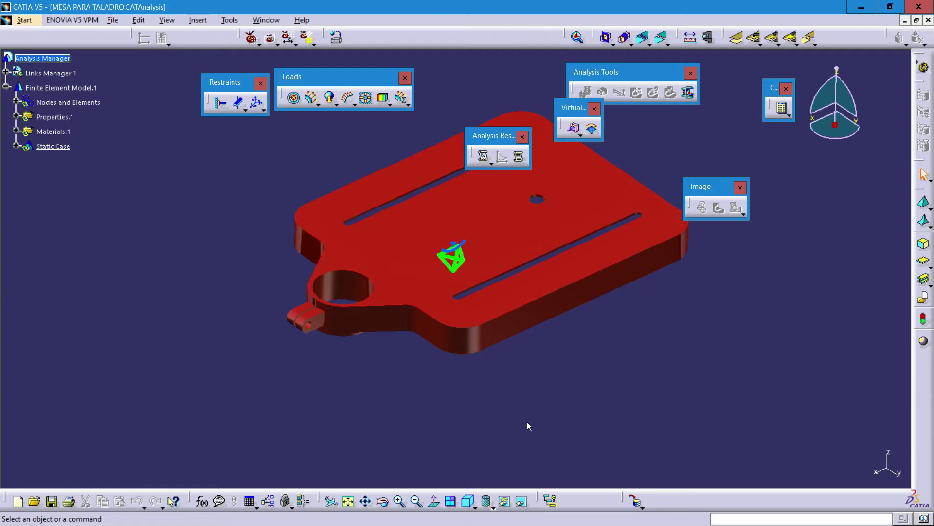
middle_drag(413, 423, 333, 441)
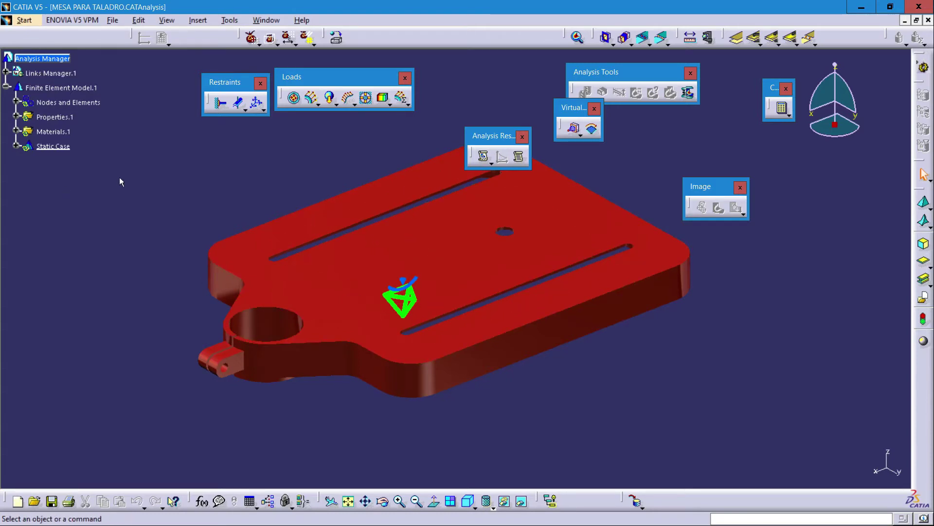
click(6, 73)
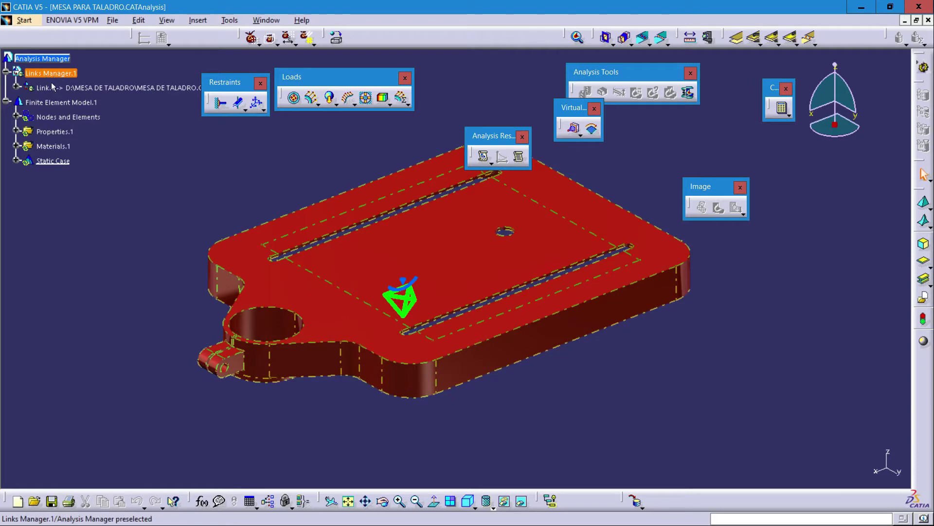
click(16, 87)
click(28, 102)
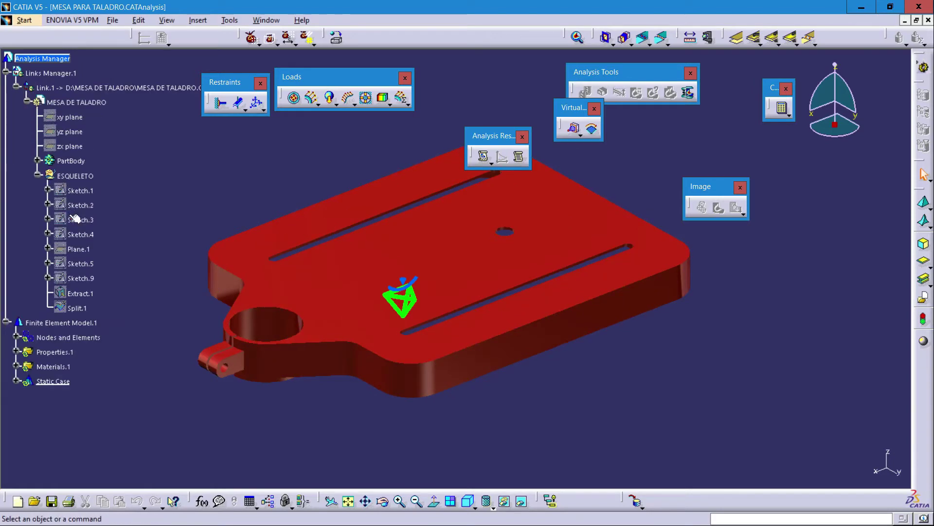
Apply a distributed force of -500 N along Z to the SewSurface.1 faces on top of the table.
click(37, 161)
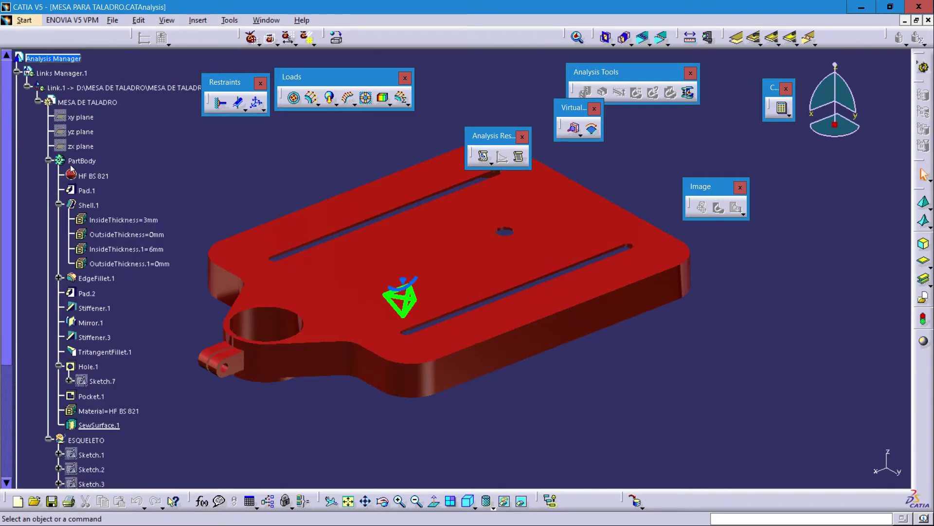
scroll(154, 305, down, 1)
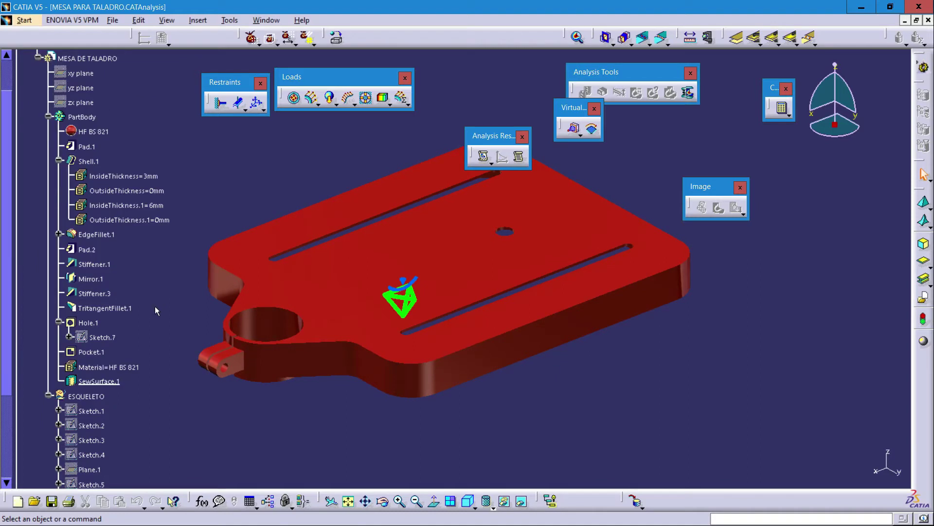
click(113, 383)
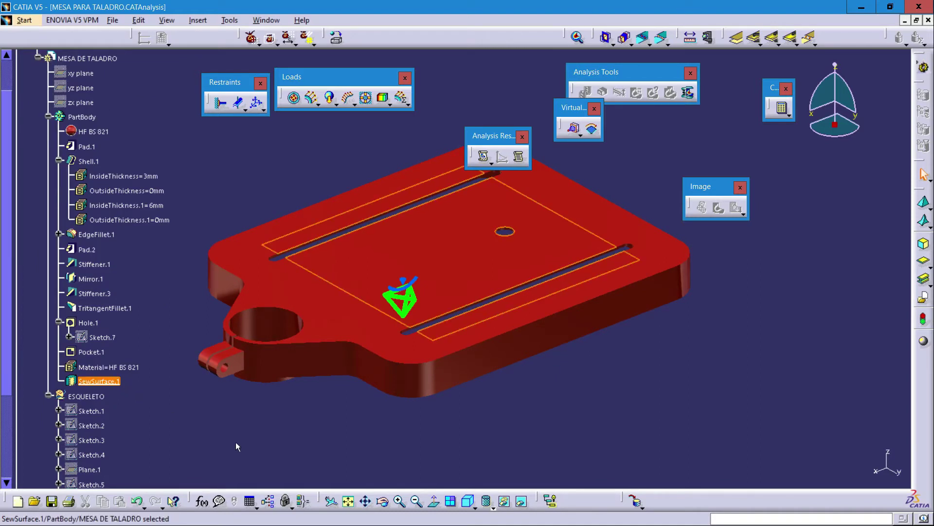
click(312, 98)
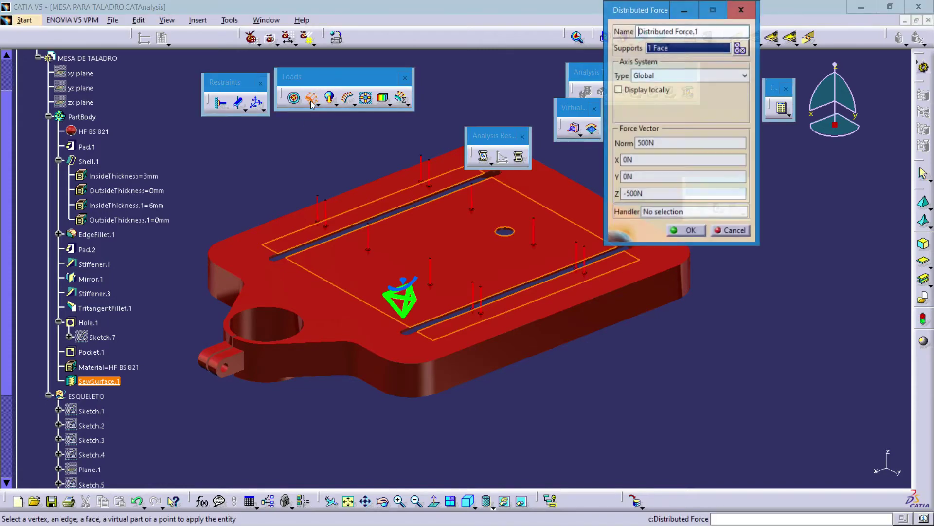
click(646, 195)
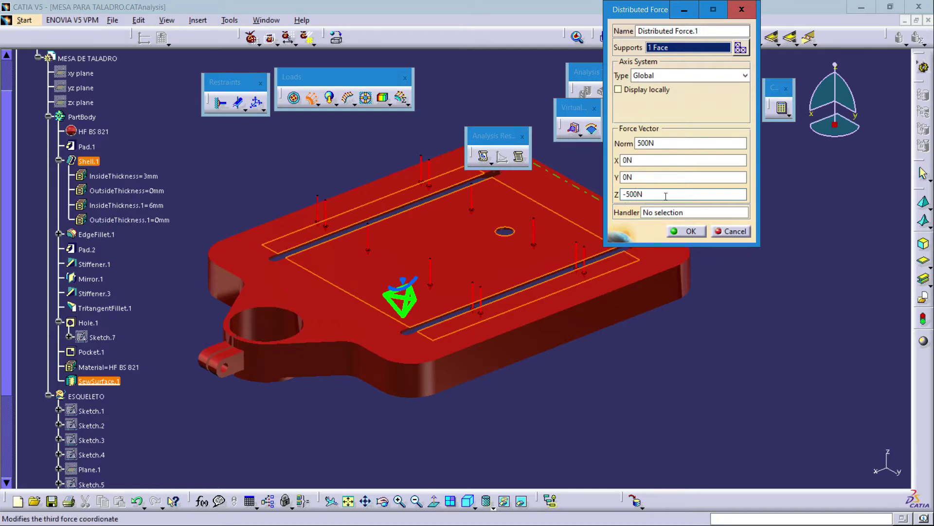
click(686, 231)
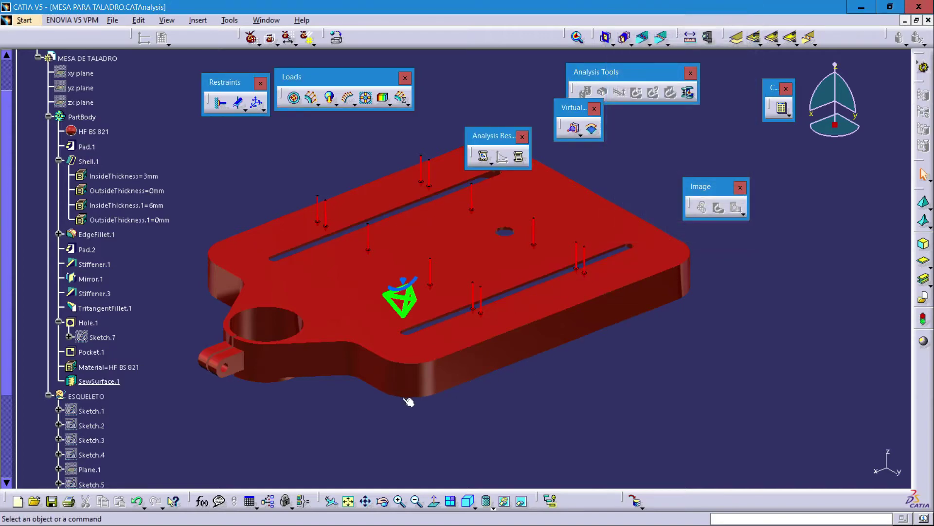
Clamp the inner cylindrical face of the large round hole at the narrow end of the table.
middle_drag(407, 402, 619, 410)
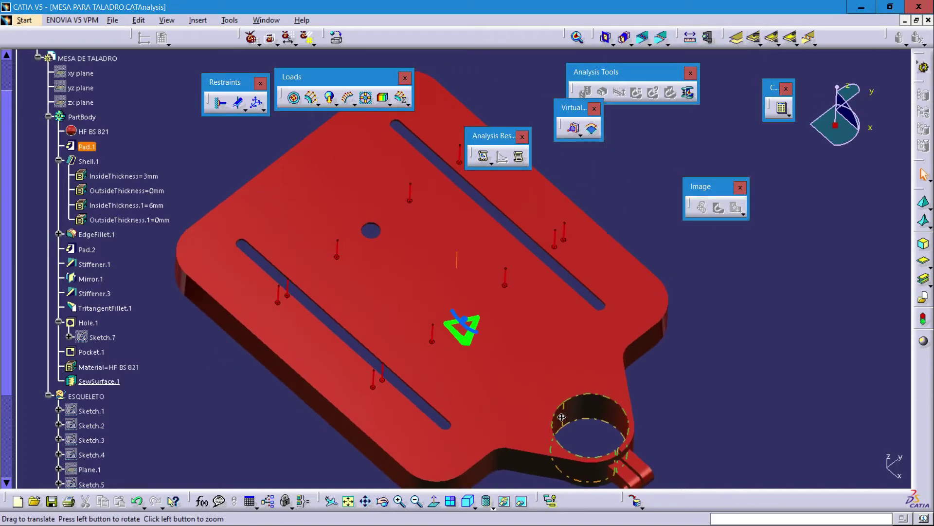
middle_drag(560, 419, 517, 281)
middle_drag(503, 399, 528, 348)
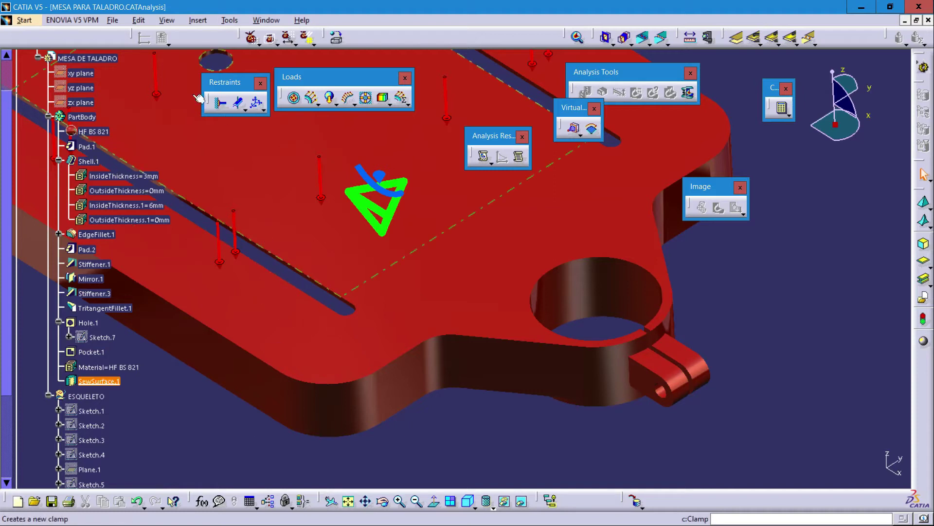
click(222, 105)
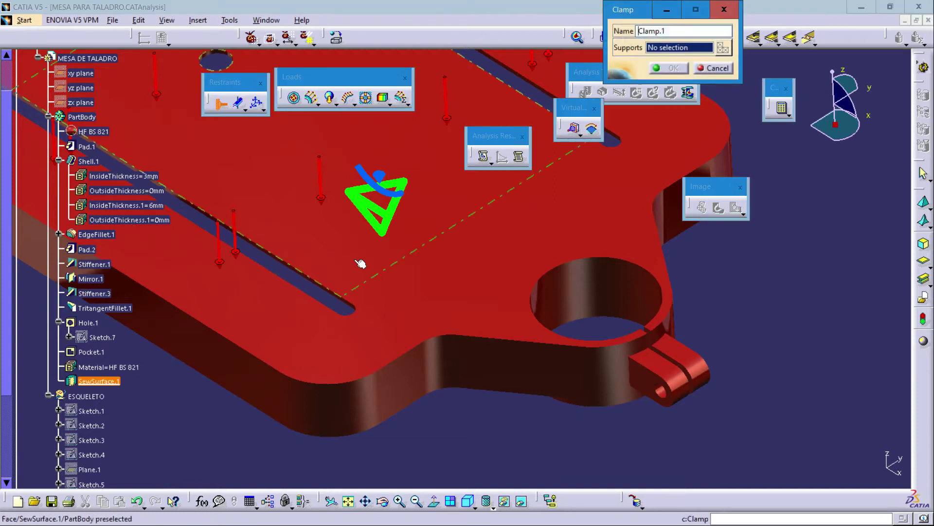
click(608, 292)
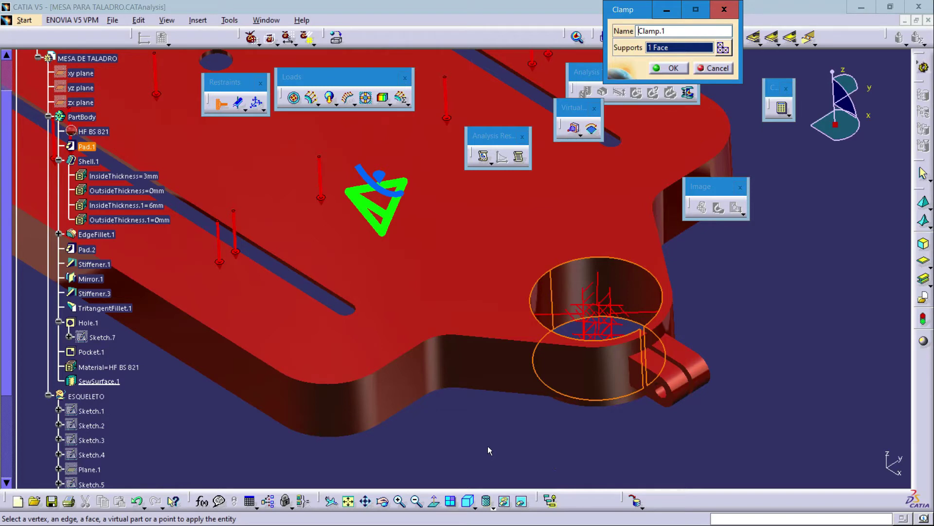
click(669, 69)
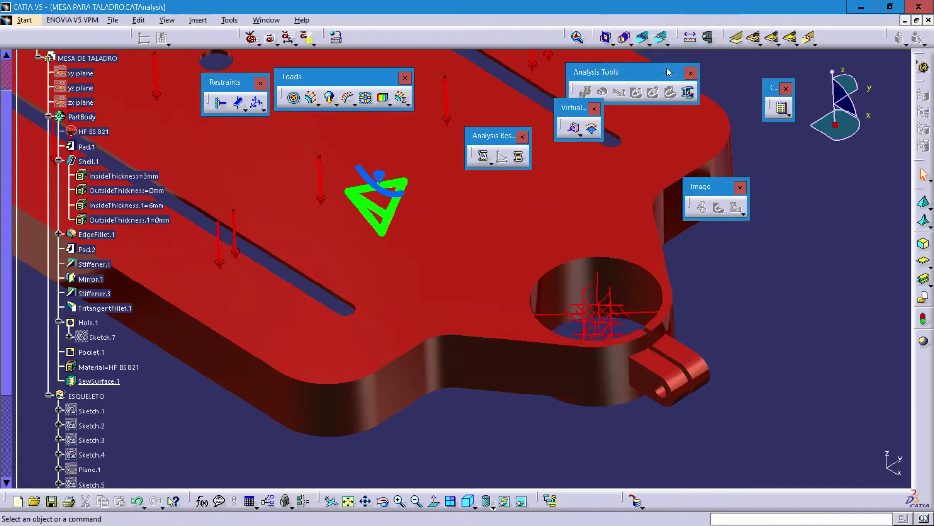
Compute the complete static case with the All option and accept the resource estimate.
middle_drag(721, 291, 410, 384)
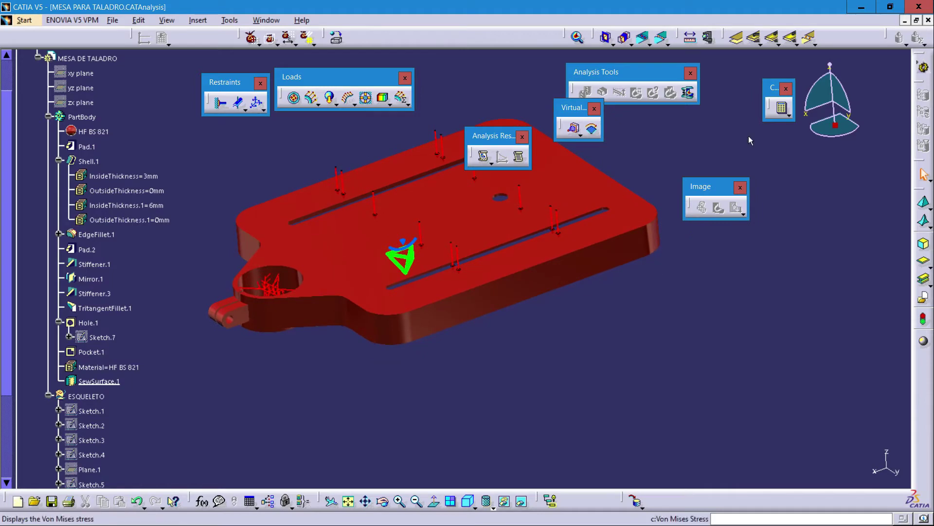
click(783, 110)
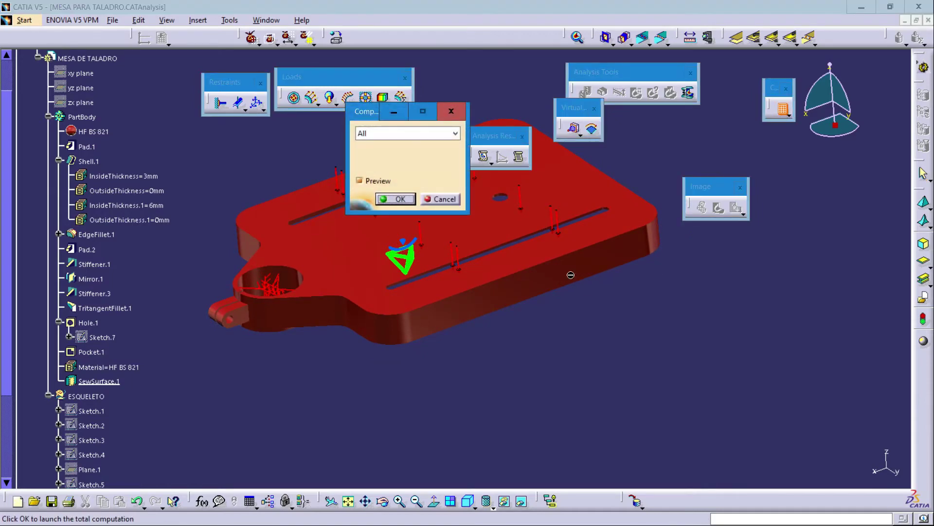
click(400, 199)
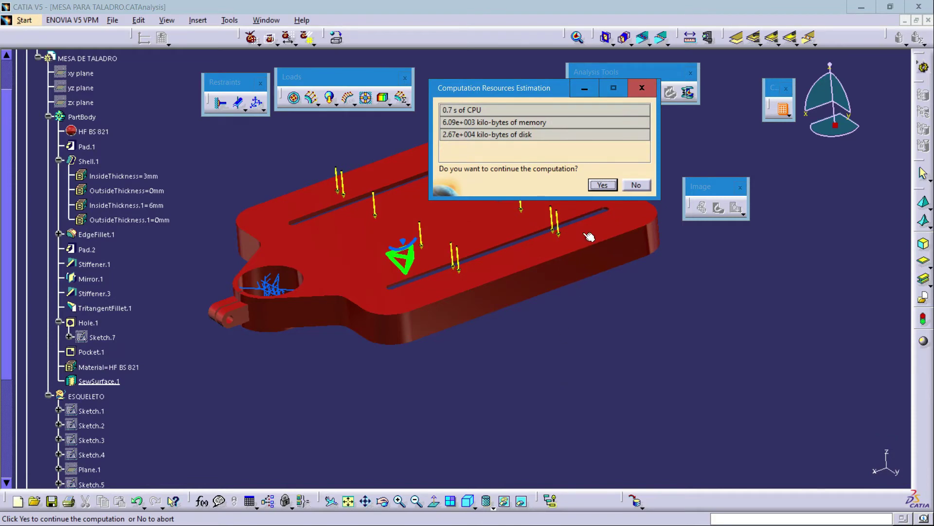
click(603, 185)
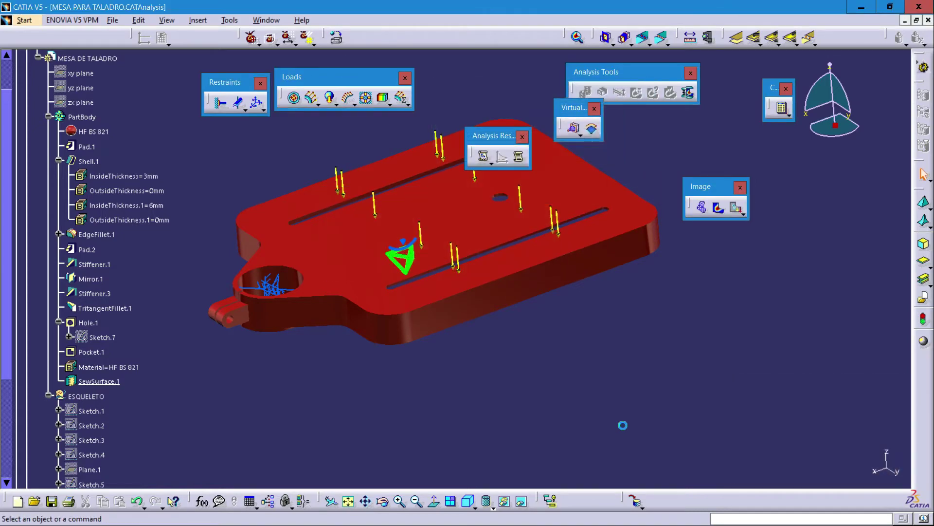
Collapse the linked MESA DE TALADRO part and expand the Static Case sensors down to the global error rate value.
click(37, 58)
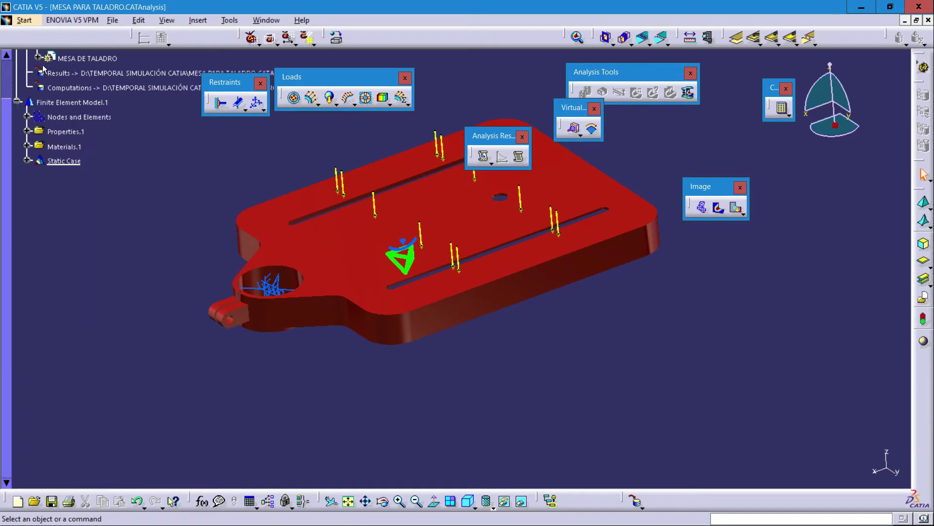
click(27, 161)
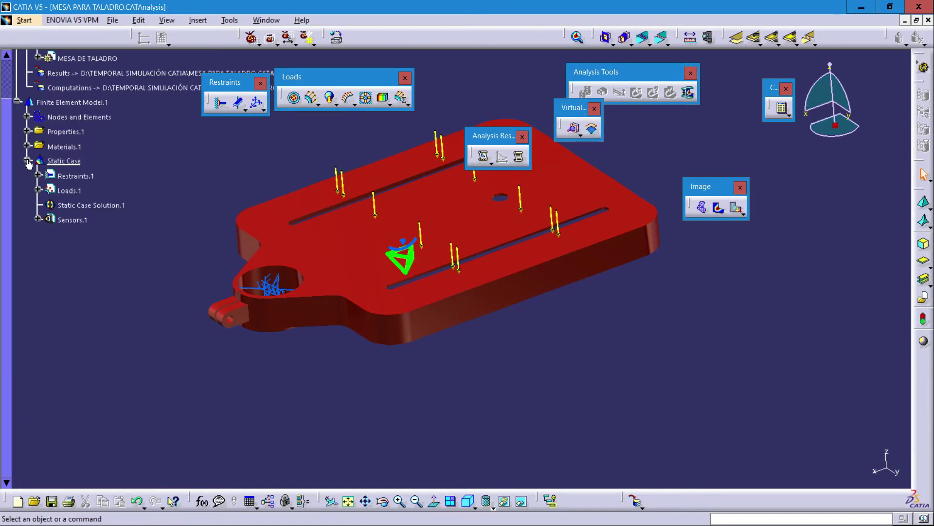
click(38, 219)
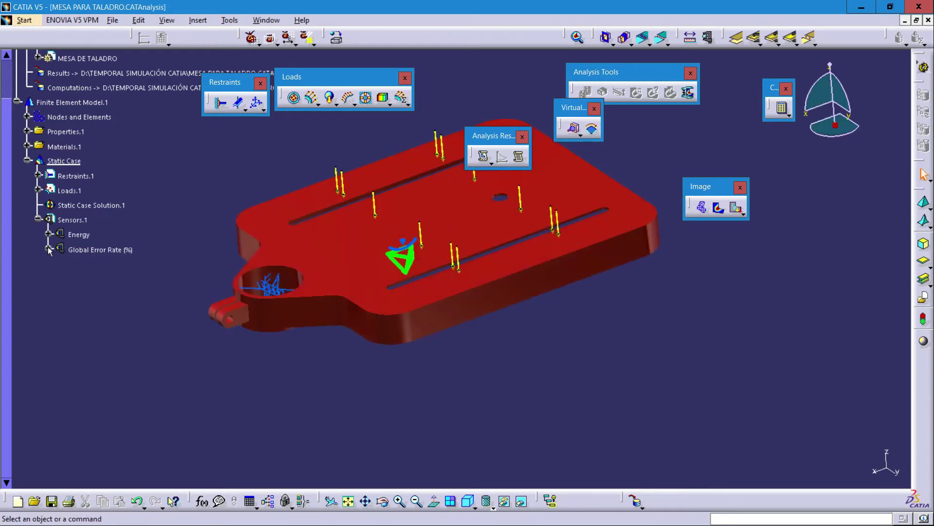
click(48, 248)
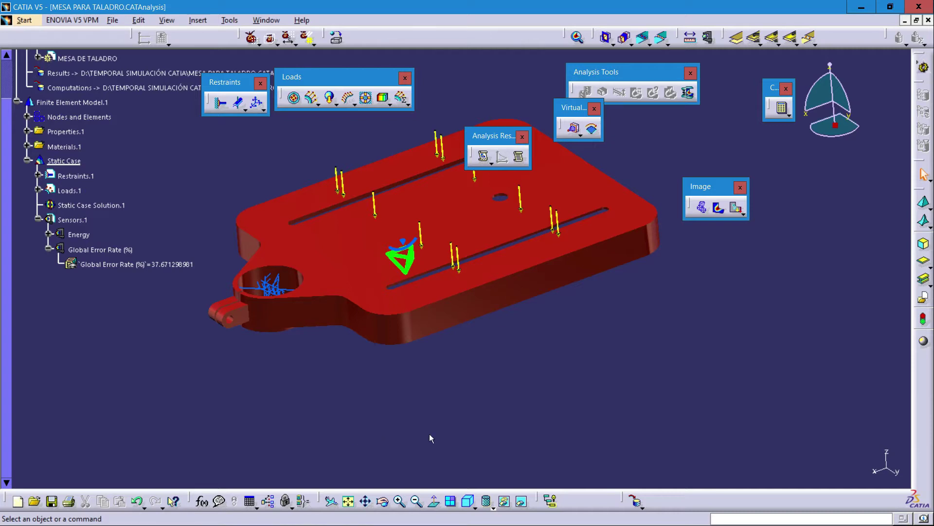
Generate the Von Mises stress image and examine the stress distribution around the slots and the clamped hole.
middle_drag(429, 438, 475, 463)
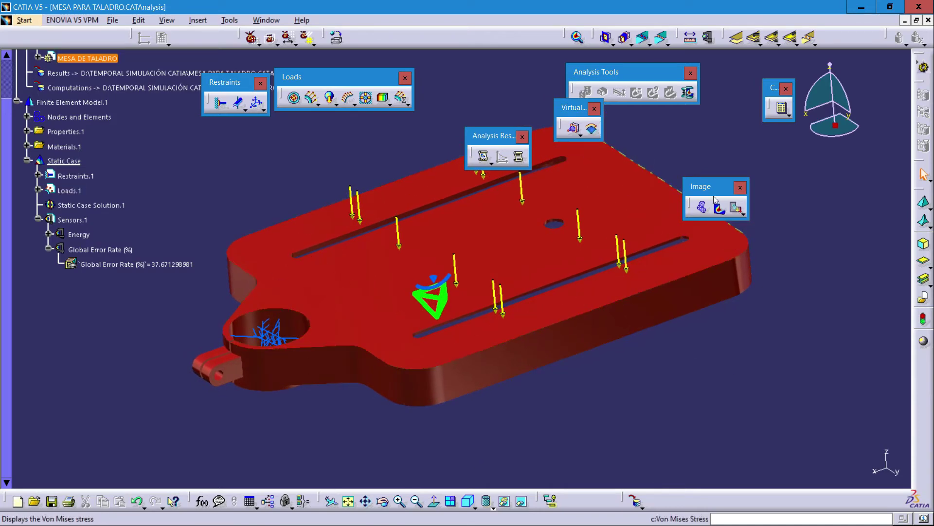
drag(704, 184, 548, 91)
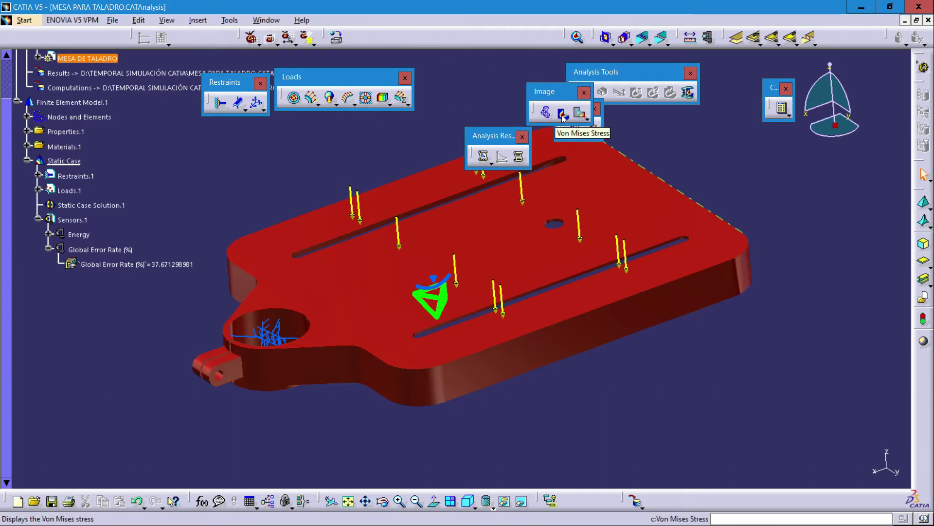
click(564, 115)
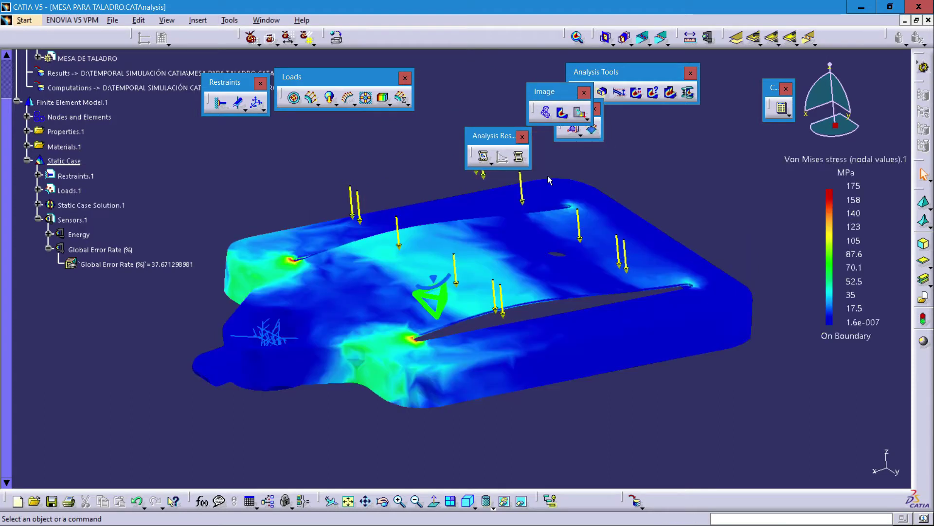
middle_drag(493, 407, 453, 368)
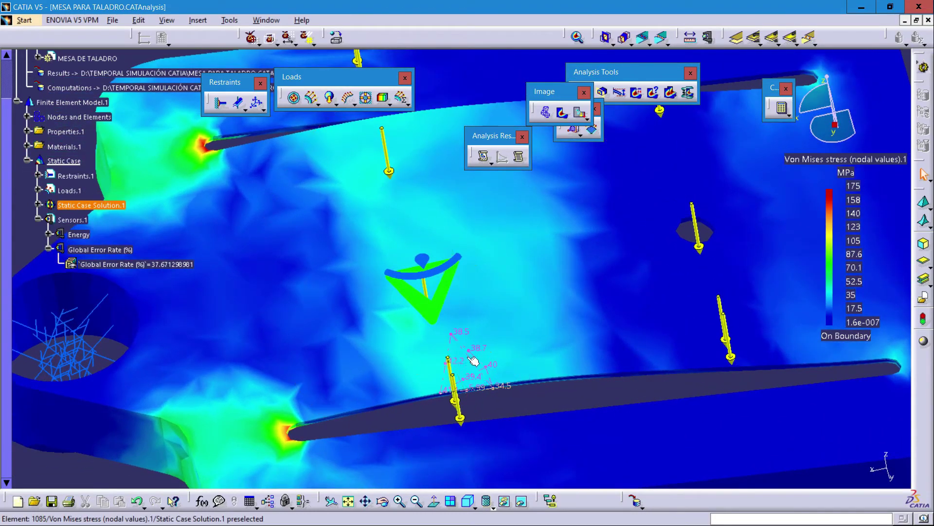
middle_drag(521, 334, 510, 391)
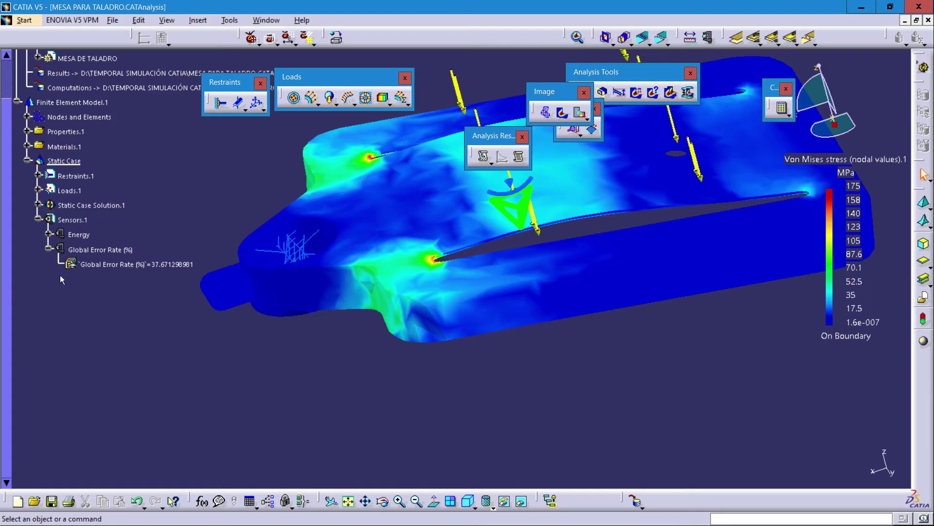
Deactivate the Von Mises stress image under Static Case Solution.1.
click(38, 205)
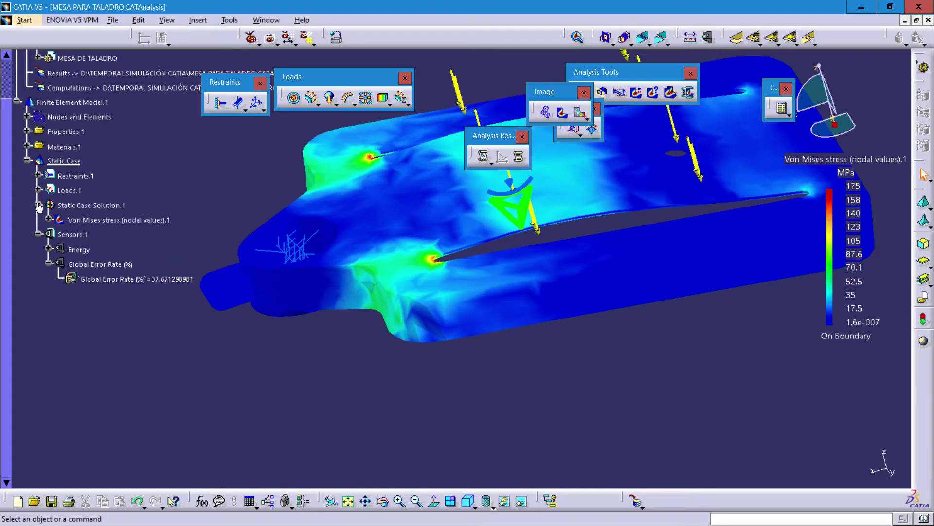
right_click(115, 222)
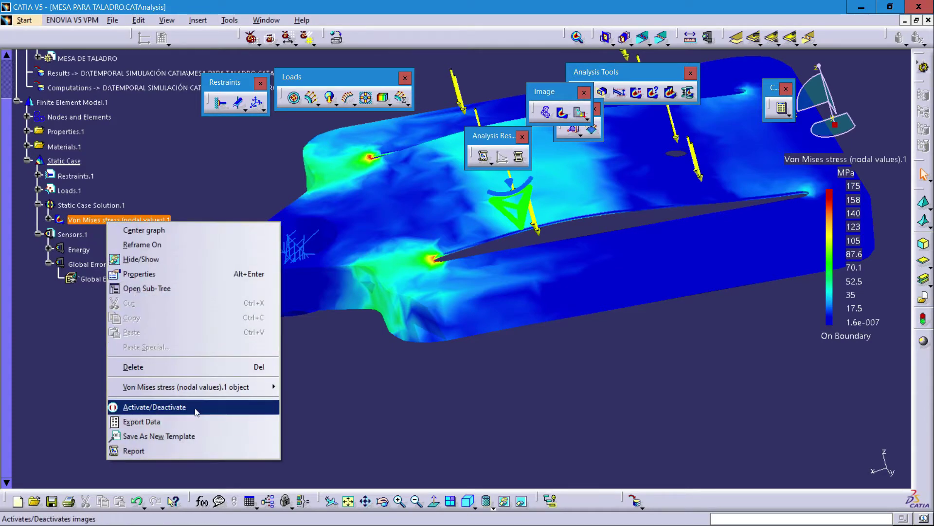
click(212, 407)
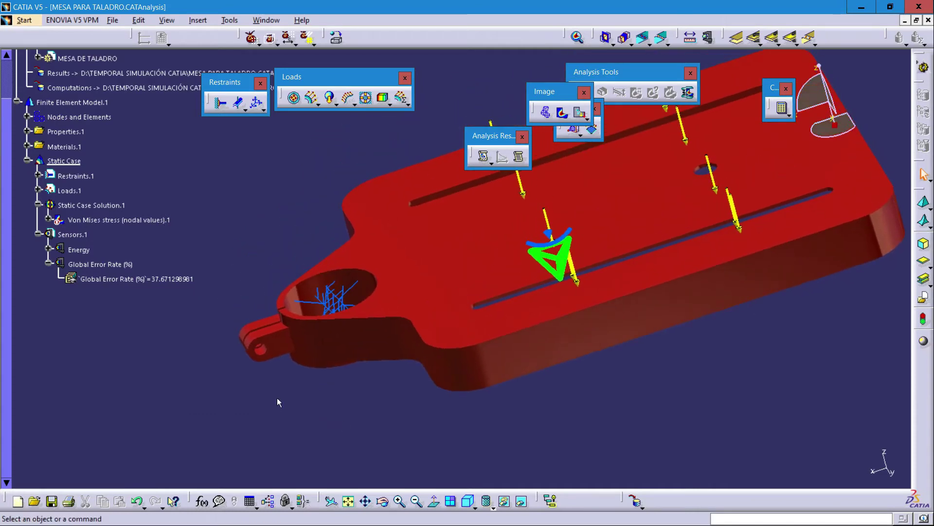
Set the OCTREE tetrahedron mesh to 8 mm with a proportional sag of 0.2 instead of absolute sag, and open its local specifications.
middle_drag(317, 404, 408, 386)
scroll(224, 274, up, 1)
scroll(224, 271, up, 1)
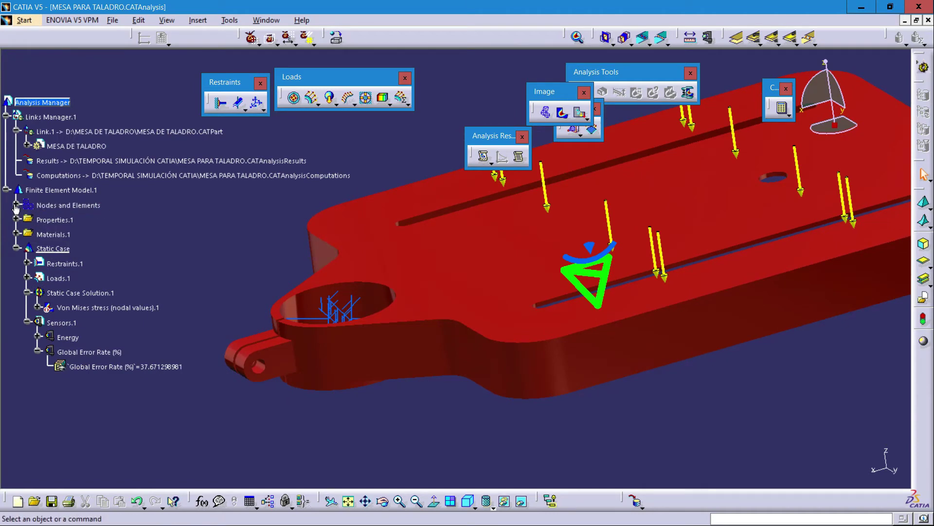
click(16, 205)
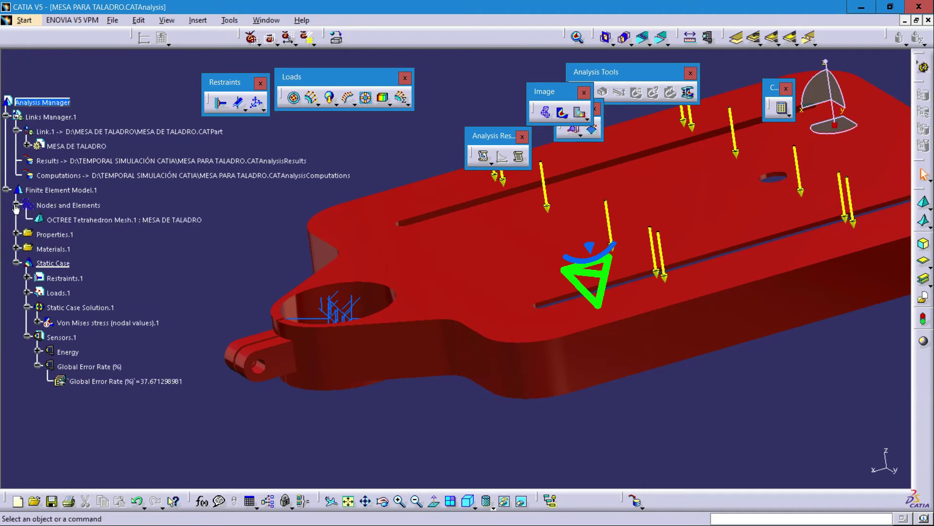
double_click(94, 222)
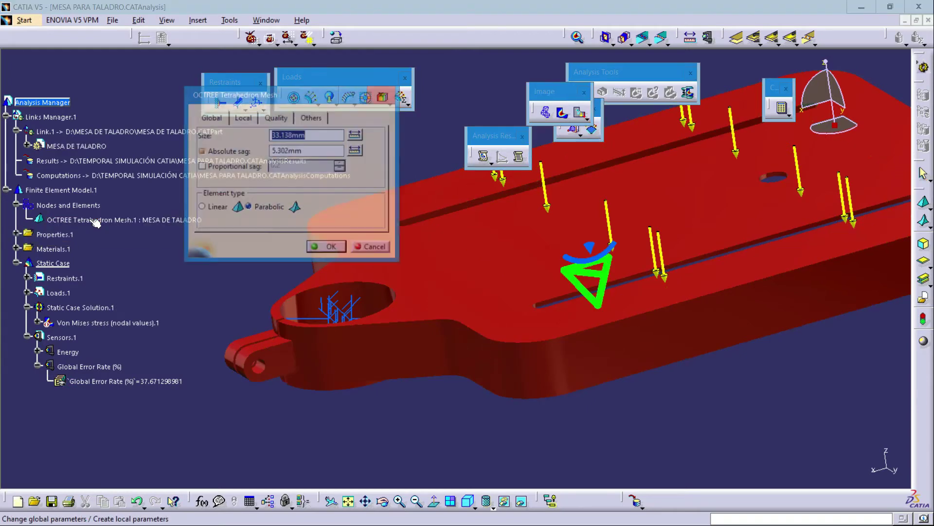
click(201, 151)
click(201, 166)
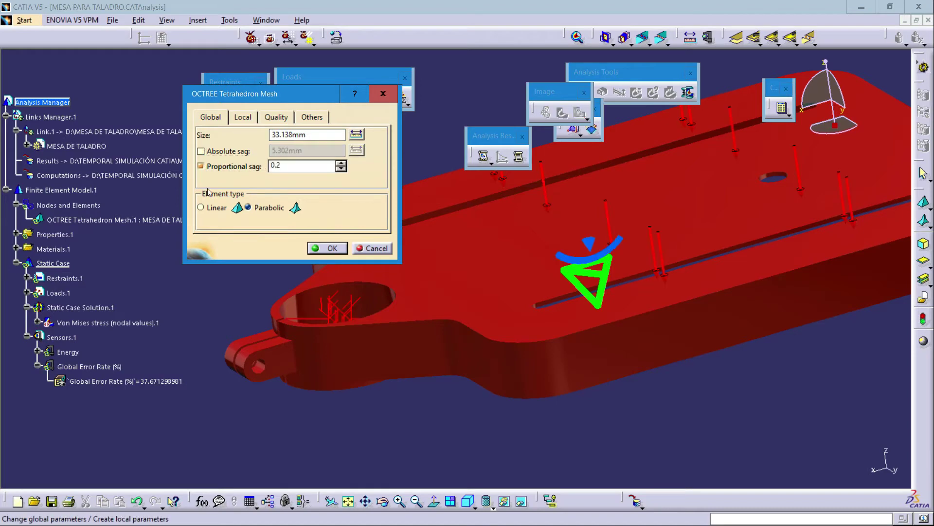
double_click(314, 134)
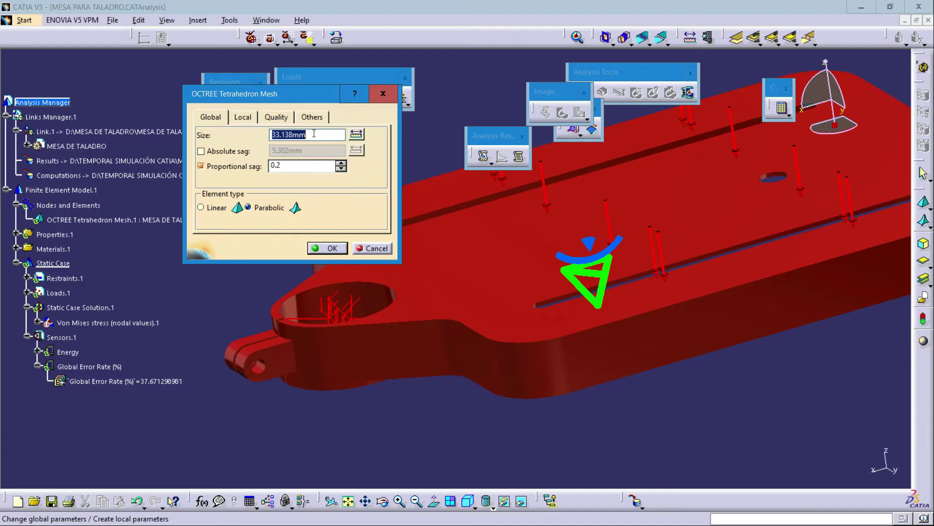
text(8)
click(242, 119)
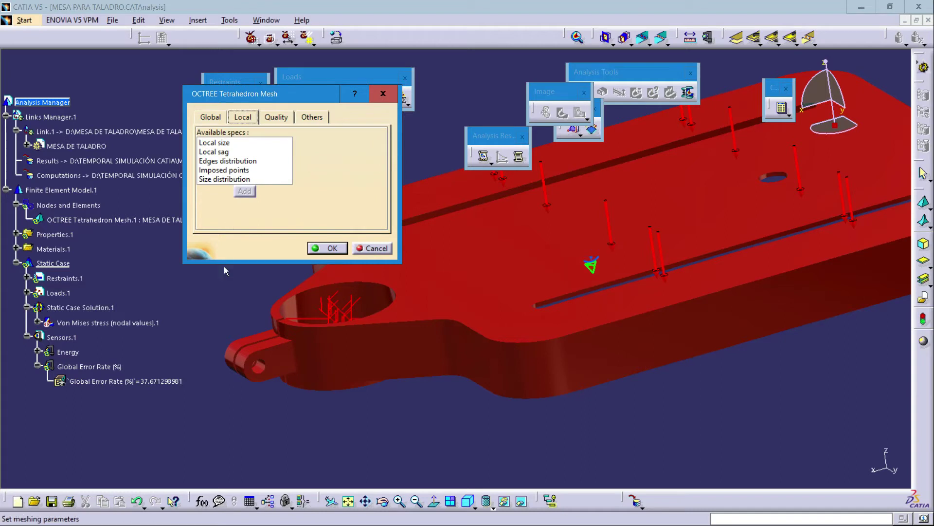
Add a local mesh size of 0.6 mm supported on the rounded end face of one table slot.
middle_drag(384, 378, 403, 405)
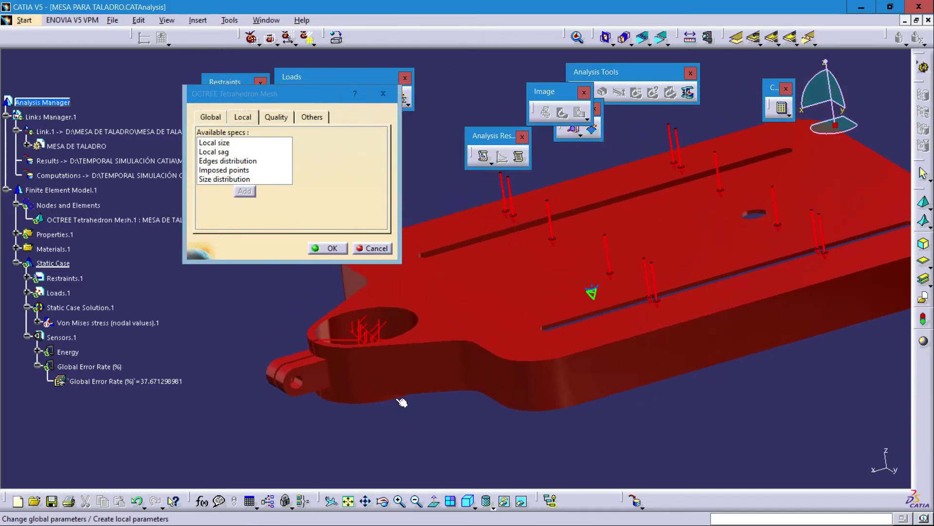
click(217, 143)
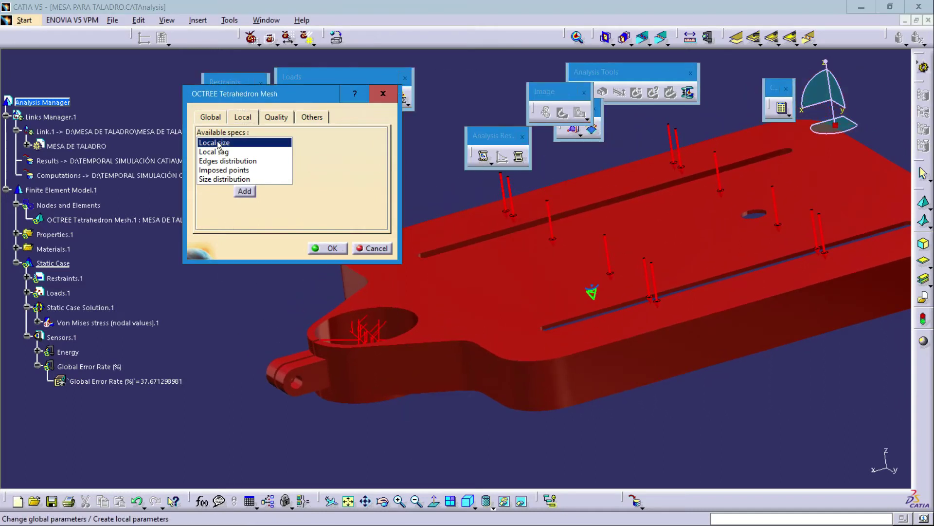
click(246, 191)
middle_drag(331, 192, 454, 269)
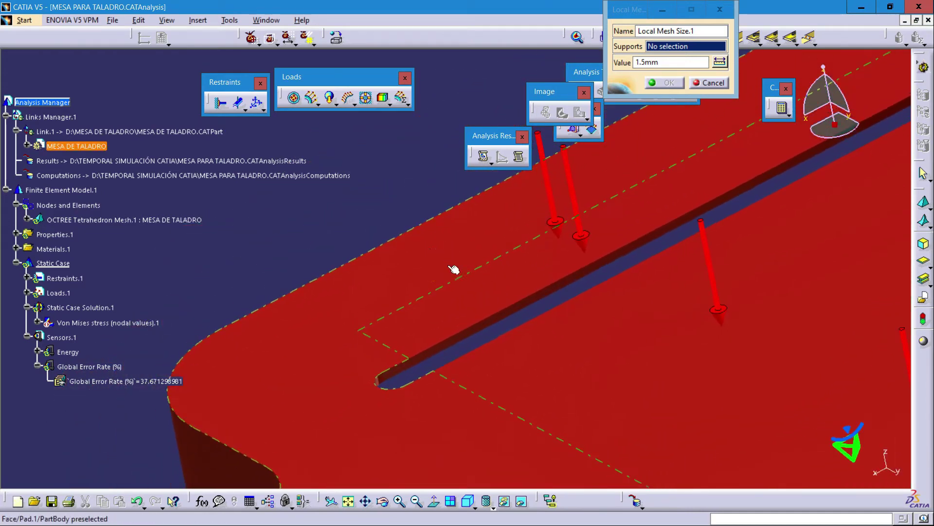
middle_drag(472, 302, 268, 390)
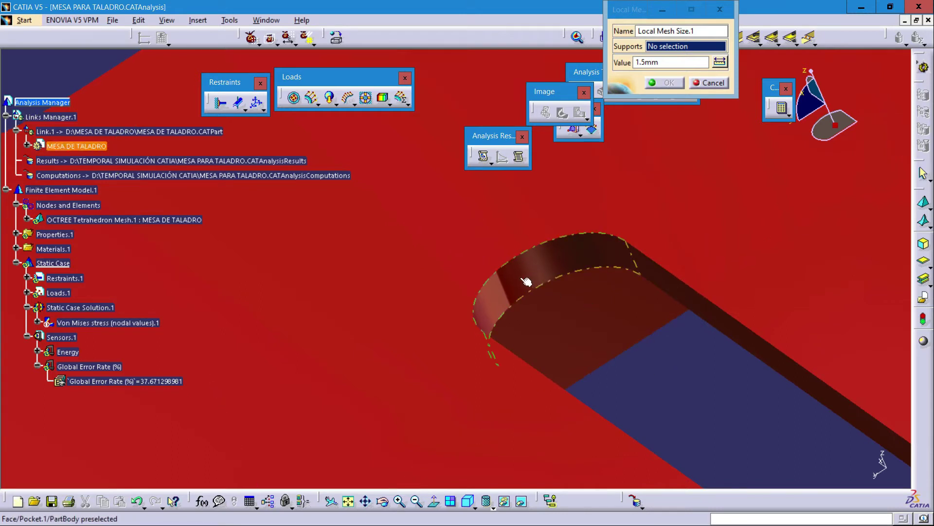
click(577, 263)
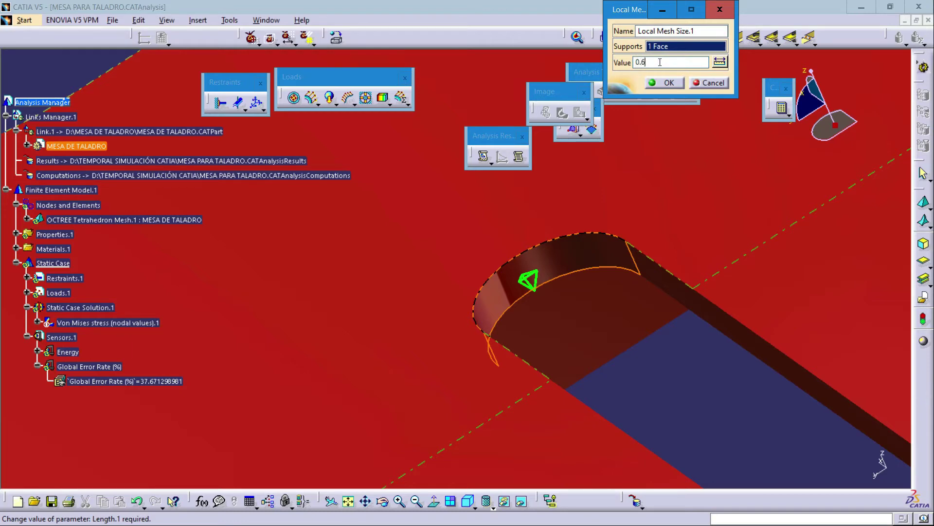
Add the other three rounded slot end faces as supports of the 0.6 mm local mesh size and accept it.
middle_drag(513, 204, 637, 263)
middle_drag(638, 263, 809, 118)
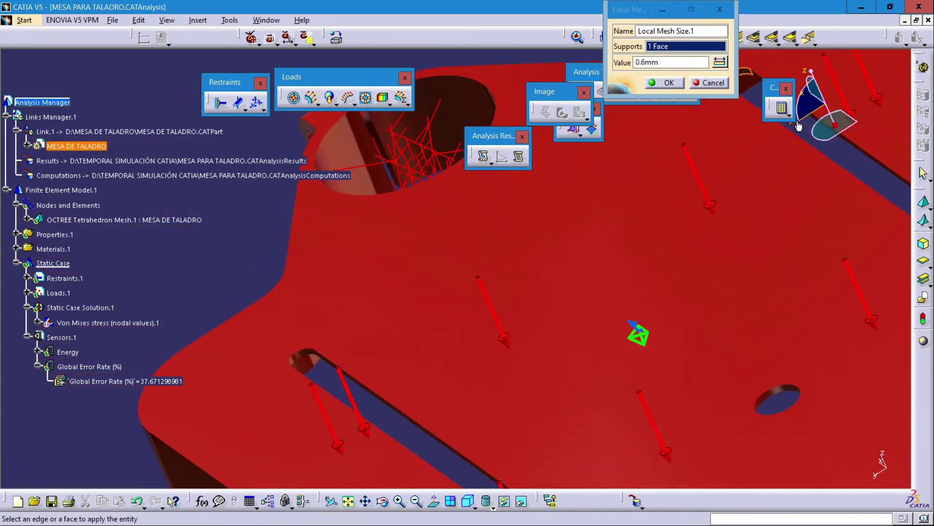
middle_drag(438, 322, 544, 295)
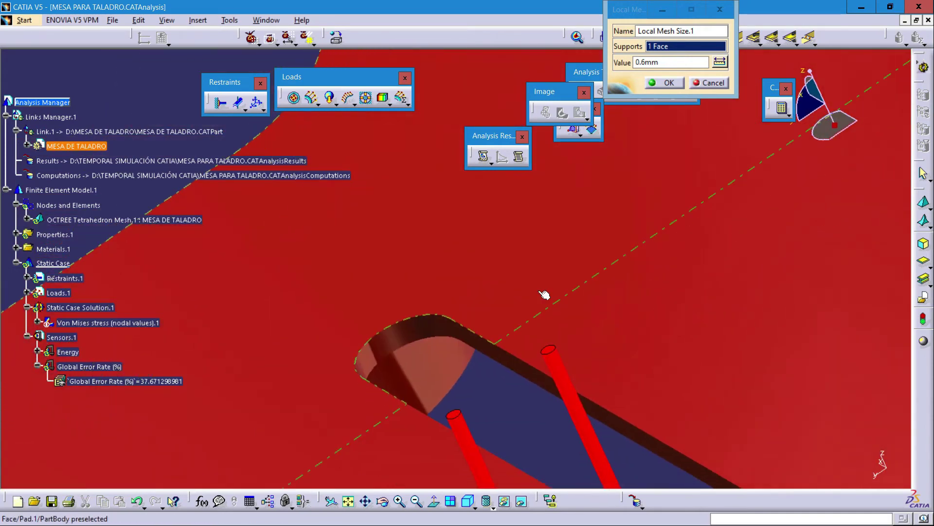
click(413, 339)
middle_drag(516, 254, 368, 287)
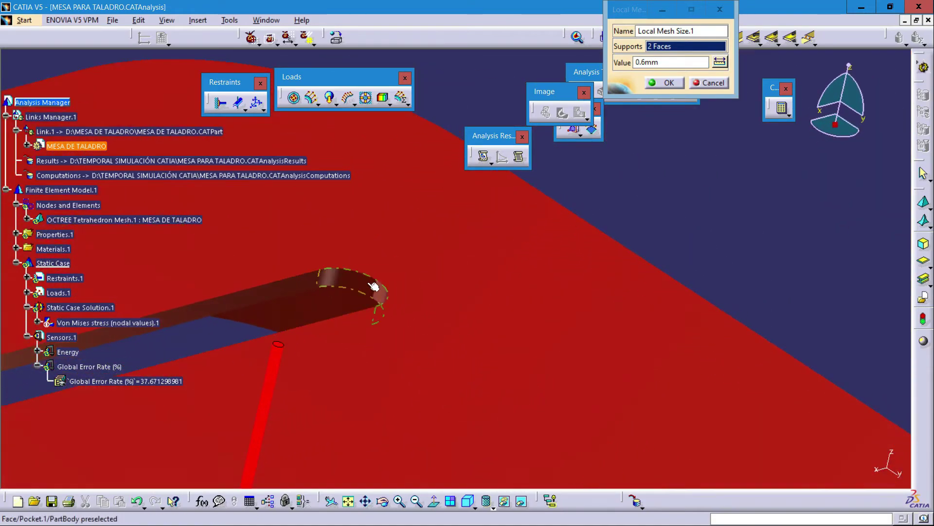
click(374, 286)
middle_drag(453, 265, 128, 188)
middle_drag(411, 361, 375, 475)
click(262, 366)
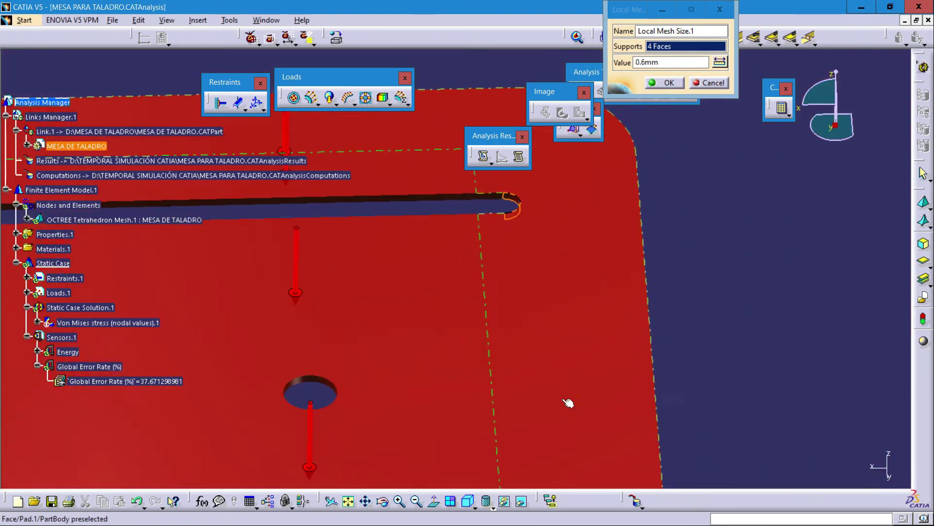
click(666, 83)
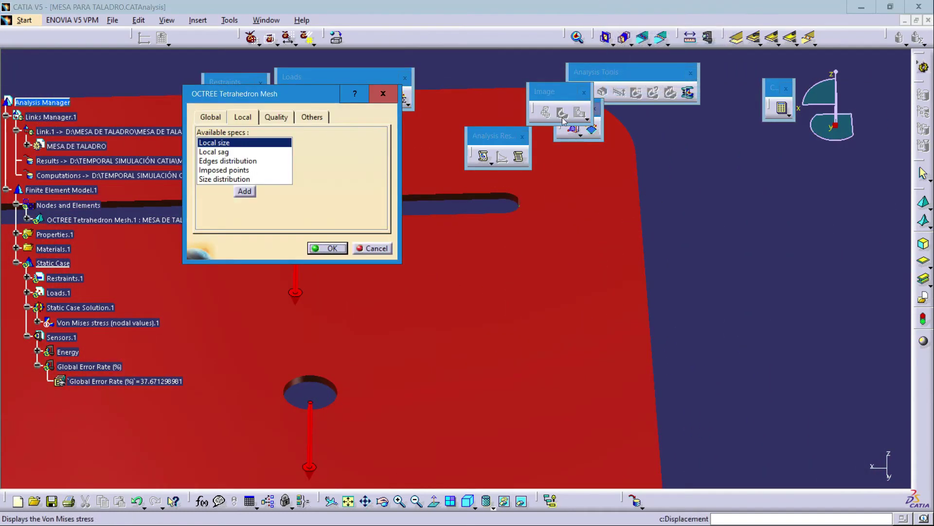
Start a second local mesh size specification with a value of 1.5 mm.
middle_drag(434, 303, 633, 322)
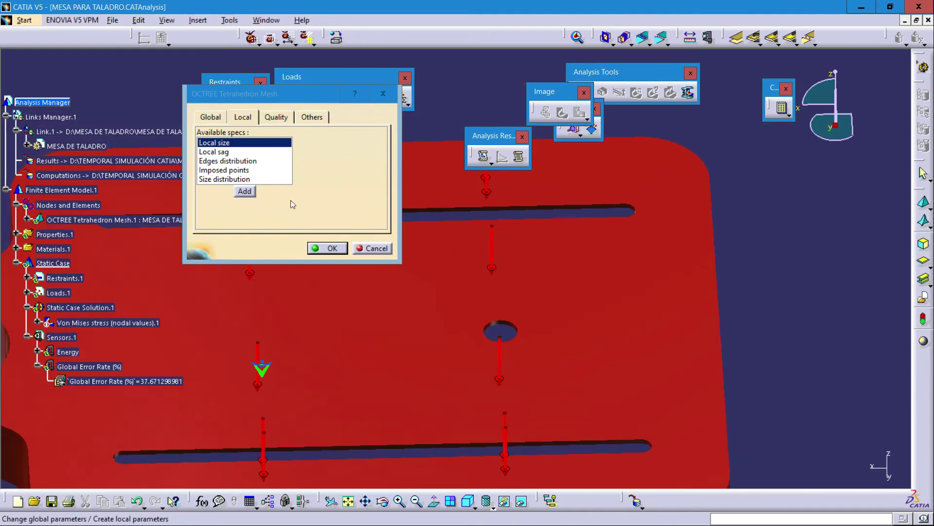
click(245, 190)
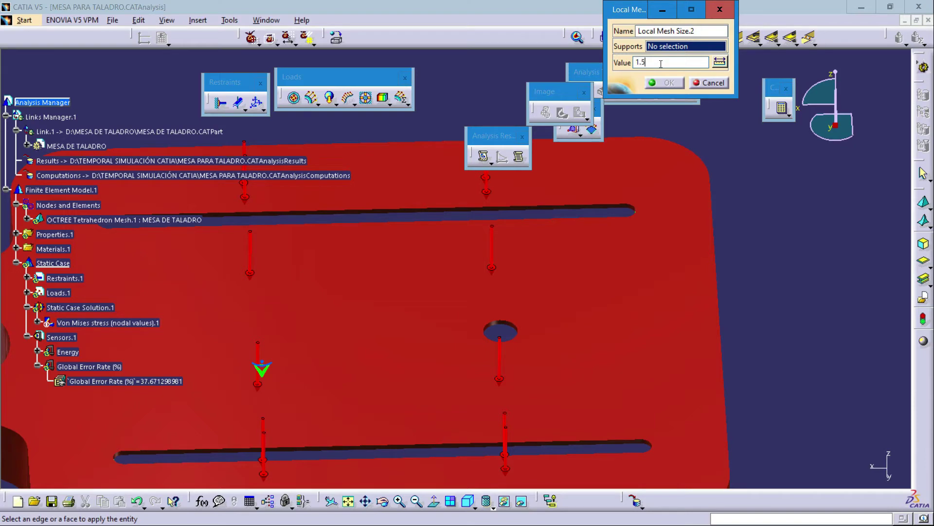
middle_drag(459, 96, 466, 170)
middle_drag(424, 305, 462, 244)
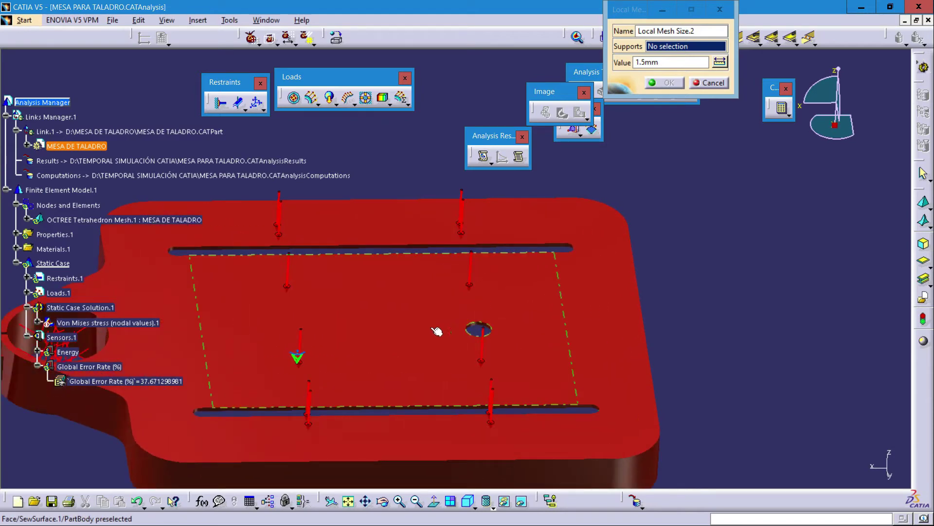
middle_drag(400, 376, 414, 356)
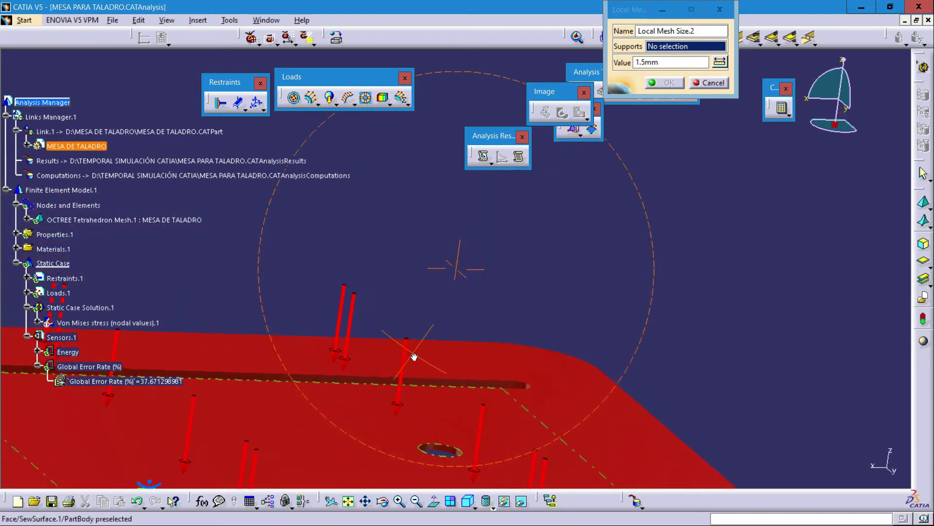
middle_drag(311, 425, 545, 356)
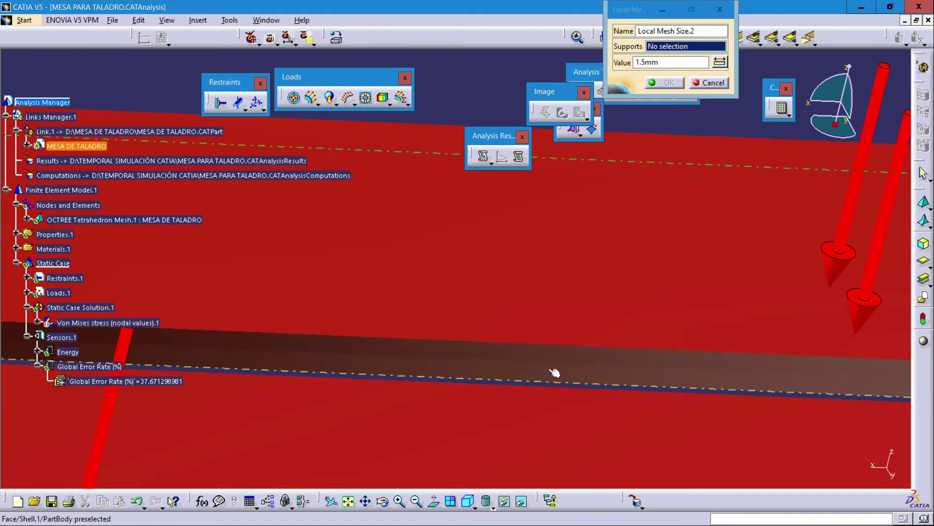
click(570, 290)
middle_drag(569, 290, 257, 306)
middle_drag(409, 404, 421, 256)
middle_drag(498, 324, 418, 423)
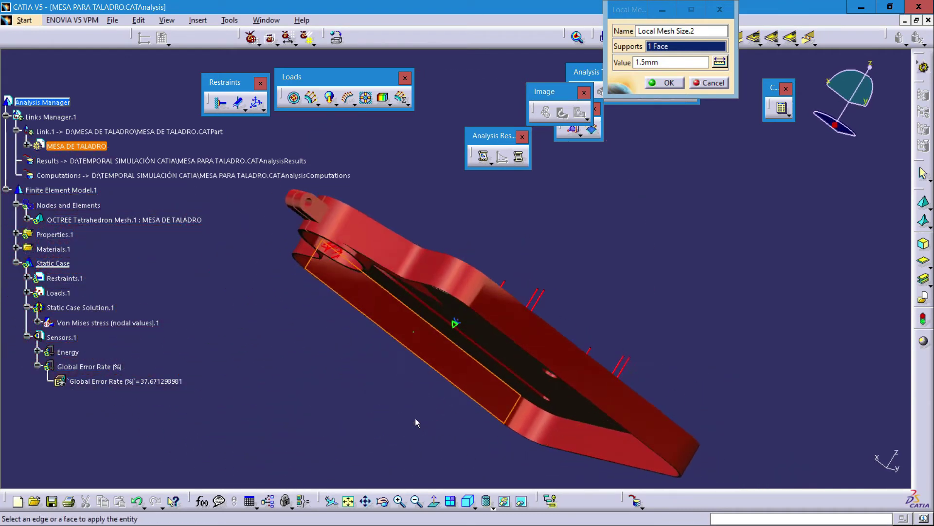
click(457, 371)
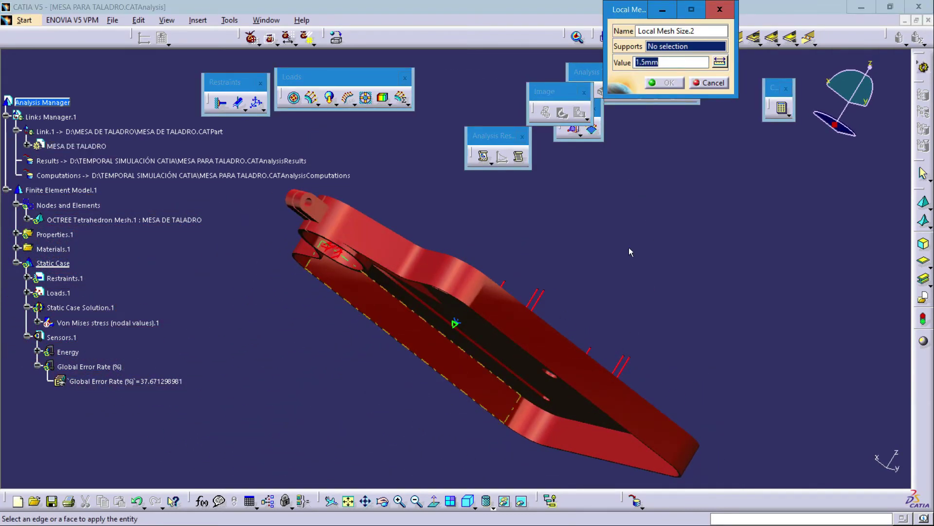
Select both long straight side walls of the first table slot as supports for the 1.5 mm mesh size.
middle_drag(630, 247, 531, 168)
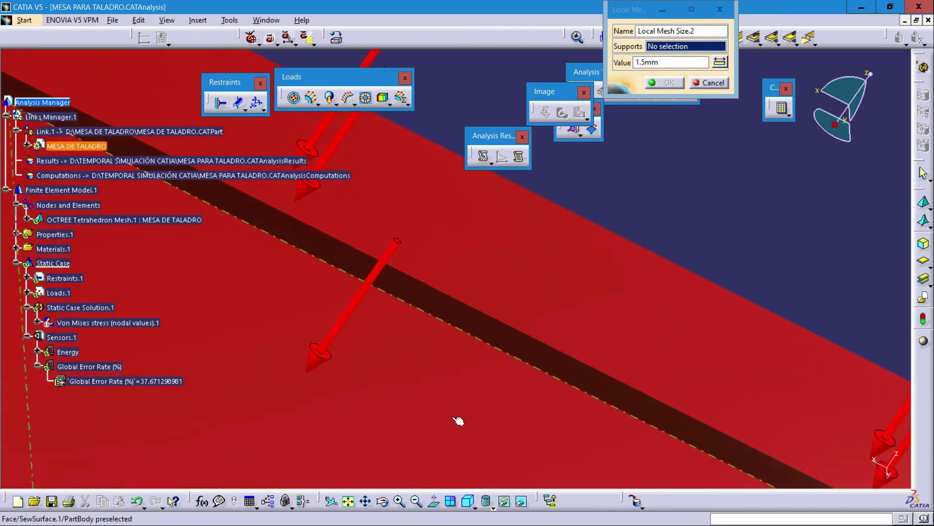
mouse_move(458, 421)
middle_down()
mouse_move(423, 436)
mouse_move(492, 369)
mouse_move(388, 446)
mouse_move(512, 254)
middle_up()
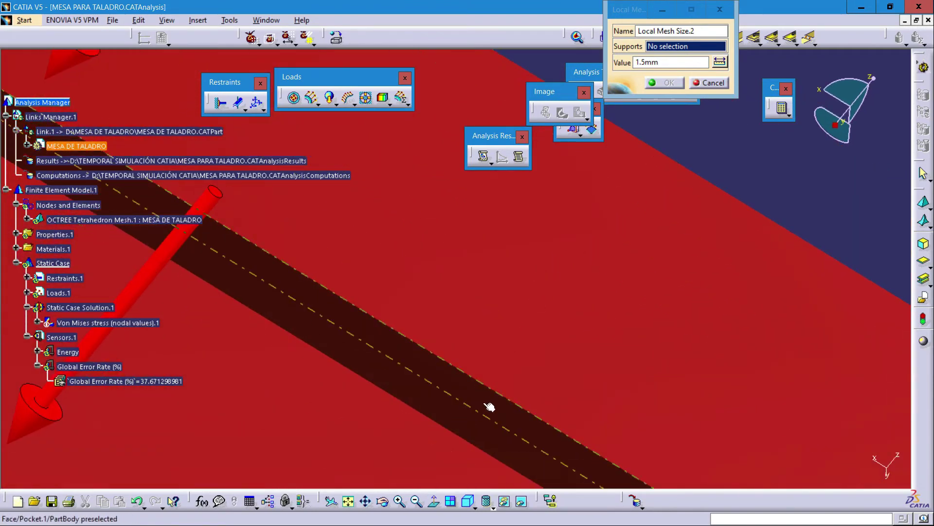
click(509, 412)
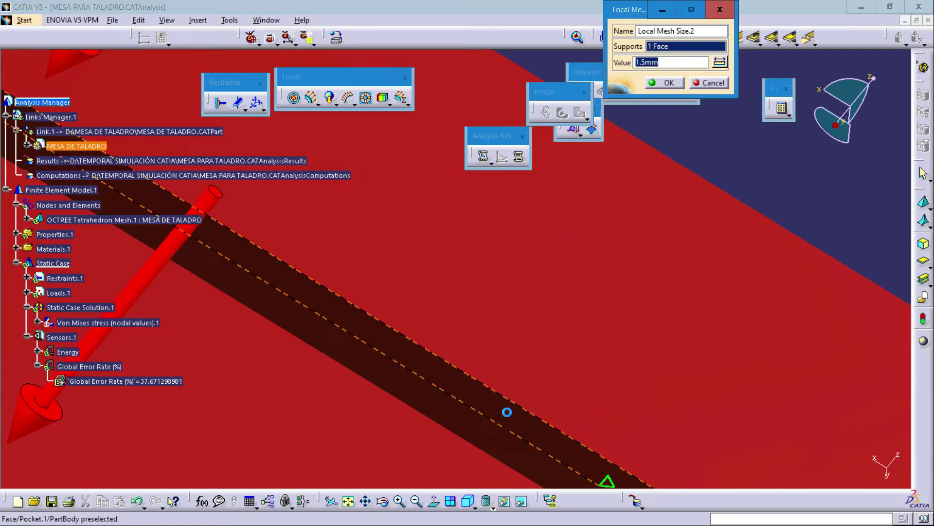
middle_drag(508, 412, 285, 340)
middle_drag(453, 441, 510, 349)
middle_drag(504, 433, 535, 303)
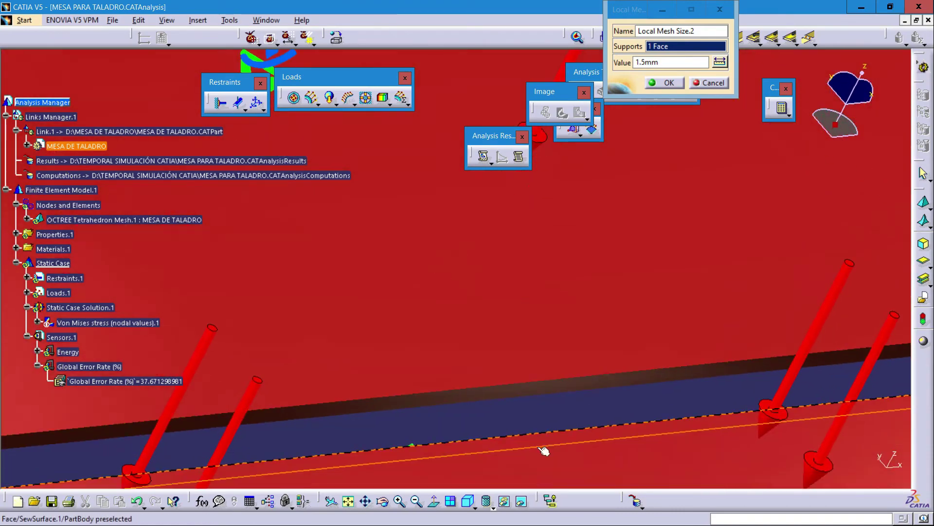
middle_drag(545, 451, 535, 415)
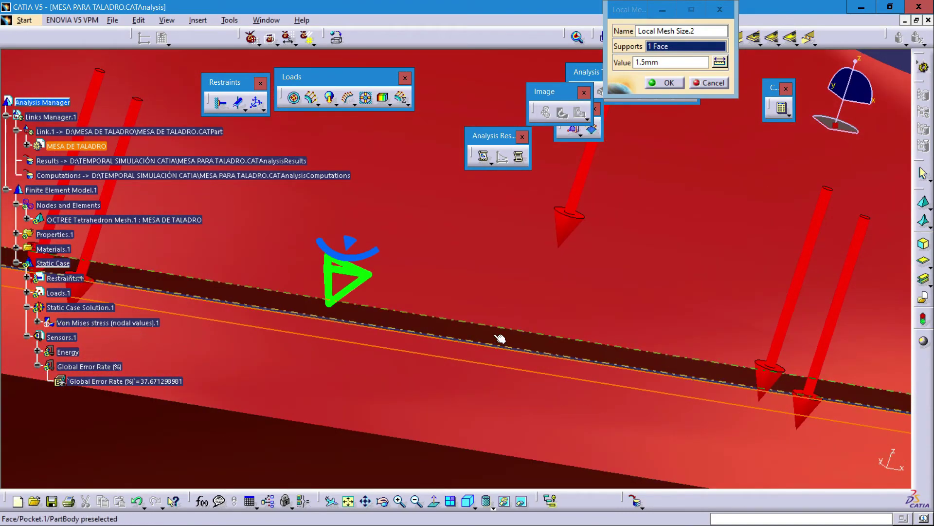
click(500, 338)
middle_drag(509, 308, 501, 415)
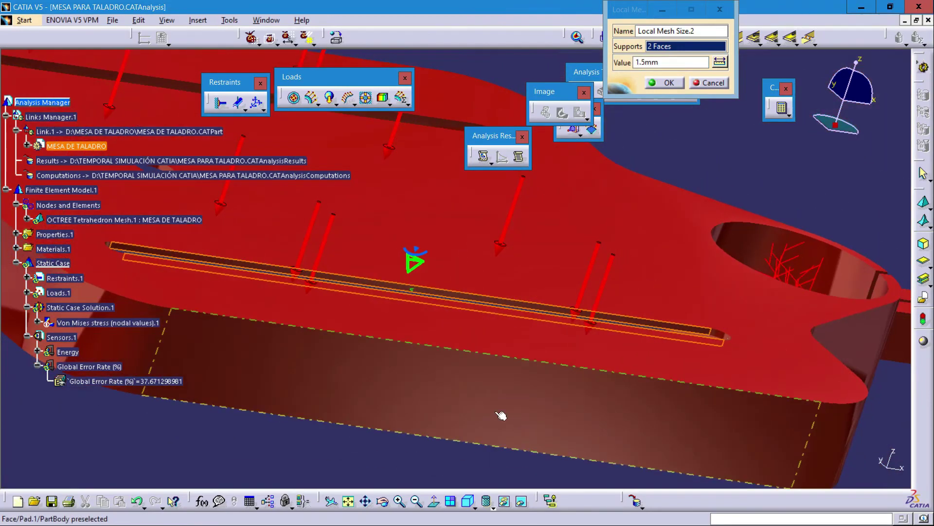
Add both long straight side walls of the second slot to the 1.5 mm mesh size supports.
middle_drag(414, 239, 523, 366)
middle_drag(370, 302, 524, 270)
click(502, 300)
middle_drag(502, 301, 466, 370)
middle_drag(408, 387, 398, 420)
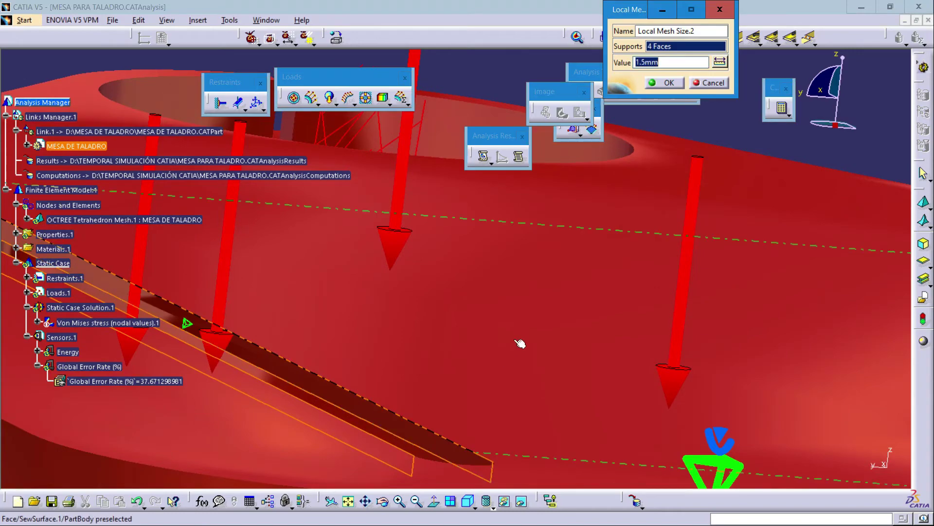
Add the three adjacent outer side faces along one flank of the neck near the large bore to the supports.
middle_drag(520, 343, 506, 467)
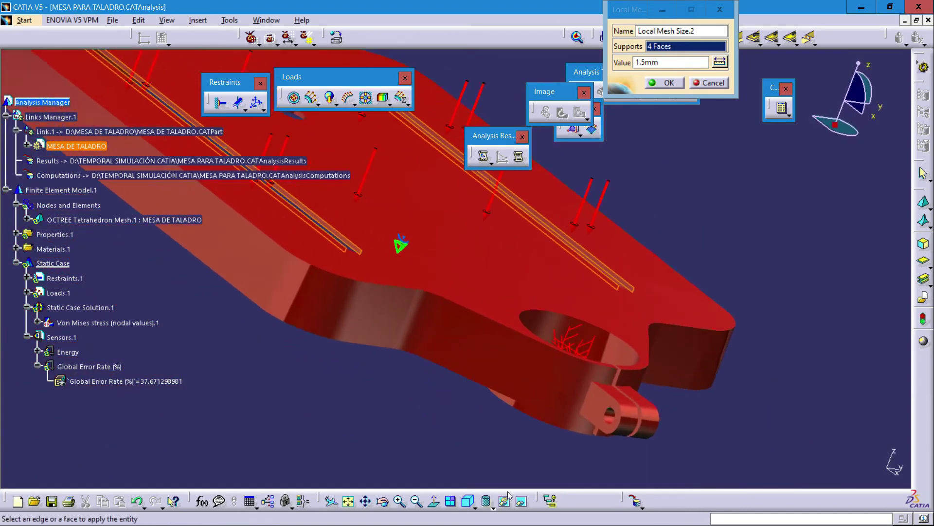
middle_drag(400, 447, 443, 430)
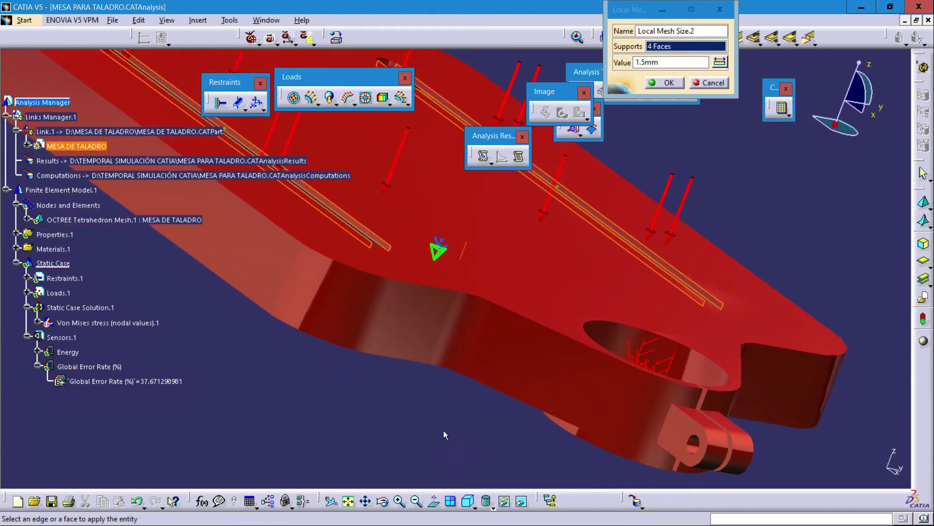
click(428, 335)
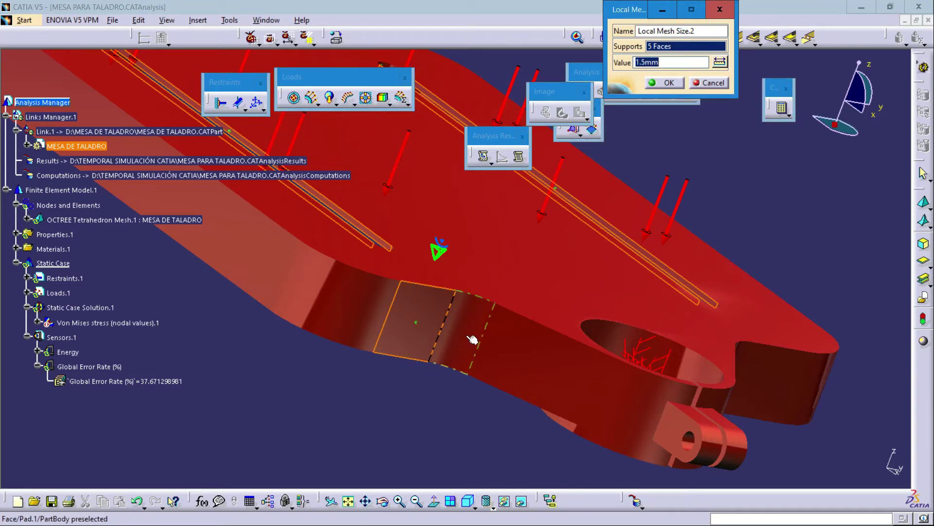
click(462, 353)
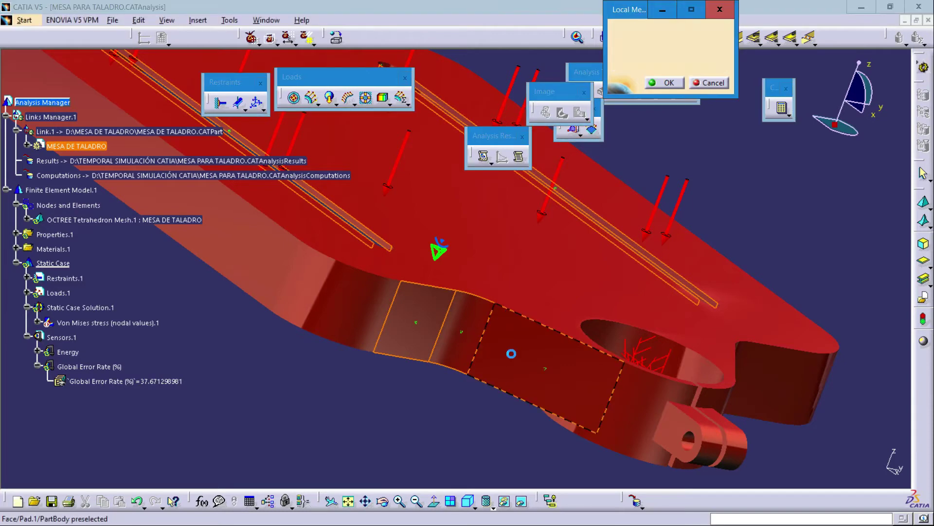
click(511, 353)
Add the three matching outer side faces on the opposite flank of the neck to the supports.
middle_drag(511, 353, 430, 417)
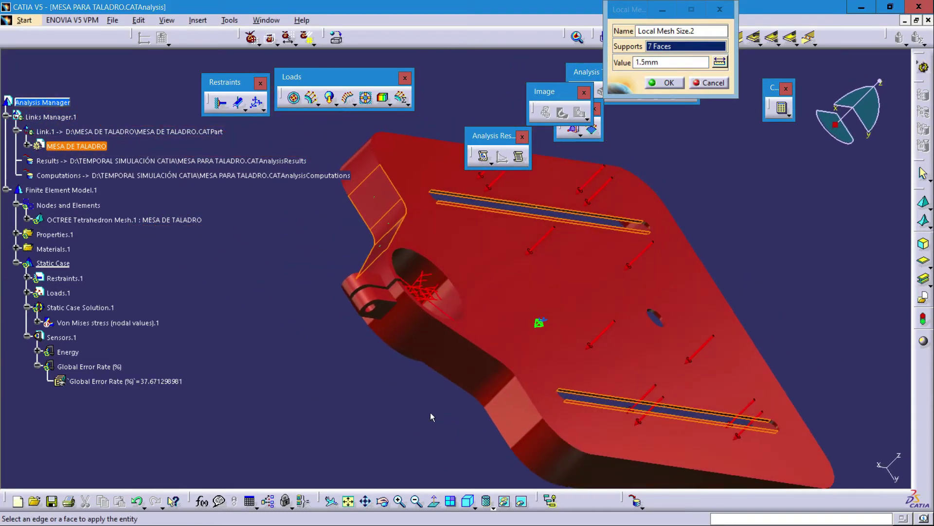
click(454, 365)
click(507, 387)
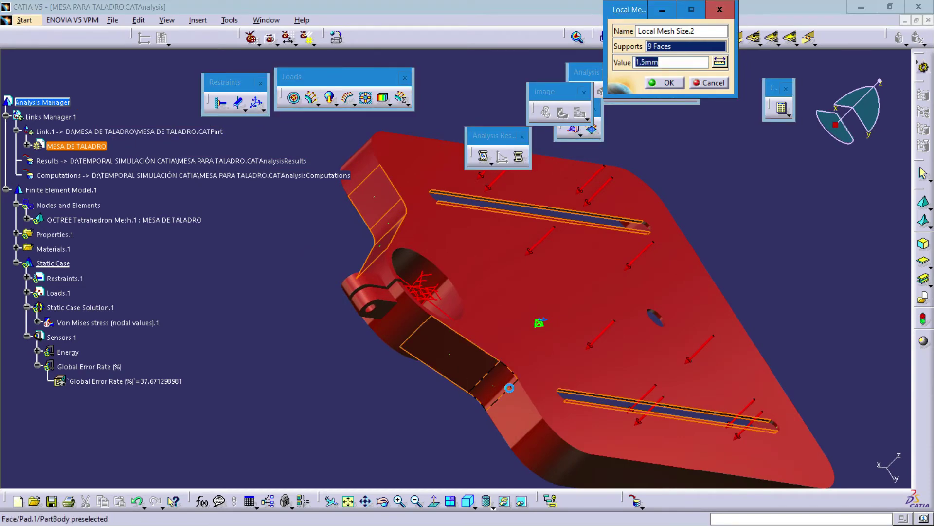
click(516, 415)
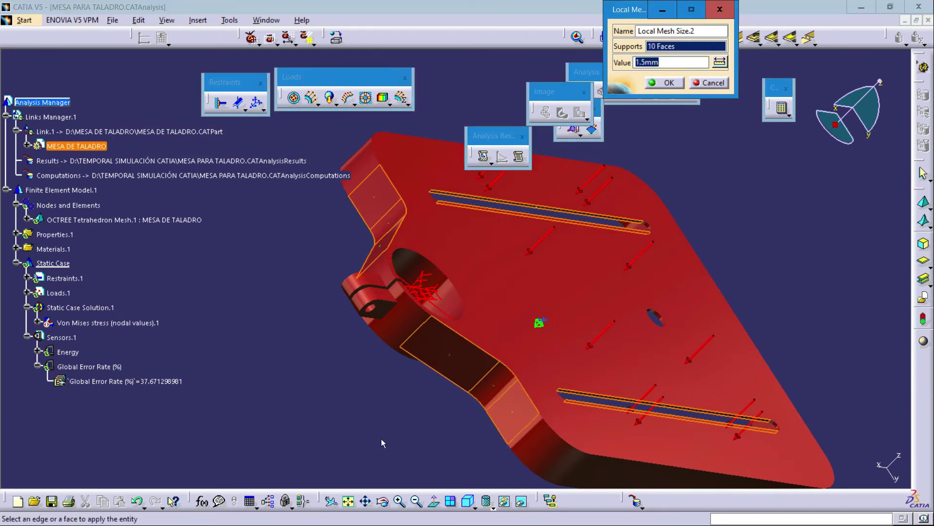
Add the three adjacent inner wall faces along one flank of the neck, on the table's underside, to the 1.5 mm mesh size supports.
middle_drag(306, 364, 451, 425)
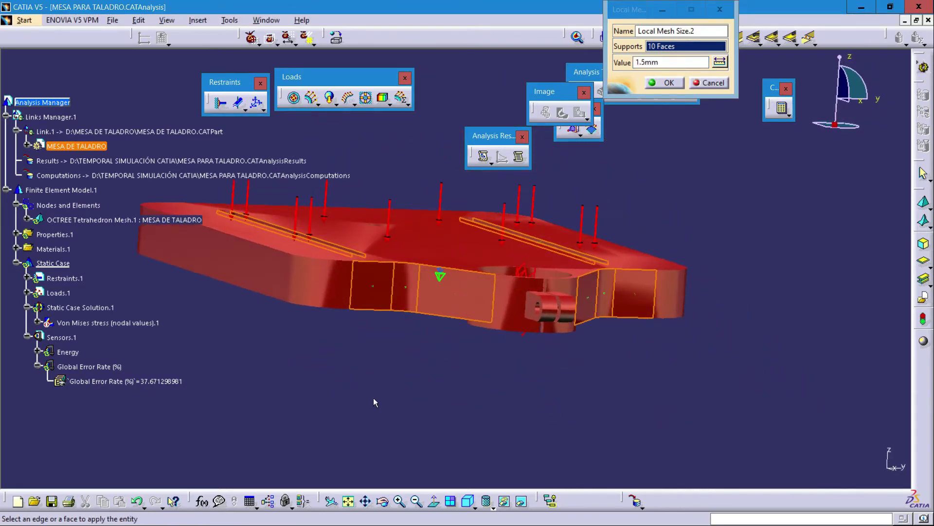
middle_drag(373, 402, 292, 399)
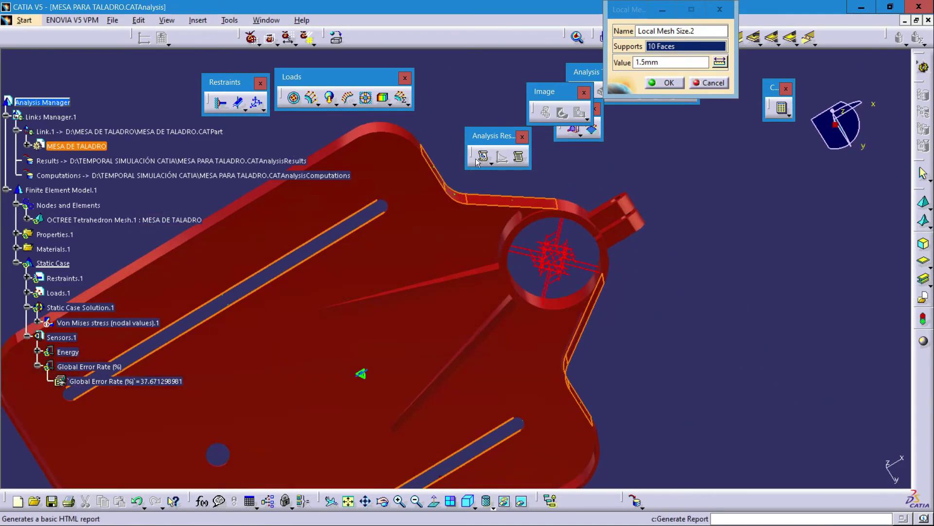
middle_drag(661, 339, 481, 425)
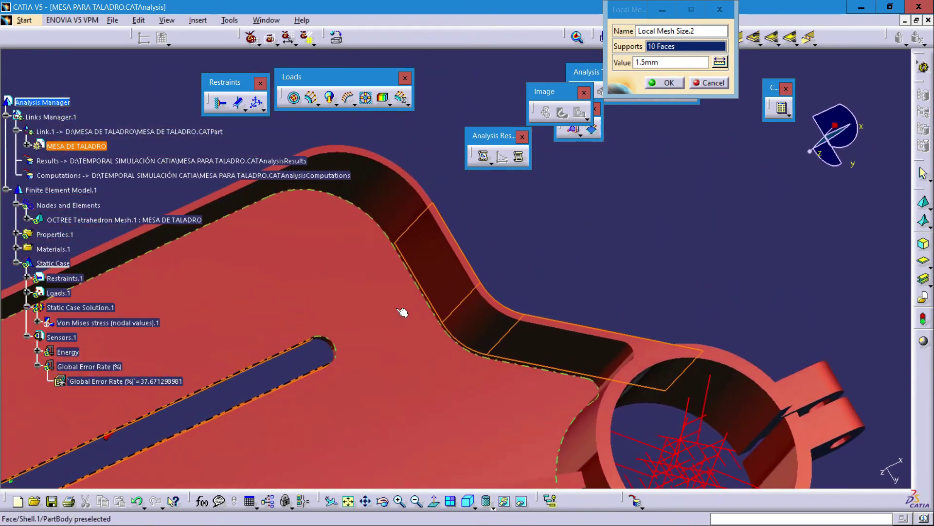
click(438, 268)
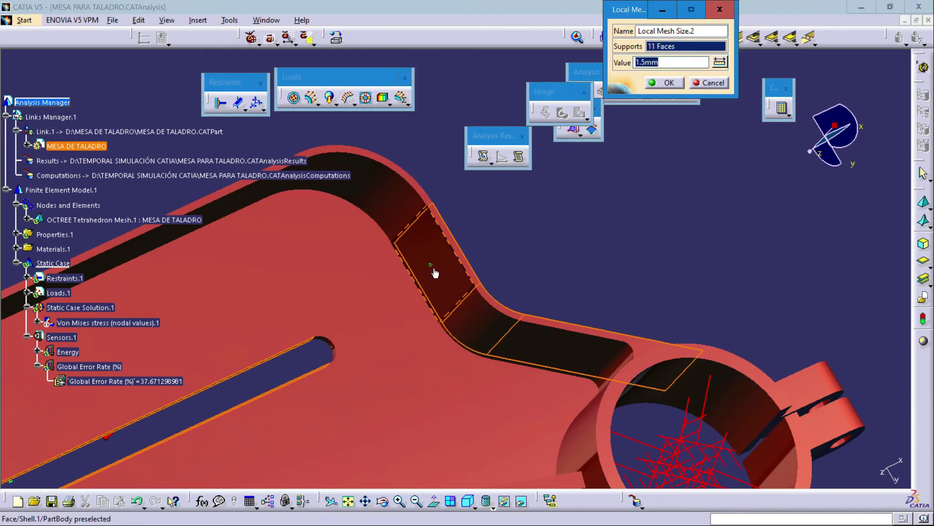
click(478, 327)
click(553, 351)
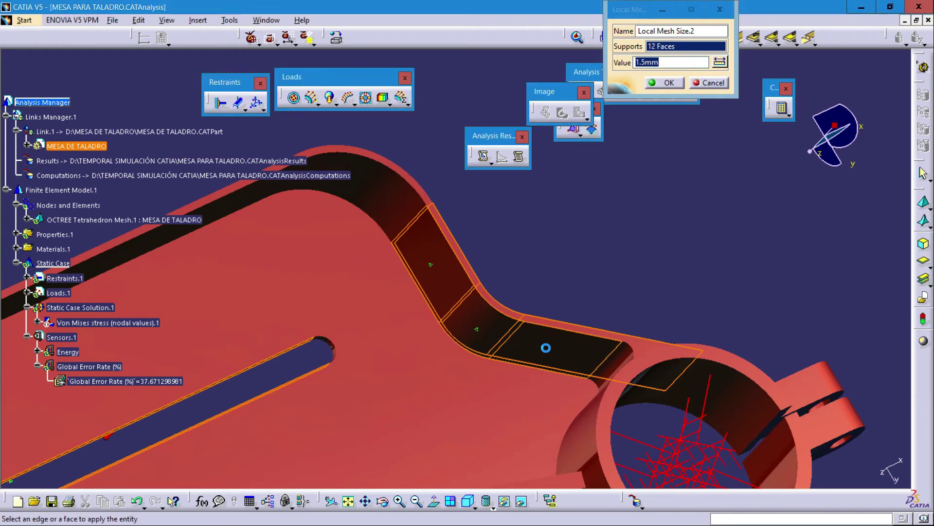
Add the three matching inner wall faces on the opposite flank of the neck to the supports.
middle_drag(484, 336, 555, 317)
middle_drag(613, 331, 417, 384)
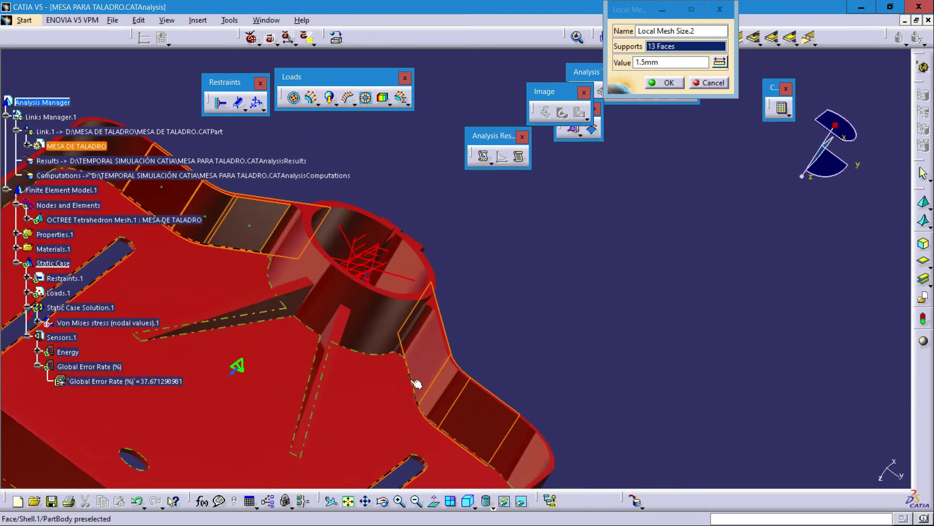
click(462, 393)
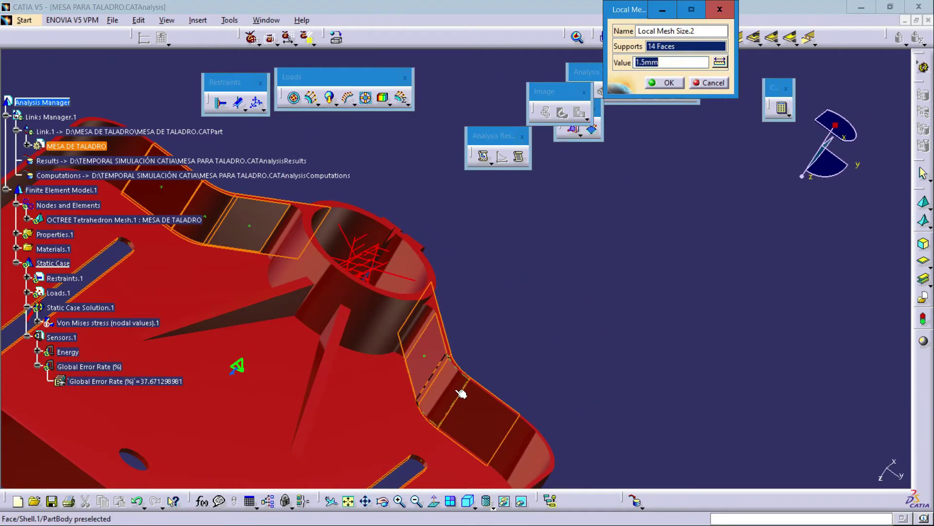
click(453, 393)
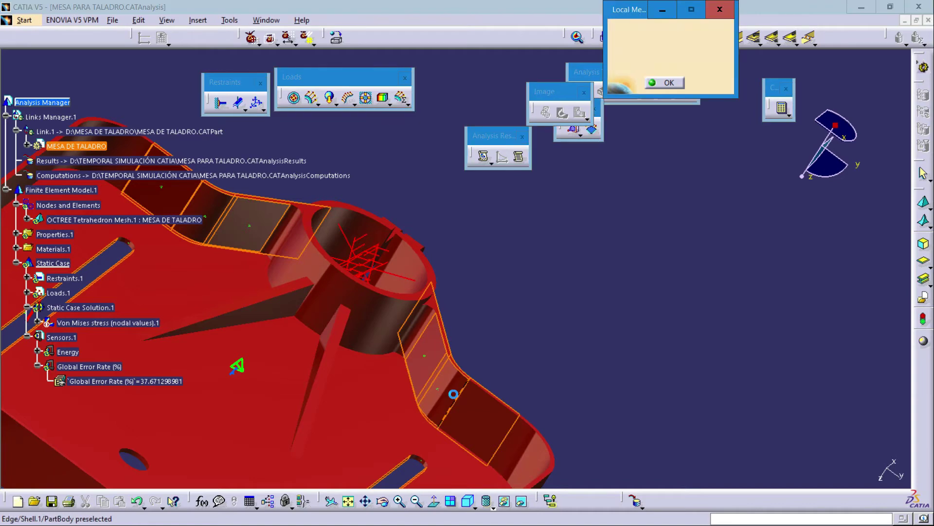
click(488, 422)
middle_drag(486, 417, 404, 370)
Add both side faces and the narrow edge face of the first underside stiffener to the supports.
middle_drag(690, 486, 712, 379)
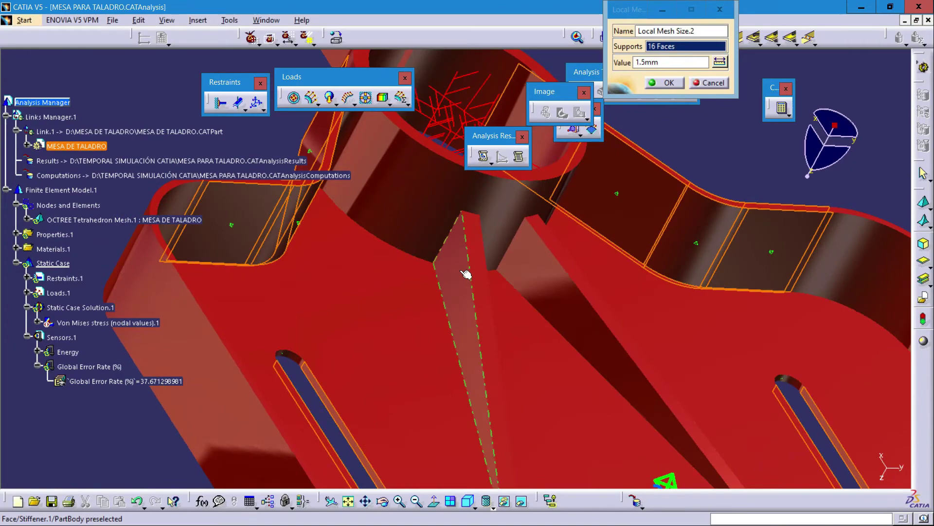
click(466, 273)
click(480, 242)
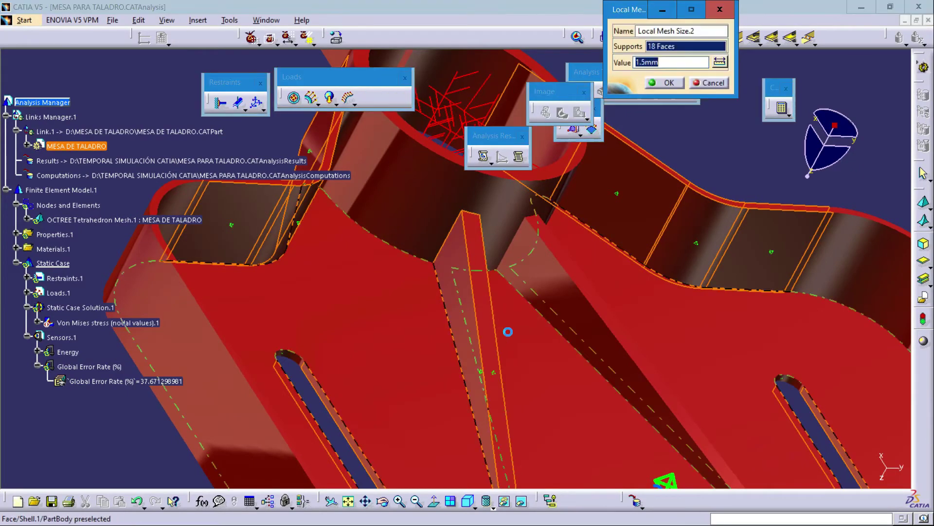
middle_drag(508, 333, 466, 344)
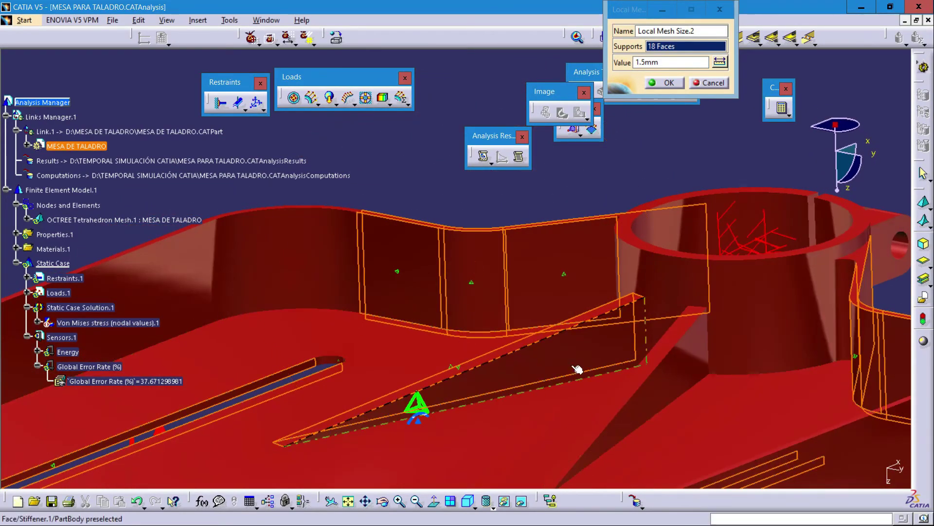
click(556, 363)
Add both side faces and the narrow edge face of the second underside stiffener to the supports.
middle_drag(557, 363, 466, 360)
click(441, 338)
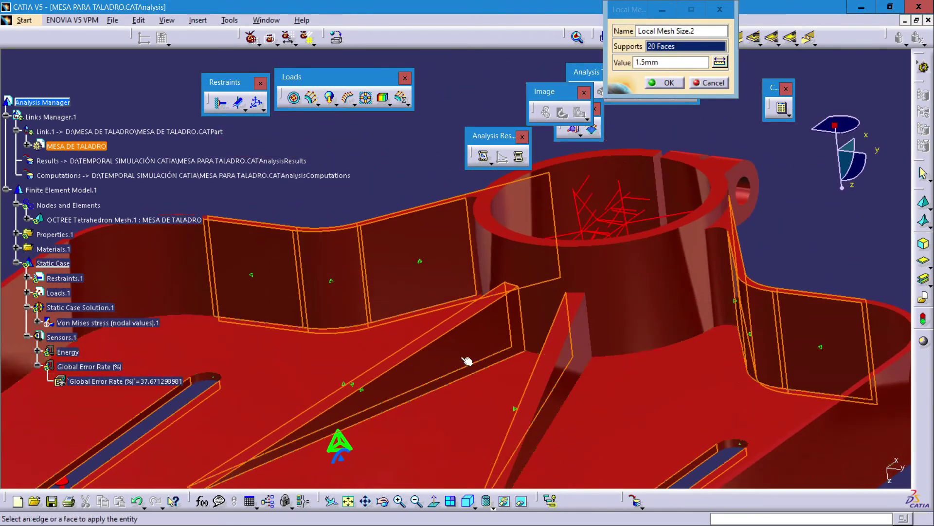
click(568, 334)
click(580, 363)
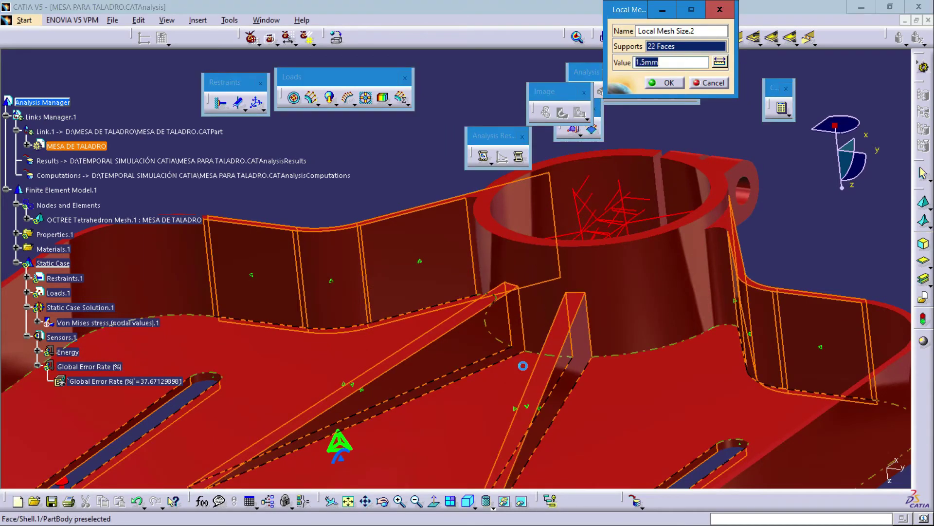
Review the selected supports all around the table, then accept the 1.5 mm local mesh size and the OCTREE tetrahedron mesh settings.
middle_drag(455, 376, 453, 311)
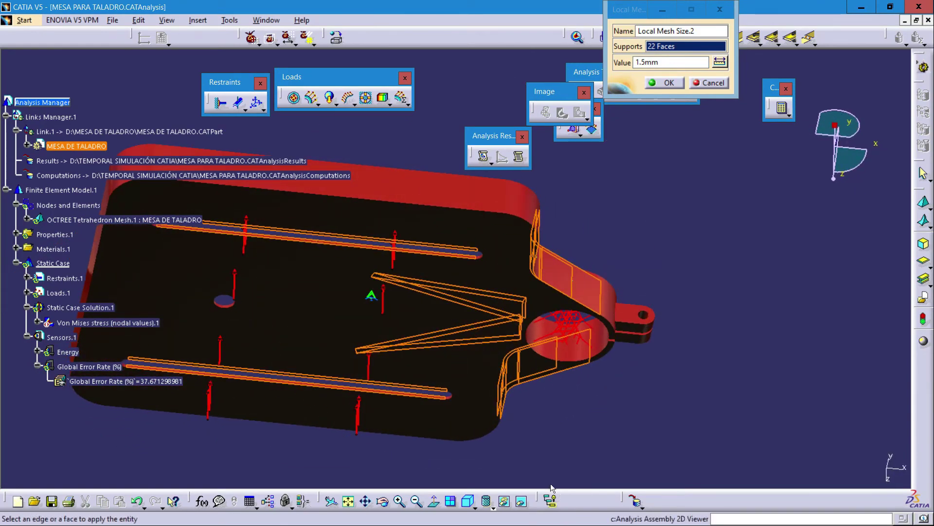
middle_drag(576, 474, 588, 428)
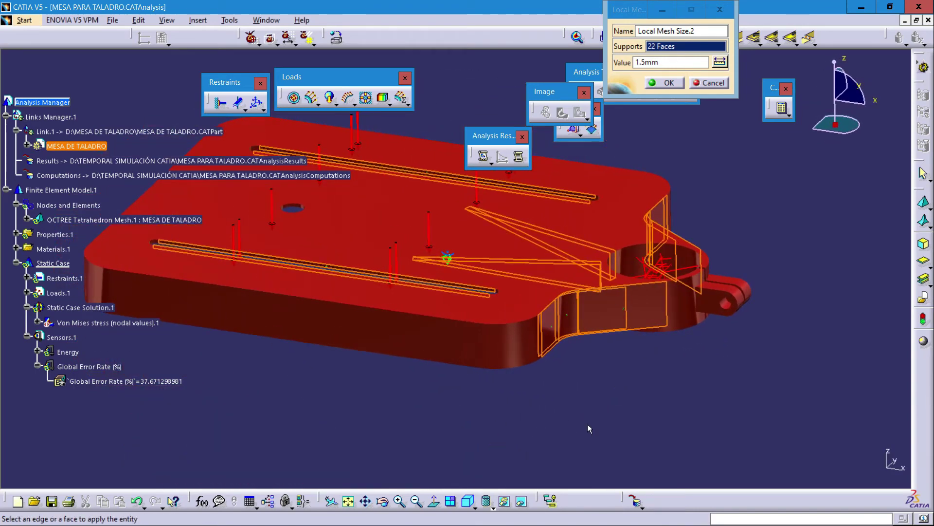
click(674, 85)
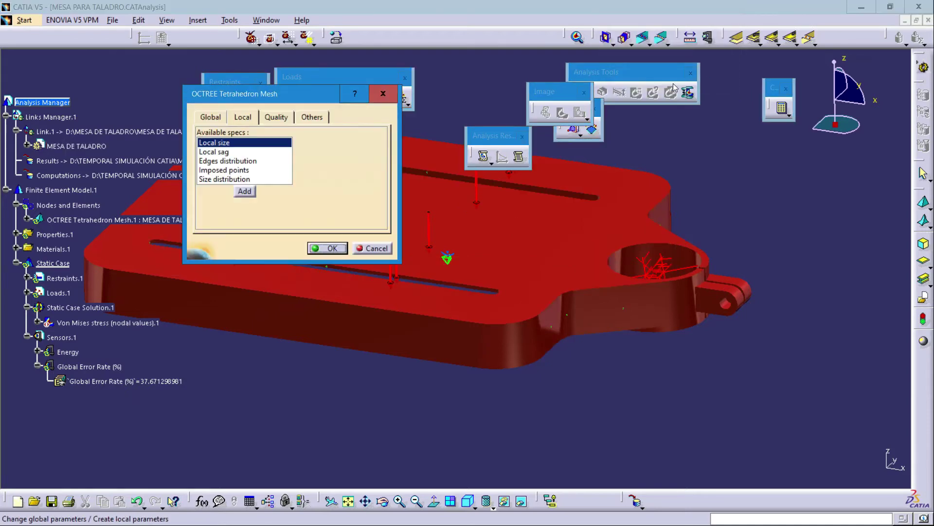
click(332, 248)
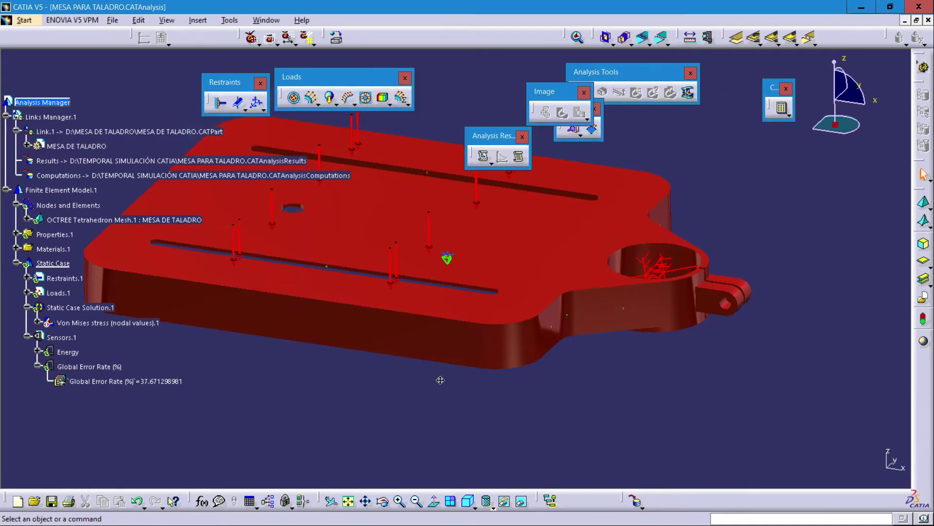
Compute the complete static analysis with the All option and accept the estimated computation resources.
middle_drag(445, 384, 502, 410)
middle_drag(468, 414, 438, 400)
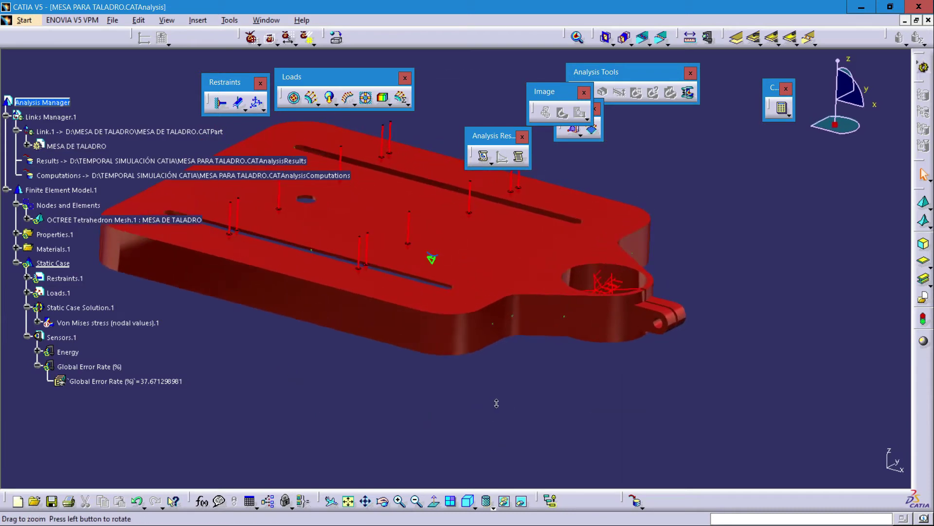
click(782, 107)
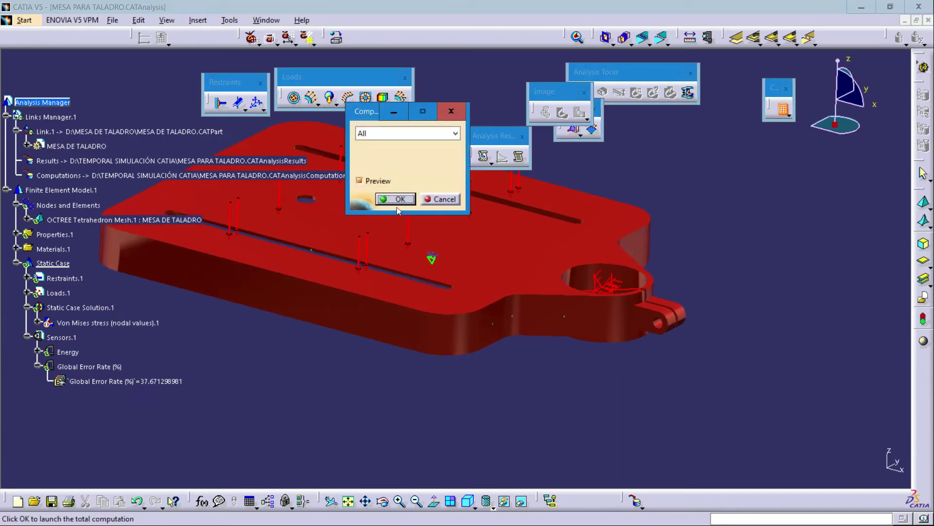
click(398, 199)
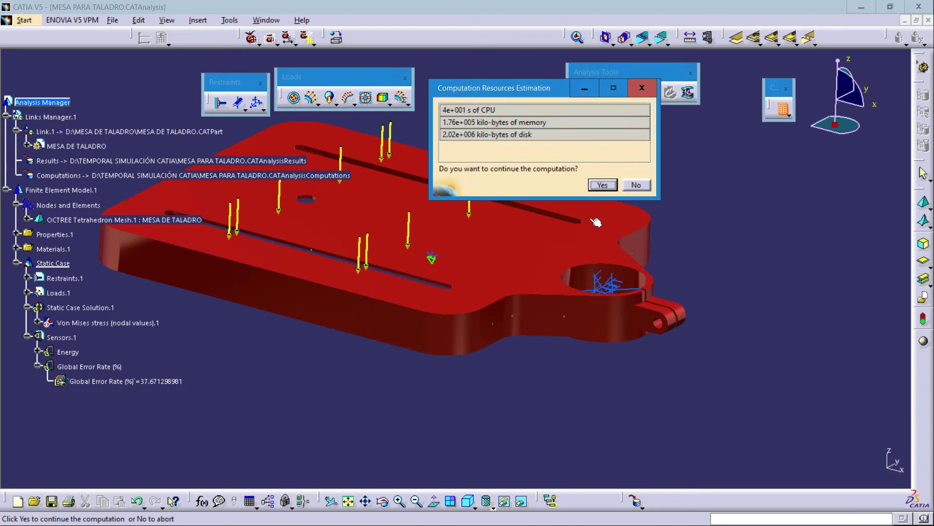
click(605, 184)
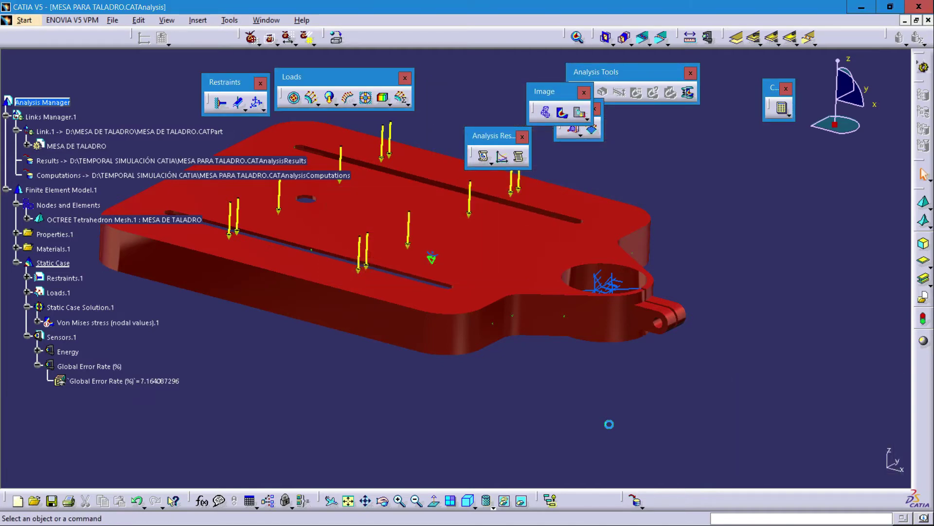
Activate the Von Mises stress (nodal values) image of the static case solution.
middle_drag(316, 396, 404, 336)
middle_drag(407, 431, 388, 380)
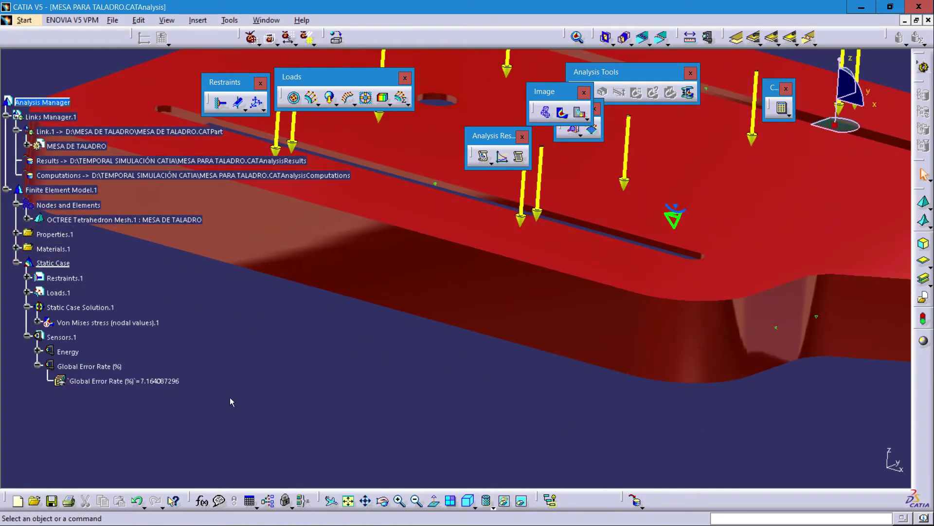
middle_drag(450, 372, 370, 369)
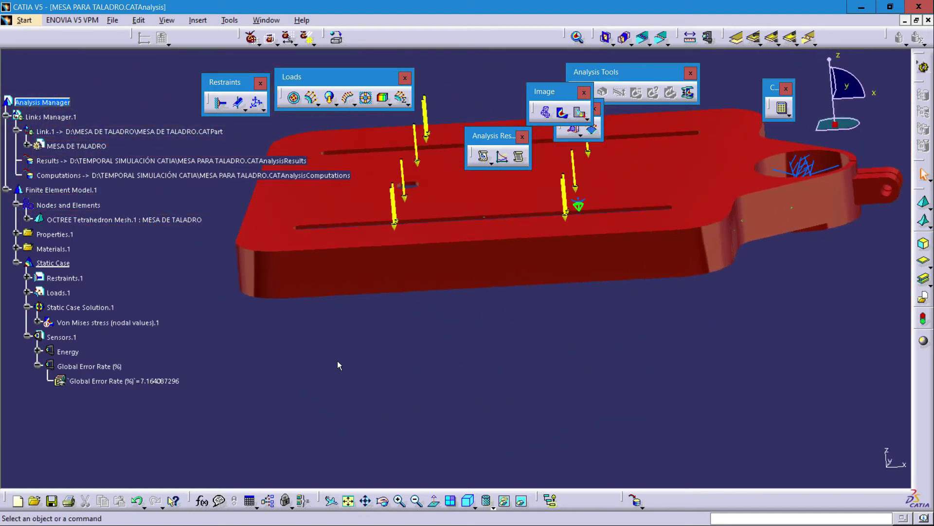
click(110, 323)
right_click(110, 323)
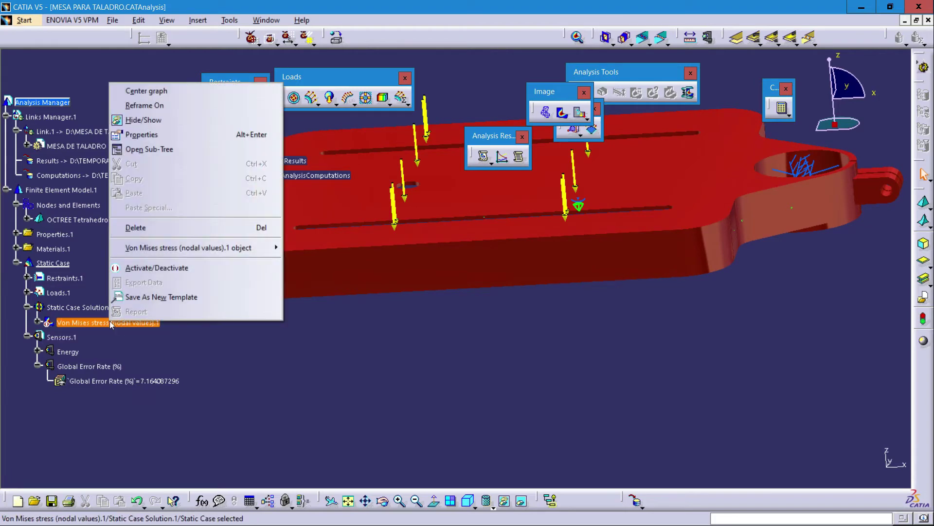
click(168, 268)
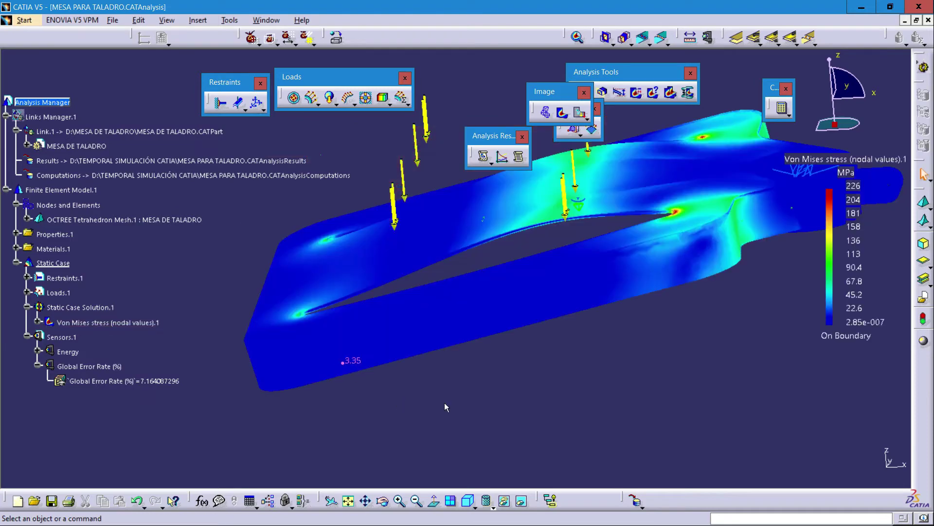
Set the deformation amplification of the Von Mises stress image to a scaling factor of 1.
middle_drag(445, 402, 489, 244)
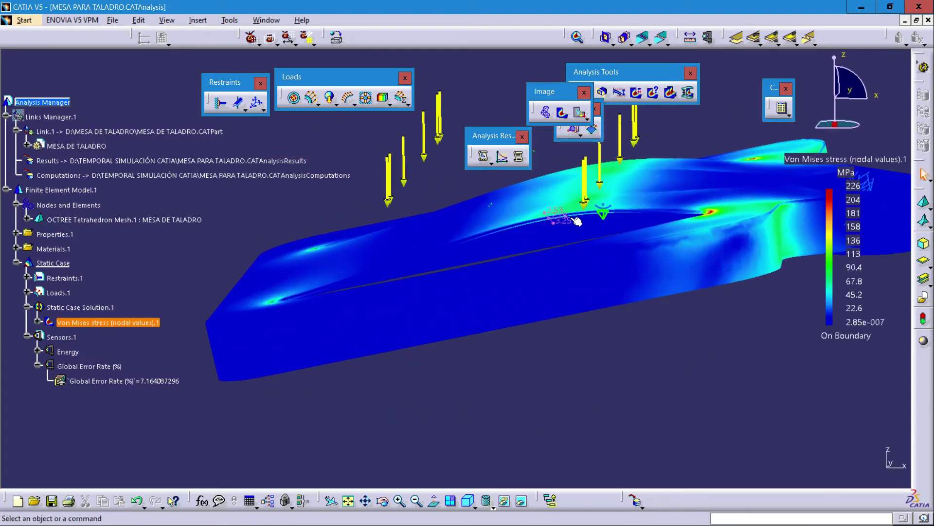
middle_drag(494, 381, 436, 394)
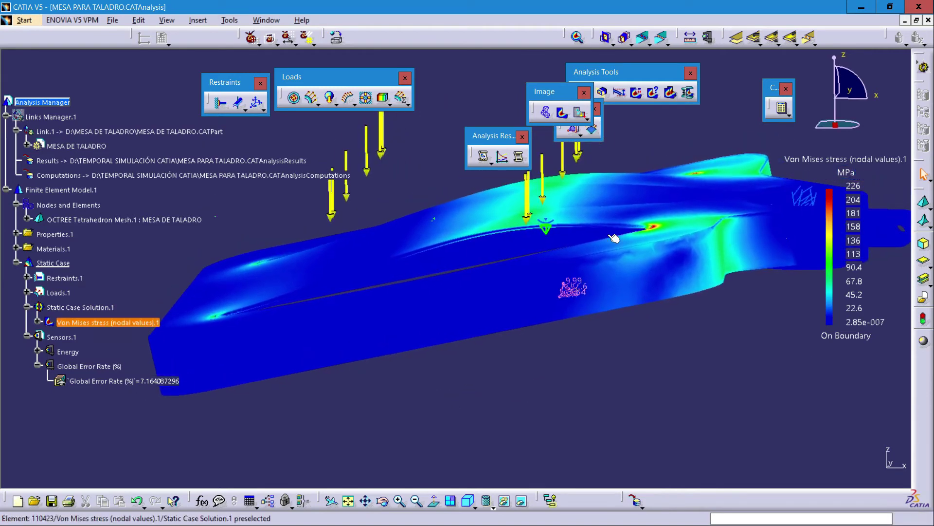
drag(599, 72, 625, 77)
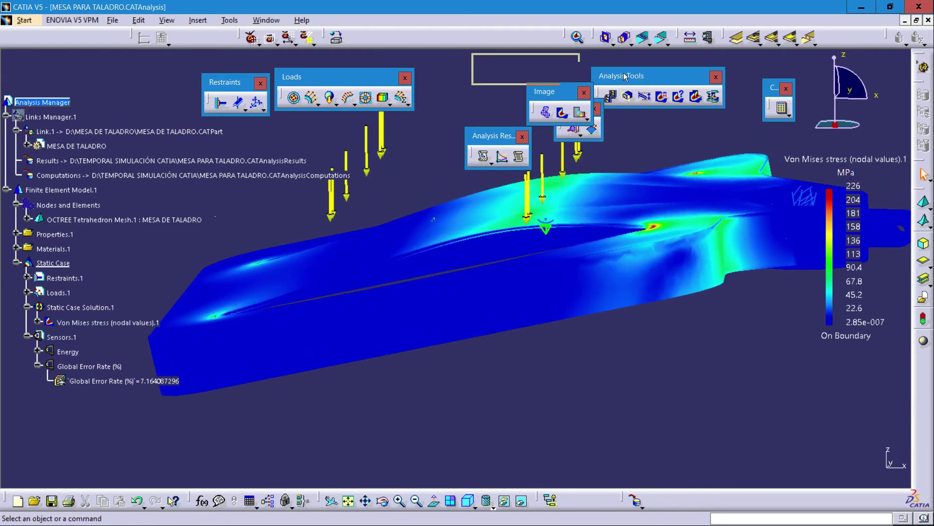
click(646, 100)
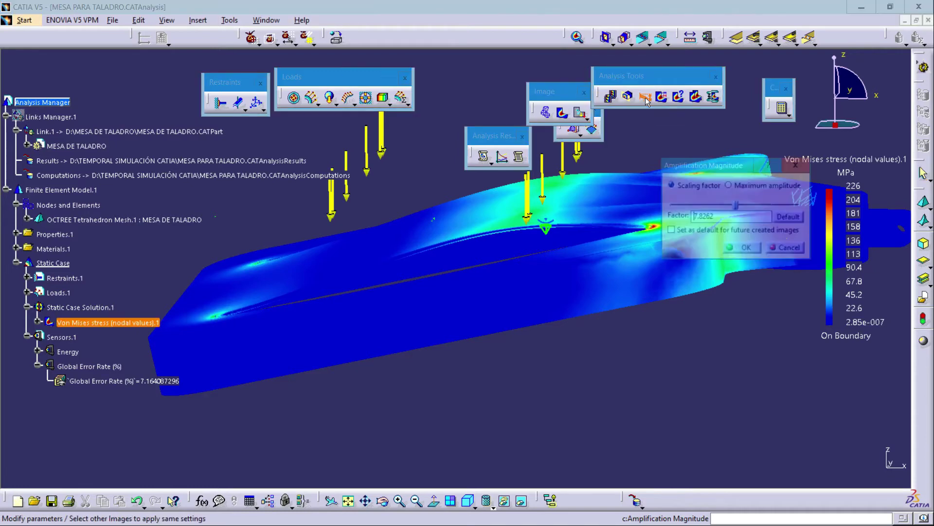
drag(712, 218, 694, 217)
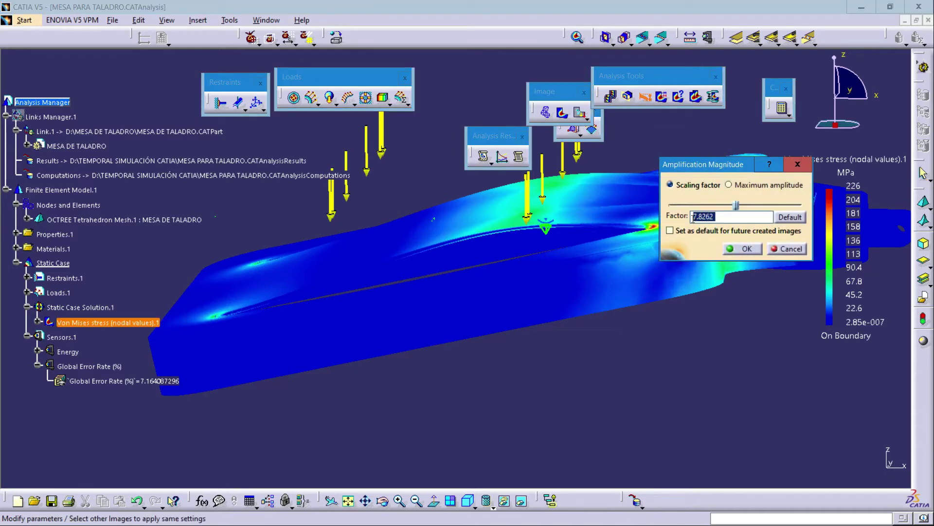
text(1)
click(737, 250)
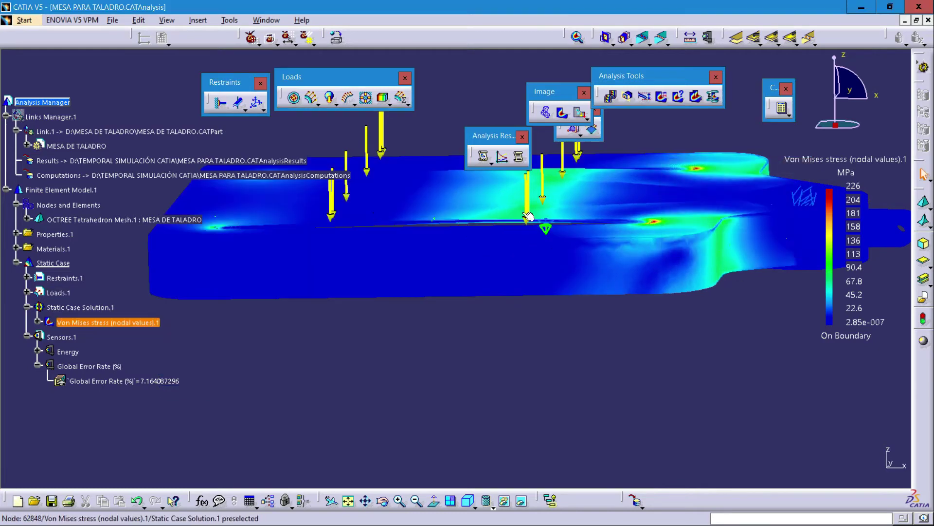
Generate the translational displacement vector image for the static case and inspect it from the table's free end to the neck.
middle_drag(455, 398, 547, 242)
middle_drag(518, 431, 552, 433)
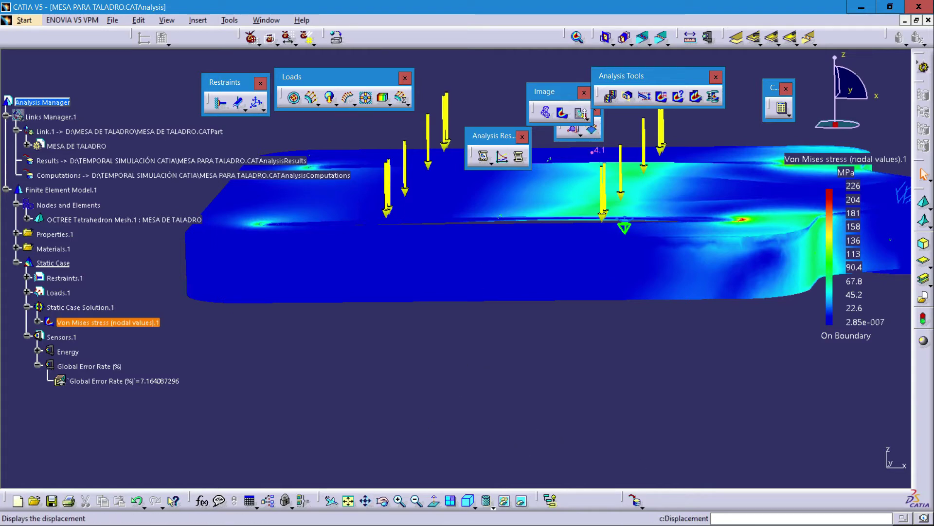
click(580, 115)
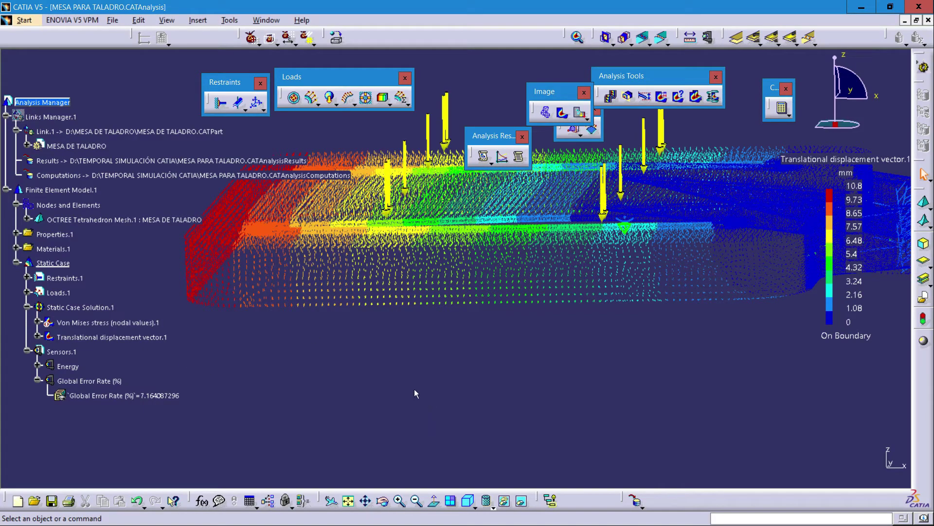
ctrl+middle_drag(419, 384, 710, 346)
middle_drag(297, 336, 450, 343)
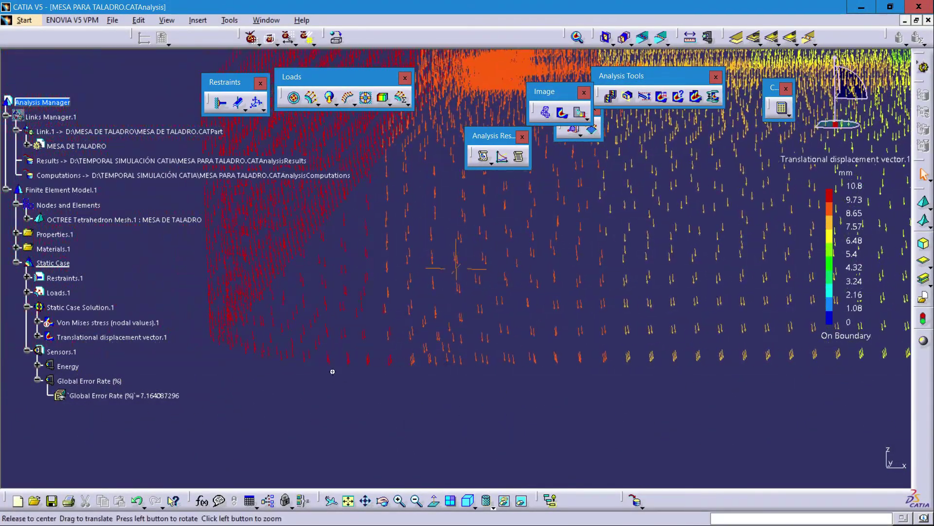
ctrl+middle_drag(332, 372, 389, 433)
mouse_move(434, 373)
middle_down()
mouse_move(445, 367)
mouse_move(315, 329)
mouse_move(472, 336)
mouse_move(325, 340)
mouse_move(442, 353)
mouse_move(328, 358)
mouse_move(440, 378)
mouse_move(394, 340)
mouse_move(397, 316)
middle_up()
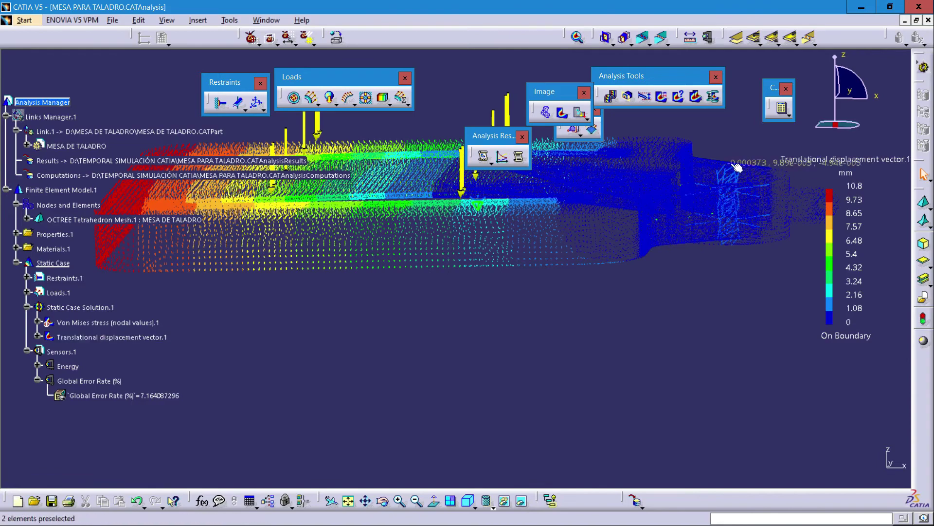
Change the translational displacement image's visualization type from vector symbols to Average iso and view the drill table obliquely.
middle_drag(456, 340, 455, 360)
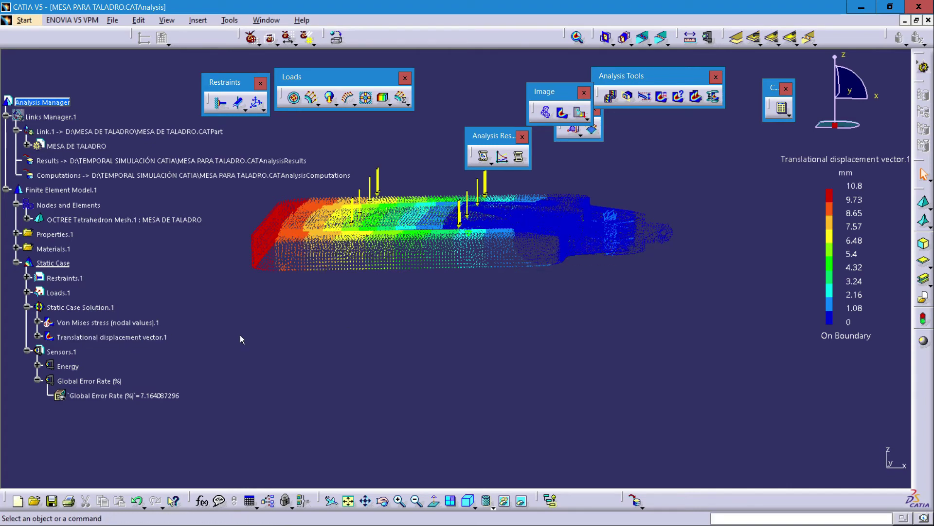
double_click(85, 340)
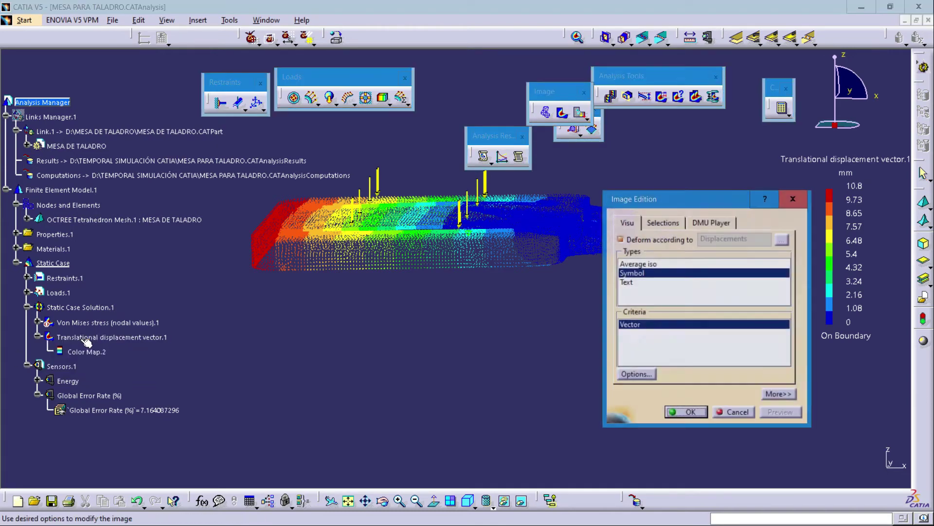
click(635, 267)
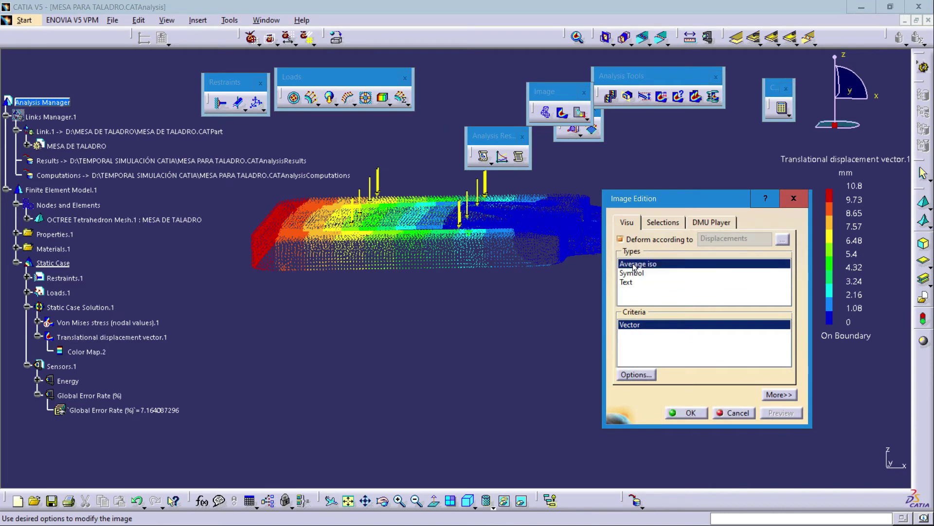
click(686, 412)
middle_drag(356, 334, 495, 361)
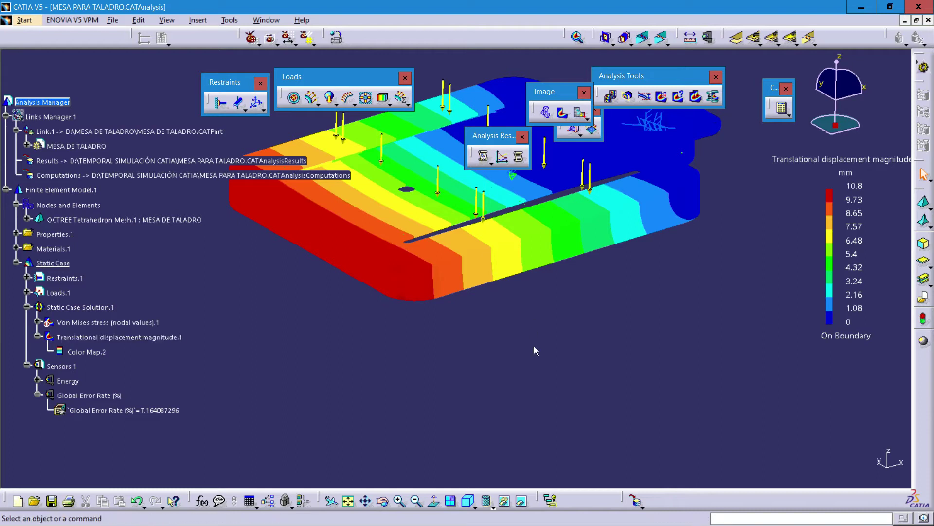
Generate the static case's analysis report with the created images added, using D:\ as the output directory.
click(484, 157)
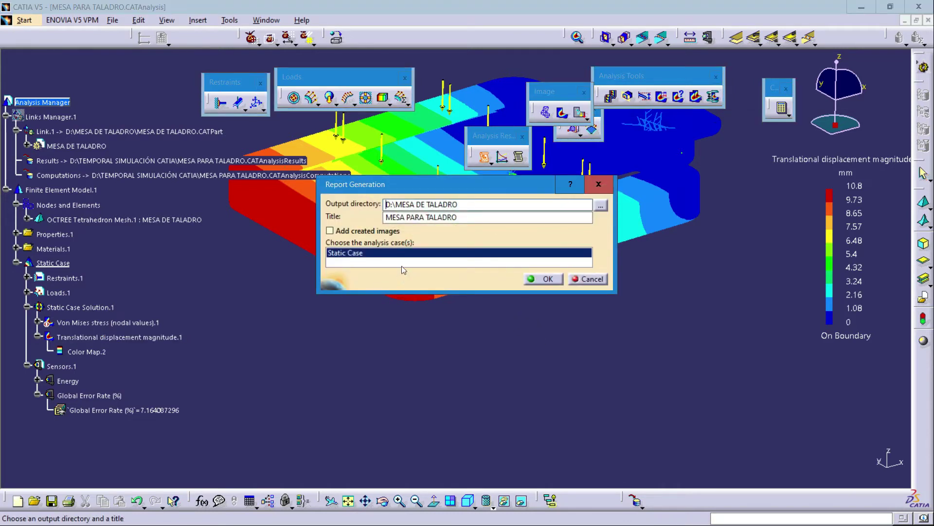
click(330, 231)
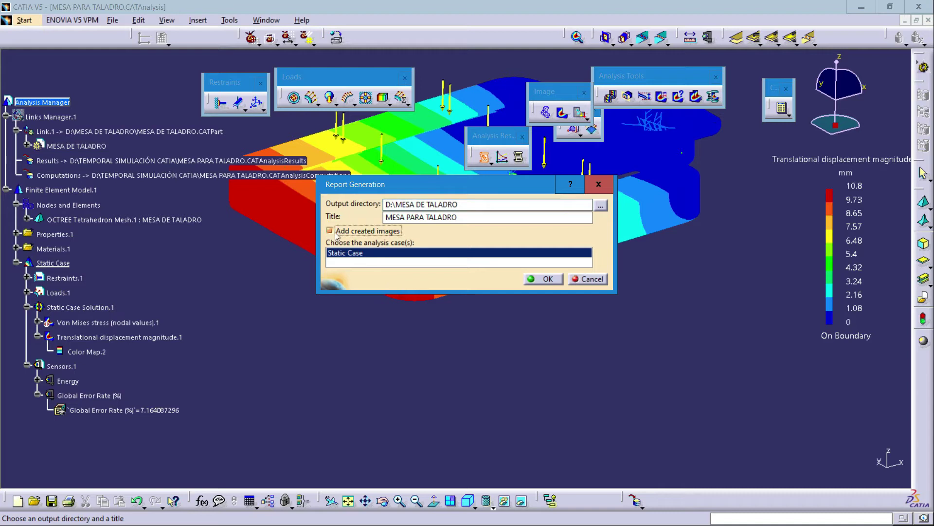
click(600, 207)
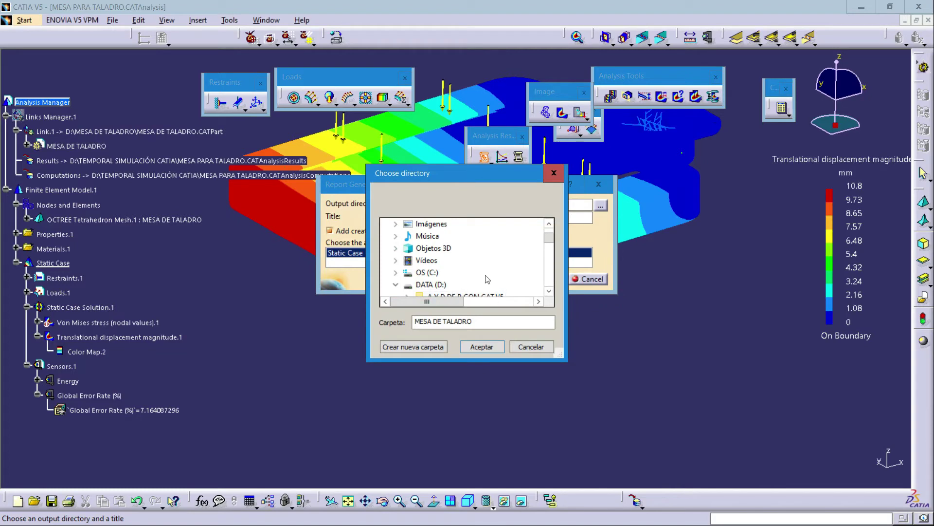
click(438, 286)
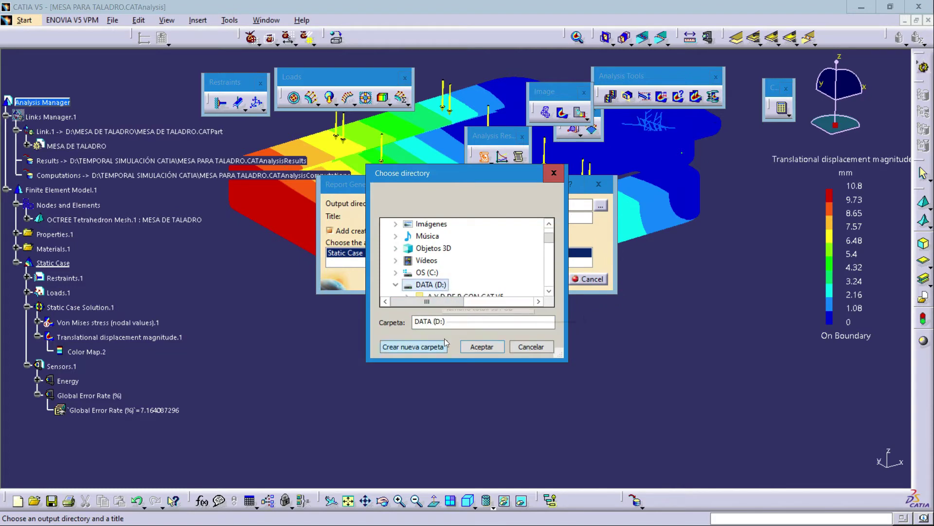
click(482, 346)
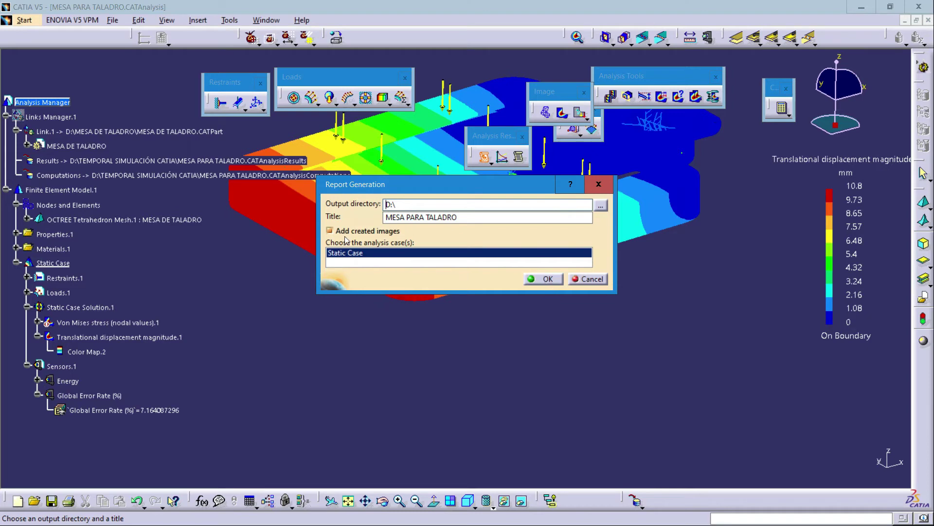
click(549, 281)
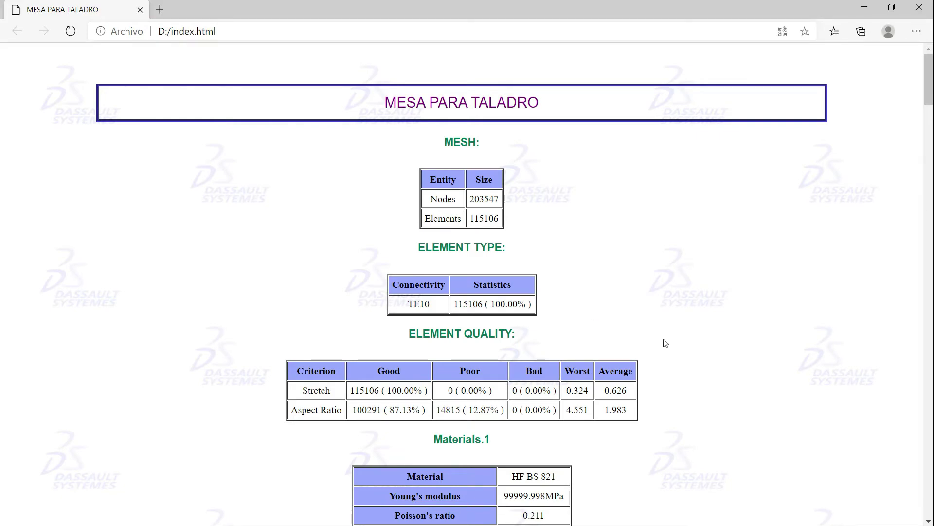
Examine the report's mesh size, element type, element quality, material properties and boundary conditions.
scroll(665, 343, down, 3)
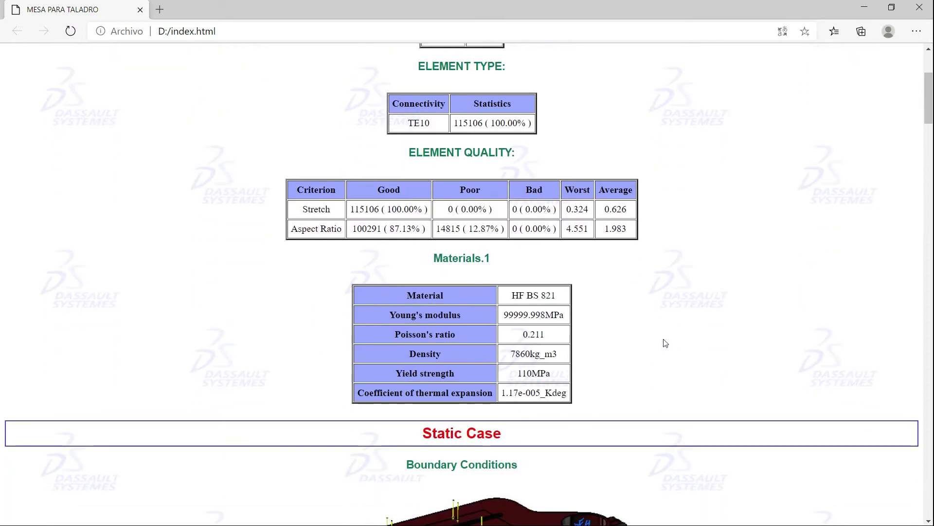
scroll(666, 343, up, 1)
scroll(666, 344, up, 1)
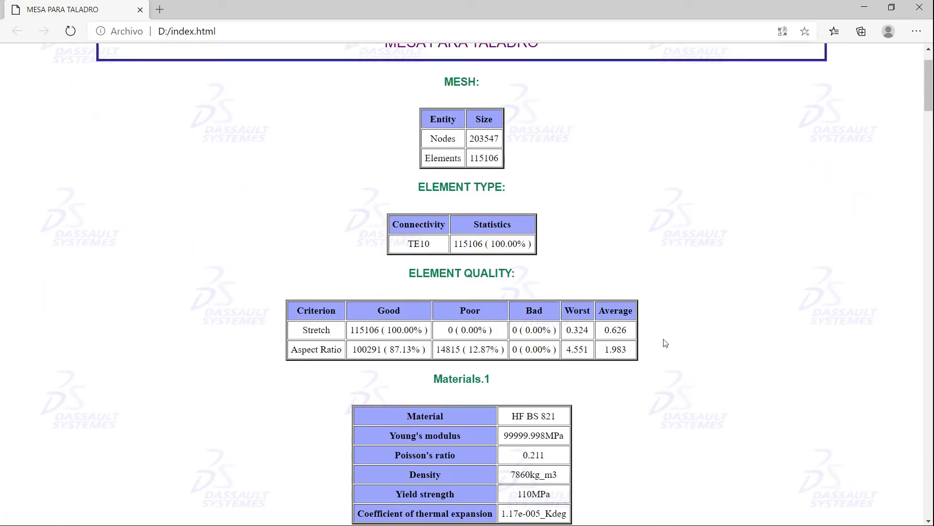
scroll(666, 344, up, 1)
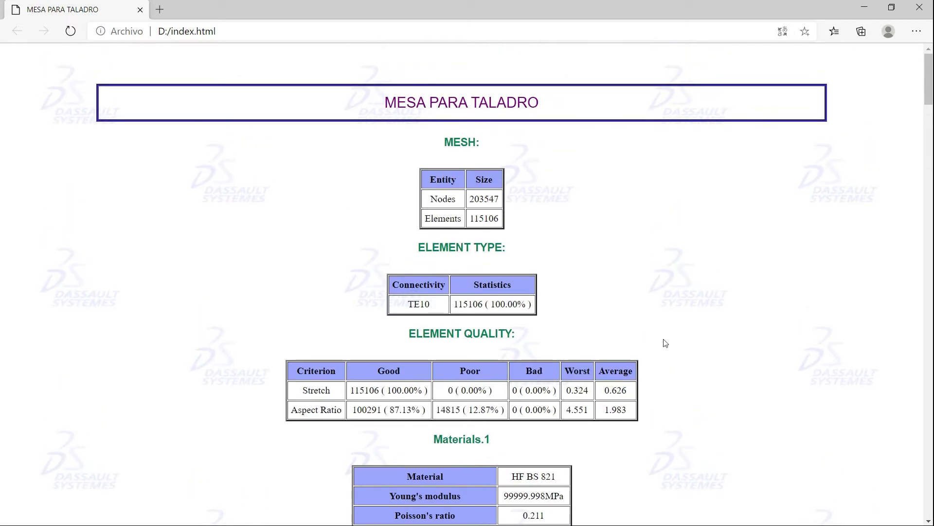
scroll(666, 343, down, 1)
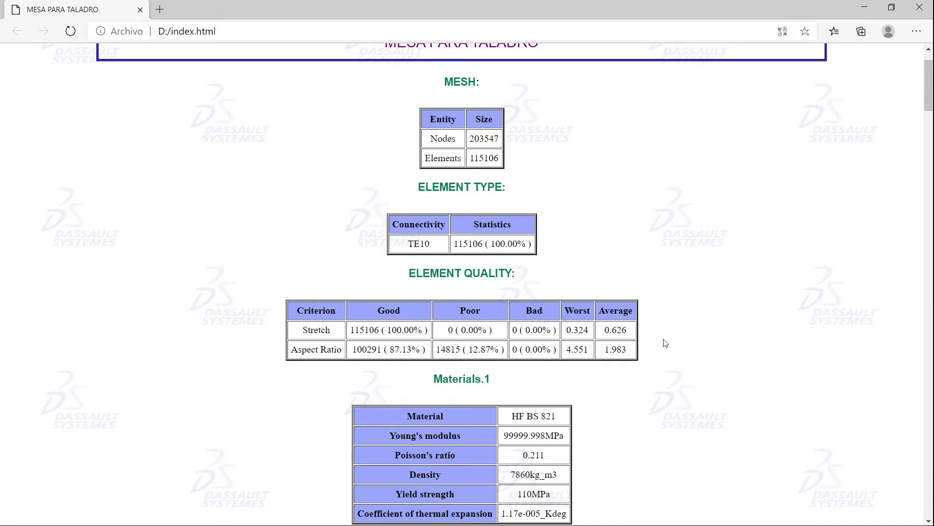
scroll(666, 343, down, 1)
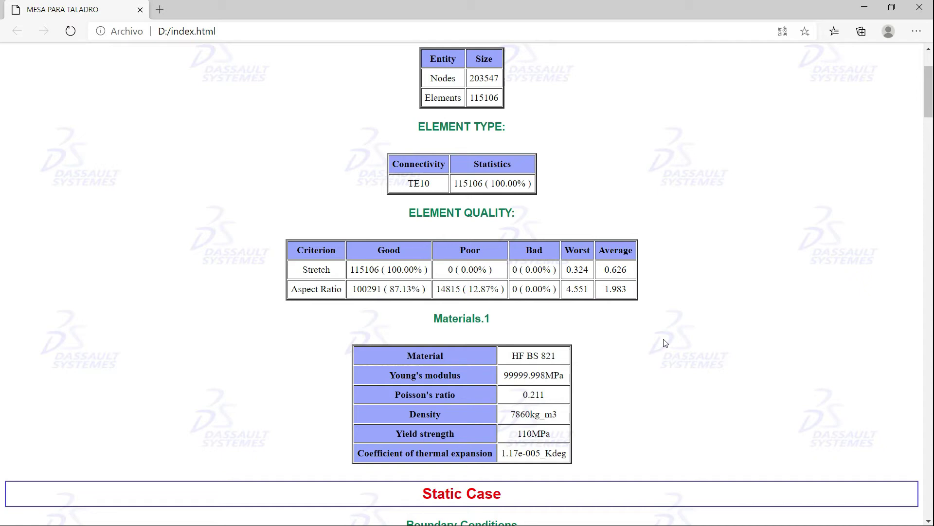
scroll(664, 339, down, 7)
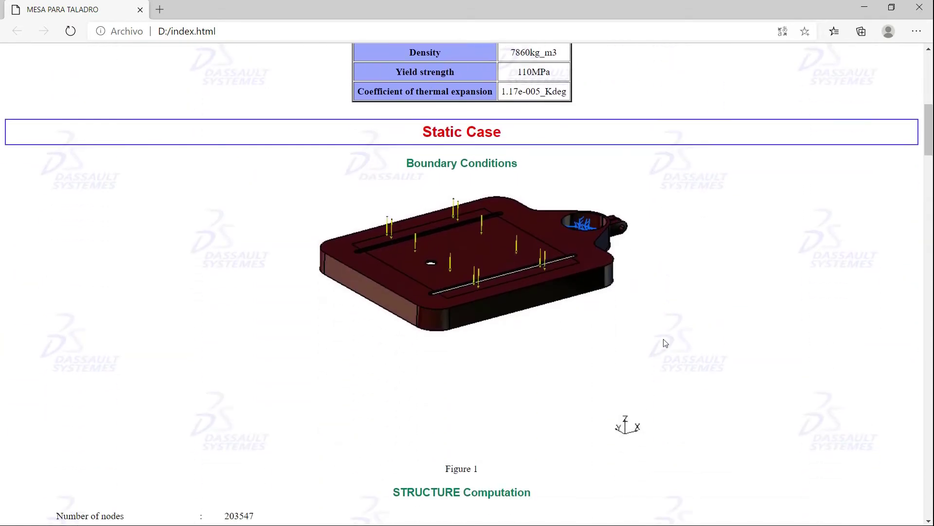
scroll(666, 343, up, 3)
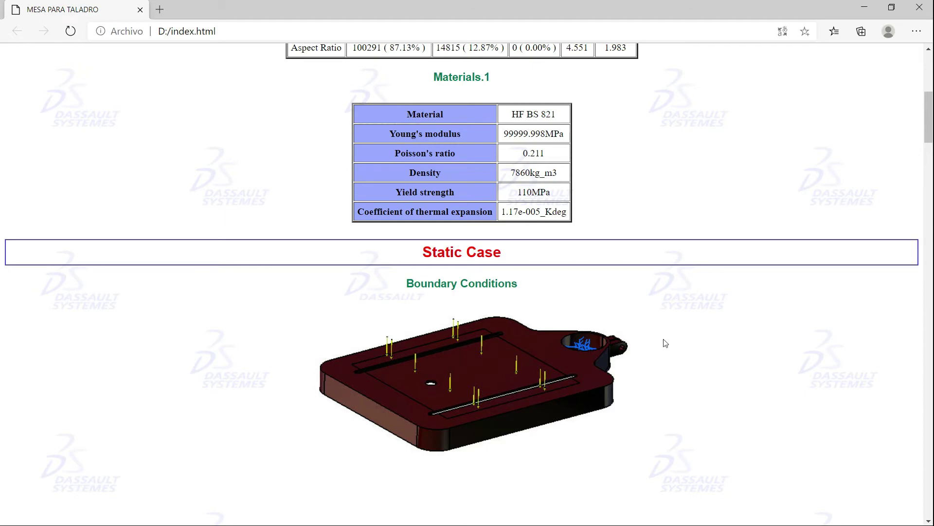
Review the report's computation sections, Von Mises stress and displacement figures, and global sensor table through to the end.
scroll(665, 343, down, 1)
scroll(665, 343, down, 5)
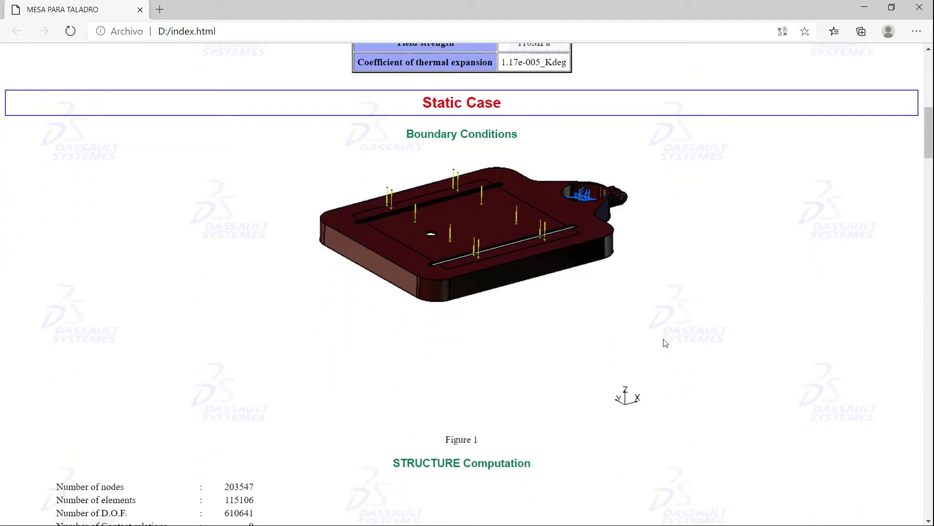
scroll(666, 343, down, 5)
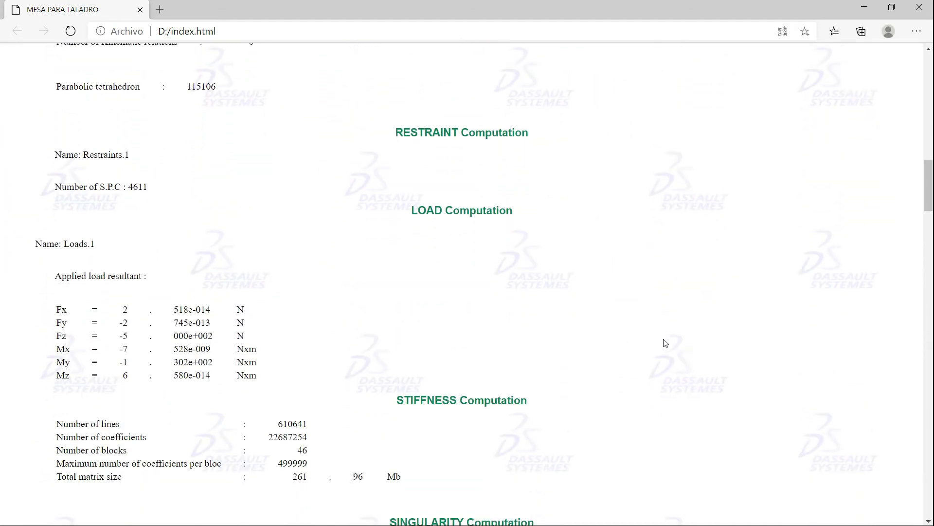
scroll(665, 343, down, 7)
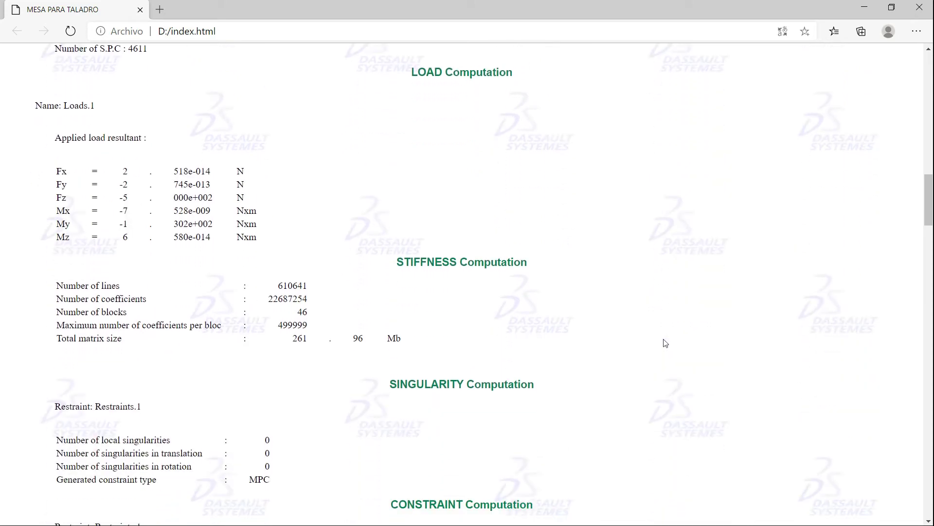
scroll(666, 344, down, 7)
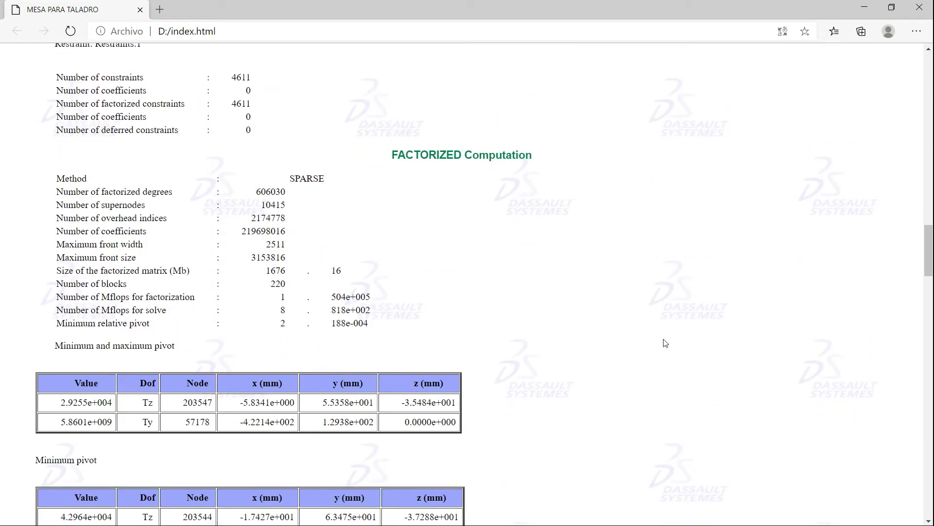
scroll(665, 343, down, 8)
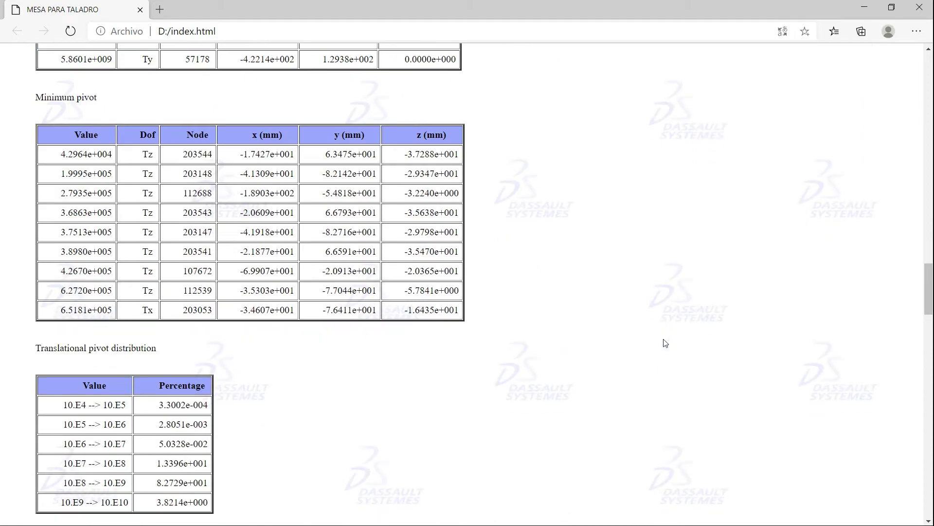
scroll(665, 343, down, 15)
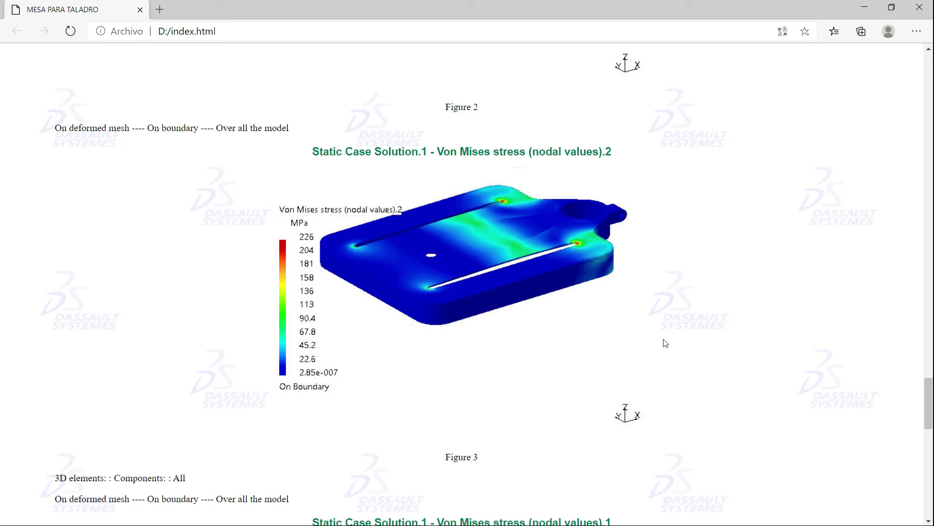
scroll(666, 343, down, 7)
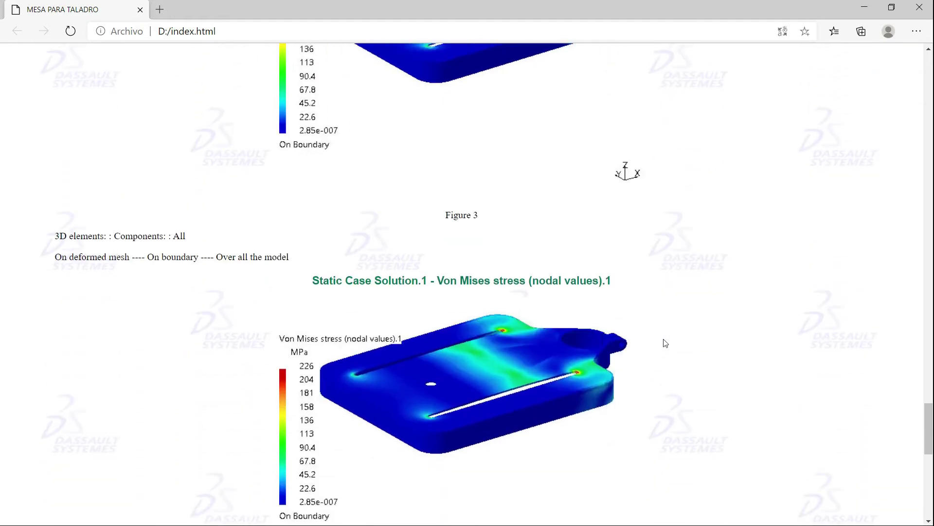
scroll(665, 343, down, 9)
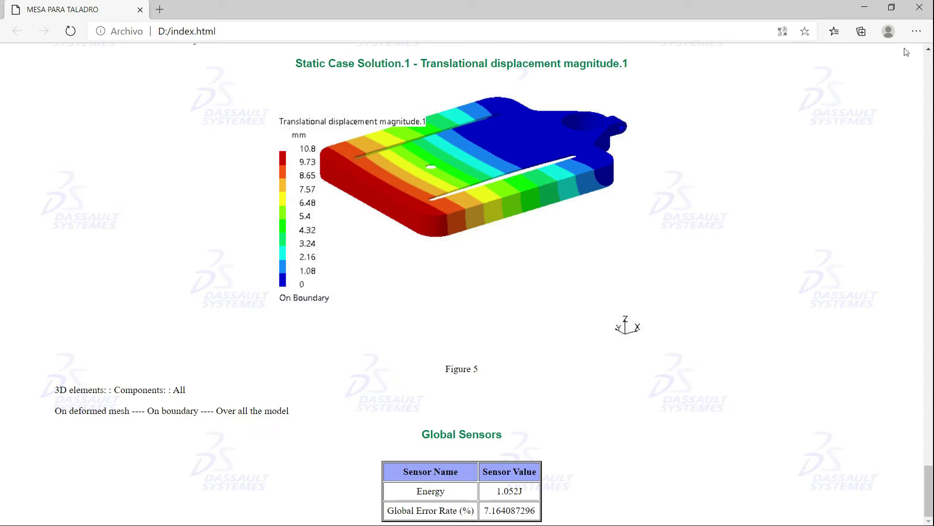
Save the report as a PDF named MESA PARA TALADRO on the DATA (D:) drive.
click(917, 31)
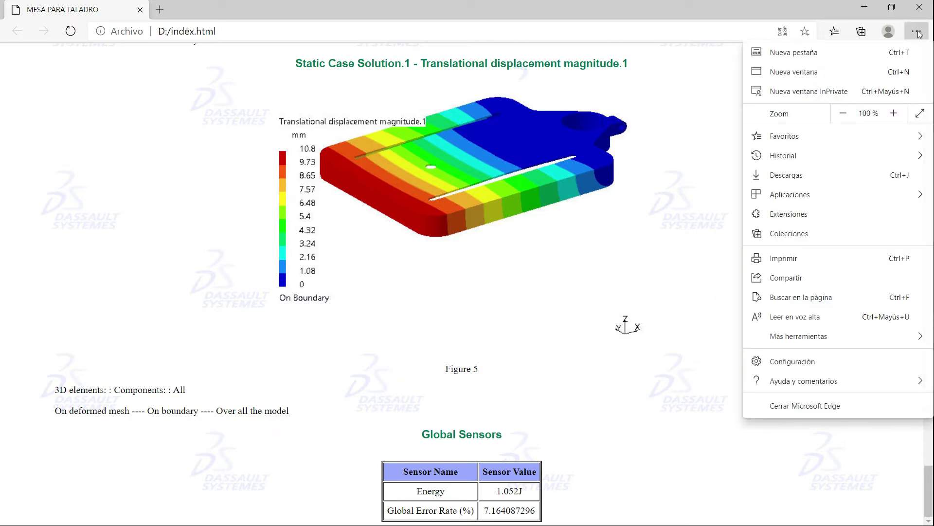
click(790, 260)
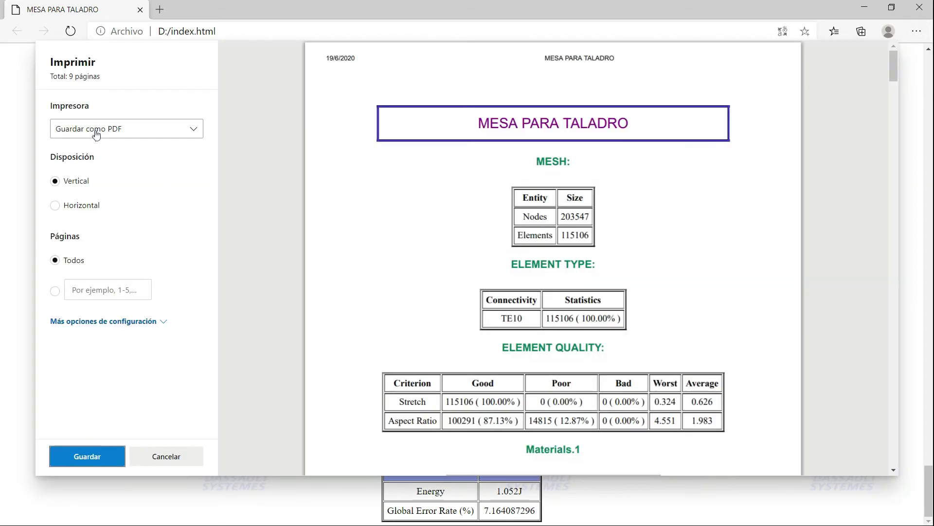
click(87, 456)
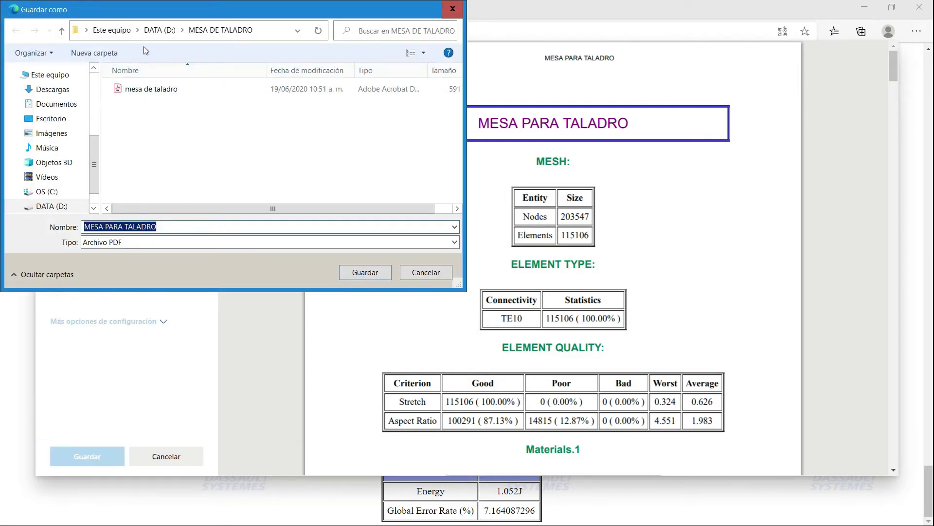
click(160, 30)
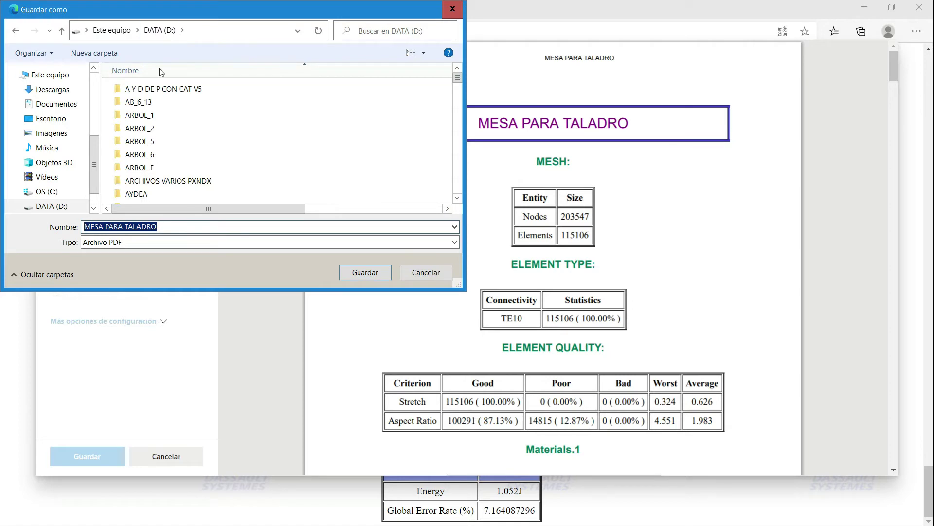
click(365, 272)
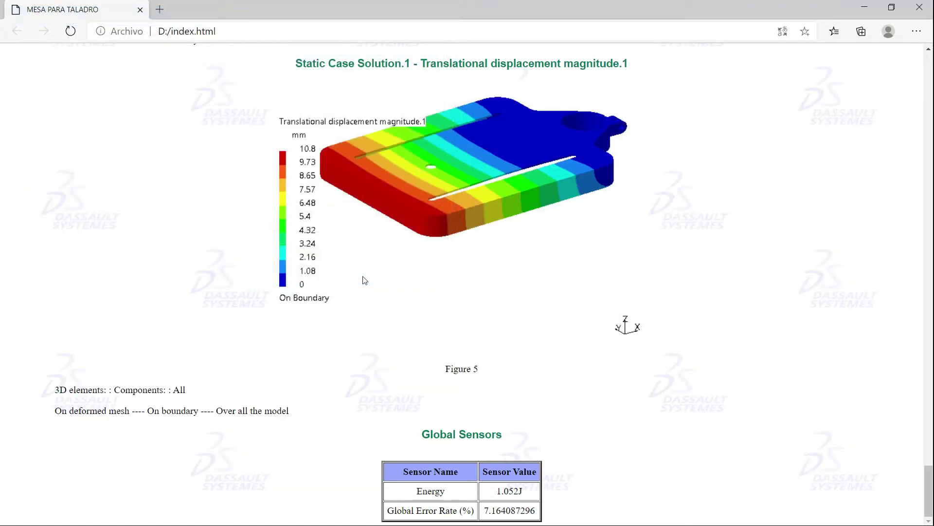
Close the report, minimize the CATIA window and launch Microsoft Word.
click(918, 8)
click(856, 8)
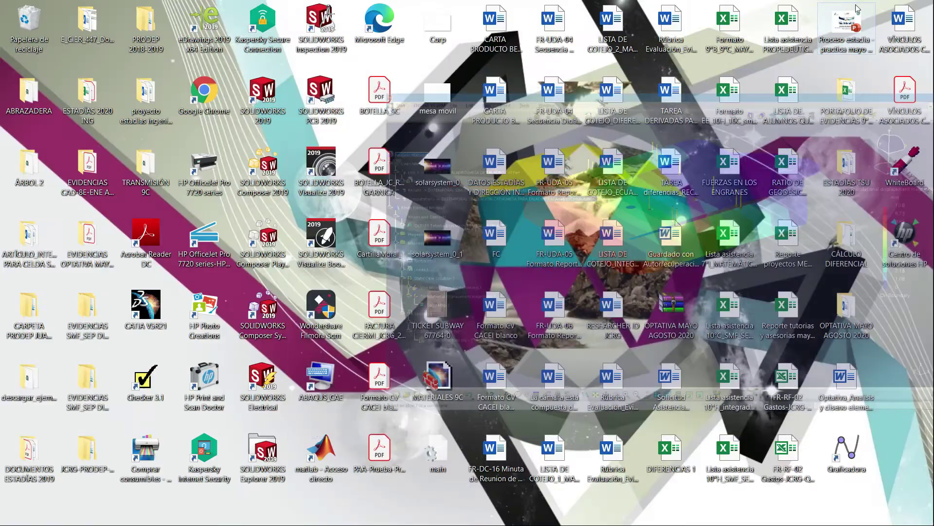
mouse_move(915, 35)
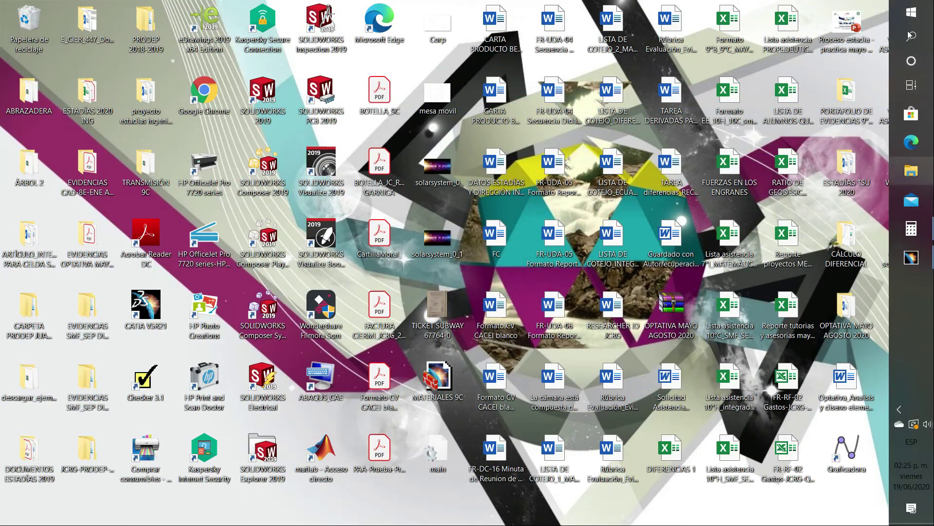
click(917, 19)
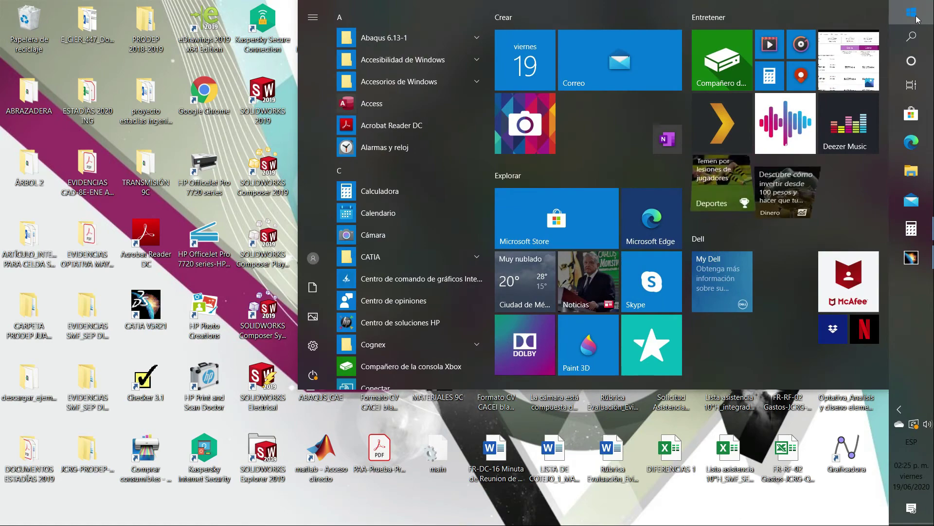
text(W)
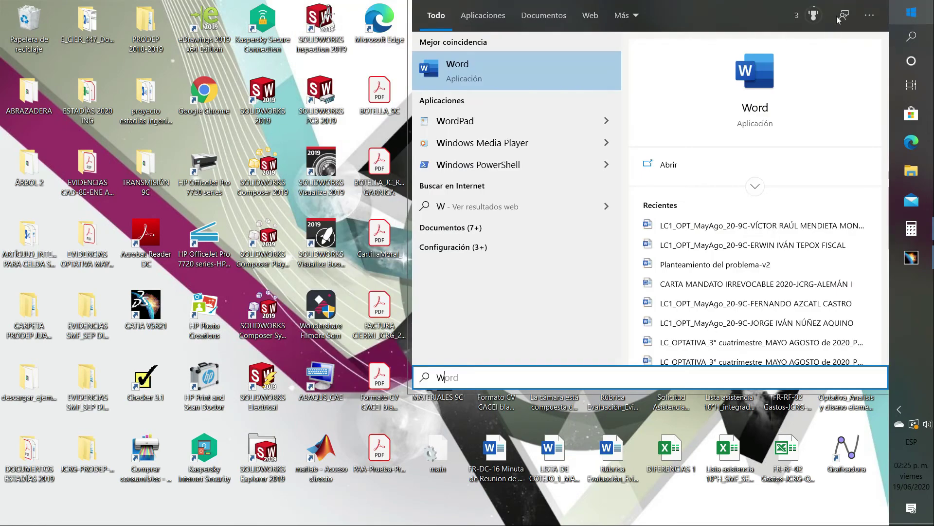
click(506, 78)
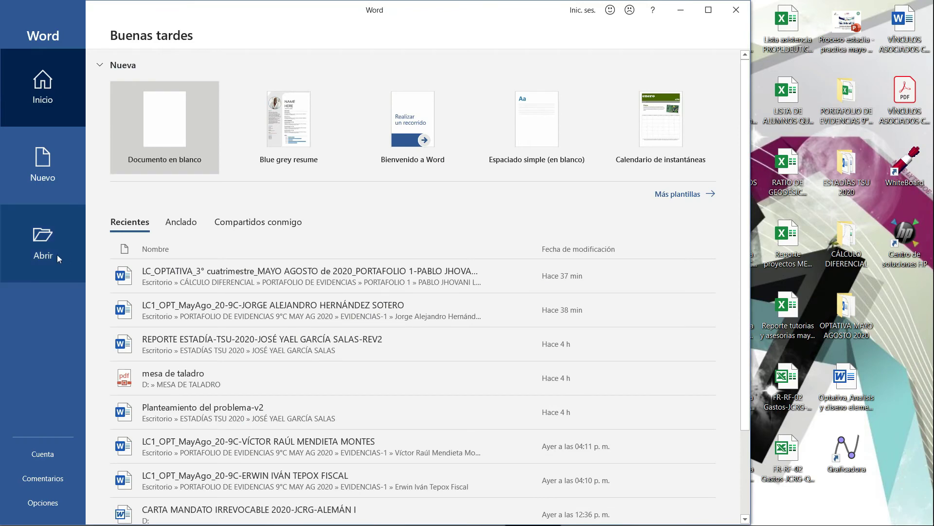
Open MESA PARA TALADRO.pdf from the DATA (D:) drive as an editable Word document and maximize the window.
click(57, 255)
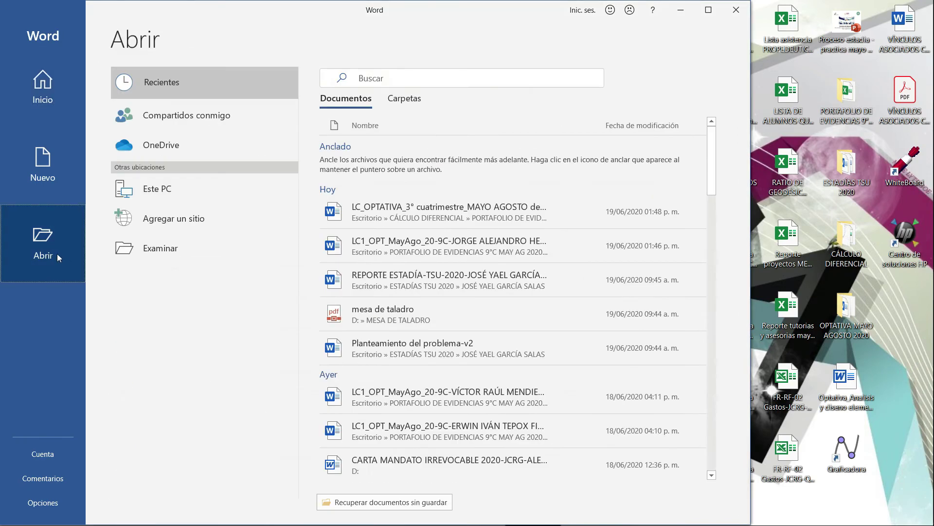
click(186, 249)
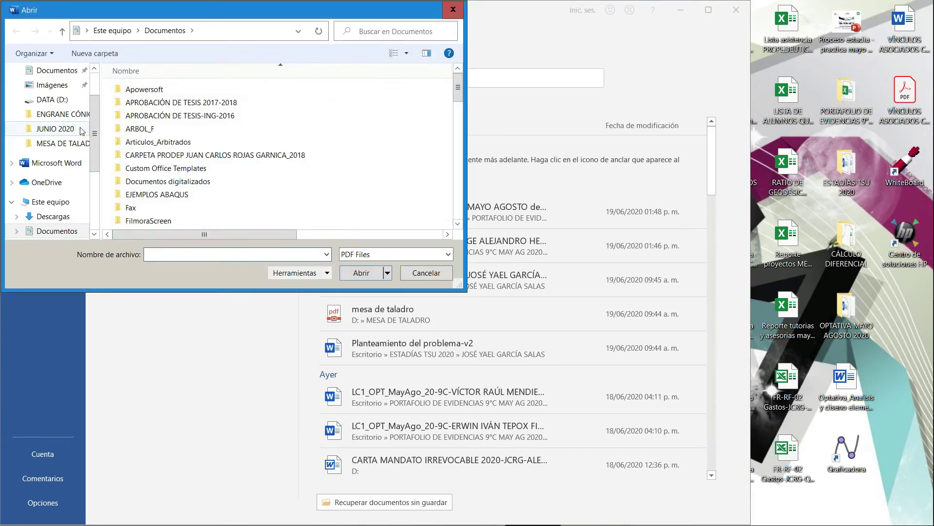
click(49, 99)
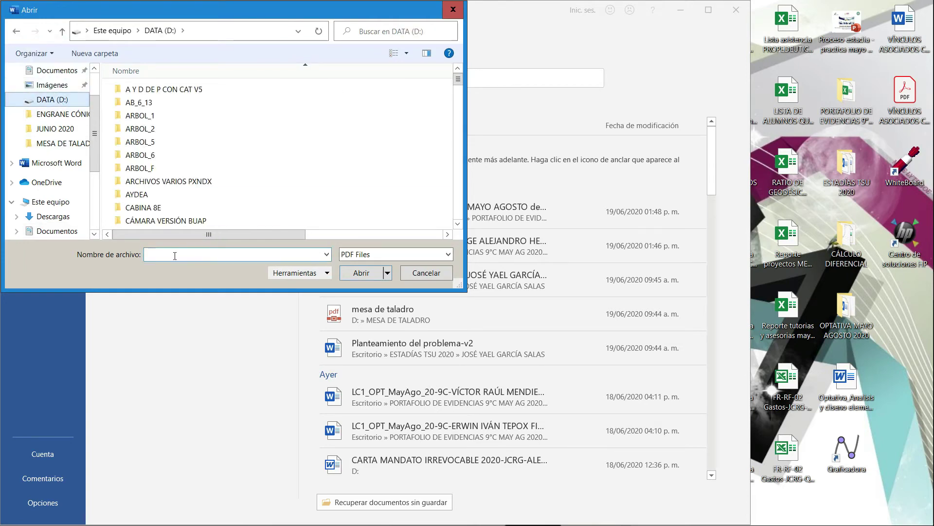
click(177, 255)
text(M)
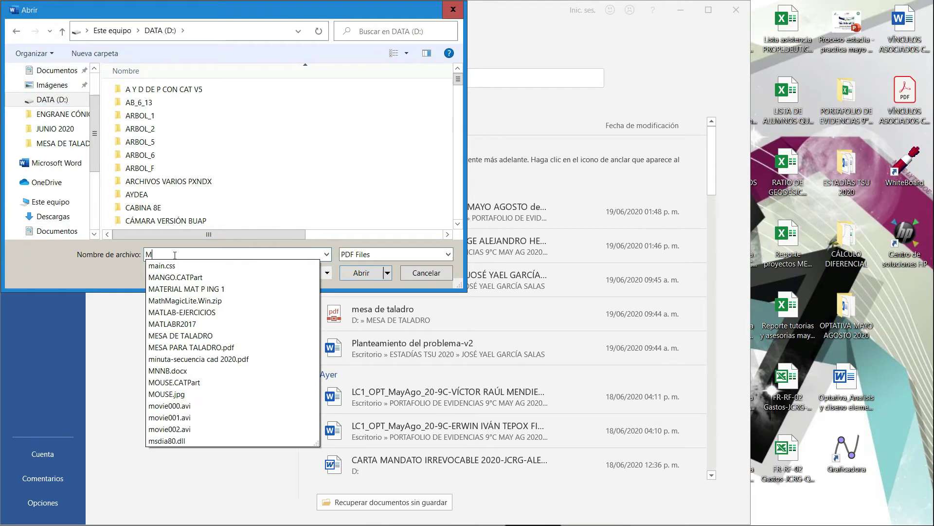
text(E)
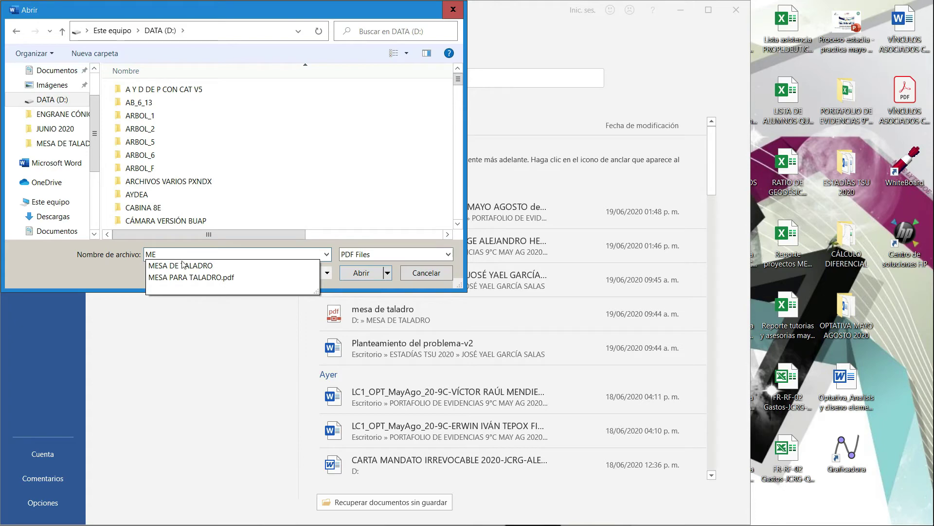
click(203, 278)
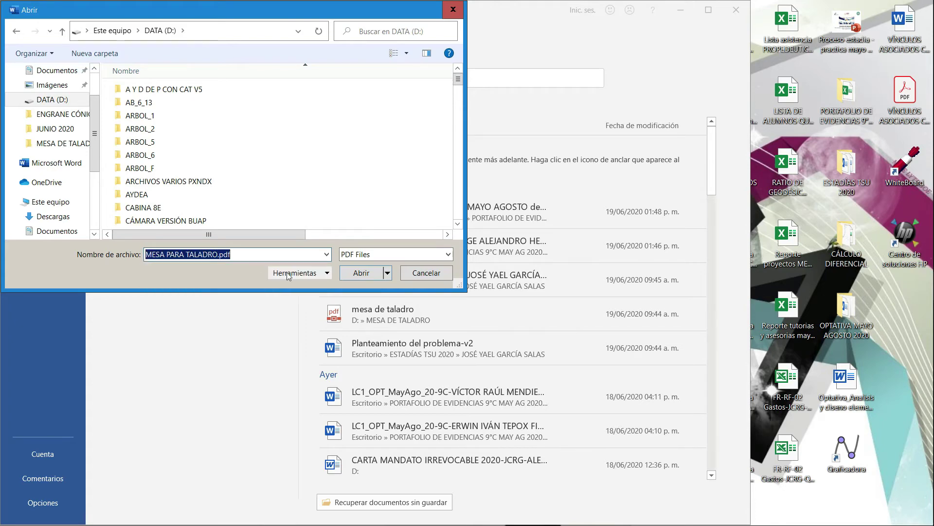
click(354, 273)
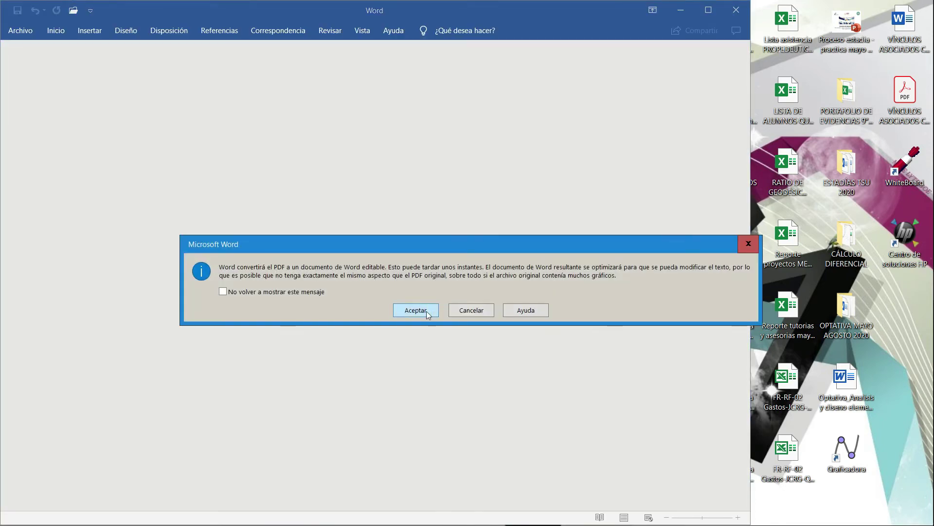
click(422, 313)
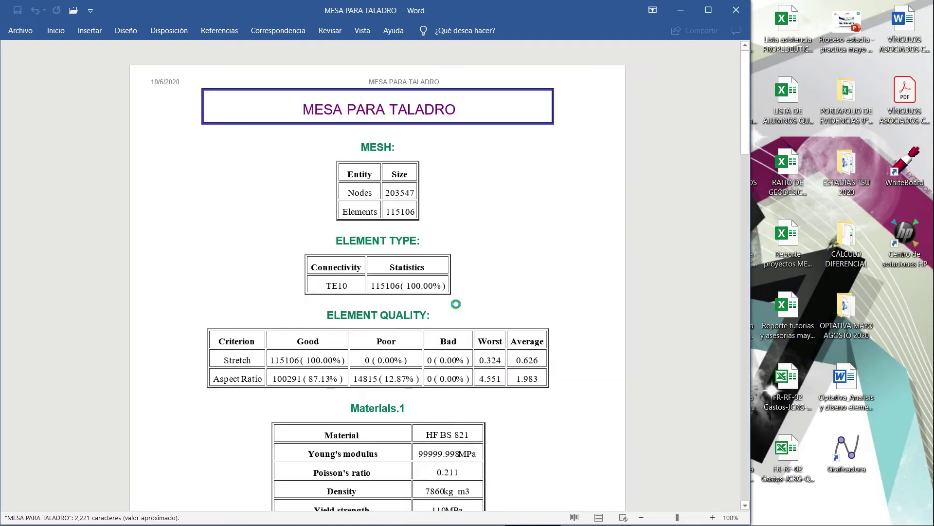
click(708, 10)
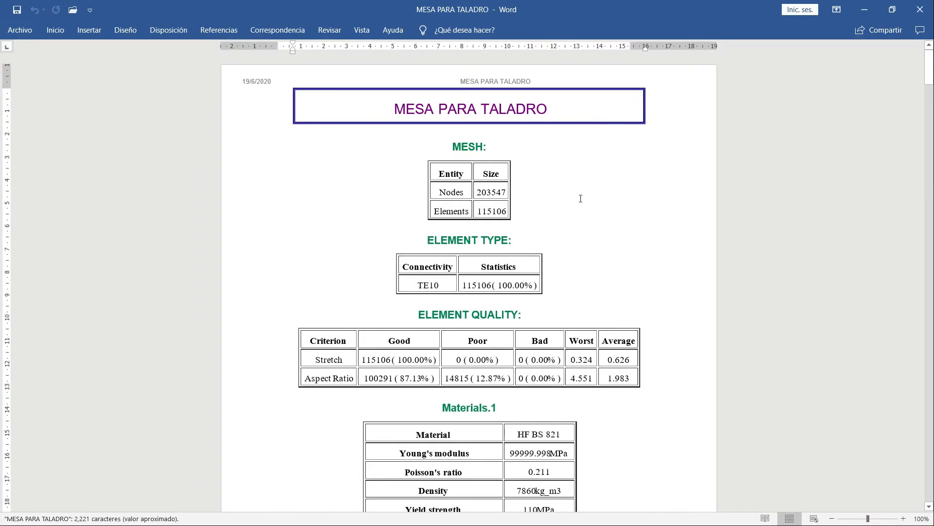
Below the Global Sensors table on the last page, align the paragraph to the left margin and write "ESFUERZO DE DISEÑO = 110 MPa / 1.5".
scroll(580, 198, down, 20)
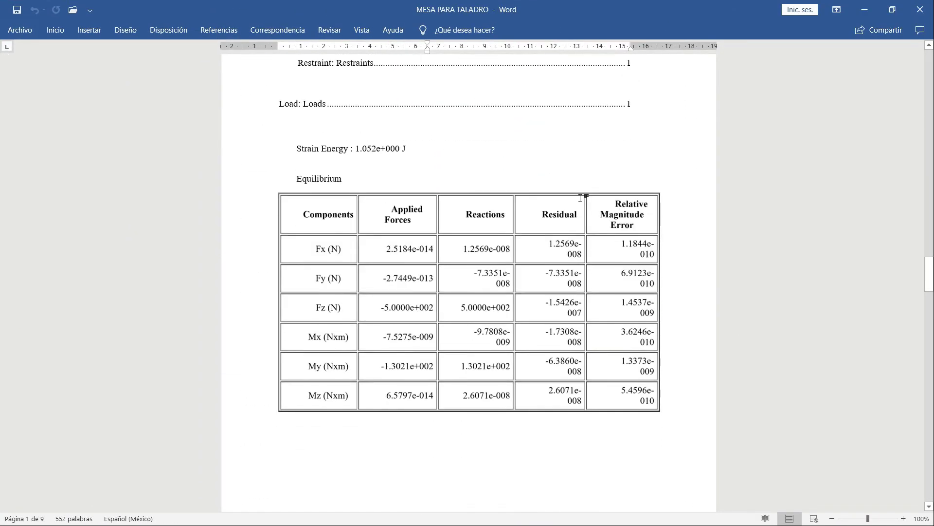
scroll(580, 198, down, 20)
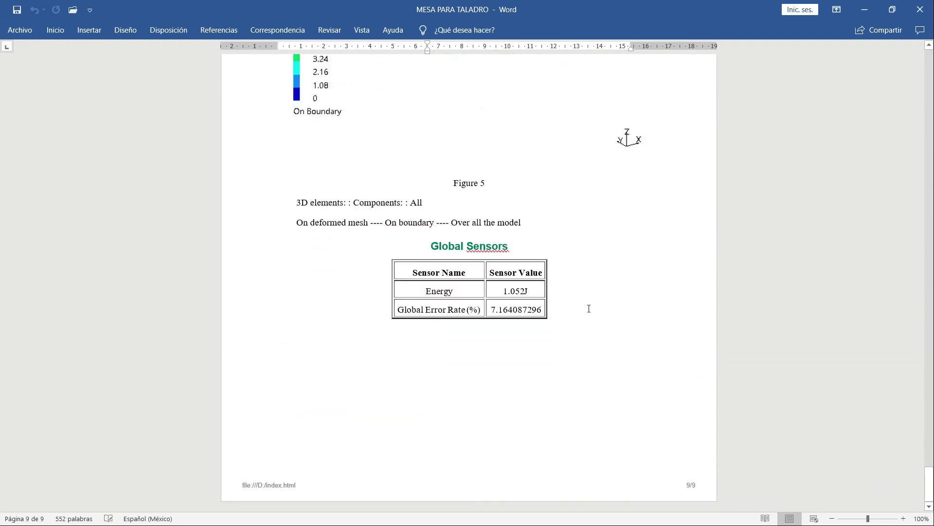
click(579, 321)
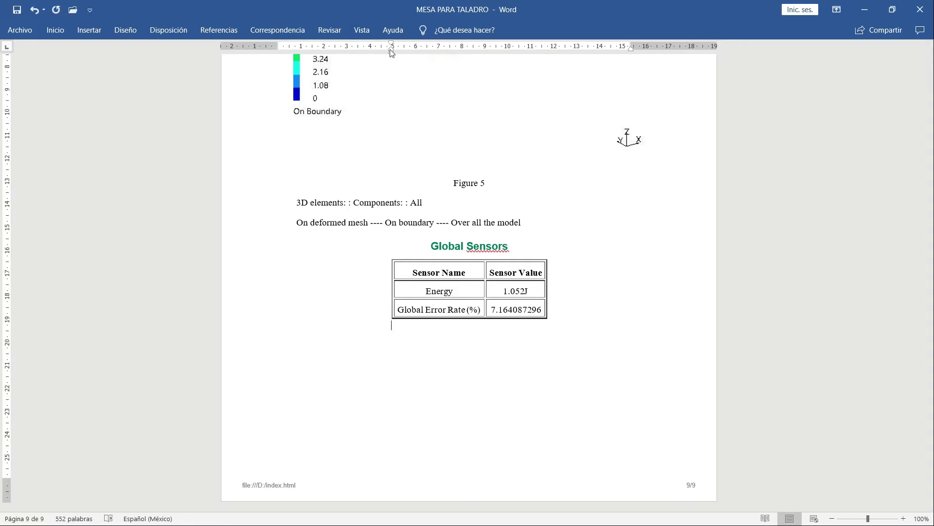
drag(391, 49, 277, 46)
text(ESFUERZO DE D)
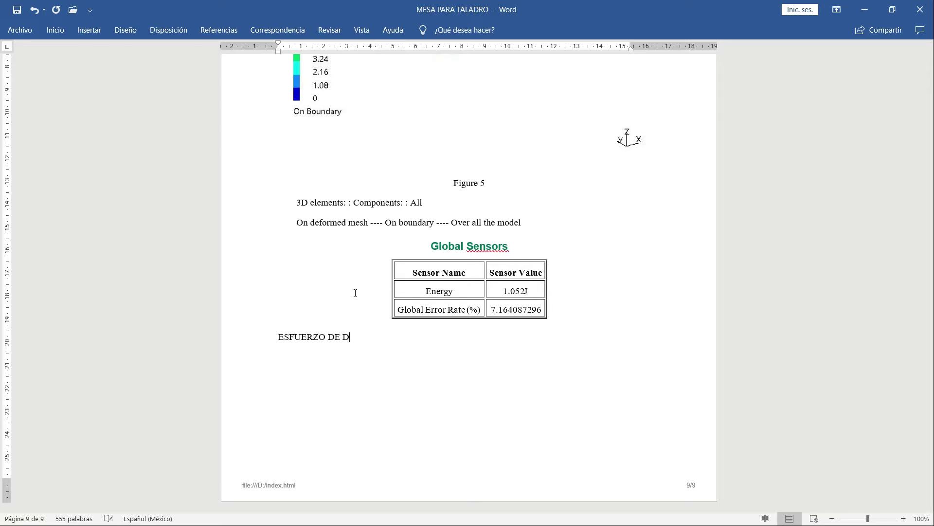
text(ISEÑO = 110 MPa / 1.5)
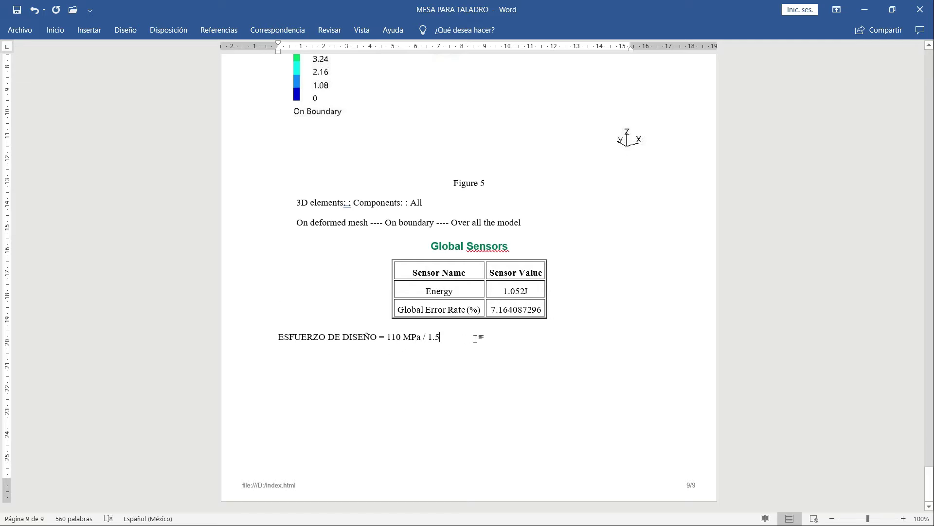
key(Return)
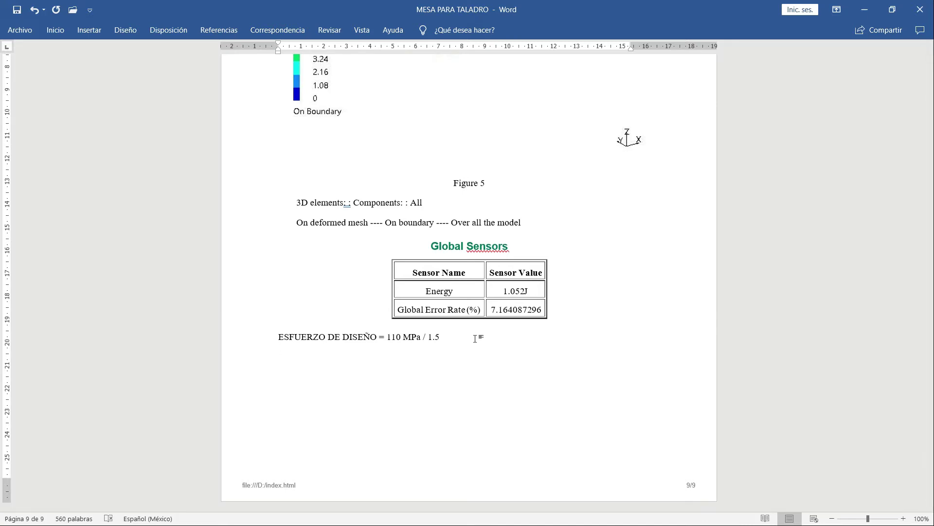
Add the design stress result "= 73.33 MPa" on the line beneath its formula.
text(= 7.33)
key(BackSpace)
key(BackSpace)
key(BackSpace)
text(3.33 MPa)
key(Return)
Leave a blank line and write the comparison "ESFUERZO DE DISEÑO << ESFUERZO MÁXIMO VON MISES".
text(ed)
key(BackSpace)
key(BackSpace)
key(Return)
text(W)
key(BackSpace)
text(ESFUERZO )
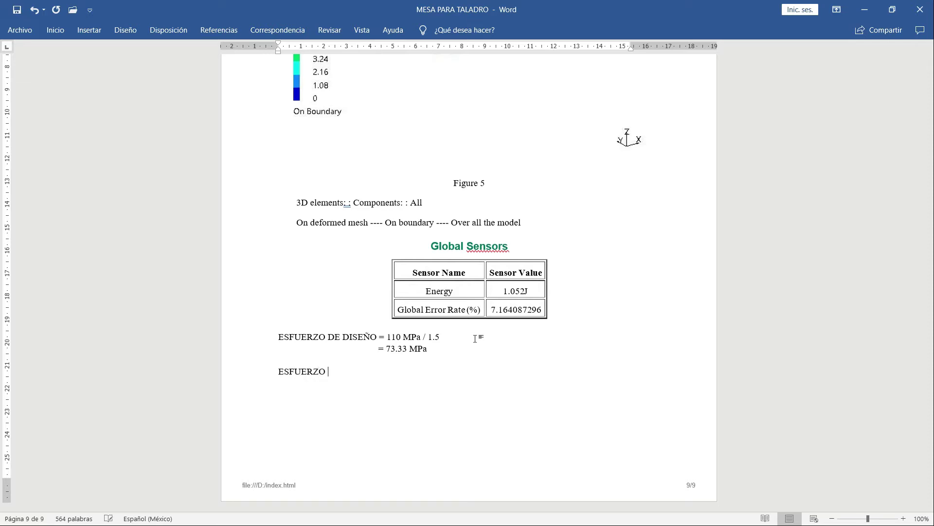
text(<< ESFUERZO MÁXIMO )
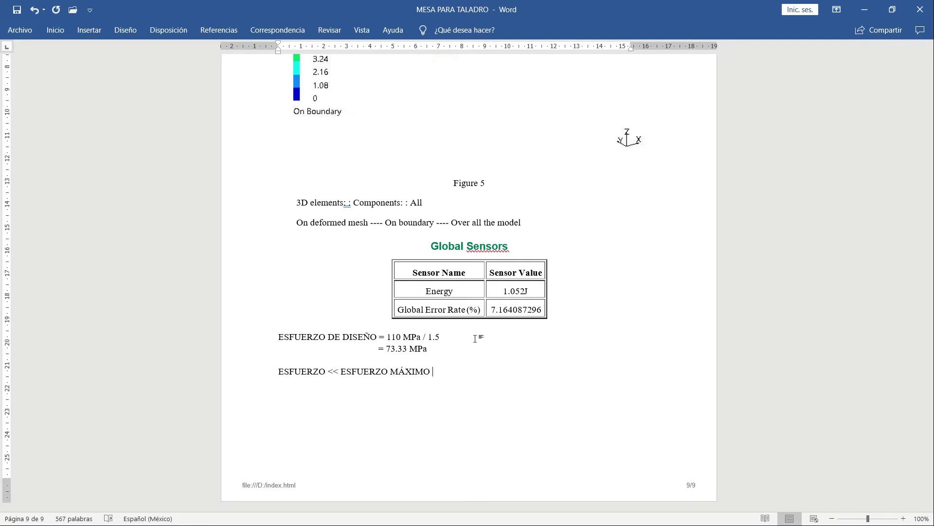
text(VON MISES)
text(DE DISE)
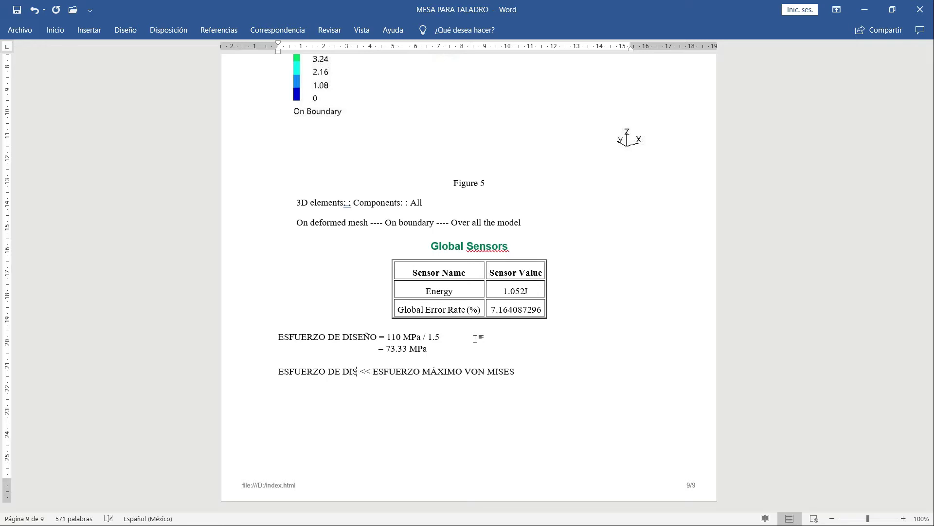
text(ÑO)
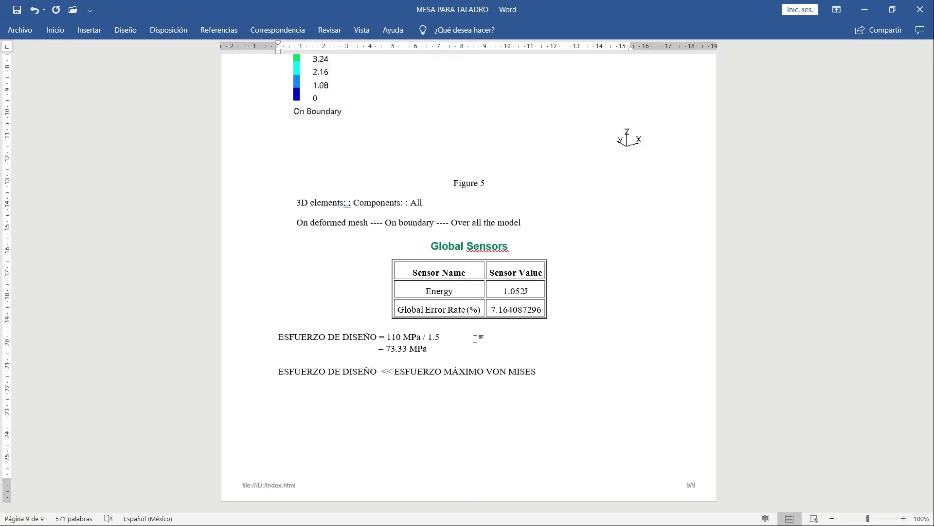
key(BackSpace)
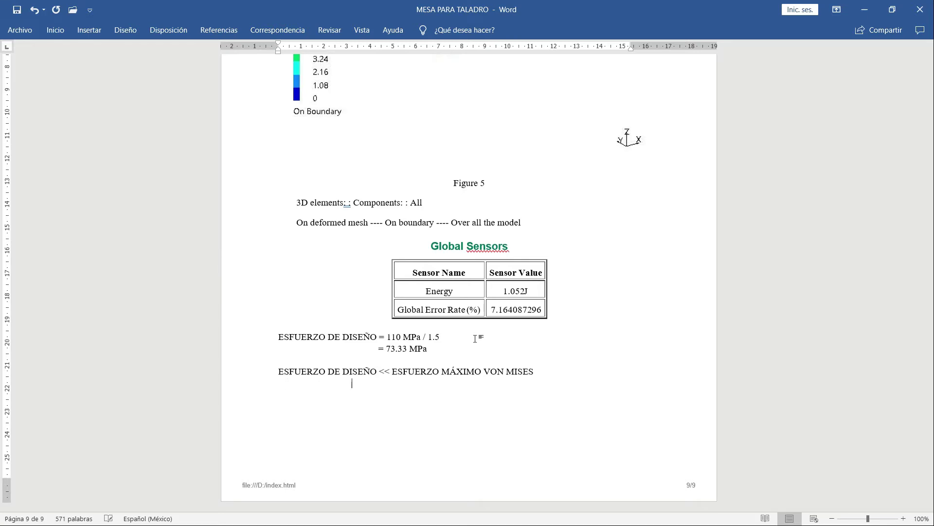
Write "73.33<<226 MPa" under the comparison, taking the maximum stress from the Von Mises figure, and add blank lines.
text(73.33   <<)
key(Up)
key(Up)
key(Up)
key(Up)
key(Up)
key(Up)
key(Up)
key(Up)
key(Up)
key(Up)
key(Up)
key(Up)
key(Up)
key(Up)
key(Up)
key(Up)
key(Down)
key(Down)
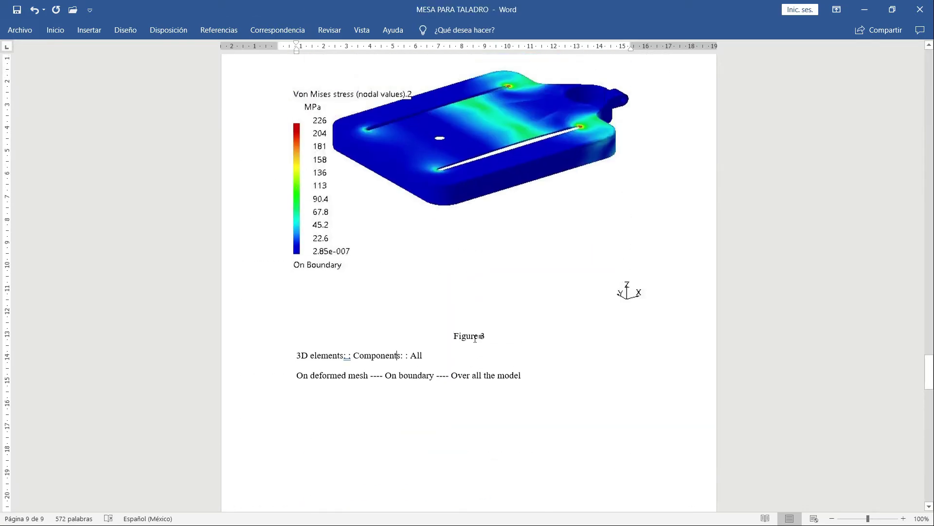
key(Down)
key(Down)
key(Down)
key(Down)
key(Down)
key(Down)
key(Down)
key(Down)
key(Down)
key(Down)
key(Down)
key(Down)
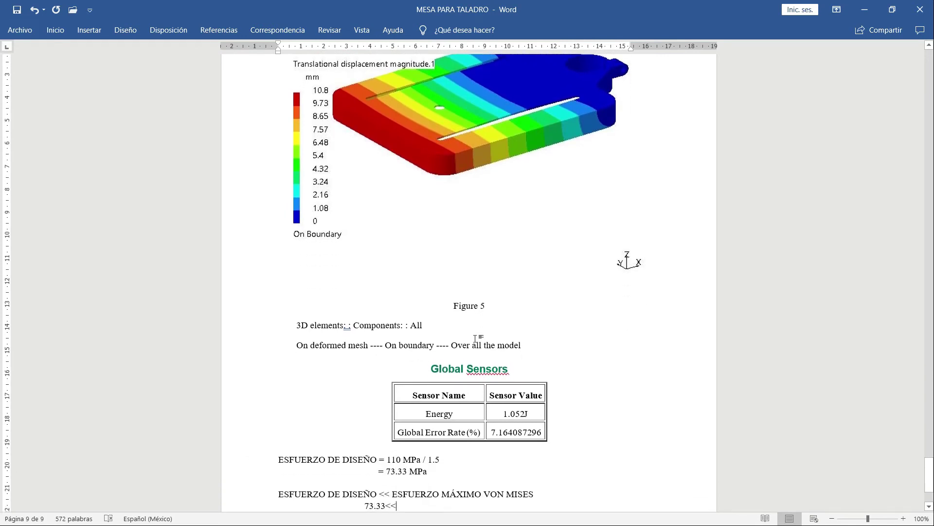
text(226)
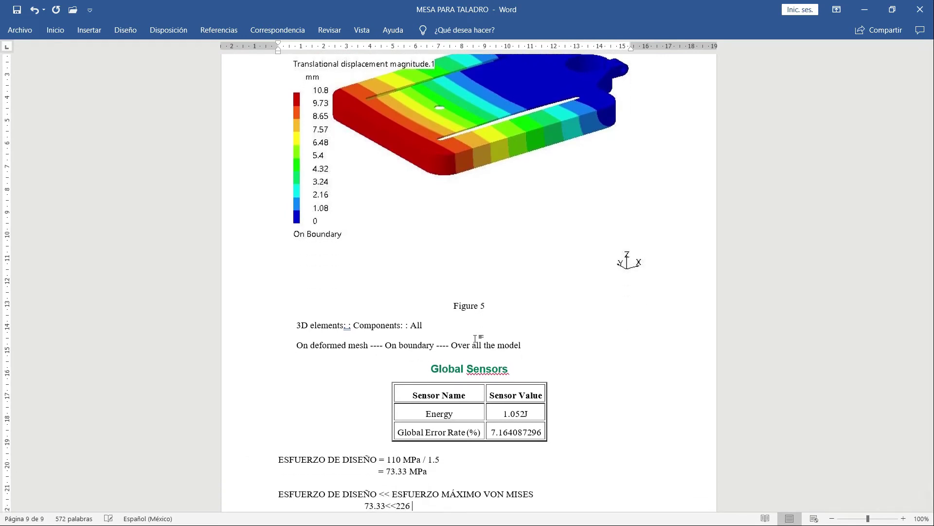
text( MPa)
key(BackSpace)
text(a)
key(BackSpace)
text(a)
key(Return)
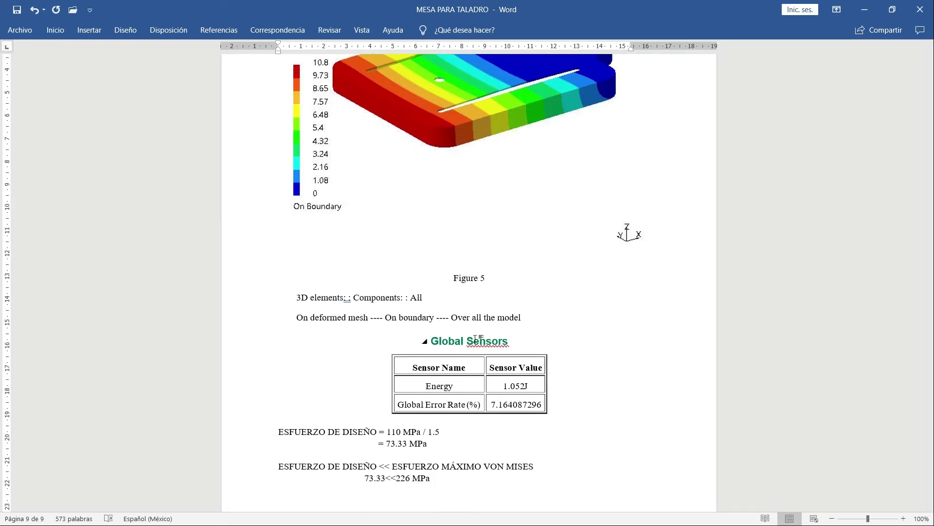
key(Return)
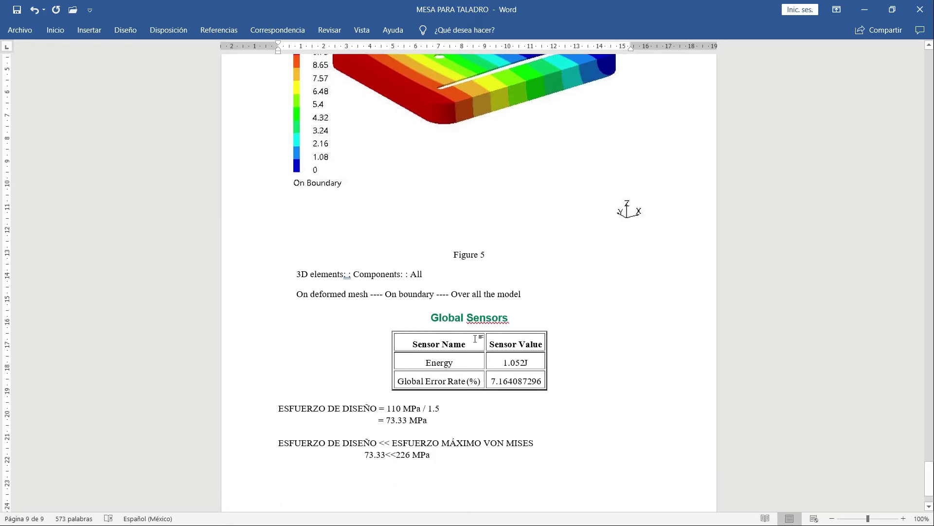
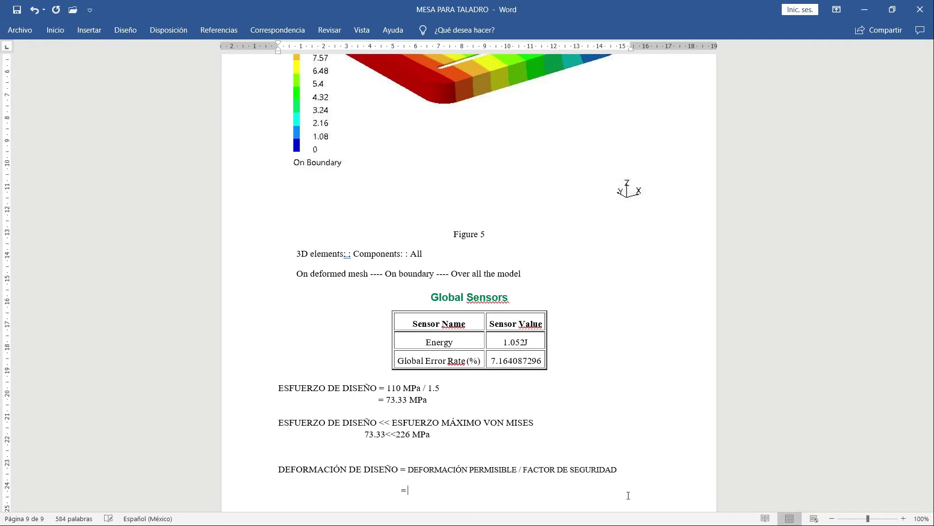
Complete the design deformation calculation with "0.25°/1.5=0.1667°" and start a new line.
text(0.25°/)
text(1.5=0.1667)
key(Return)
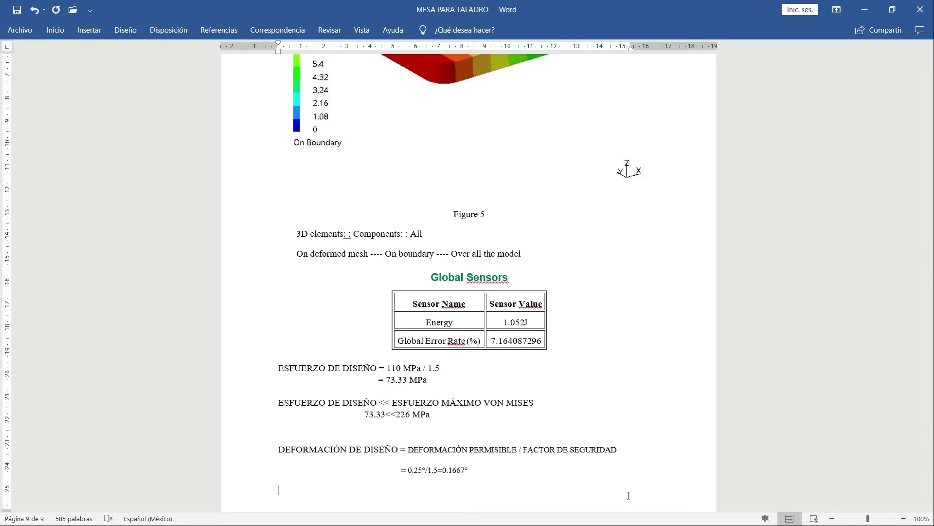
Write "INCLINACIÓN OBTENIDA=ATAN(10.8mm/450mm)=" on the new line, using the maximum displacement from the report's figures.
text(INCLINACIÓN OBTENIDA)
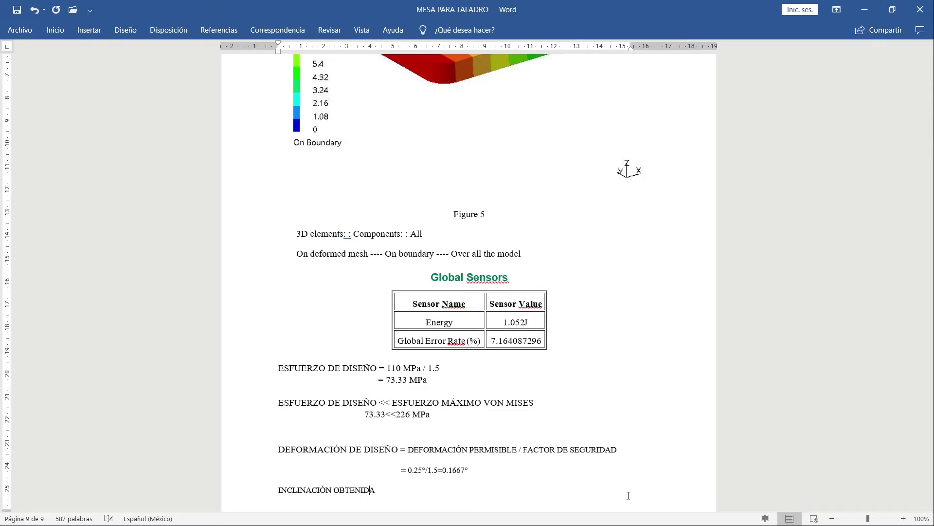
text(=ATAN()
key(Up)
key(Up)
key(Up)
key(Up)
key(Up)
key(Up)
key(Up)
key(Up)
key(Up)
key(Up)
key(Up)
key(Up)
key(Up)
key(Up)
key(Up)
key(Up)
key(Up)
key(Up)
key(Up)
key(Up)
key(Up)
key(Up)
key(Up)
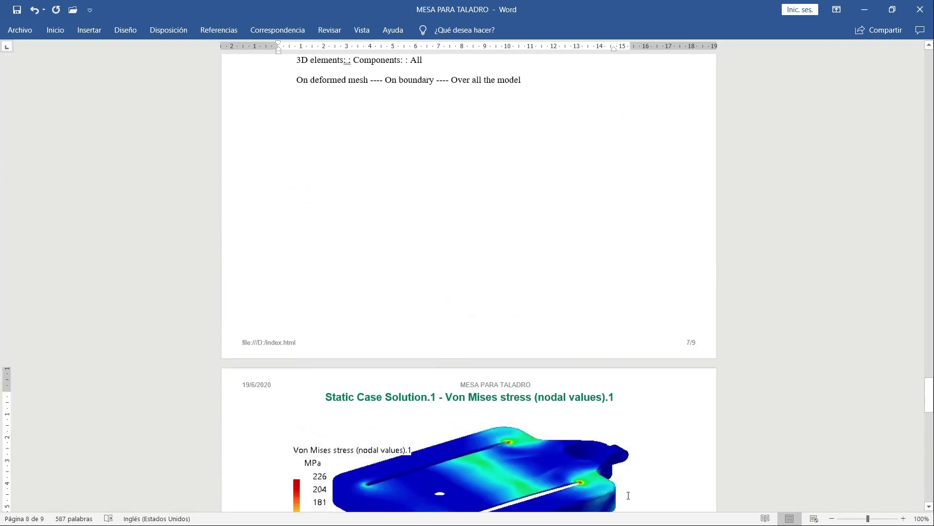
key(Up)
key(Up)
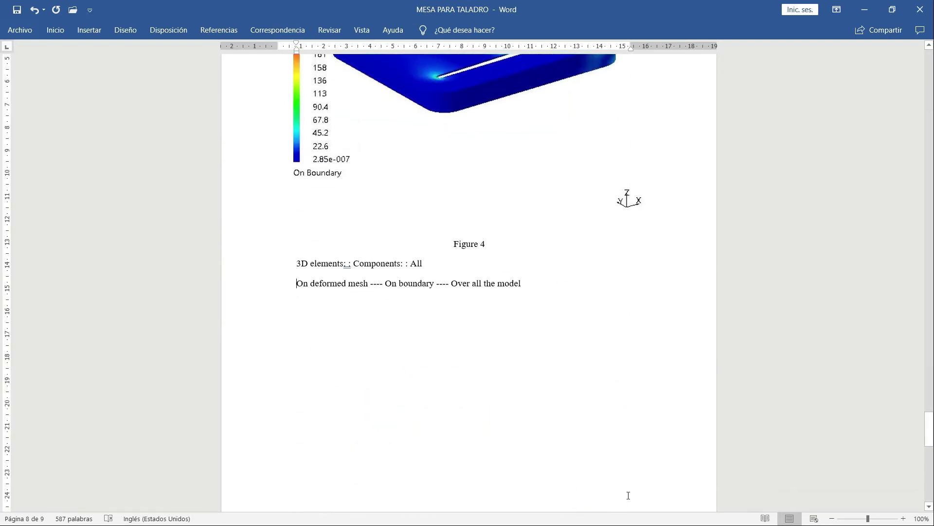
key(Down)
key(Down)
key(Down)
key(Down)
key(Down)
key(Down)
key(Down)
key(Down)
key(Down)
key(Down)
key(Down)
key(Down)
key(Down)
key(Down)
key(Down)
key(Down)
key(Down)
key(Down)
key(Down)
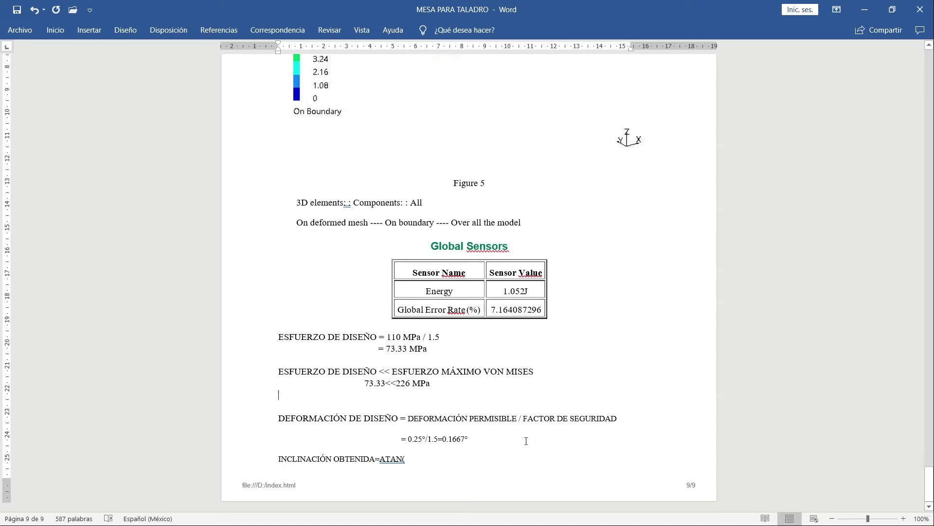
text(10.8)
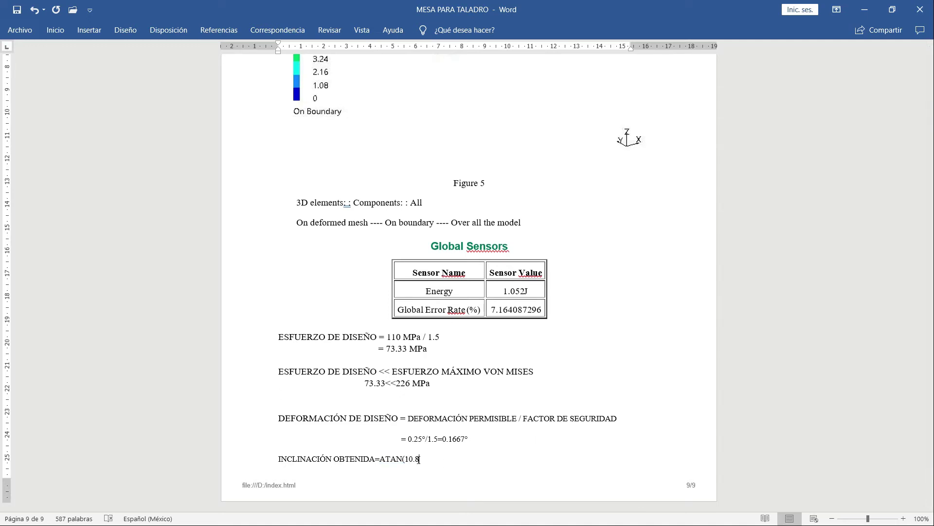
text(/)
text(450)
text(mm/450)
text(mm)
text())
text(=)
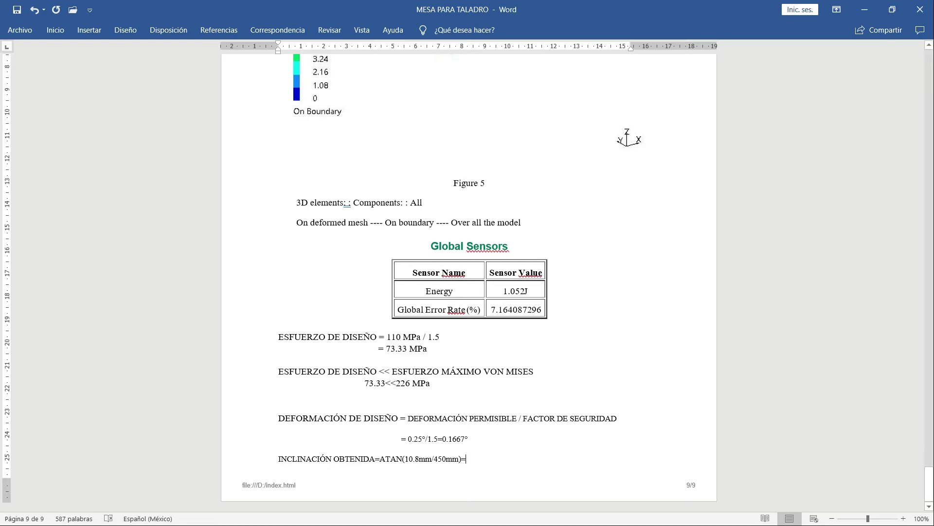
Minimize the Word document and open the Windows Calculator.
click(867, 248)
click(864, 9)
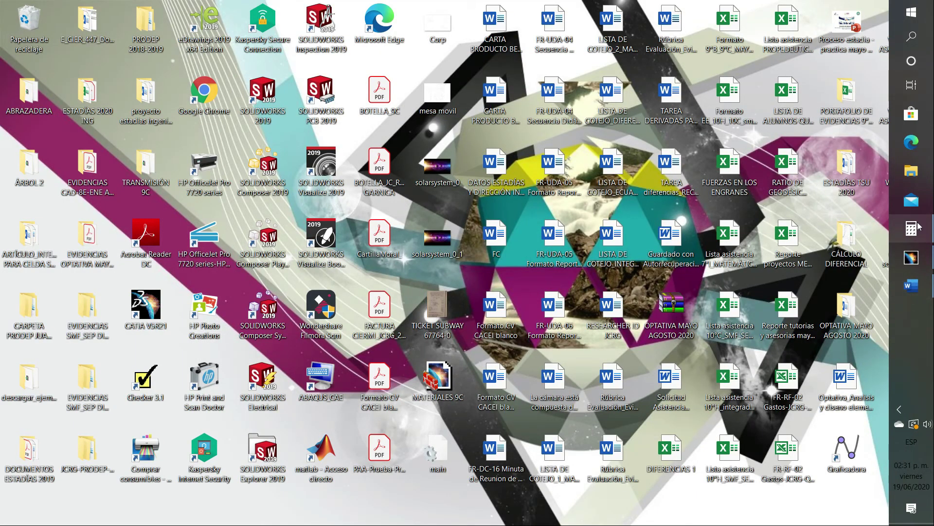
click(911, 228)
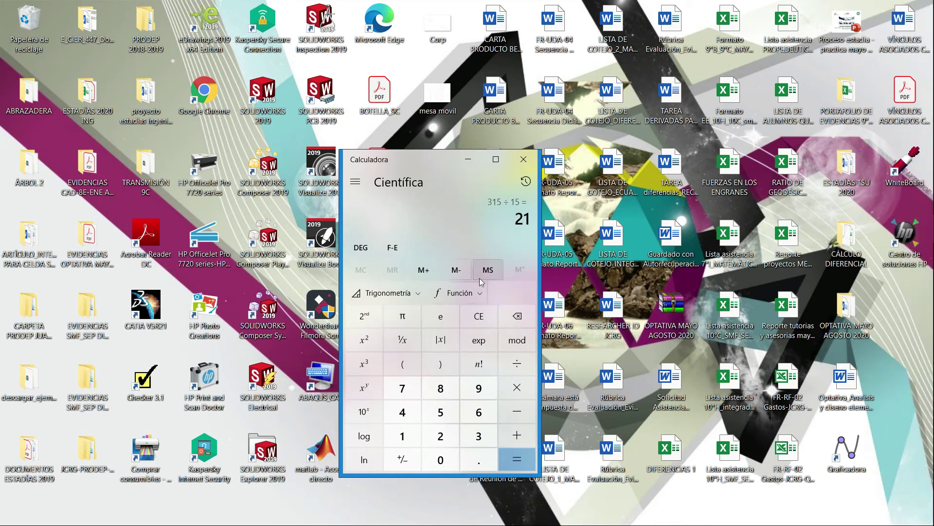
Calculate the inverse tangent of 10.8/450 in degrees, then minimize the calculator.
click(479, 315)
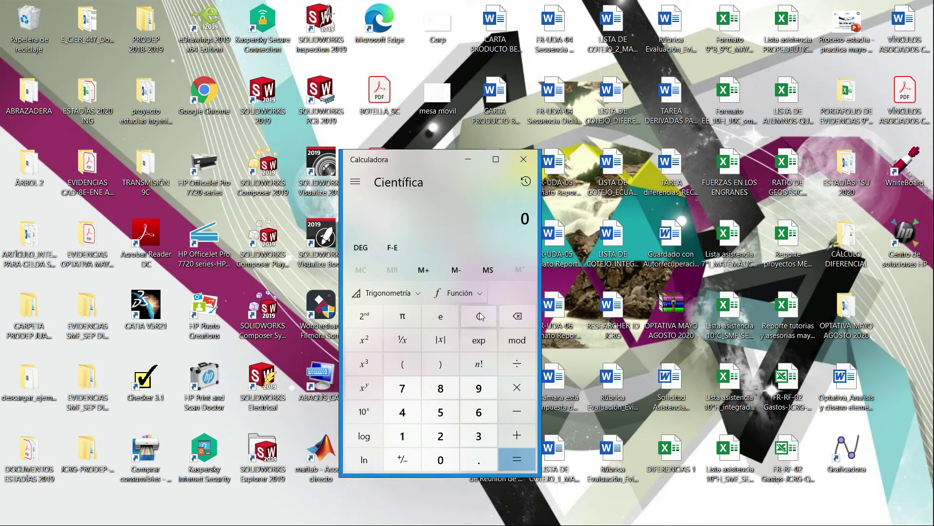
text(10.8/450)
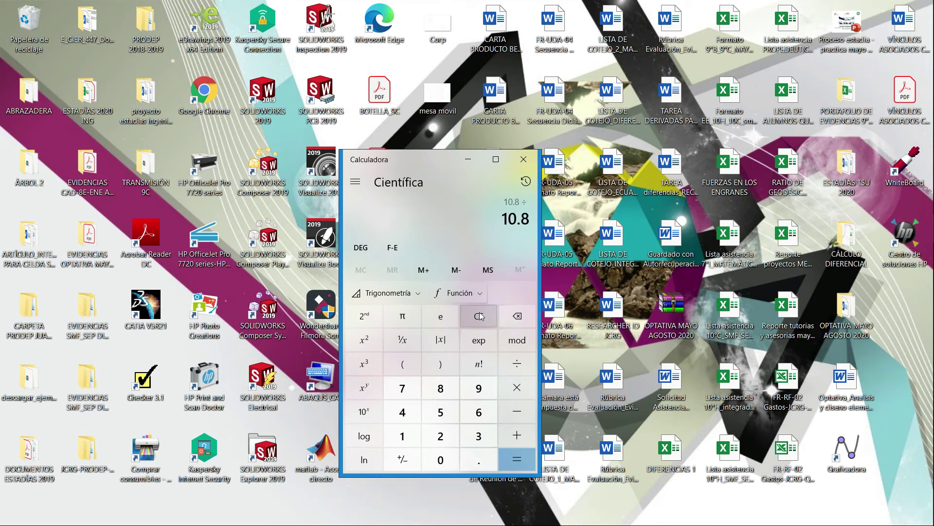
key(Return)
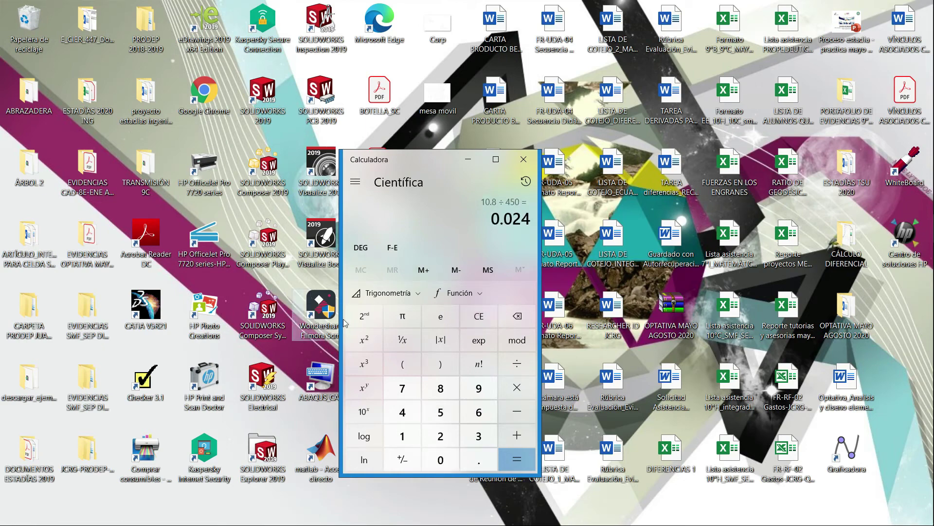
click(412, 294)
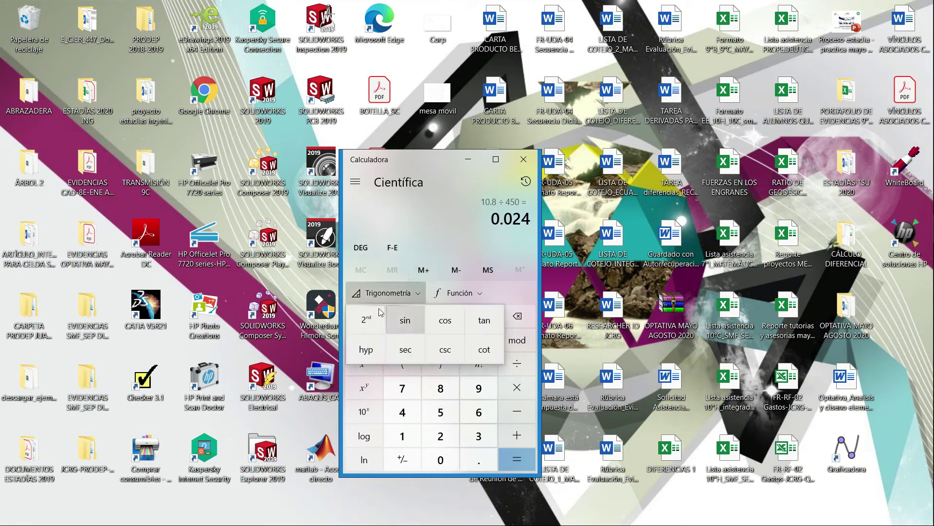
click(364, 324)
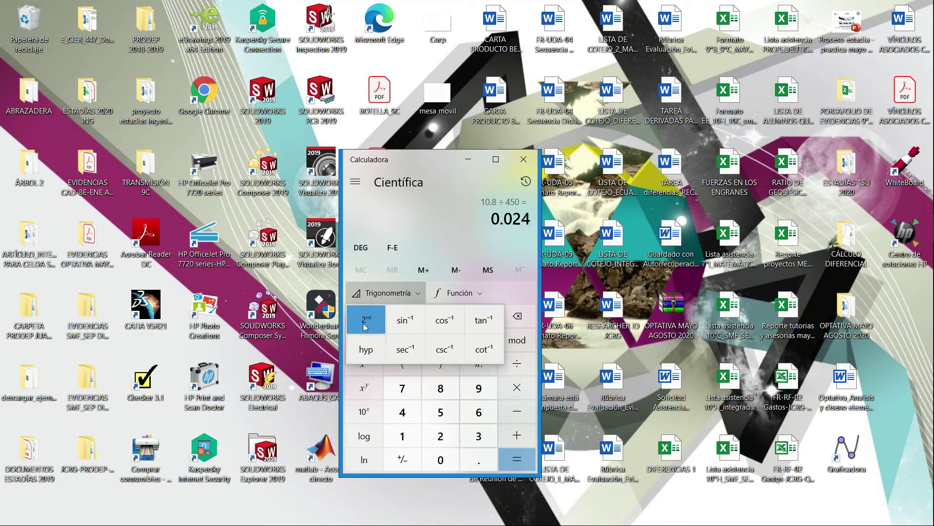
click(486, 327)
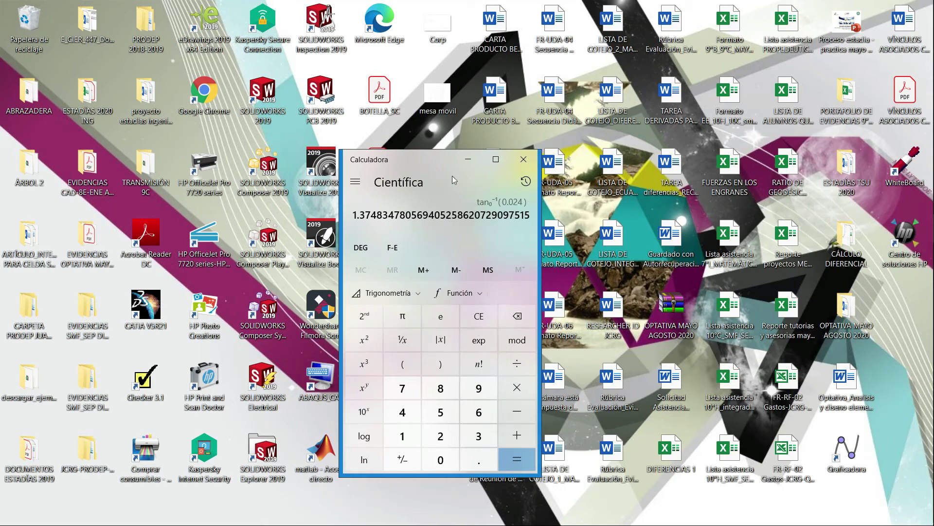
click(468, 159)
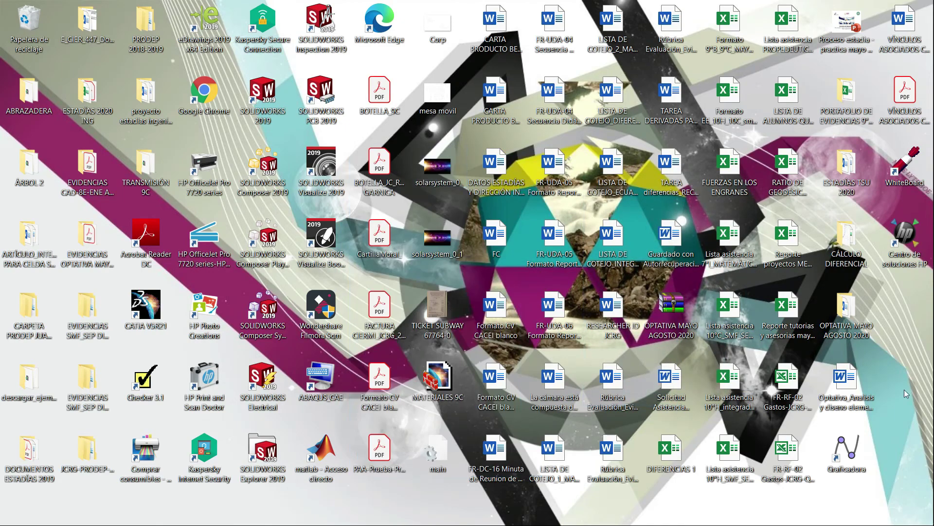
Switch back to the Word report, complete the obtained inclination line with "1.37°" and start a new line.
click(917, 294)
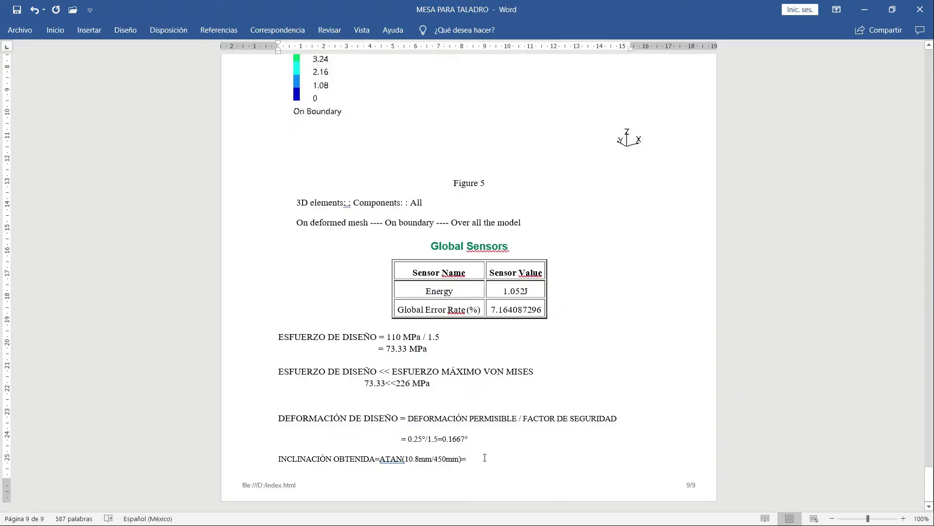
text(1.37)
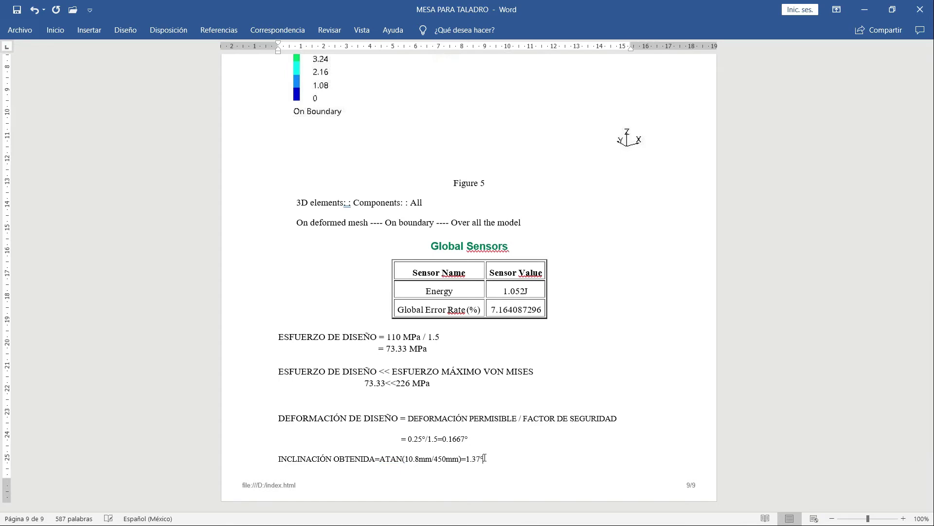
key(Return)
key(Return)
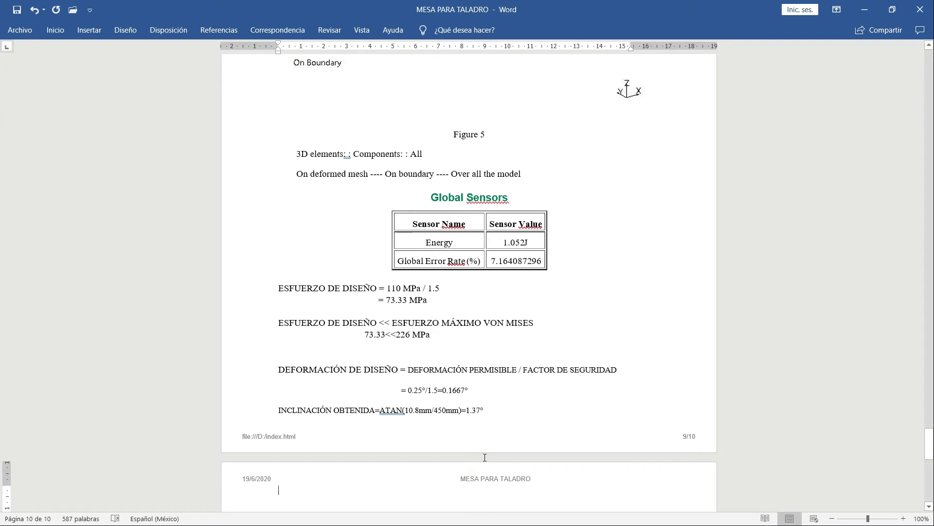
Write the comparison "DEFORMACIÓN DE DISEÑO << DEFORMACIÓN OBTENIDA" below the inclination result.
text(DEFOR)
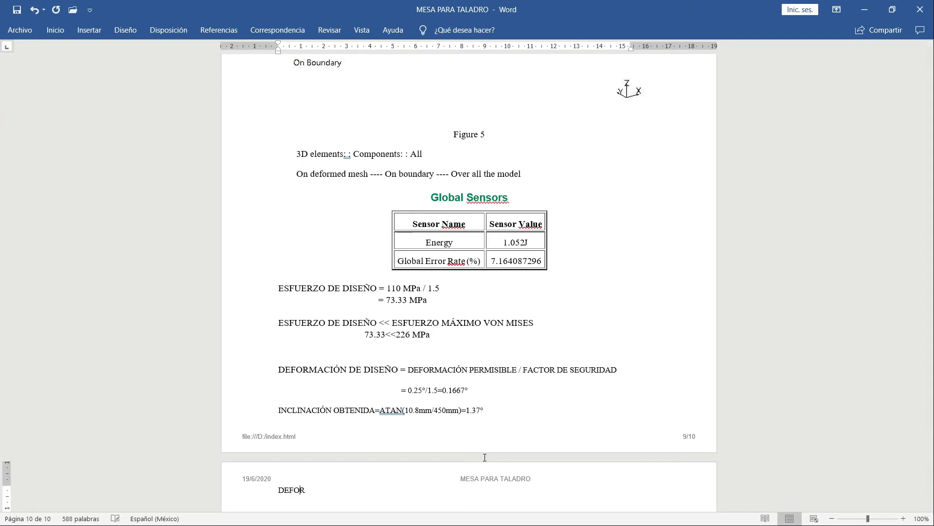
text(MACIÓN DE DISEÑO << DEFORMACI)
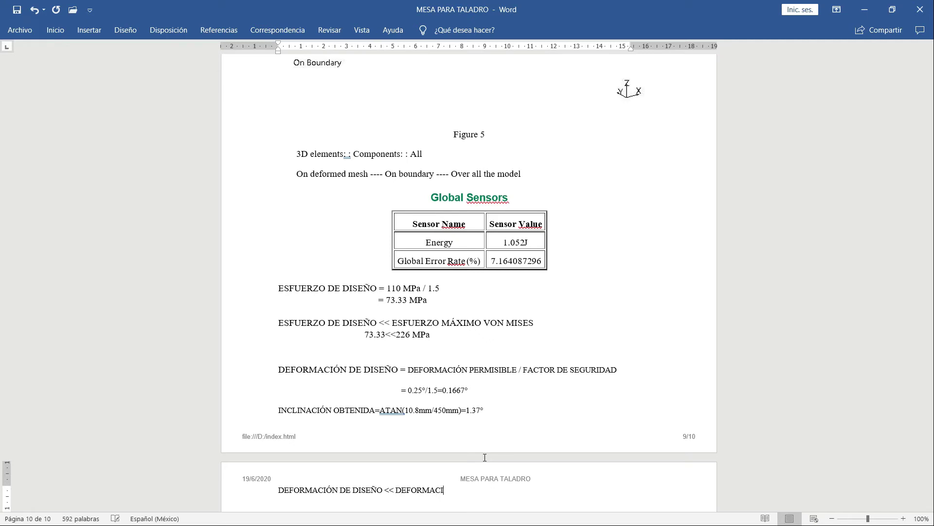
text(ÓN OBET)
key(BackSpace)
key(BackSpace)
text(TENIDO)
key(BackSpace)
text(A)
Write "0.1667°<<1.37°" under the deformation comparison and start a new line.
text(0.166)
text(7)
text(°<<)
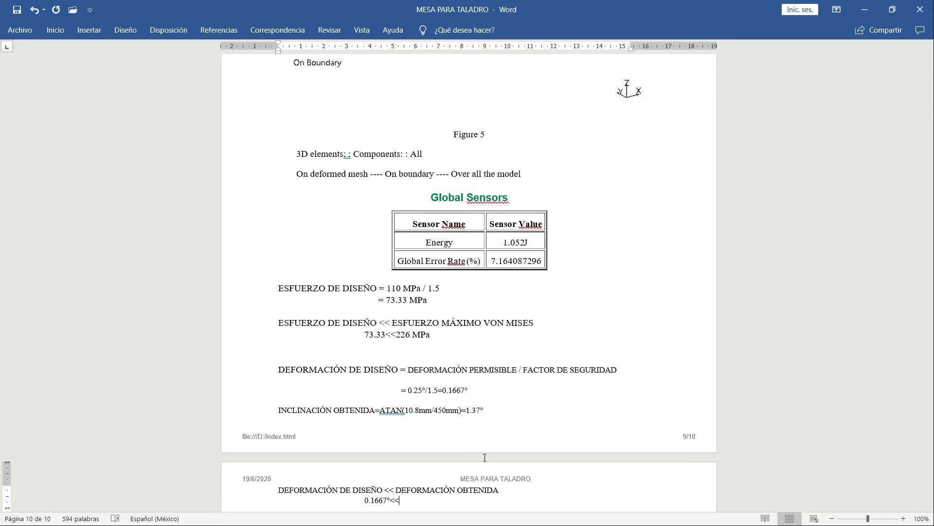
text(1.37°)
key(Return)
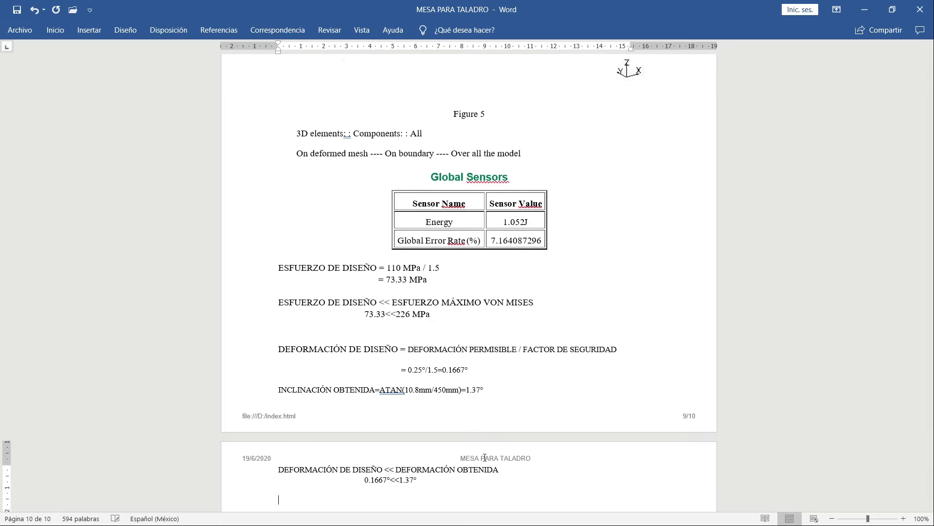
Add the conclusion "NO SE CUMPLE CON NINGUNO DE LOS DOS CRITERIOS" and start a new line.
text(NO SE CUMPLE CON NINGUJNO)
key(BackSpace)
key(BackSpace)
key(BackSpace)
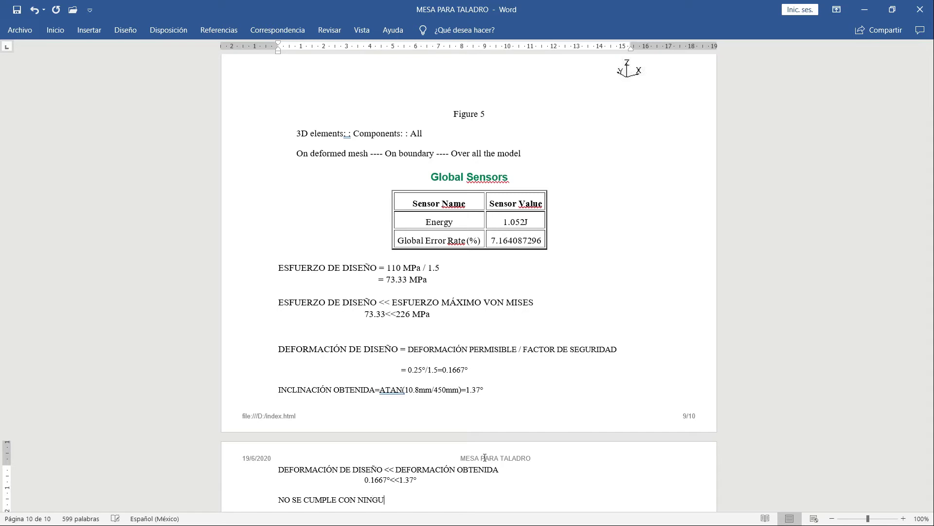
text(NO DE LOS DOS CRITERIOS)
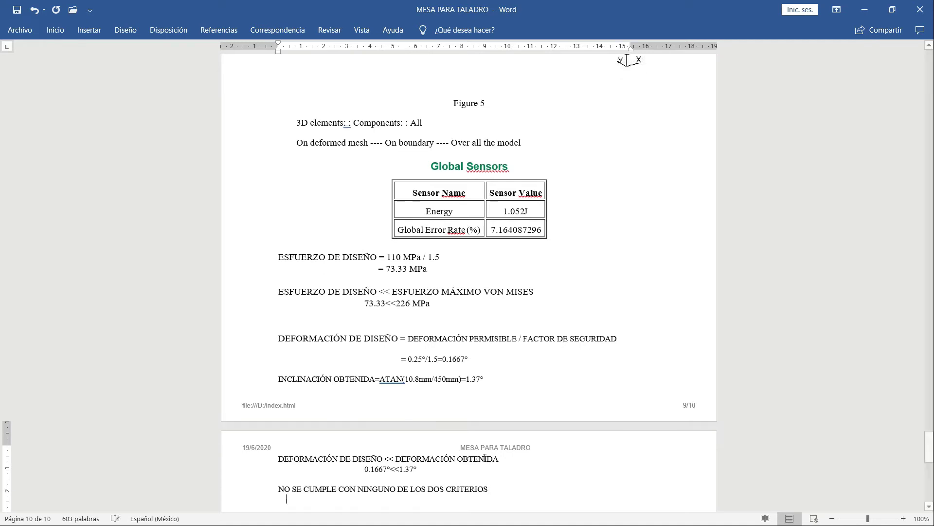
key(BackSpace)
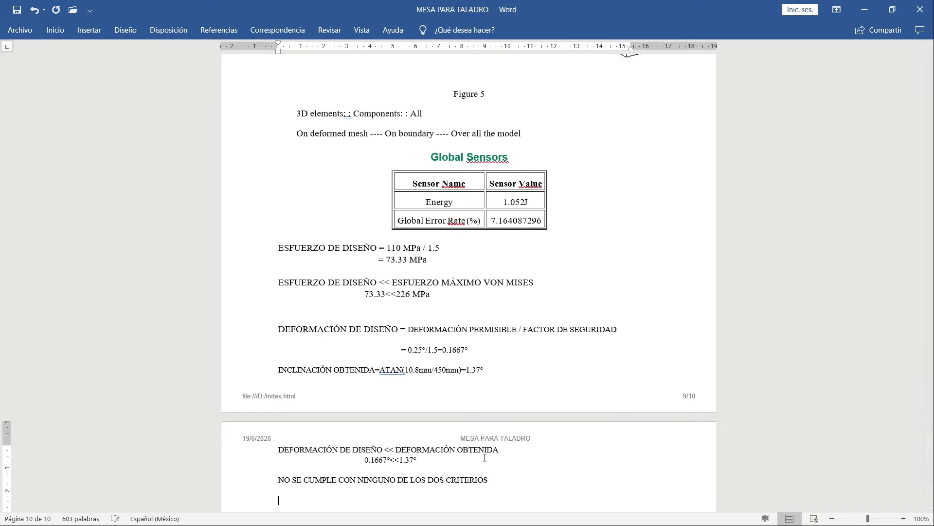
Write "SE REQUIEREN REALIZAR AJUSTES" below the conclusion.
text(SE RE)
text(QUIEREN REALIZAR AJ)
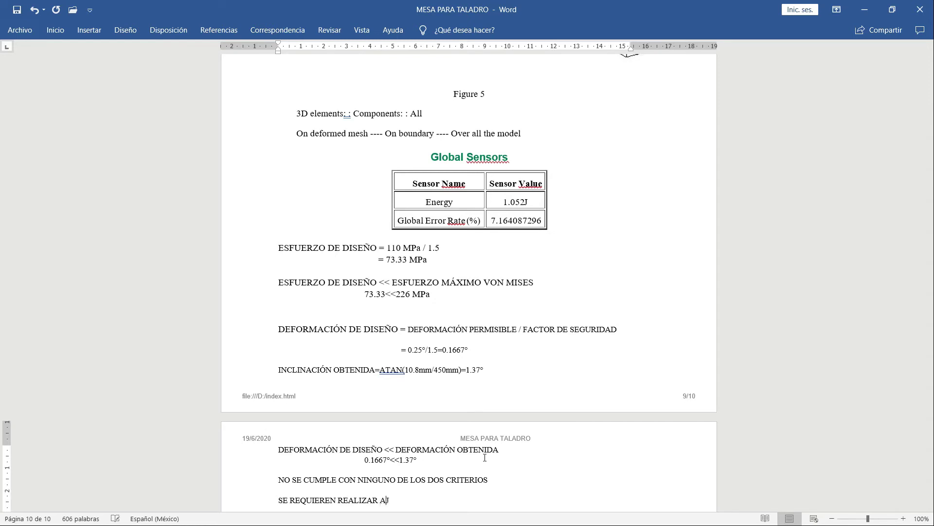
text(USTES)
Minimize the report, switch to CATIA and save the MESA PARA TALADRO analysis, accepting the save of its related documents.
click(865, 10)
click(911, 258)
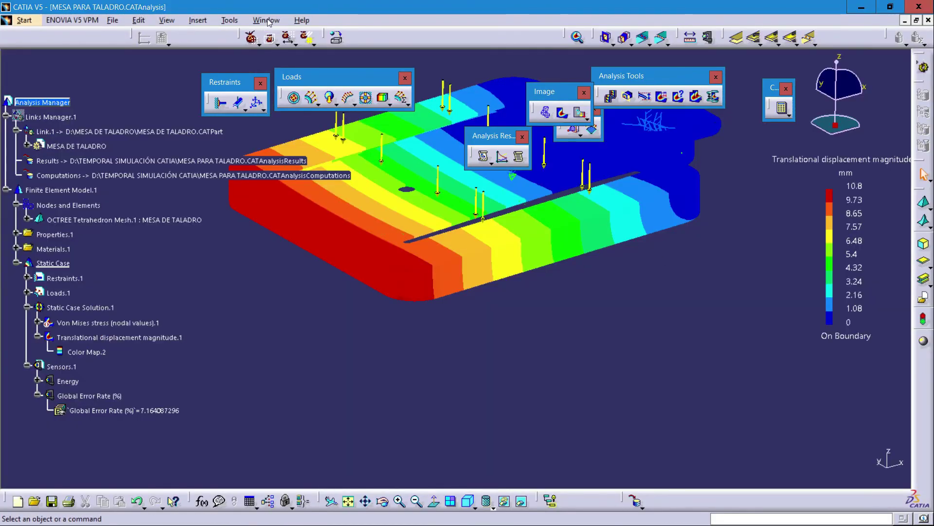
click(52, 506)
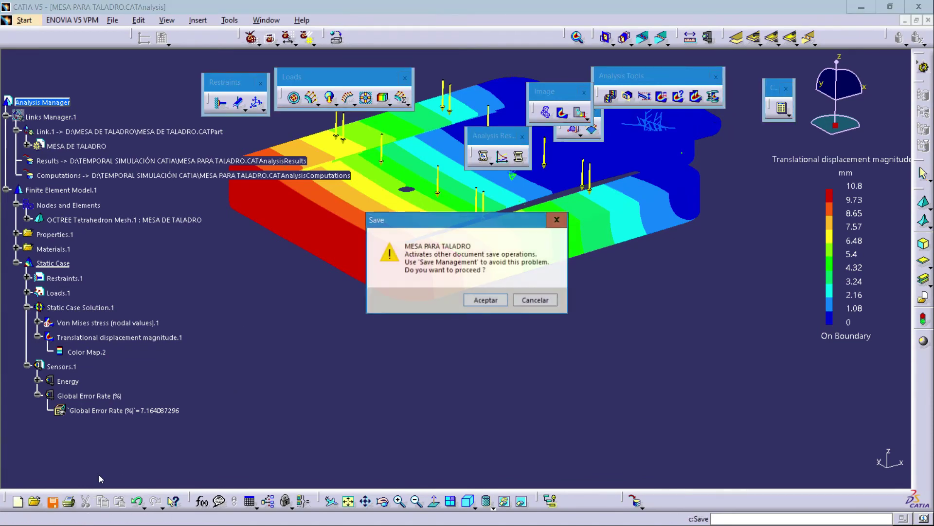
click(477, 301)
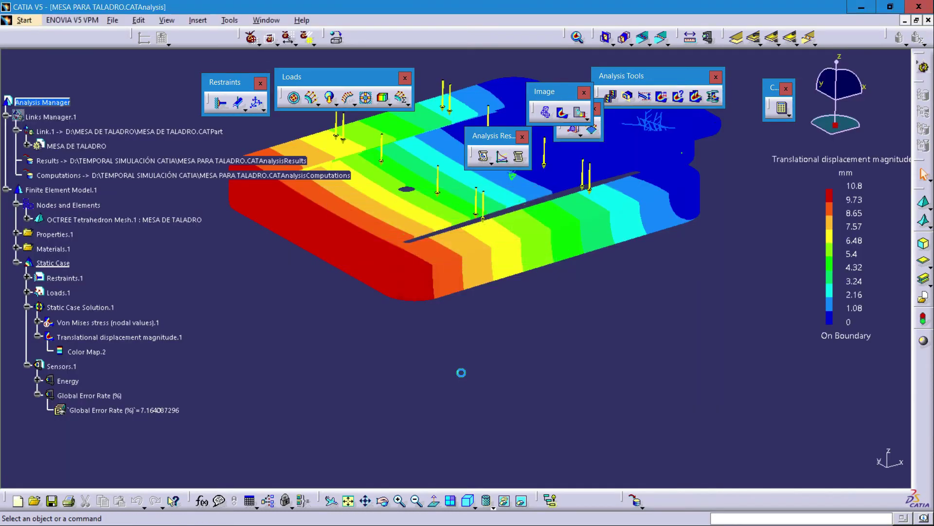
Switch to the MESA DE TALADRO.CATPart document and show the table's ribbed underside.
click(263, 22)
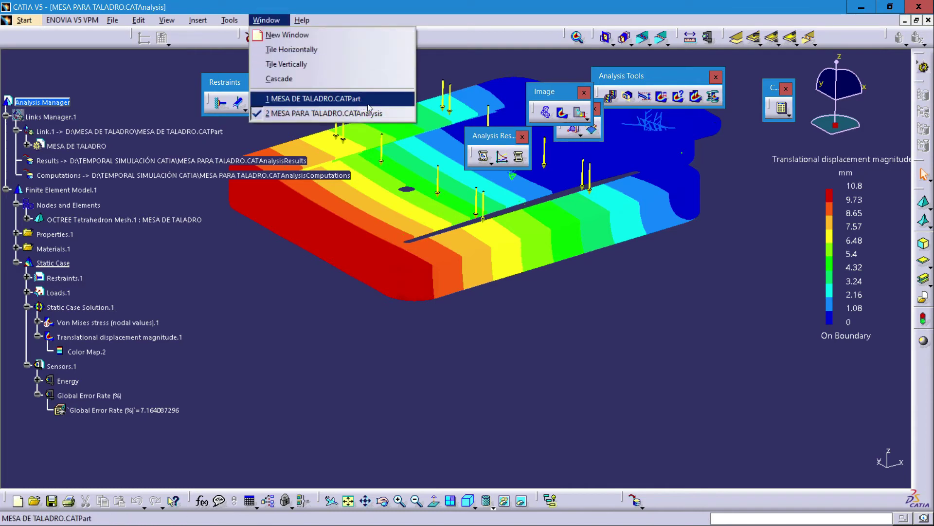
click(371, 104)
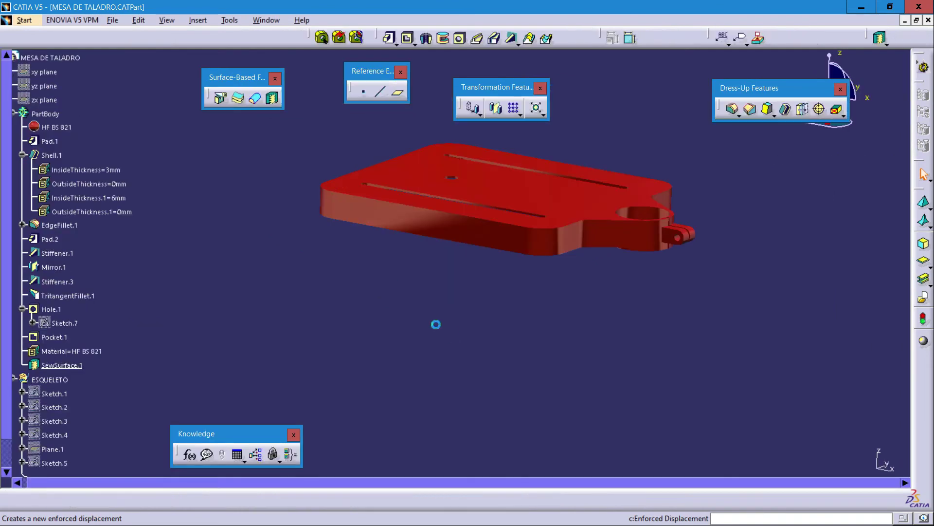
middle_drag(351, 316, 480, 267)
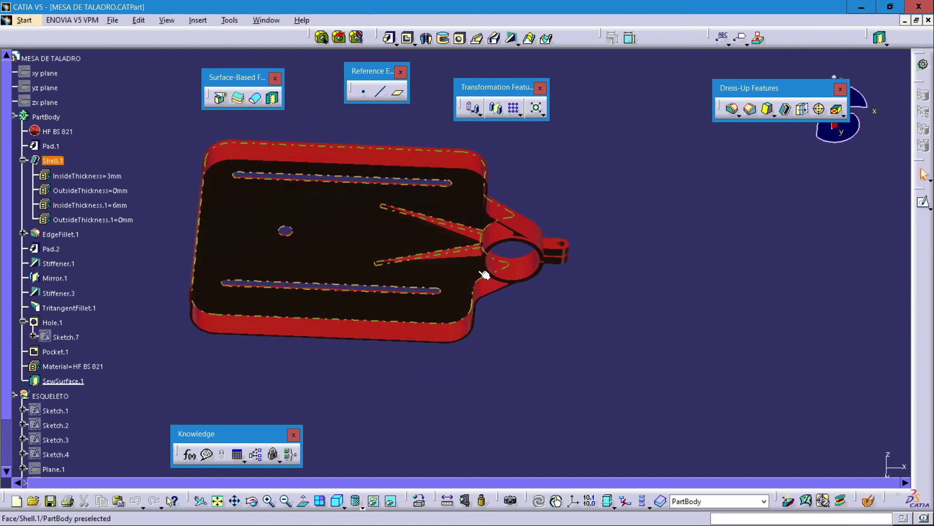
middle_drag(511, 310, 514, 395)
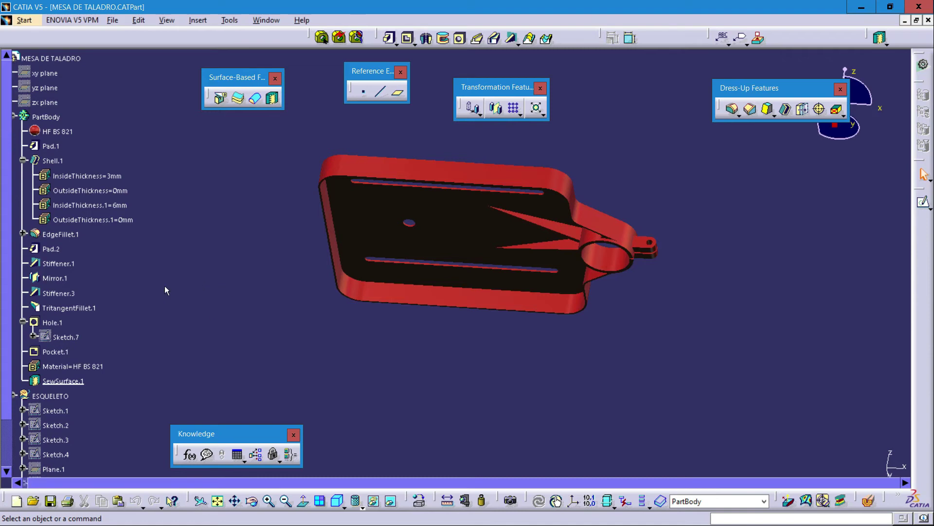
Open Sketch.5 of ESQUELETO for editing and set the stiffener line's horizontal offset from the origin to 300 mm.
scroll(165, 289, down, 1)
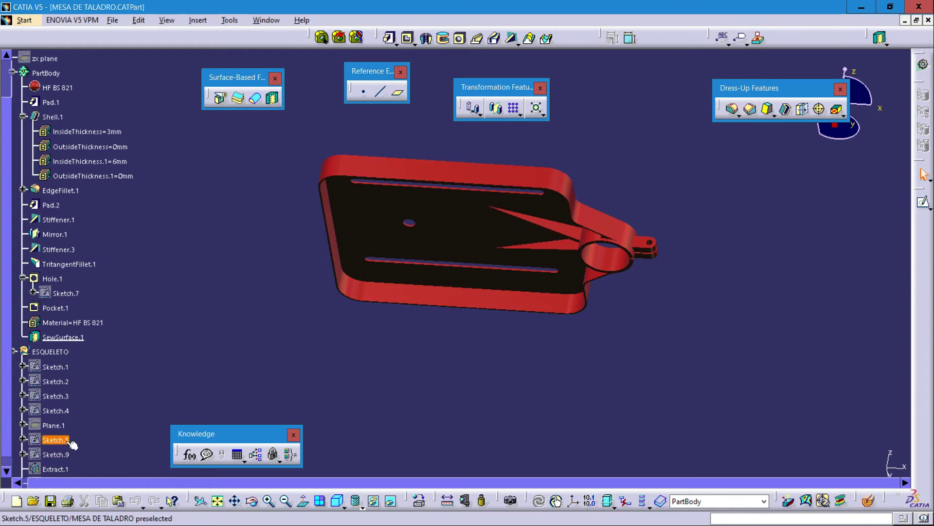
double_click(55, 440)
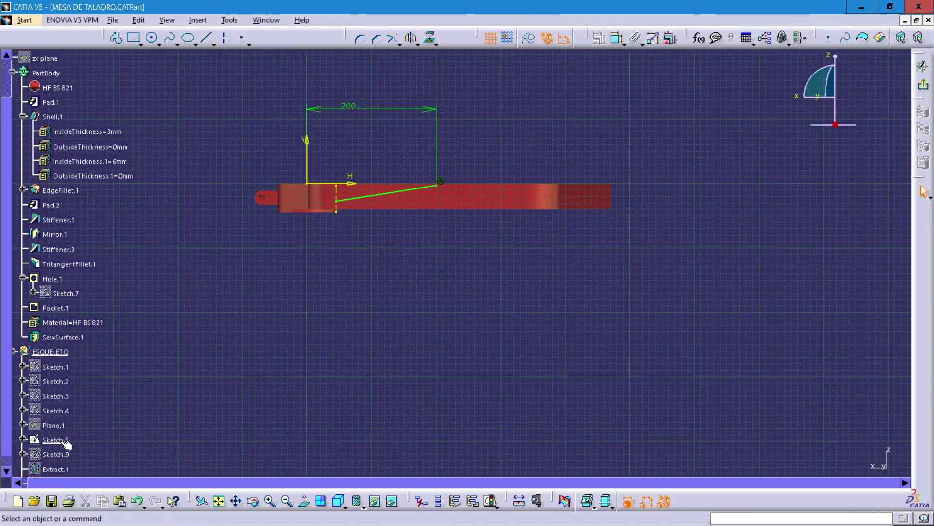
middle_drag(357, 344, 490, 386)
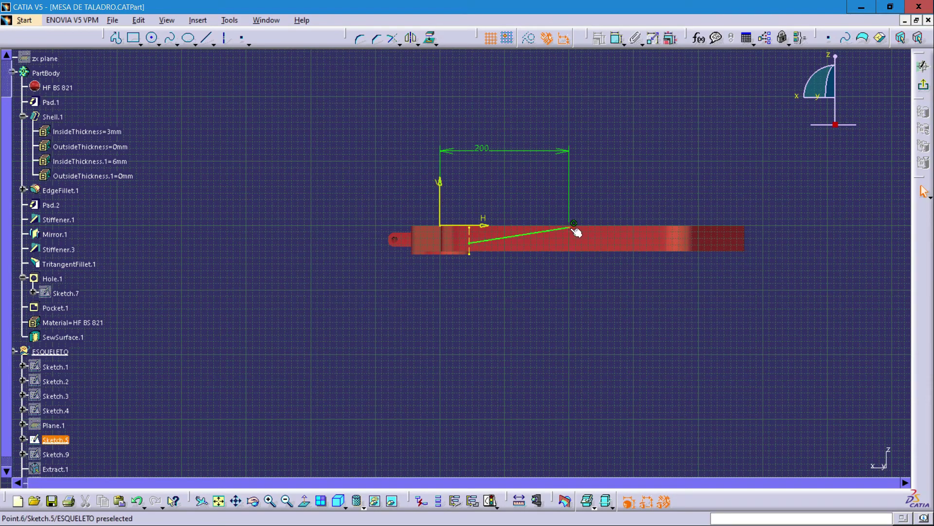
double_click(492, 148)
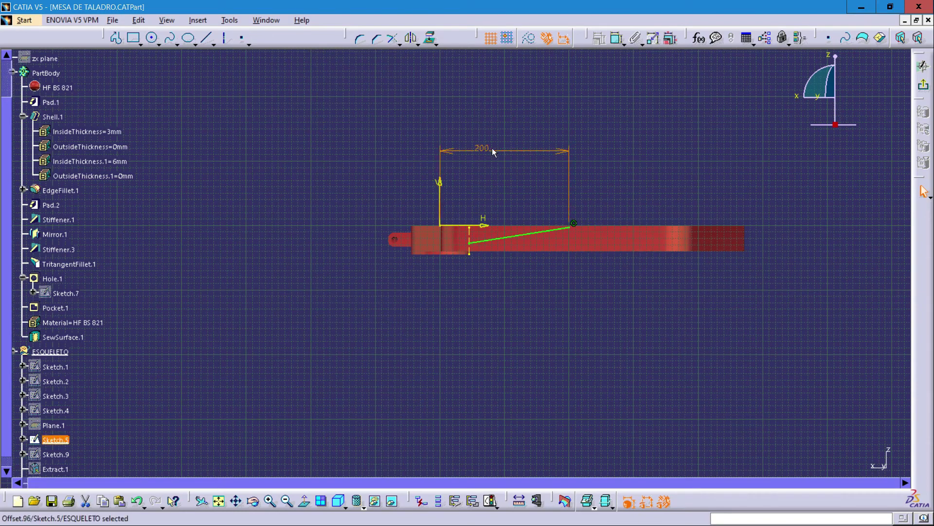
text(300mm)
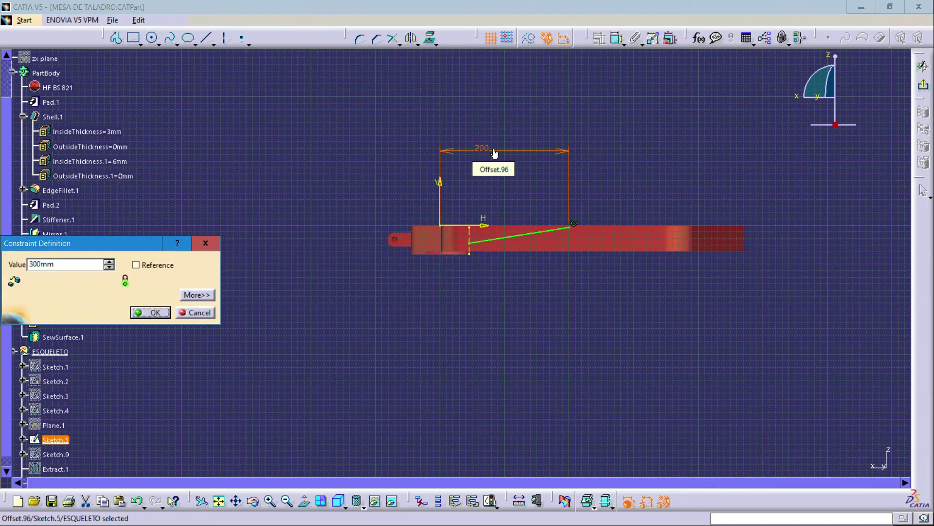
key(Return)
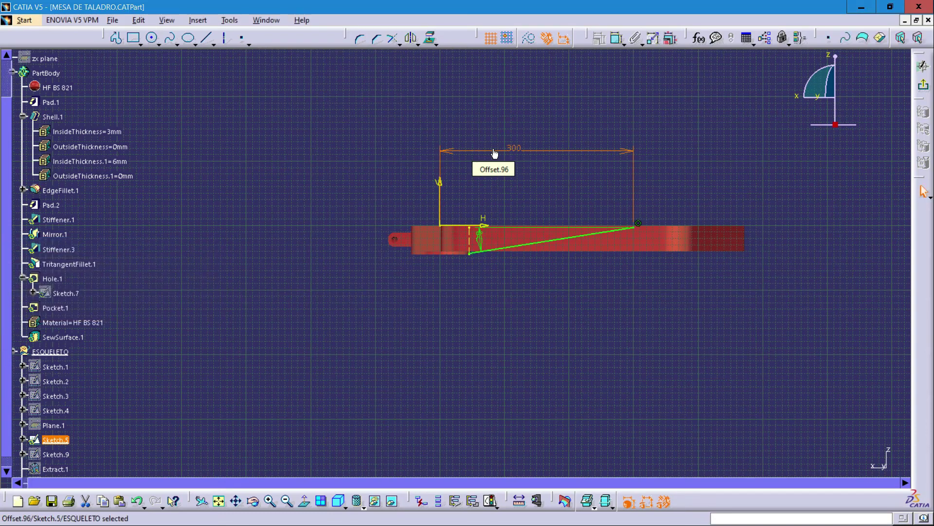
Check the stiffener line against the table's underside and clamping ring, and exit Sketch.5 to update the part.
mouse_move(573, 157)
middle_down()
mouse_move(528, 313)
mouse_move(514, 323)
mouse_move(576, 338)
mouse_move(604, 301)
middle_up()
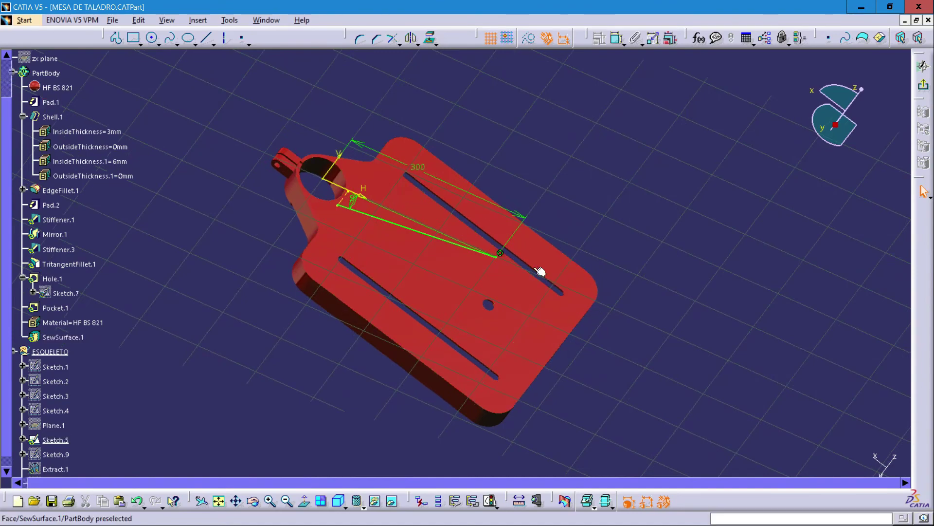
middle_drag(598, 197, 417, 330)
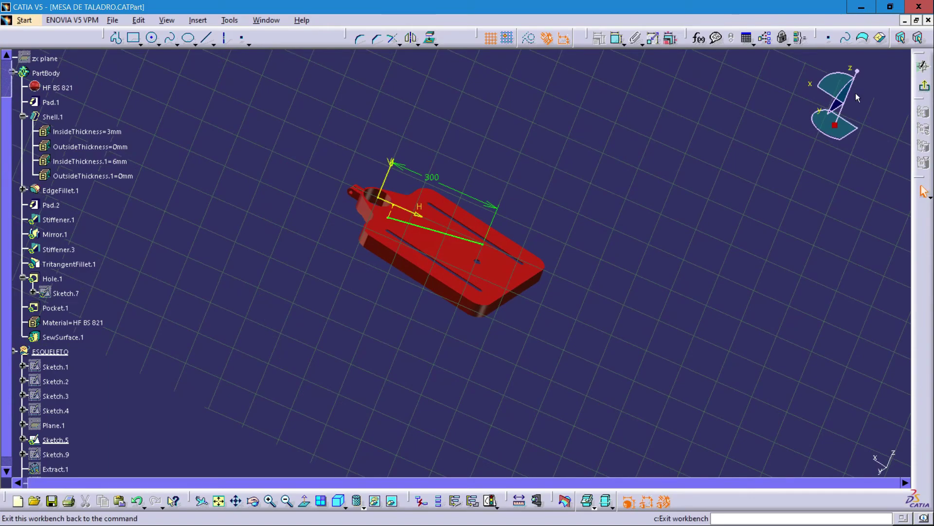
mouse_move(352, 415)
middle_down()
mouse_move(386, 302)
mouse_move(378, 282)
mouse_move(288, 217)
mouse_move(267, 244)
mouse_move(442, 111)
mouse_move(288, 296)
mouse_move(204, 341)
mouse_move(402, 213)
mouse_move(382, 338)
mouse_move(347, 201)
mouse_move(363, 327)
mouse_move(448, 357)
mouse_move(511, 328)
mouse_move(181, 380)
mouse_move(292, 340)
mouse_move(389, 272)
mouse_move(676, 261)
middle_up()
middle_drag(380, 317, 355, 247)
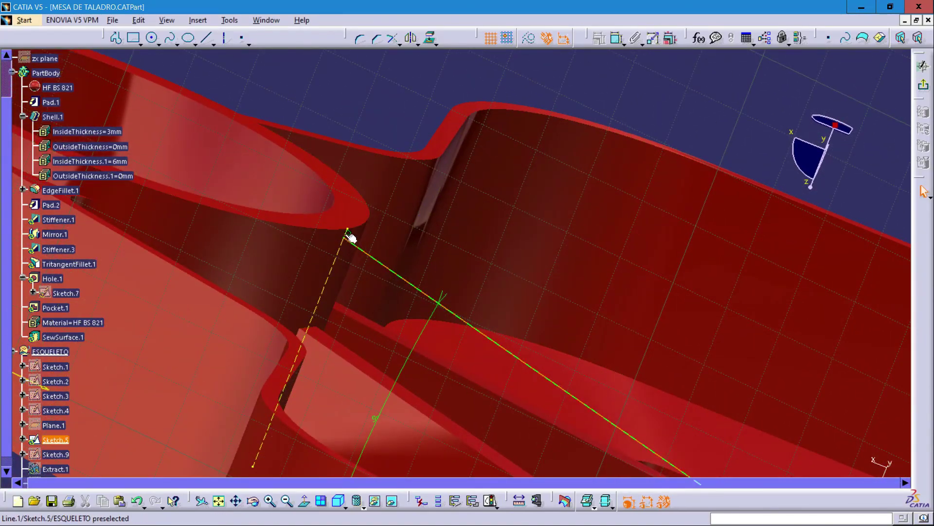
middle_drag(446, 255, 428, 360)
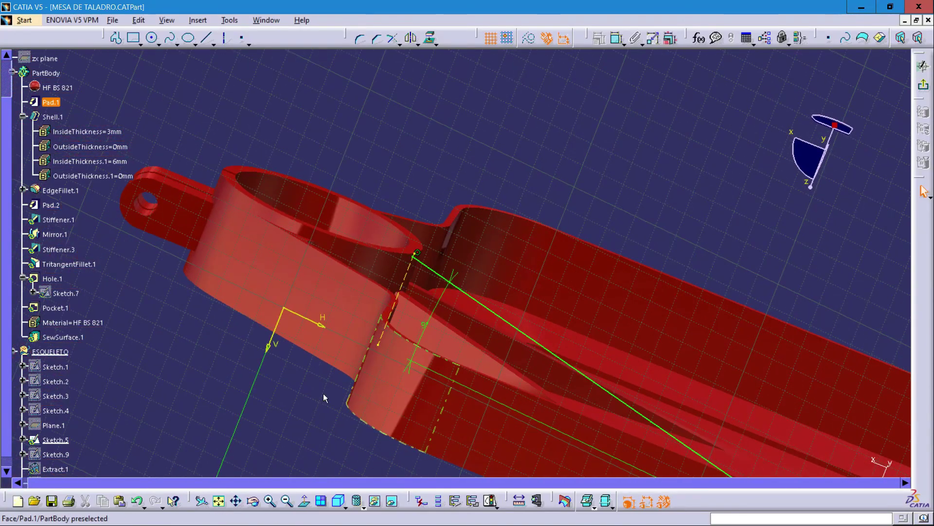
middle_drag(323, 393, 346, 407)
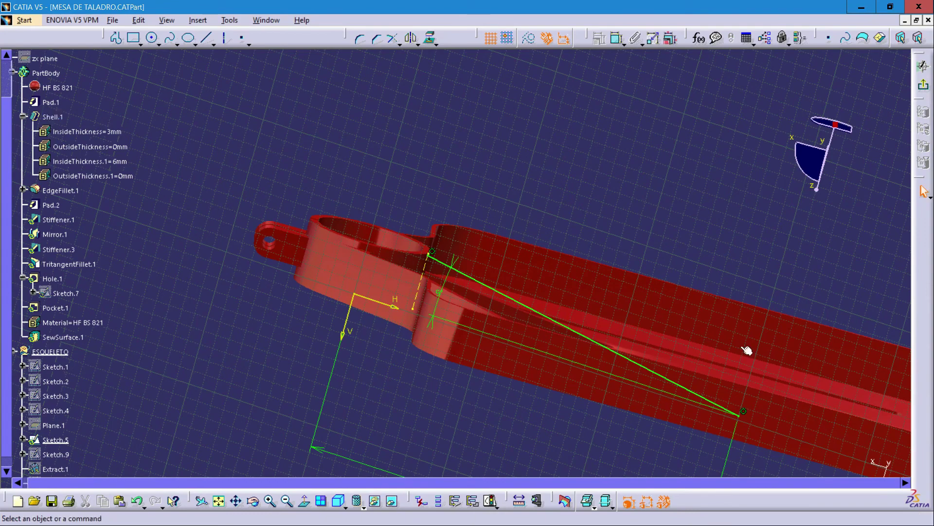
click(923, 66)
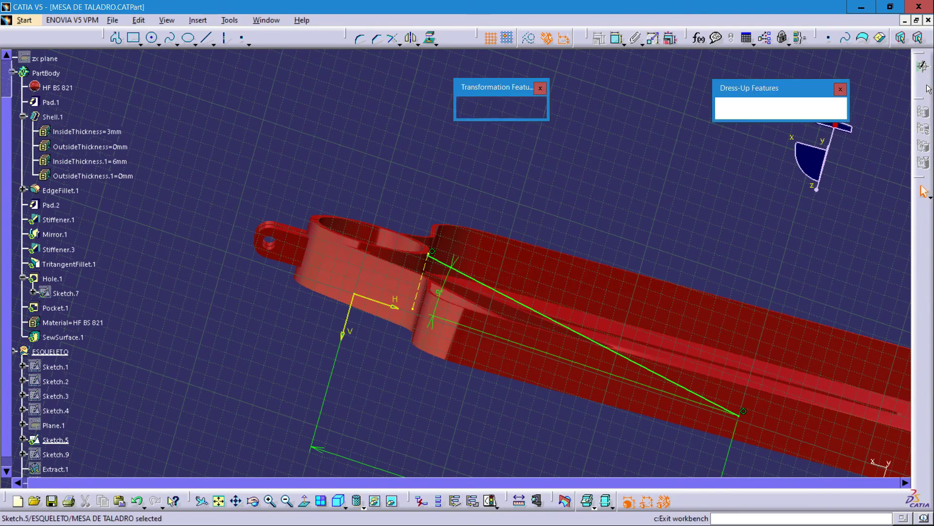
Set Stiffener.1's thickness to 21 mm, keeping the neutral fiber option.
middle_drag(547, 271, 636, 256)
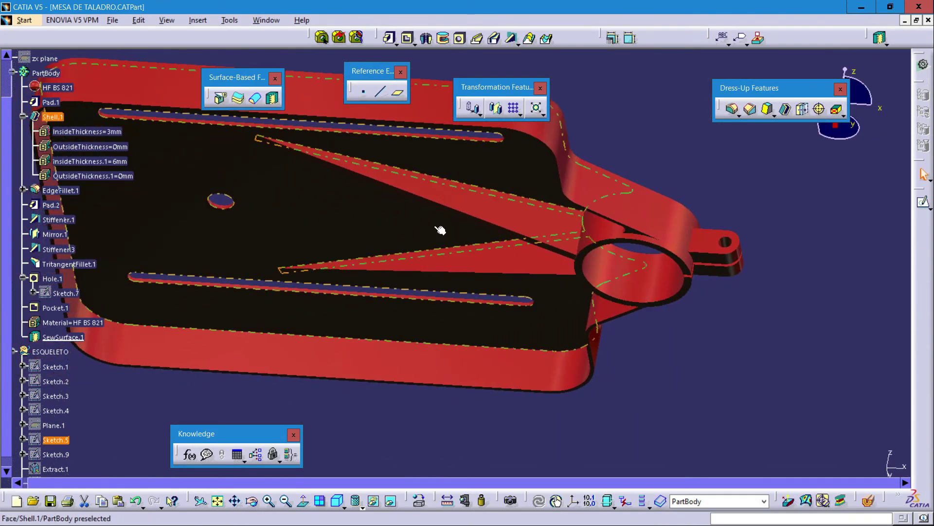
middle_drag(451, 251, 542, 228)
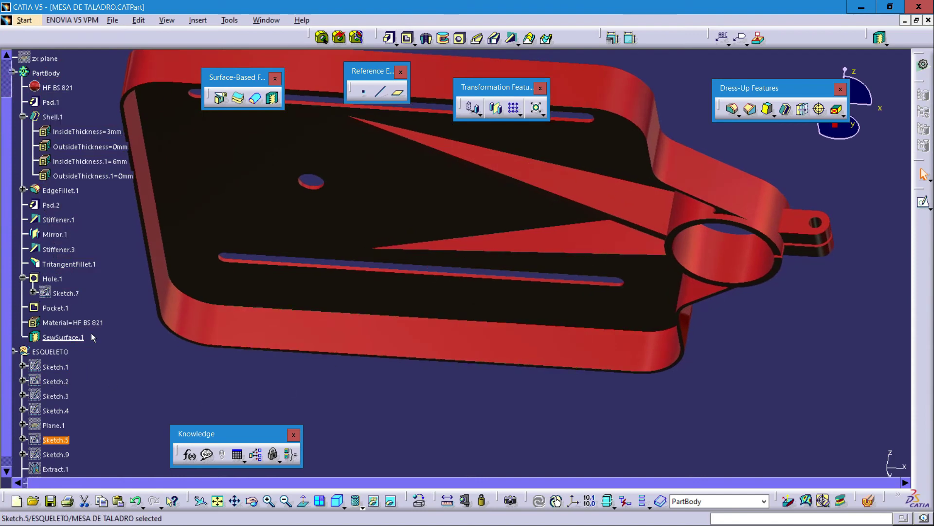
double_click(59, 219)
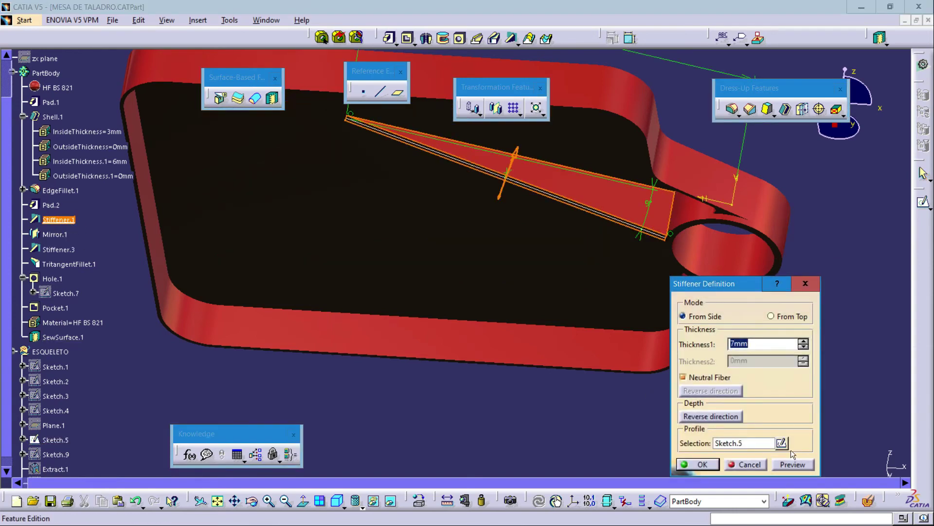
text(21)
click(696, 464)
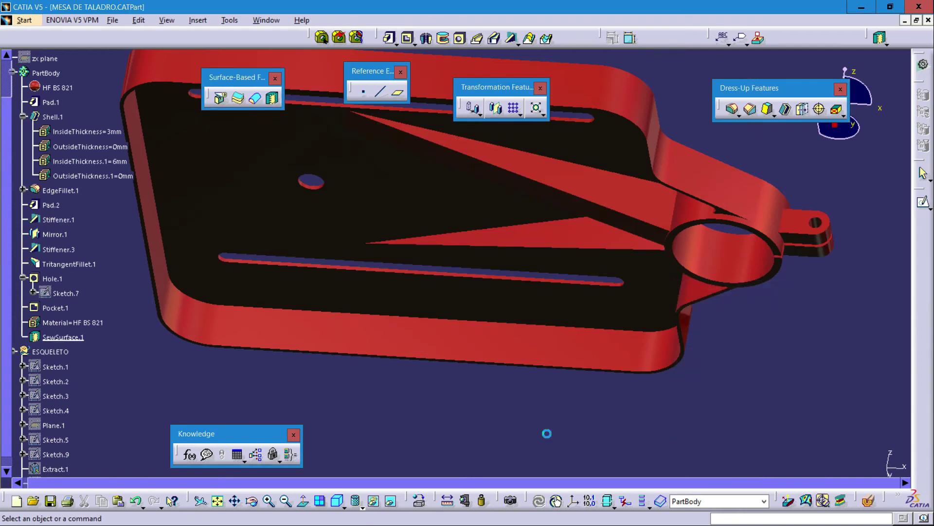
Open Sketch.3 of ESQUELETO for editing and set the slots' length to 260 mm.
middle_drag(459, 413, 333, 178)
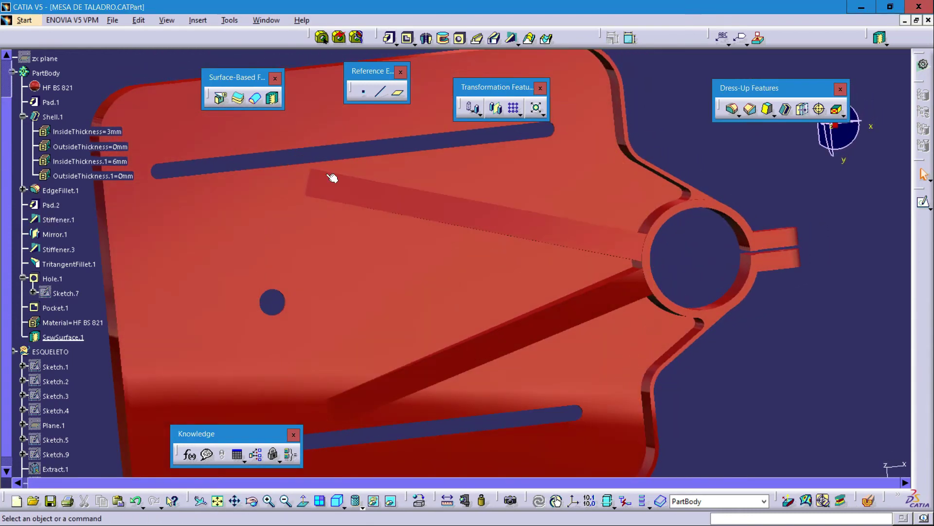
middle_drag(373, 261, 384, 194)
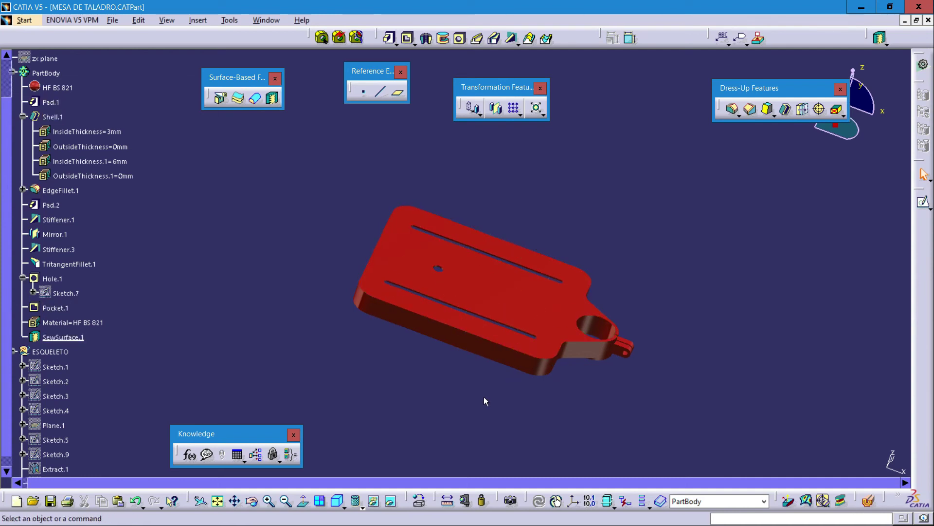
middle_drag(483, 396, 381, 288)
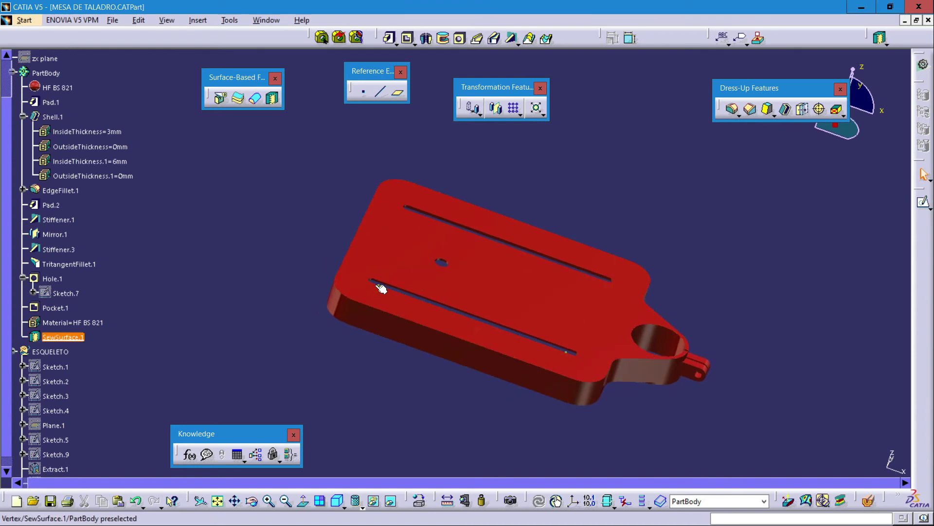
middle_drag(458, 394, 474, 353)
scroll(214, 295, down, 1)
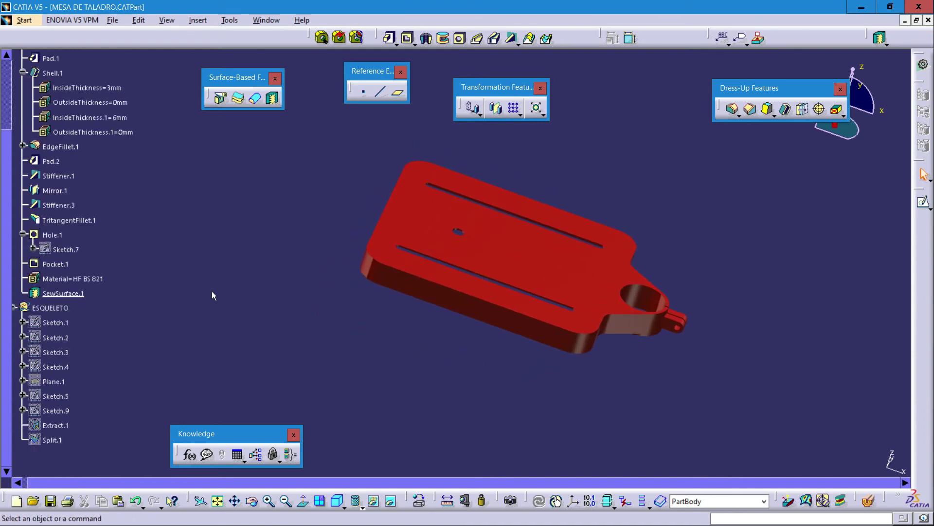
double_click(58, 352)
mouse_move(346, 306)
middle_down()
mouse_move(370, 370)
mouse_move(347, 368)
mouse_move(375, 338)
middle_up()
middle_drag(620, 274, 594, 257)
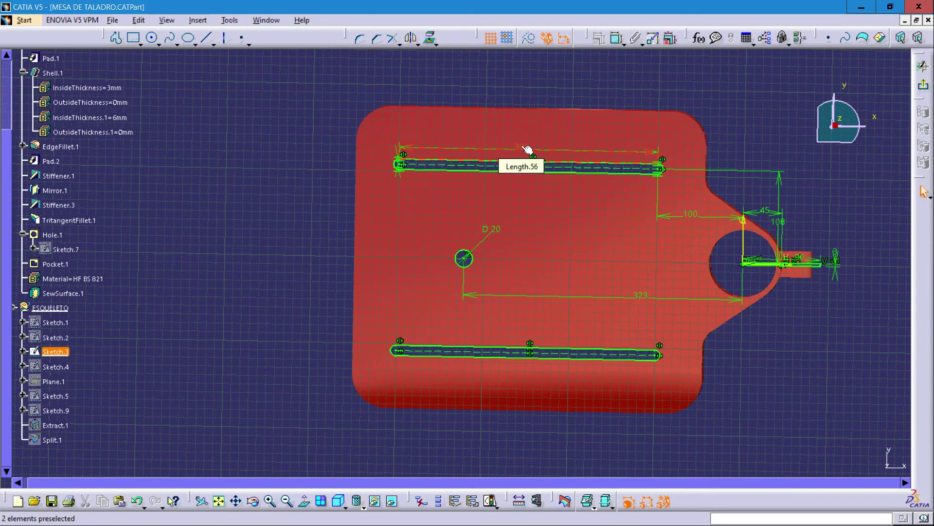
double_click(527, 150)
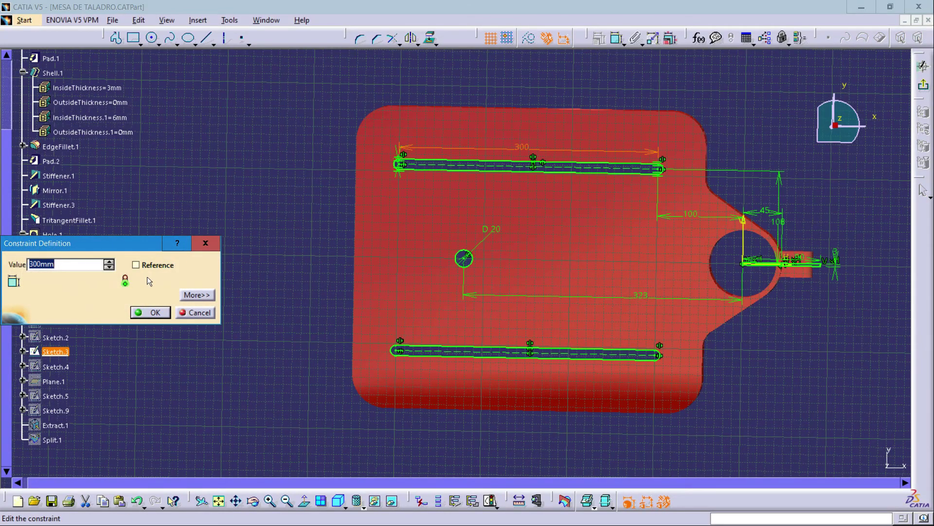
text(260)
click(151, 312)
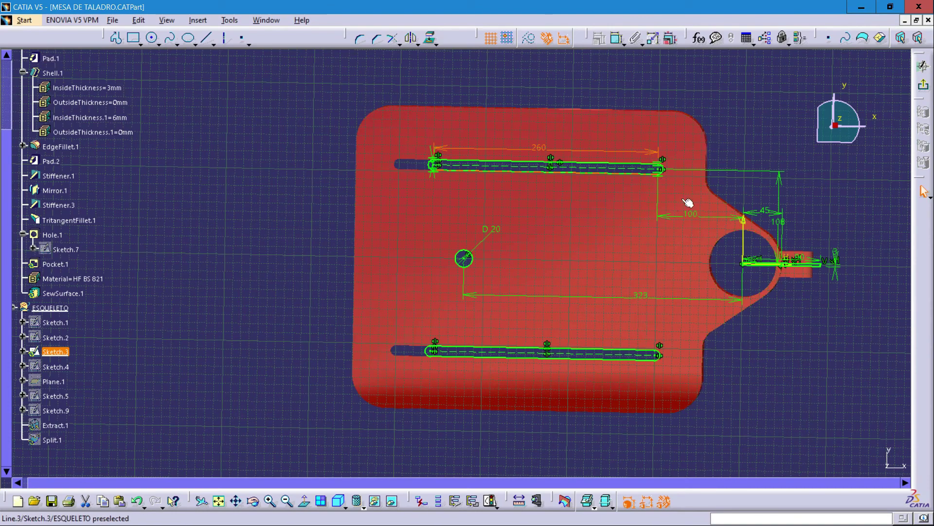
Set the slots' horizontal offset from the ring center to 120 mm and exit the sketch.
click(693, 217)
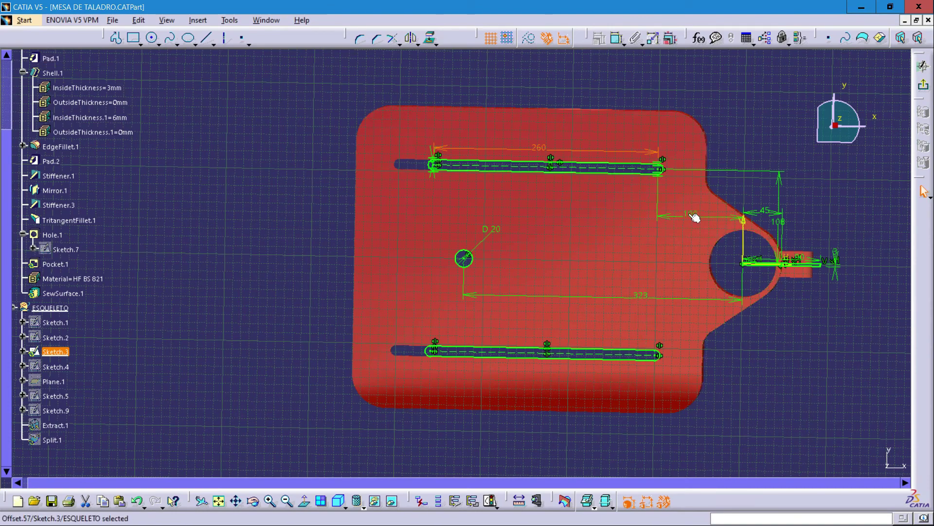
double_click(693, 217)
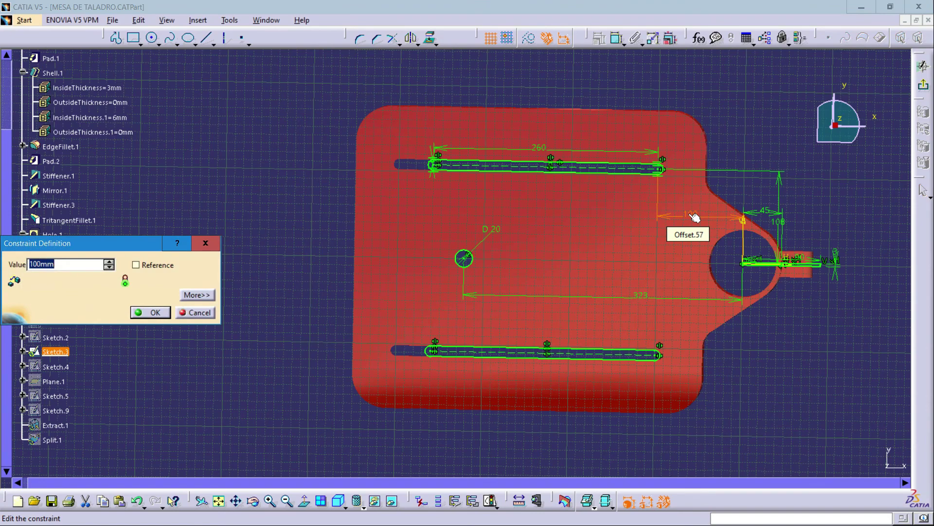
text(120)
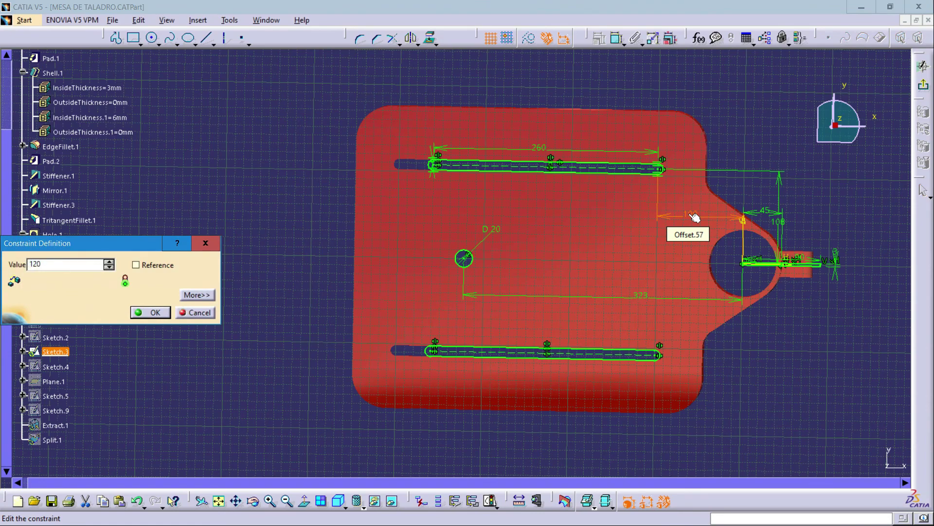
click(141, 312)
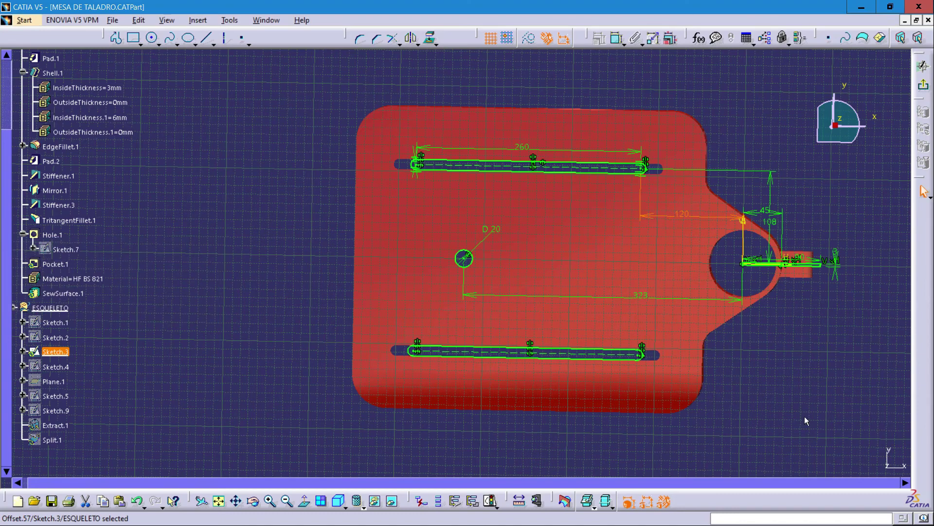
mouse_move(729, 429)
middle_down()
mouse_move(728, 408)
mouse_move(731, 417)
middle_up()
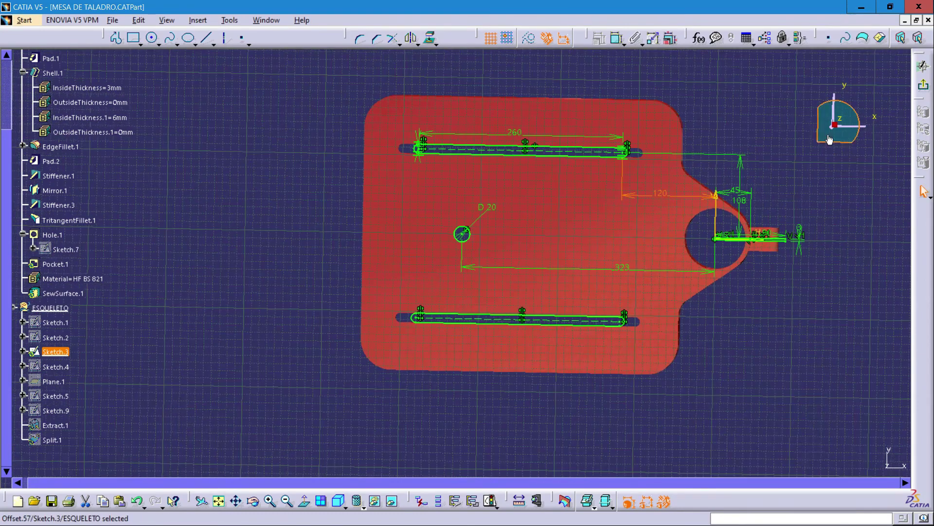
click(928, 89)
click(923, 86)
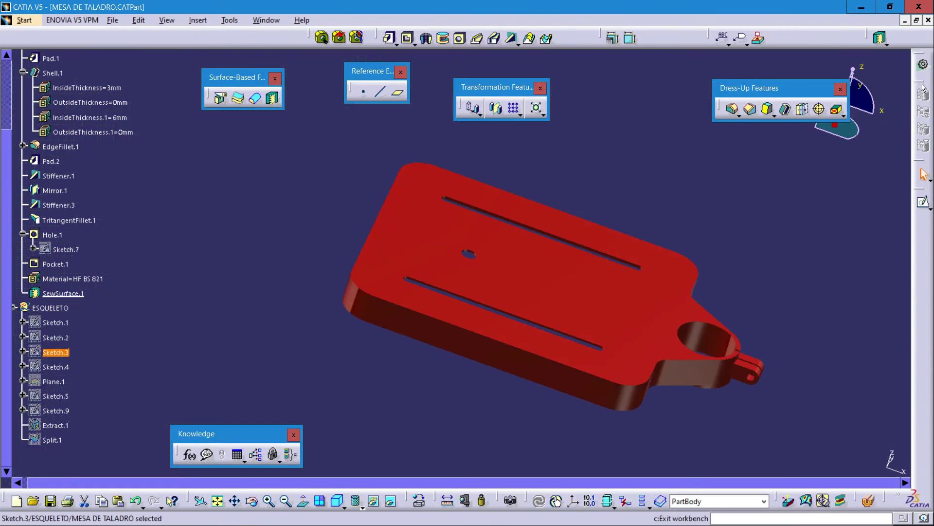
Set the InsideThickness parameter of Shell.1 to 4 mm.
mouse_move(456, 419)
middle_down()
mouse_move(454, 388)
mouse_move(449, 396)
mouse_move(484, 363)
mouse_move(484, 206)
mouse_move(511, 396)
mouse_move(528, 396)
mouse_move(486, 382)
mouse_move(482, 399)
mouse_move(489, 370)
middle_up()
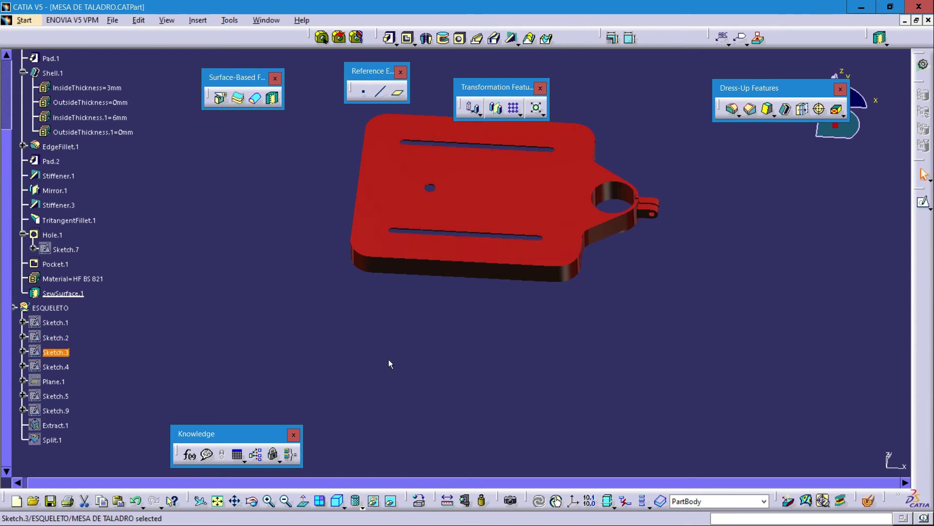
middle_drag(388, 360, 475, 308)
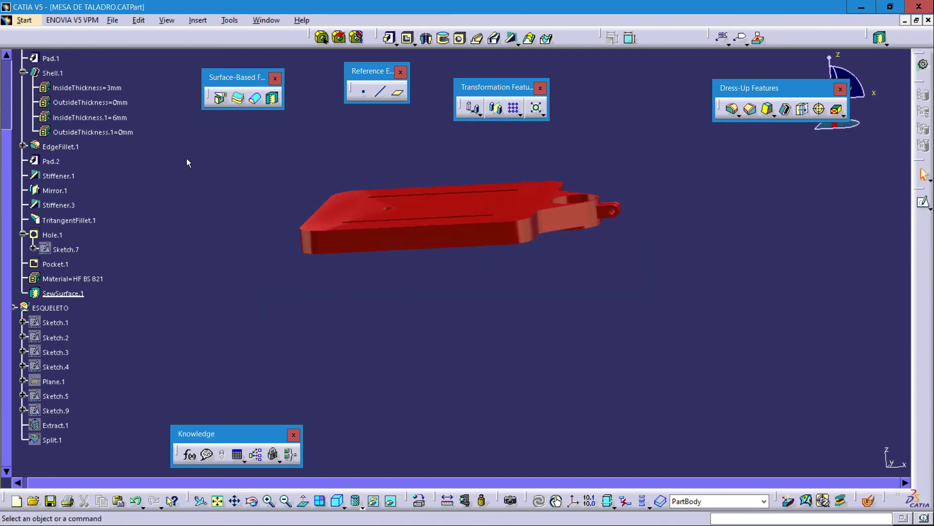
click(23, 73)
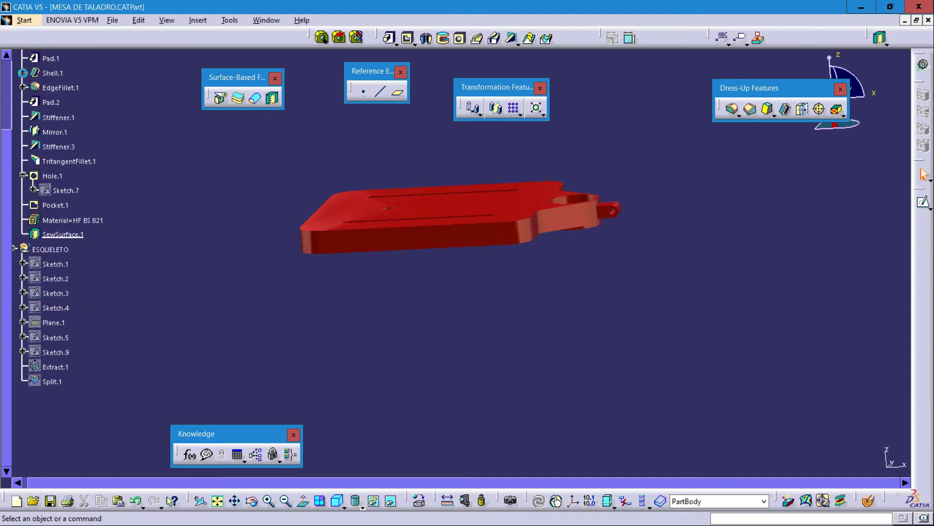
click(23, 72)
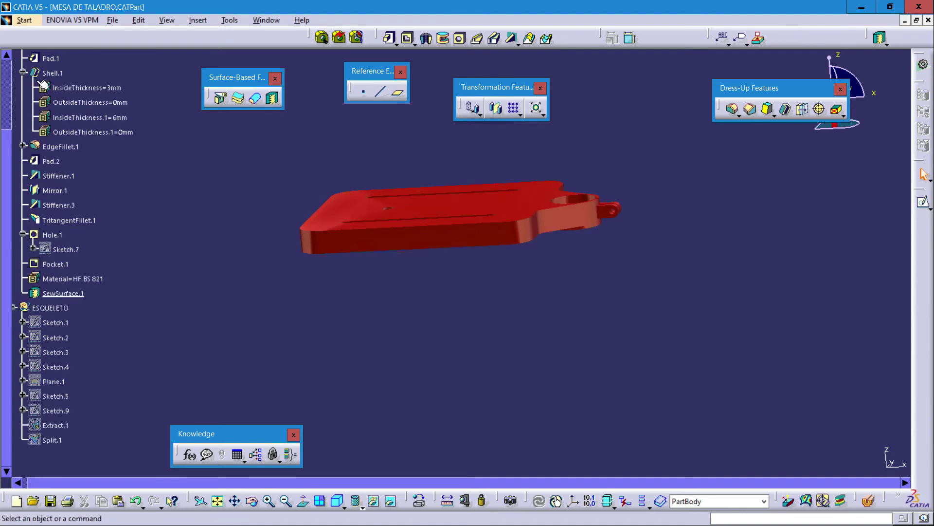
double_click(106, 90)
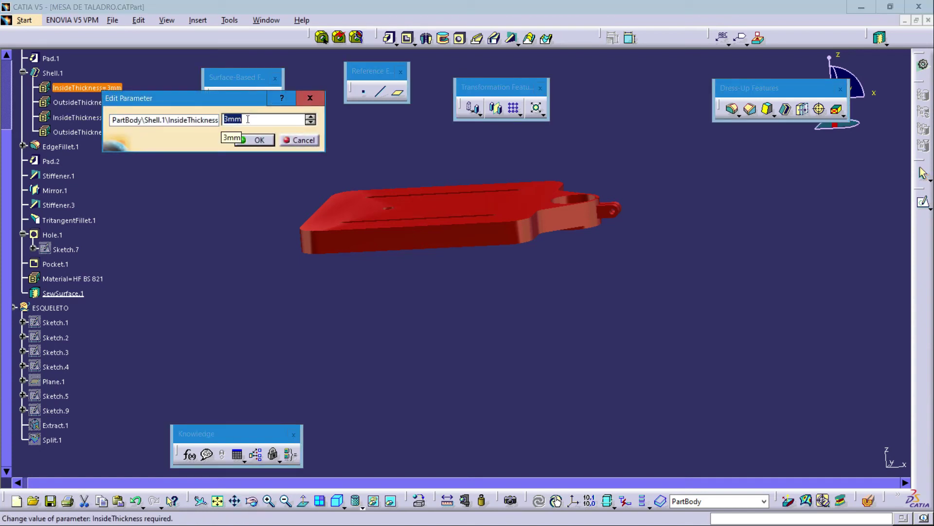
text(4)
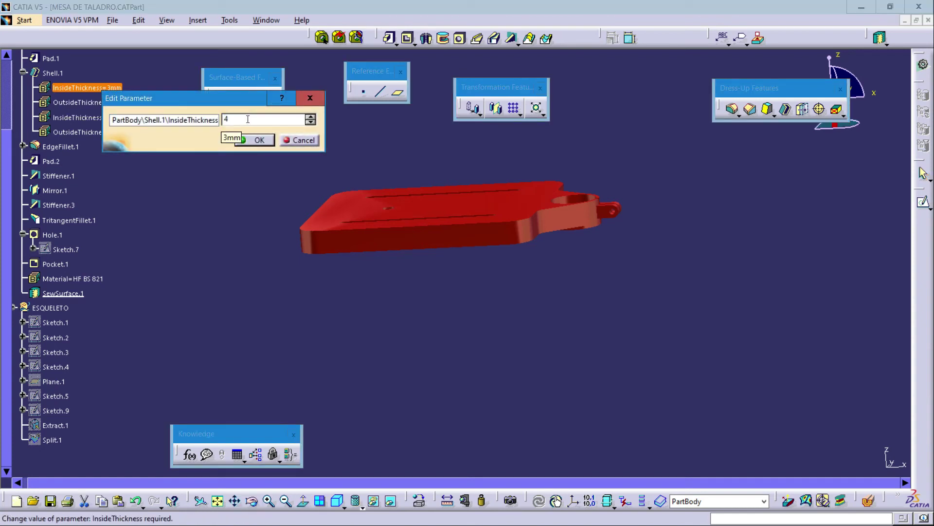
click(260, 141)
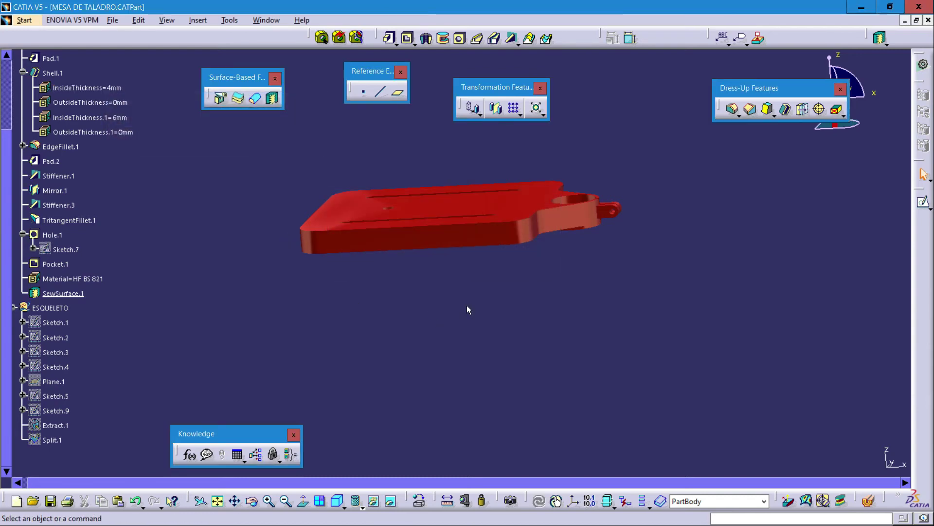
Save the MESA DE TALADRO part and switch to the MESA PARA TALADRO.CATAnalysis document, showing the loaded table from above.
middle_drag(466, 305, 460, 169)
middle_drag(579, 185, 399, 292)
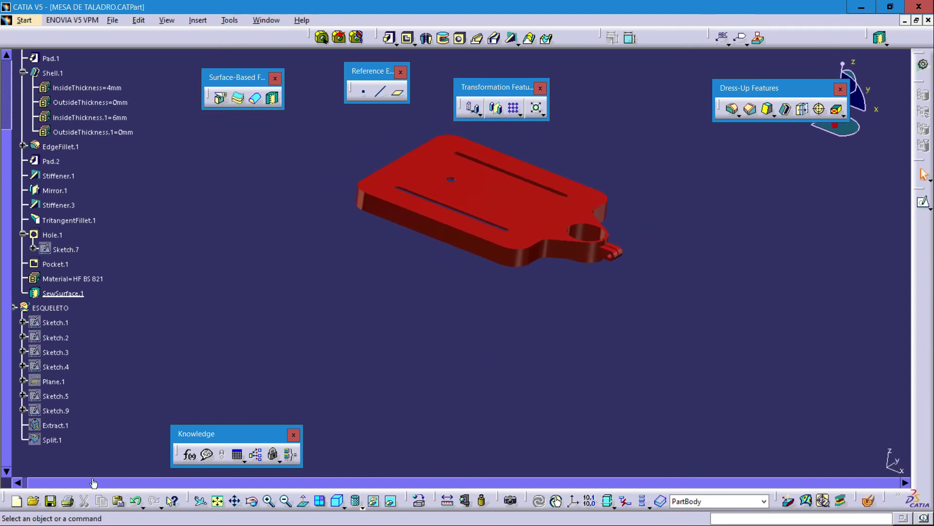
click(50, 501)
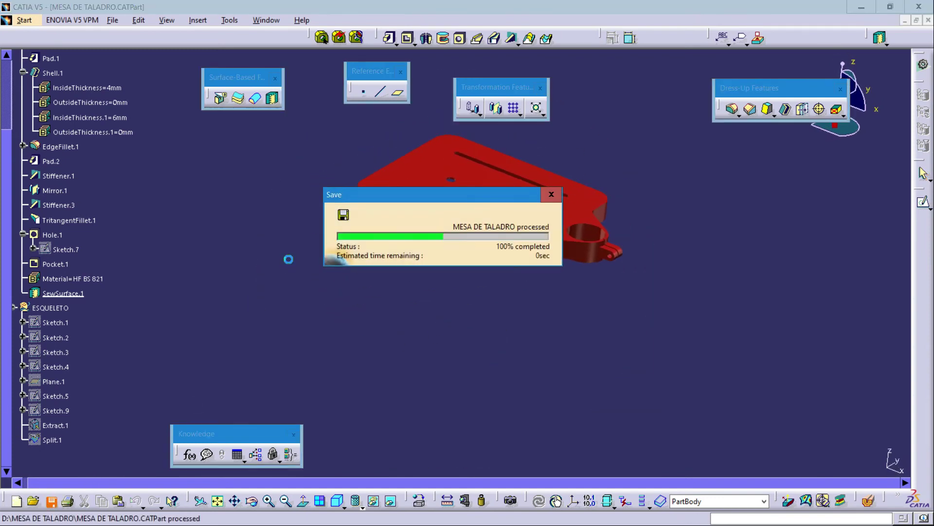
click(267, 21)
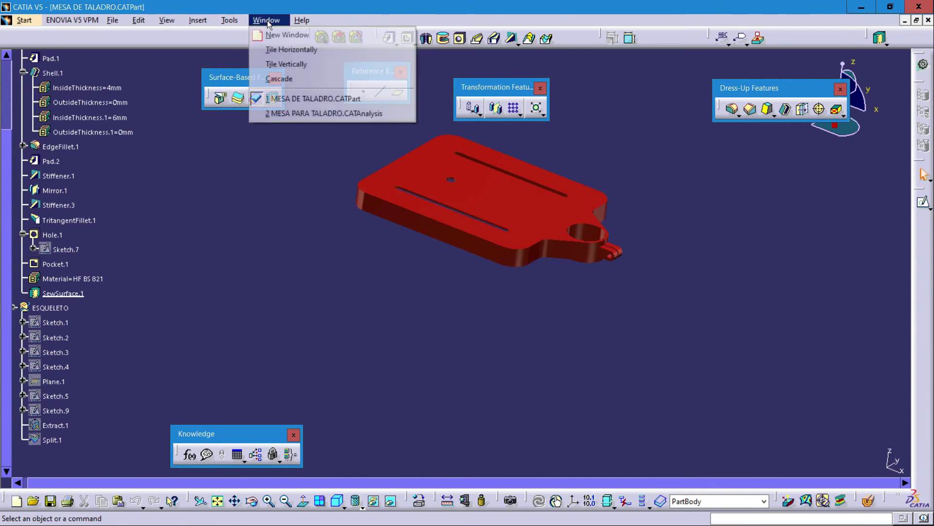
click(328, 114)
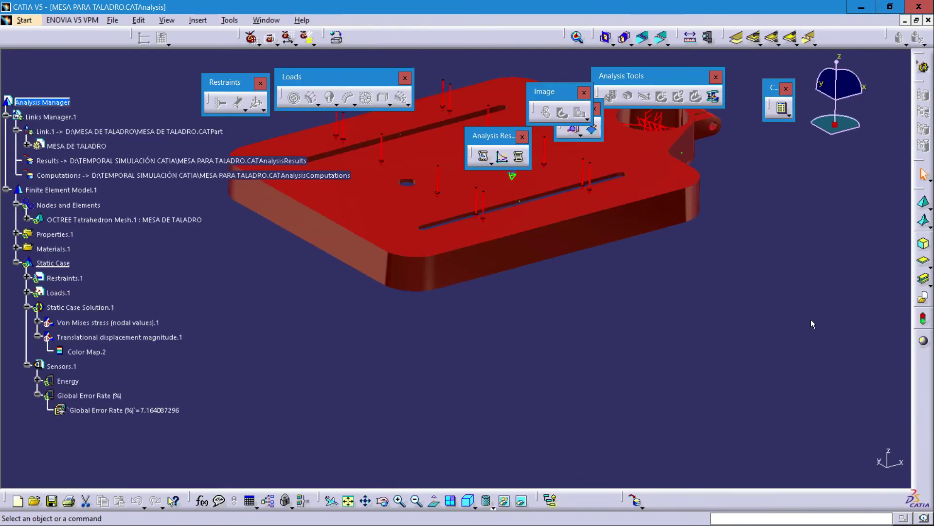
middle_drag(749, 312, 615, 361)
middle_drag(626, 316, 587, 349)
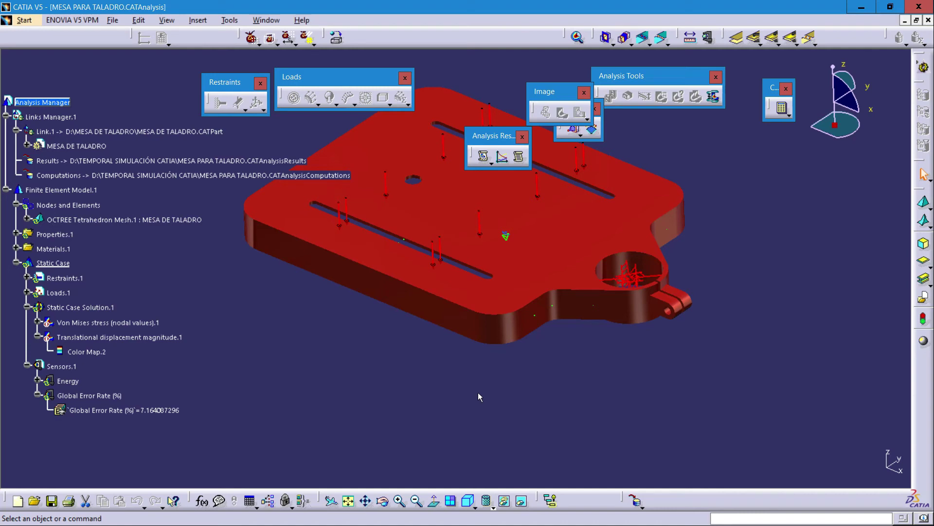
Run the total computation of the drill table analysis with all elements included and accept the resource estimate.
click(783, 112)
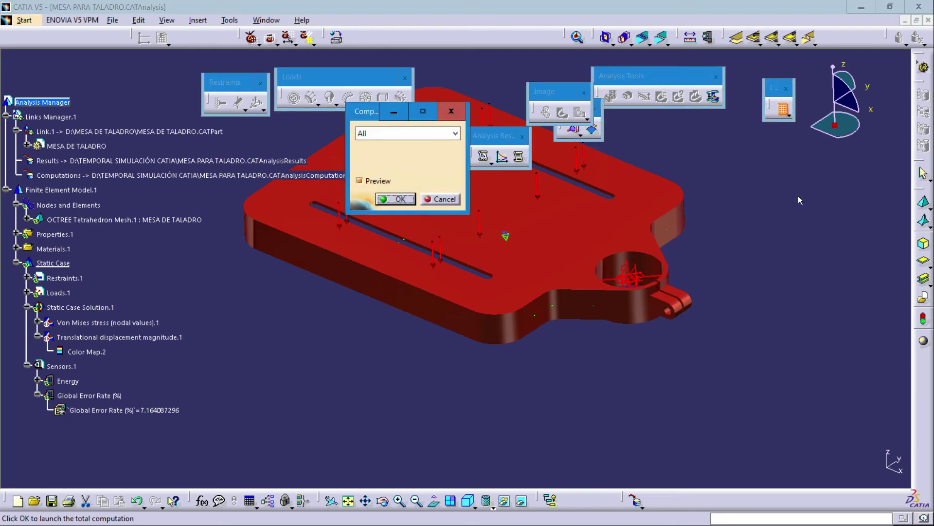
click(395, 199)
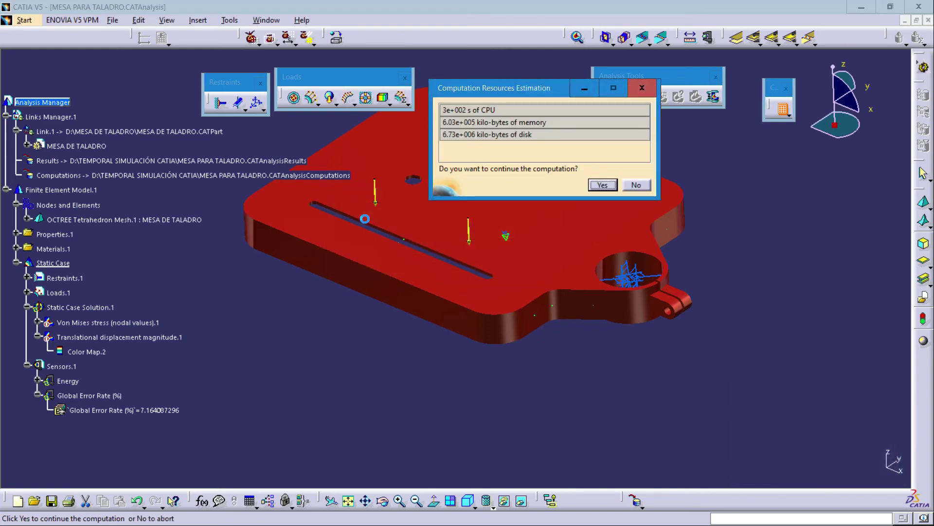
click(604, 186)
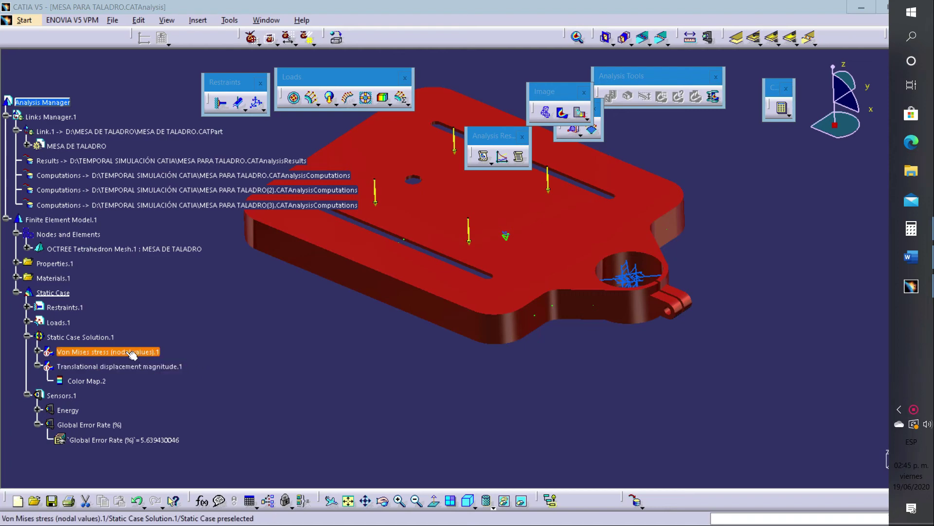
Activate the Von Mises stress image to view it, and replace it with the Translational displacement magnitude image.
right_click(88, 352)
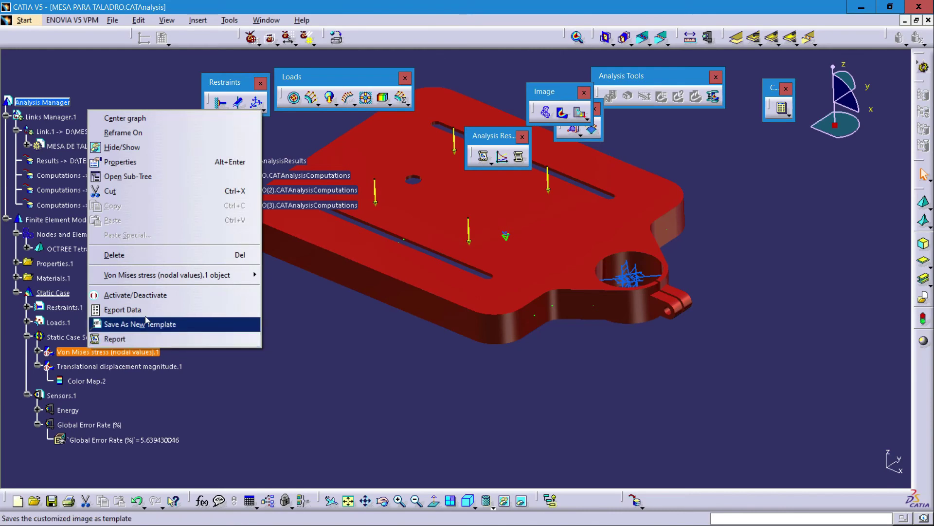
click(136, 295)
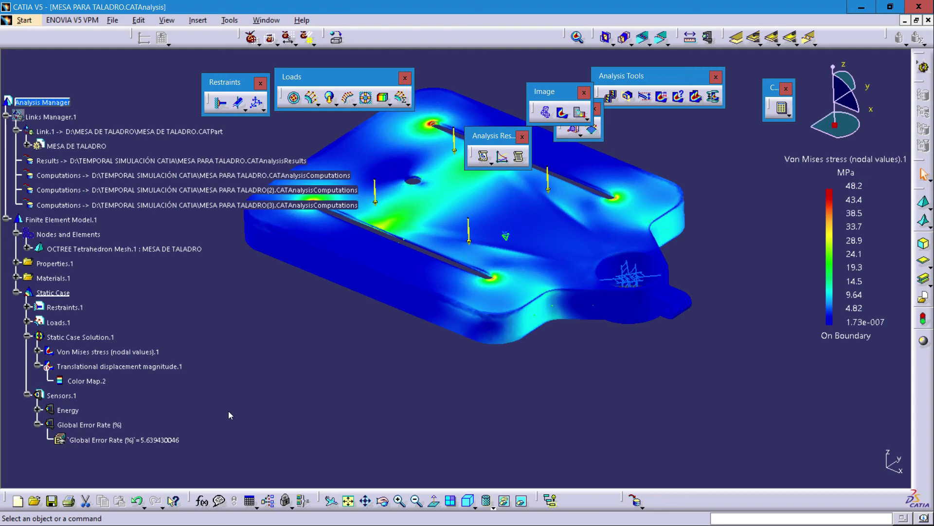
right_click(107, 353)
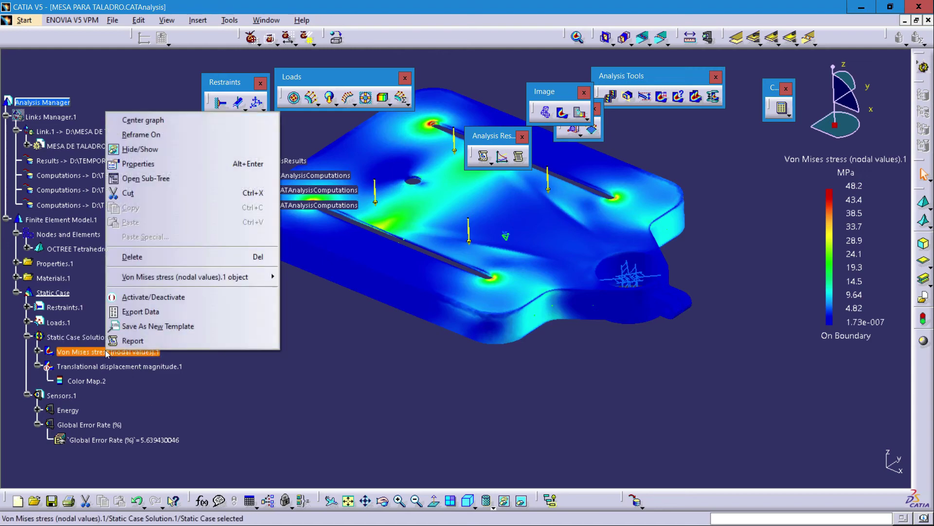
click(146, 297)
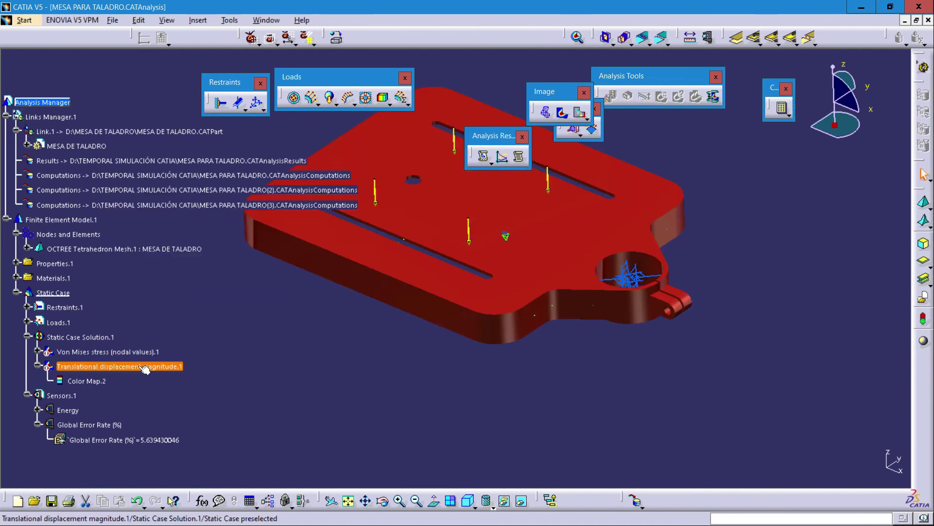
right_click(145, 368)
click(220, 313)
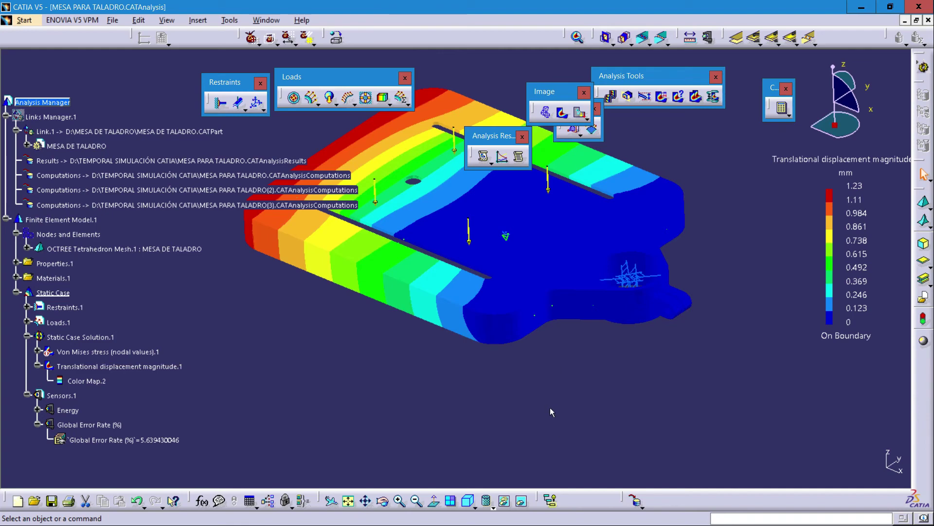
Generate the Static Case report in D:\ with the title MESA PARA TALADRO-2, including the created images.
click(484, 159)
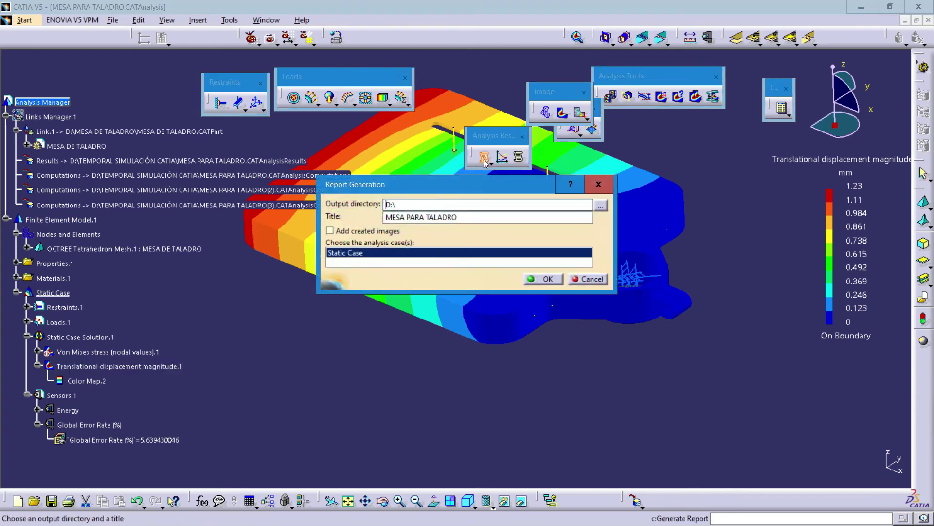
click(469, 216)
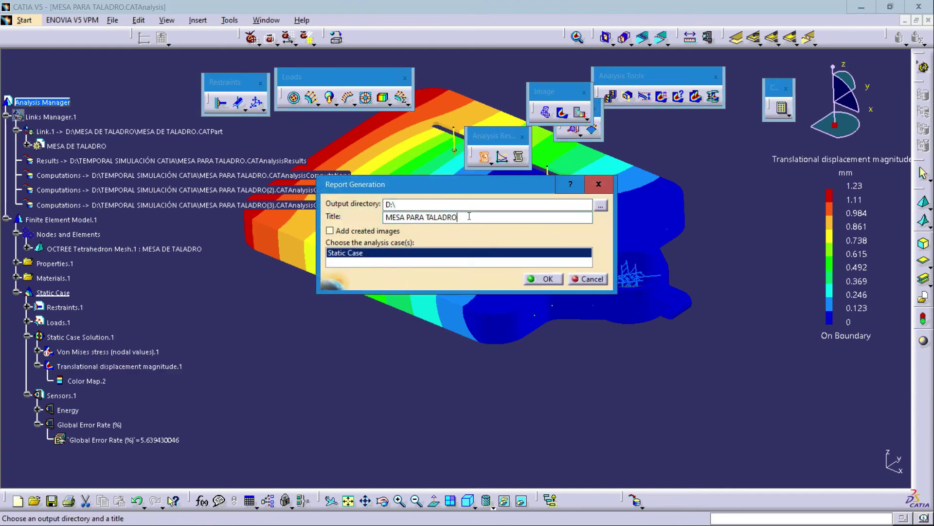
text(-2)
click(329, 231)
click(548, 281)
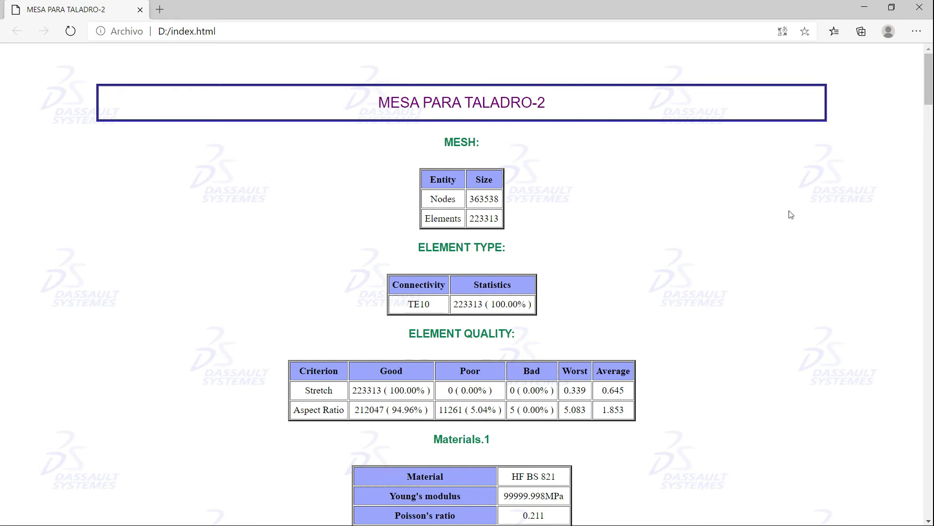
Save the report page as the PDF MESA PARA TALADRO-2 on DATA (D:) and close the browser.
click(916, 33)
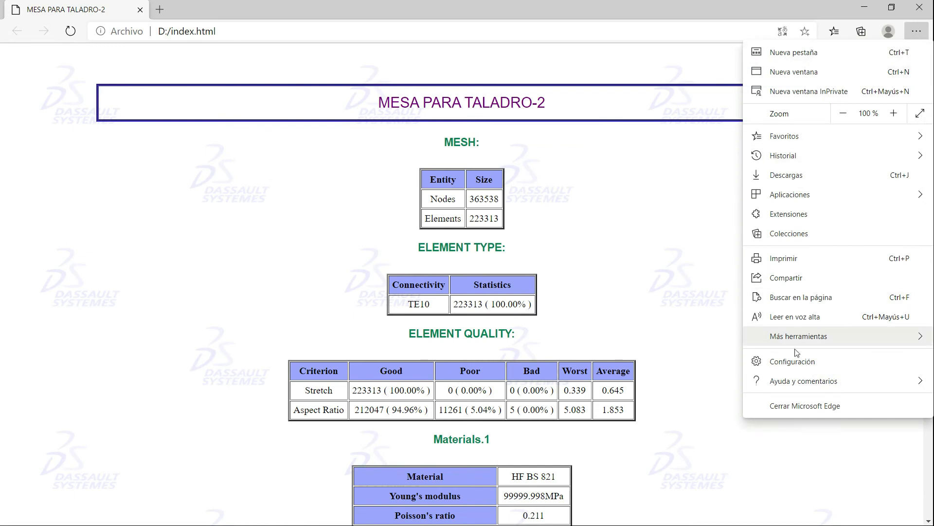
click(785, 259)
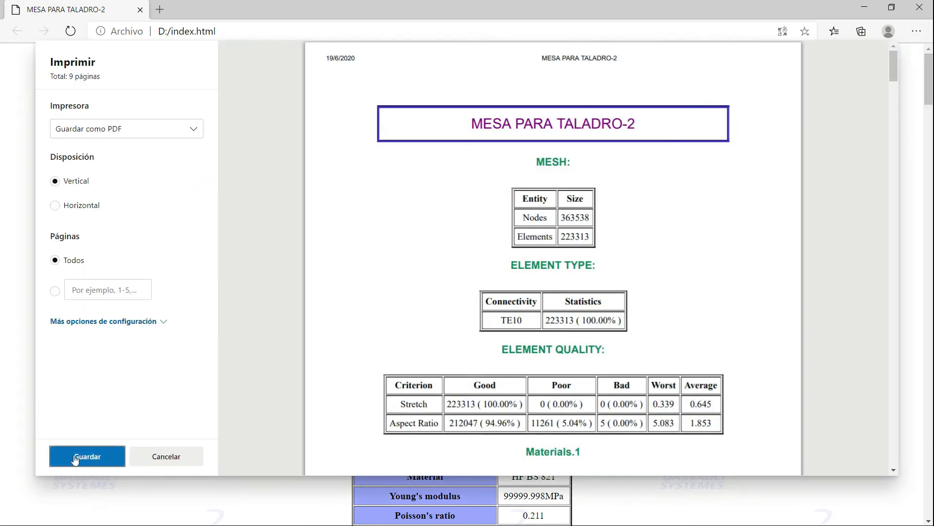
click(76, 458)
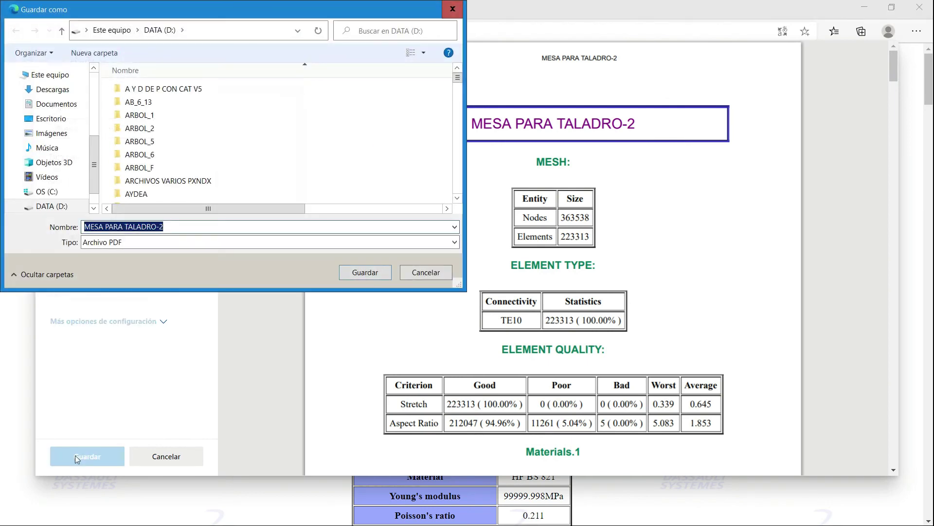
click(364, 272)
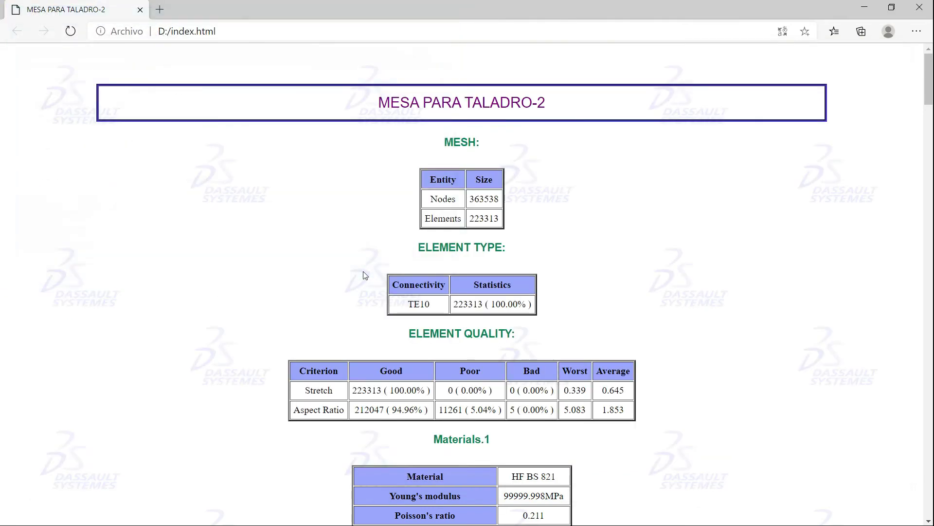
click(928, 8)
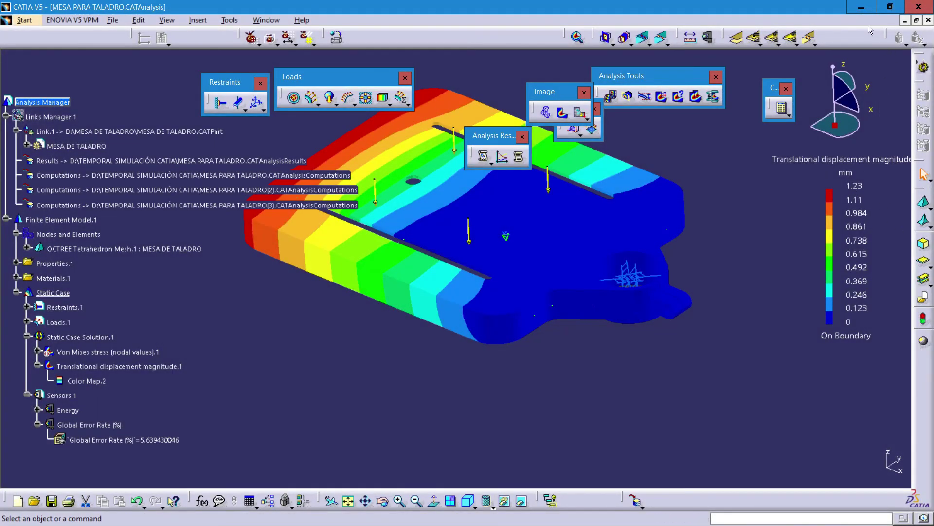
Switch to the Word document MESA PARA TALADRO, add a colon after "SE REQUIEREN REALIZAR AJUSTES" and start a new paragraph below it.
click(861, 7)
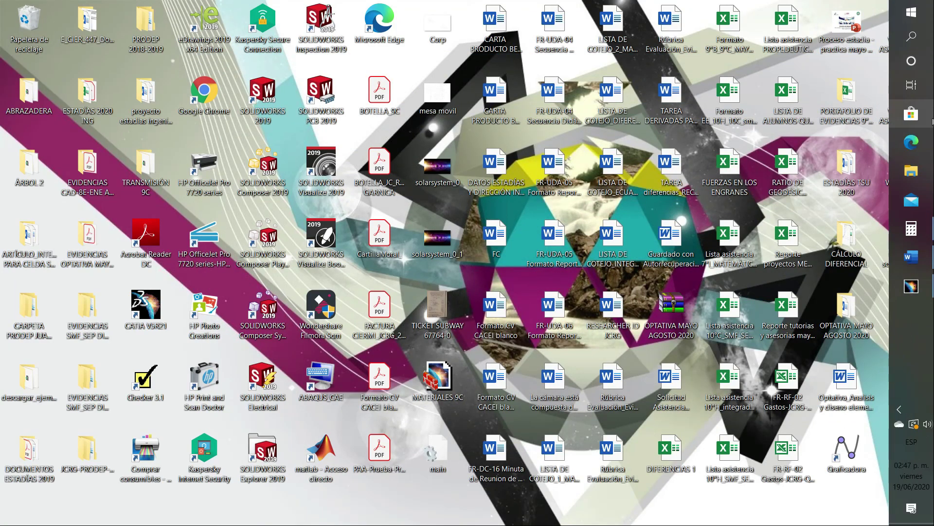
click(911, 254)
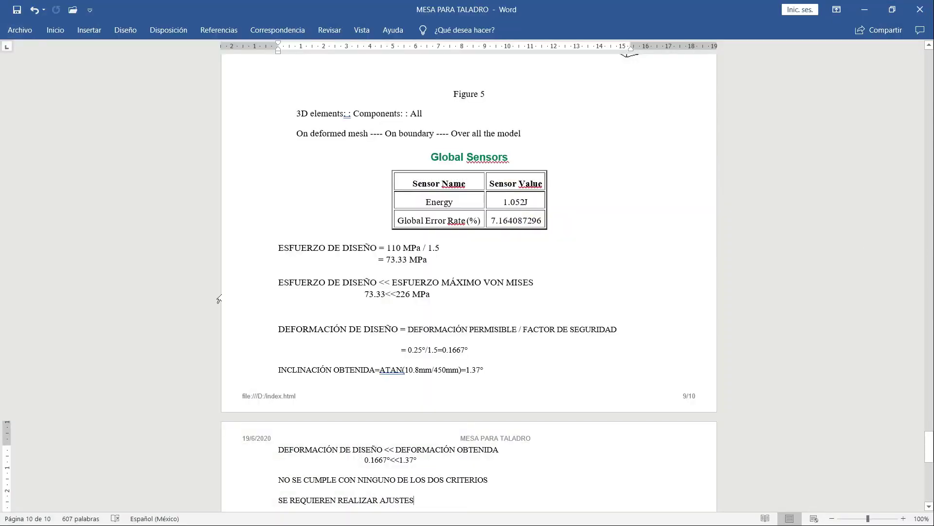
click(429, 499)
key(Return)
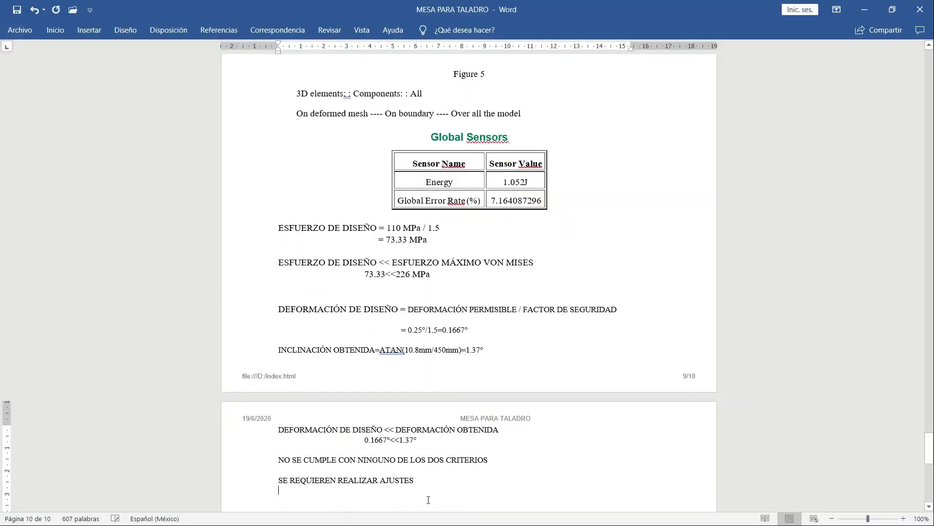
text(SE)
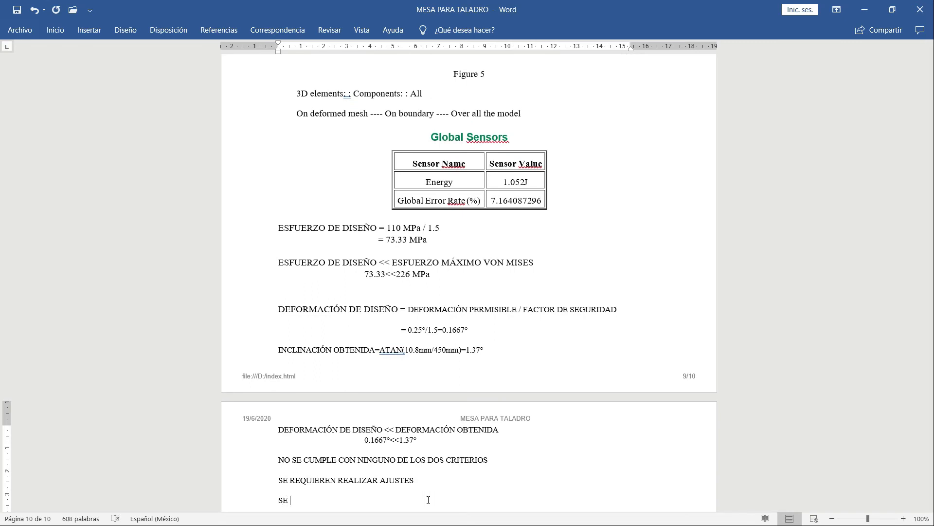
key(BackSpace)
key(BackSpace)
key(BackSpace)
text(S)
key(BackSpace)
key(Return)
Write the first adjustment: "SE INCREMENTÓ EL ESPESOR DE LAS PAREDES DE LA MESA DE 3 A 4 mm,".
text(SE INCRE)
text(MEN)
text(TAR)
text(ON)
key(BackSpace)
key(BackSpace)
key(BackSpace)
key(BackSpace)
key(BackSpace)
text(Ó EL ESPESOR DE LAS)
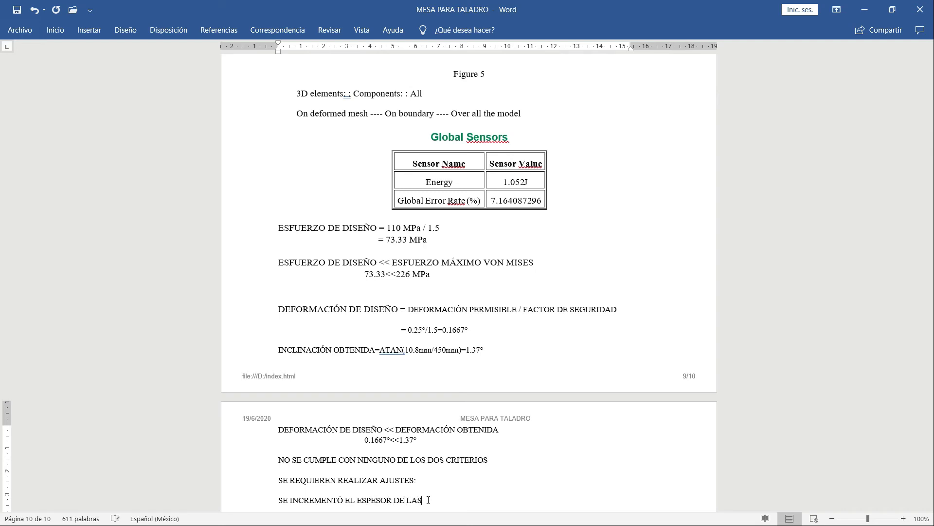
text( PAREDES DE LA MES)
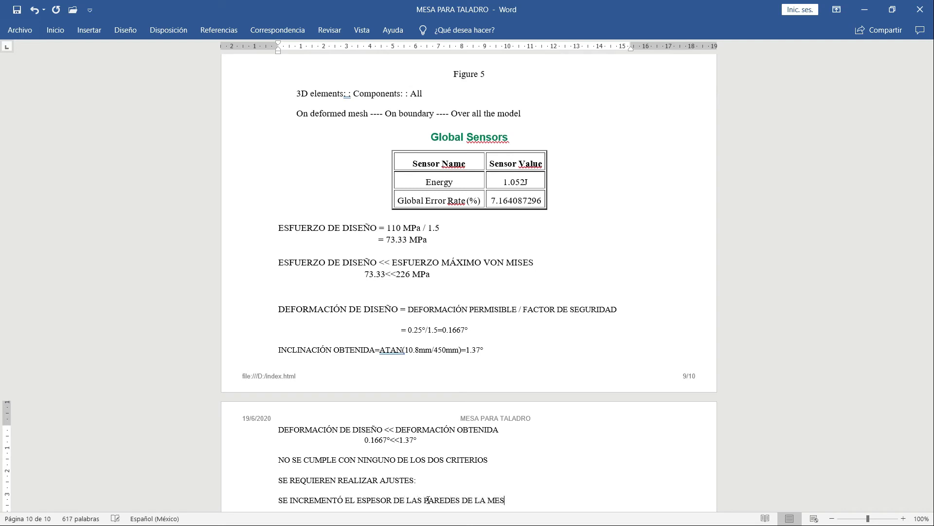
text(A DE 3 A 4 mm, SE INCREMEN)
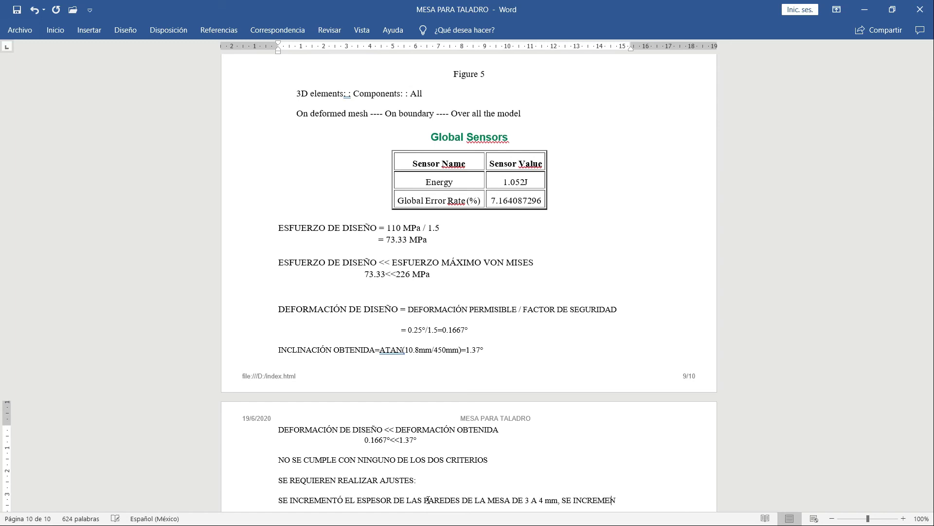
Continue the paragraph with "SE INCREMENTÓ EL TAMAÑO DE LOS SOPORTES RIGIDIZADORES AL INCREMENTAR LA DISTANCIA".
text(TÓ EL )
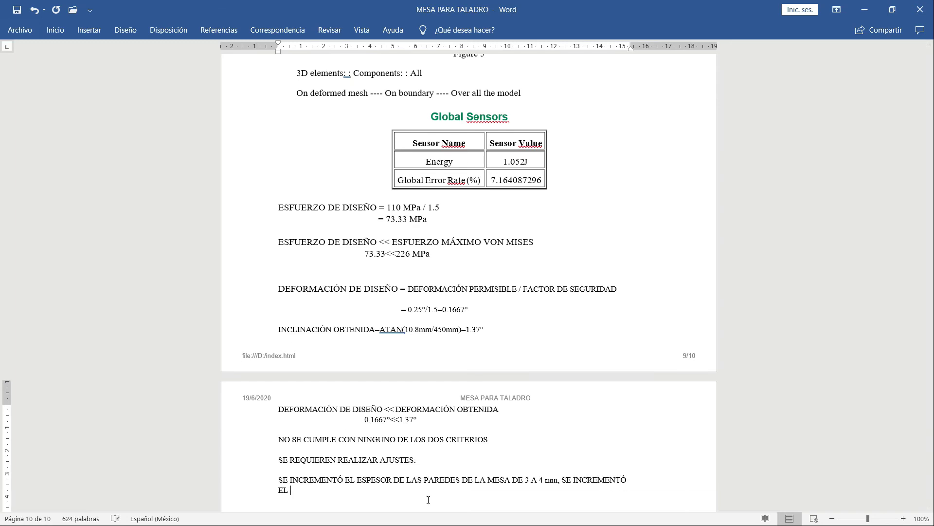
text(TAMAÑO DE  LOS SOPORTES R)
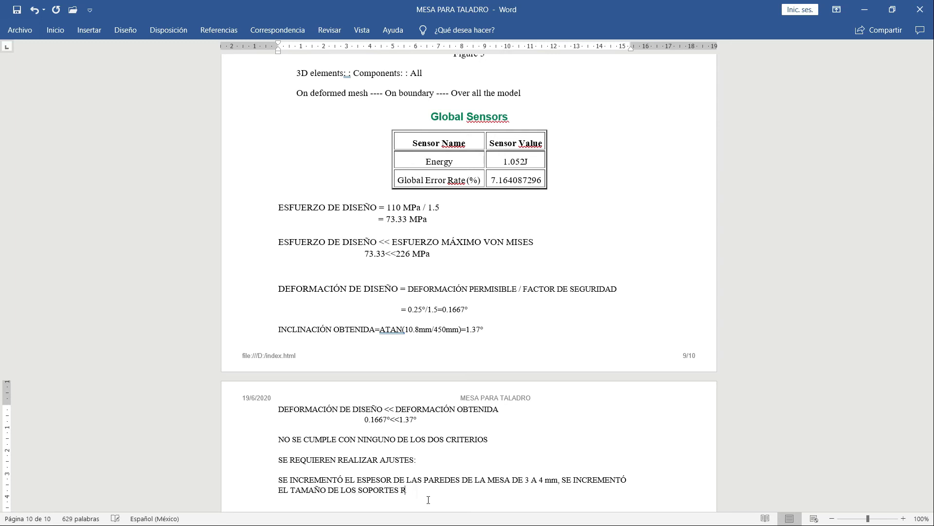
text(IGIDIZADORES AL INCREM)
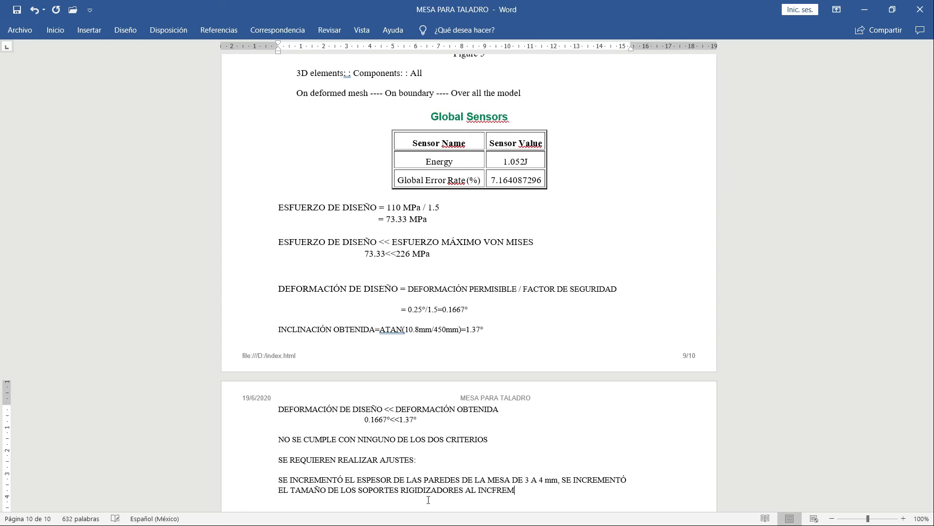
key(BackSpace)
key(BackSpace)
key(BackSpace)
text(REMA)
key(BackSpace)
text(ENTA)
key(BackSpace)
key(BackSpace)
text(TAR LA DS)
key(BackSpace)
text(ISTANCIA)
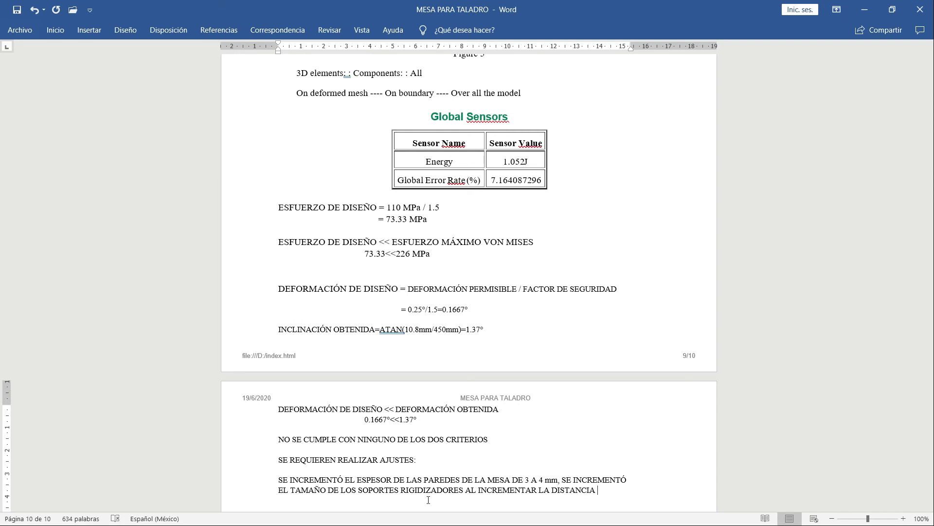
Specify the increased distance as "ENTRE EL CENTRO DEL AGUJERO Y EXTREMO SOBRE LA SUPERFICIE PLANA DE 200 A 300 mm".
text( ENTRE EL)
text( CENTRO DEL )
text(AGUJE)
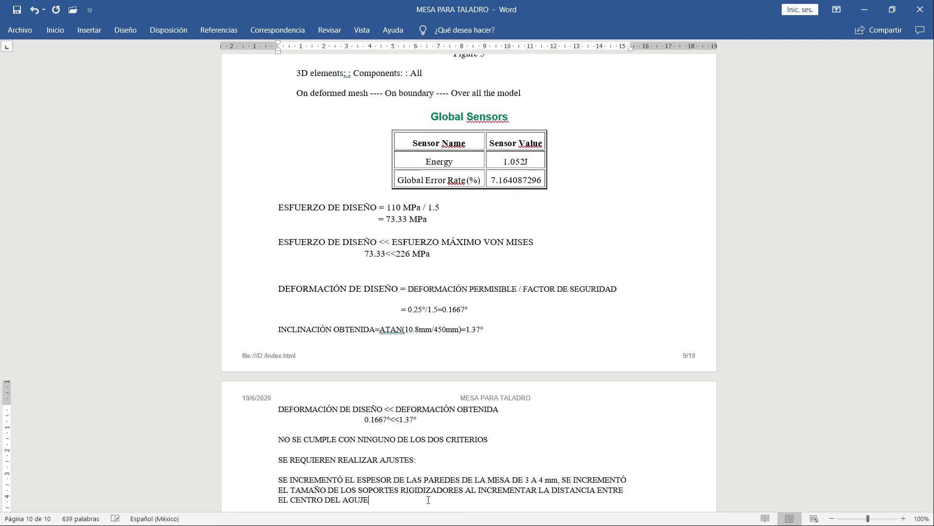
text(RO Y EXTREMO SOBRE LA SUPER)
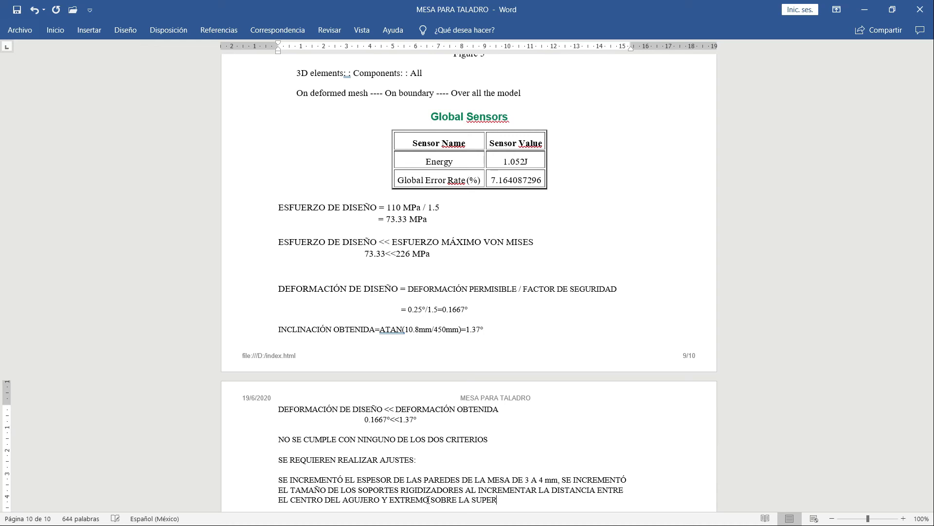
text(FICIEPLA)
key(BackSpace)
key(BackSpace)
key(BackSpace)
text(PLANA DE 200 A 300 mm)
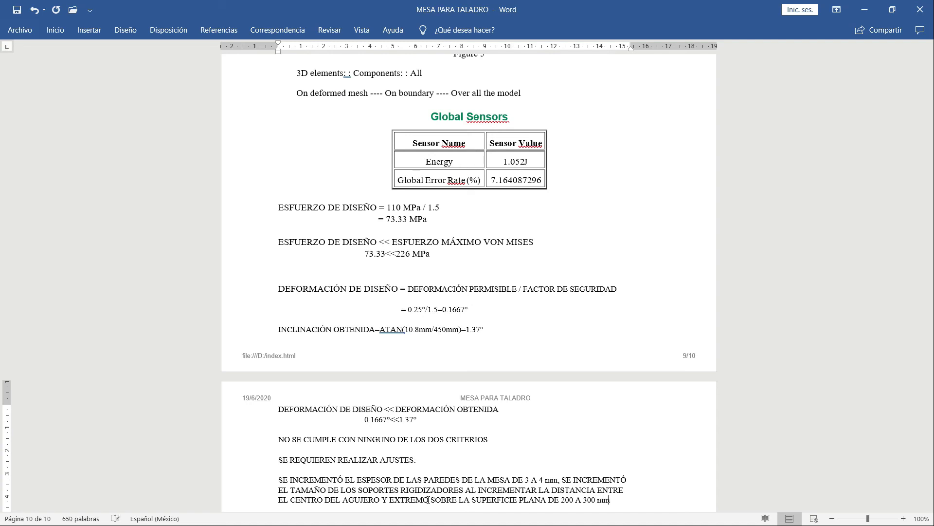
Add the support thickness change: ", TAMBIÉN SE INCREMENTÓ EL ESPESOR DE ESTOS SOPORTES DE 7 A 21 mm Y".
text(, TAMB)
text(I)
text(ÉN)
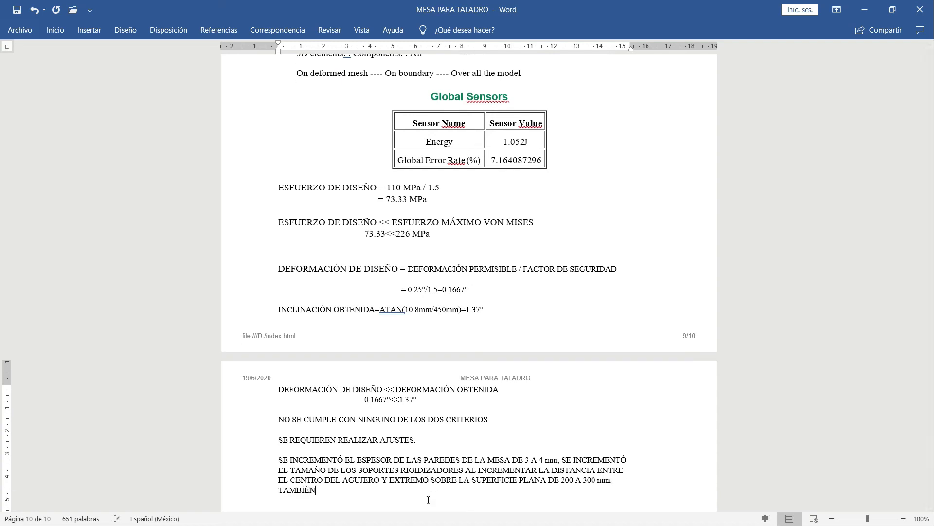
text( SE INCREM)
text(ENT)
text(Ó L)
text(EL ESPESO)
text(R )
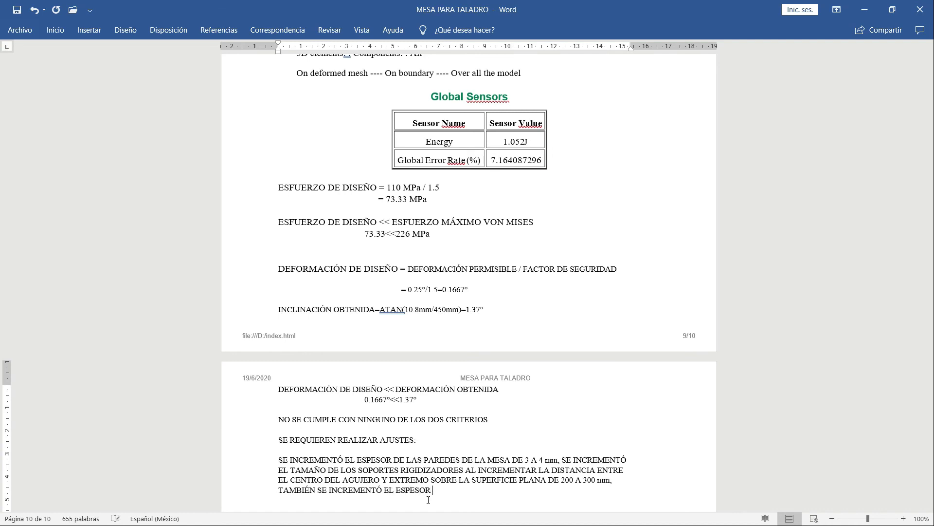
text(DE ESTOS SOPORTES DE 7 A 2)
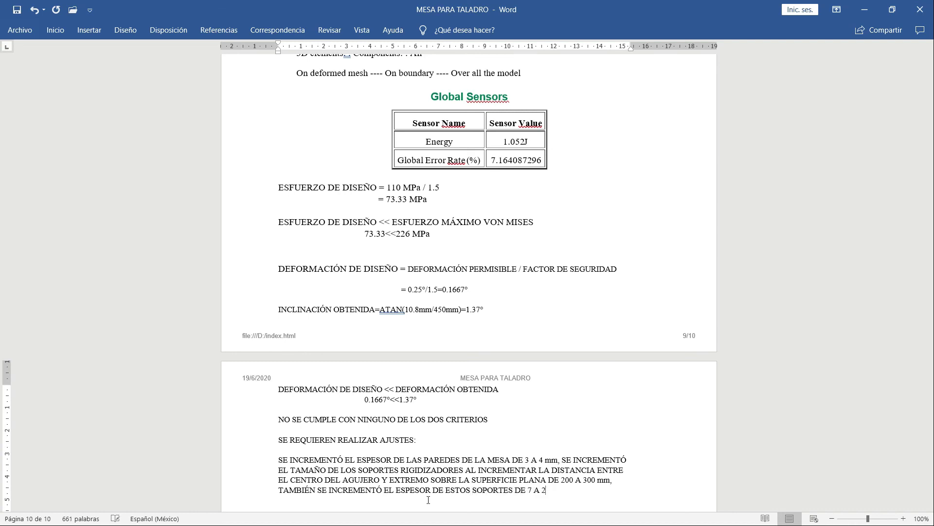
text(1 mm Y FINALM)
Introduce the final adjustment in the paragraph with ", FINALMENTE, SE" after the support thickness change.
key(BackSpace)
key(BackSpace)
key(BackSpace)
key(BackSpace)
key(BackSpace)
key(BackSpace)
text(FINAM)
key(BackSpace)
text(LMENTE, SE )
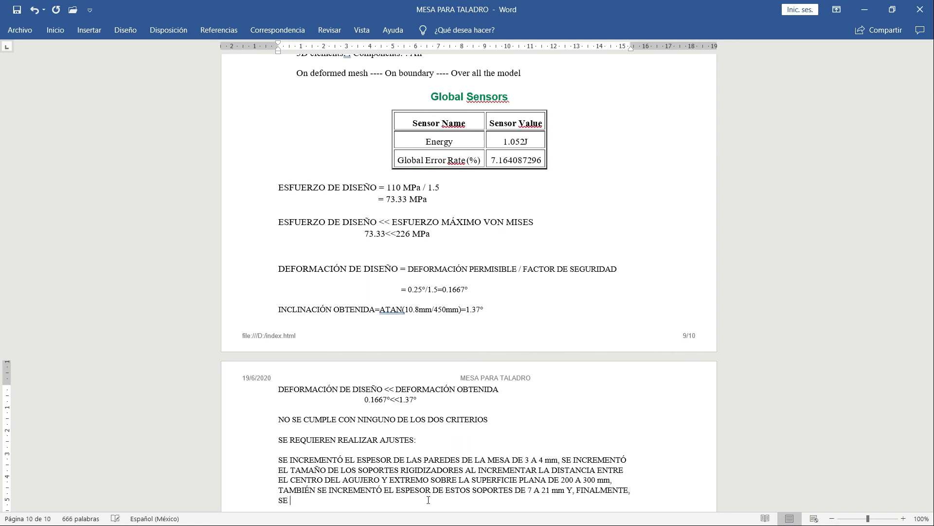
Complete the adjustments paragraph with "REDUJO LA LONGITUD DE LAS RANURAS DE 300 A 260 mm." and start a new paragraph.
text(REDUJO LA LONGITUD D)
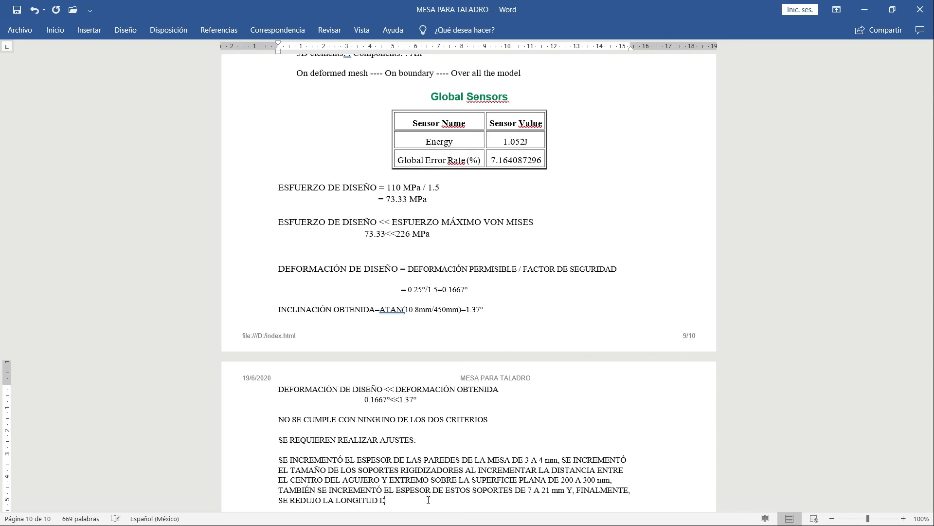
text(E LAS RANURASD)
key(BackSpace)
text(DE 300 A 260 mm)
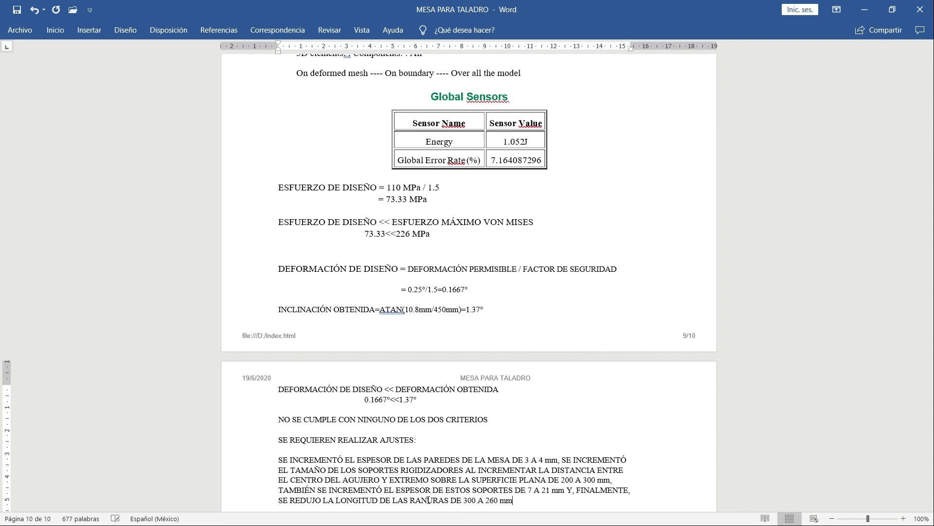
text(.)
key(Return)
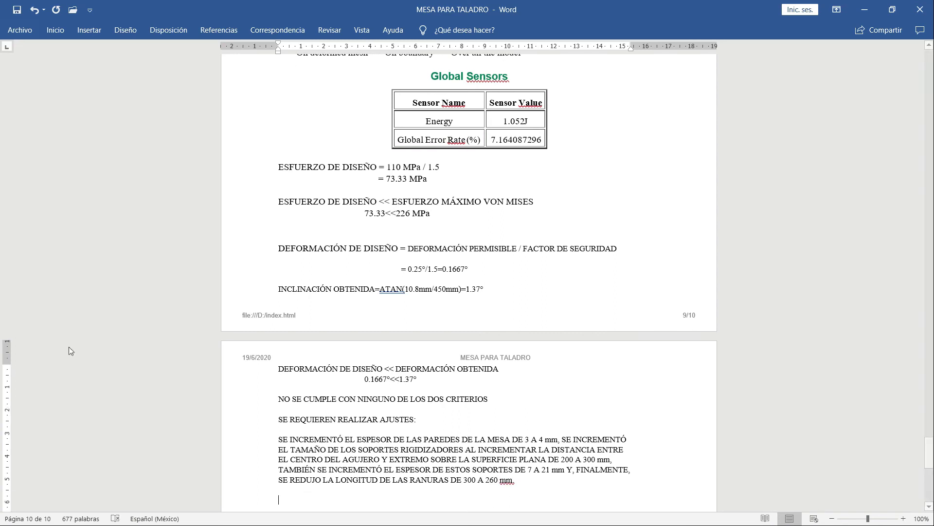
Open MESA PARA TALADRO-2.pdf from drive D and accept its conversion to an editable document.
click(21, 32)
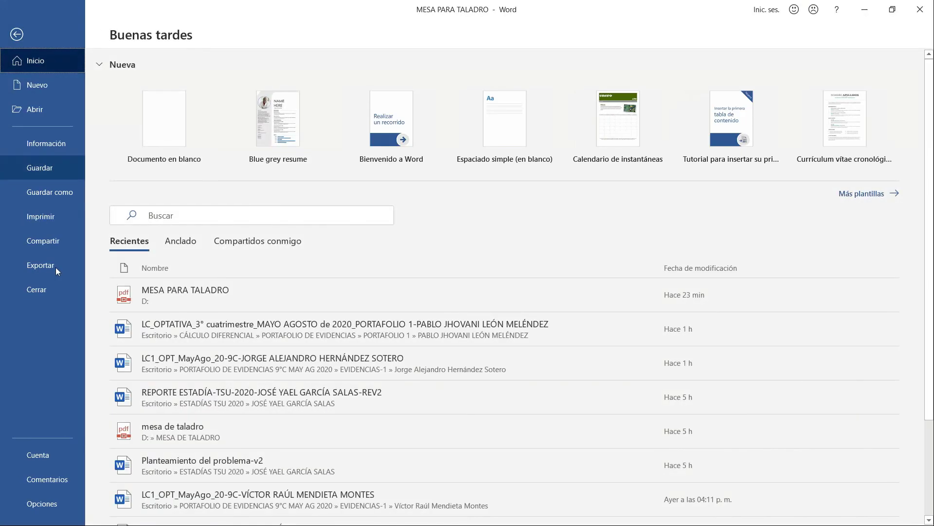
click(41, 109)
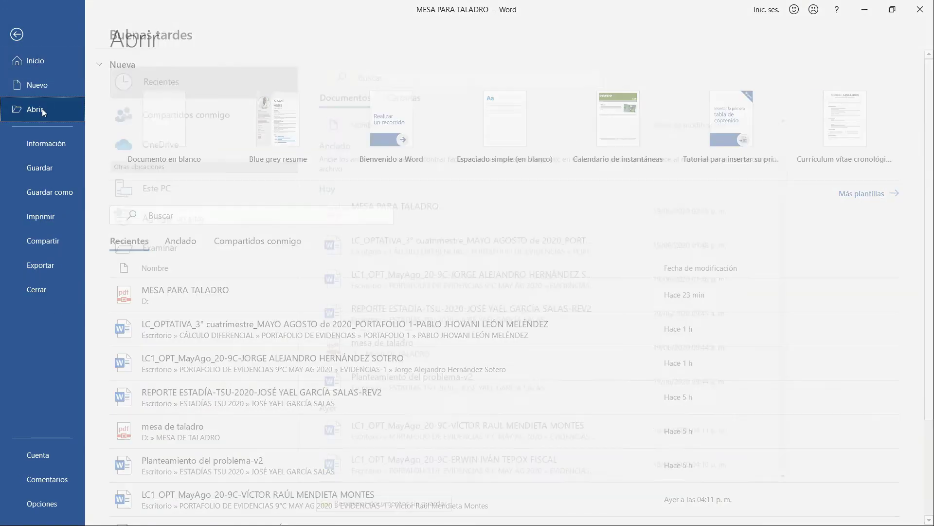
click(187, 253)
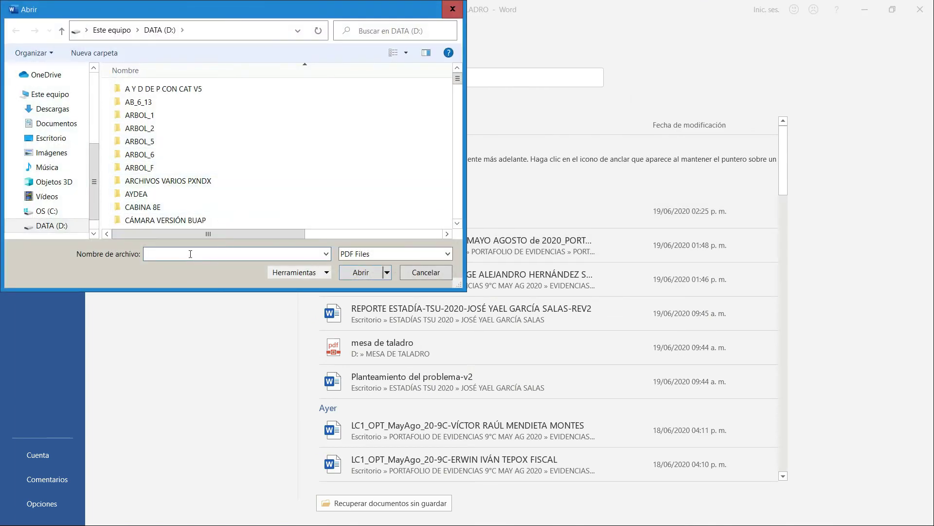
text(M)
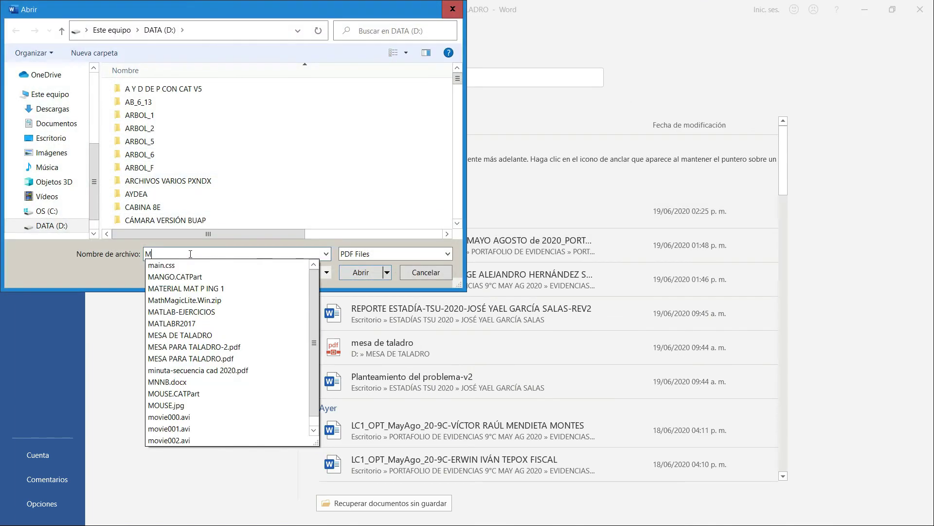
text(E)
click(234, 276)
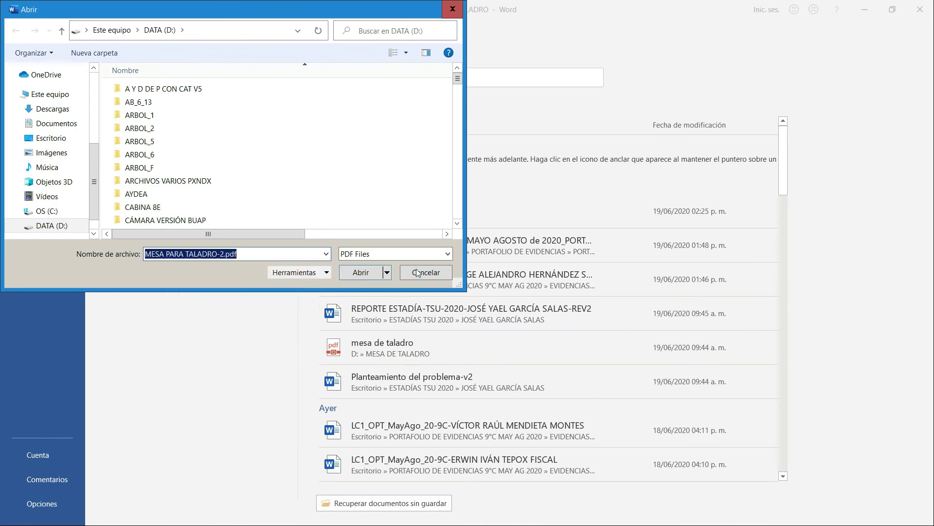
click(368, 273)
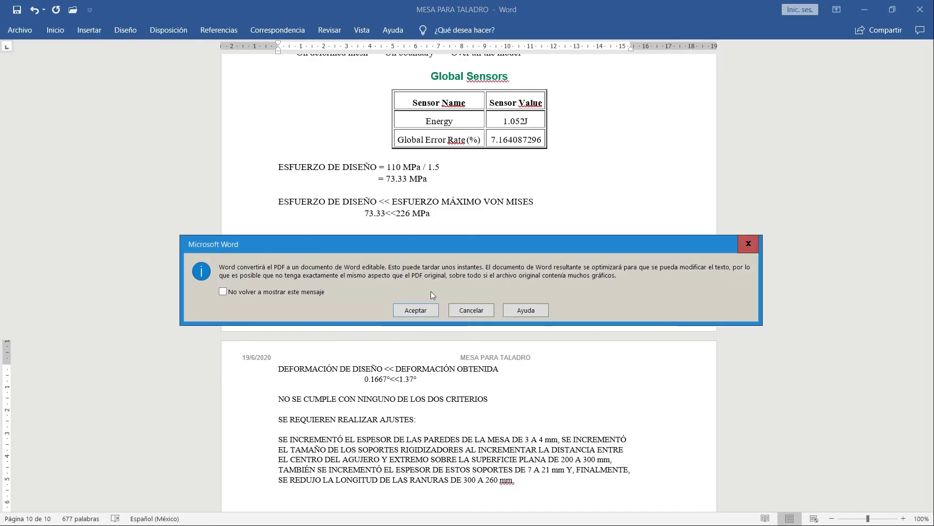
click(417, 310)
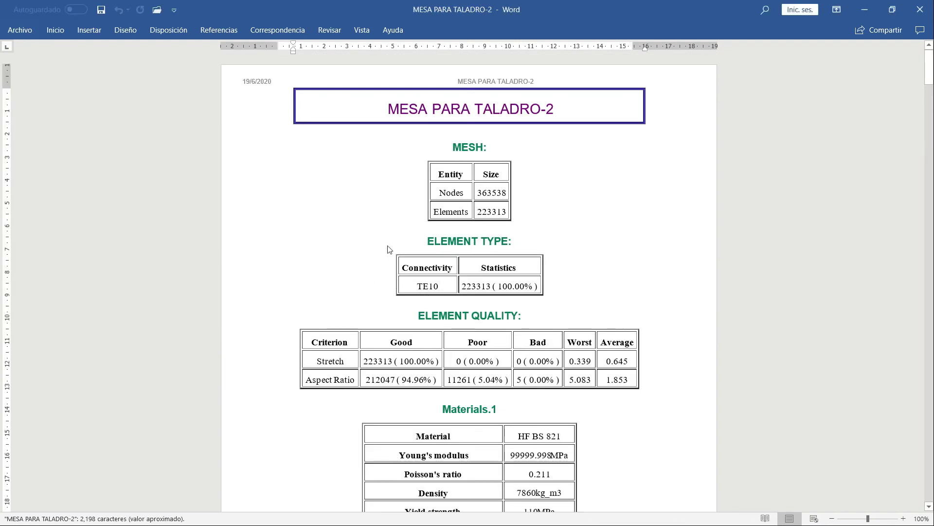
Copy the entire MESA PARA TALADRO-2 report and paste it below the adjustments paragraph in MESA PARA TALADRO.
key(ctrl+e)
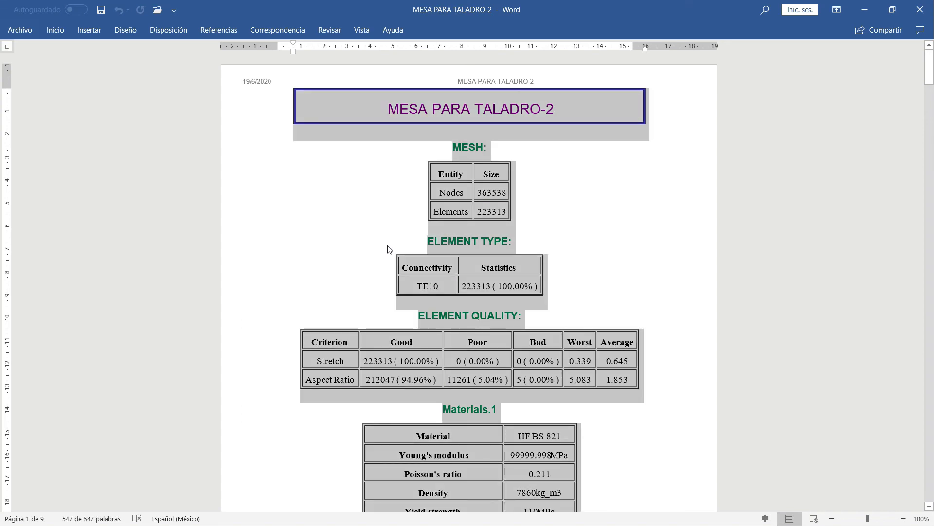
text(REPORTES Y FORMATOS DE TITULACIÓN DE ALUMNOS DE INGENIERÍA)
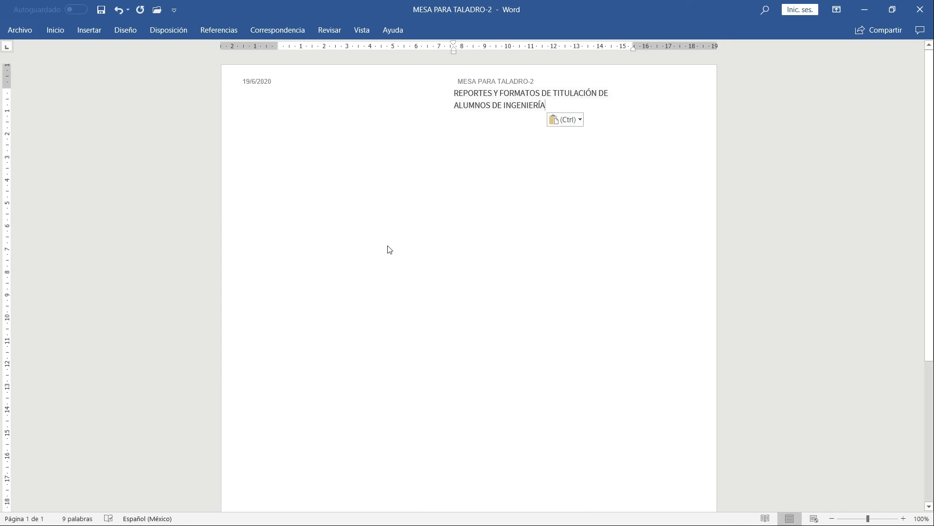
key(ctrl+z)
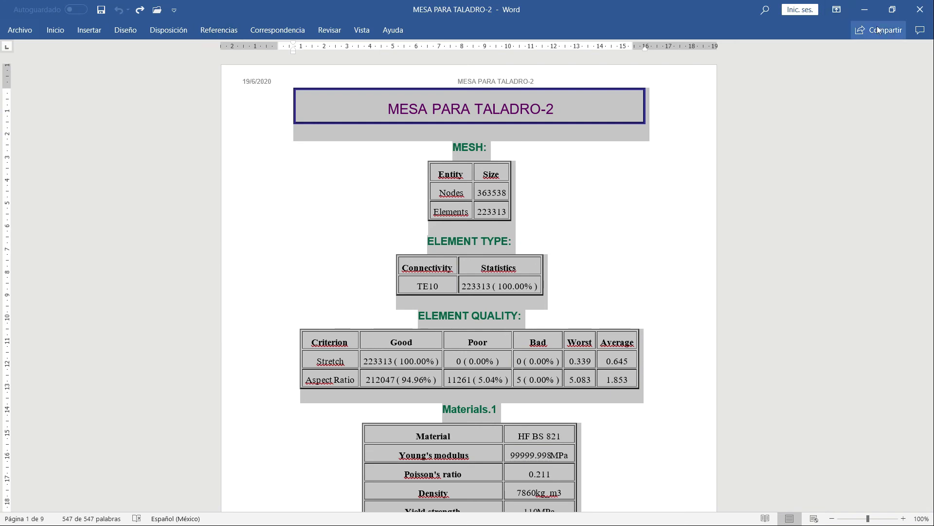
click(864, 9)
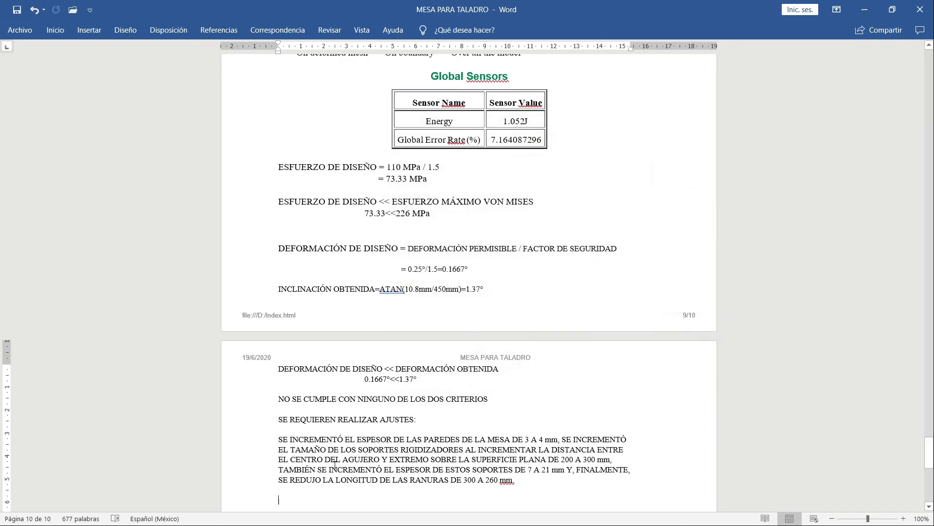
key(ctrl+v)
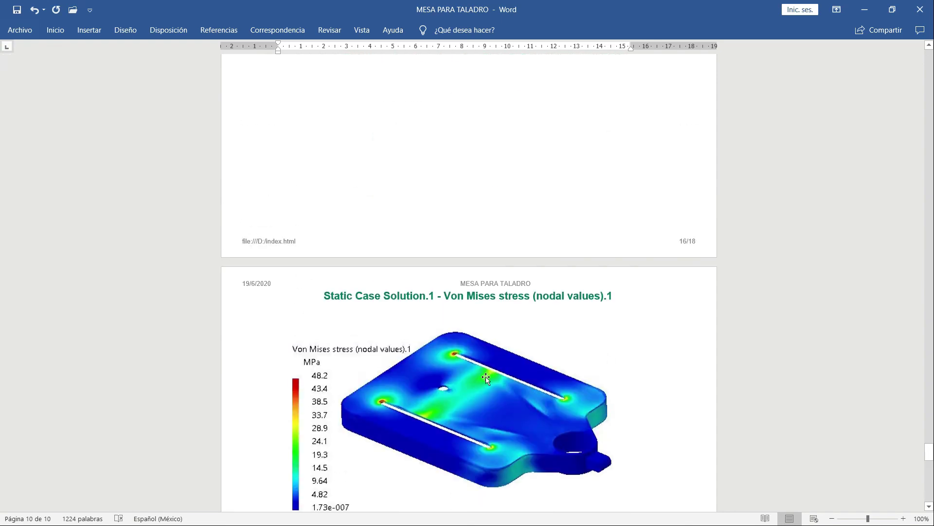
scroll(511, 406, down, 5)
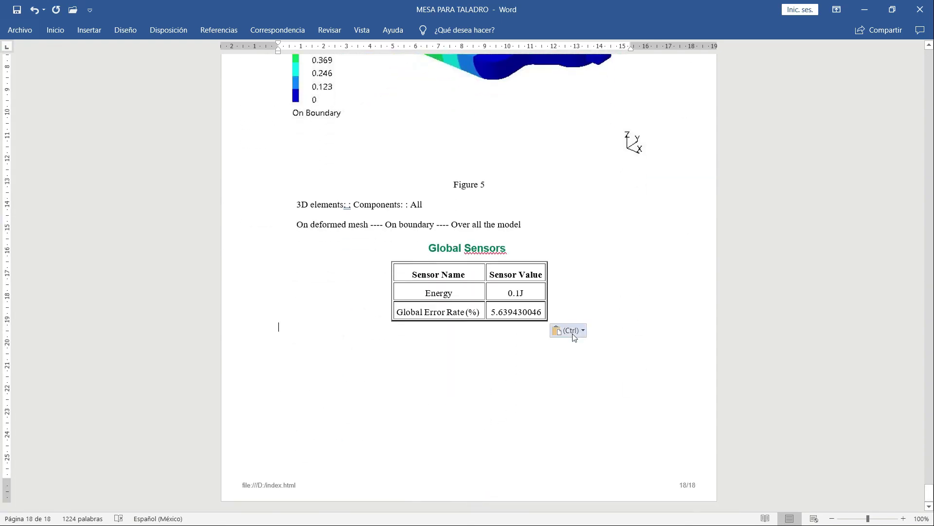
Below the pasted report, write "CON LAS MODIFICACIONES TENEMOS:" and "ESFUERZO DE DISEÑO > ESFUERZO MÁXIMO VON MISES ENCONTRADO", with 73.333 on the following line.
key(Return)
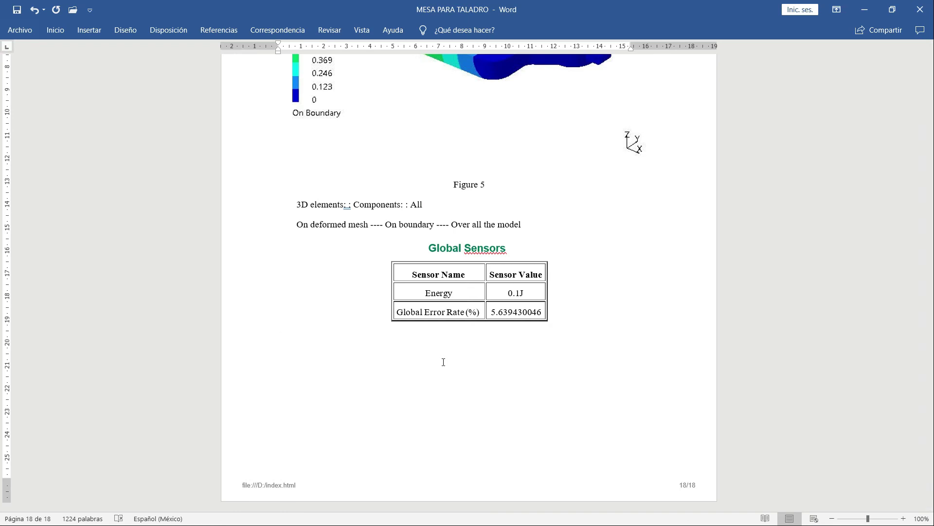
text(CON LAS MODIFICACIONES TENEMOS:)
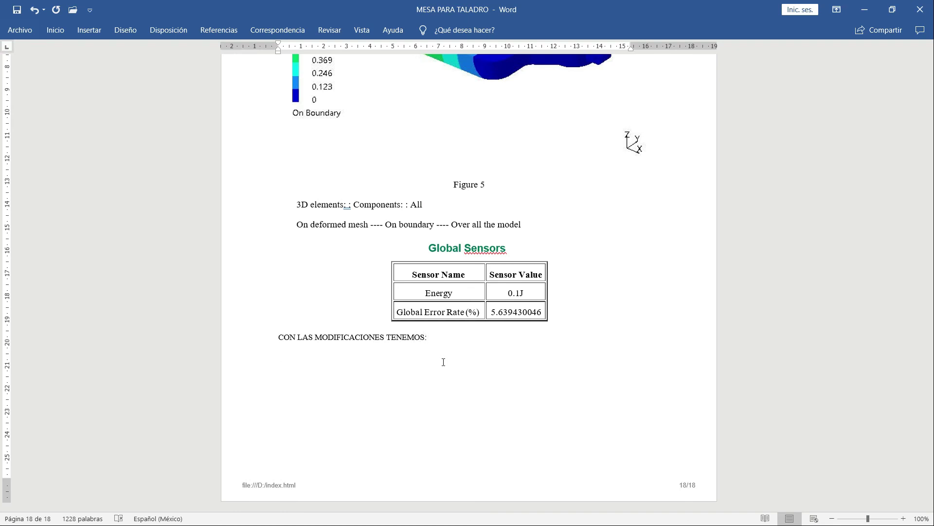
text(ESFUERZO DE DISEÑO )
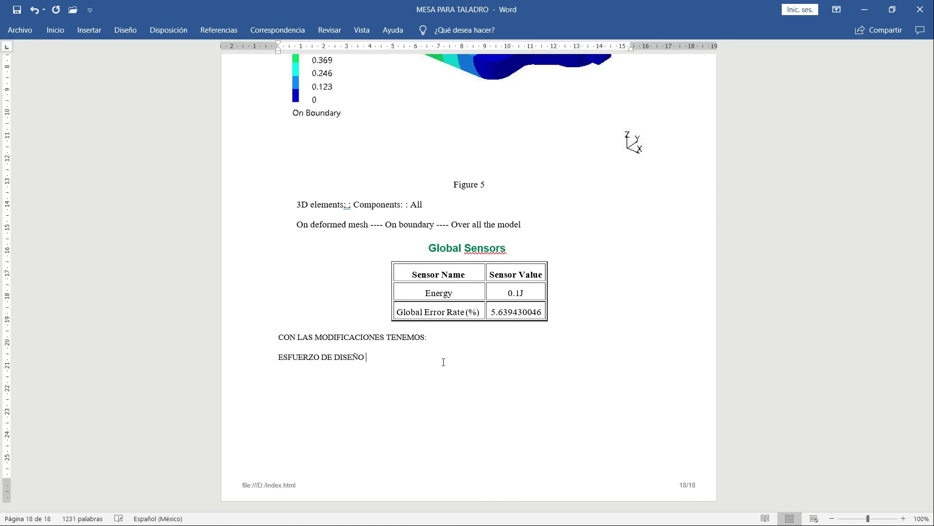
text(<)
key(BackSpace)
text(> ESFUERZO MÁXIMO VON MIS)
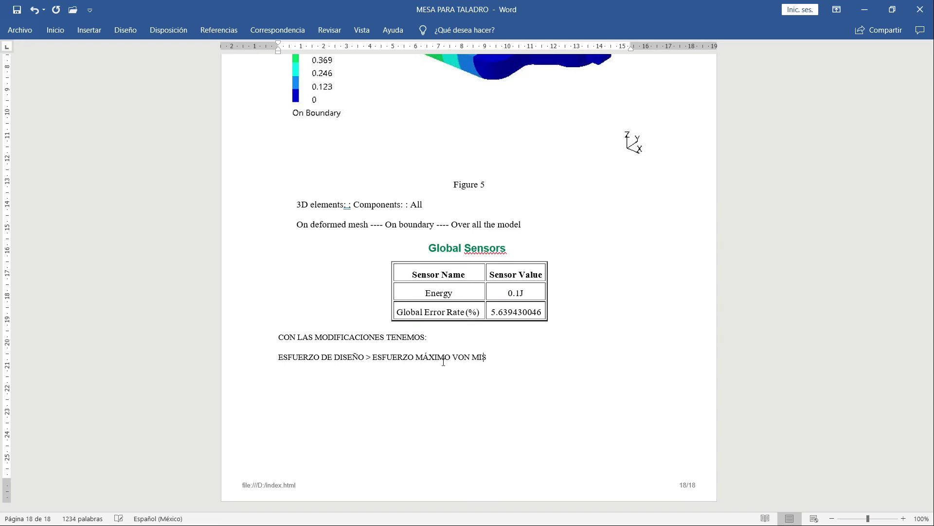
text(ES ENCONTRADO 73.333)
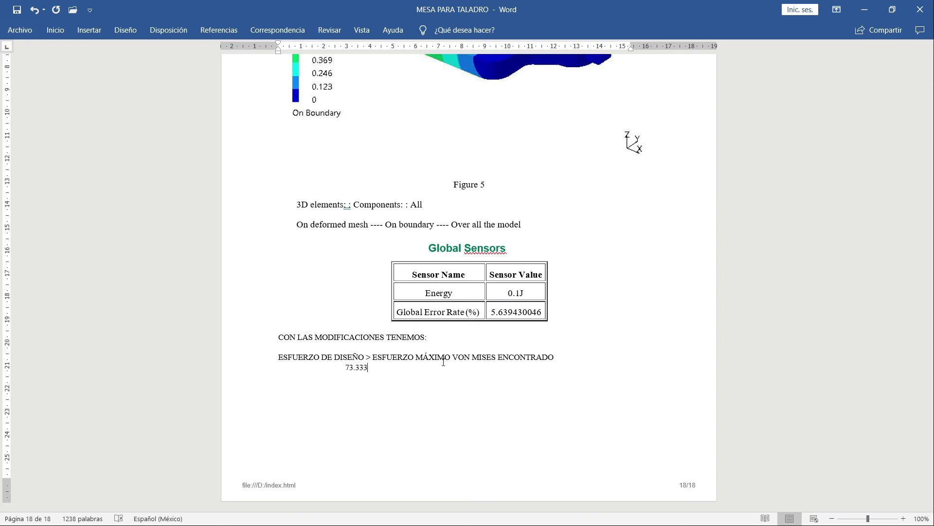
Complete the numeric comparison after 73.333 with ">48.2 MPa", taking the maximum stress from the second analysis' Von Mises figure.
text(<)
key(BackSpace)
text(>)
key(Page_Up)
key(Page_Up)
key(Page_Up)
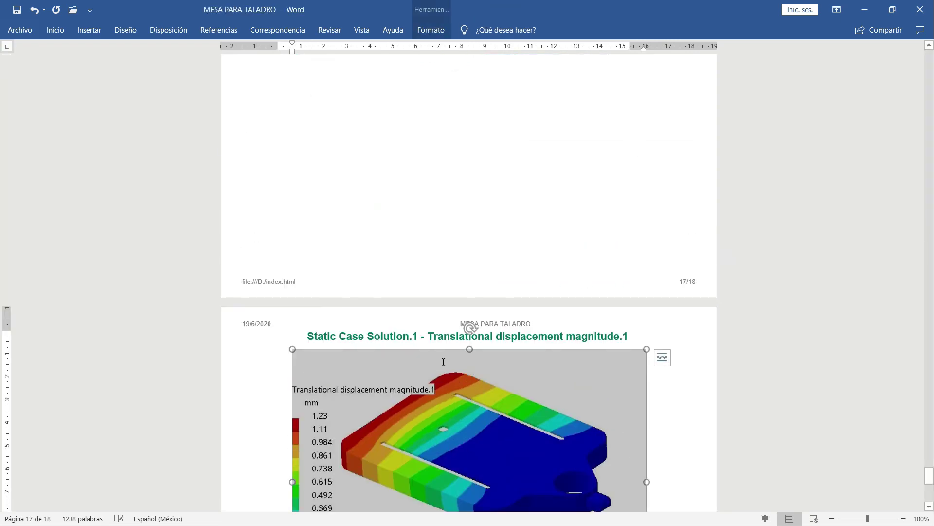
scroll(443, 361, up, 3)
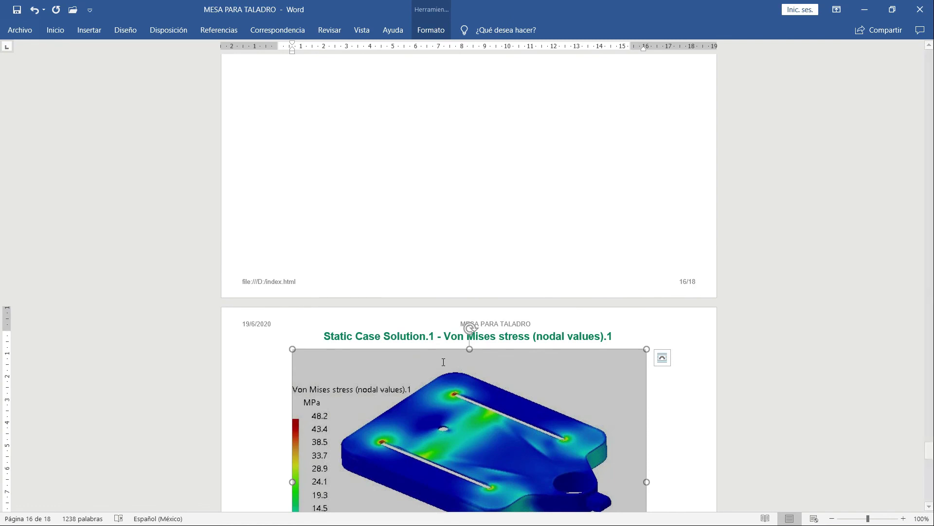
key(Page_Down)
key(Page_Down)
key(Page_Down)
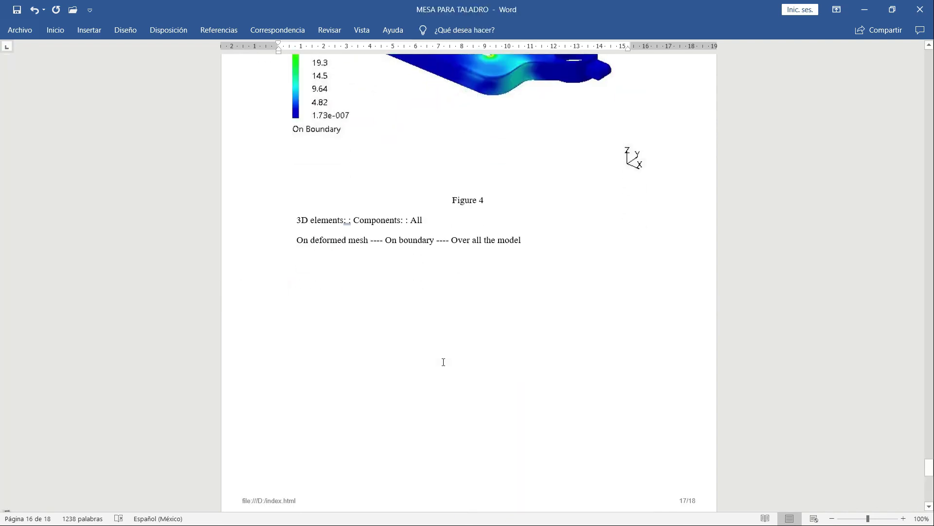
key(Page_Down)
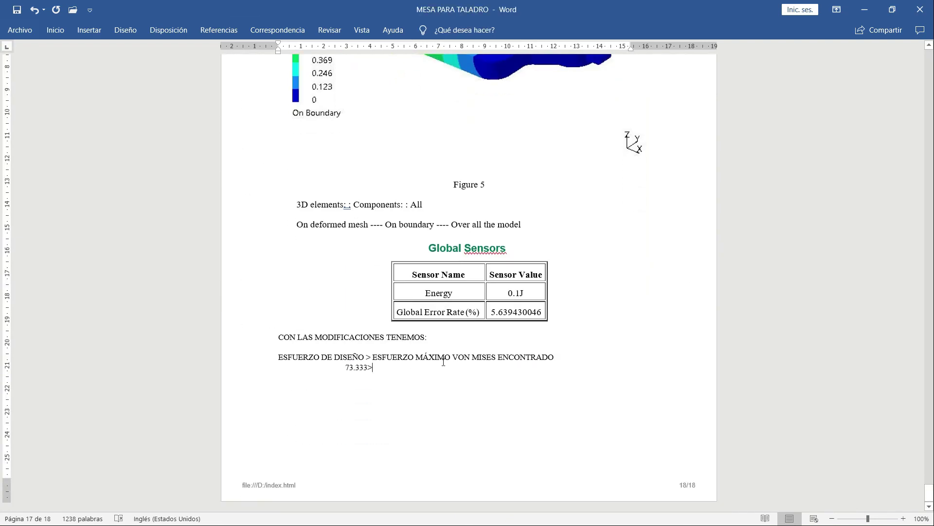
text(48.2)
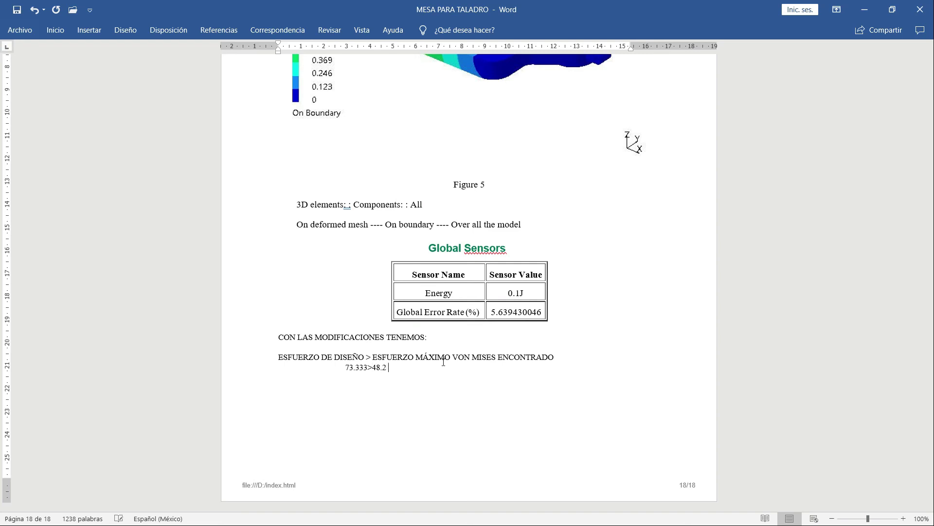
text( MPa)
key(Return)
Write the stress conclusion "SE CUMPLE CON EL CRITERIO DE ESFUERZO" beneath the comparison.
text(SE CUMPLE CON EL CRITRO)
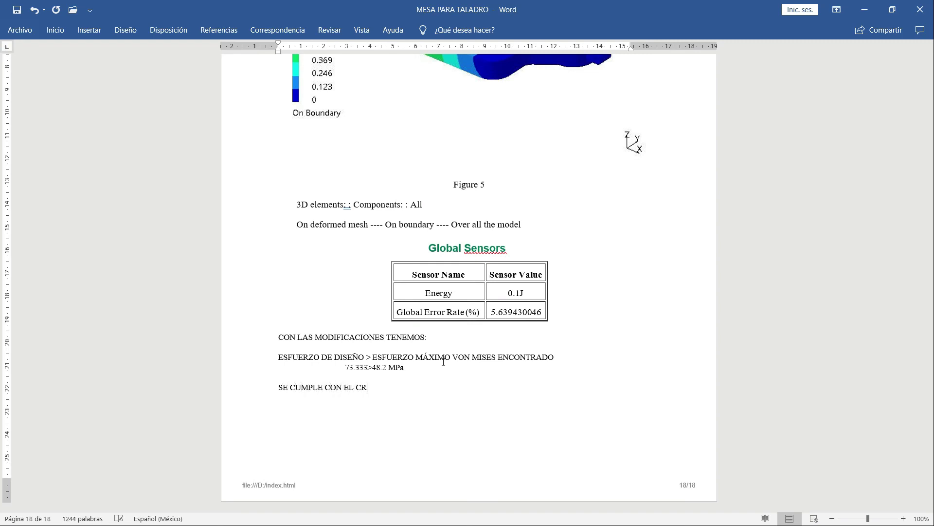
key(BackSpace)
key(BackSpace)
text(ERIO DE ESFUERZO)
key(Return)
Write "DEFORMACIÓN OBTENIDA=ATAN(1.23/450)=", using the maximum displacement from the second analysis' displacement figure.
text(DEFORMACI)
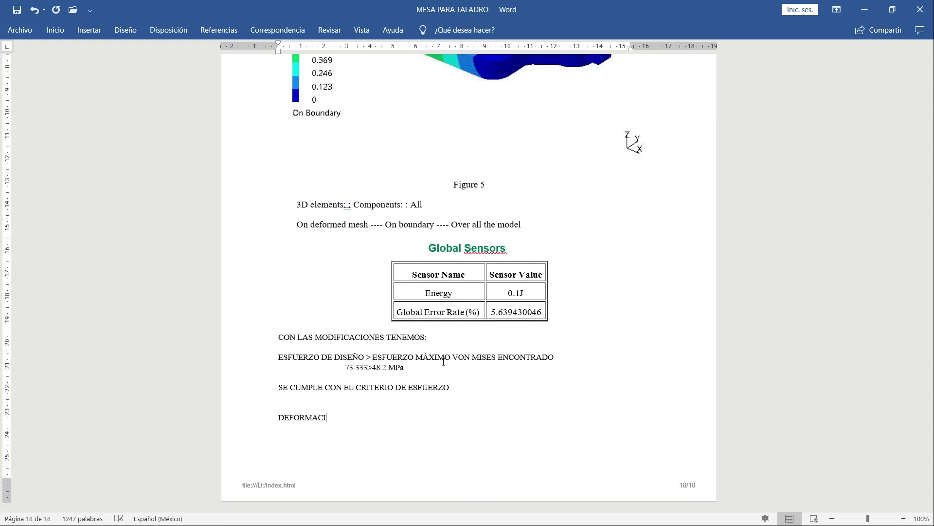
text(ÓN OBTENIDA=)
scroll(444, 361, up, 10)
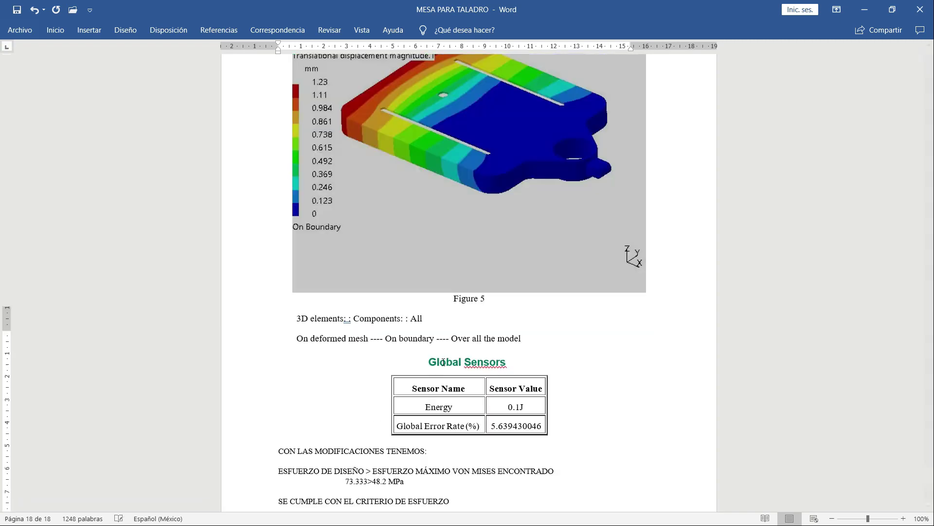
click(443, 362)
key(ctrl+End)
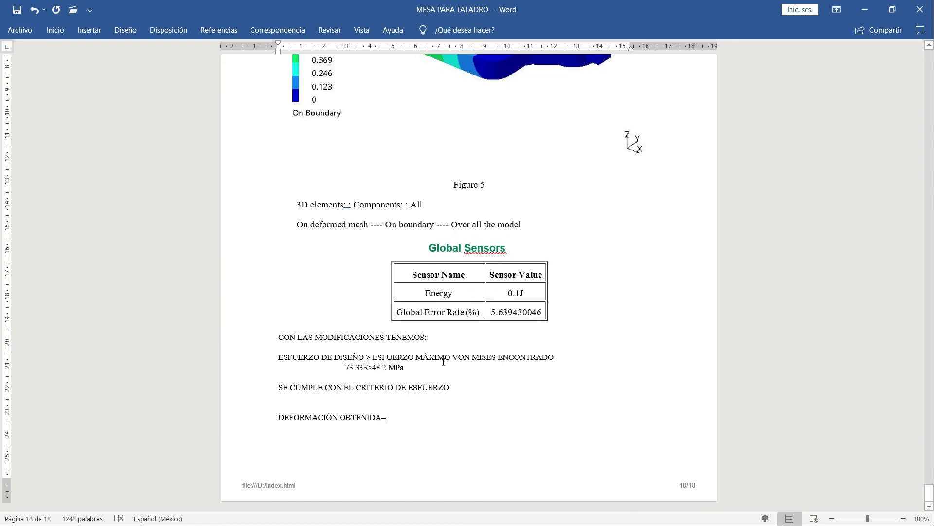
text(1.23)
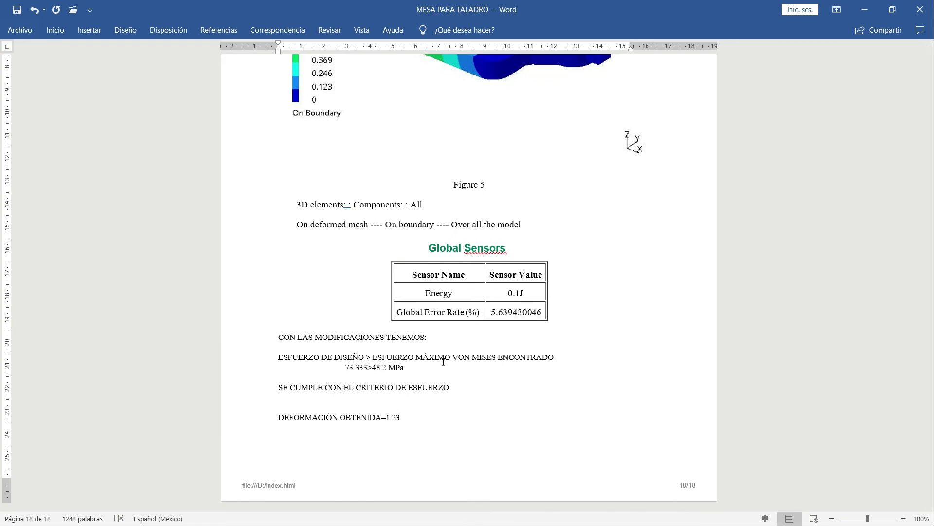
text(ATAN)
text(()
text(/450)=)
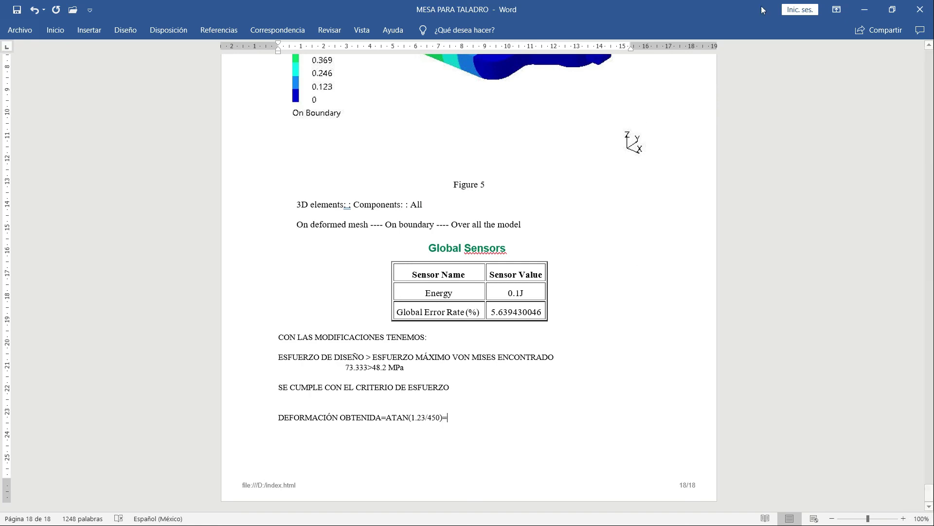
In Calculator, divide 1.23 by 450 and compute the inverse tangent of the quotient in degrees.
click(873, 7)
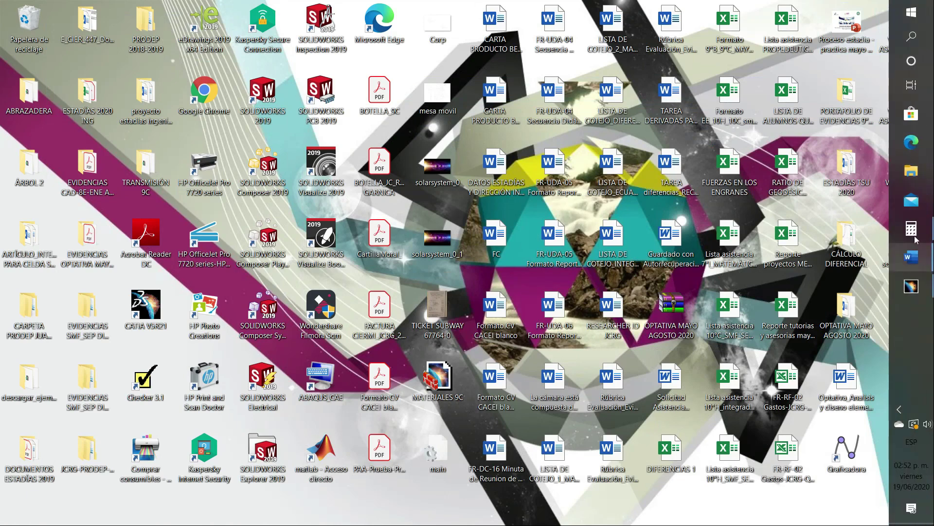
click(912, 228)
text(1)
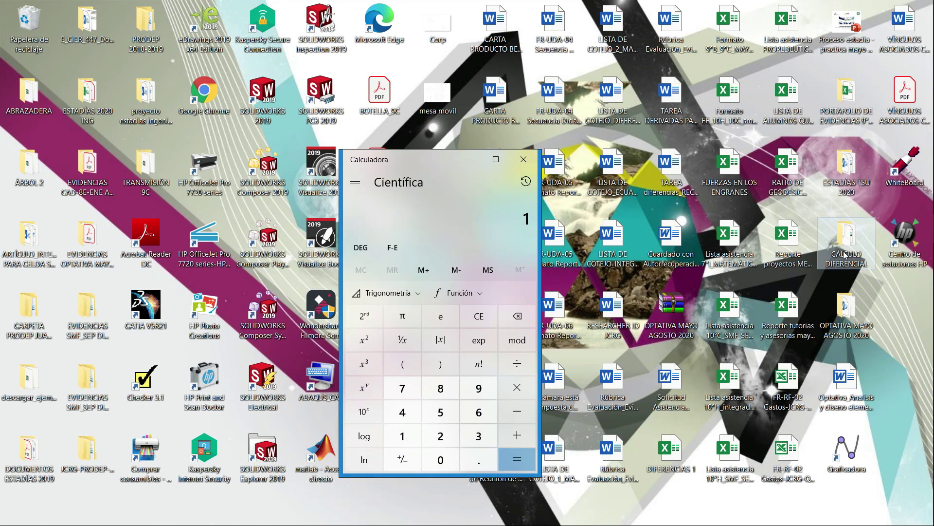
text(.23/450)
key(Return)
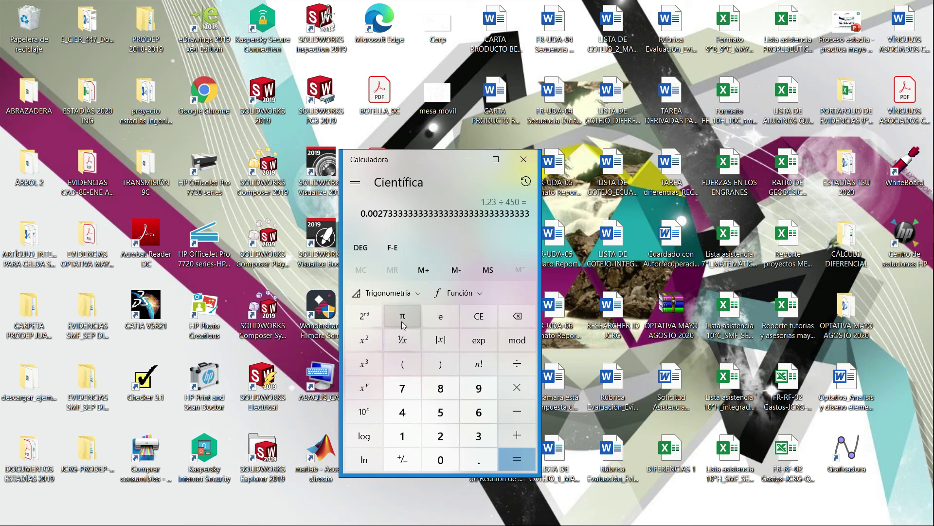
click(376, 294)
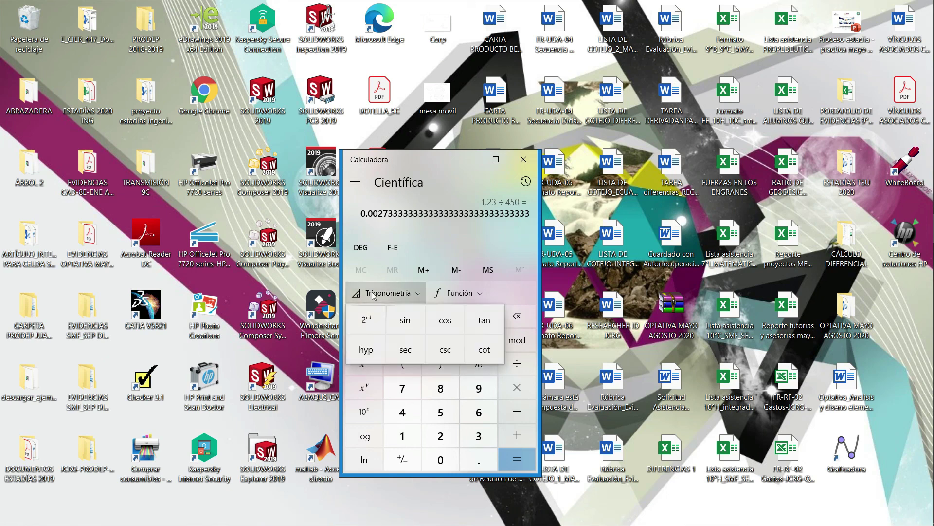
click(369, 323)
click(484, 324)
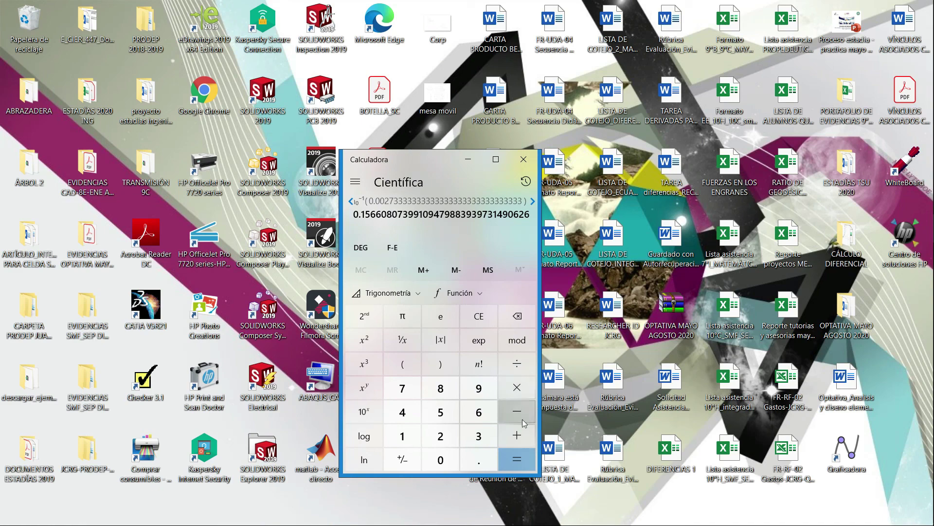
Back in the MESA PARA TALADRO document in Word, complete the obtained deformation equation with "0.1566°".
mouse_move(925, 295)
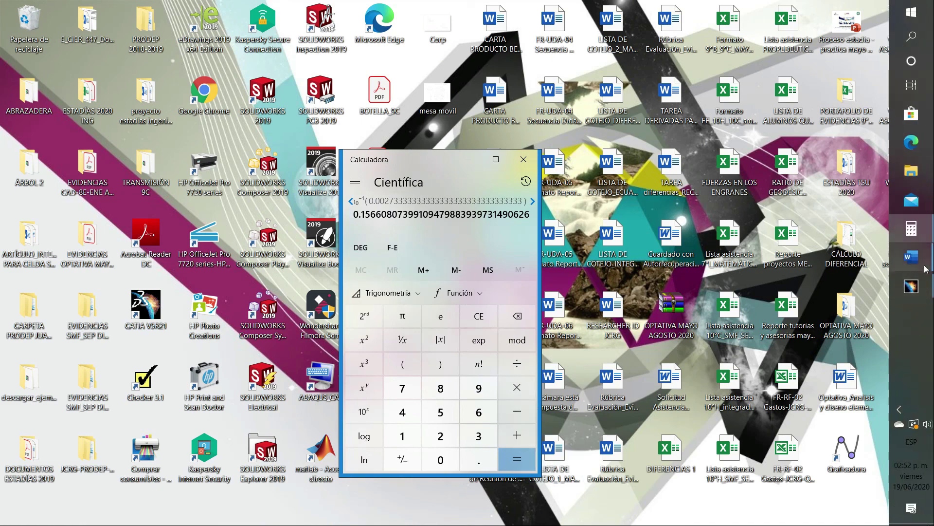
mouse_move(911, 257)
mouse_move(858, 310)
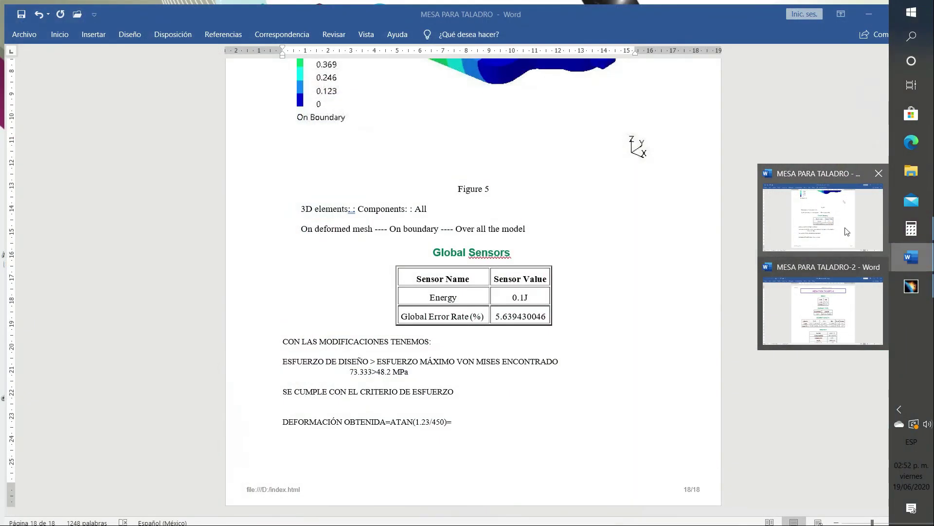
click(847, 232)
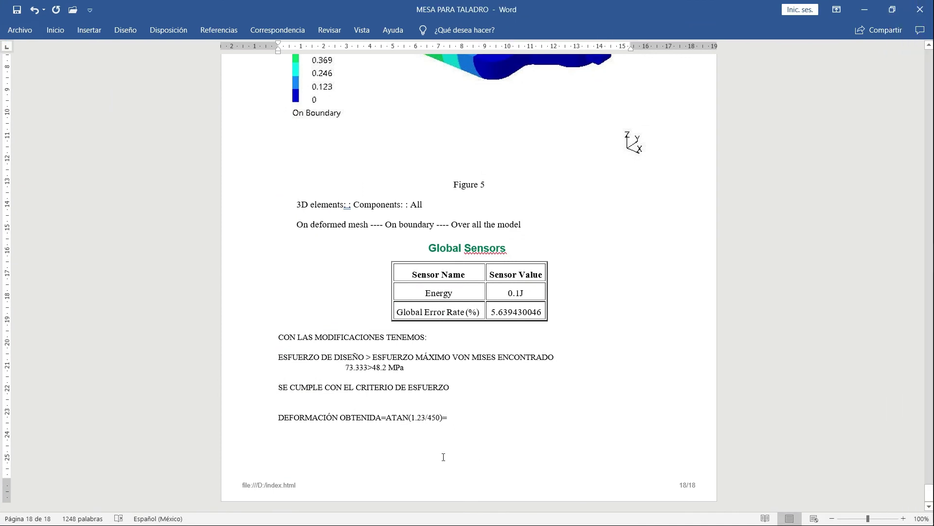
text(0.156)
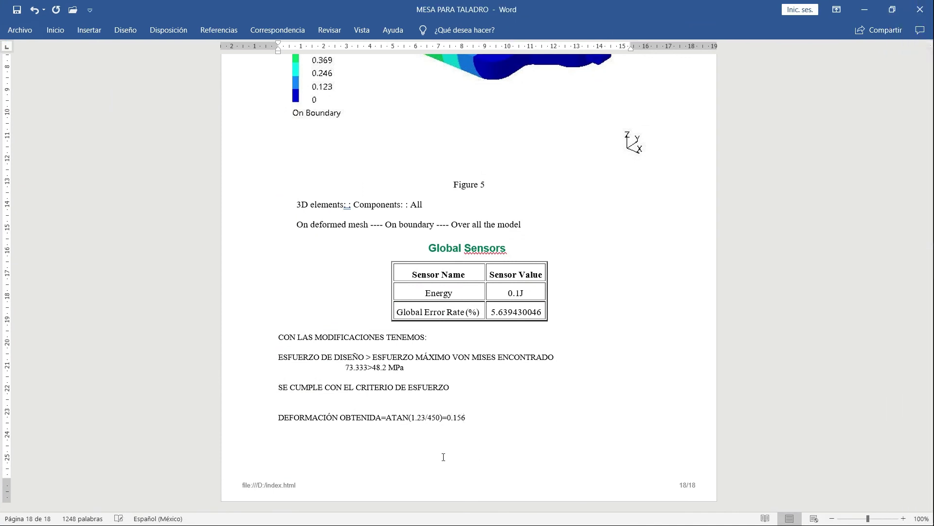
text(6°)
key(Return)
Write the criterion "DEFORMACIÓN DE DISEÑO>DEFORMACIÓN OBTENIDA" beneath the obtained deformation equation.
text(DEFORMACIÓN DISE)
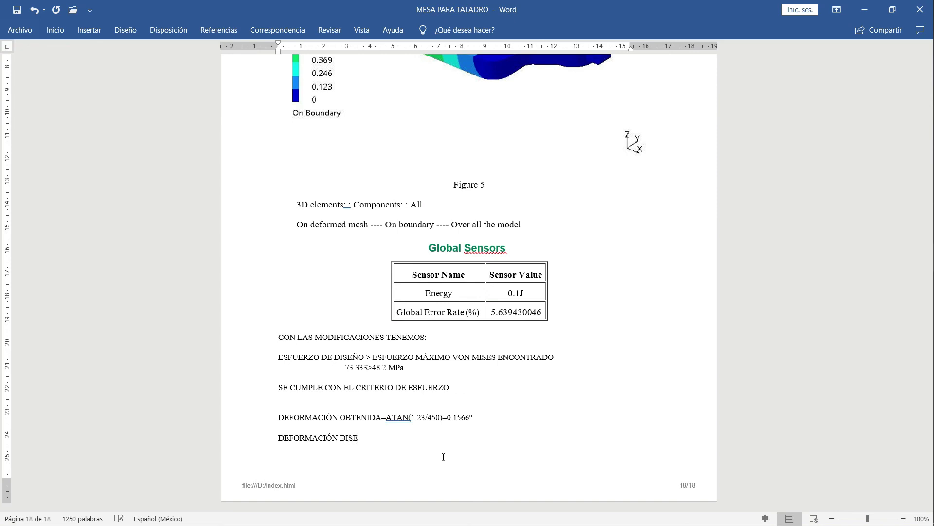
key(BackSpace)
key(BackSpace)
key(BackSpace)
key(BackSpace)
text(DE DISEÑO)
key(BackSpace)
text(>DEFORMACIÓ)
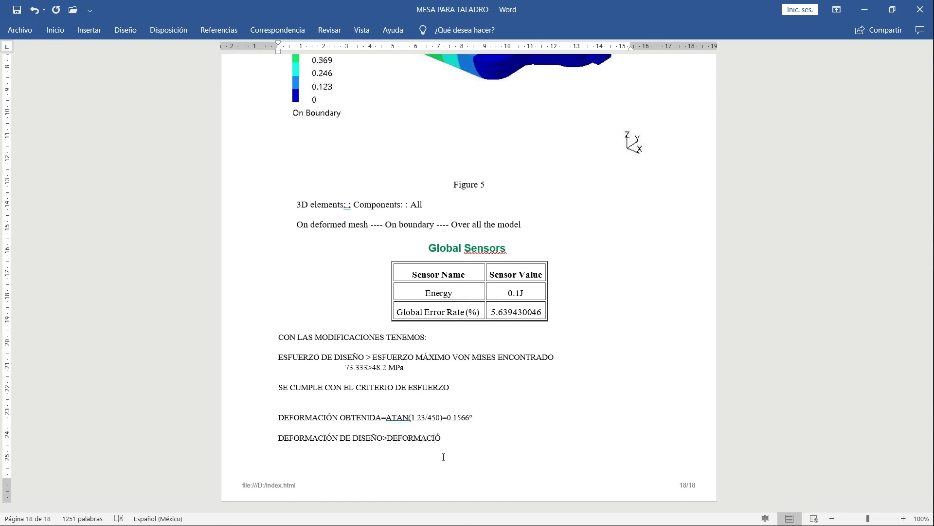
text(N )
text(OBTENIDA )
Enter the numeric comparison "0.1666°>0.15666°" on the line below the deformation criterion.
text(0.1666)
text(°)
text(>)
text(0.1566)
text(6)
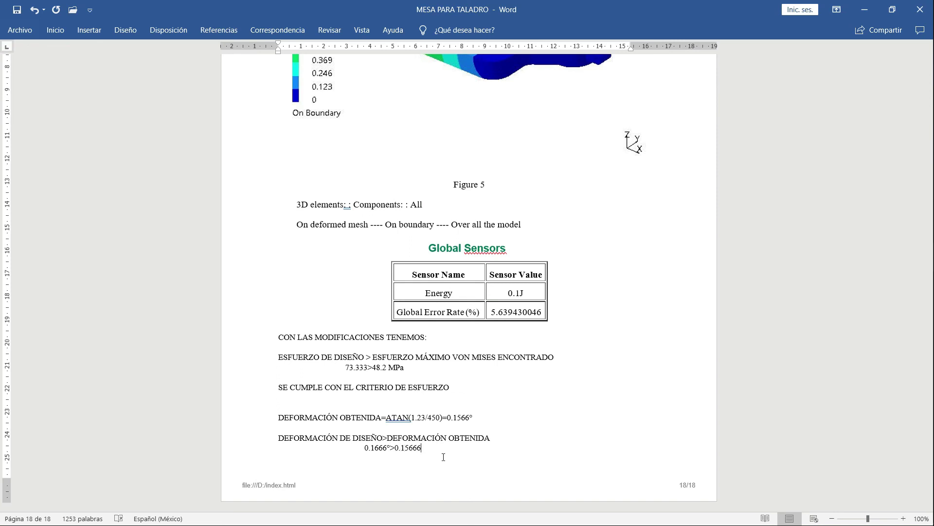
text(°  )
Write the deformation conclusion "SE CUMPLE CON EL CRITERIO DE DEFORMACIÓN" beneath the comparison.
text(SE CUMPLE)
text( CO)
text(N EL C)
text(RIT)
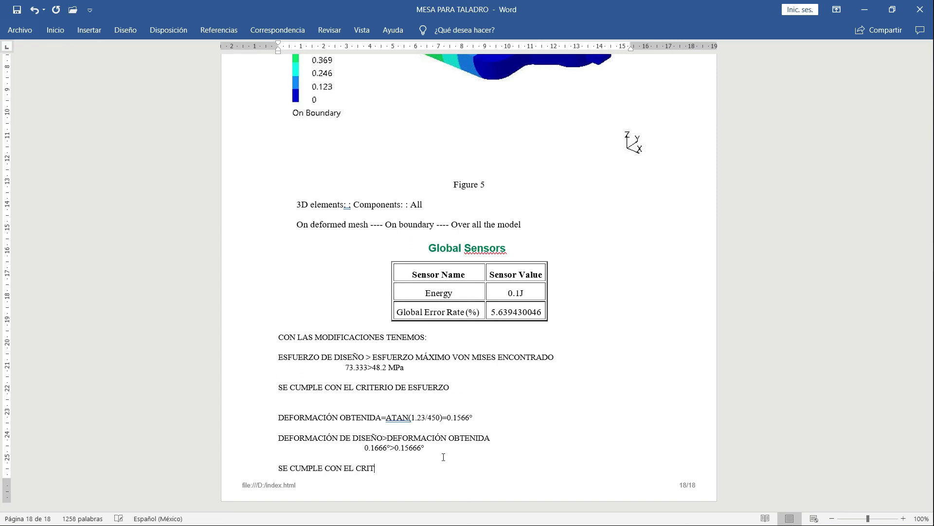
text(ERIO DE DEFORMACIÓN)
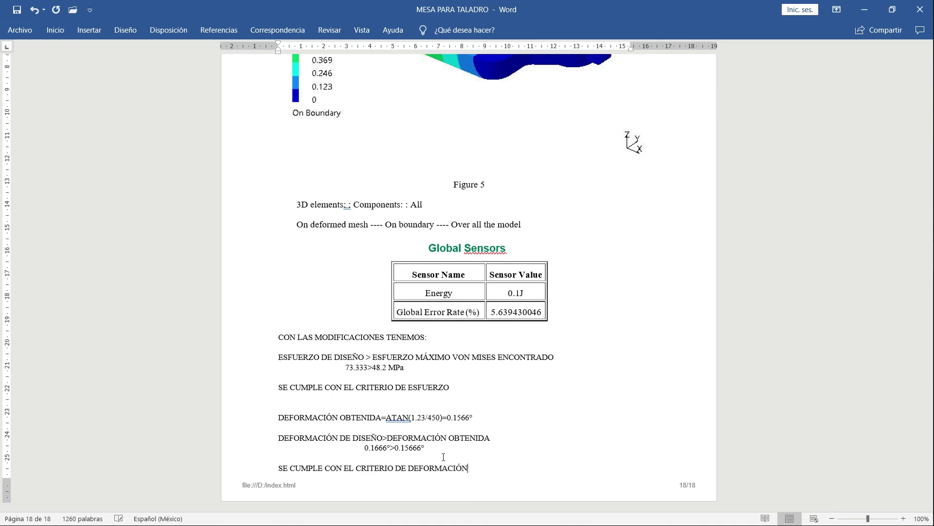
Begin the final conclusion in a new paragraph with "EN CONSECUENCIA, AL CUMPLIR CON LOS DOS CRITERIOS, CON LAS".
key(Return)
text(EN)
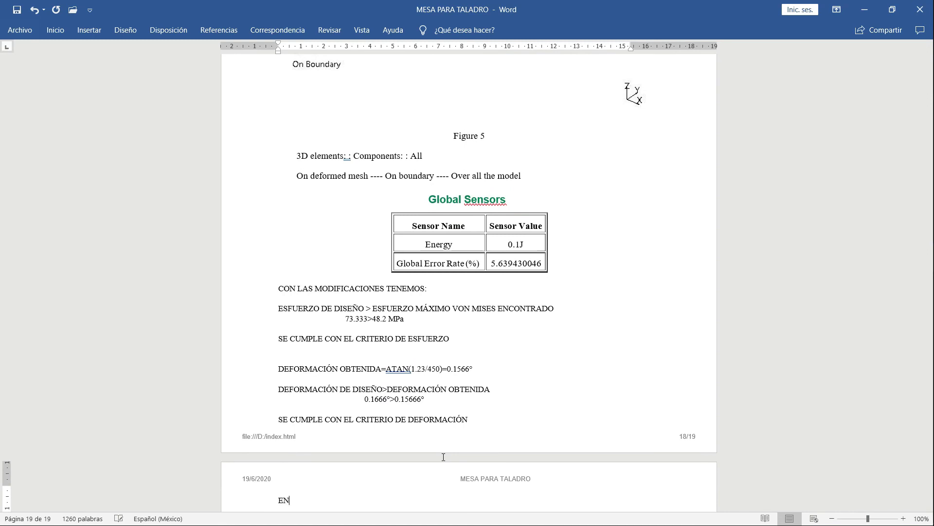
text( CONSECUENCIA, AL C)
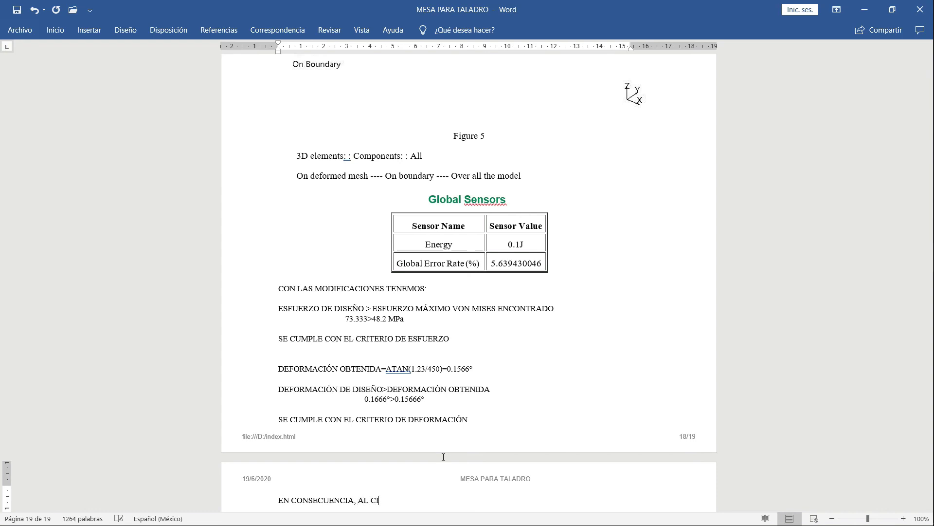
text(UMPLIR CON LOS DOS)
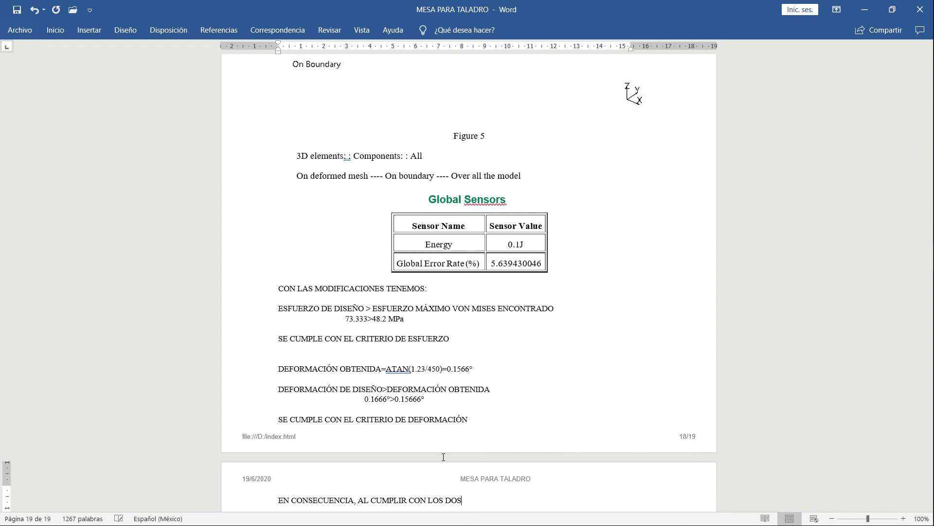
text( CRITERIOS)
text(, CO)
text(ON CUA)
key(BackSpace)
key(BackSpace)
key(BackSpace)
key(BackSpace)
key(BackSpace)
key(BackSpace)
text(N LAS )
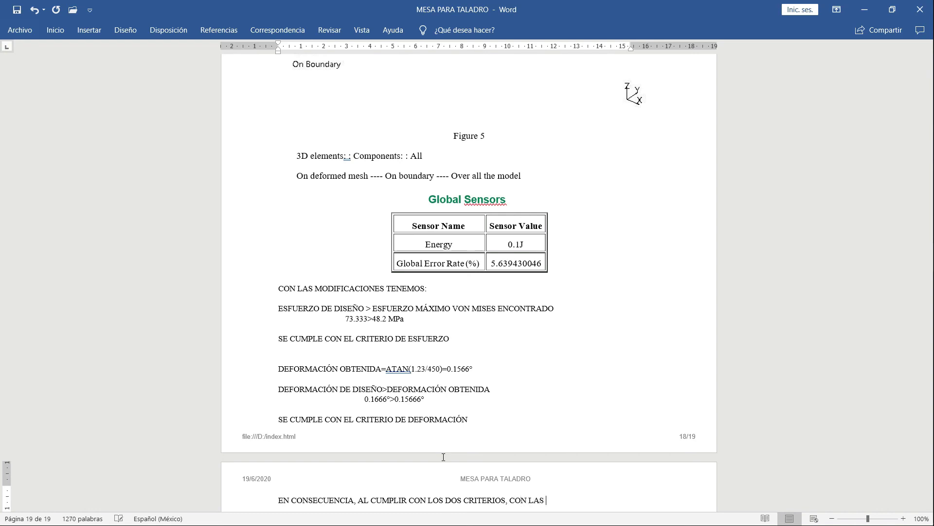
Finish the conclusion sentence with "MODIFICACIONES REALIZADAS LA PIEZA SI ES CAPAZ DE SOPORTAR LA CARGA APLICADA".
text(MODIFICACIONES REAL)
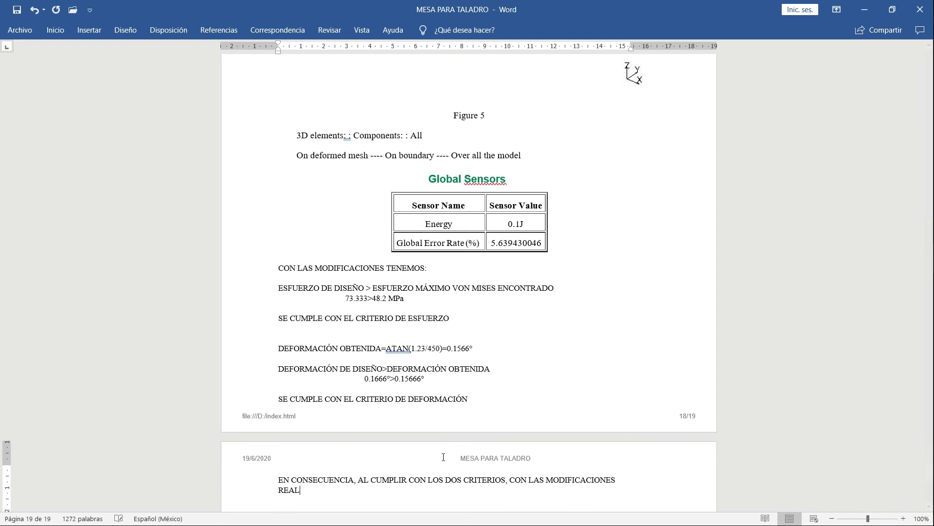
text(IZADAS LA PIEZA SI ES C)
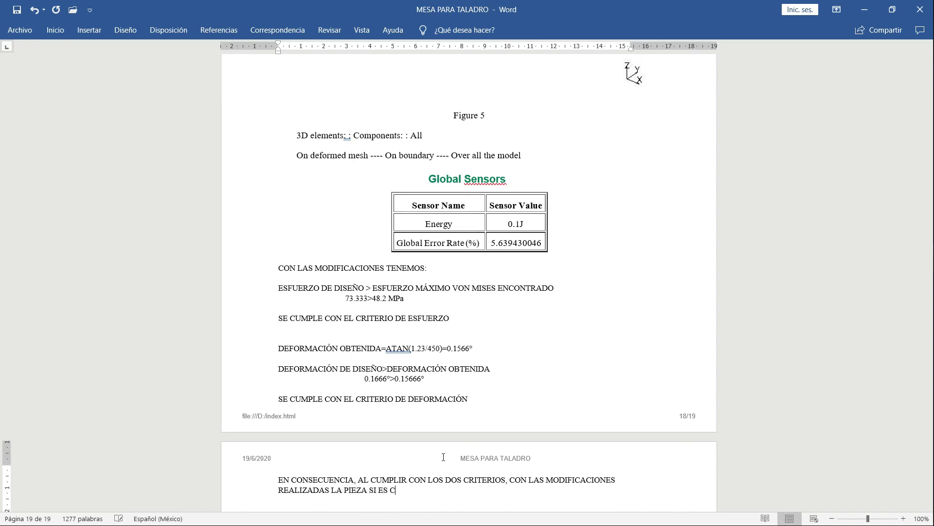
text(APAZ DE SOPORTAR A)
key(BackSpace)
key(BackSpace)
text(LA)
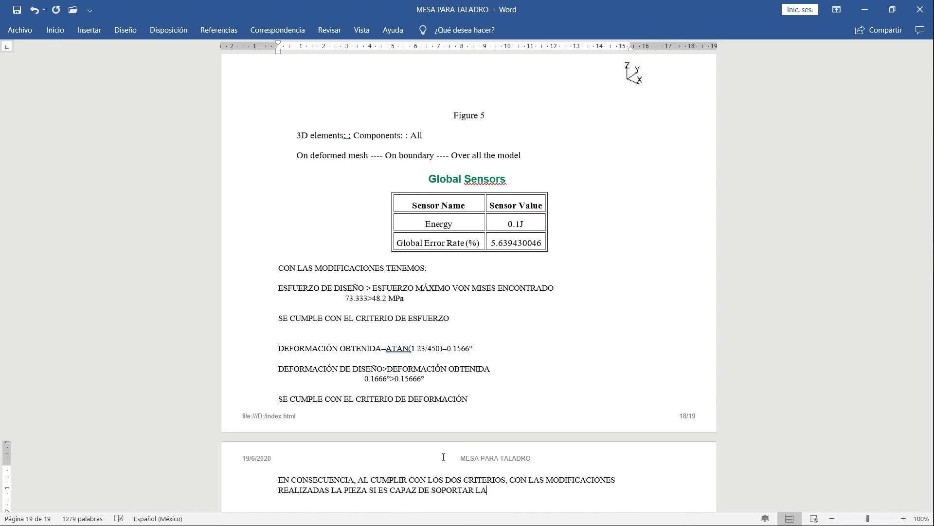
text( CARGA APLICADA)
Review the written conclusions and the second analysis report back to its Von Mises stress figure.
key(Up)
key(Up)
key(Up)
key(Up)
key(Up)
key(Up)
key(Up)
key(Up)
key(Up)
key(Up)
key(Up)
key(Up)
key(Up)
key(Up)
key(Up)
key(Up)
key(Up)
key(Up)
key(Up)
key(Up)
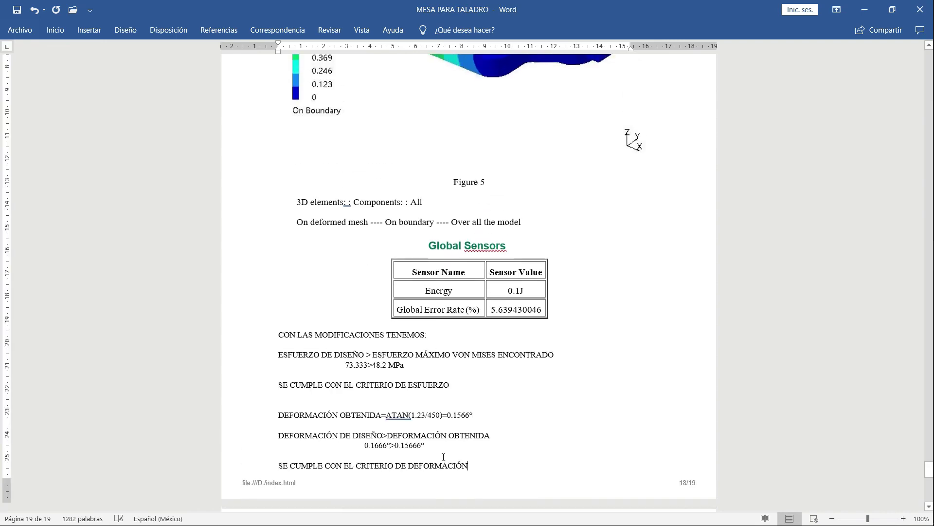
key(Up)
key(Up)
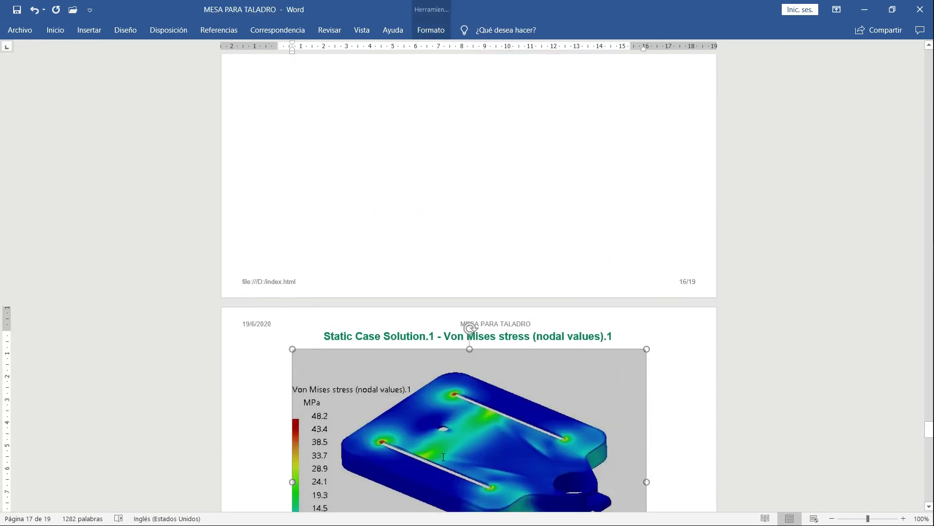
key(Down)
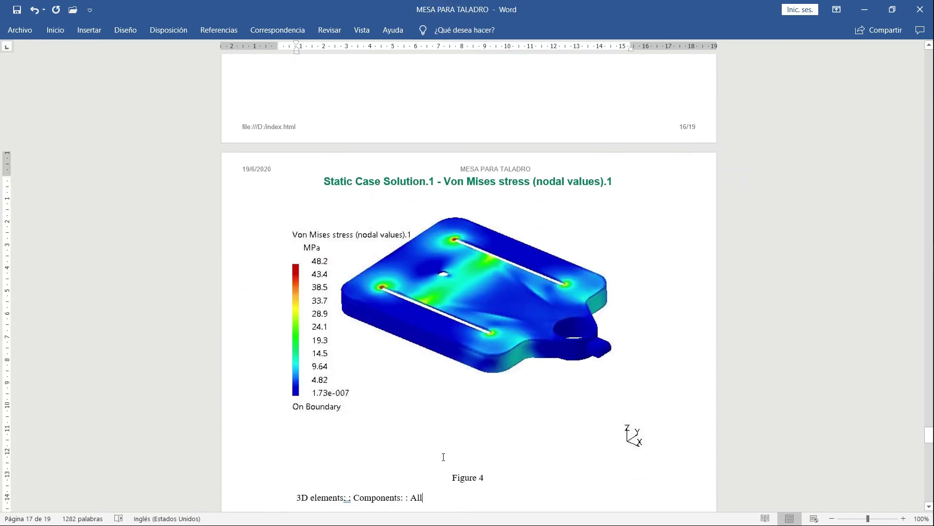